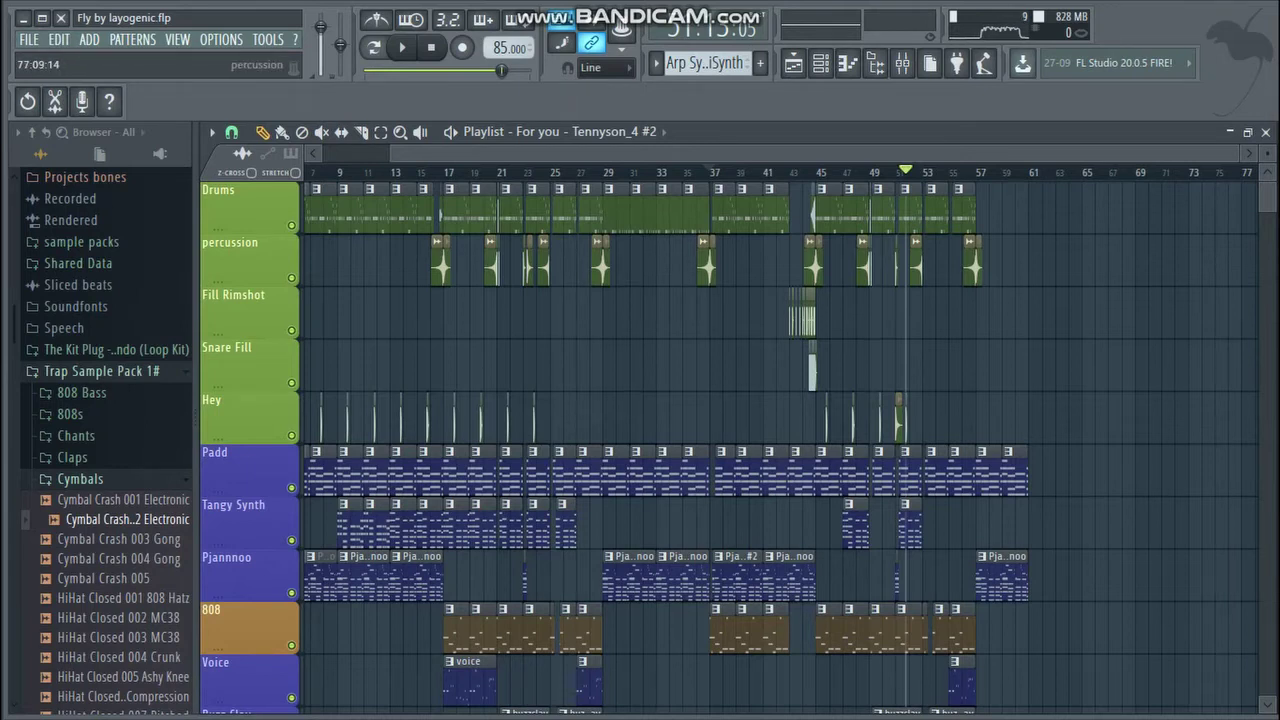
- Examine the playlist arrangement from the drum tracks down through the synth, effects and automation tracks
{"action": "scroll", "coordinate": [740, 446], "scroll_direction": "down", "scroll_amount": 9}
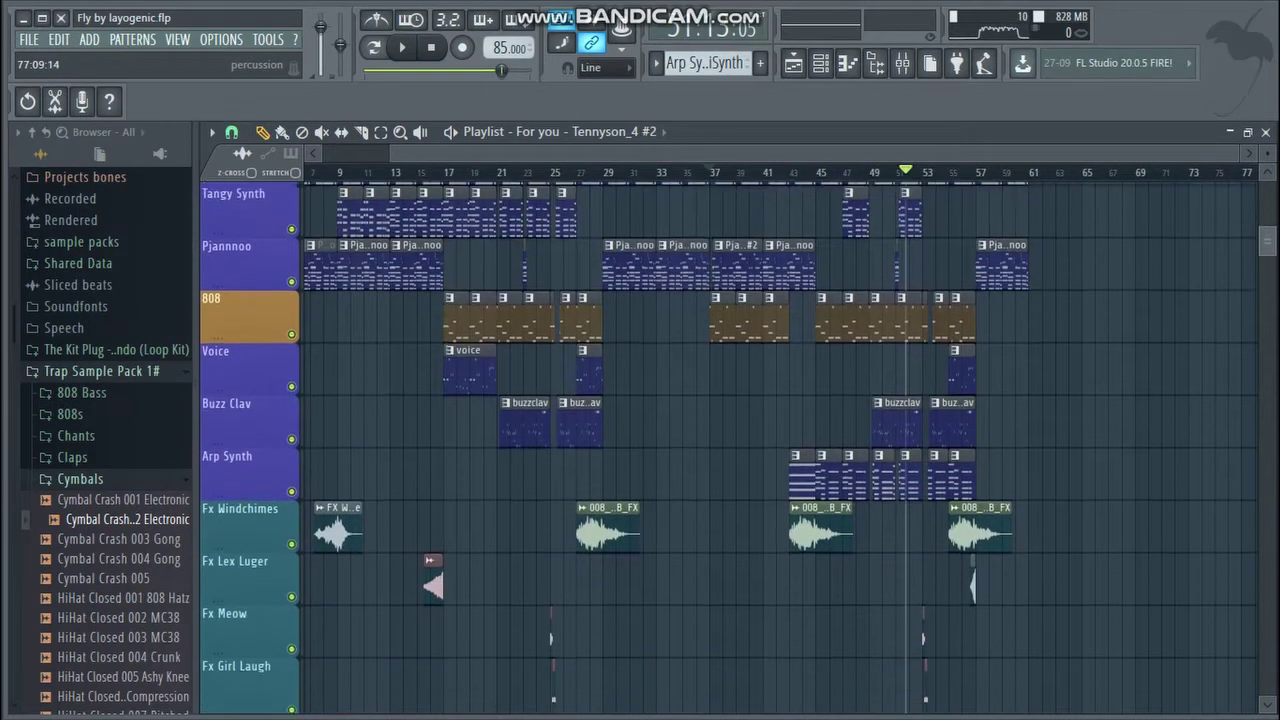
{"action": "left_click_drag", "start_coordinate": [1267, 261], "coordinate": [1267, 264]}
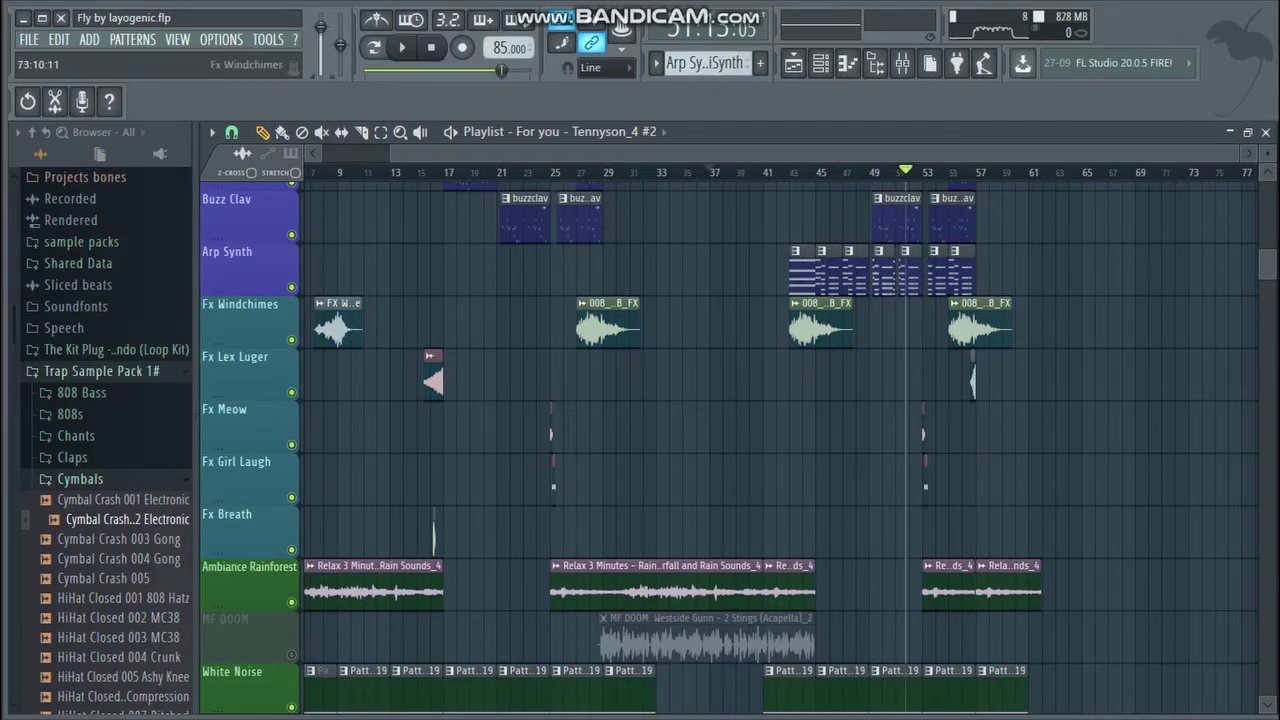
{"action": "scroll", "coordinate": [740, 446], "scroll_direction": "down", "scroll_amount": 3}
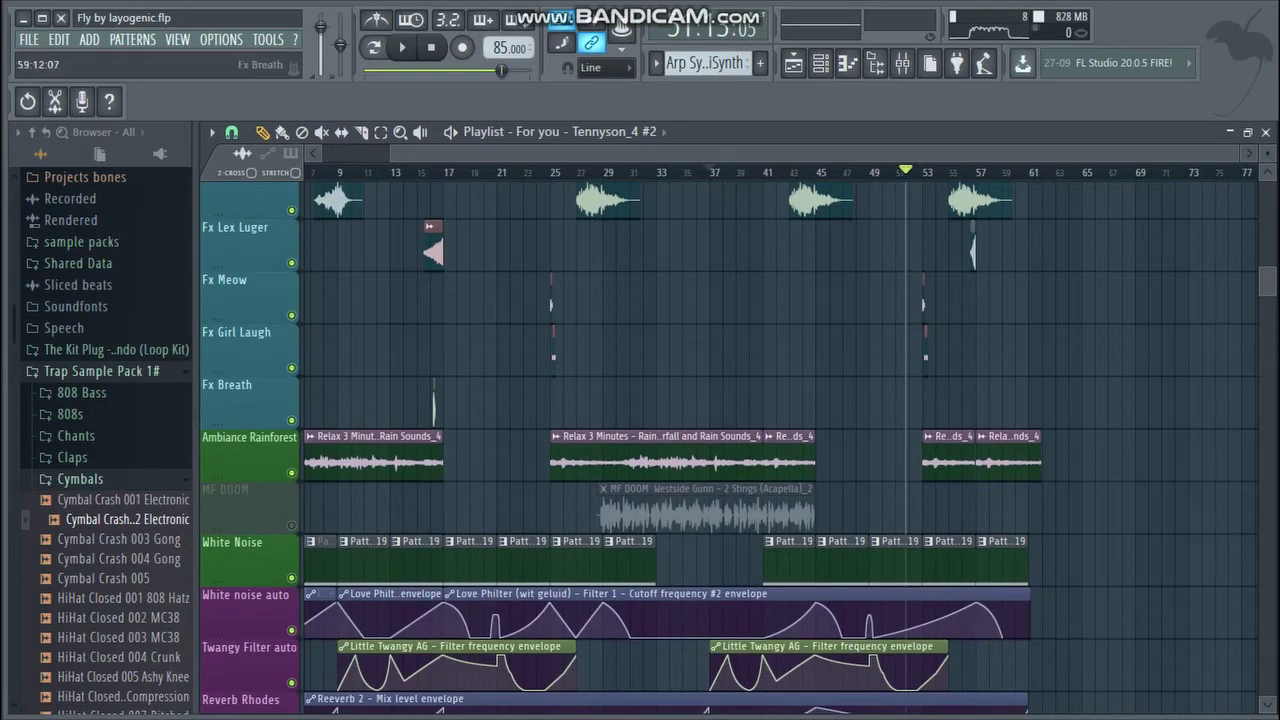
{"action": "scroll", "coordinate": [729, 449], "scroll_direction": "down", "scroll_amount": 6}
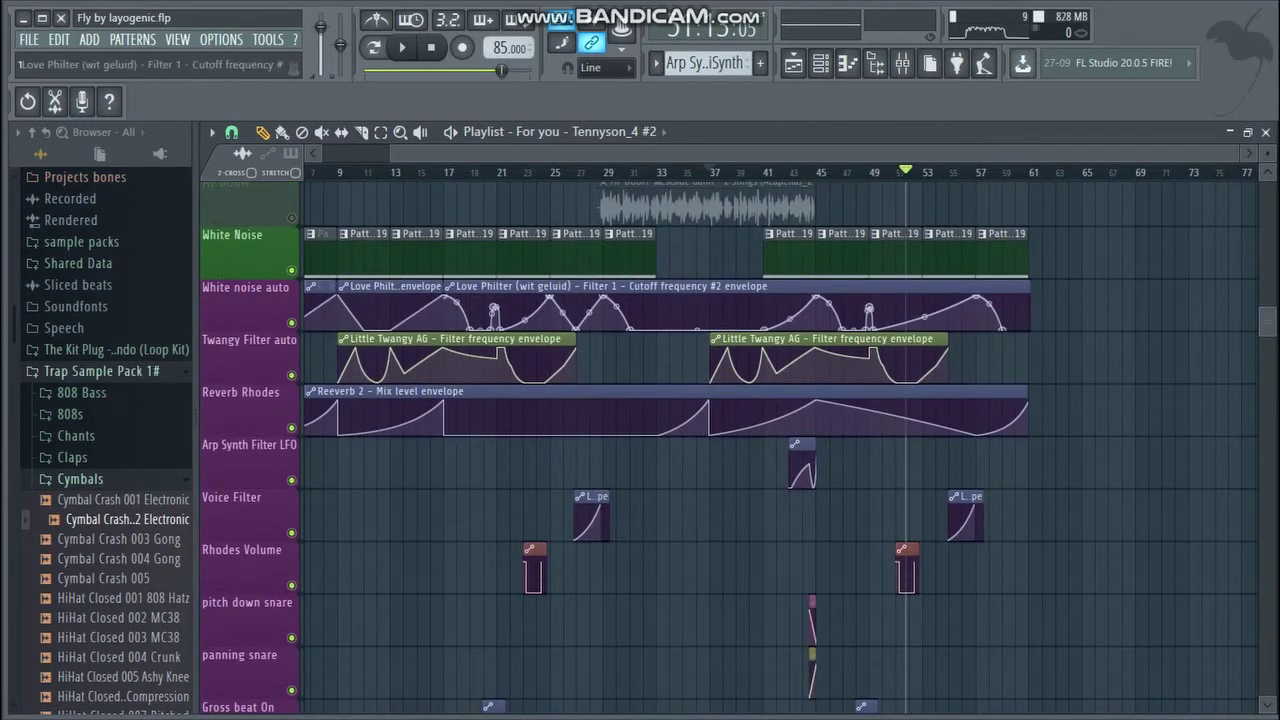
{"action": "scroll", "coordinate": [729, 449], "scroll_direction": "down", "scroll_amount": 2}
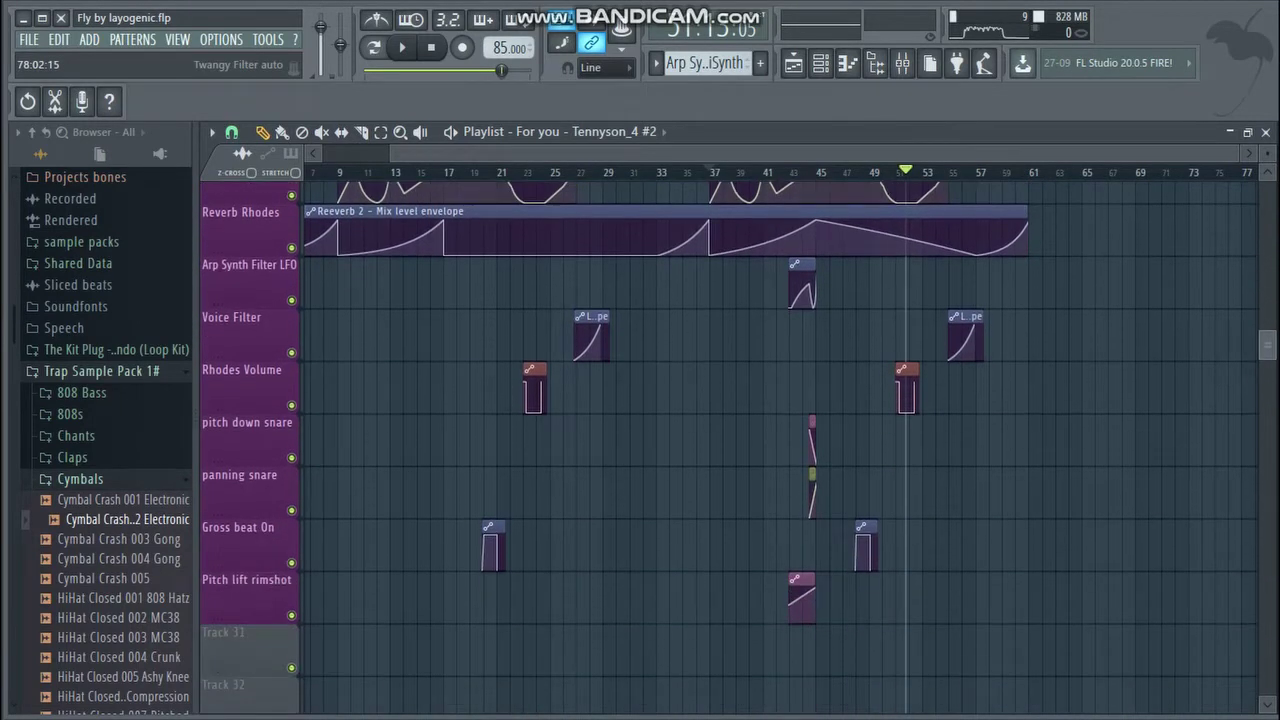
{"action": "scroll", "coordinate": [729, 449], "scroll_direction": "up", "scroll_amount": 3}
{"action": "scroll", "coordinate": [729, 449], "scroll_direction": "up", "scroll_amount": 4}
{"action": "scroll", "coordinate": [729, 447], "scroll_direction": "up", "scroll_amount": 14}
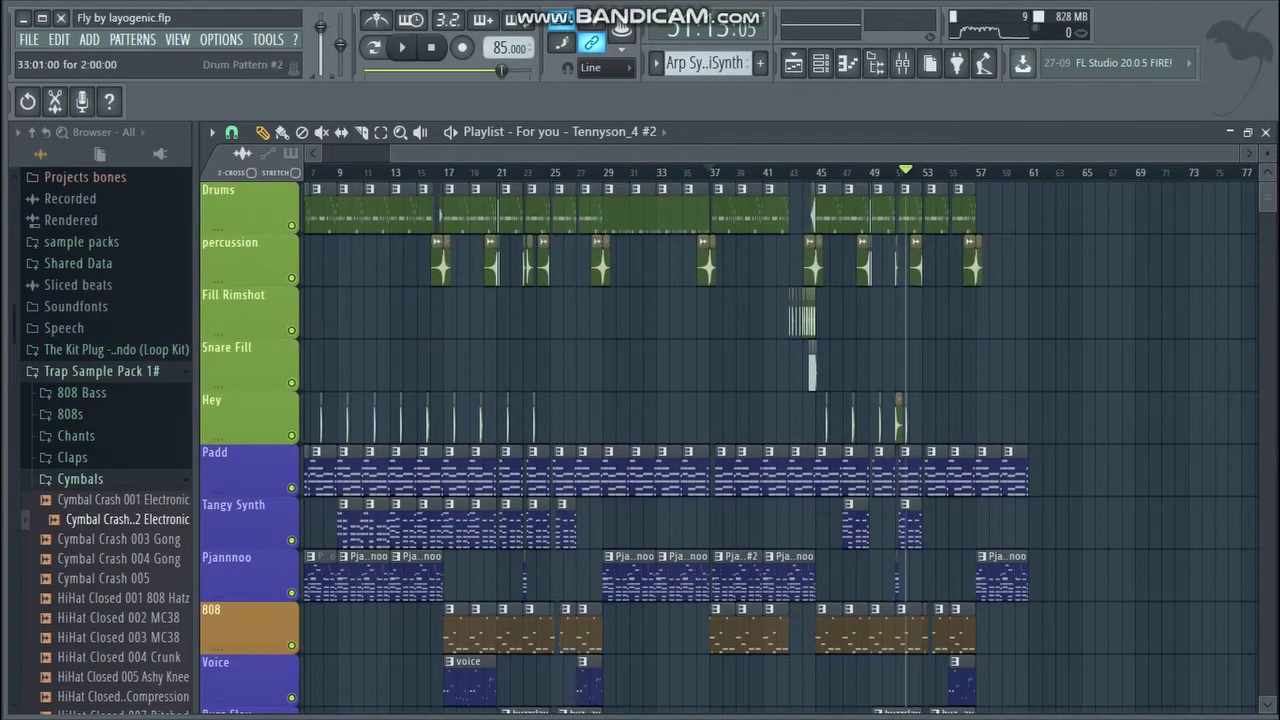
- Mute the Padd, Tangy Synth, Pjannnoo, 808, Voice, Buzz Clav and Arp Synth tracks in the playlist
{"action": "left_click", "coordinate": [291, 487]}
{"action": "left_click", "coordinate": [291, 540]}
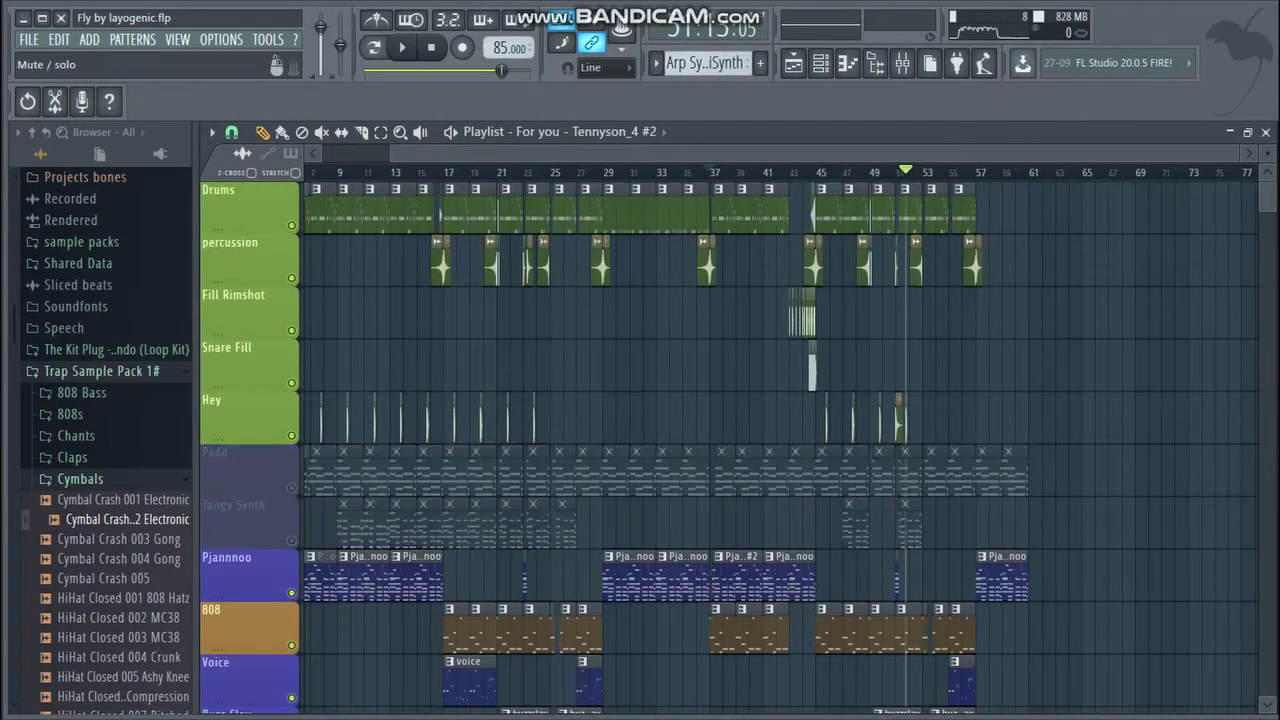
{"action": "left_click", "coordinate": [291, 593]}
{"action": "left_click", "coordinate": [291, 645]}
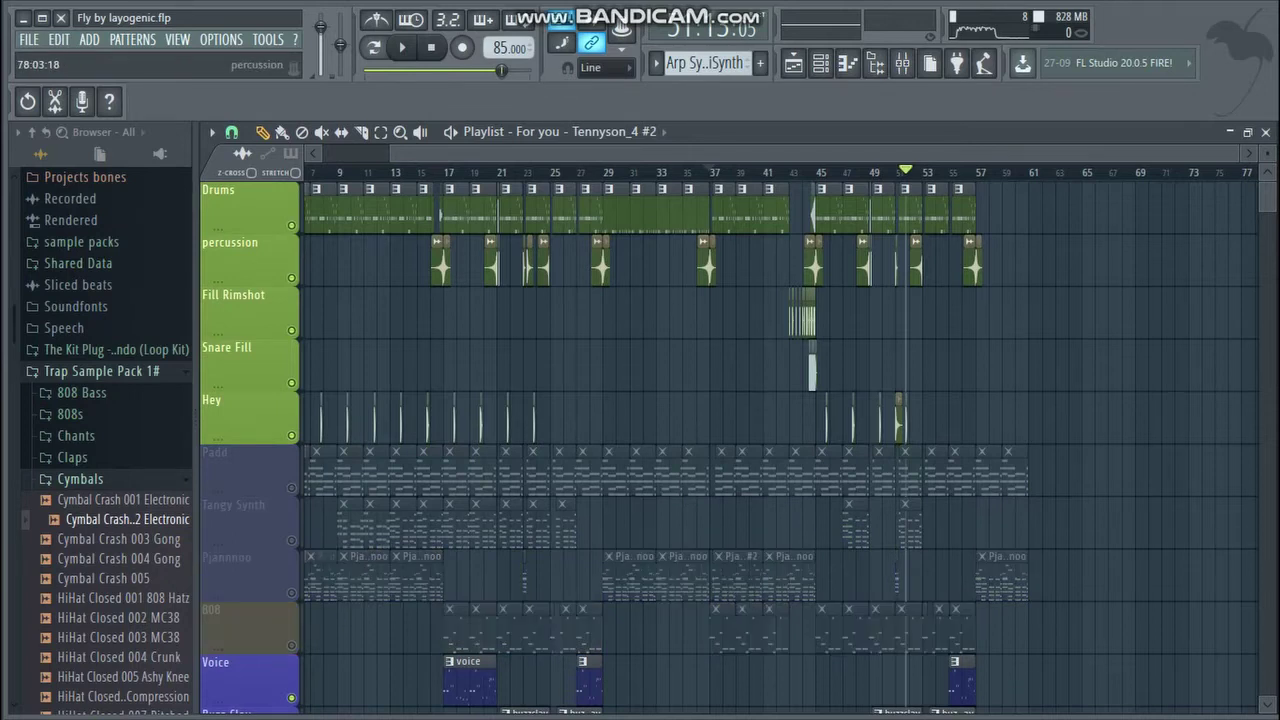
{"action": "scroll", "coordinate": [729, 447], "scroll_direction": "down", "scroll_amount": 4}
{"action": "left_click", "coordinate": [291, 468]}
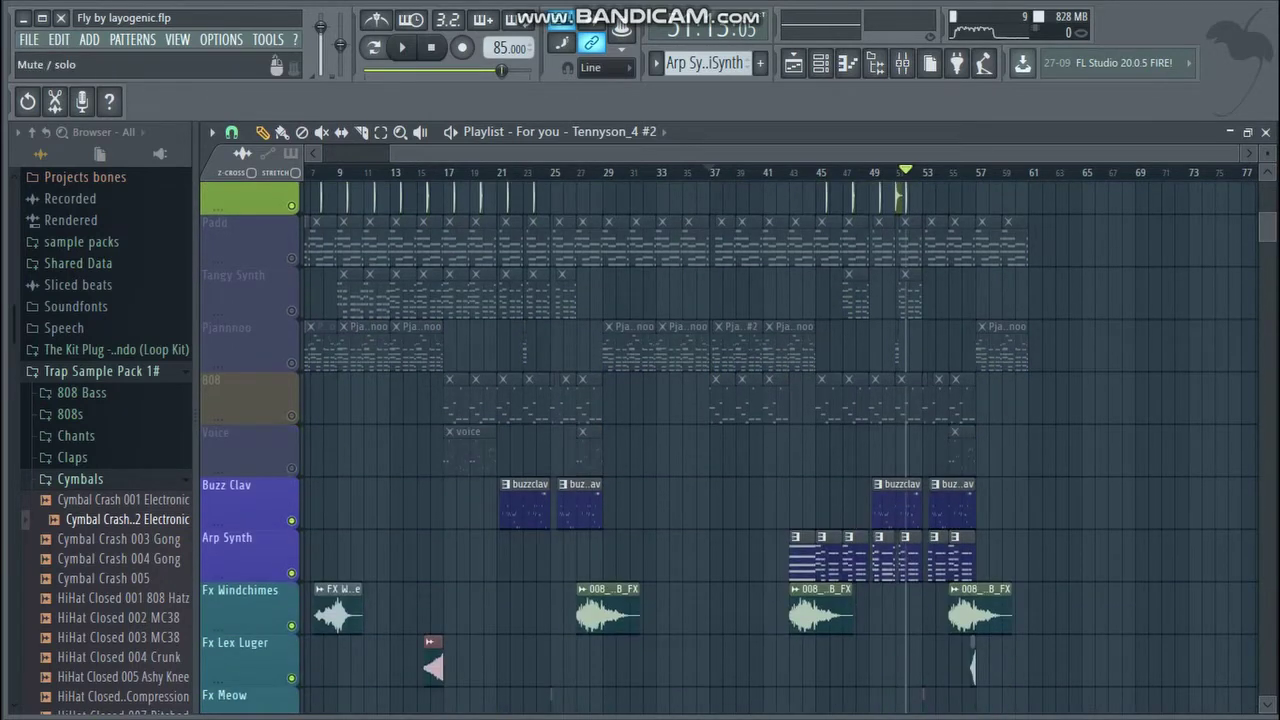
{"action": "left_click", "coordinate": [291, 520]}
{"action": "left_click", "coordinate": [291, 573]}
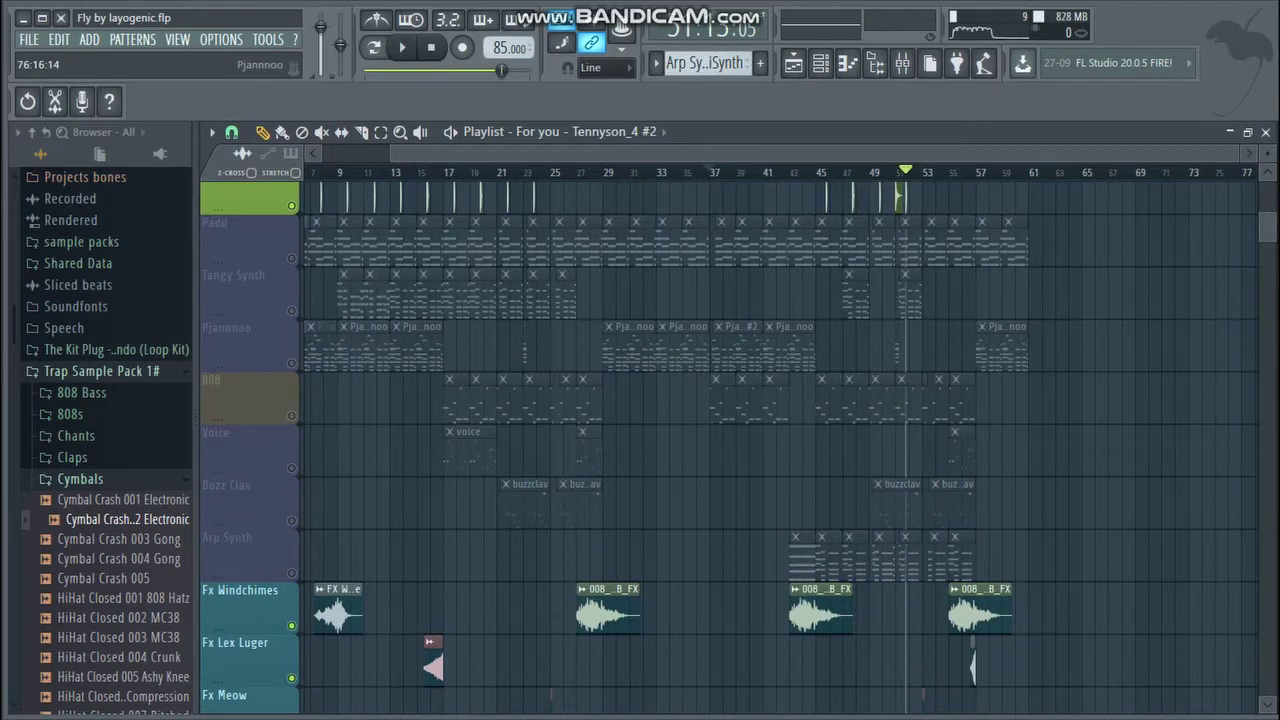
- Play the remaining unmuted tracks in the playlist from just before bar 37, stopping past bar 41
{"action": "scroll", "coordinate": [729, 447], "scroll_direction": "down", "scroll_amount": 10}
{"action": "scroll", "coordinate": [729, 447], "scroll_direction": "up", "scroll_amount": 14}
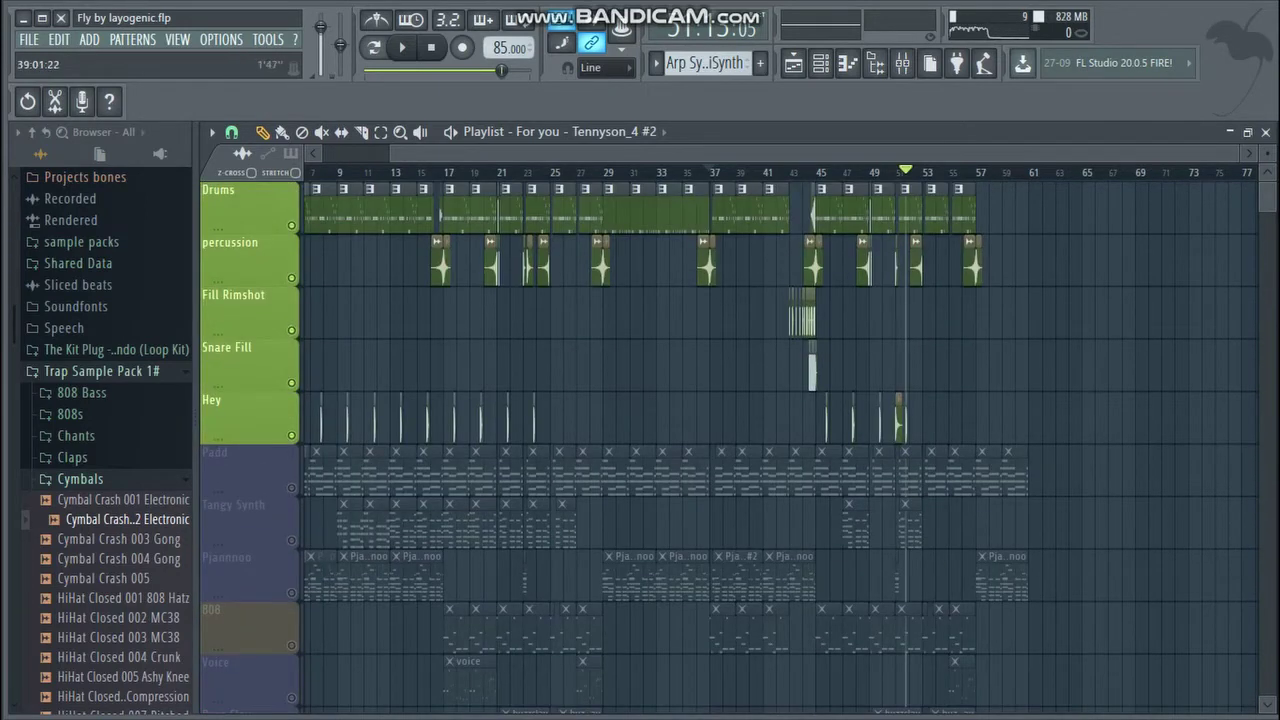
{"action": "left_click", "coordinate": [707, 172]}
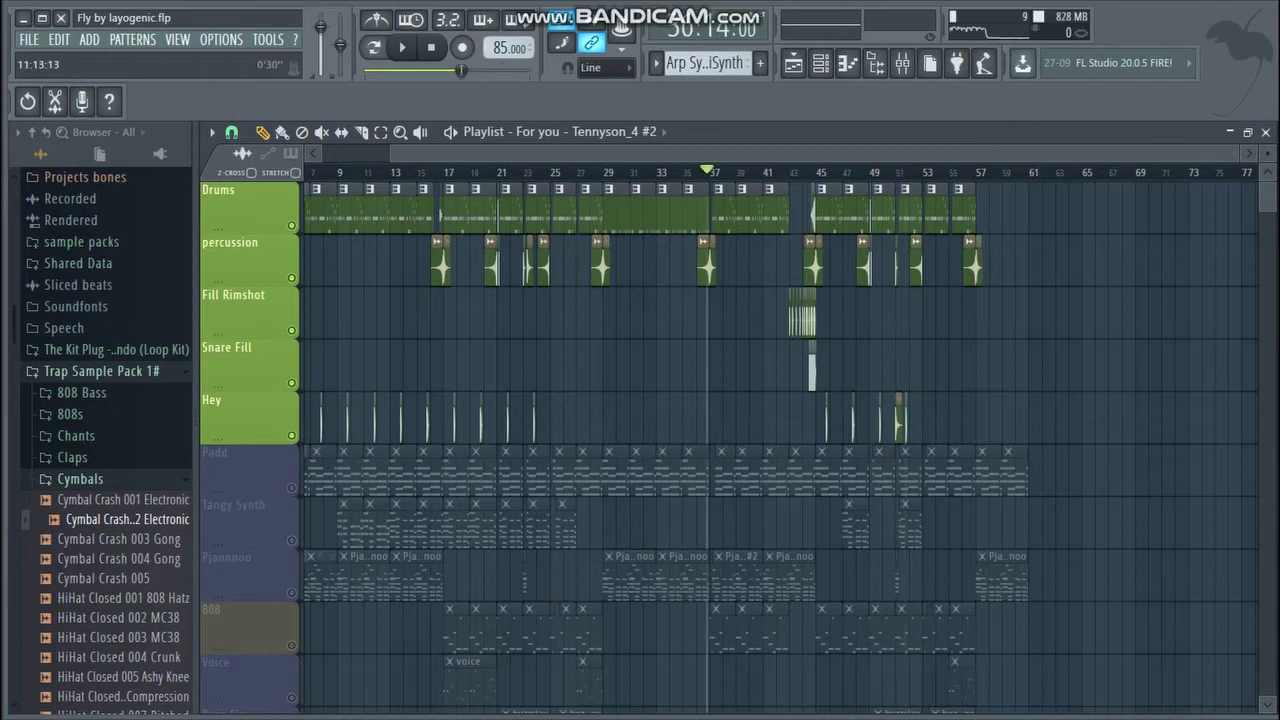
{"action": "left_click", "coordinate": [402, 47]}
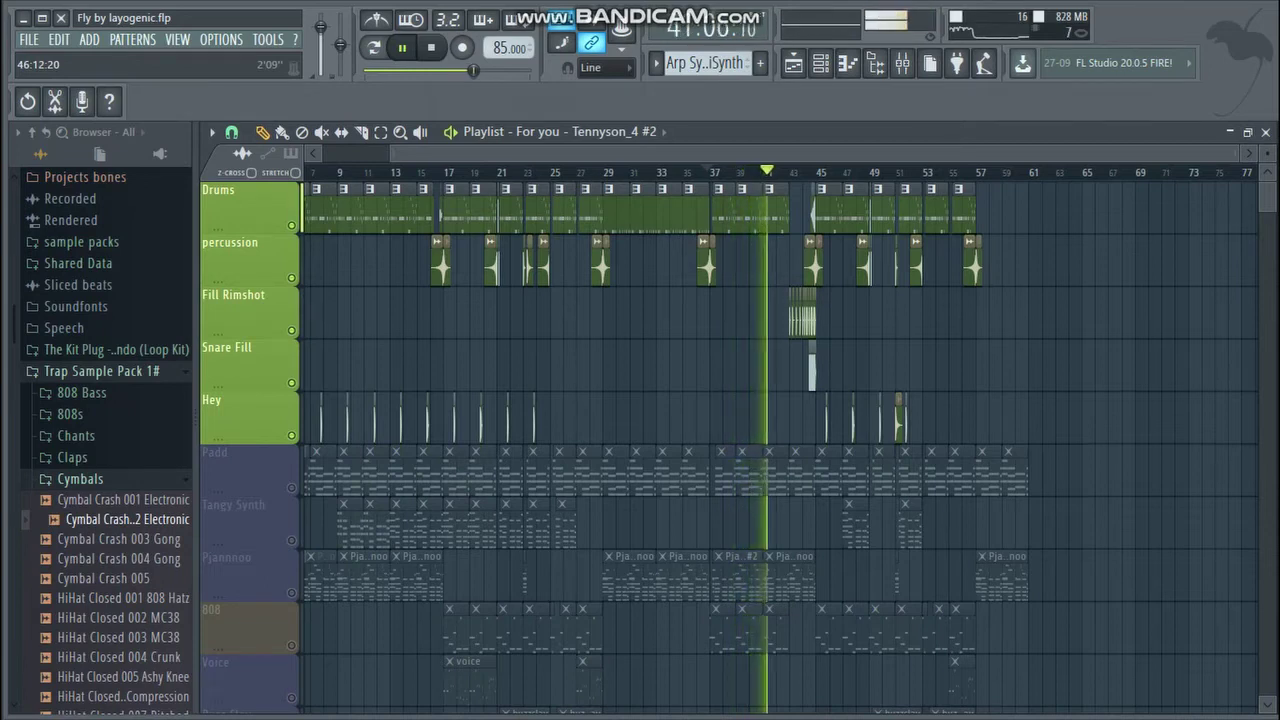
{"action": "key", "text": "space"}
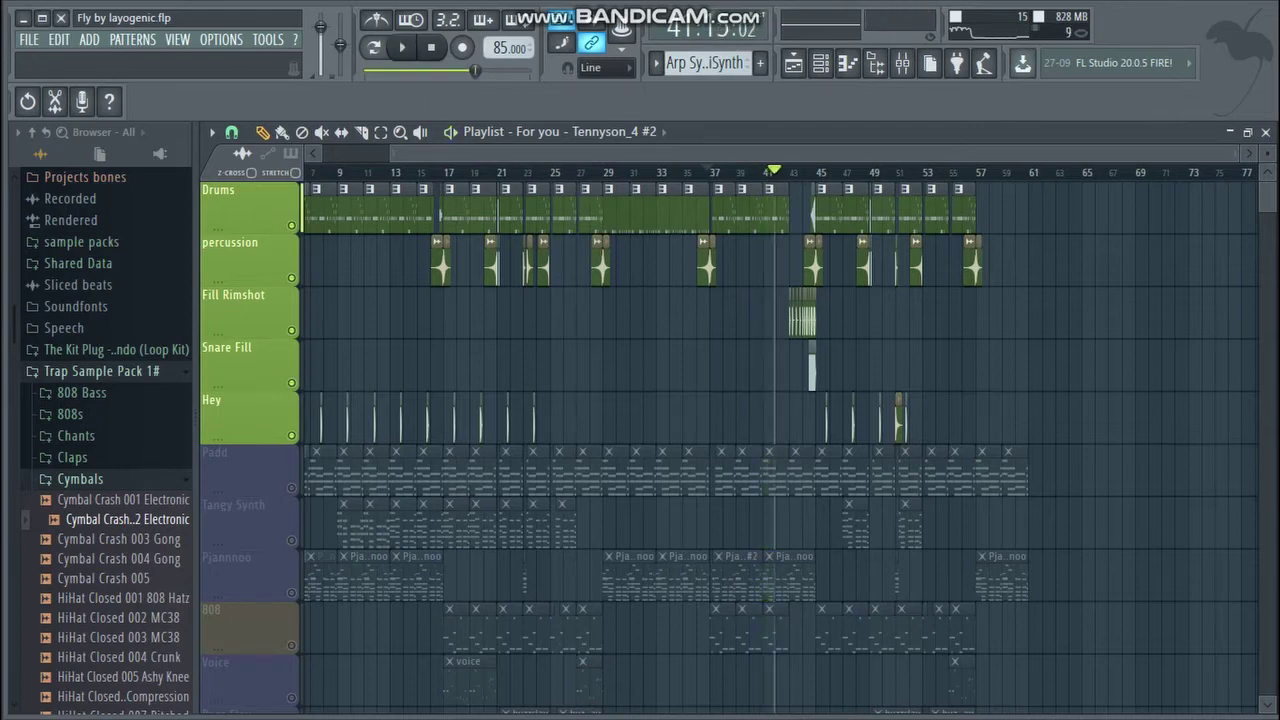
- Play the drum section of the playlist from just before bar 45 and pause during bar 47
{"action": "left_click", "coordinate": [813, 172]}
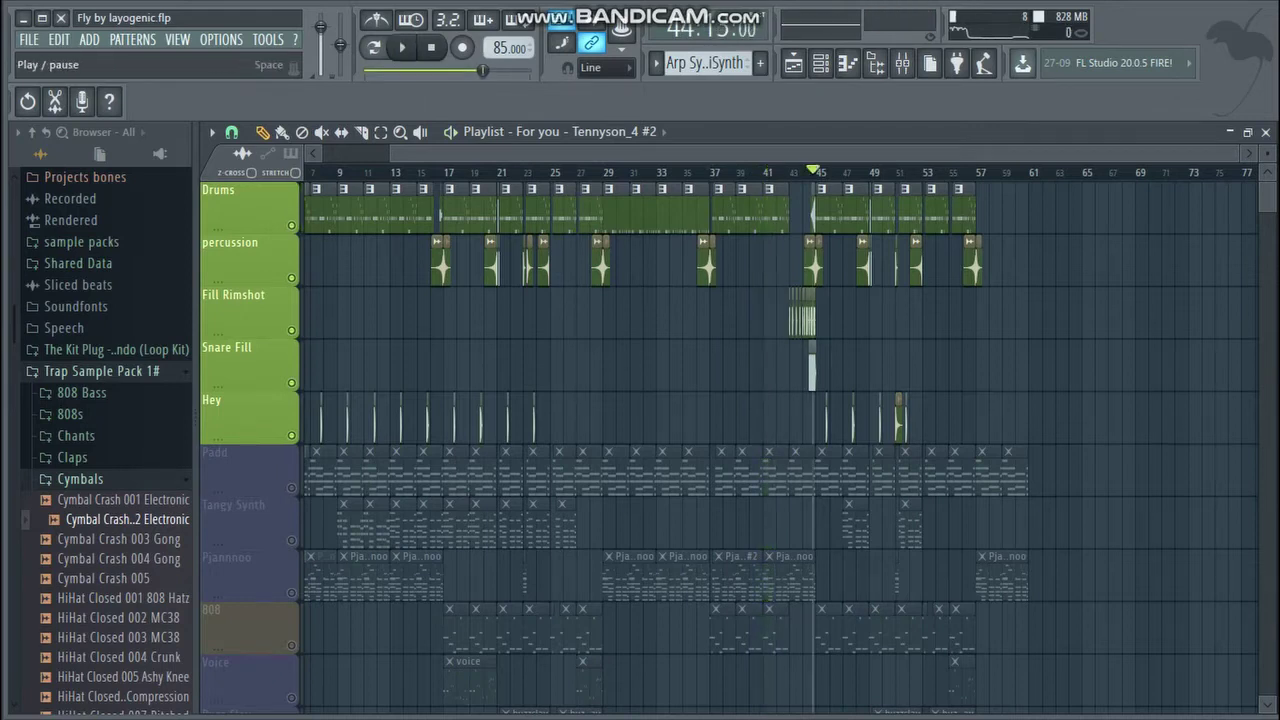
{"action": "key", "text": "space"}
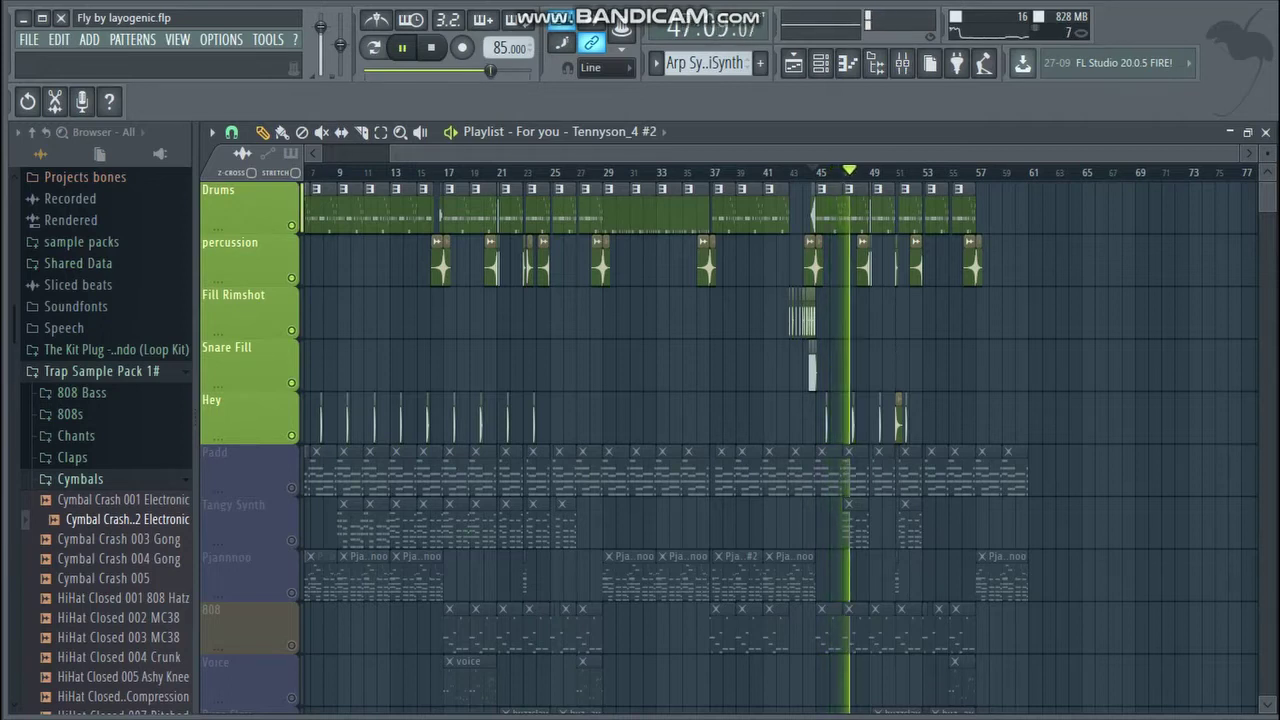
{"action": "key", "text": "space"}
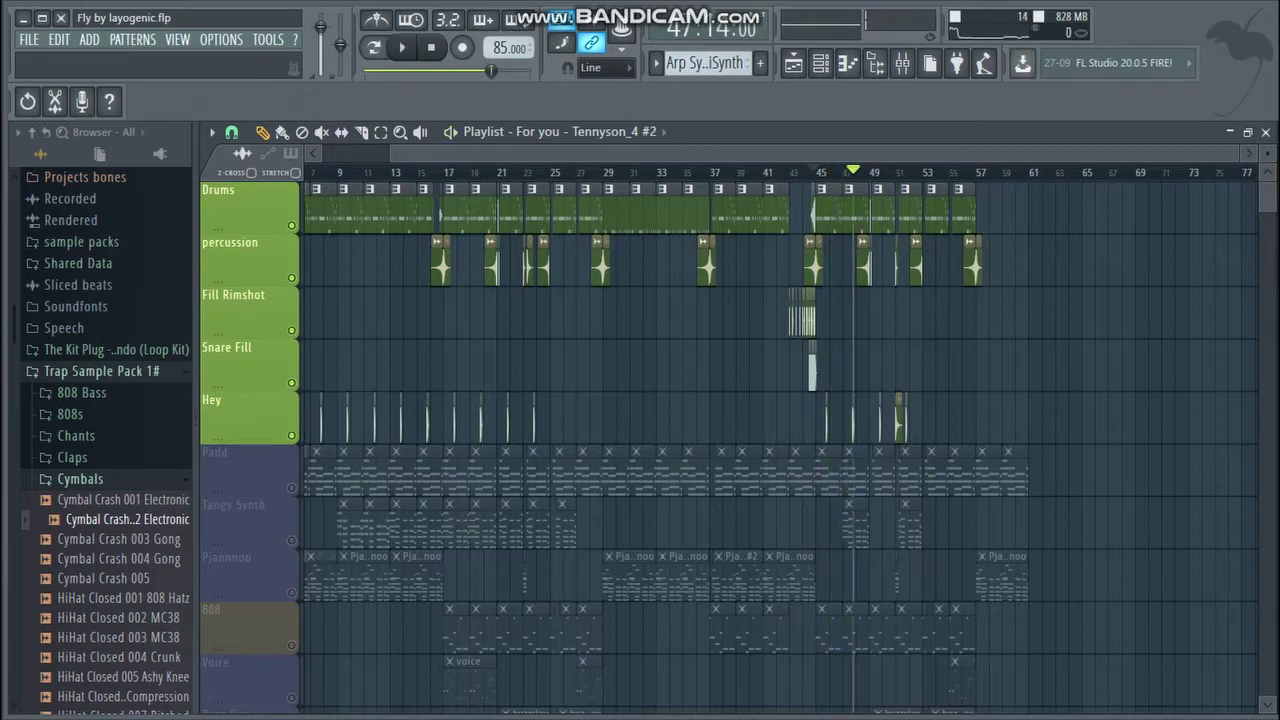
- Bring up Drum Pattern #4 in an unobstructed channel rack and play it in pattern mode
{"action": "left_click", "coordinate": [1265, 132]}
{"action": "scroll", "coordinate": [708, 63], "scroll_direction": "down", "scroll_amount": 2}
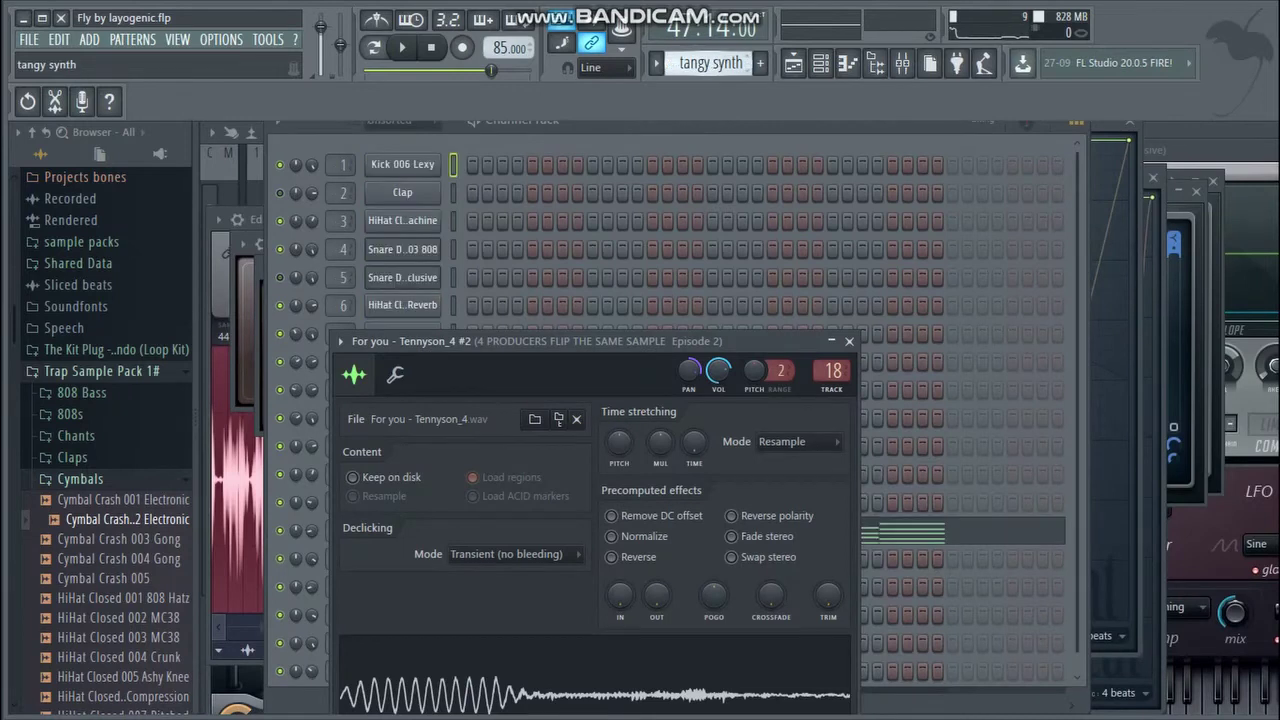
{"action": "scroll", "coordinate": [708, 63], "scroll_direction": "down", "scroll_amount": 2}
{"action": "scroll", "coordinate": [708, 63], "scroll_direction": "up", "scroll_amount": 1}
{"action": "scroll", "coordinate": [708, 63], "scroll_direction": "down", "scroll_amount": 1}
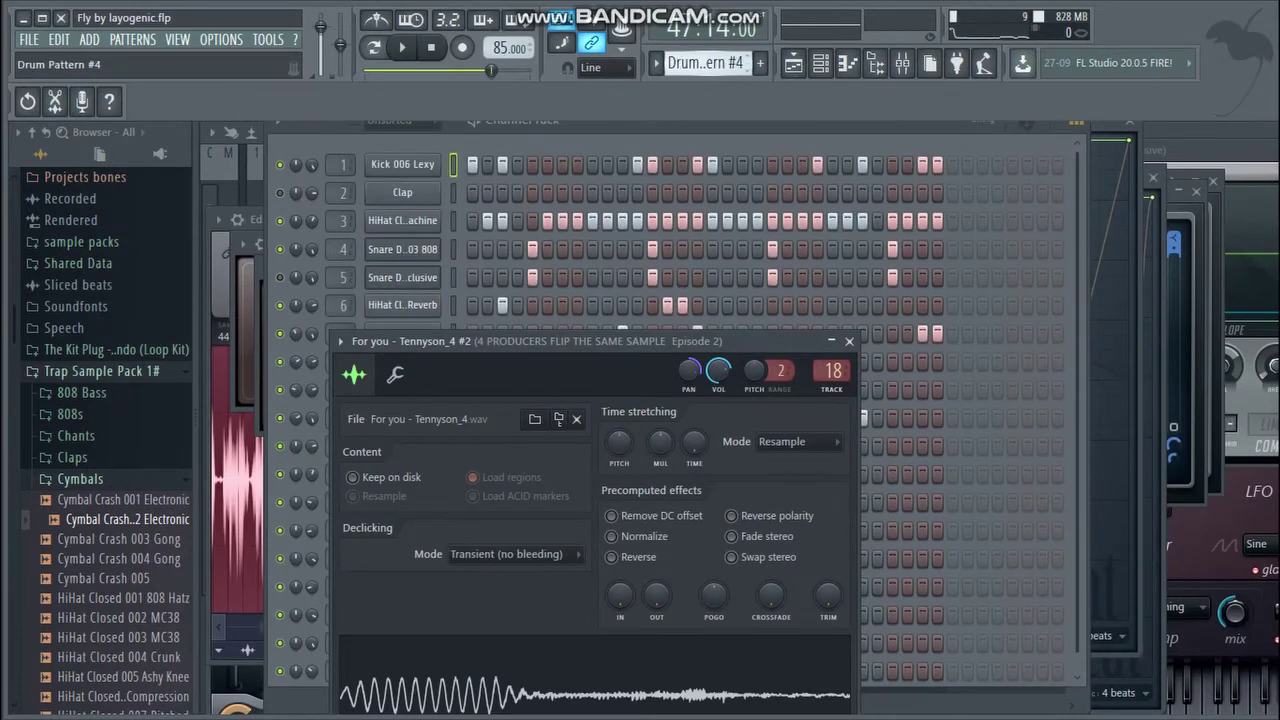
{"action": "key", "text": "Escape"}
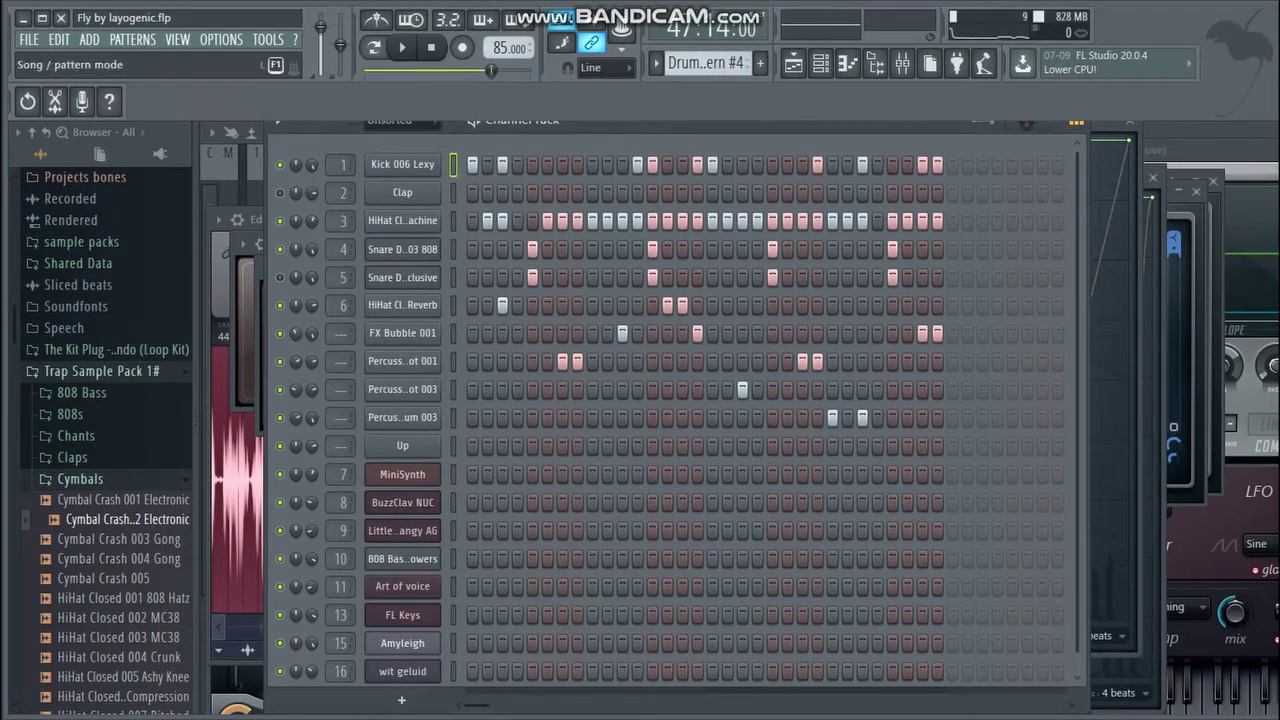
{"action": "left_click", "coordinate": [373, 47]}
{"action": "key", "text": "space"}
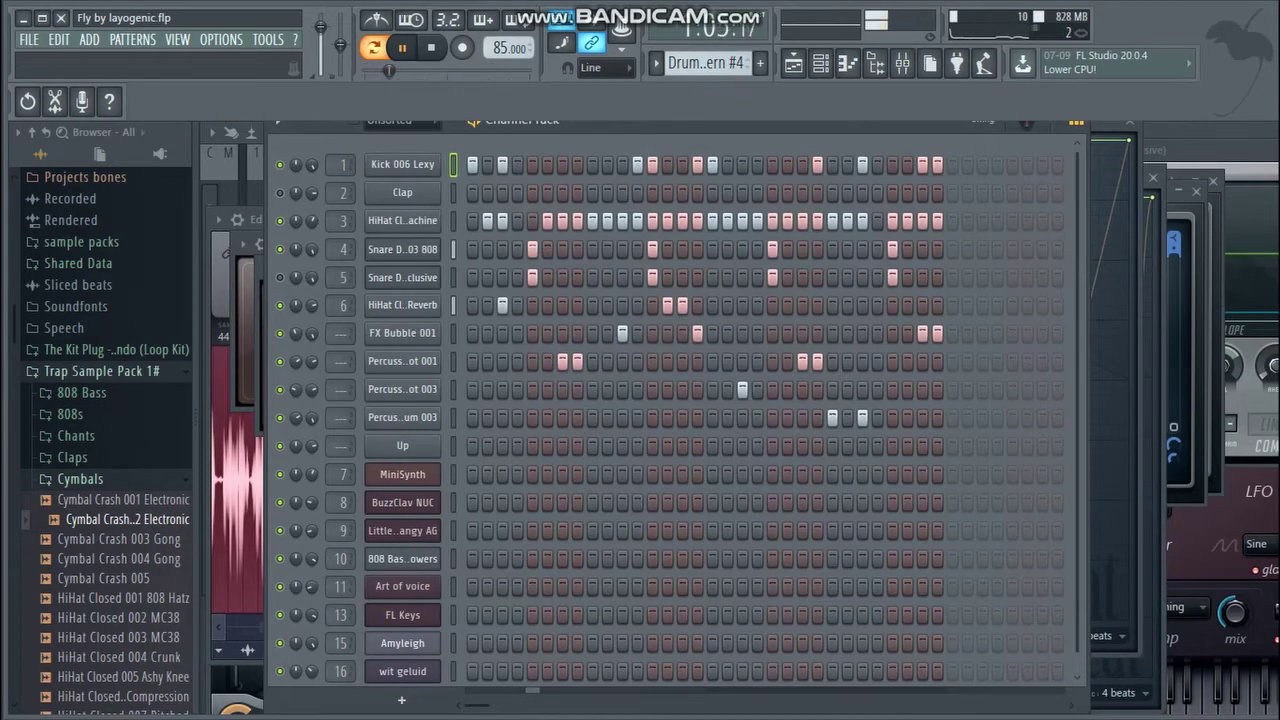
- Inspect the Kick 006 Lexy channel settings and close them
{"action": "left_click", "coordinate": [402, 164]}
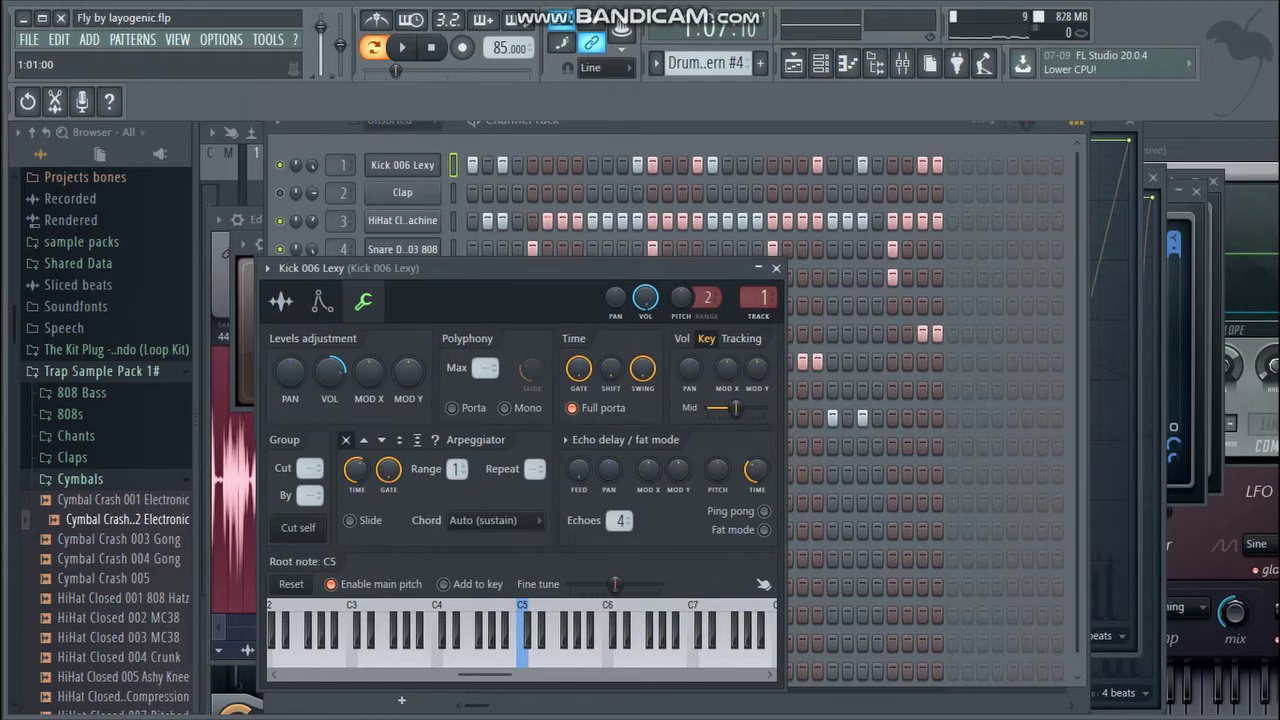
{"action": "left_click_drag", "start_coordinate": [520, 268], "coordinate": [523, 224]}
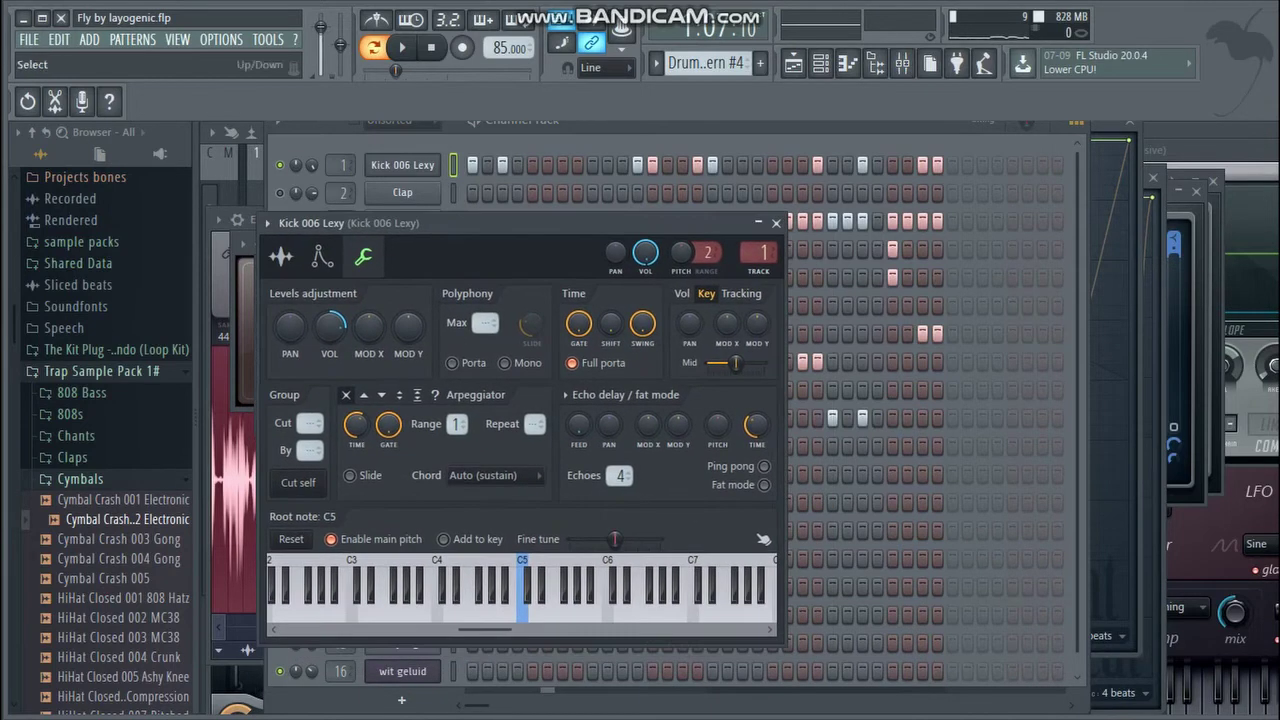
{"action": "left_click", "coordinate": [778, 224]}
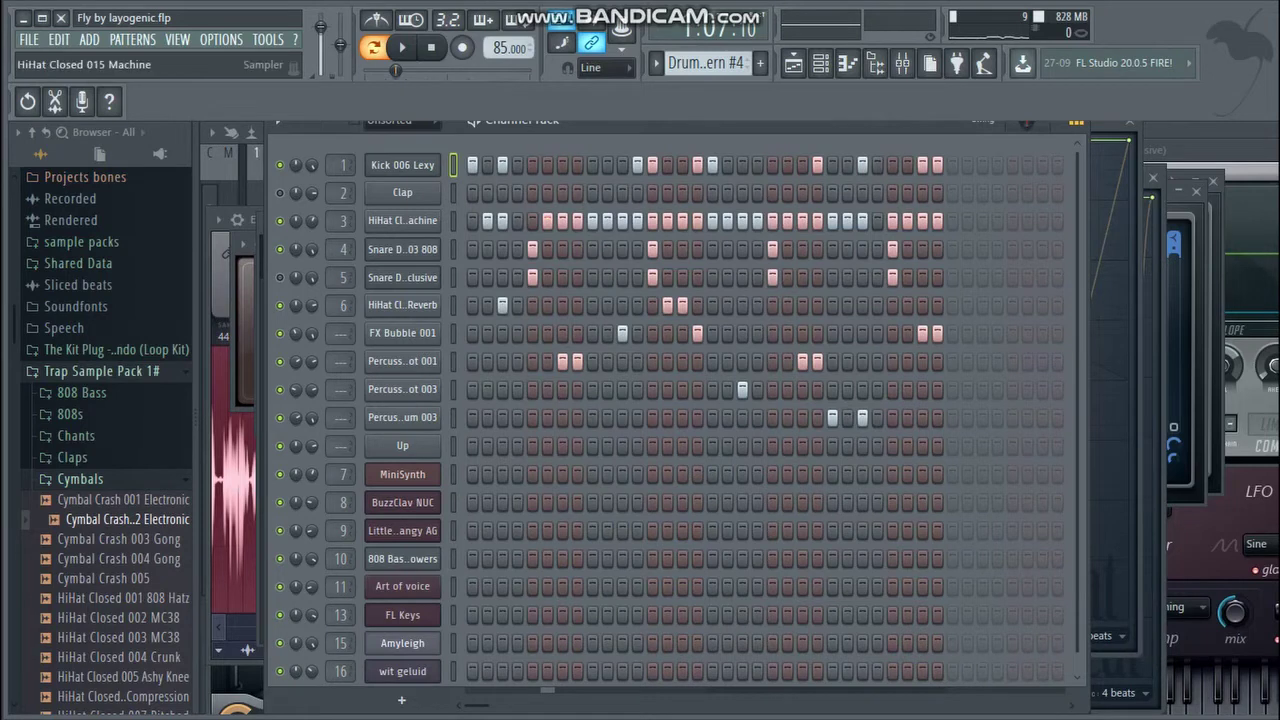
- Open the HiHat Closed 015 Machine channel, audition its sample and close the settings
{"action": "left_click", "coordinate": [402, 220]}
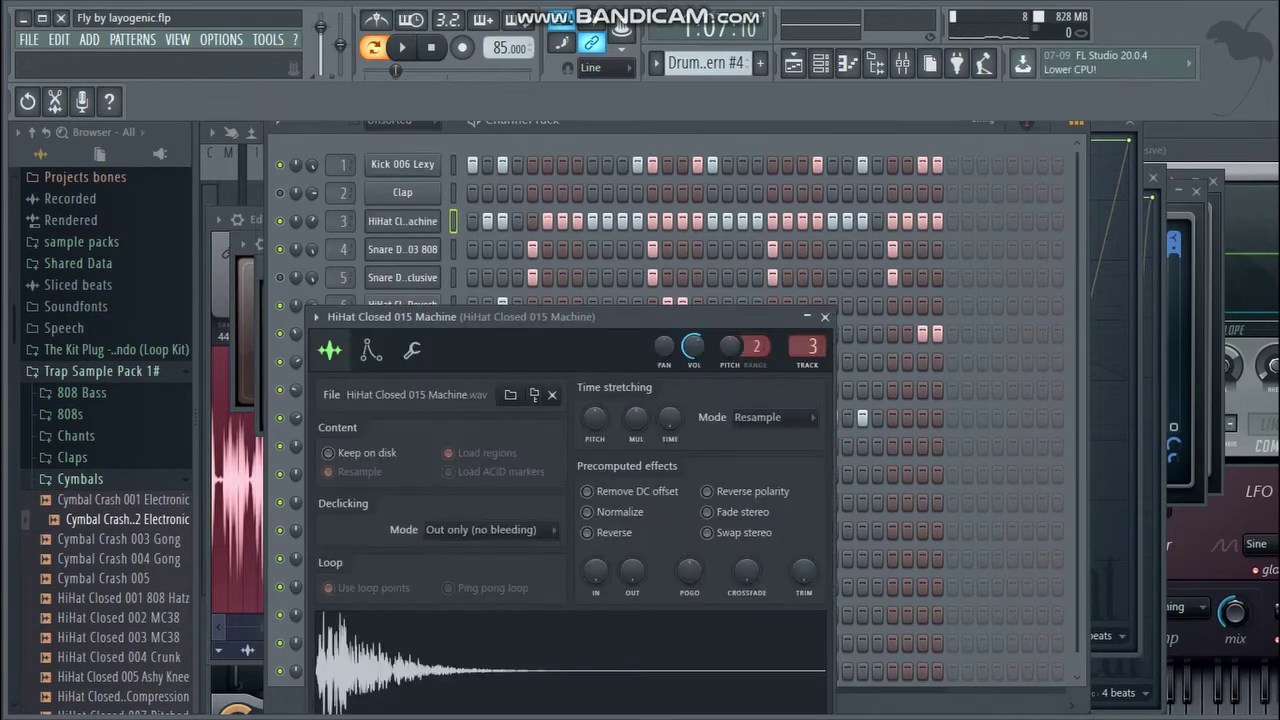
{"action": "left_click", "coordinate": [570, 662]}
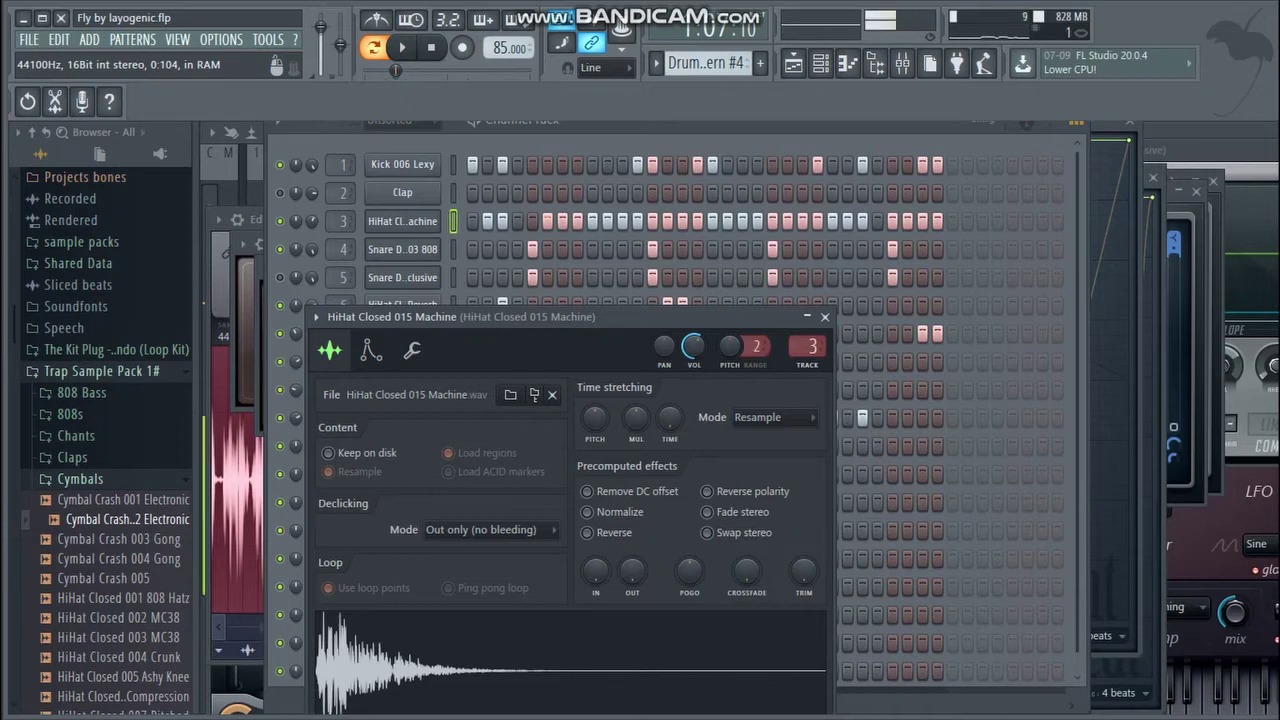
{"action": "key", "text": "Escape"}
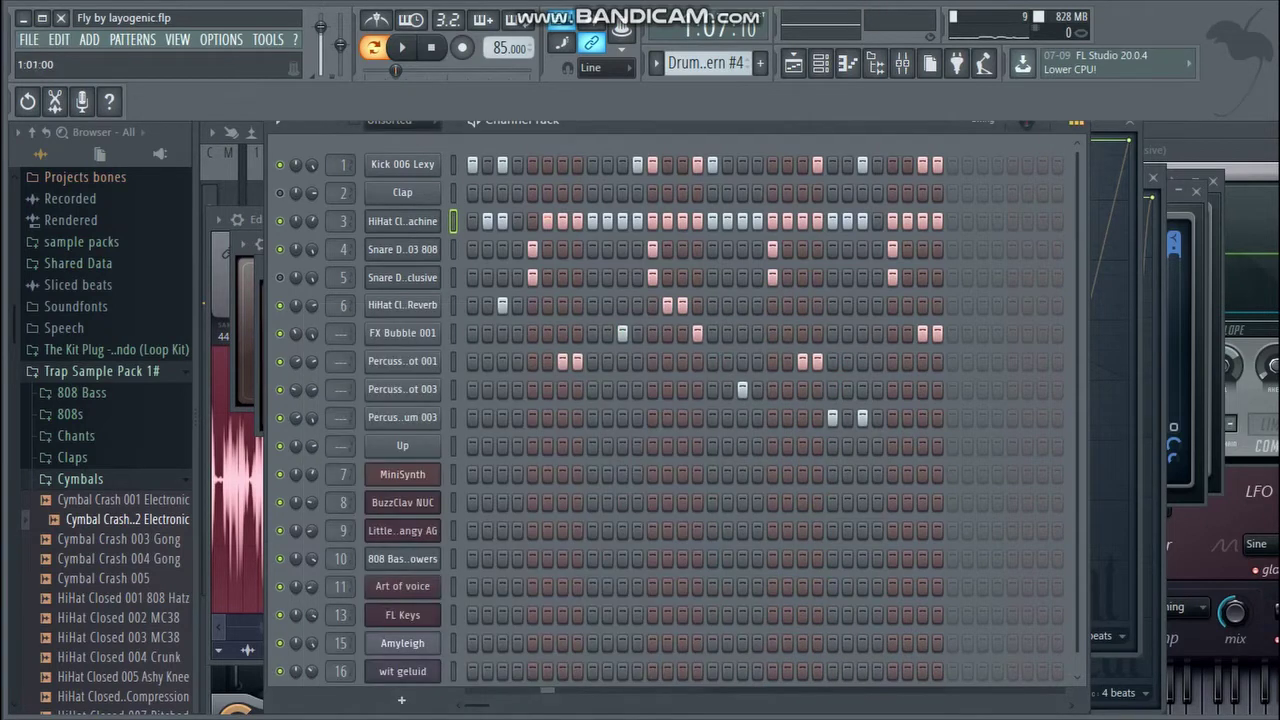
- Open the piano roll of HiHat Closed 015 Machine and play the first bar from its start
{"action": "right_click", "coordinate": [436, 215]}
{"action": "left_click", "coordinate": [480, 222]}
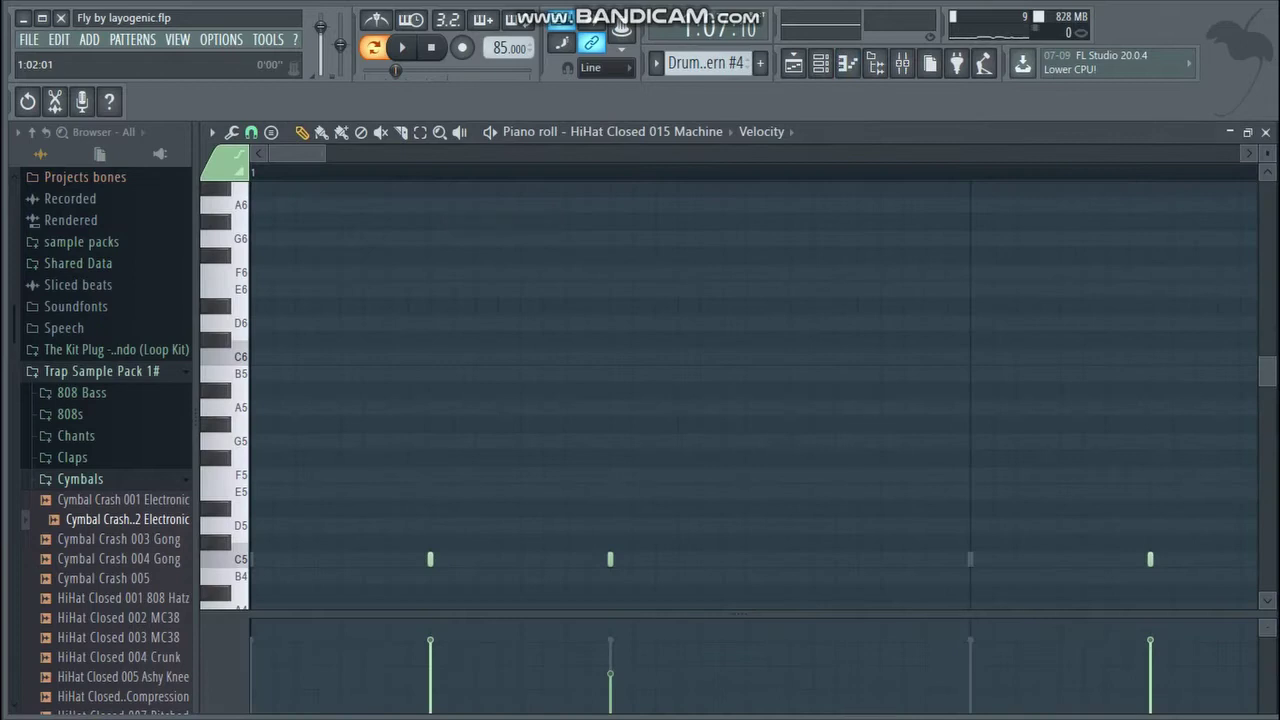
{"action": "left_click_drag", "start_coordinate": [323, 153], "coordinate": [438, 153]}
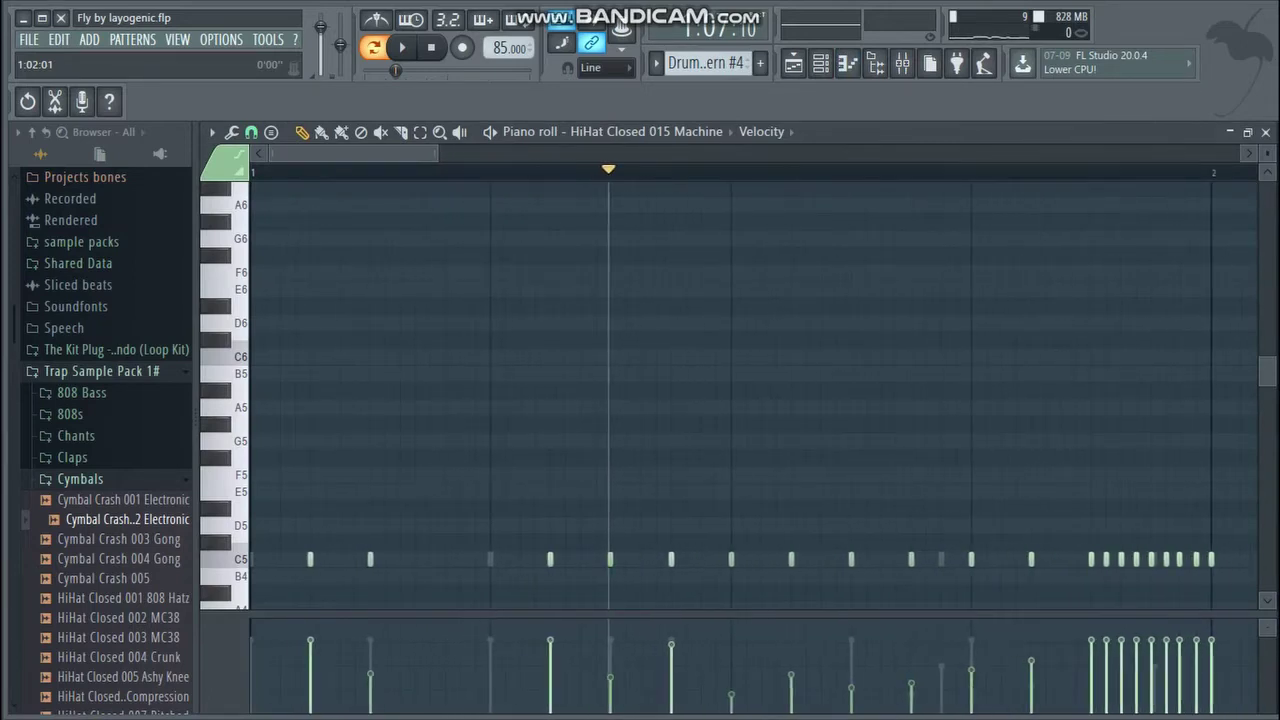
{"action": "left_click_drag", "start_coordinate": [287, 172], "coordinate": [252, 172]}
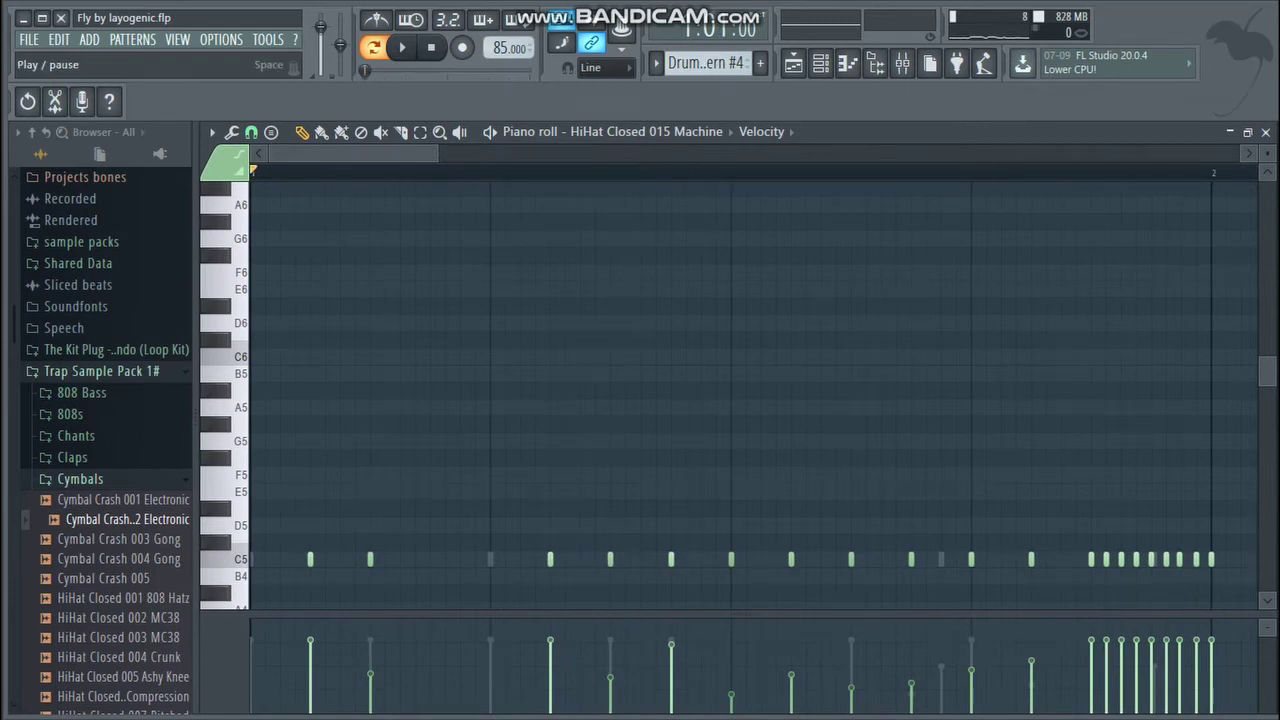
{"action": "key", "text": "space"}
{"action": "key", "text": "space"}
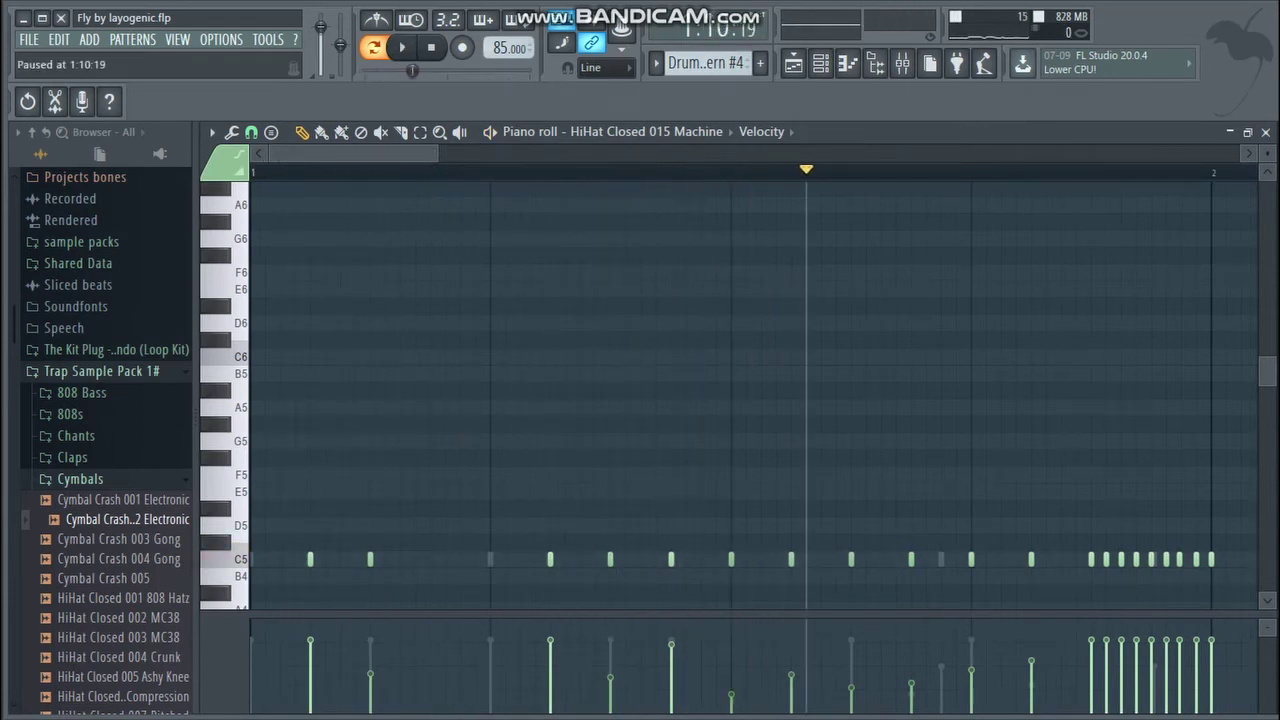
- Play the fast hi-hat roll leading into bar 2 and view the notes up to bar 3
{"action": "left_click_drag", "start_coordinate": [400, 153], "coordinate": [413, 153]}
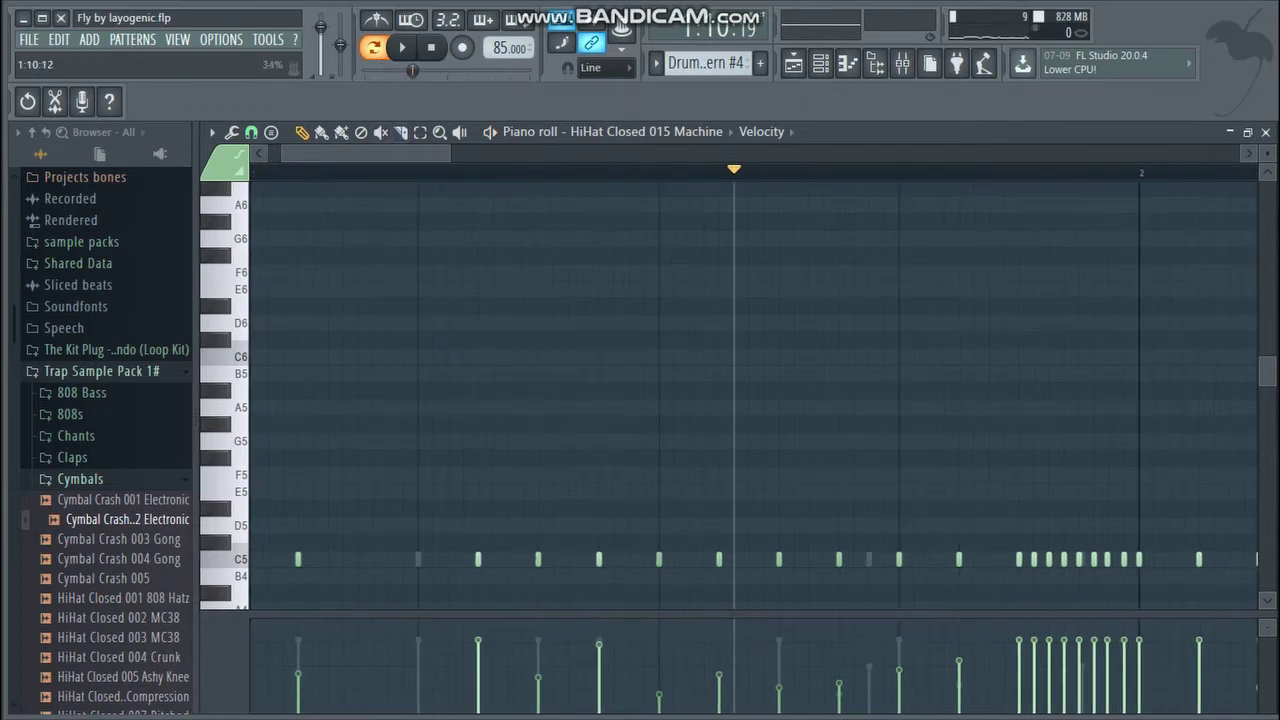
{"action": "left_click_drag", "start_coordinate": [431, 153], "coordinate": [504, 153]}
{"action": "left_click", "coordinate": [557, 171]}
{"action": "key", "text": "space"}
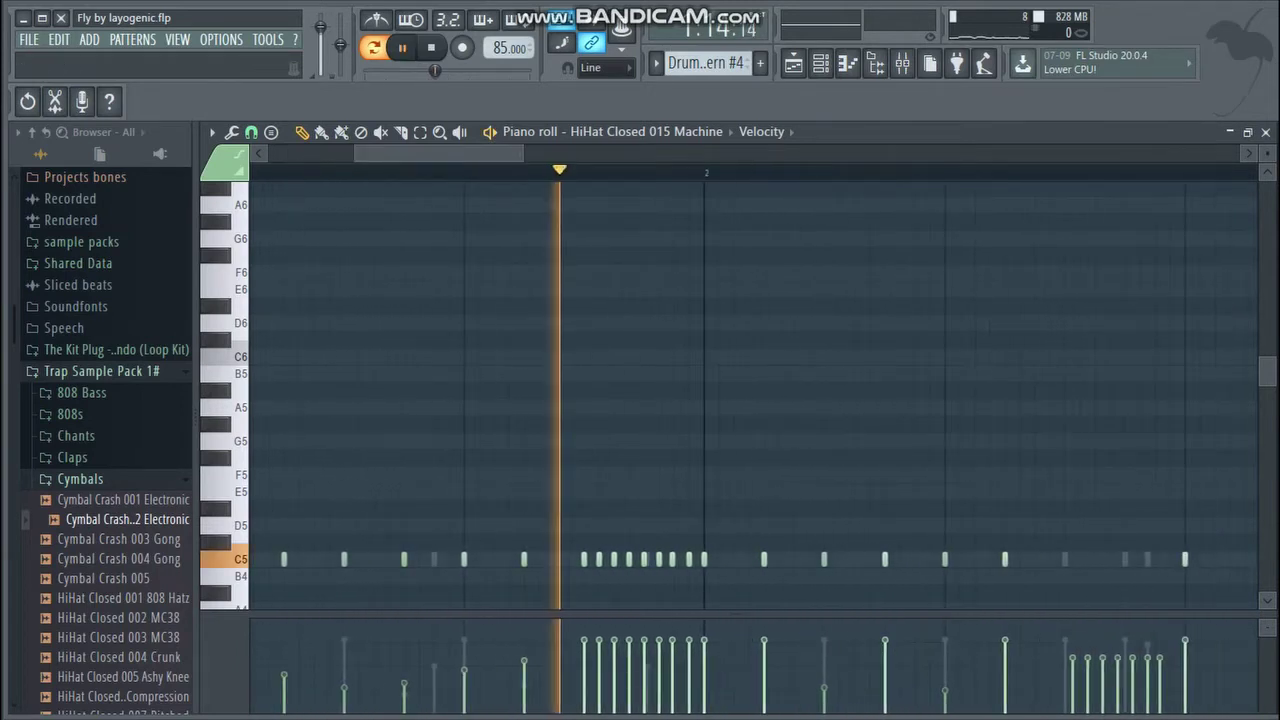
{"action": "key", "text": "space"}
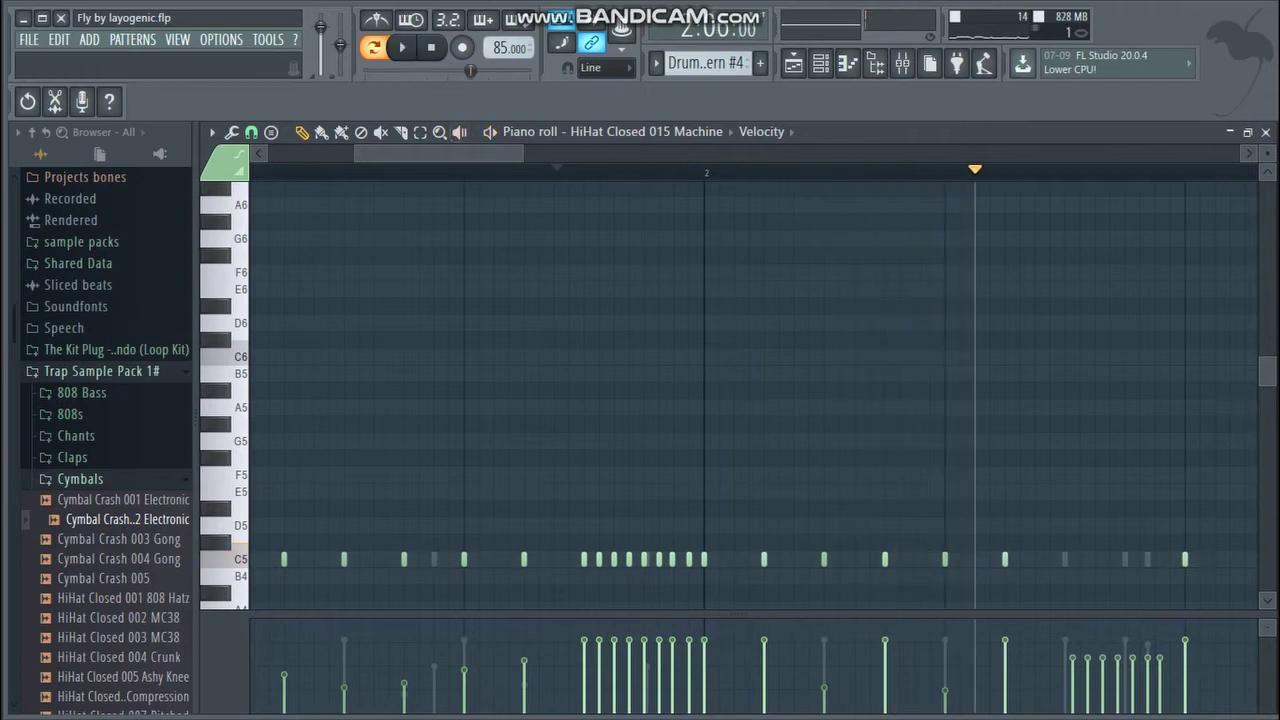
{"action": "left_click_drag", "start_coordinate": [438, 153], "coordinate": [561, 153]}
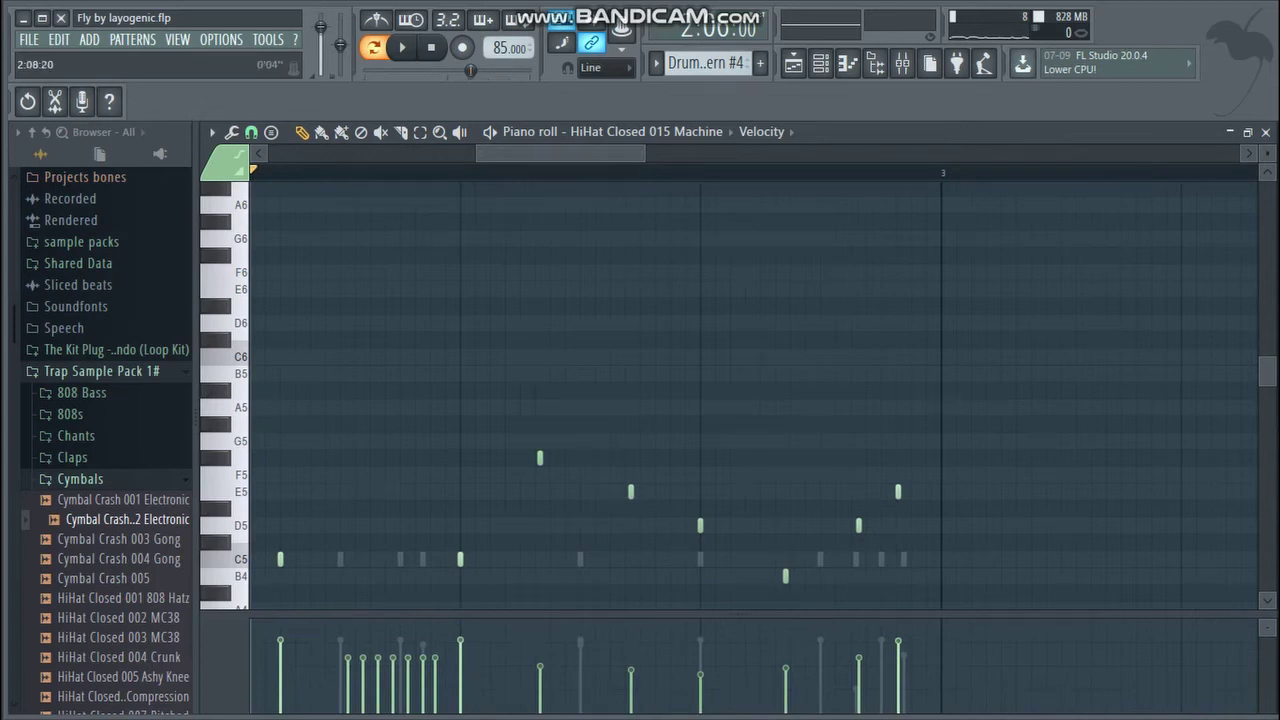
- Play the pitched hi-hat notes in bar 2 and review the HiHat Closed 015 Machine piano roll during playback
{"action": "left_click", "coordinate": [448, 171]}
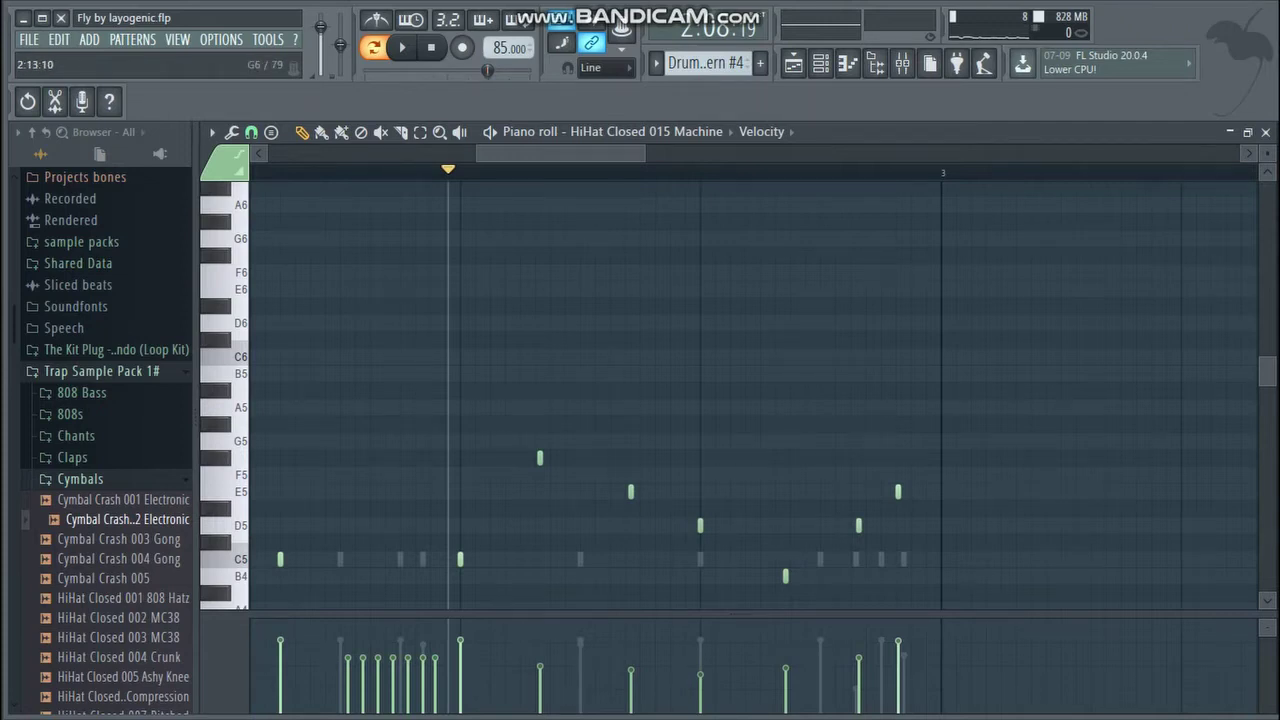
{"action": "key", "text": "space"}
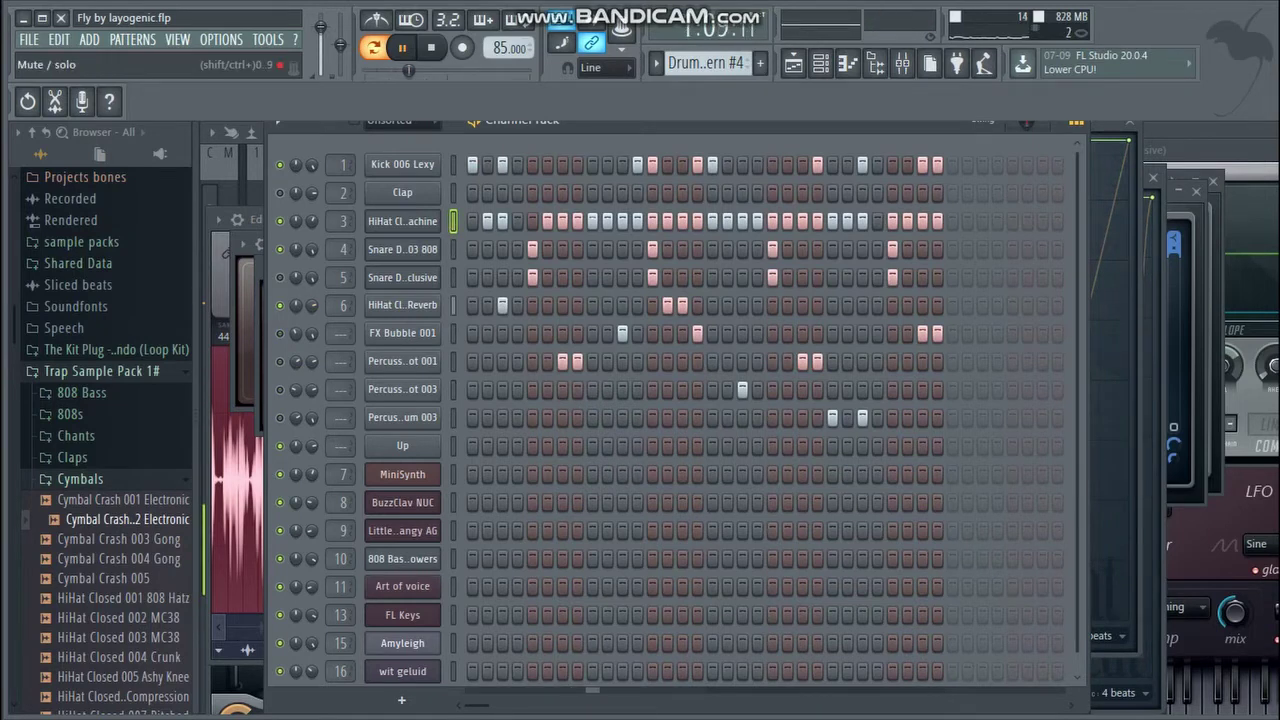
{"action": "right_click", "coordinate": [402, 221]}
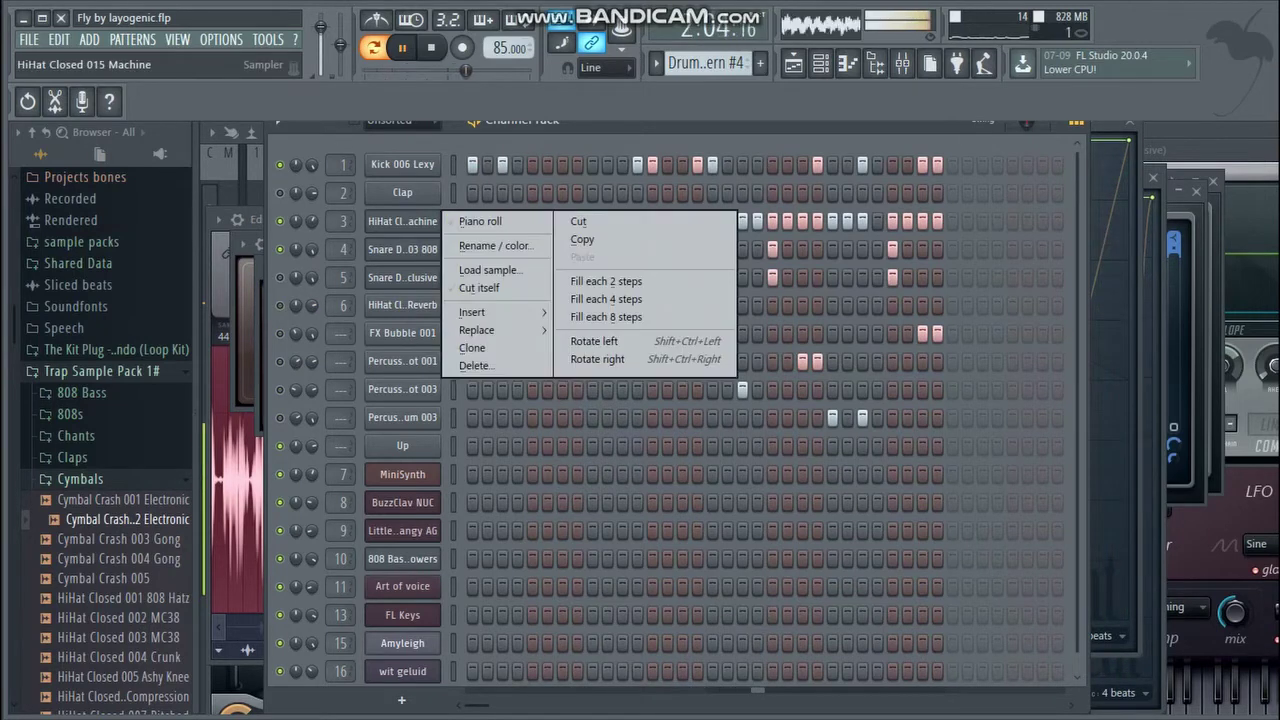
{"action": "left_click", "coordinate": [482, 221]}
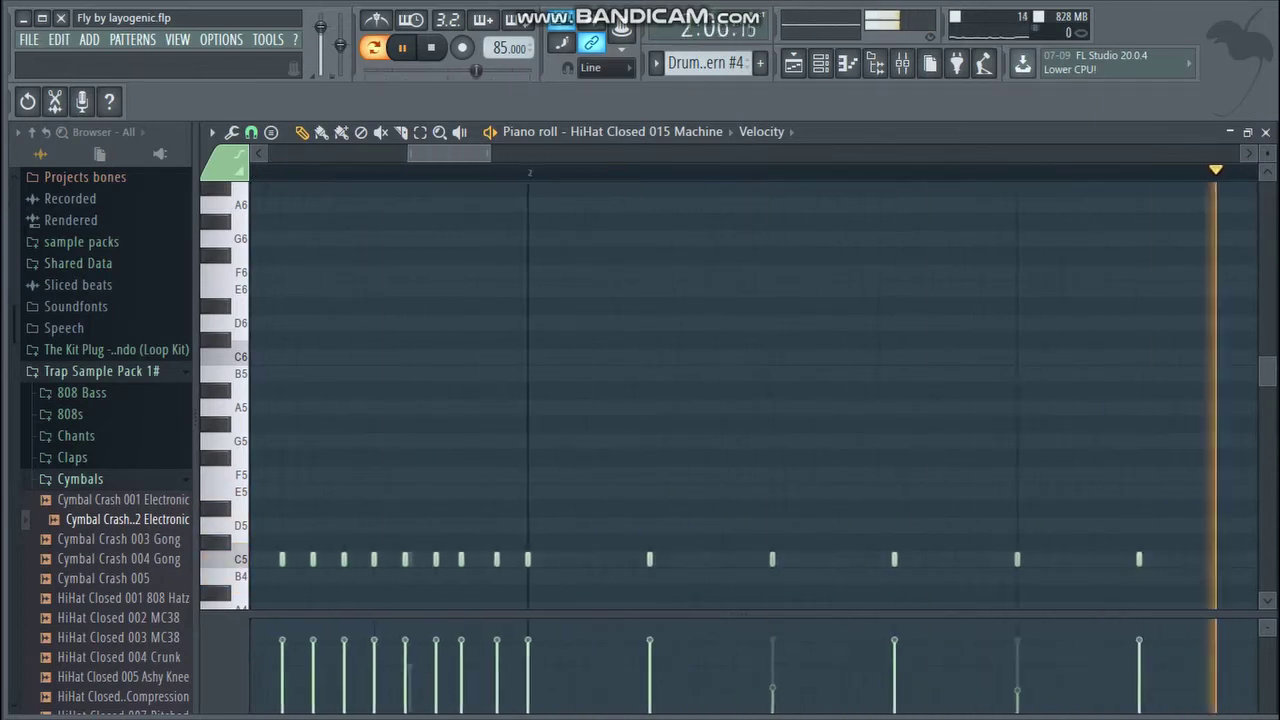
{"action": "scroll", "coordinate": [753, 395], "scroll_direction": "down", "scroll_amount": 3}
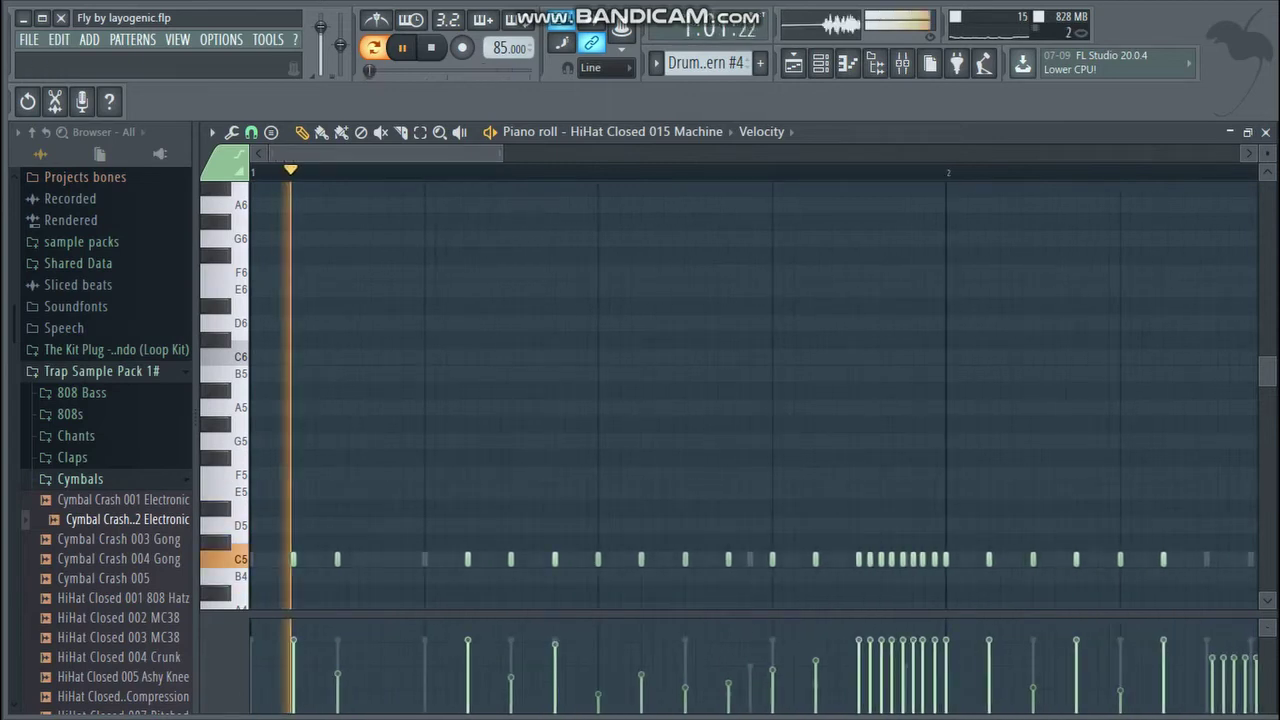
{"action": "left_click", "coordinate": [1265, 132]}
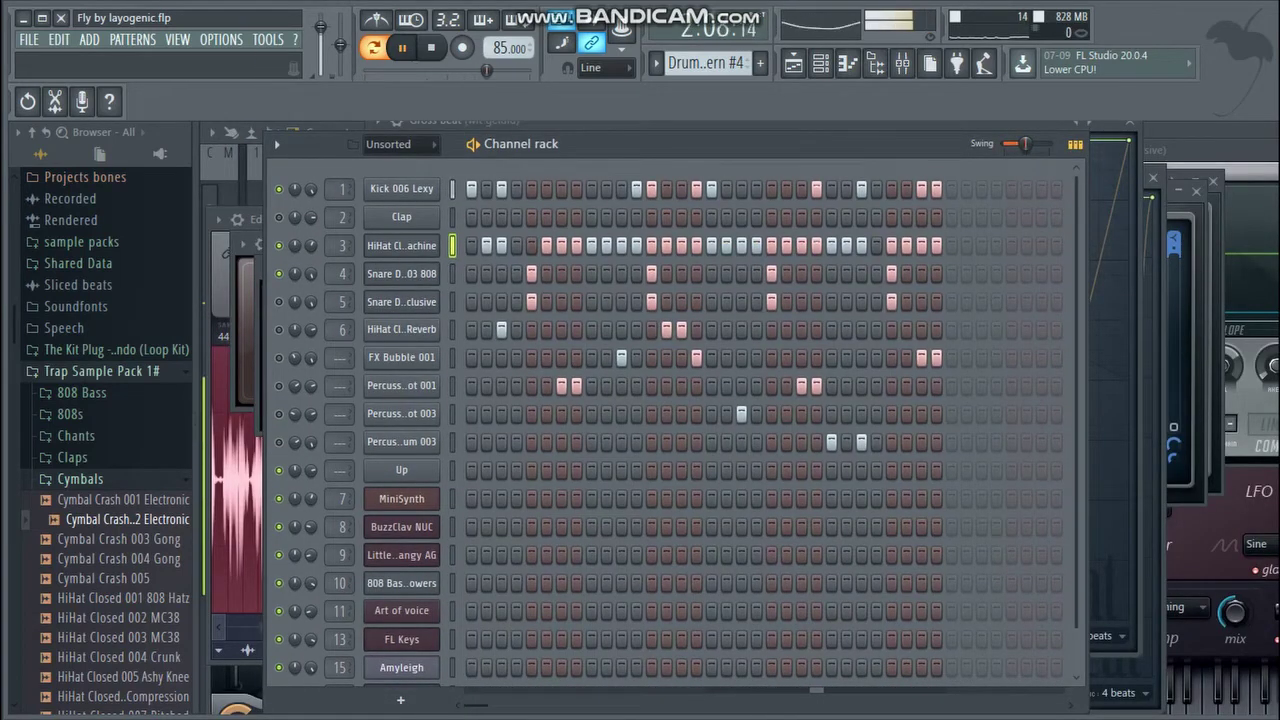
- Compare the drum pattern's playback without main swing and with the swing restored to its original amount
{"action": "key", "text": "space"}
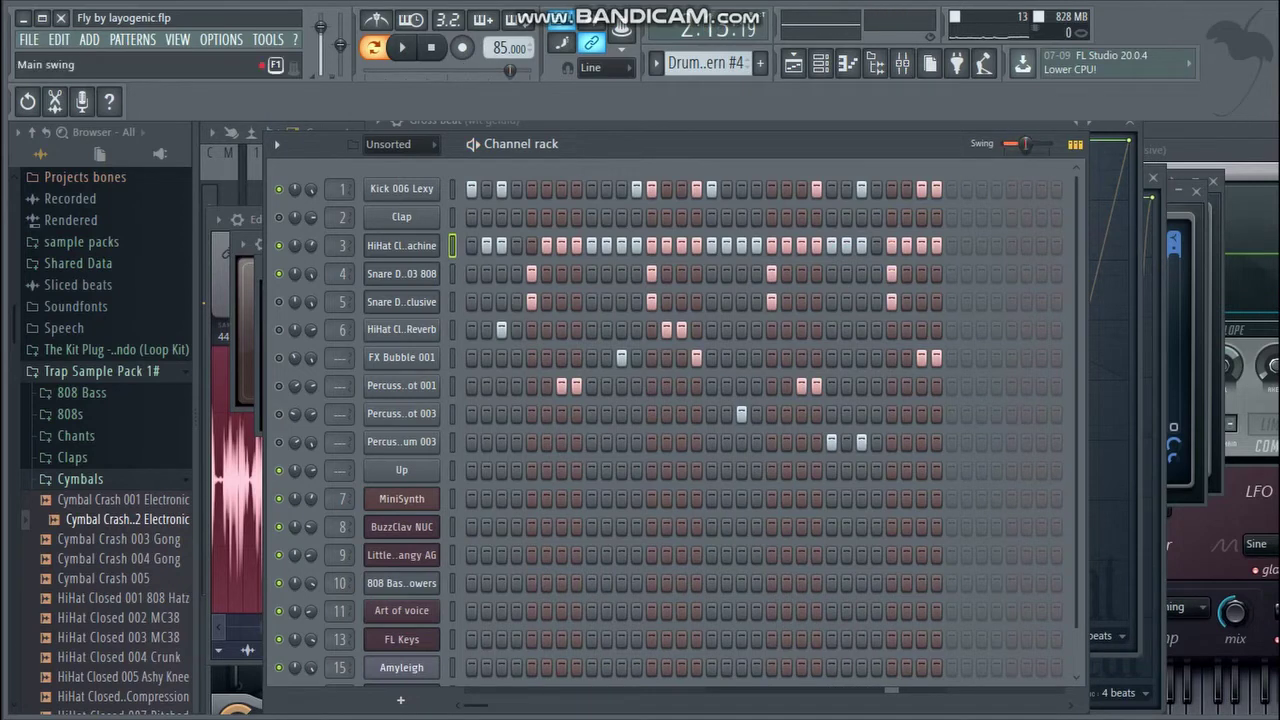
{"action": "key", "text": "space"}
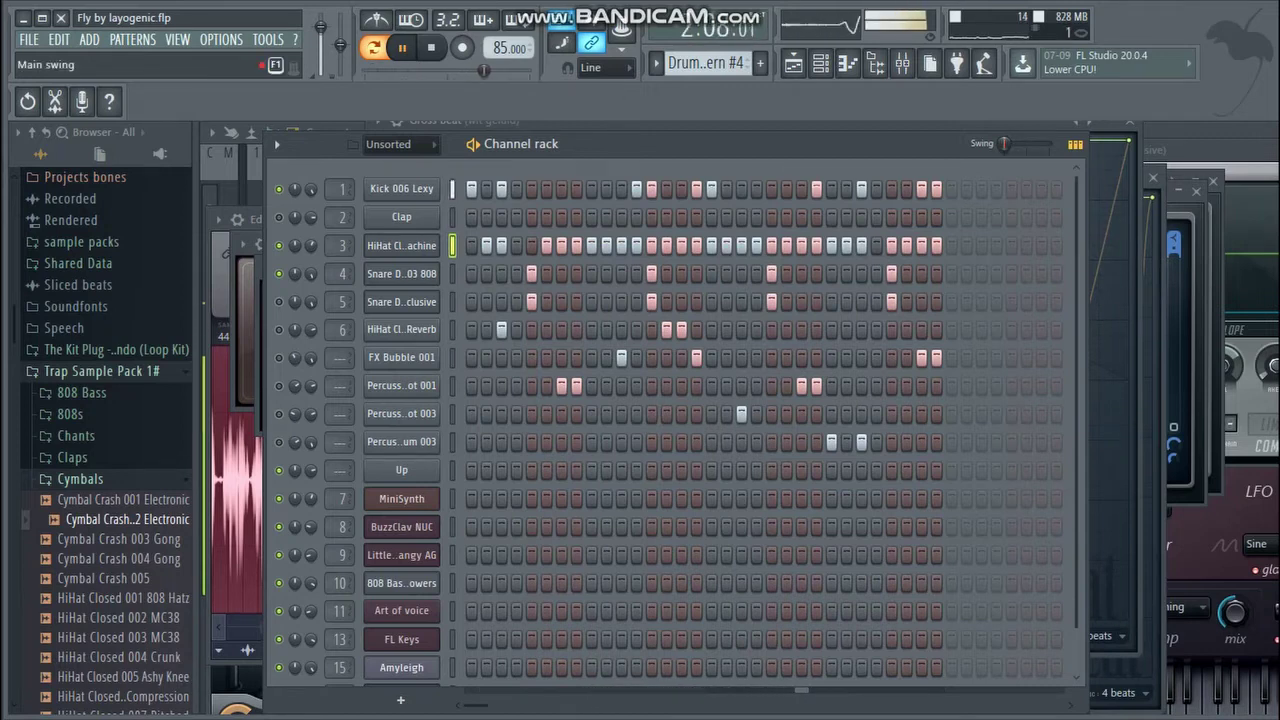
{"action": "left_click_drag", "start_coordinate": [1005, 144], "coordinate": [1026, 144]}
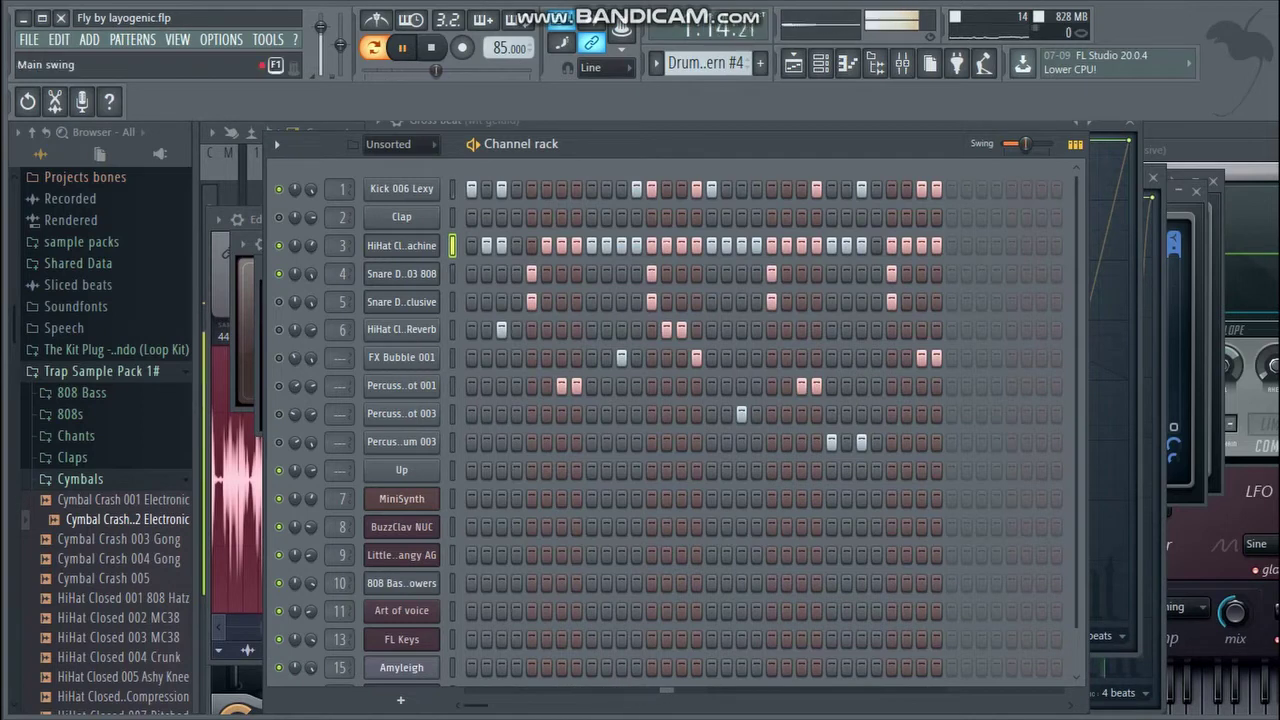
{"action": "key", "text": "space"}
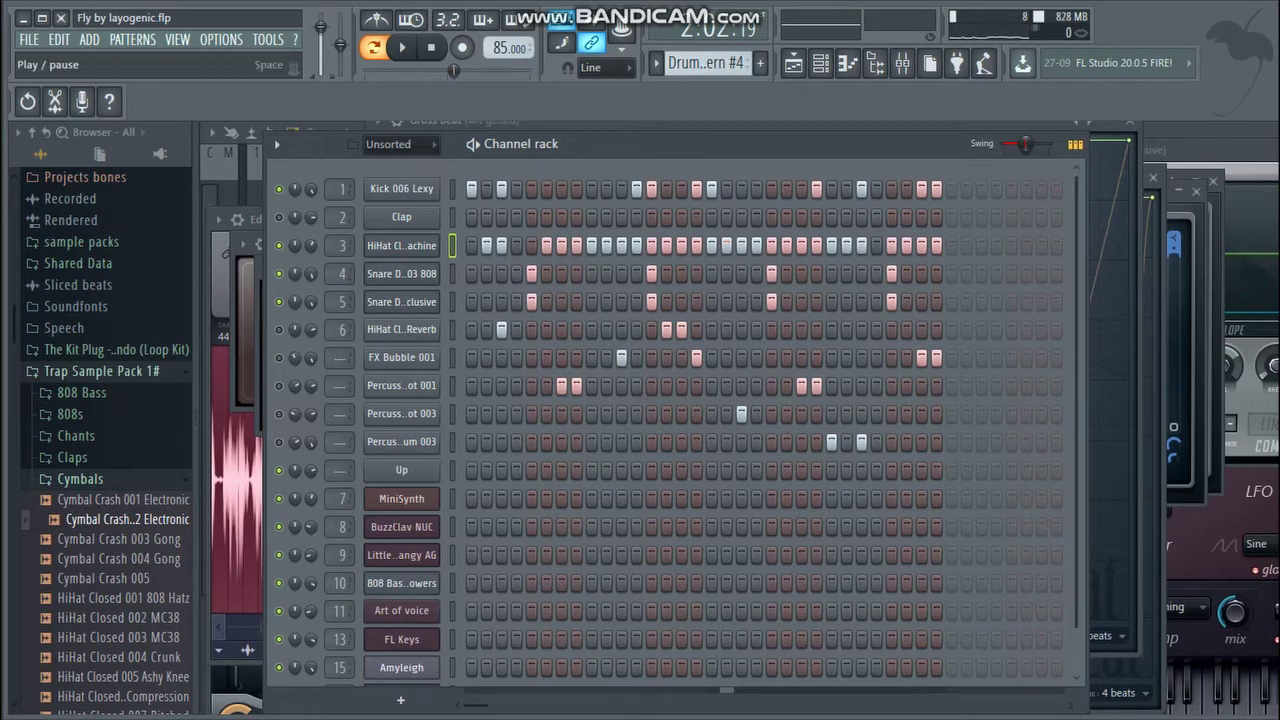
- Play the pattern and delete the Snare Drum 020 Exclusive channel from the channel rack
{"action": "left_click", "coordinate": [401, 47]}
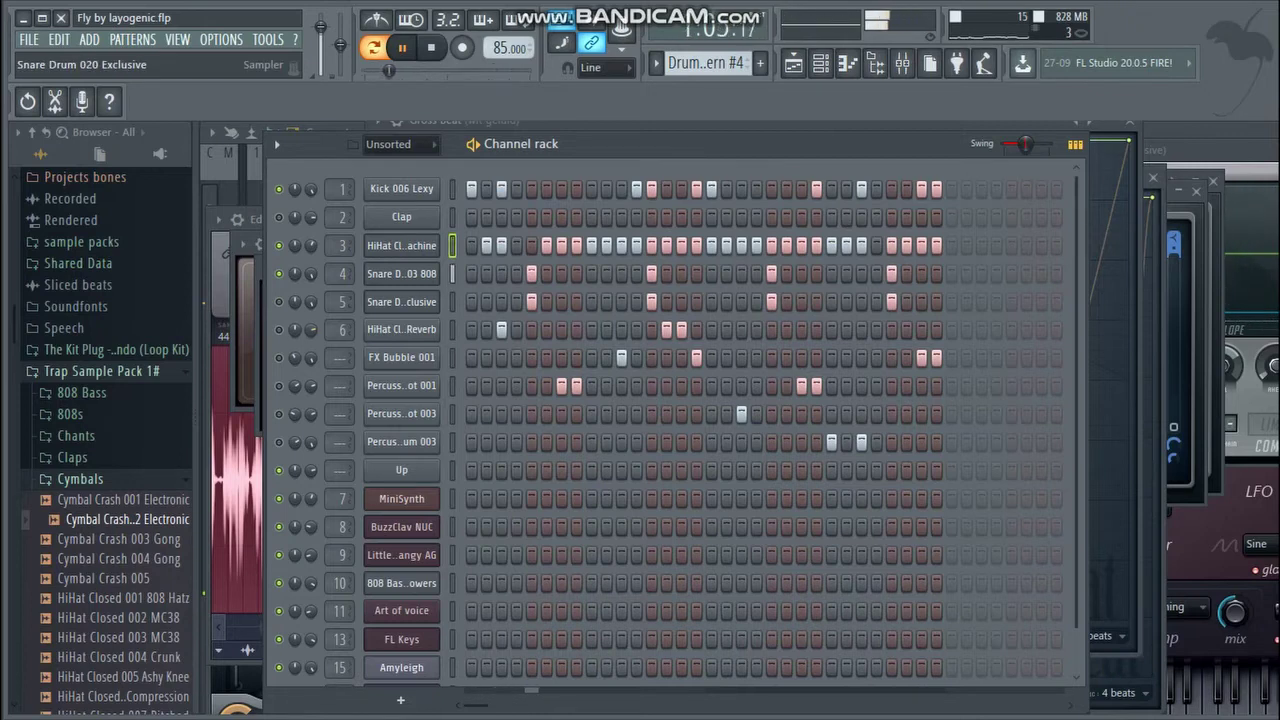
{"action": "right_click", "coordinate": [432, 301]}
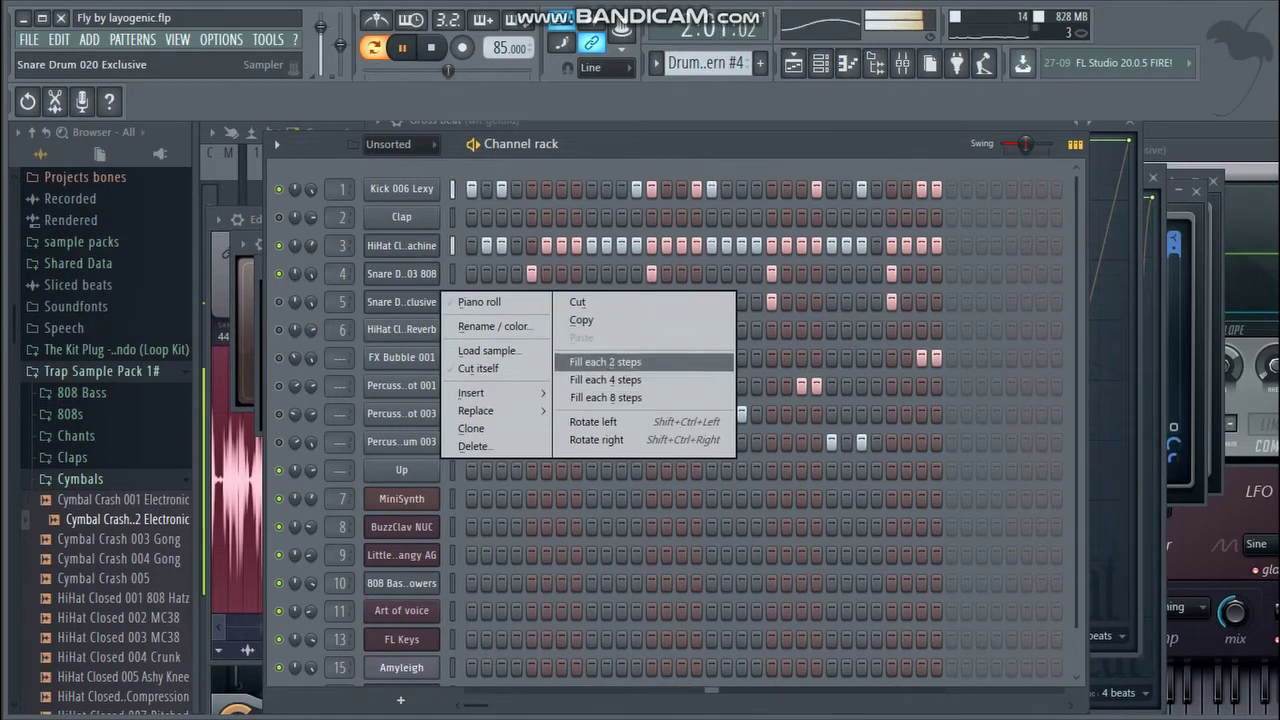
{"action": "left_click", "coordinate": [473, 446]}
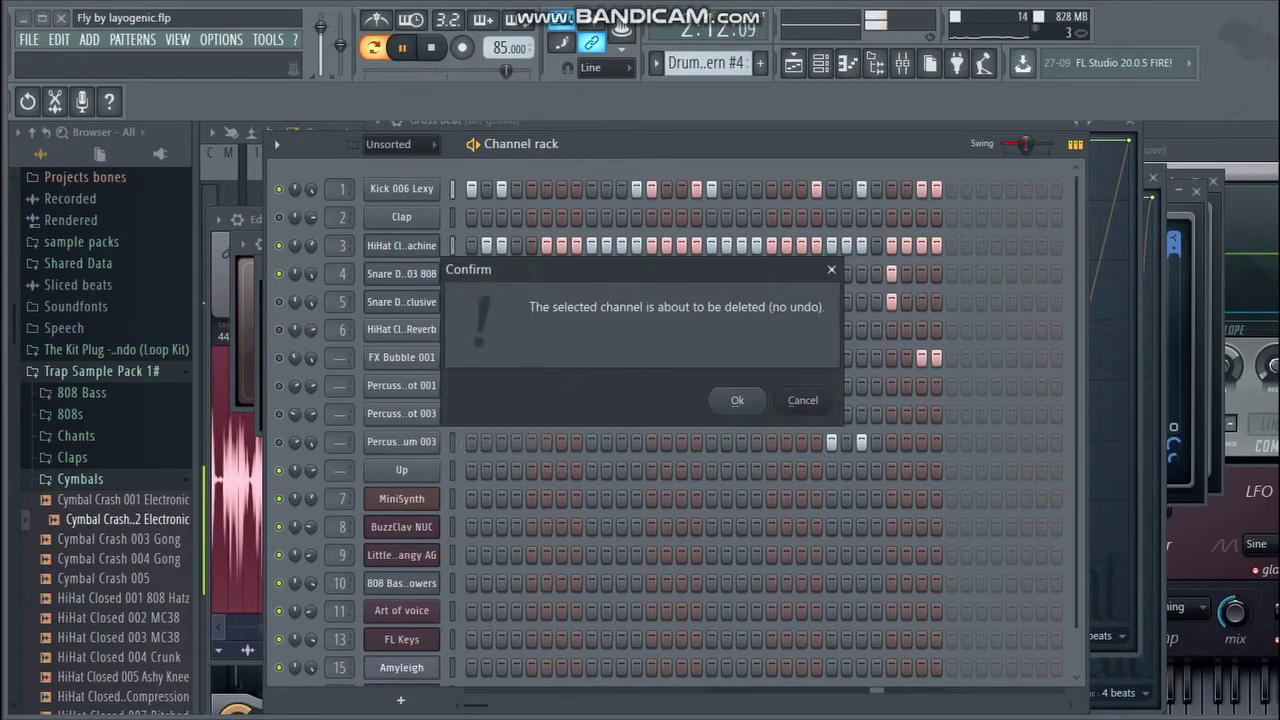
{"action": "key", "text": "Return"}
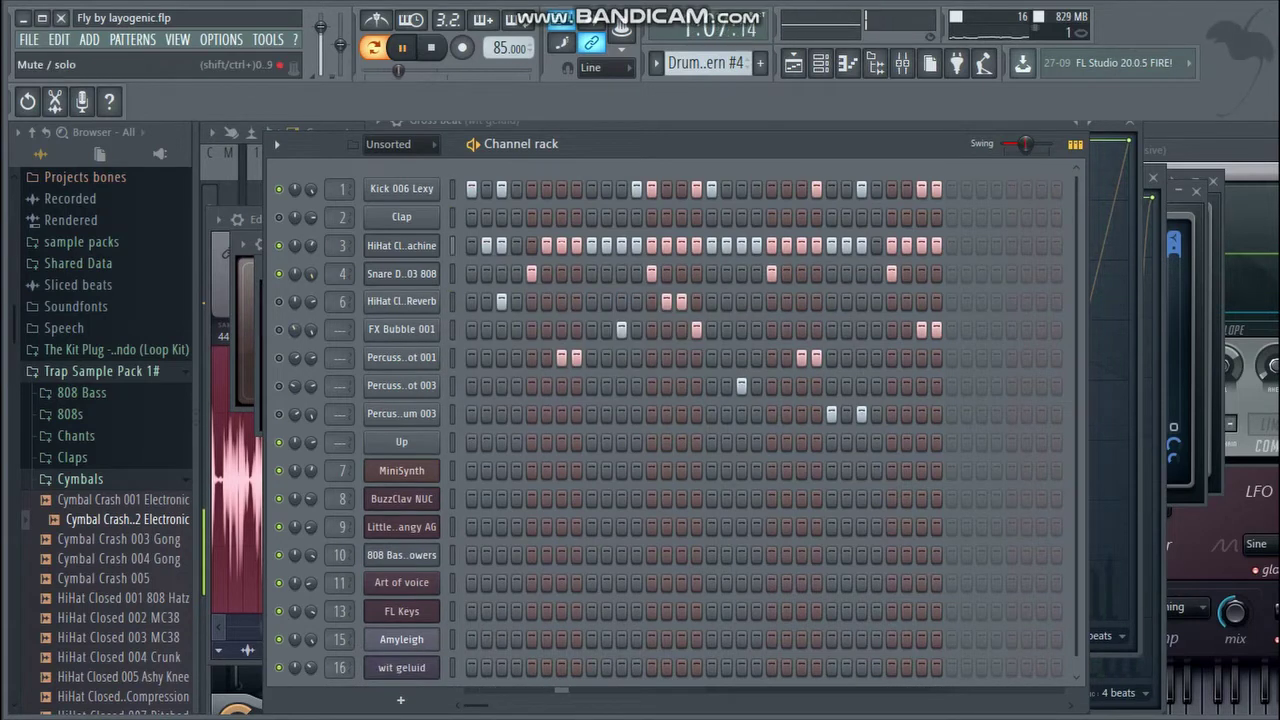
- Unmute the HiHat Closed 012 Reverb channel and play the drum pattern with it
{"action": "key", "text": "space"}
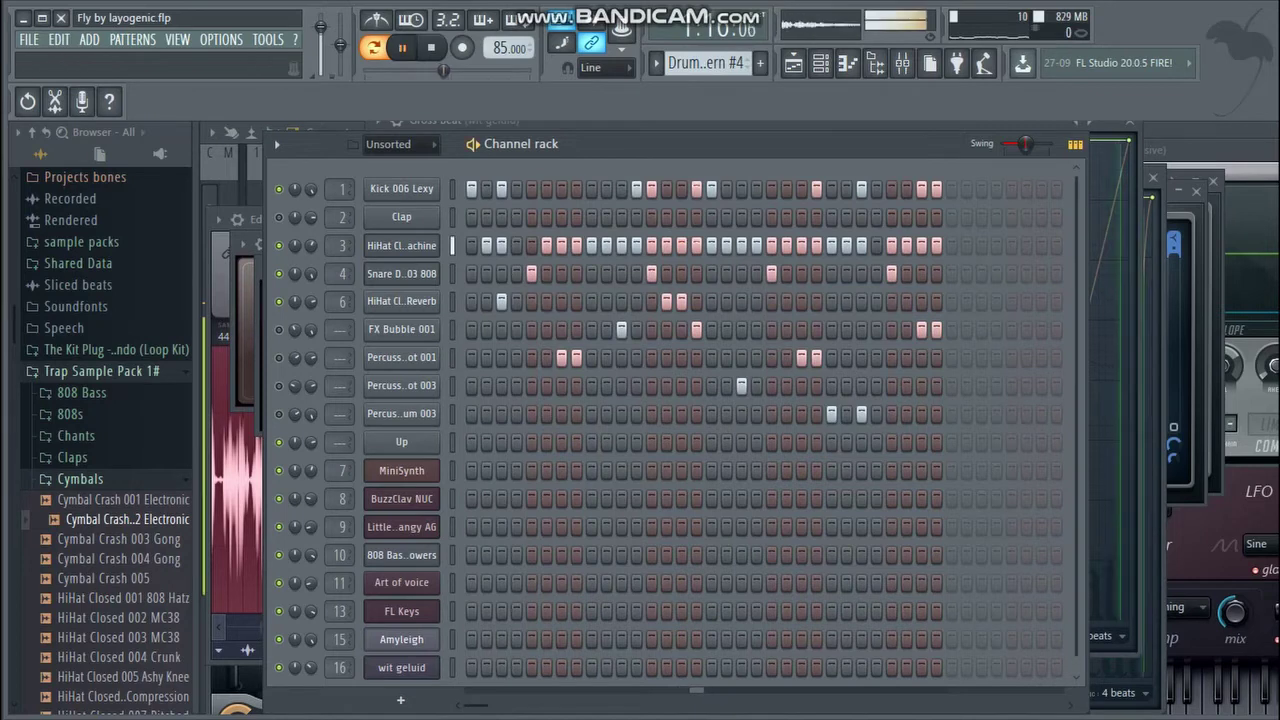
{"action": "key", "text": "space"}
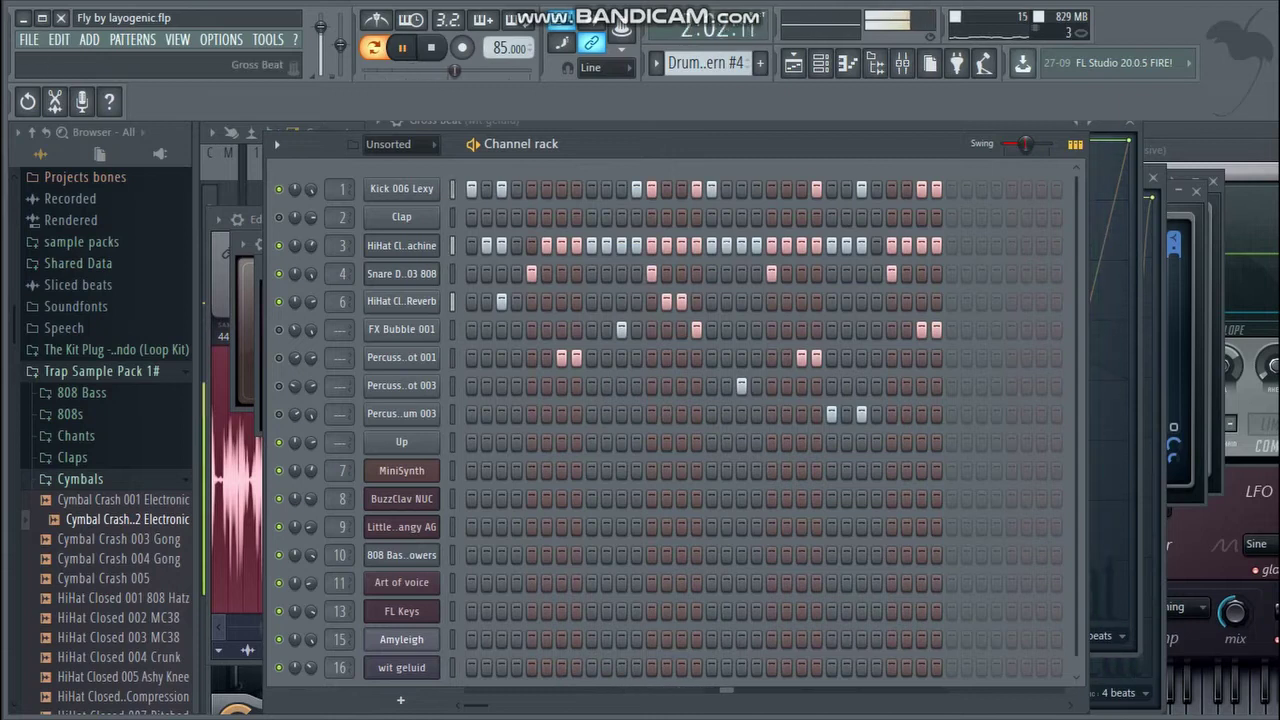
{"action": "key", "text": "space"}
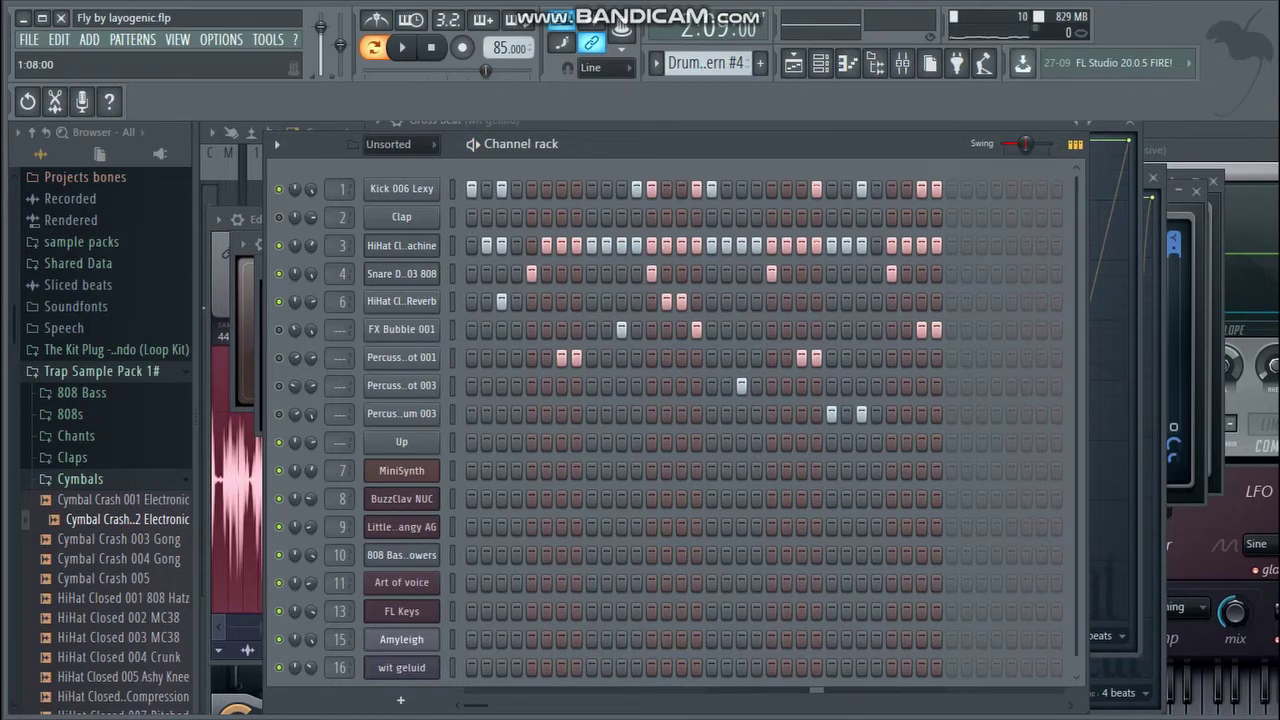
- Open the HiHat Closed 012 Reverb piano roll, play its notes from the start of bar 1 and close it
{"action": "right_click", "coordinate": [432, 298]}
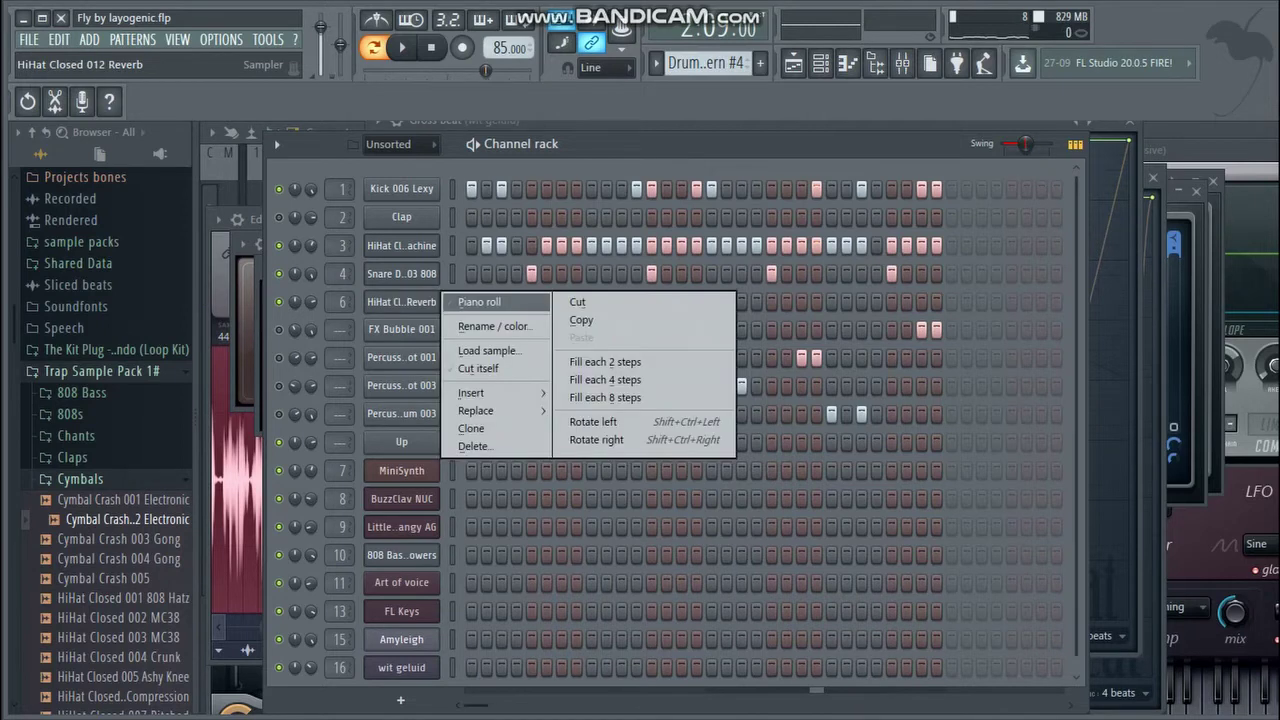
{"action": "left_click", "coordinate": [470, 301]}
{"action": "left_click_drag", "start_coordinate": [382, 153], "coordinate": [555, 153]}
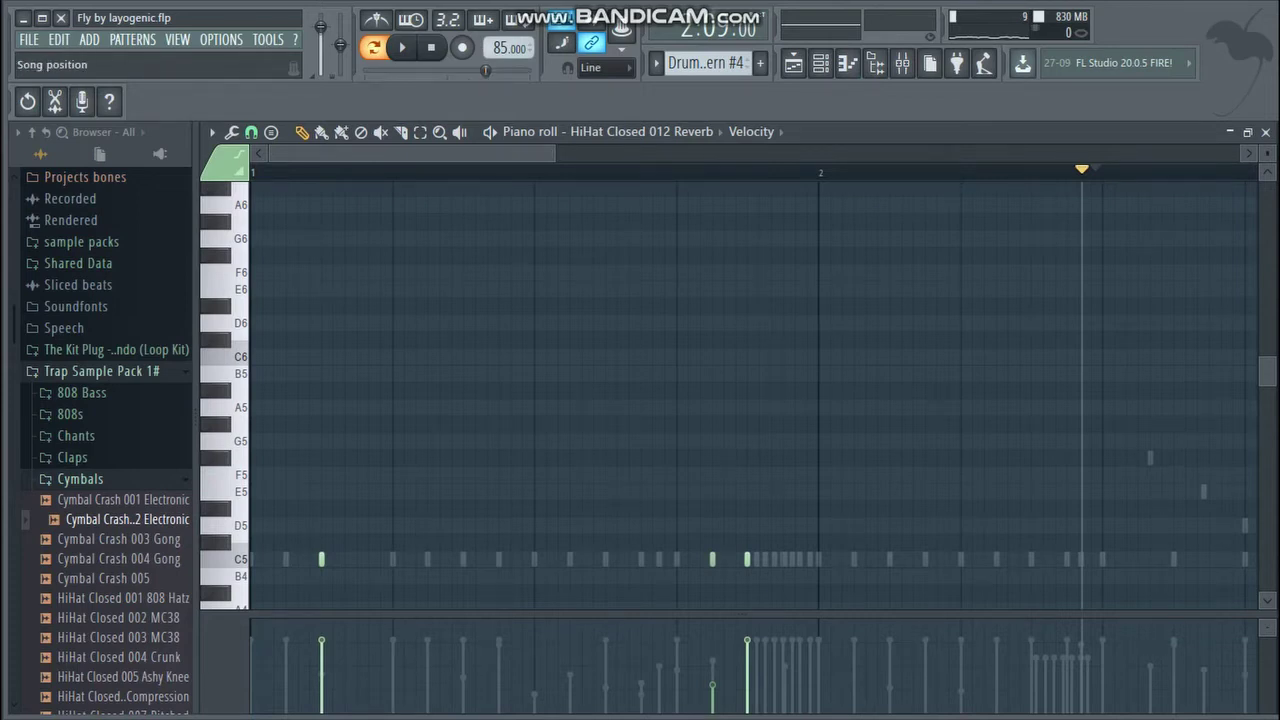
{"action": "key", "text": "space"}
{"action": "left_click", "coordinate": [402, 47]}
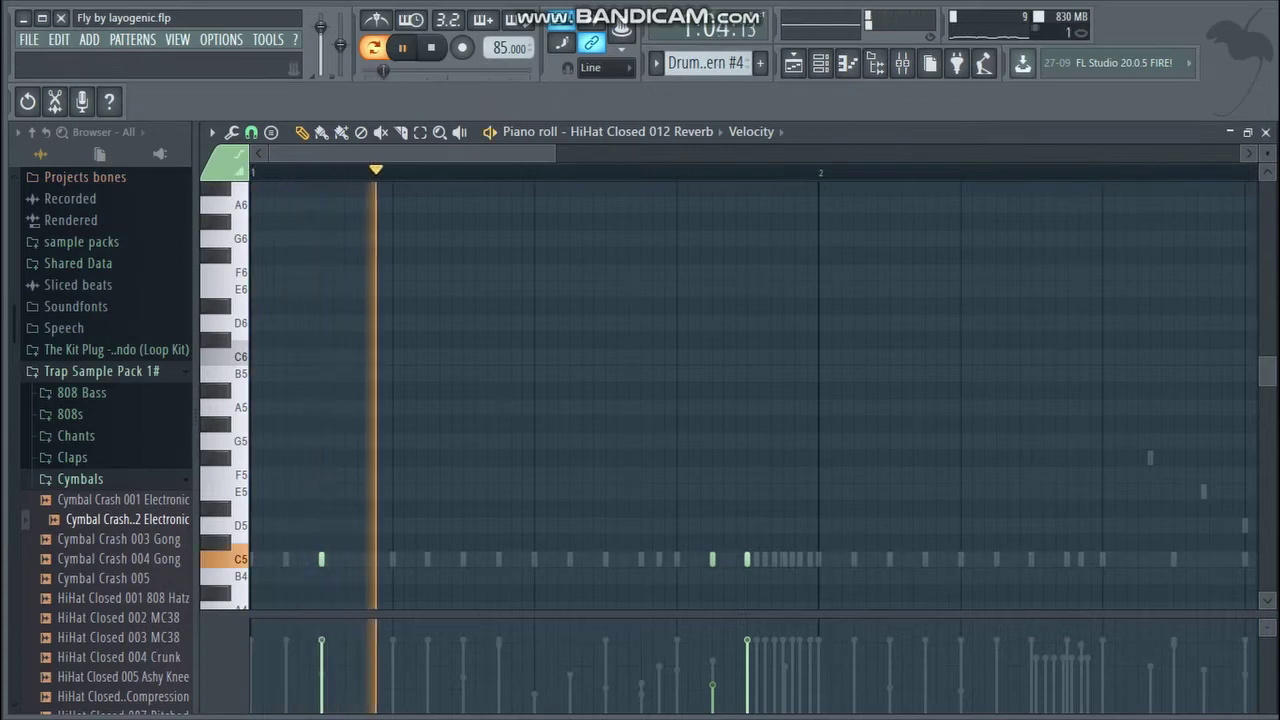
{"action": "left_click", "coordinate": [402, 47]}
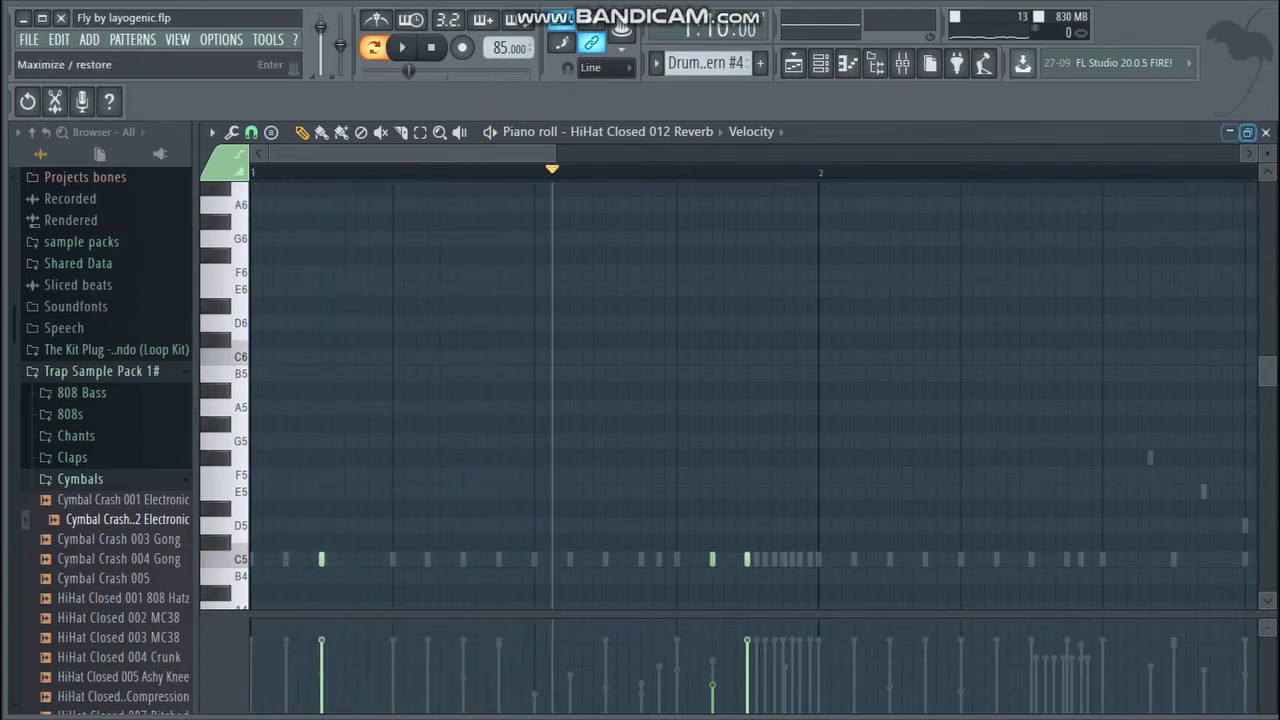
{"action": "left_click", "coordinate": [1265, 131]}
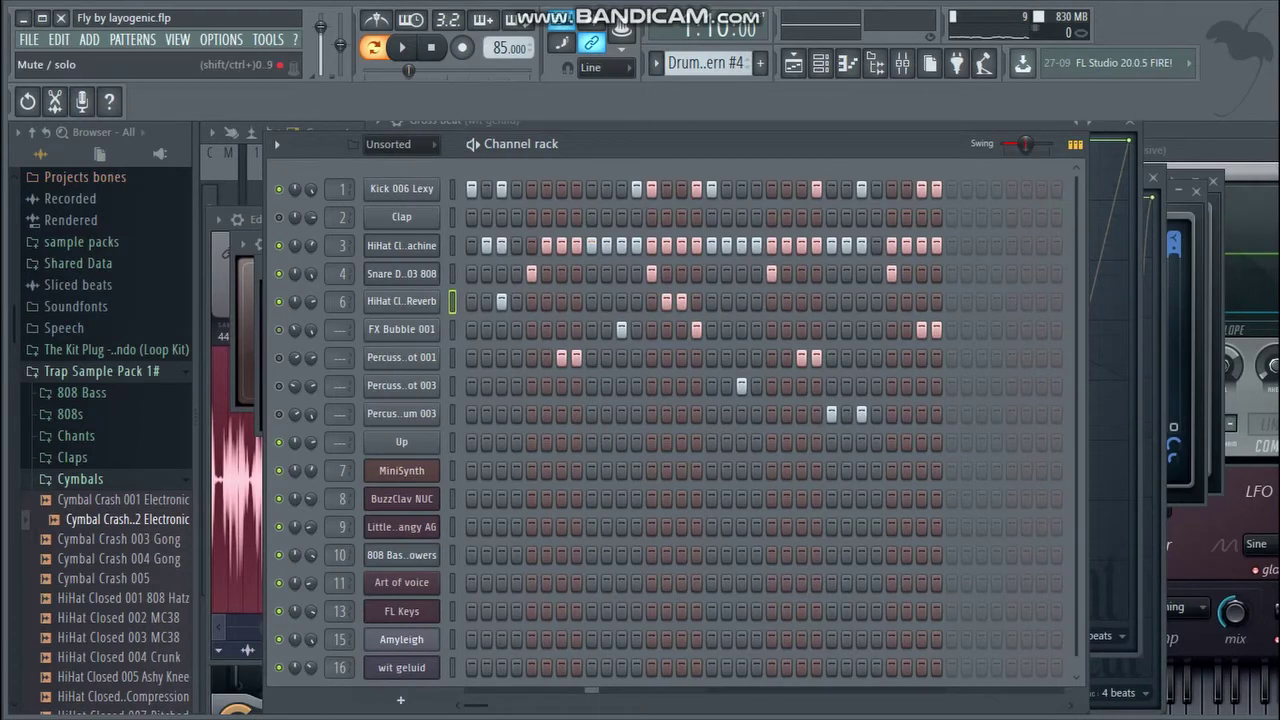
- Unmute the FX Bubble 001 channel and play the drum pattern from near its start
{"action": "left_click", "coordinate": [370, 70]}
{"action": "key", "text": "space"}
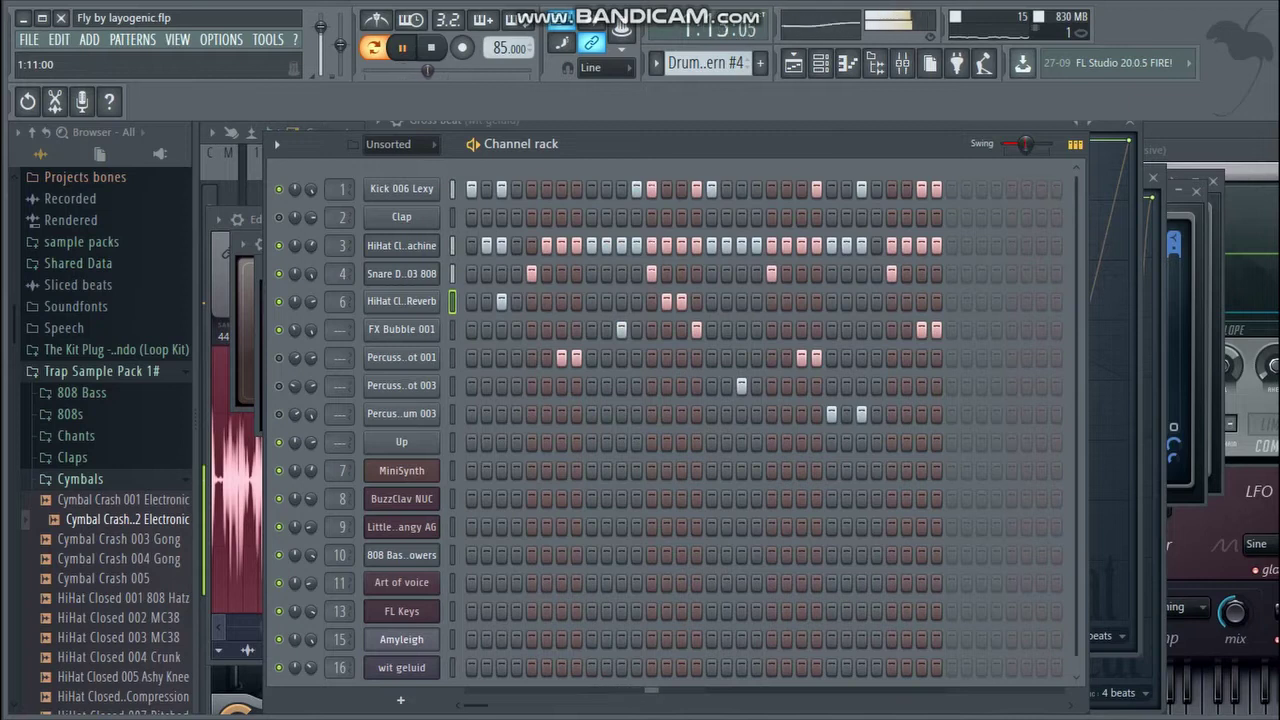
{"action": "key", "text": "space"}
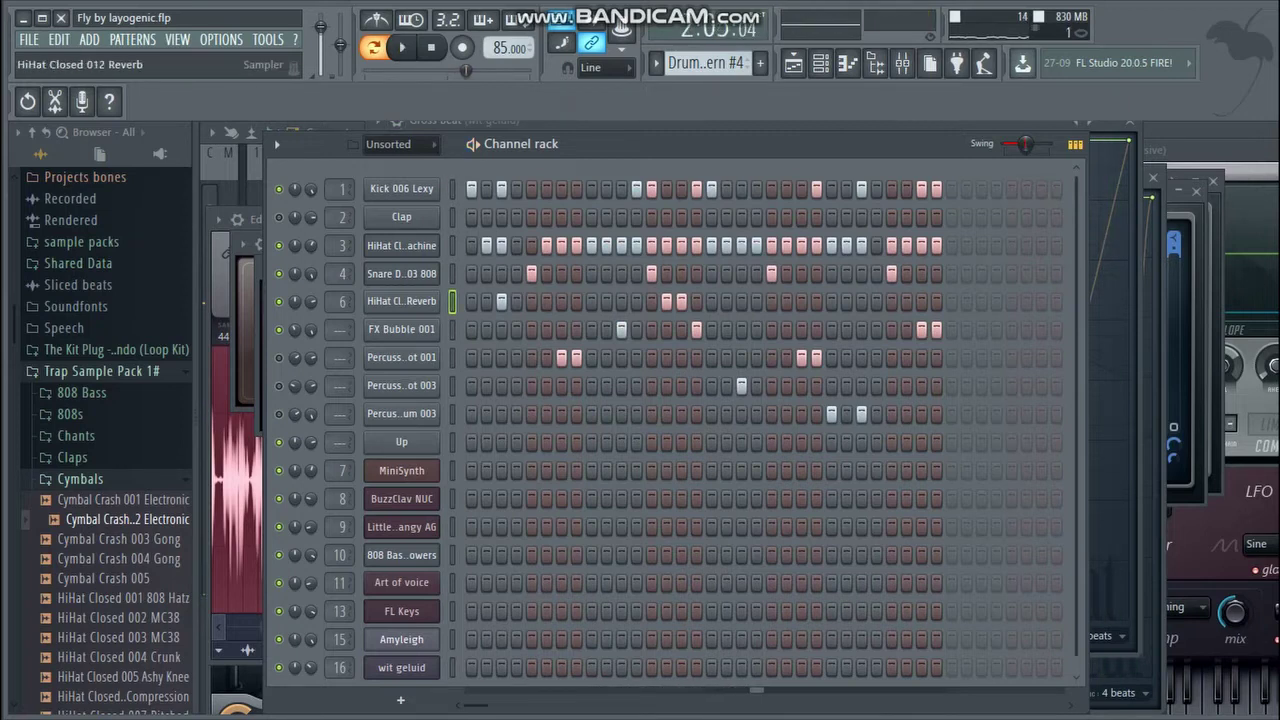
- Inspect the FX Bubble 001 and Percussion Rimshot 001 channel settings and close both
{"action": "left_click", "coordinate": [401, 329]}
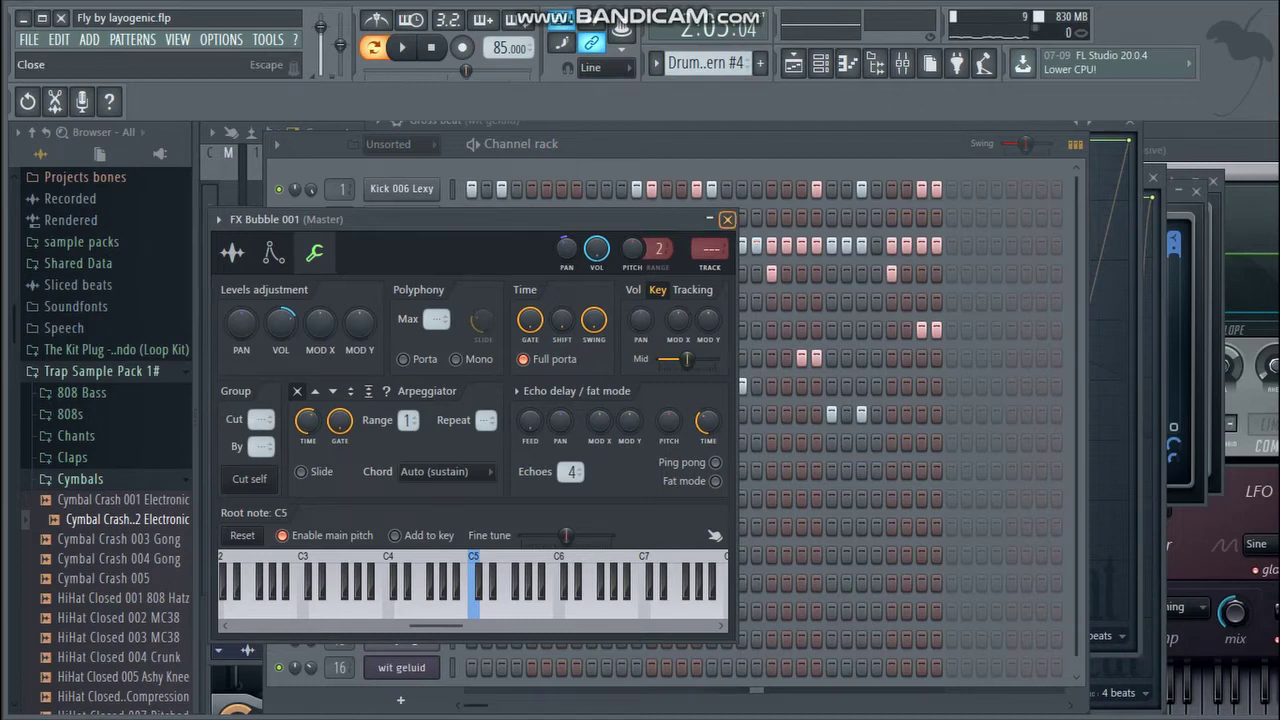
{"action": "left_click", "coordinate": [727, 219]}
{"action": "left_click", "coordinate": [401, 357]}
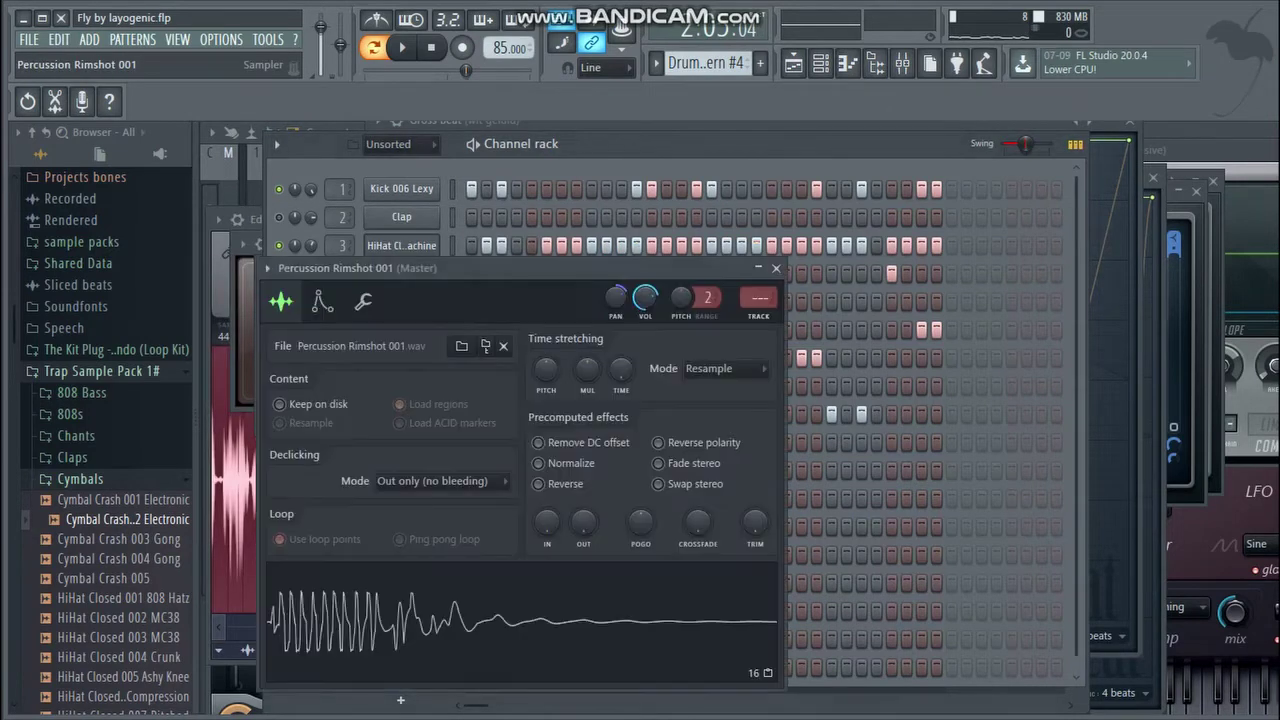
{"action": "key", "text": "Escape"}
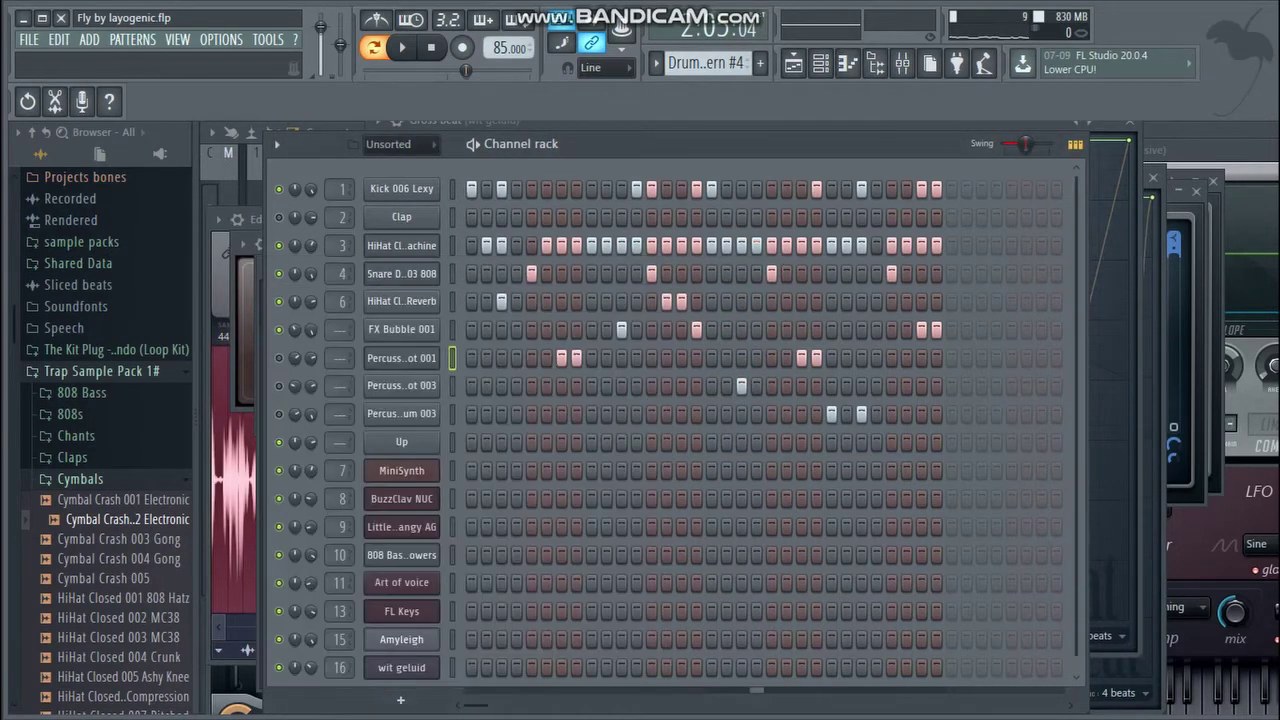
- Unmute the two Percussion Rimshot channels and play the drum pattern from its start
{"action": "left_click", "coordinate": [431, 47]}
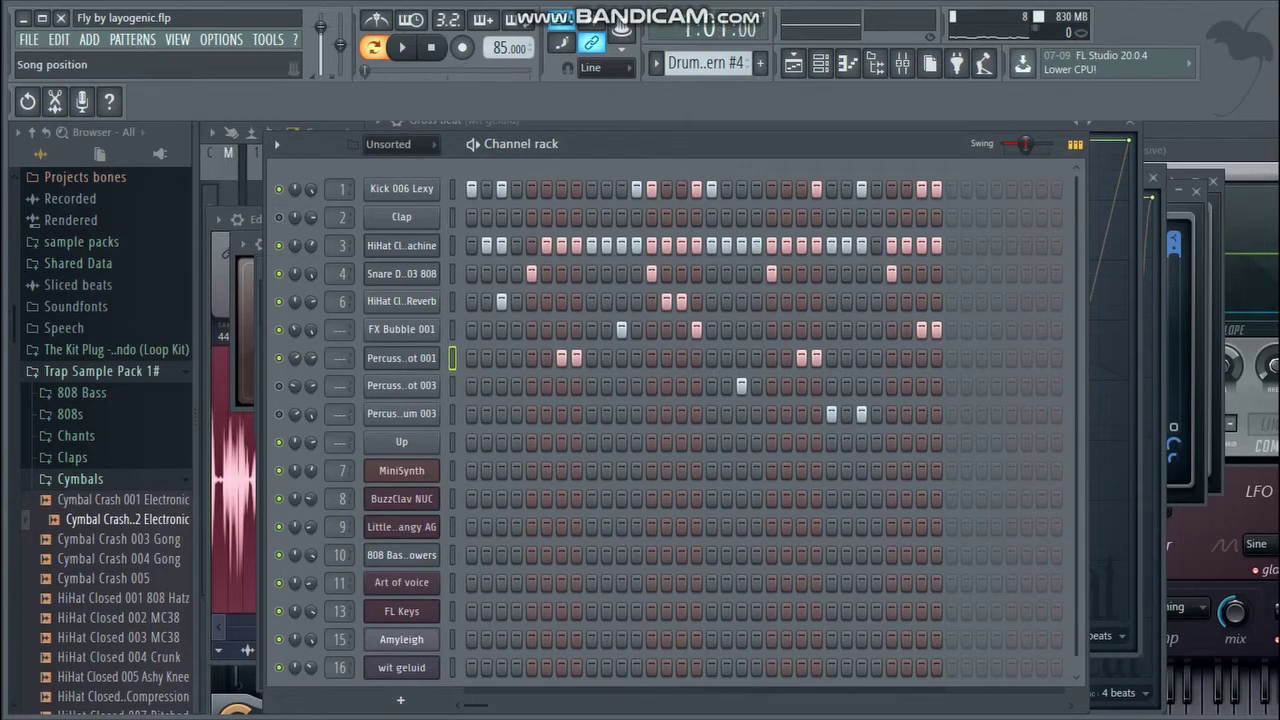
{"action": "key", "text": "space"}
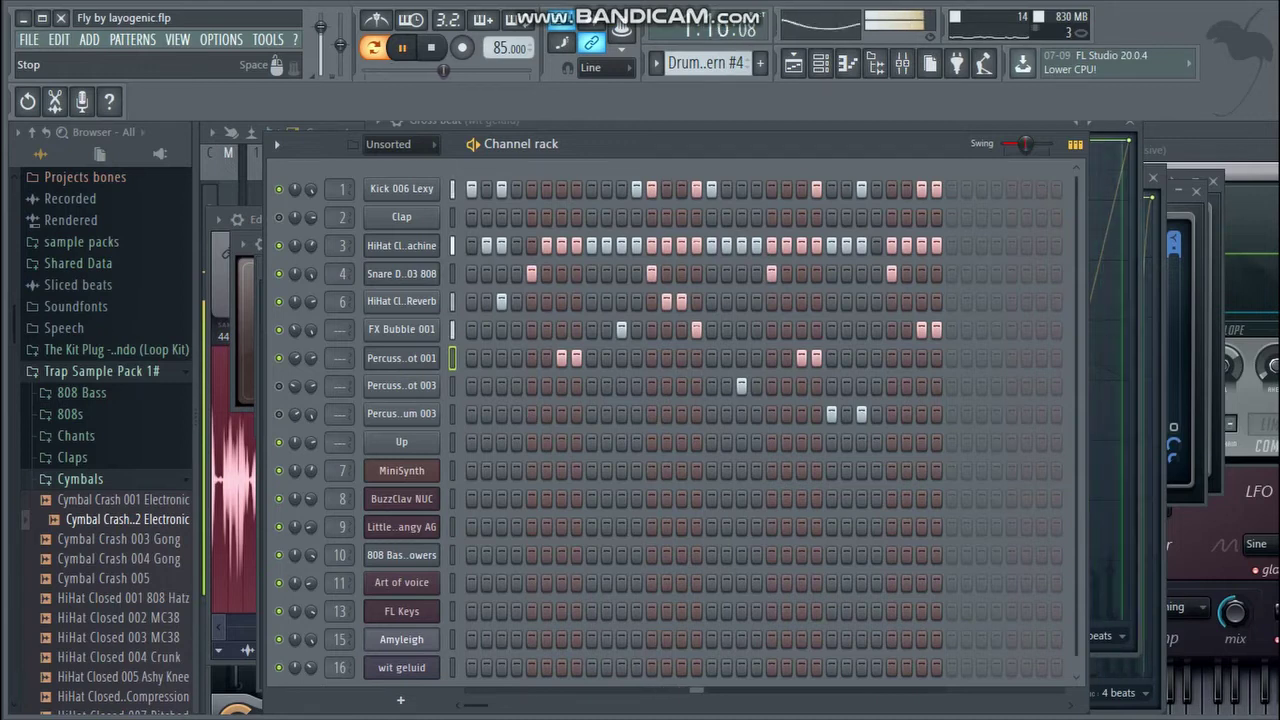
{"action": "left_click", "coordinate": [402, 47]}
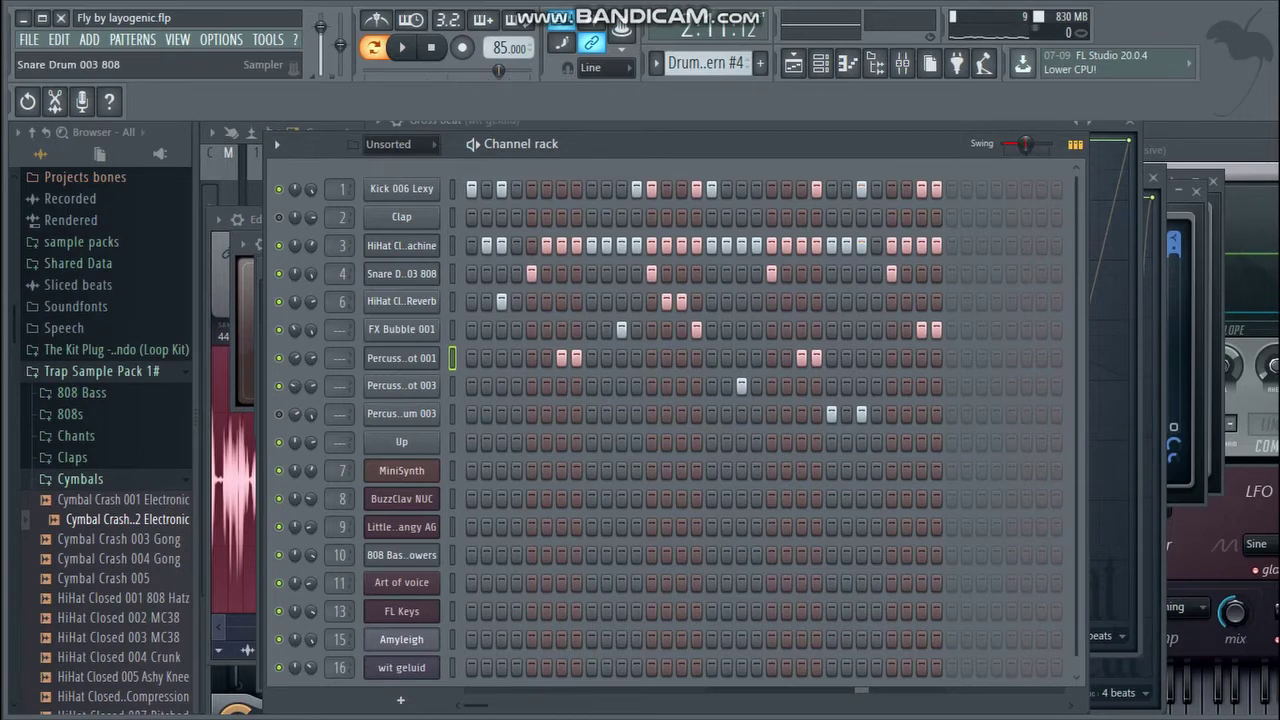
{"action": "left_click", "coordinate": [485, 70]}
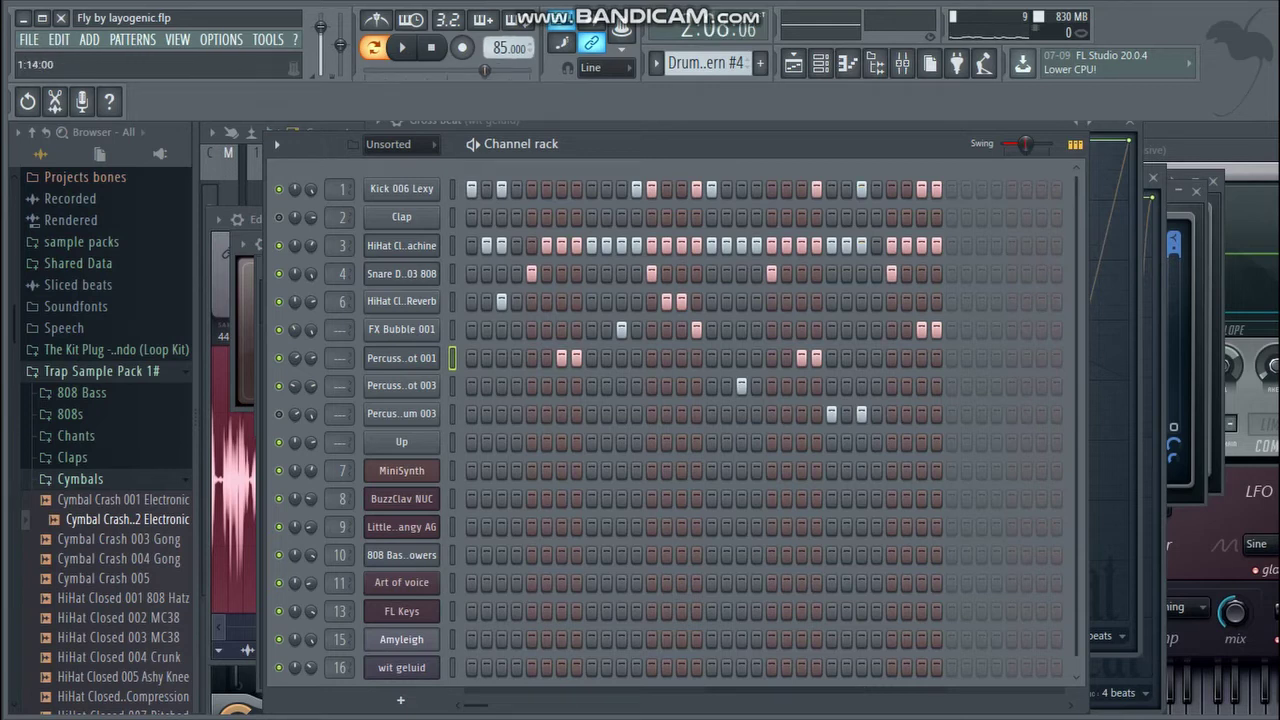
- Inspect the Percussion Rimshot 003 sample settings, close them and open the Percussion Tom Drum 003 settings
{"action": "right_click", "coordinate": [436, 378]}
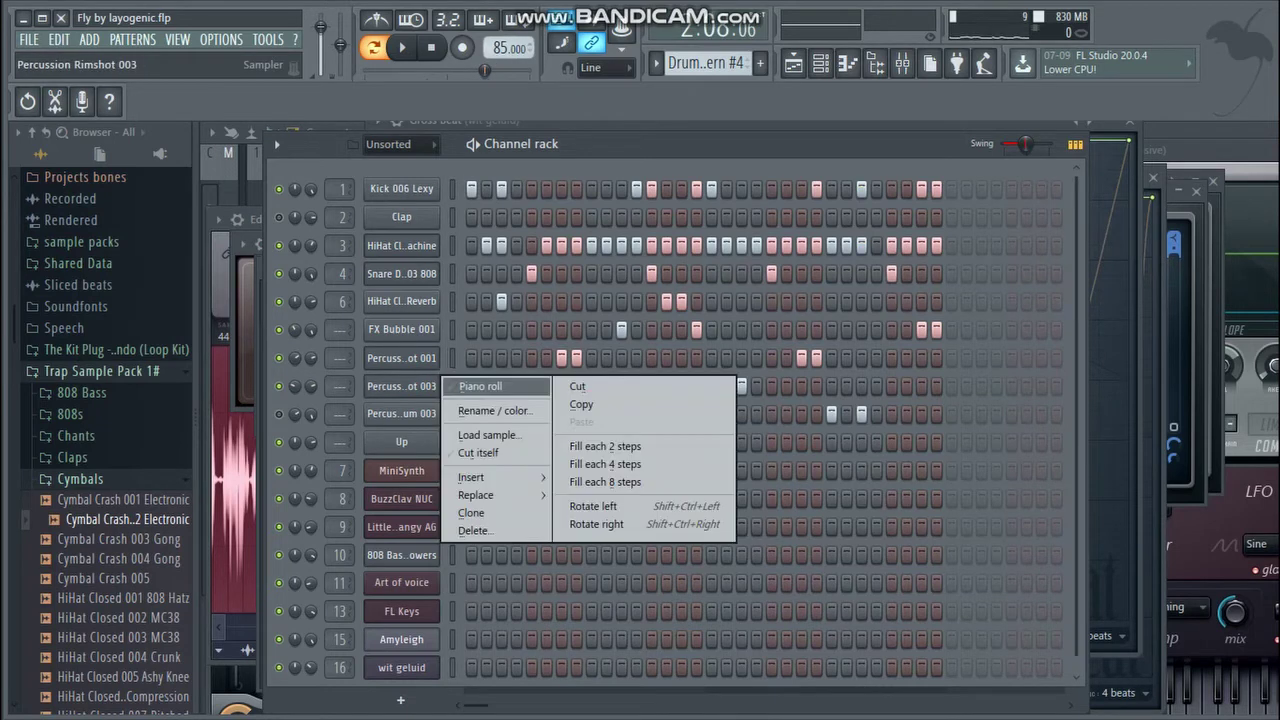
{"action": "left_click", "coordinate": [420, 385]}
{"action": "left_click", "coordinate": [420, 385]}
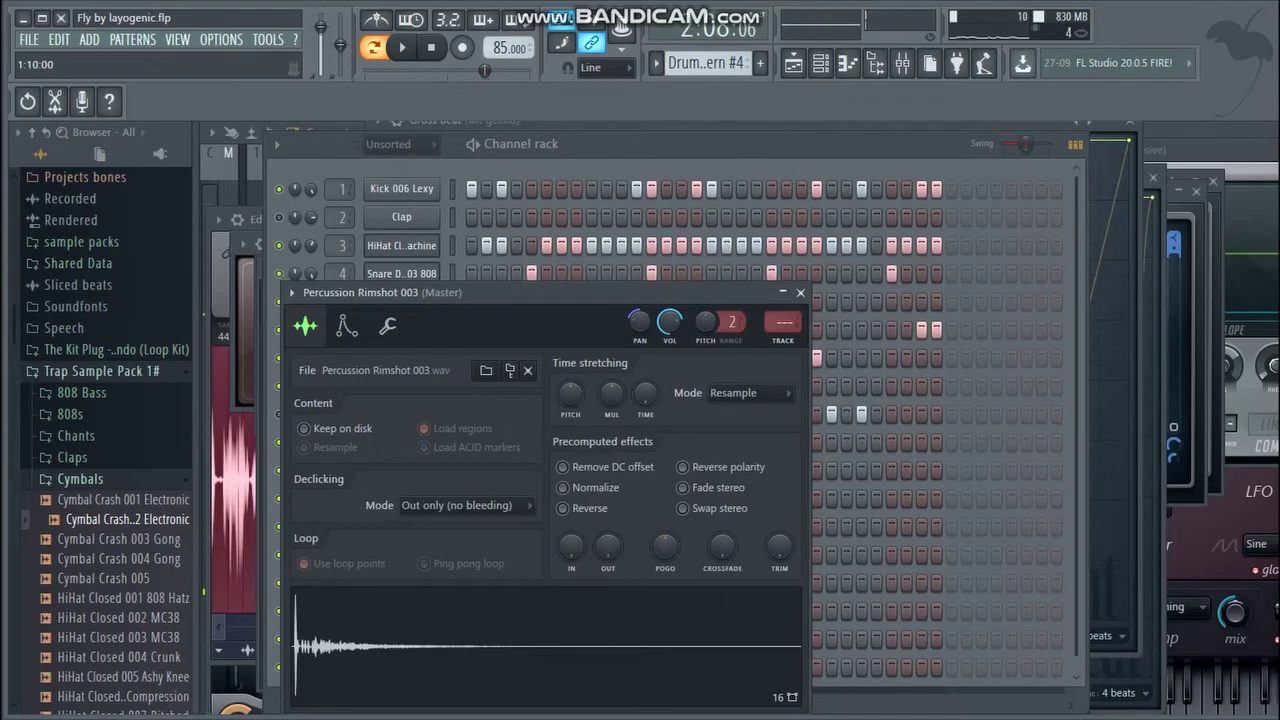
{"action": "key", "text": "Escape"}
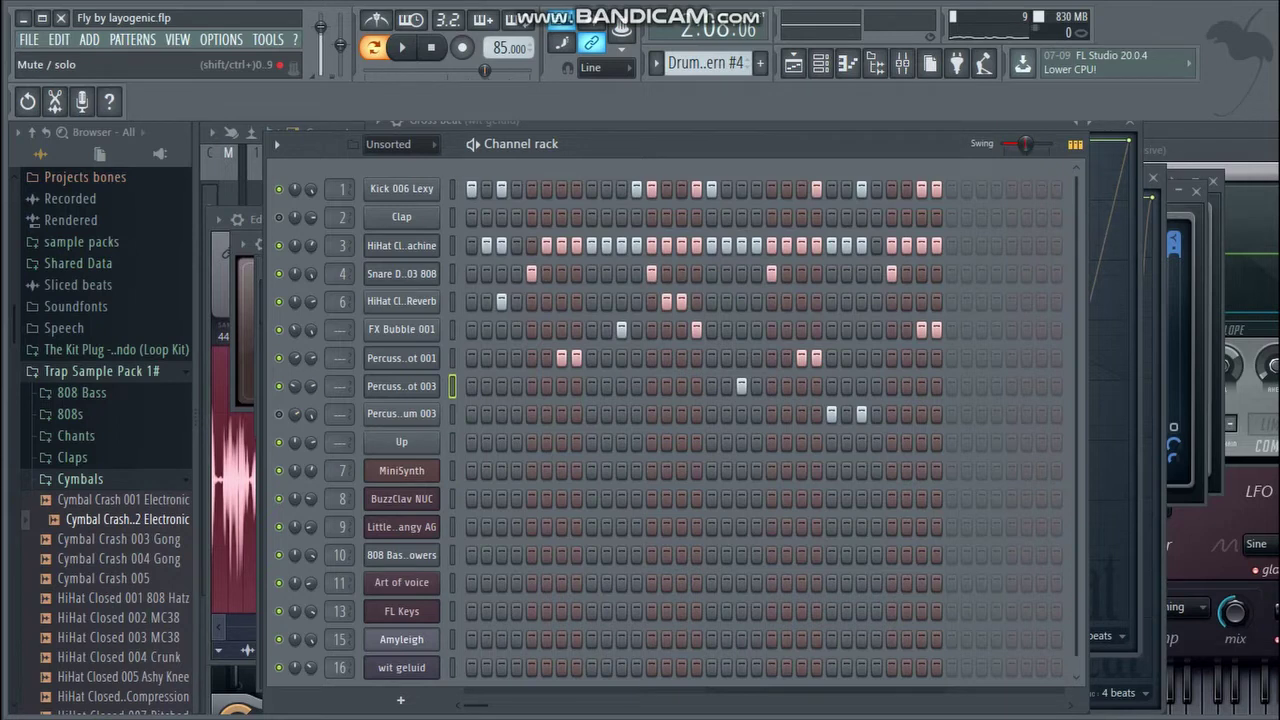
{"action": "left_click", "coordinate": [401, 413]}
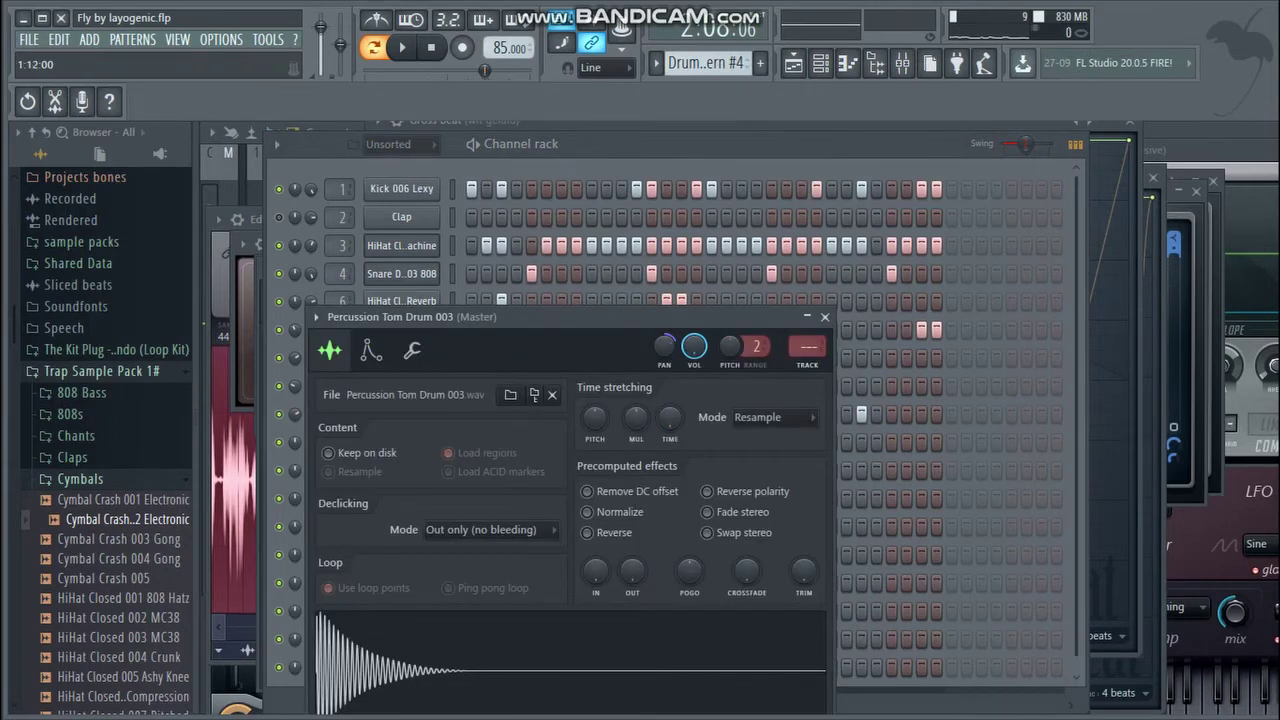
- Examine the Percussion Tom Drum 003 notes in the piano roll, play the pattern from just before them, and close the piano roll
{"action": "left_click", "coordinate": [401, 413]}
{"action": "right_click", "coordinate": [430, 410]}
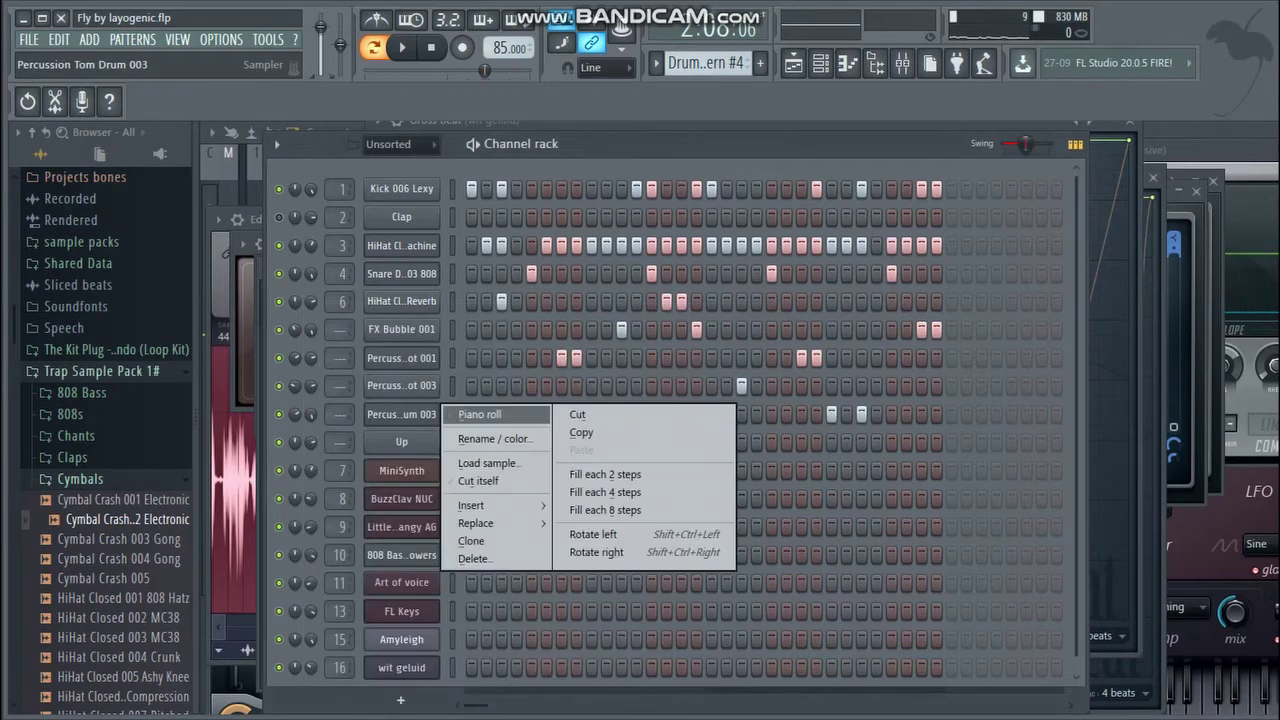
{"action": "left_click", "coordinate": [470, 414]}
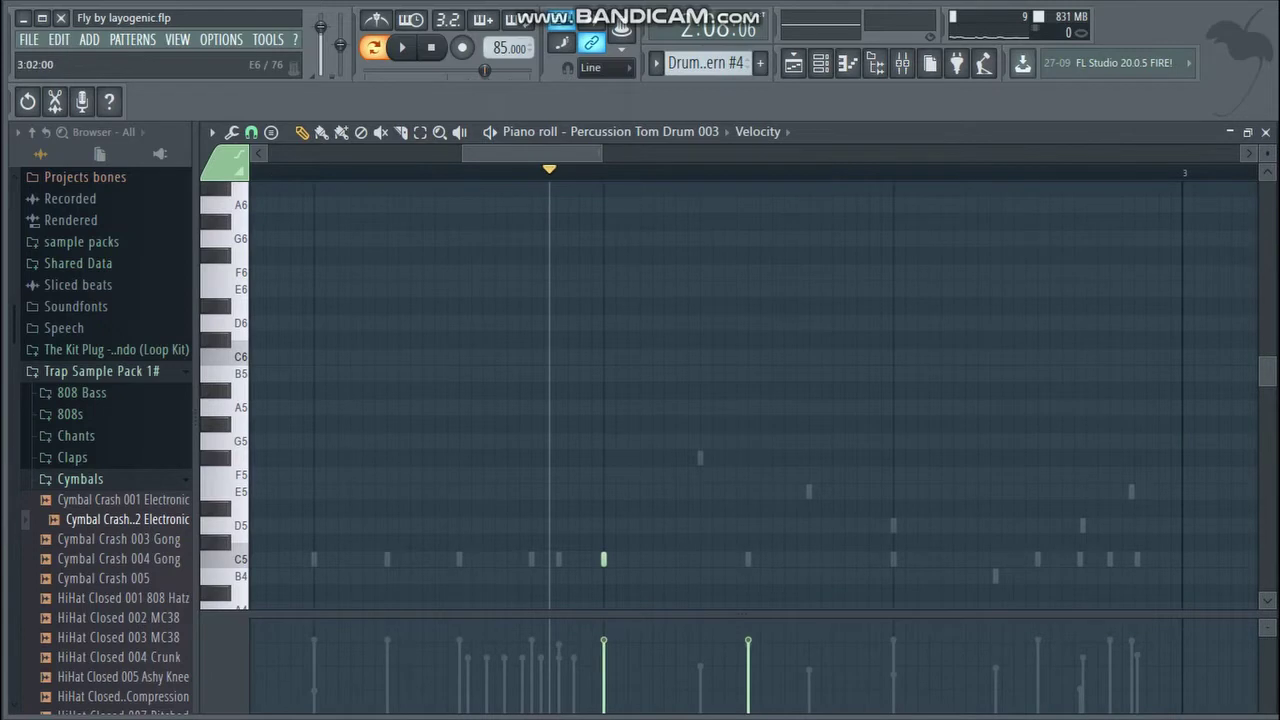
{"action": "scroll", "coordinate": [729, 398], "scroll_direction": "down", "scroll_amount": 5}
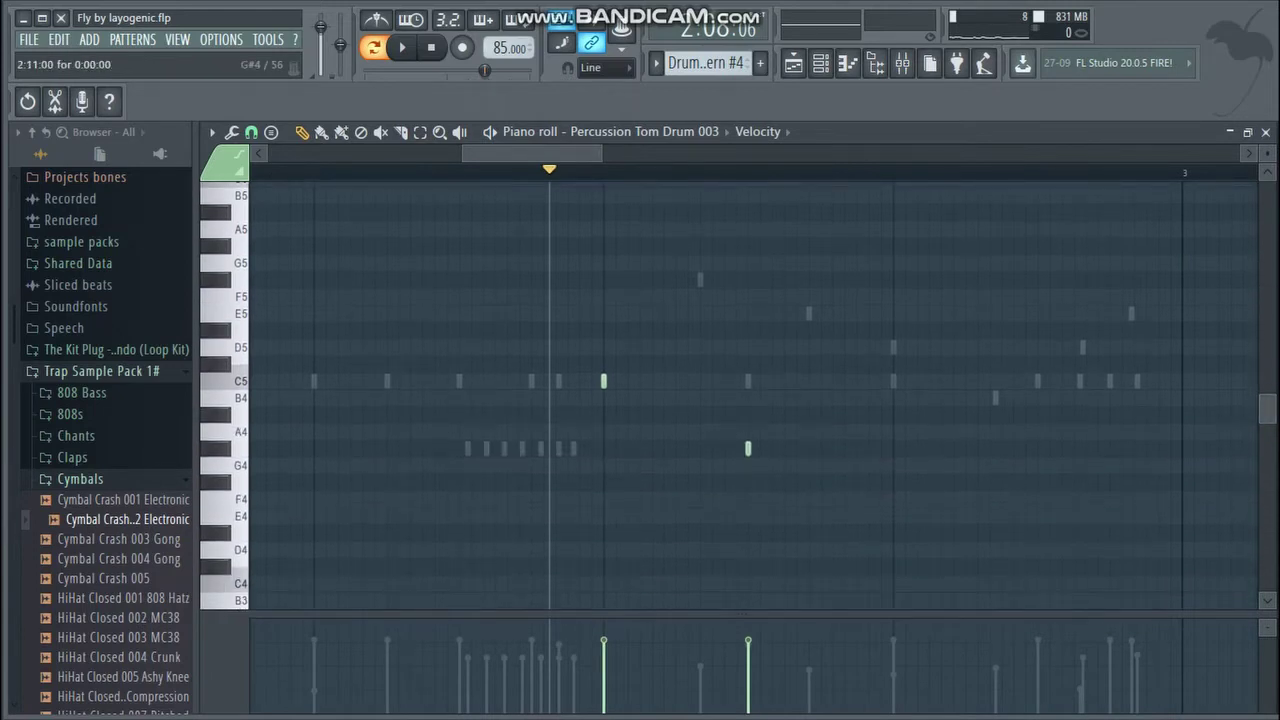
{"action": "left_click", "coordinate": [471, 170]}
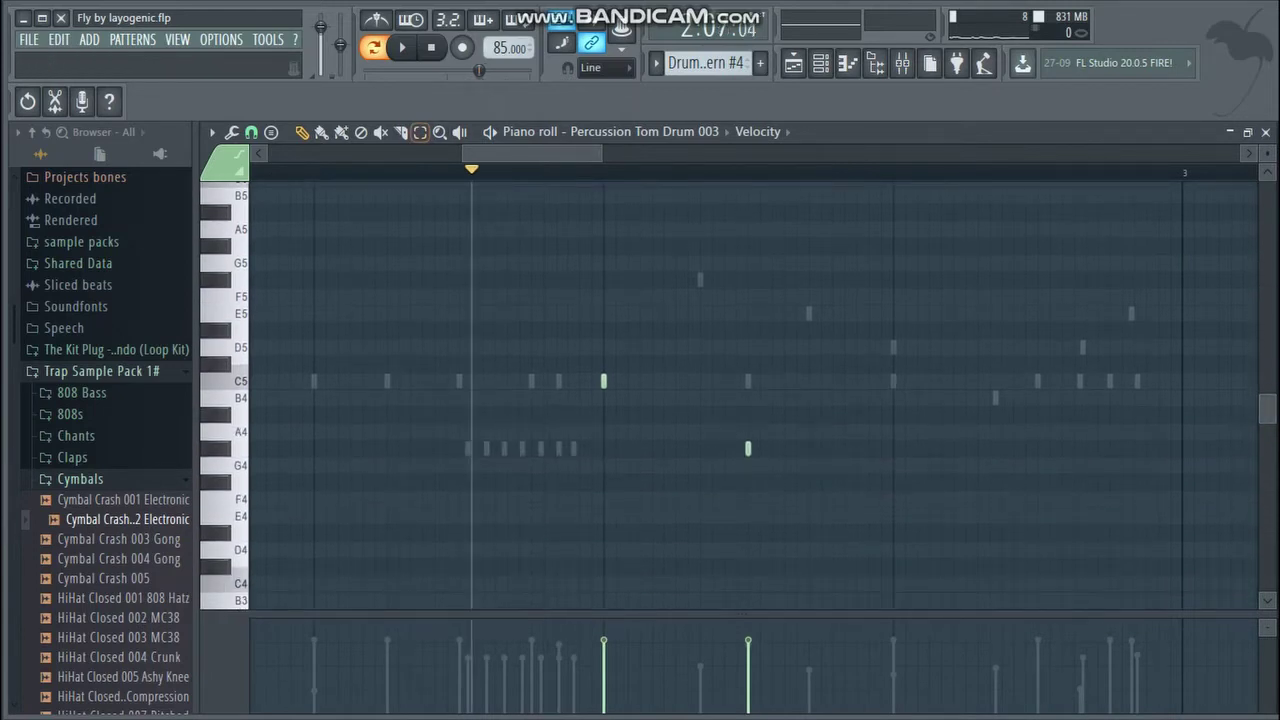
{"action": "key", "text": "space"}
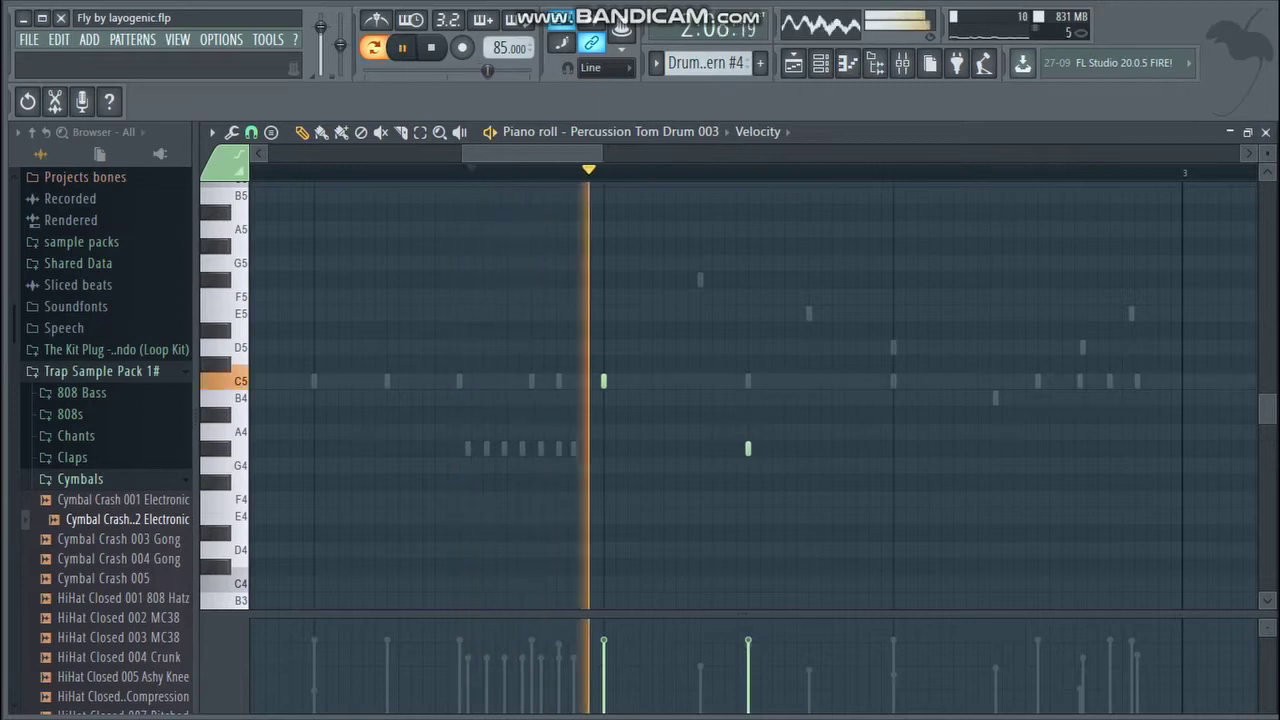
{"action": "key", "text": "space"}
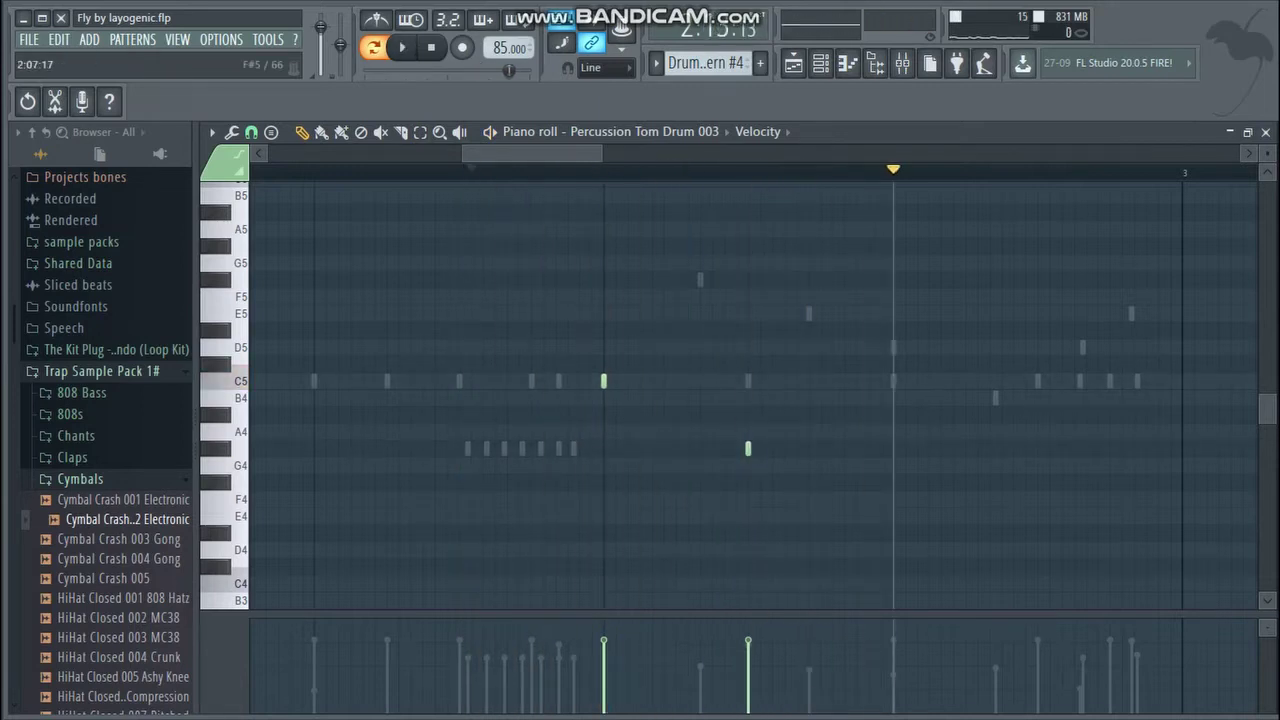
{"action": "left_click", "coordinate": [1265, 131]}
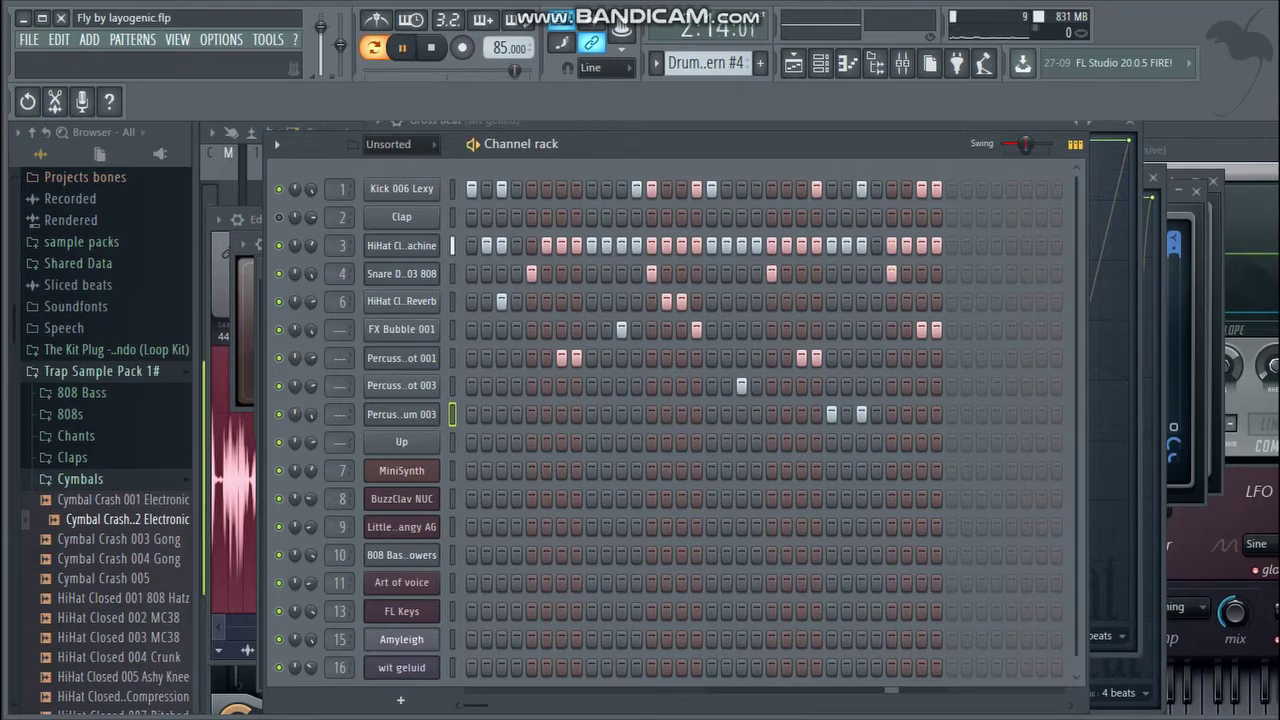
- Play Drum Pattern #4 with all its unmuted drum channels, stop it and return the song position to the start
{"action": "key", "text": "space"}
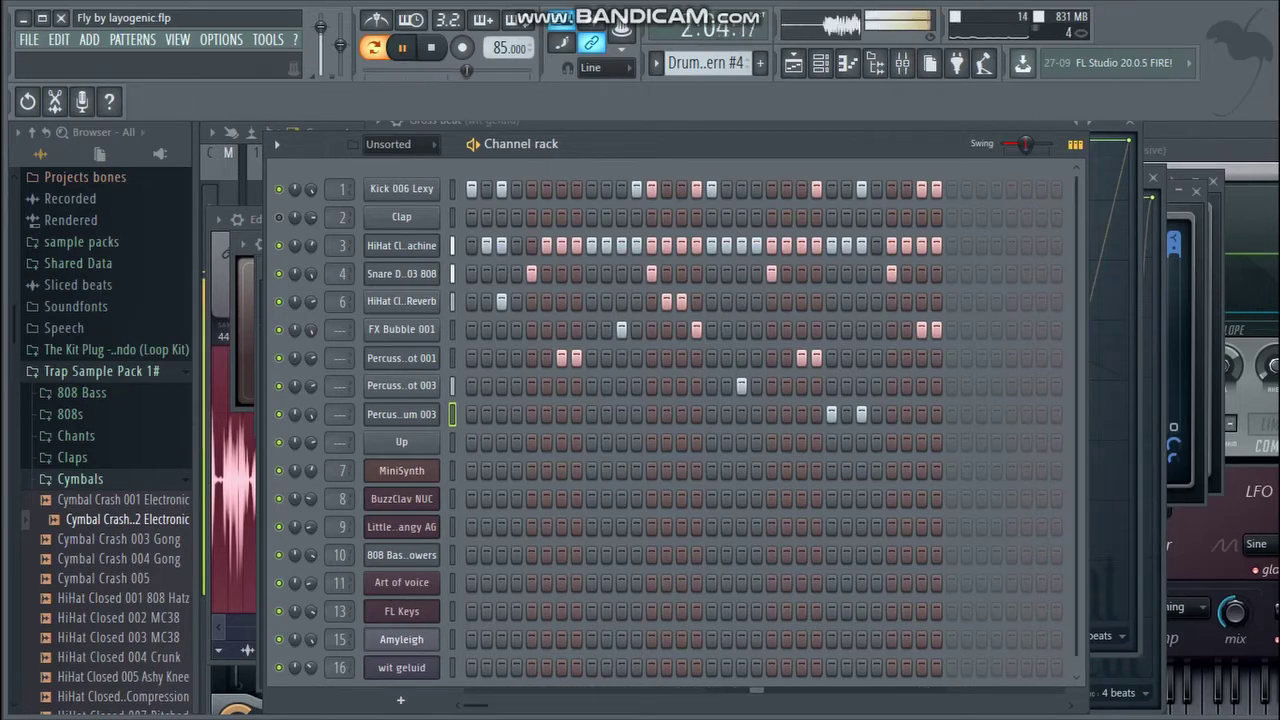
{"action": "key", "text": "space"}
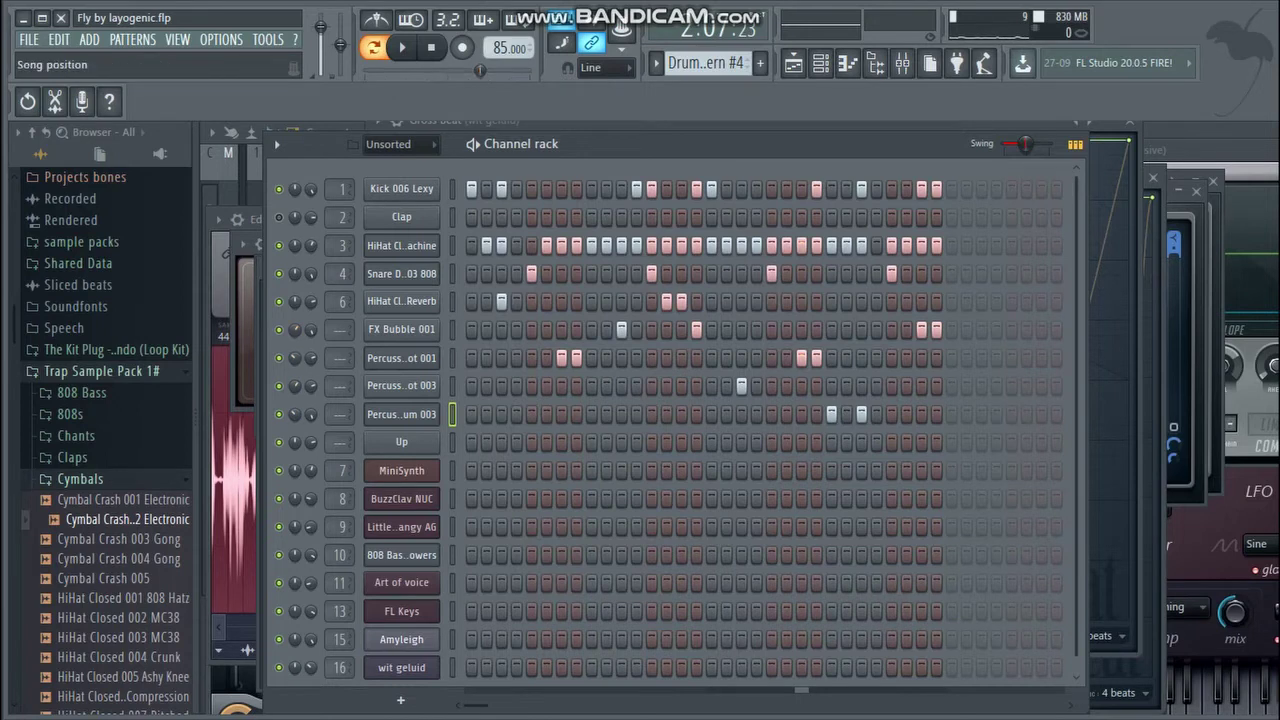
{"action": "left_click_drag", "start_coordinate": [480, 71], "coordinate": [443, 71]}
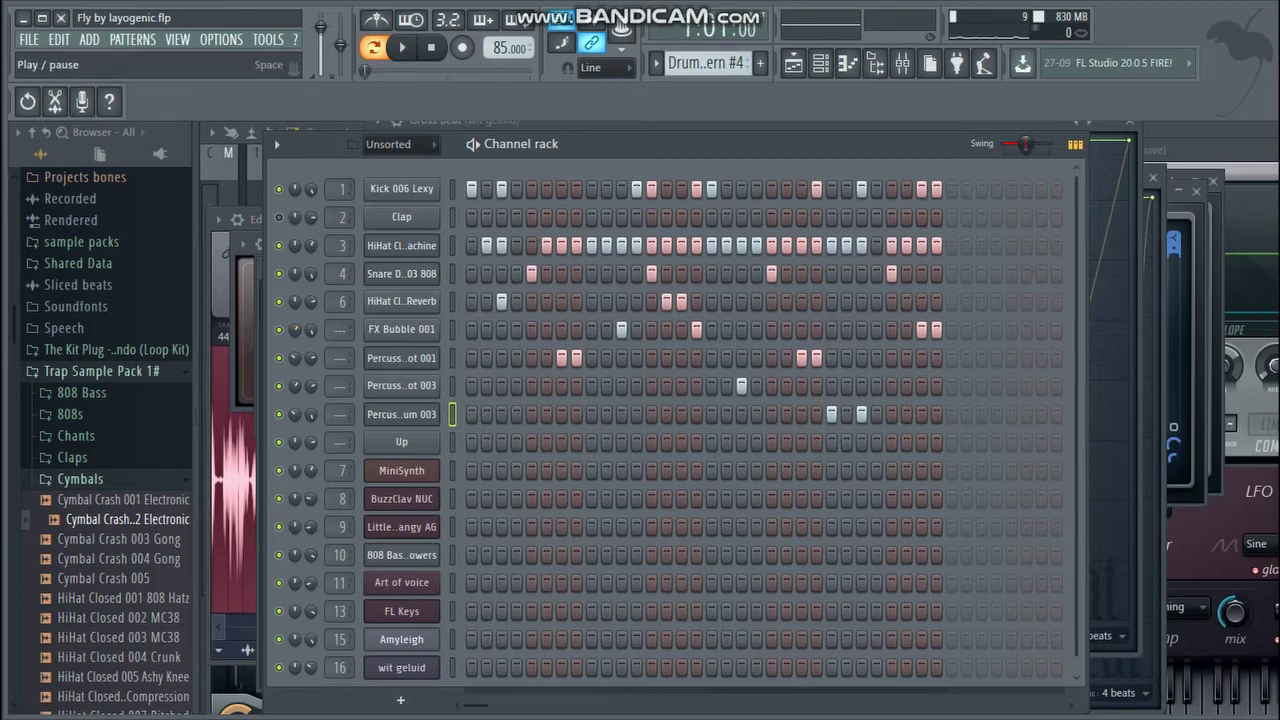
- Show the playlist enlarged and inspect the sample settings of the Cymbal Crash 002 Electronic clip on the percussion track
{"action": "key", "text": "F5"}
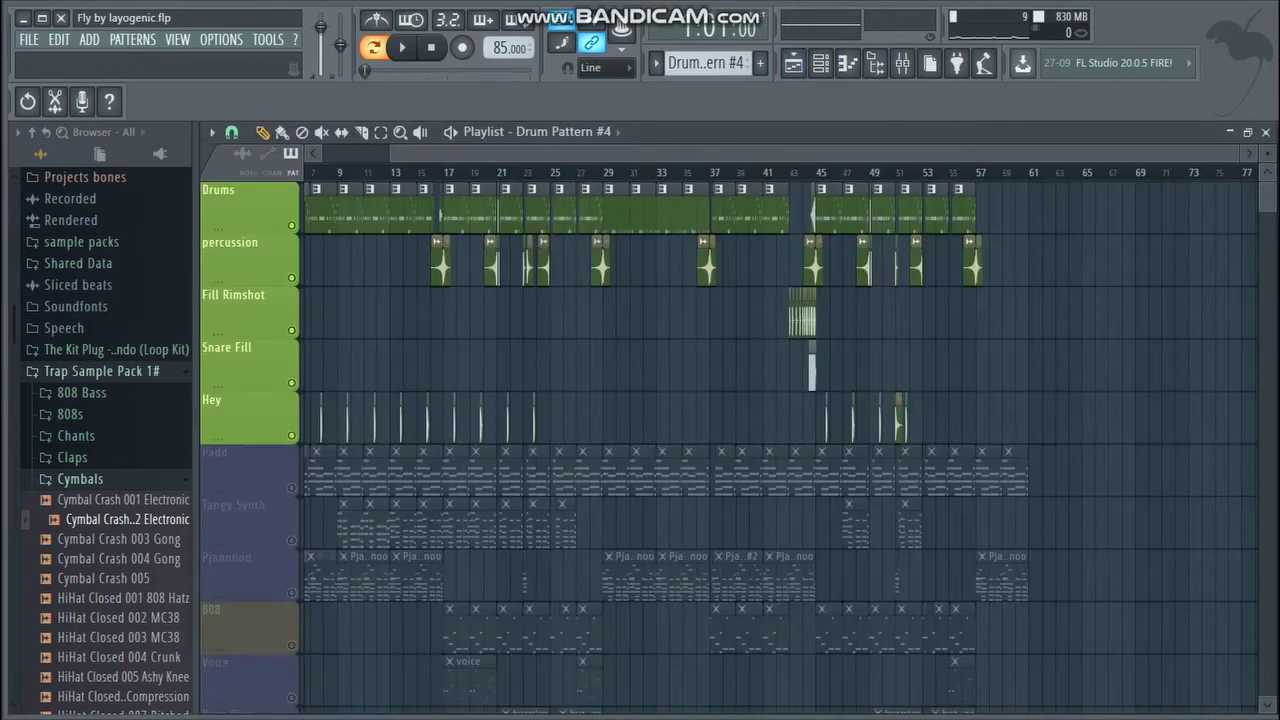
{"action": "left_click_drag", "start_coordinate": [1240, 153], "coordinate": [738, 153]}
{"action": "left_click", "coordinate": [516, 133]}
{"action": "key", "text": "Escape"}
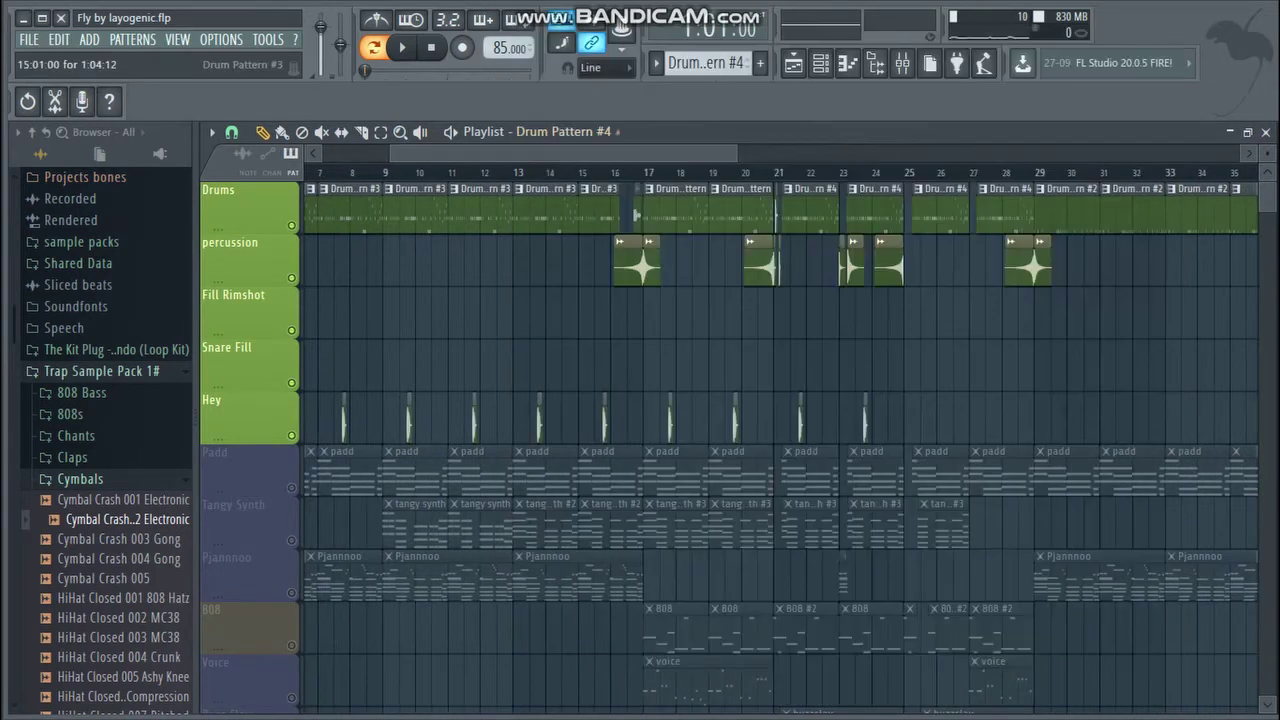
{"action": "double_click", "coordinate": [628, 262]}
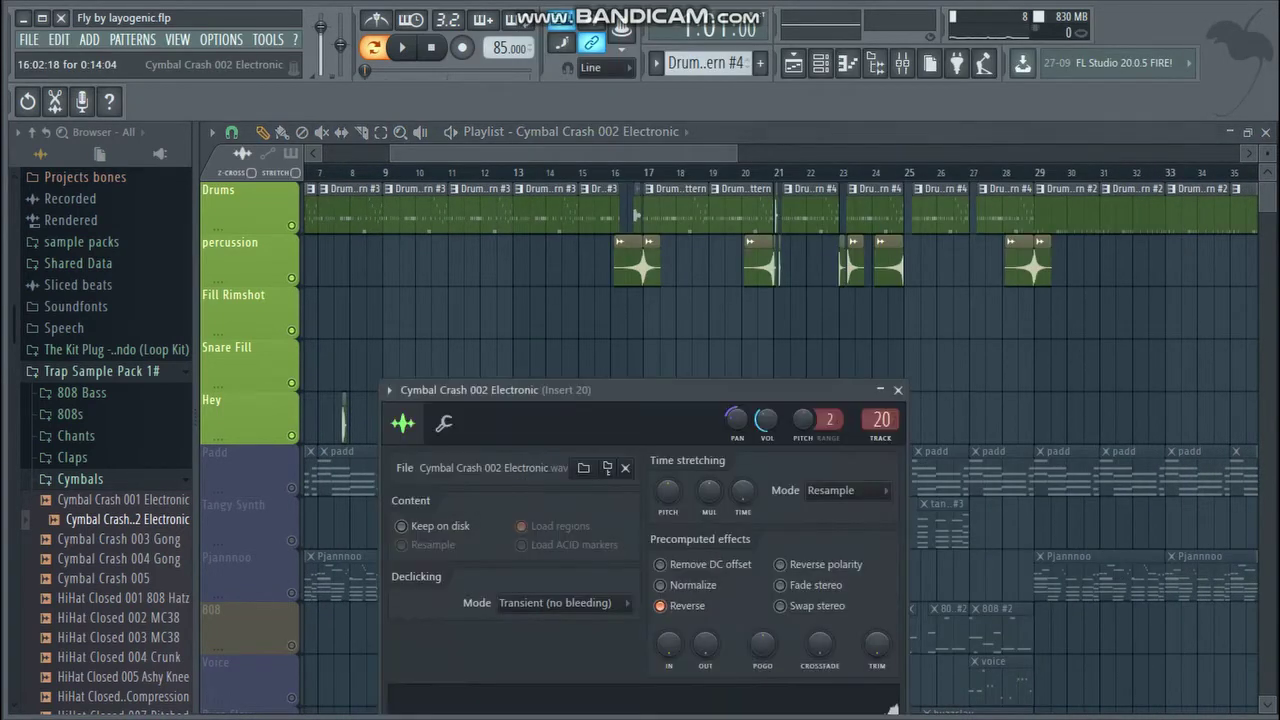
{"action": "left_click_drag", "start_coordinate": [640, 390], "coordinate": [654, 267]}
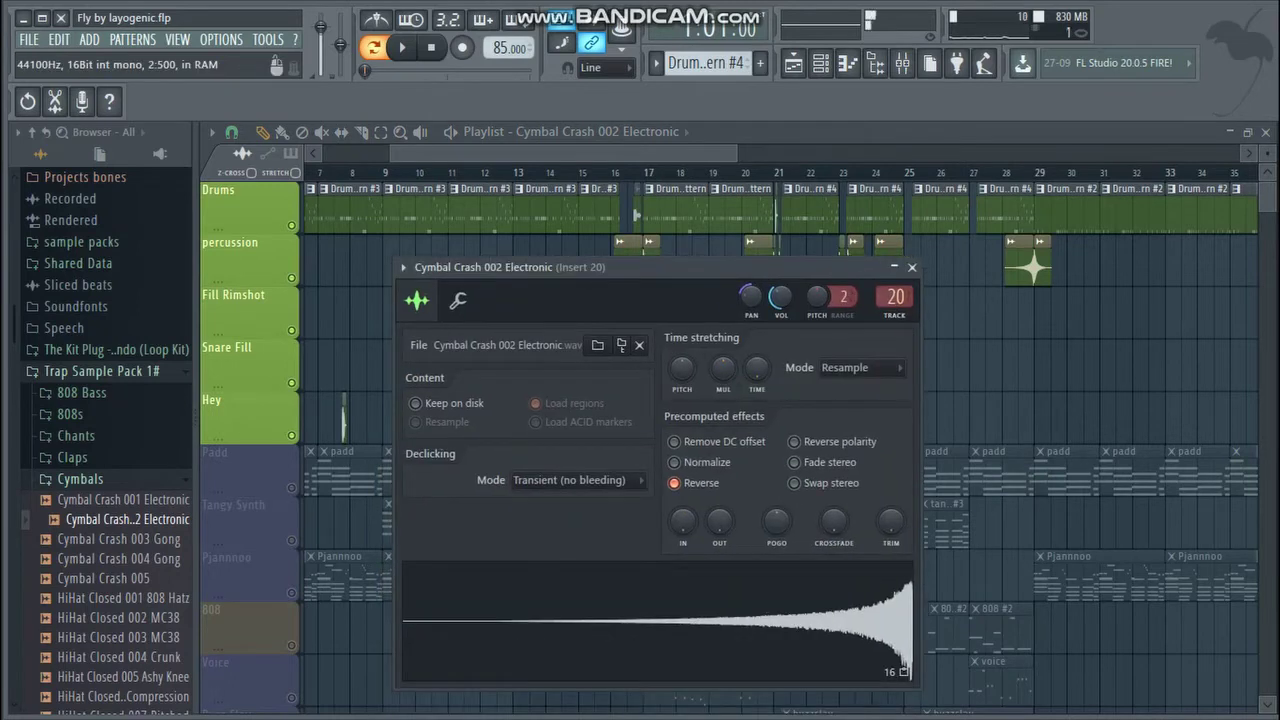
- Inspect the sample settings of the Cymbal Crash 001 Electronic clip near bar 17 and close them
{"action": "left_click_drag", "start_coordinate": [727, 153], "coordinate": [712, 153]}
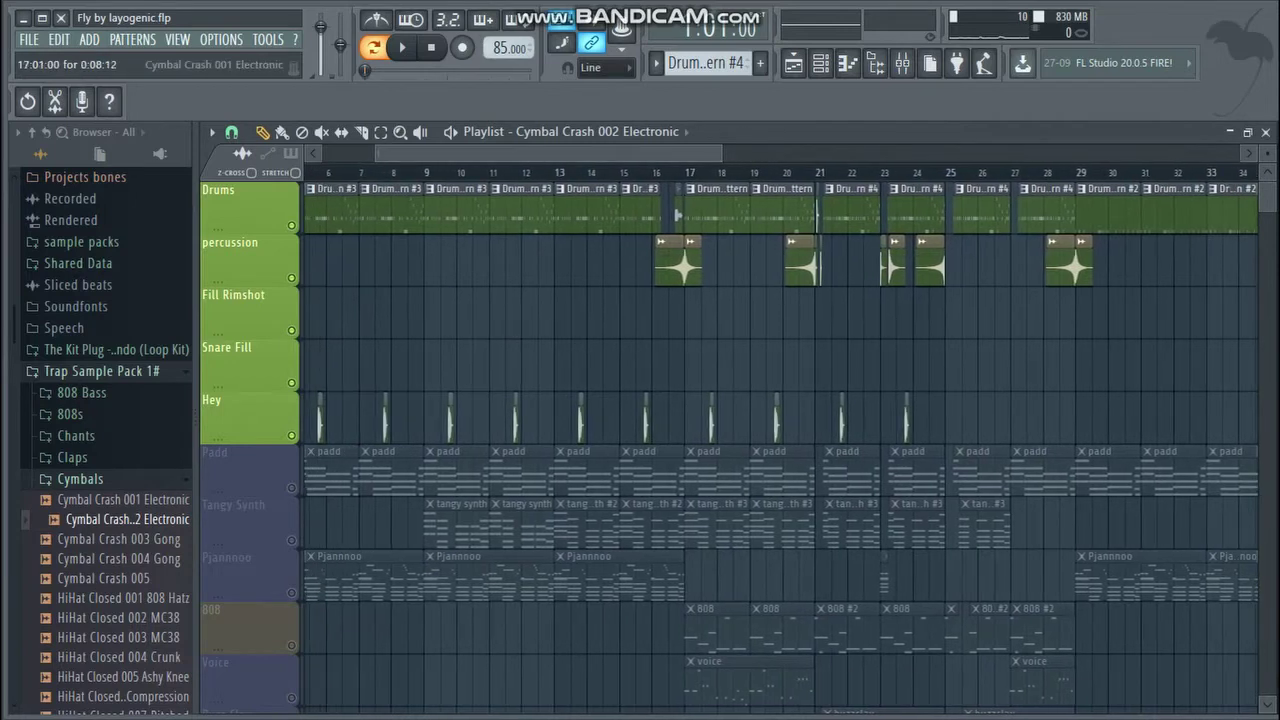
{"action": "double_click", "coordinate": [693, 264]}
{"action": "left_click", "coordinate": [615, 686]}
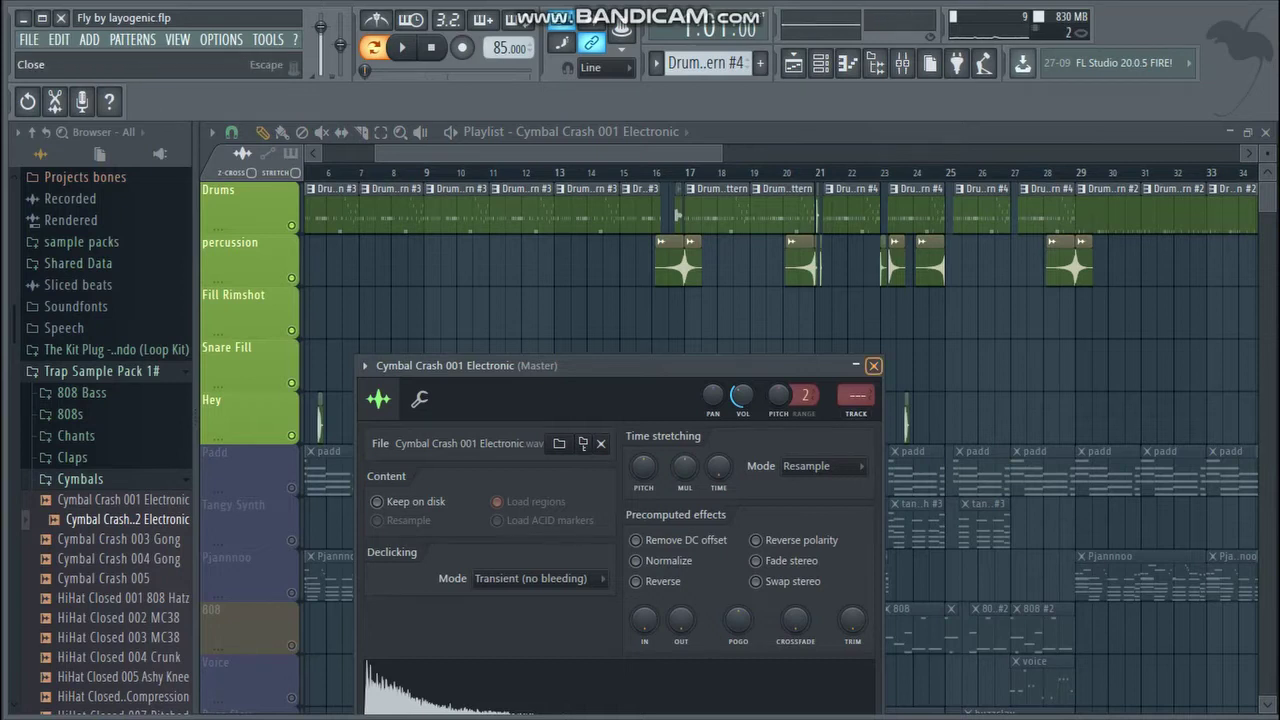
{"action": "left_click", "coordinate": [873, 365]}
{"action": "scroll", "coordinate": [598, 263], "scroll_direction": "left", "scroll_amount": 2}
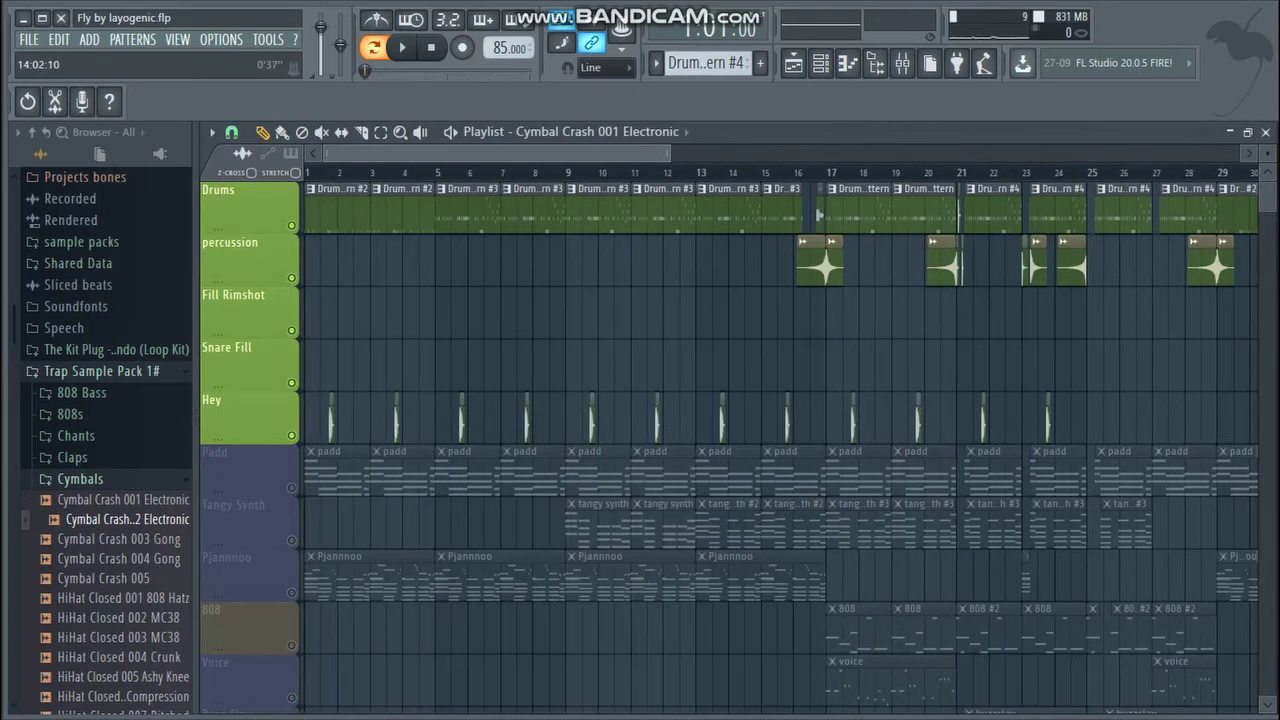
- Inspect the Chant Hey 004 sample settings and the Fruity parametric EQ 2 on its mixer track, Insert 12
{"action": "double_click", "coordinate": [591, 418]}
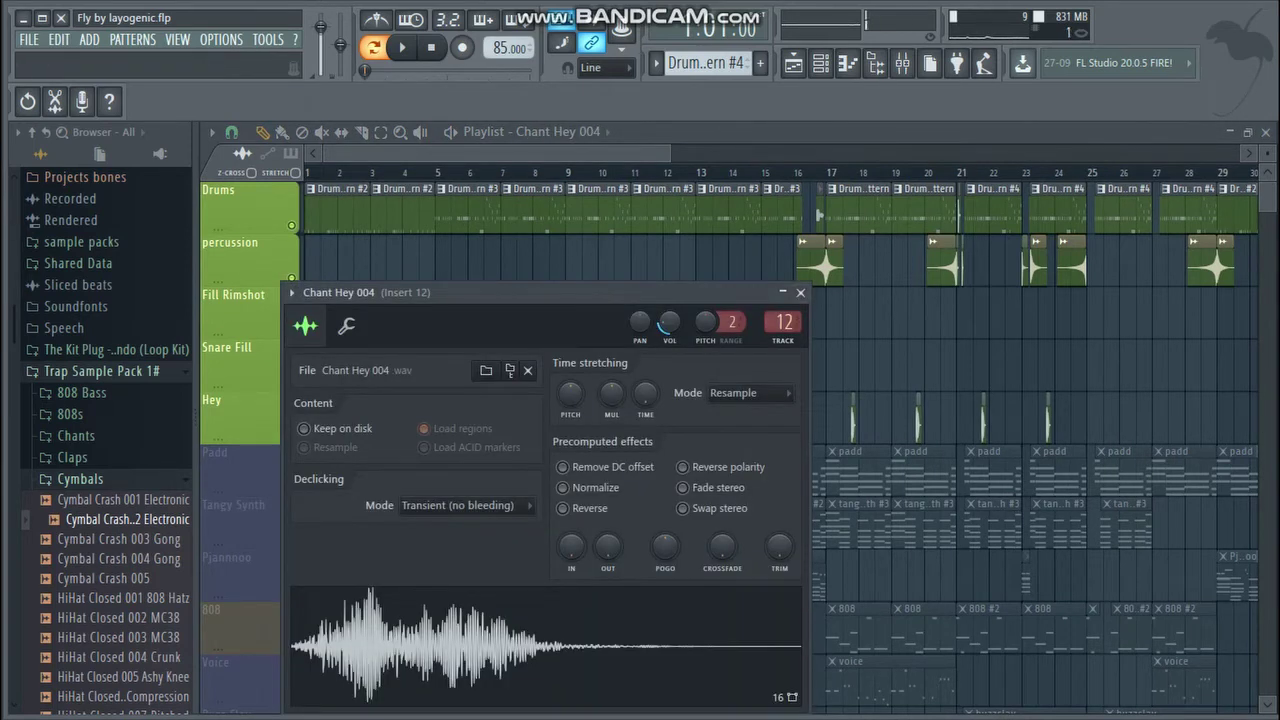
{"action": "left_click", "coordinate": [902, 63]}
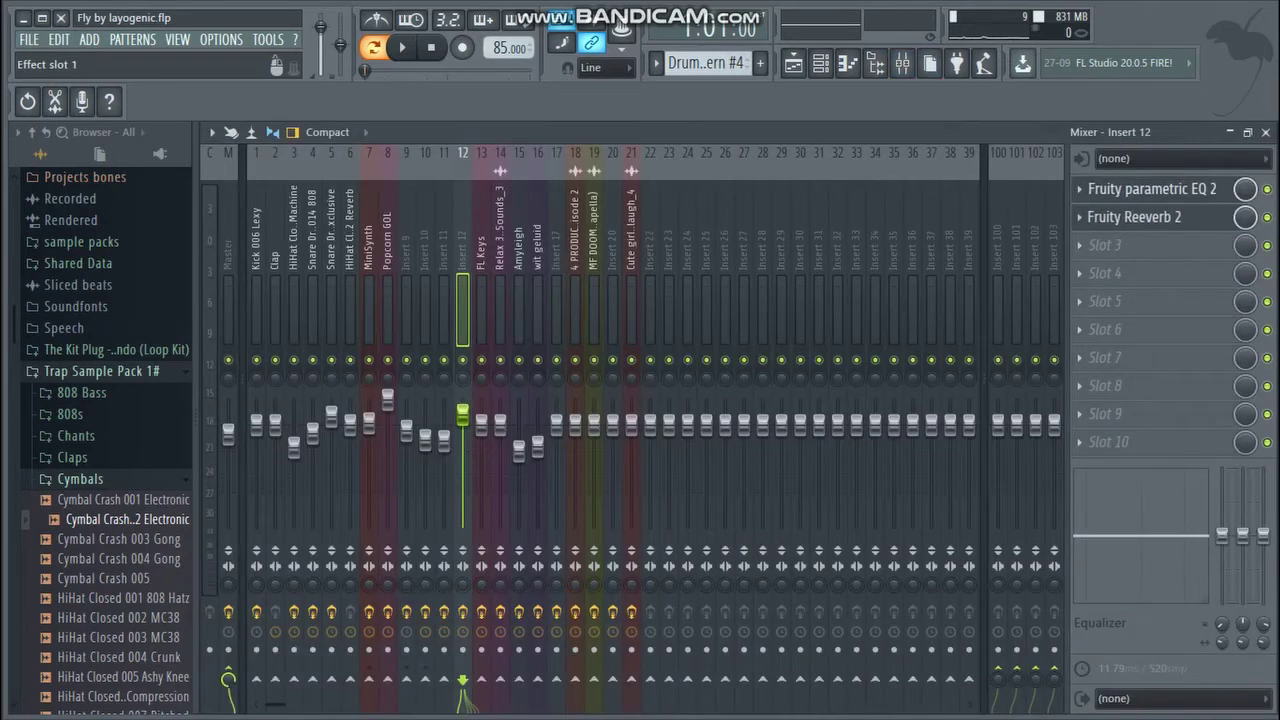
{"action": "left_click", "coordinate": [1140, 189]}
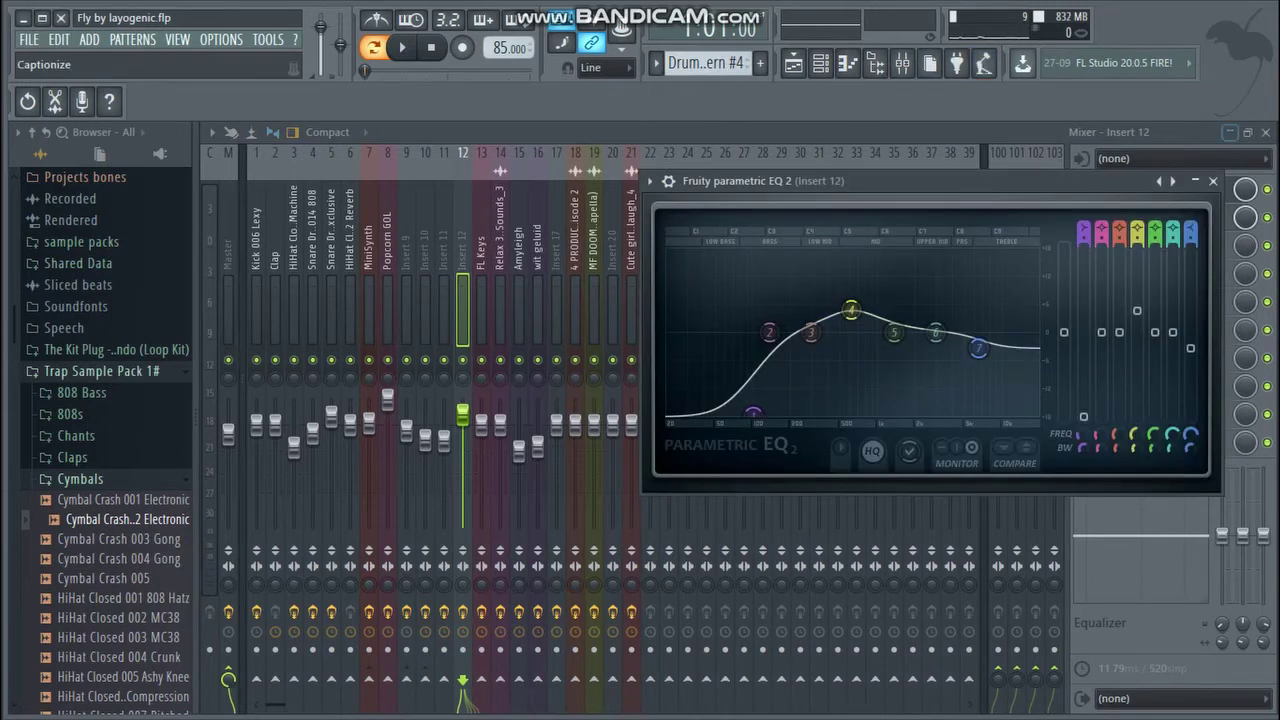
{"action": "left_click", "coordinate": [1213, 181]}
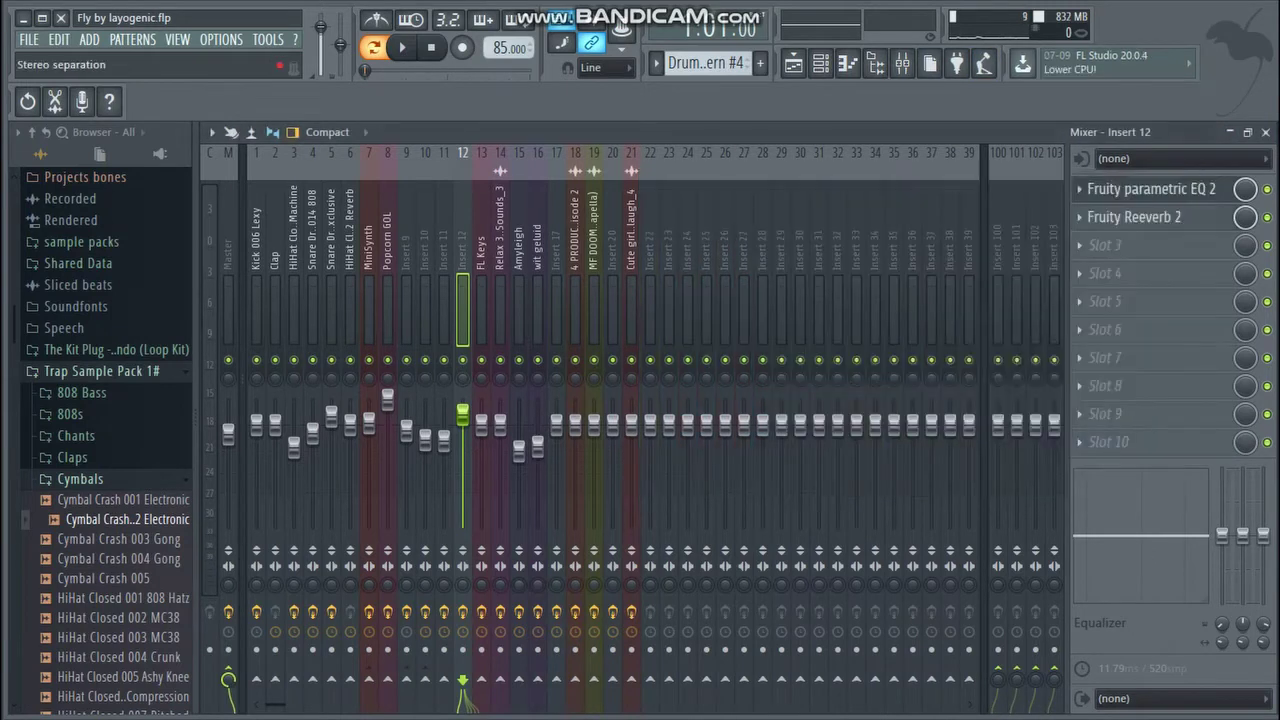
- Play the drum pattern to compare the Kick 006 Lexy mixer track with its Fruity parametric EQ 2 enabled and bypassed
{"action": "left_click", "coordinate": [256, 300]}
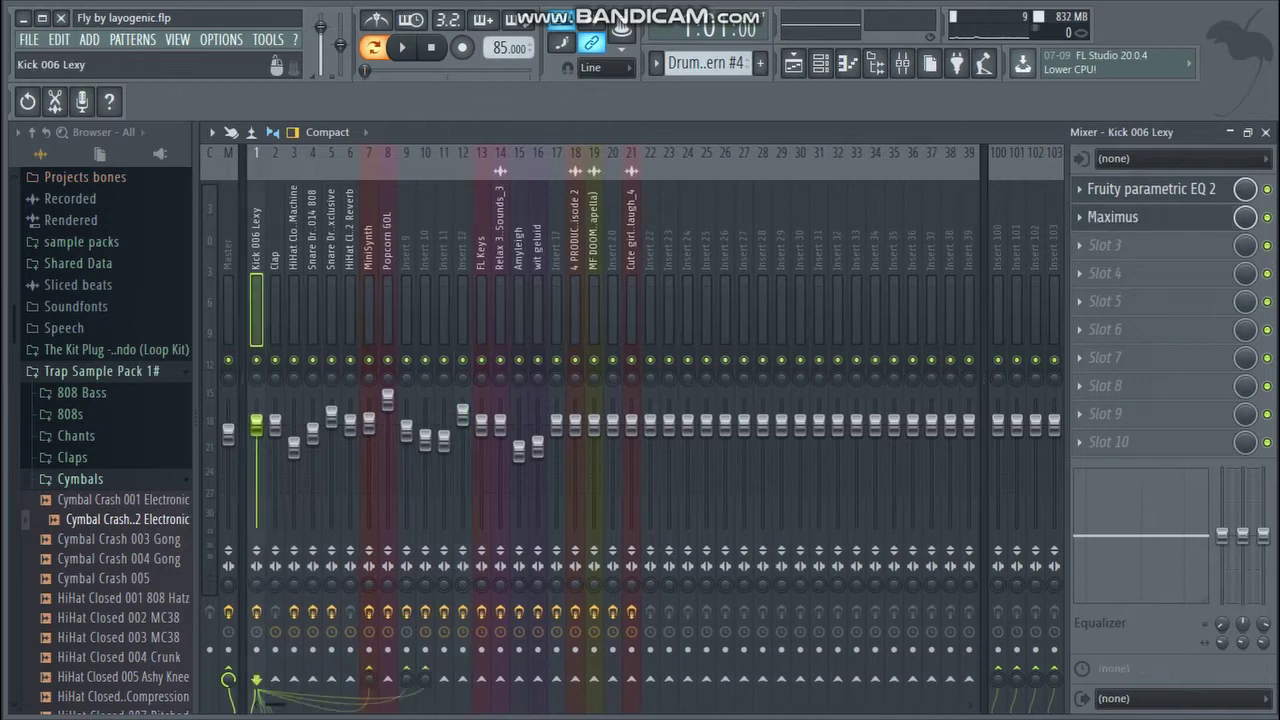
{"action": "left_click", "coordinate": [1150, 188]}
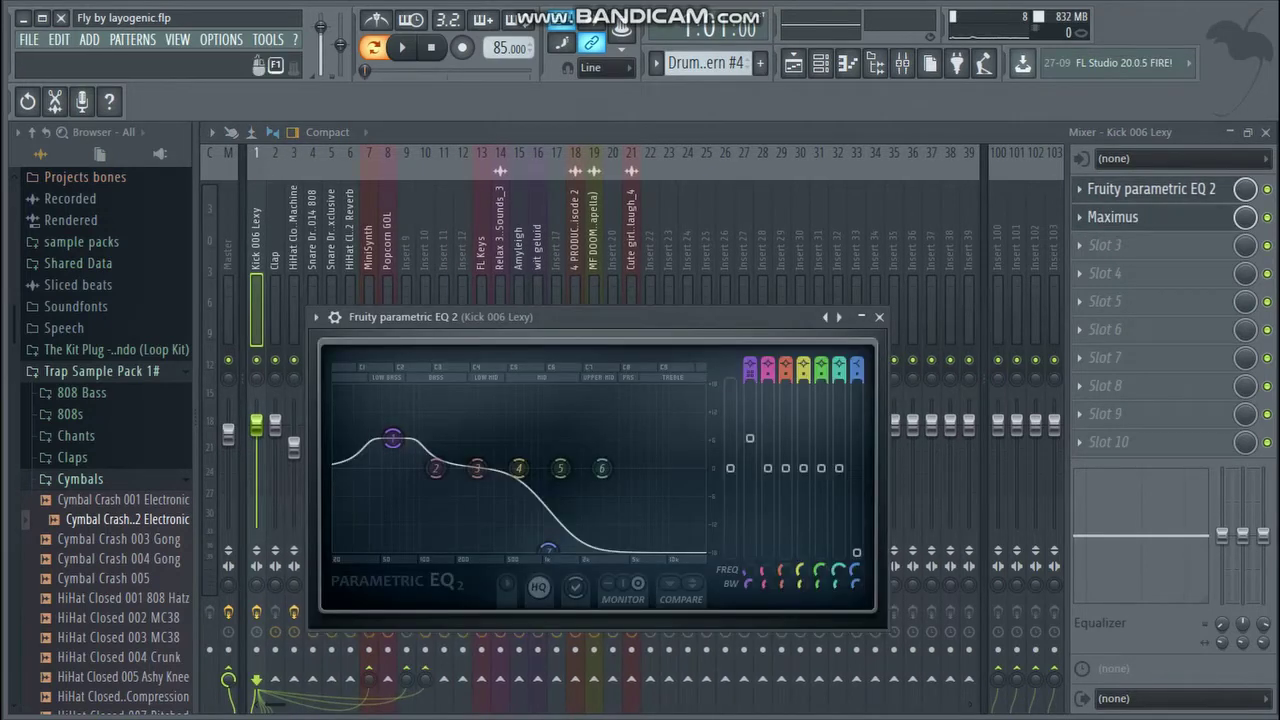
{"action": "key", "text": "space"}
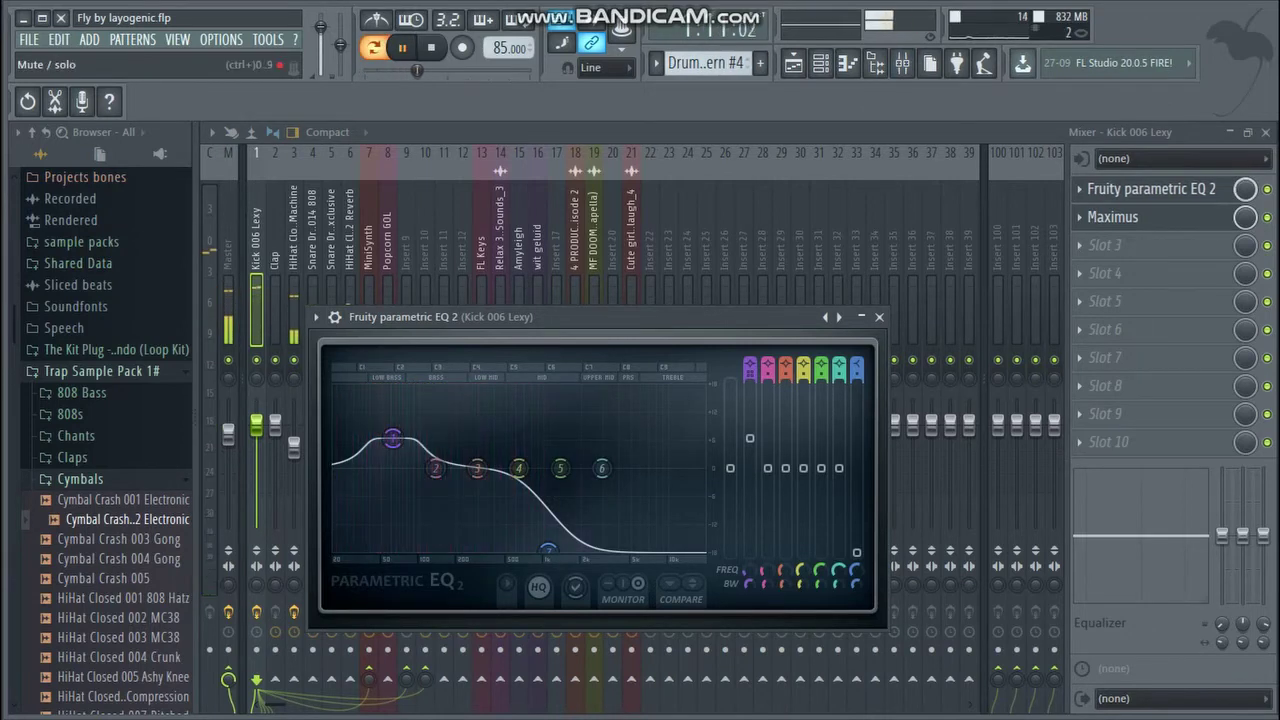
{"action": "left_click", "coordinate": [1150, 189]}
{"action": "left_click", "coordinate": [1267, 189]}
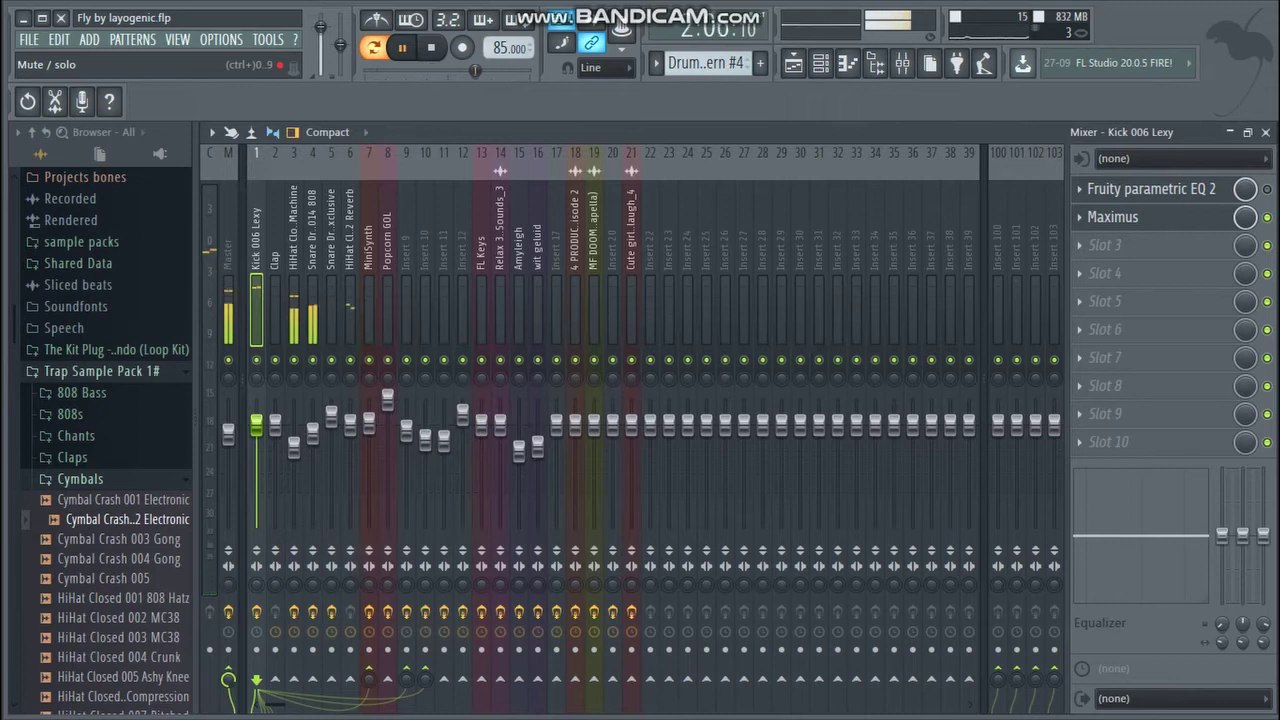
{"action": "key", "text": "space"}
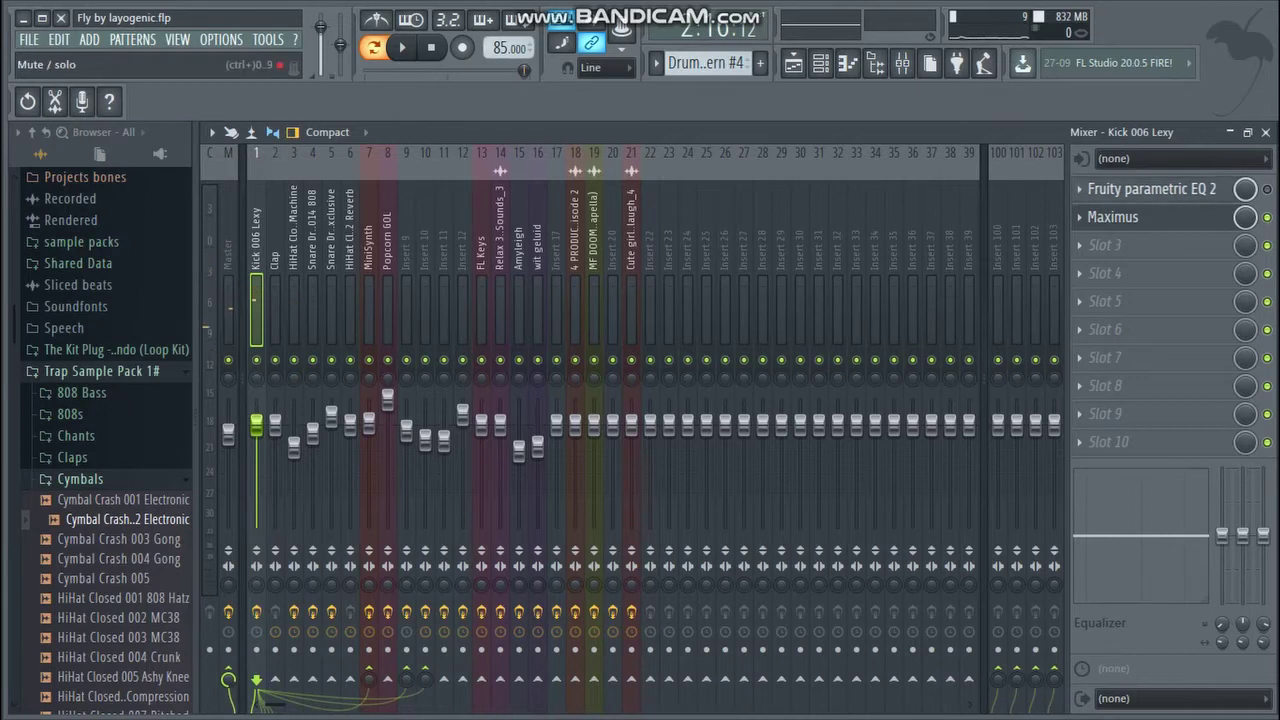
- Re-enable the kick track's Fruity parametric EQ 2 and inspect its curve and the Maximus effect
{"action": "left_click", "coordinate": [1150, 189]}
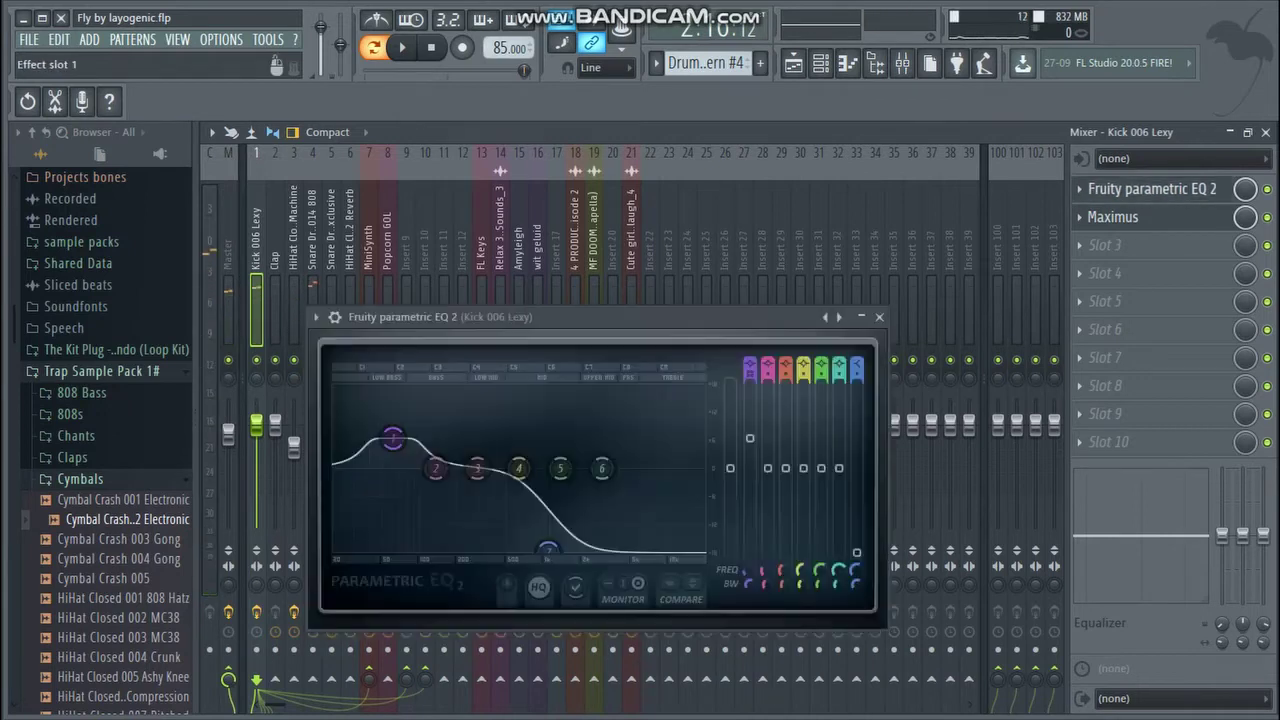
{"action": "left_click", "coordinate": [1150, 189]}
{"action": "left_click", "coordinate": [1150, 189]}
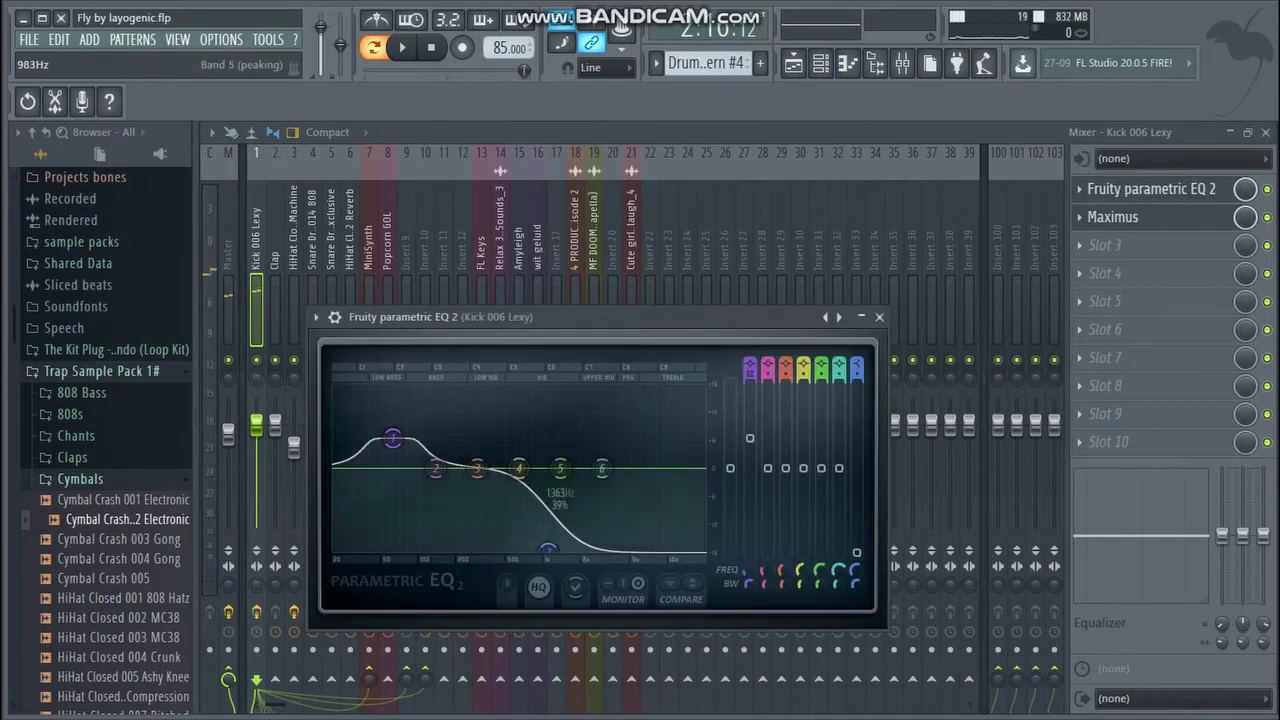
{"action": "left_click", "coordinate": [1115, 217]}
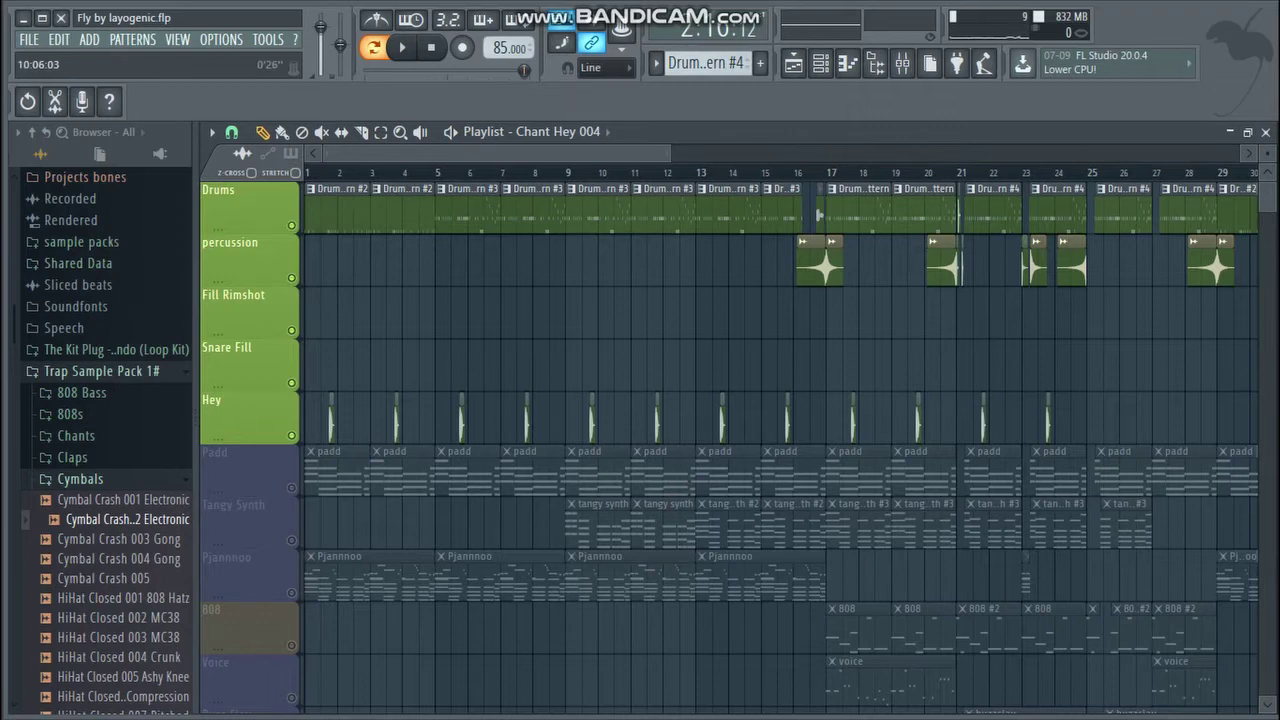
- Close the playlist and show all channels in the channel rack, including the Snare Drum 003 808 channel
{"action": "left_click", "coordinate": [1265, 132]}
{"action": "key", "text": "F6"}
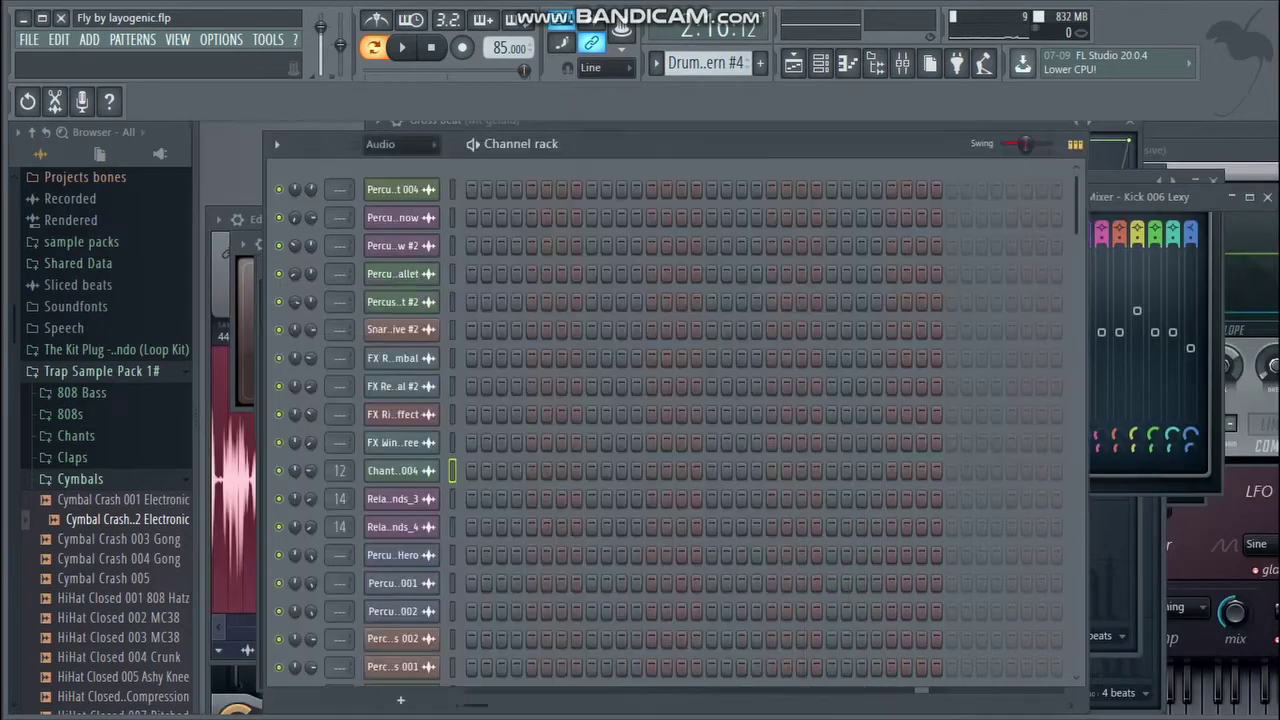
{"action": "left_click", "coordinate": [400, 144]}
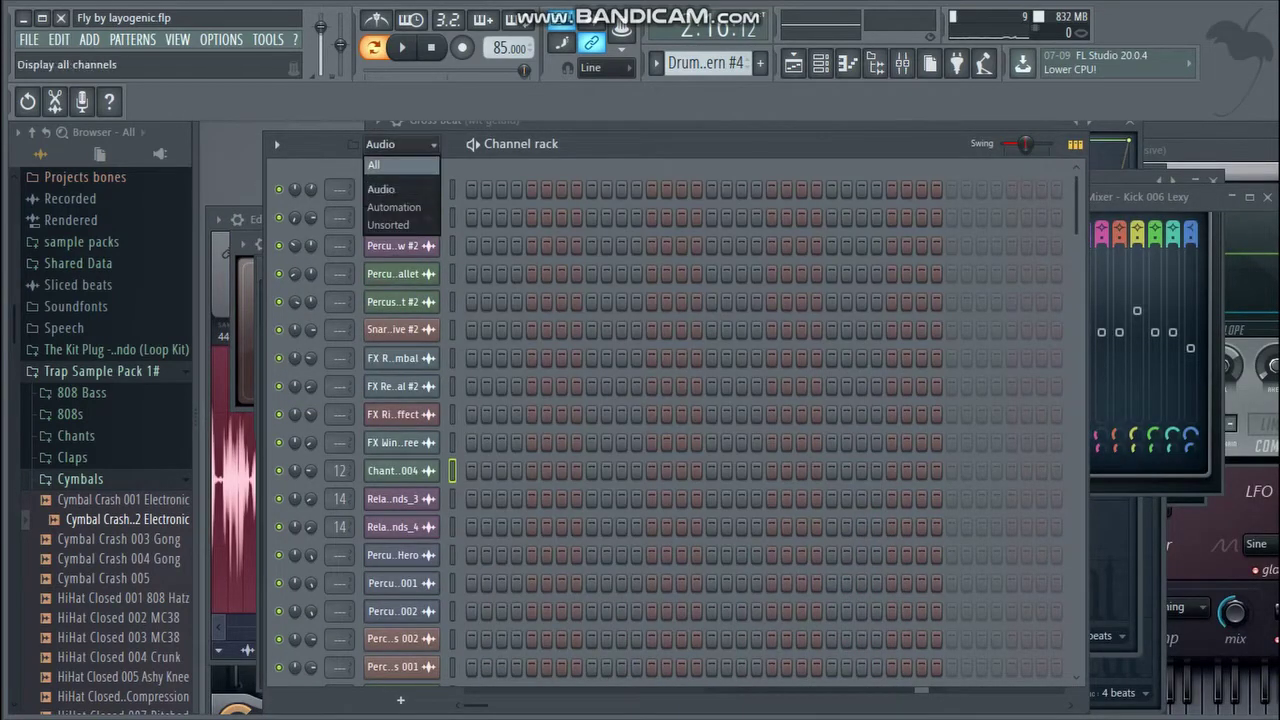
{"action": "left_click", "coordinate": [395, 166]}
{"action": "right_click", "coordinate": [436, 270]}
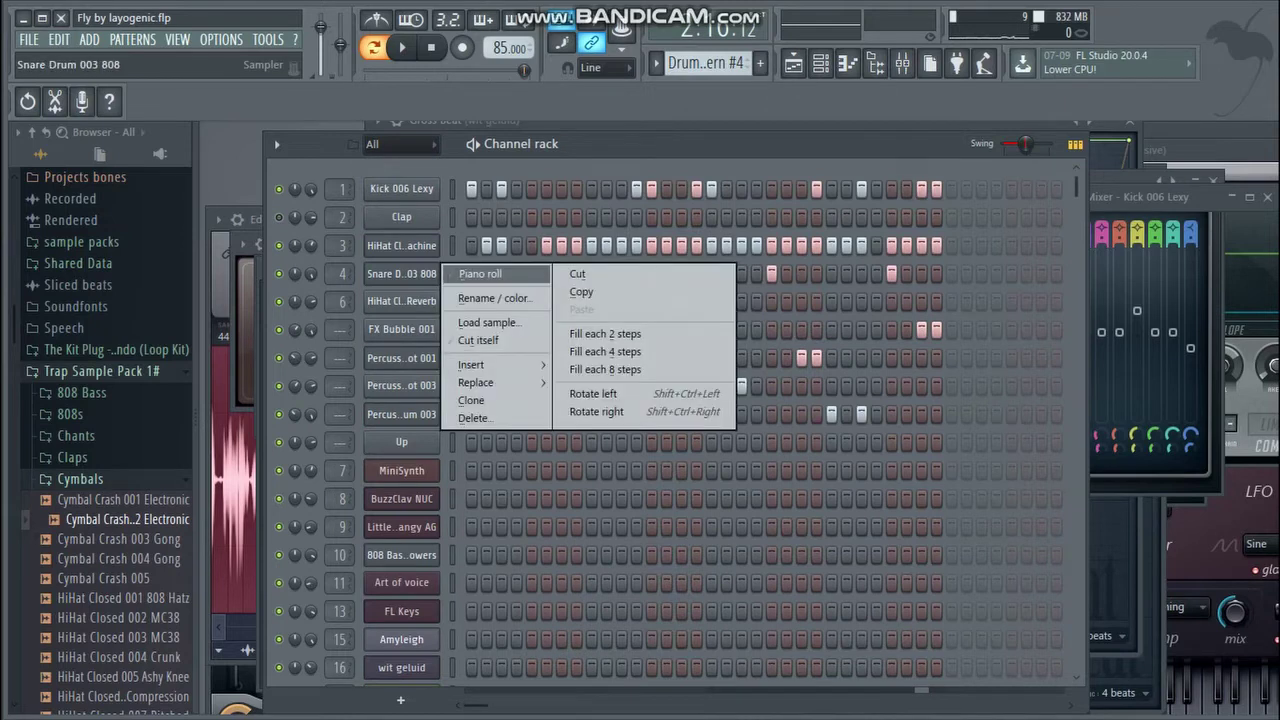
{"action": "key", "text": "Escape"}
- Select the Snare Drum 014 808 mixer track to view its effects and play the drum pattern
{"action": "left_click", "coordinate": [902, 63]}
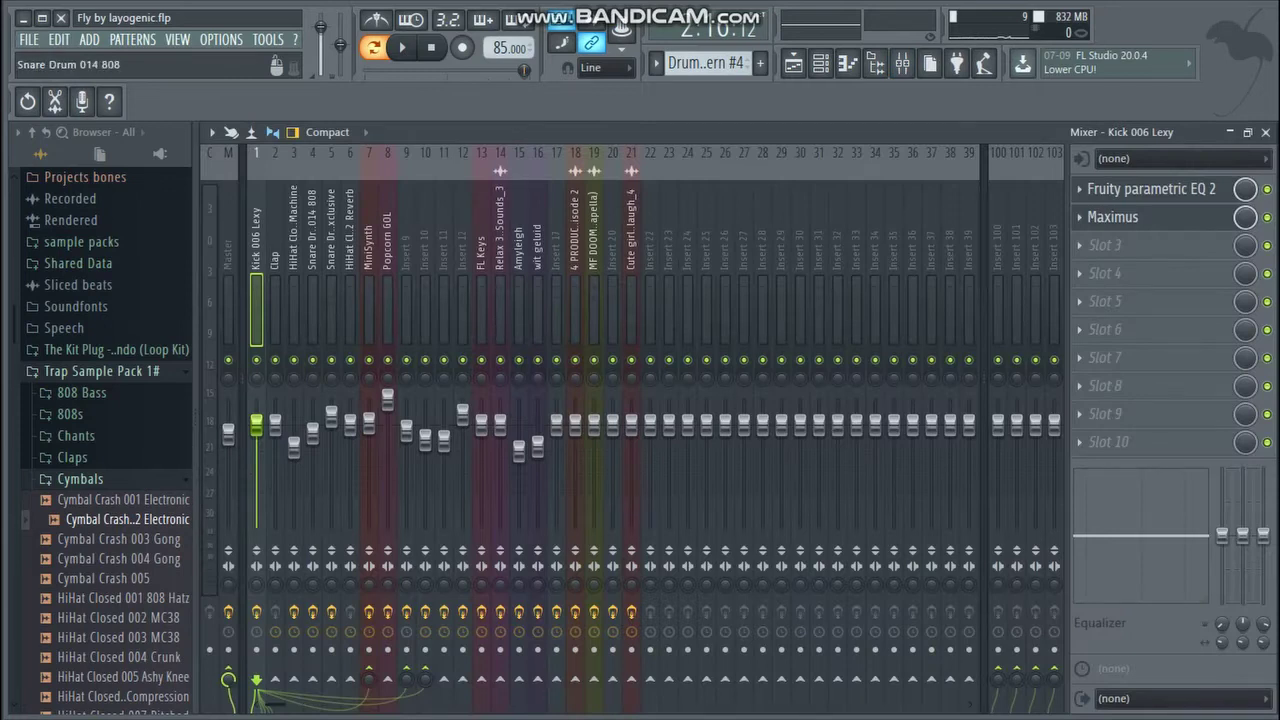
{"action": "left_click", "coordinate": [312, 300]}
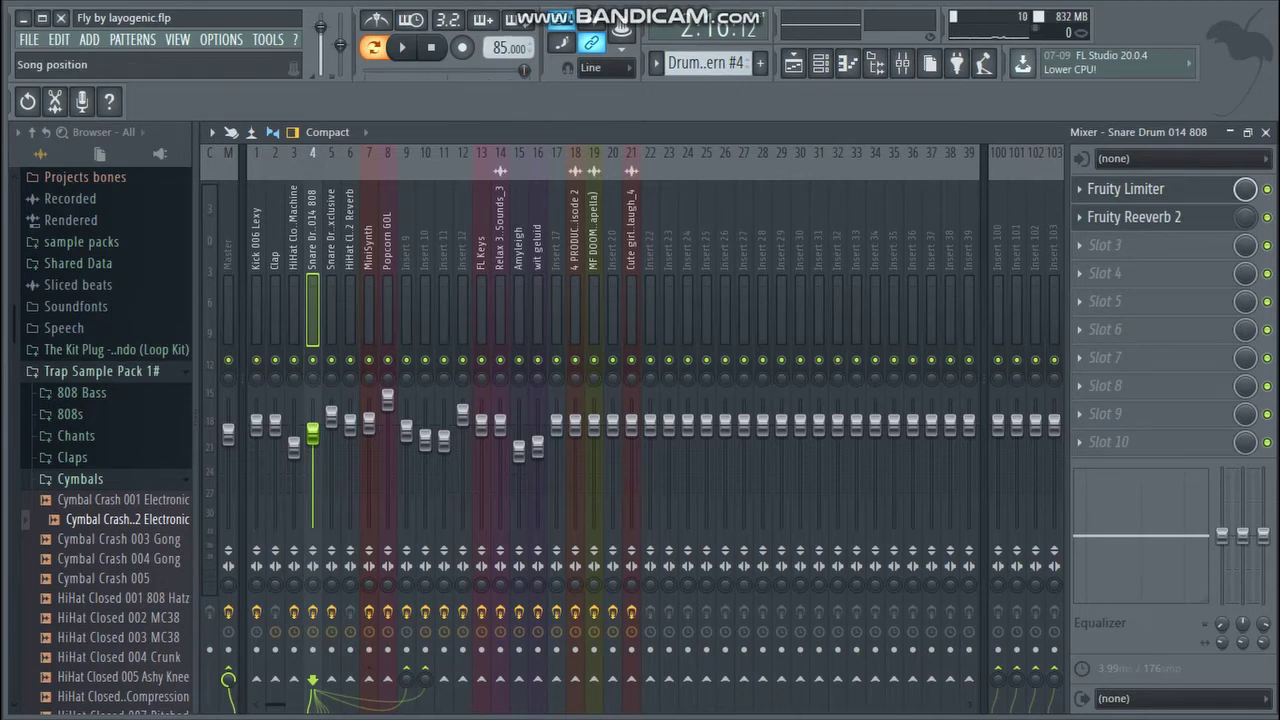
{"action": "key", "text": "space"}
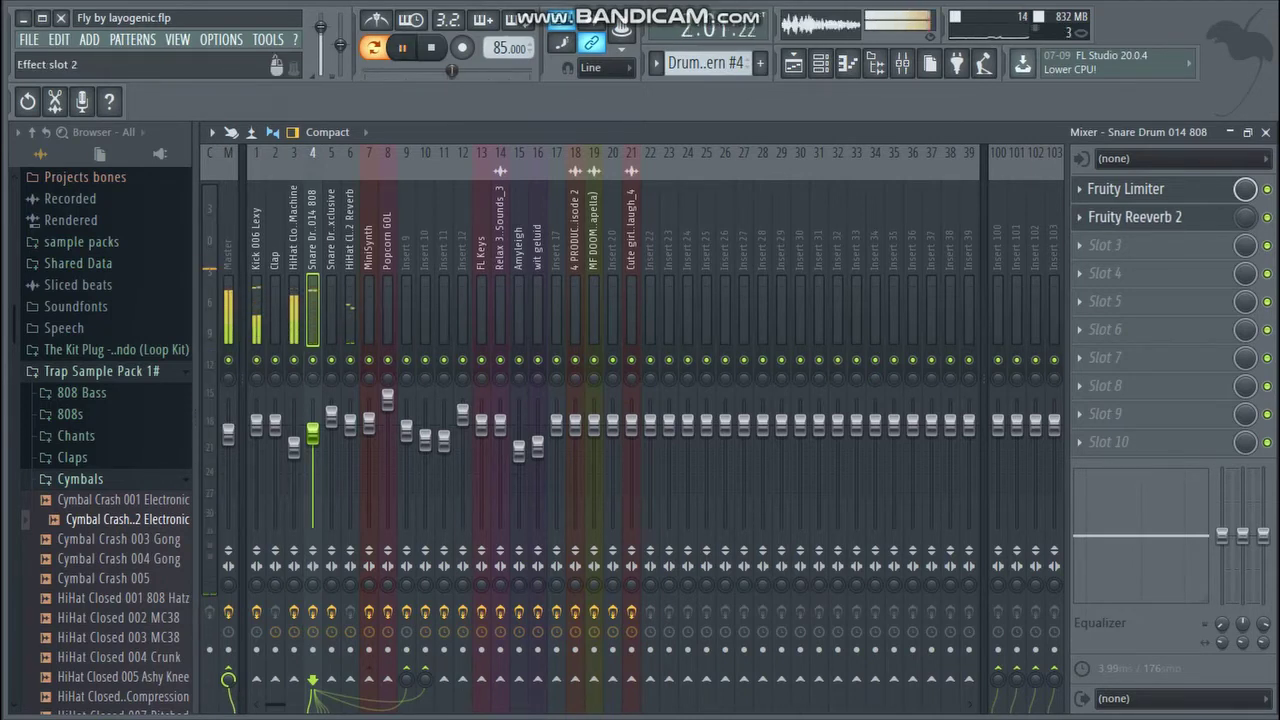
- Inspect the Fruity Limiter settings on the Snare Drum 014 808 track, then close the effect and the mixer
{"action": "left_click", "coordinate": [1125, 189]}
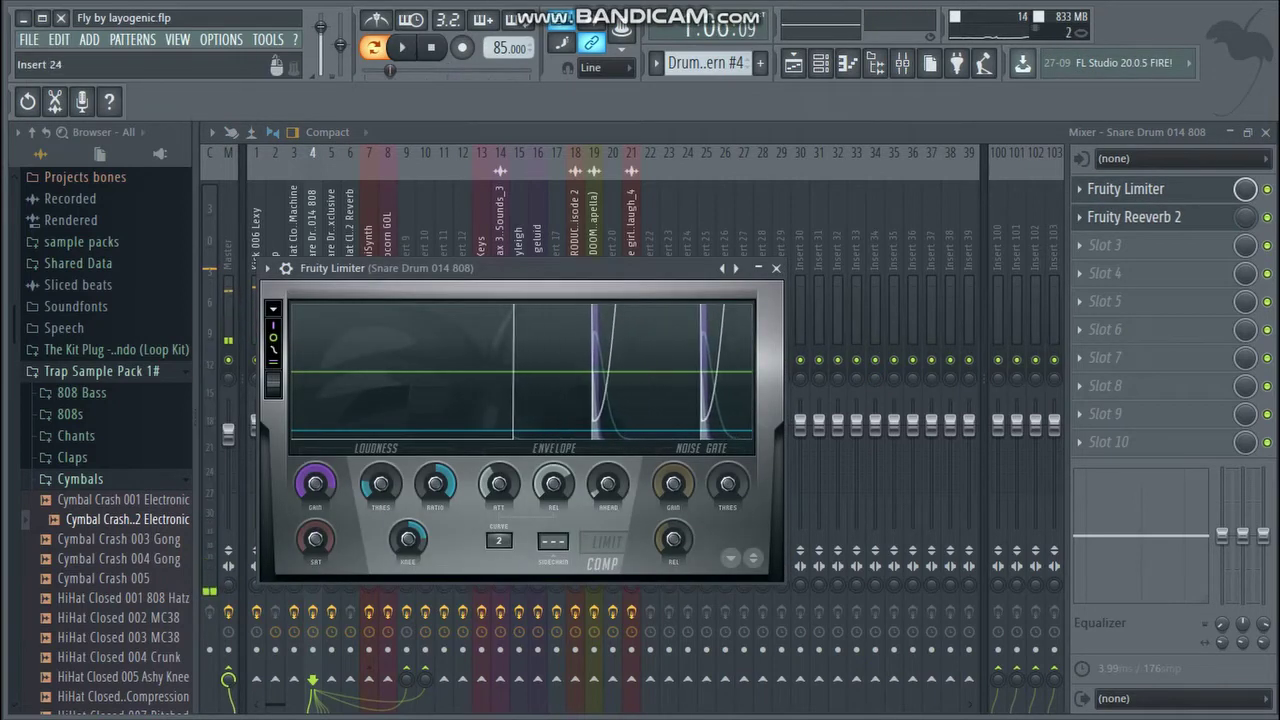
{"action": "left_click", "coordinate": [1125, 189]}
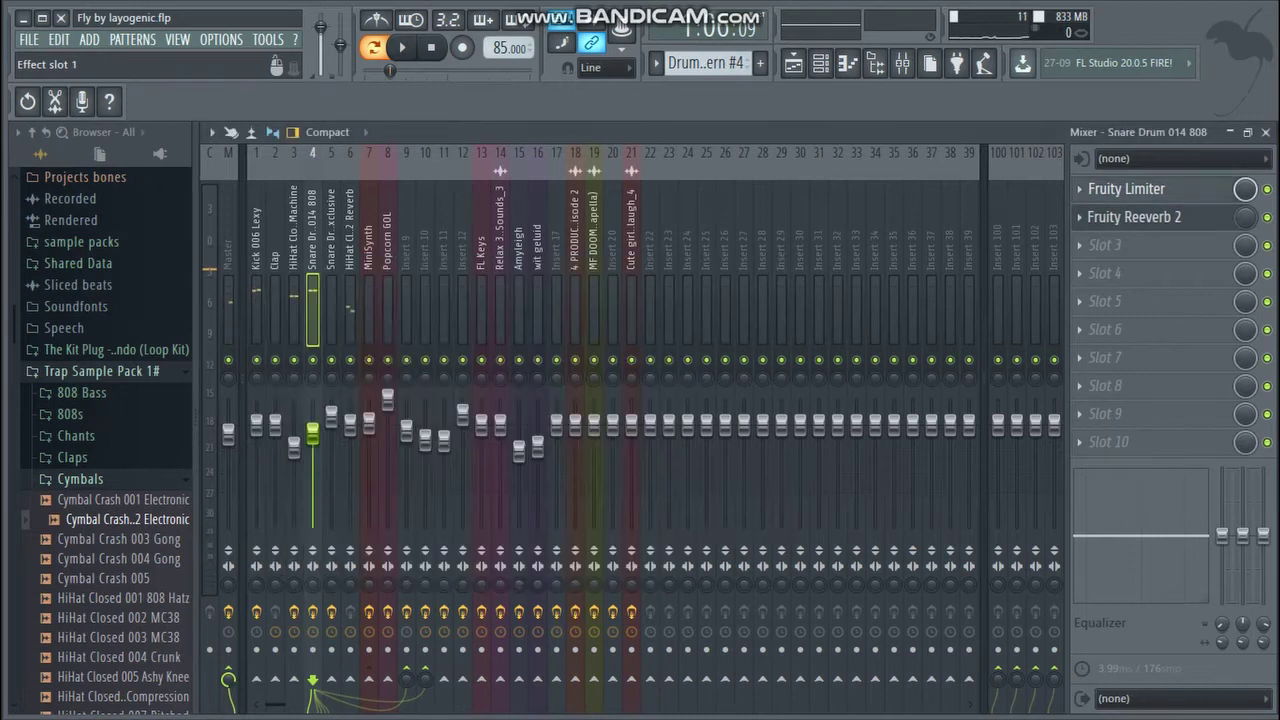
{"action": "left_click", "coordinate": [1125, 189]}
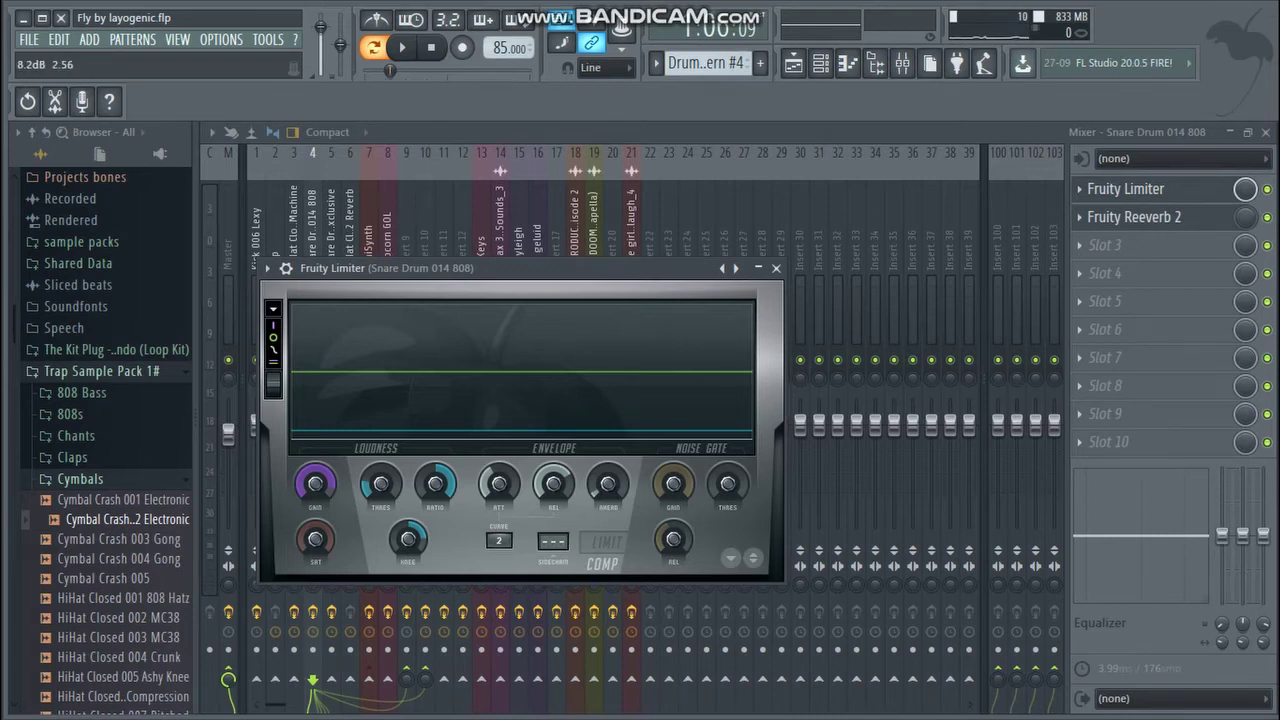
{"action": "left_click", "coordinate": [776, 268]}
{"action": "left_click", "coordinate": [1265, 132]}
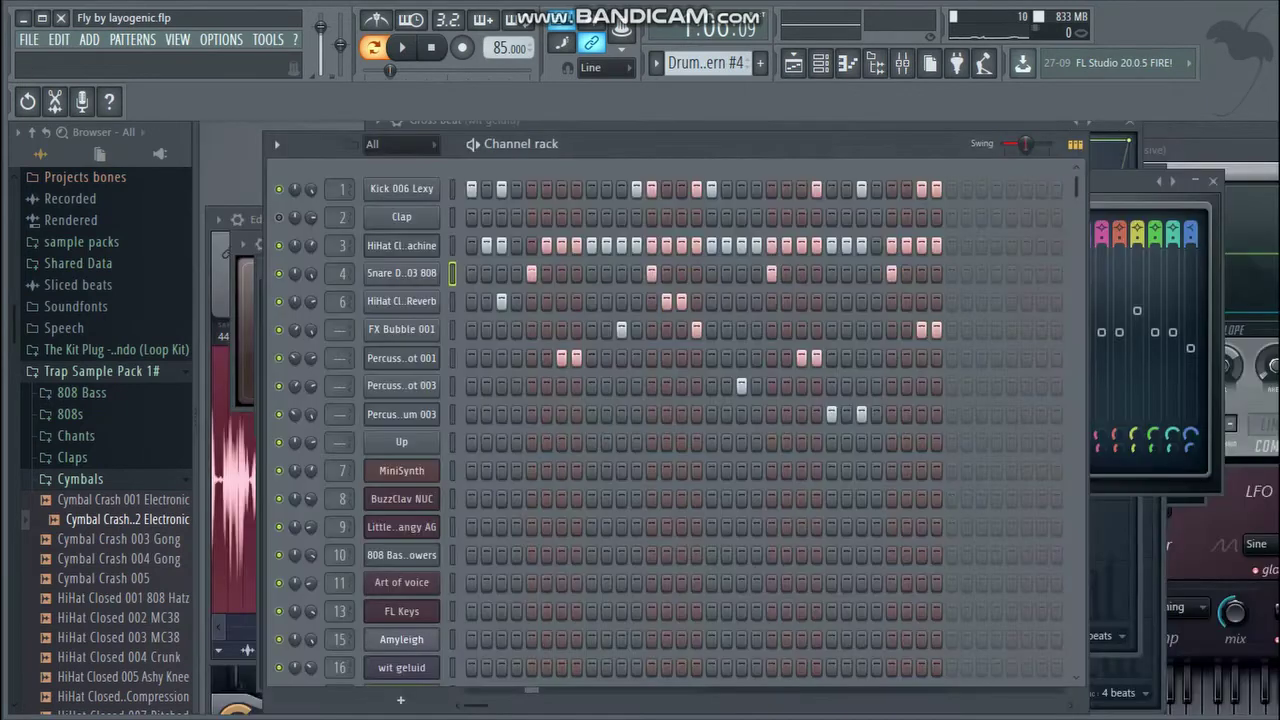
- Open the playlist and play the rimshot and snare fills from just before bar 43 to bar 45
{"action": "key", "text": "F5"}
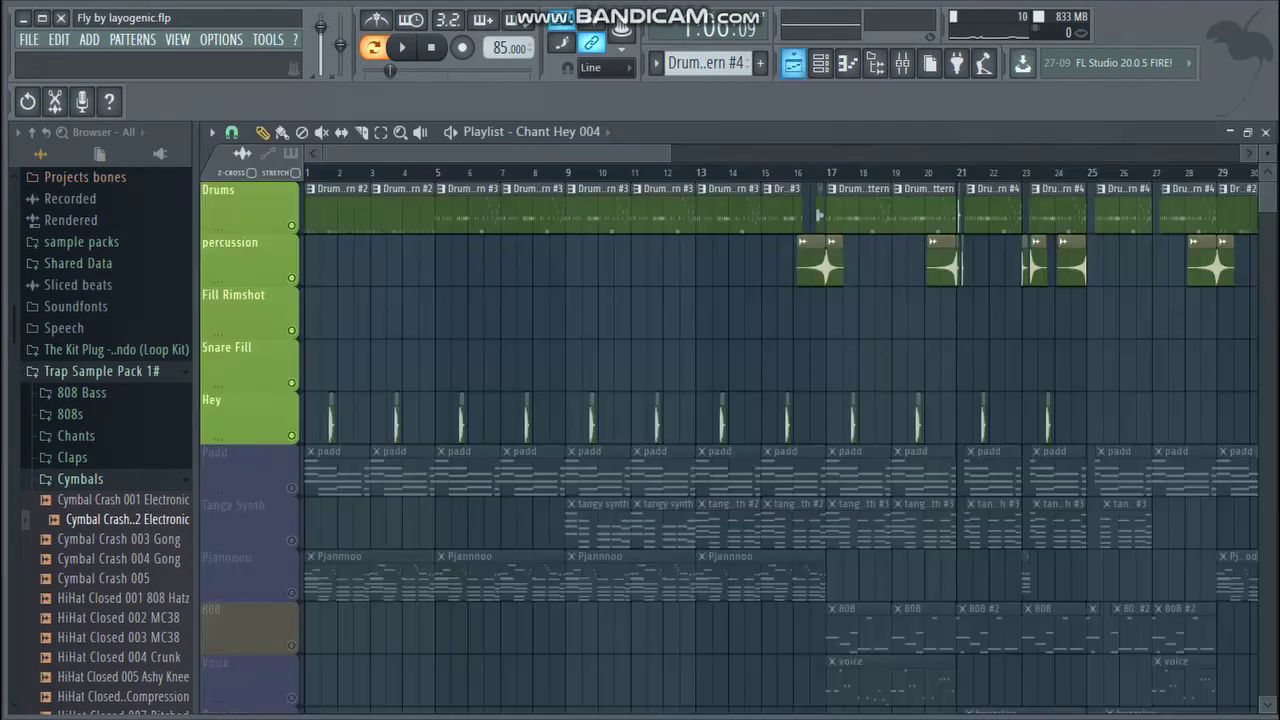
{"action": "left_click_drag", "start_coordinate": [497, 153], "coordinate": [815, 153]}
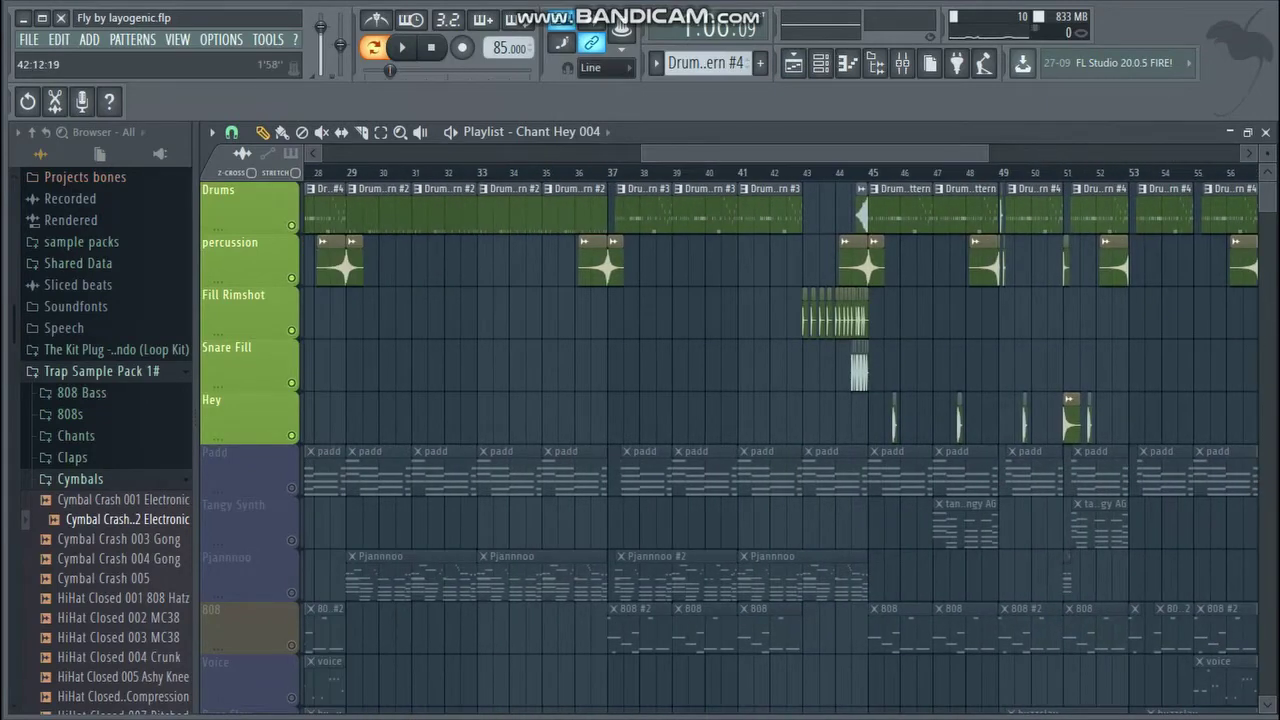
{"action": "left_click", "coordinate": [794, 172]}
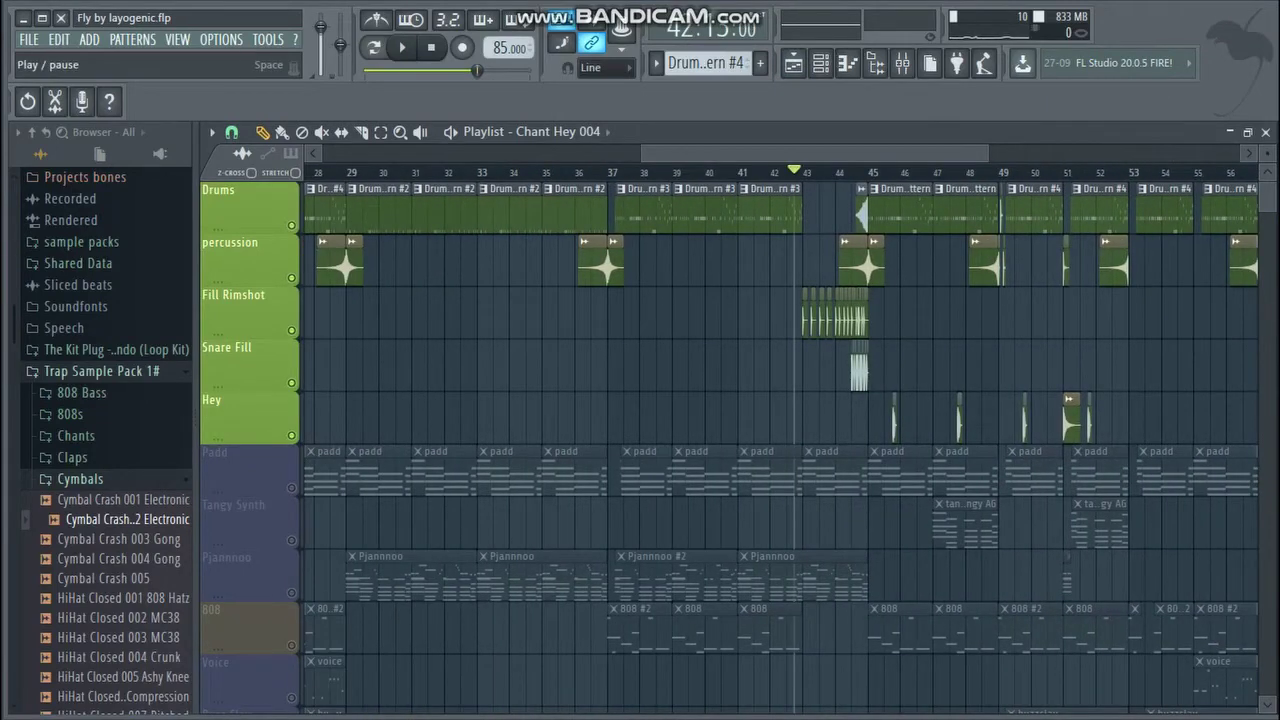
{"action": "left_click", "coordinate": [402, 47]}
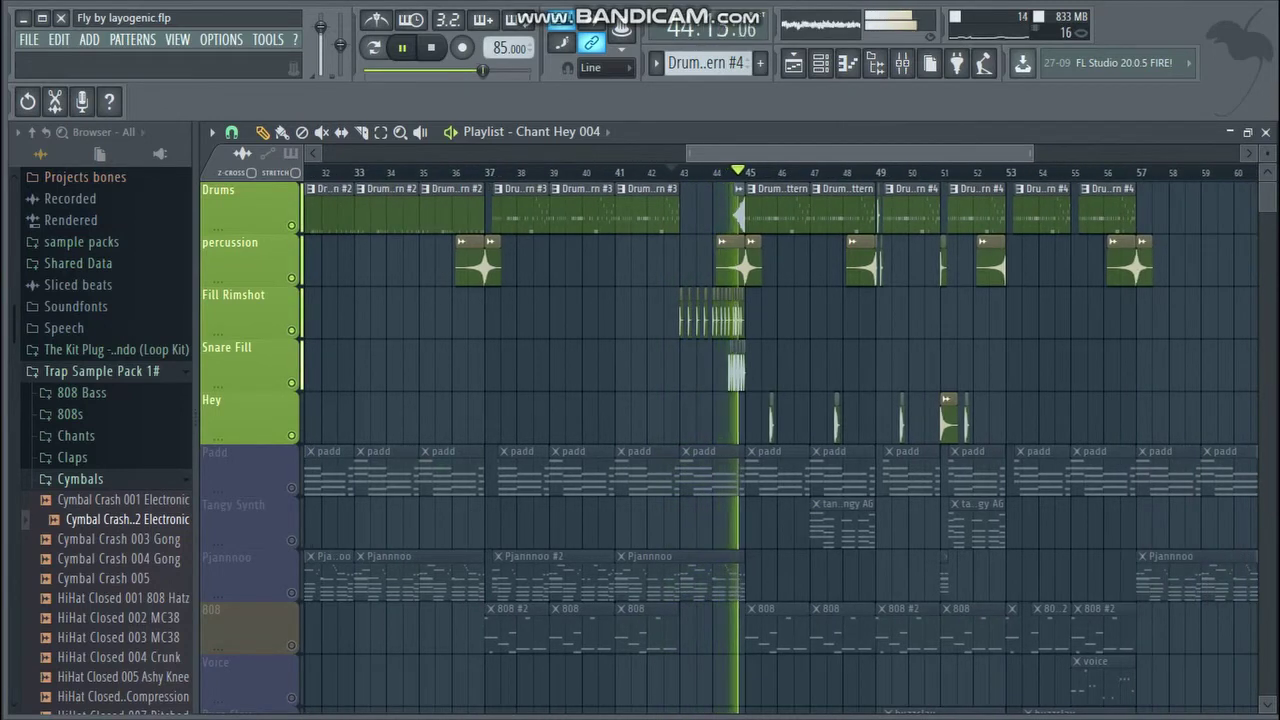
{"action": "key", "text": "space"}
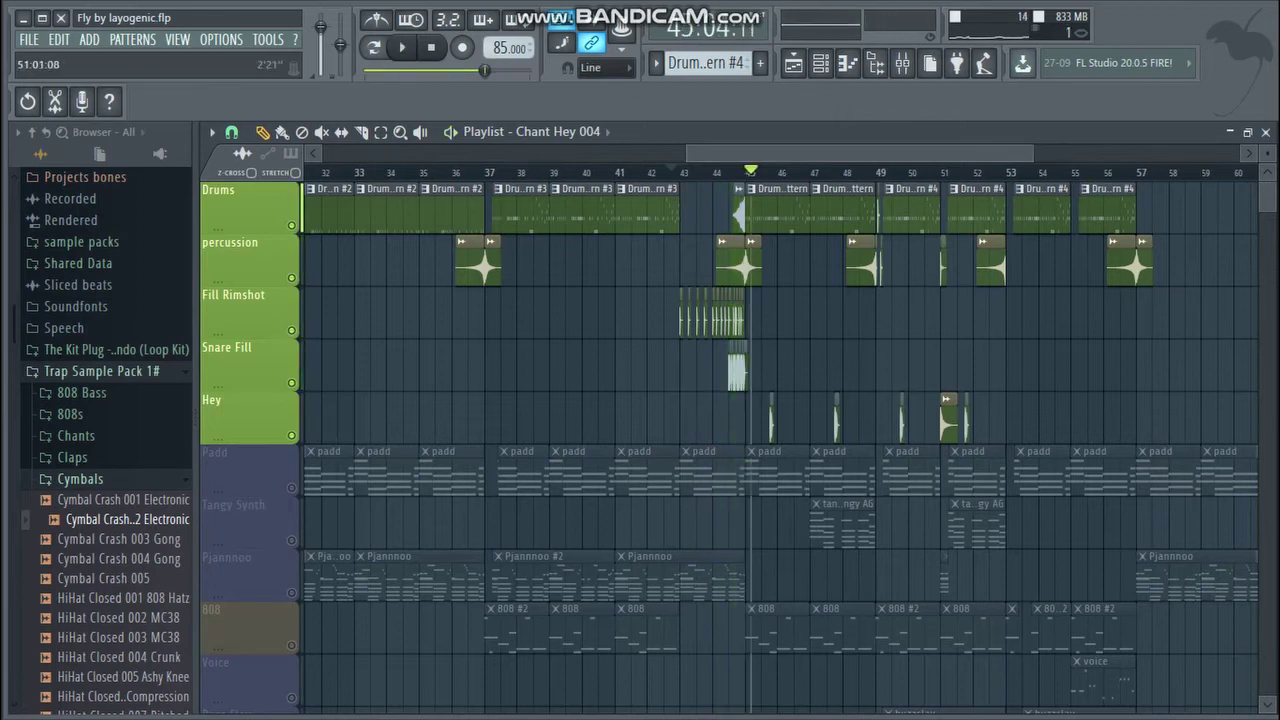
- Inspect the Percussion Rimshot 004 sample settings and its channel pitch envelope on the Pitch lift rimshot track
{"action": "left_click_drag", "start_coordinate": [1028, 153], "coordinate": [840, 153]}
{"action": "double_click", "coordinate": [658, 312]}
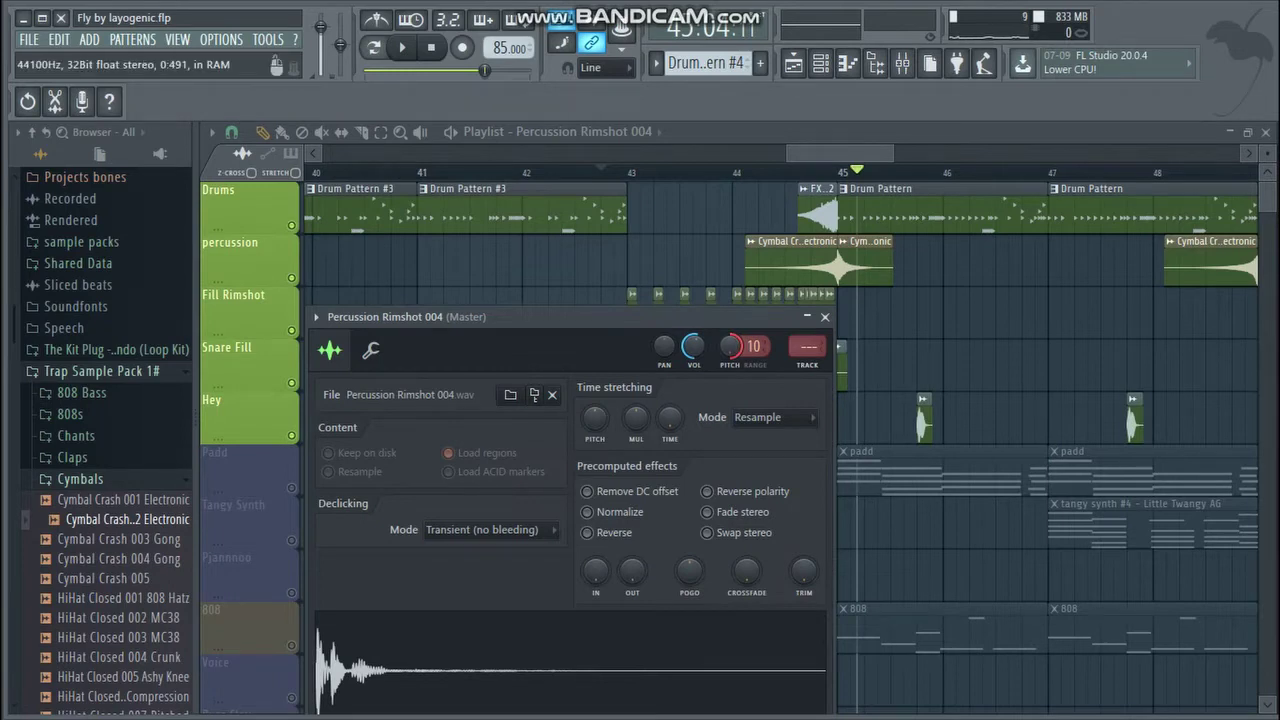
{"action": "left_click_drag", "start_coordinate": [1266, 197], "coordinate": [1266, 358]}
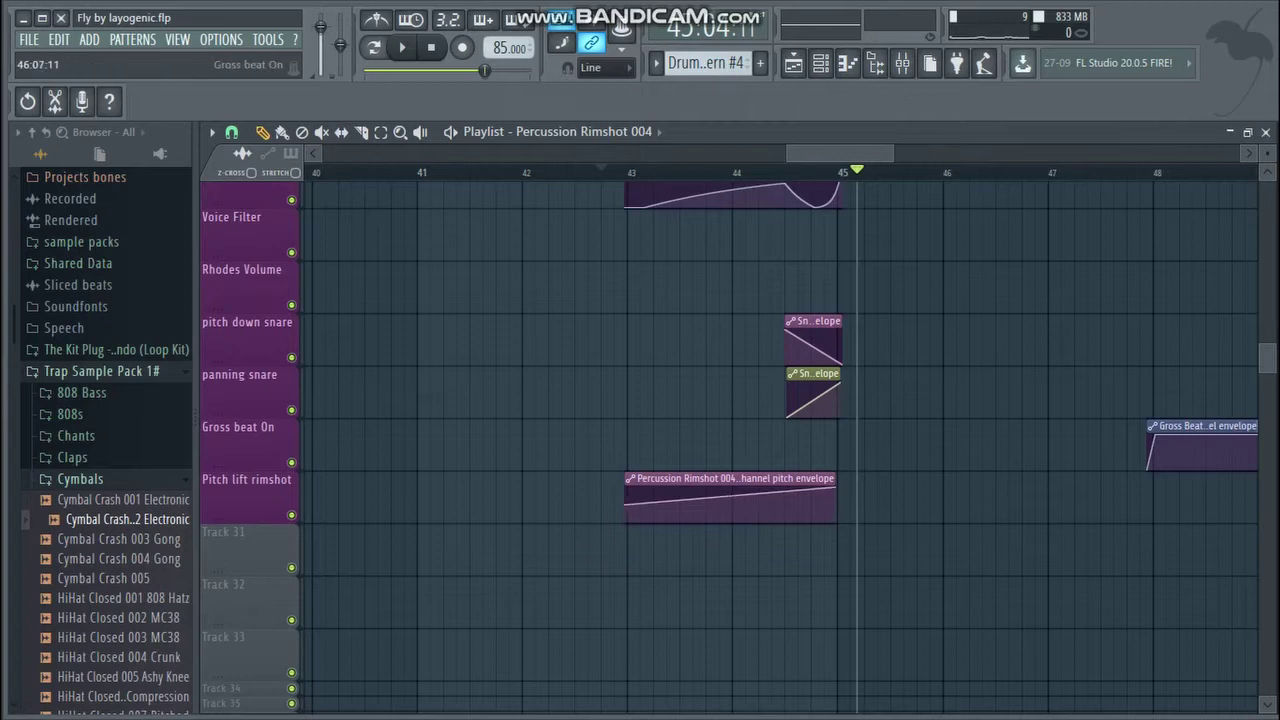
{"action": "left_click_drag", "start_coordinate": [1266, 358], "coordinate": [1266, 197]}
- Mute the Fill Rimshot track and play from just before bar 43 to hear the snare fill without it
{"action": "left_click", "coordinate": [620, 171]}
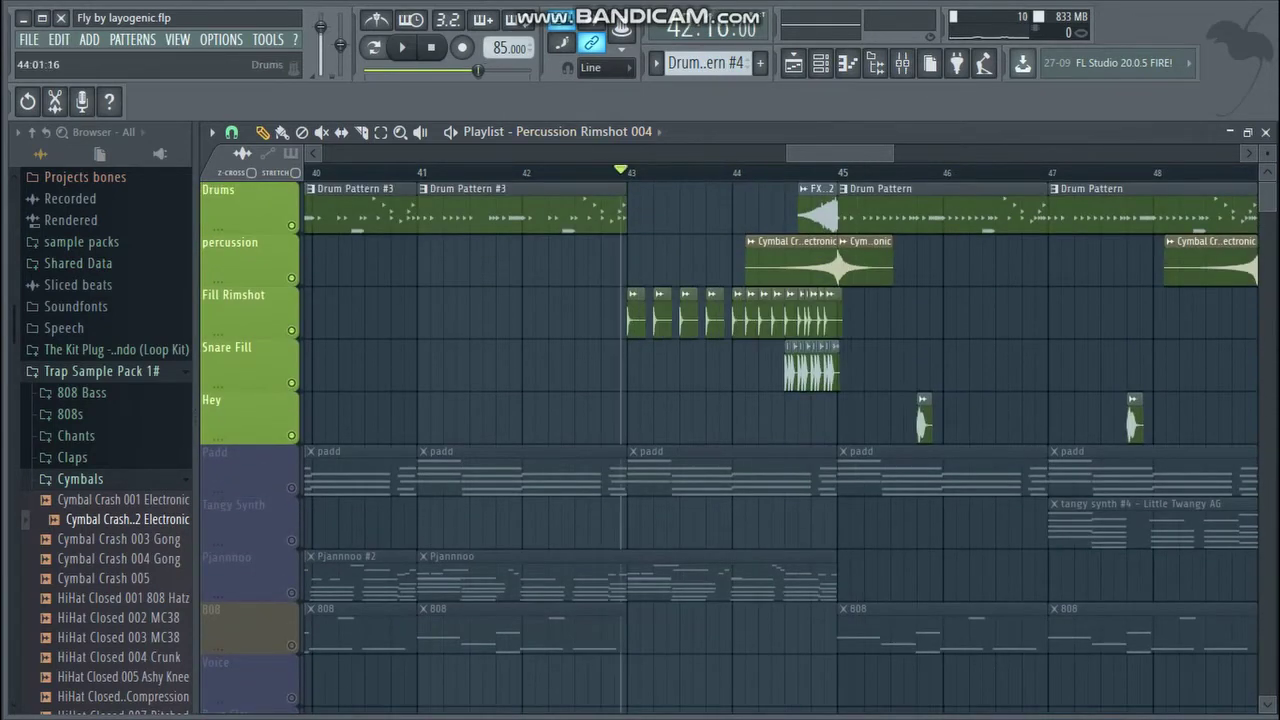
{"action": "left_click_drag", "start_coordinate": [891, 153], "coordinate": [836, 153]}
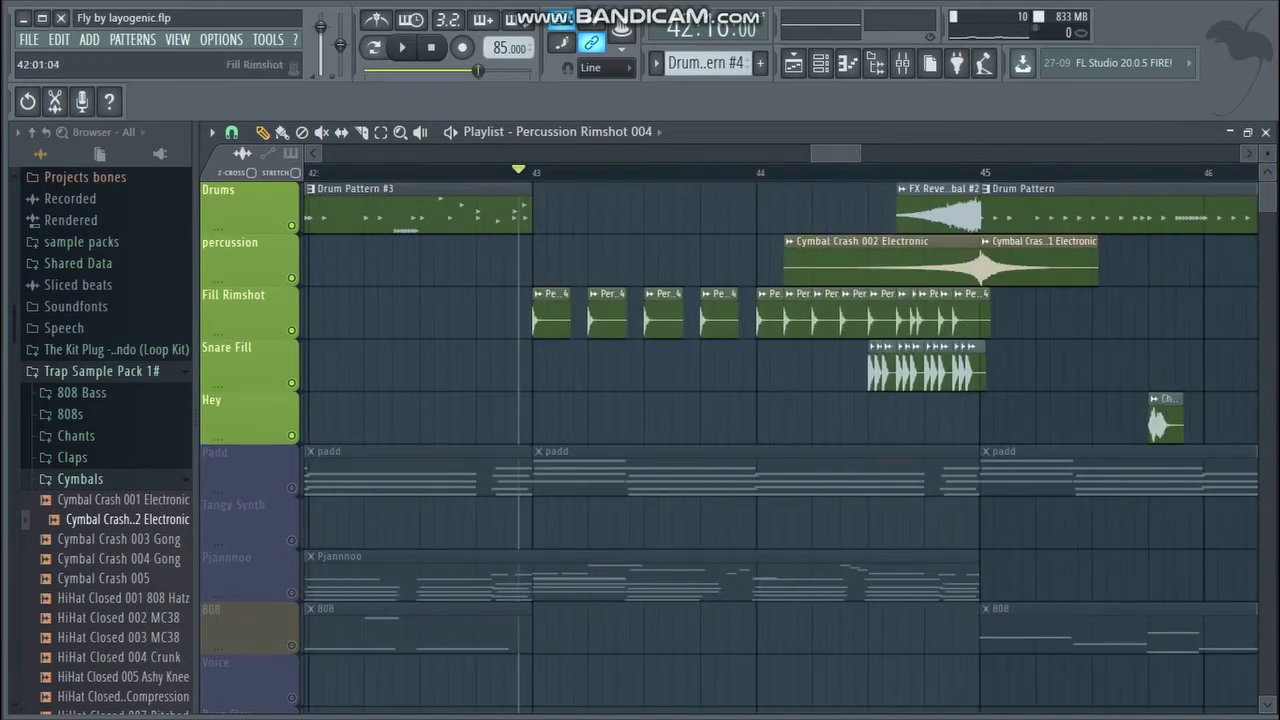
{"action": "left_click", "coordinate": [291, 330]}
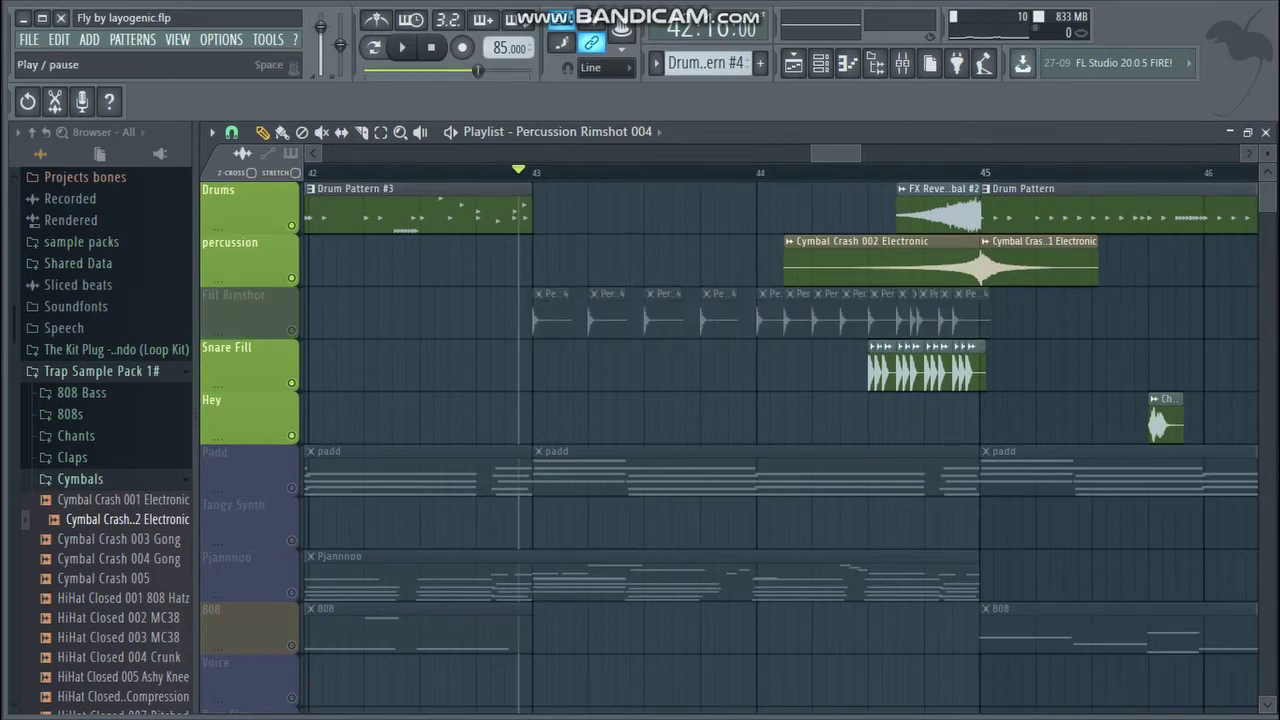
{"action": "left_click", "coordinate": [402, 47]}
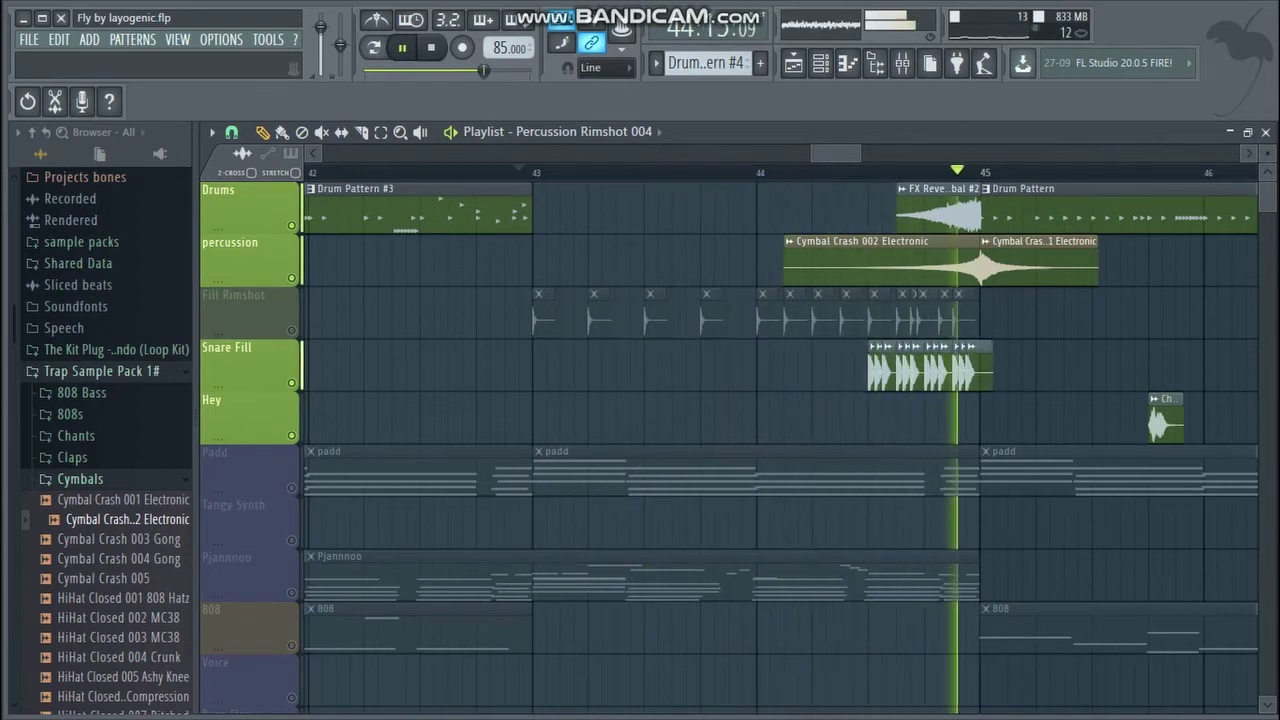
{"action": "key", "text": "space"}
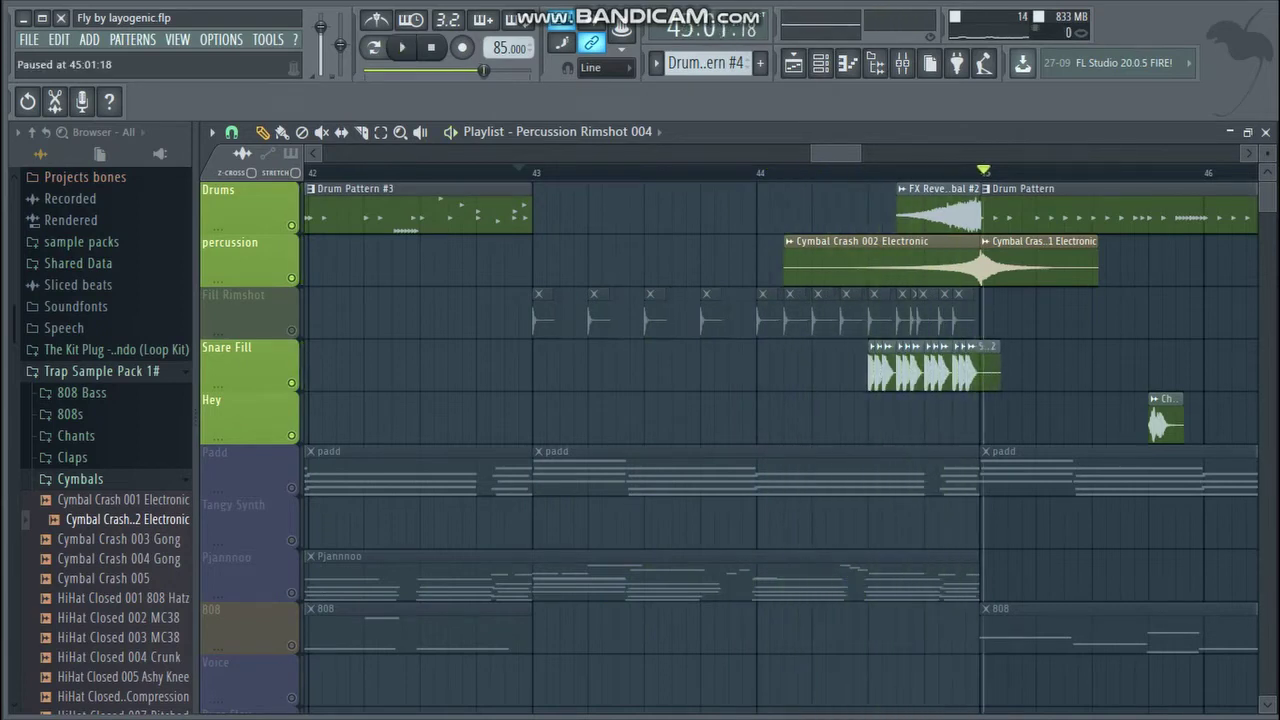
- Examine the snare fill's automation clips on the pitch down snare and panning snare tracks
{"action": "scroll", "coordinate": [730, 440], "scroll_direction": "down", "scroll_amount": 10}
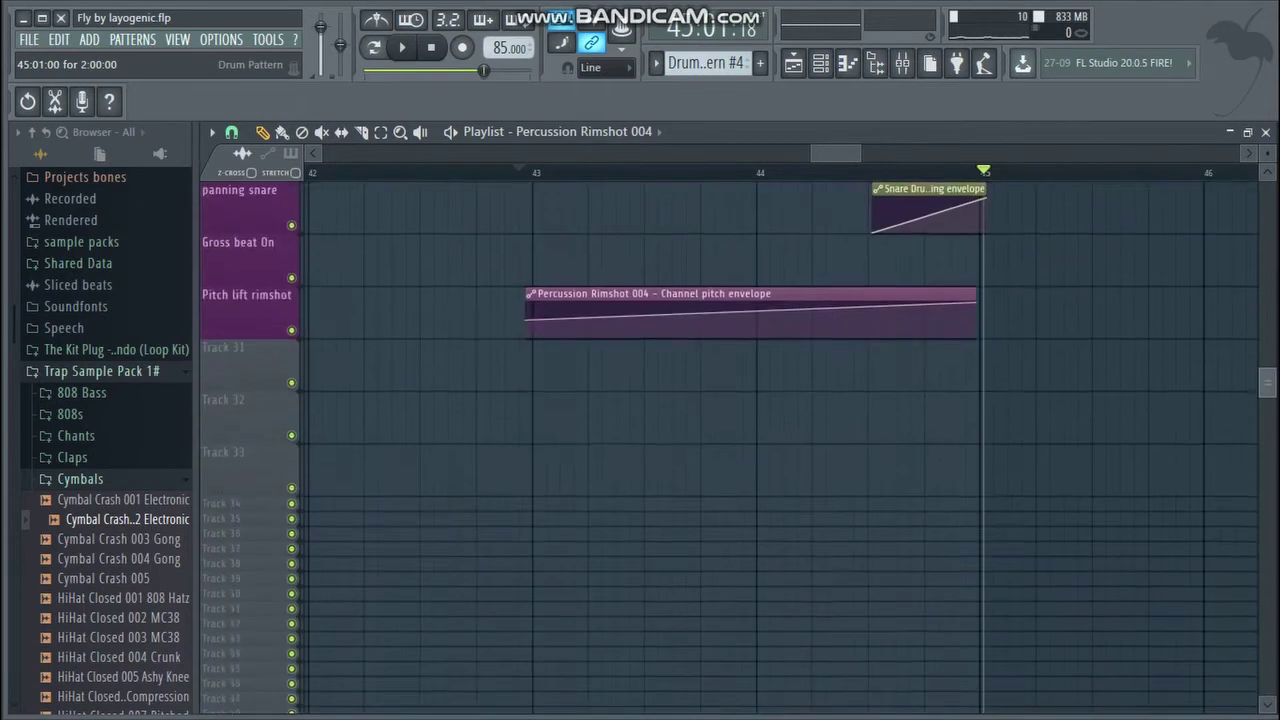
{"action": "scroll", "coordinate": [929, 462], "scroll_direction": "up", "scroll_amount": 6}
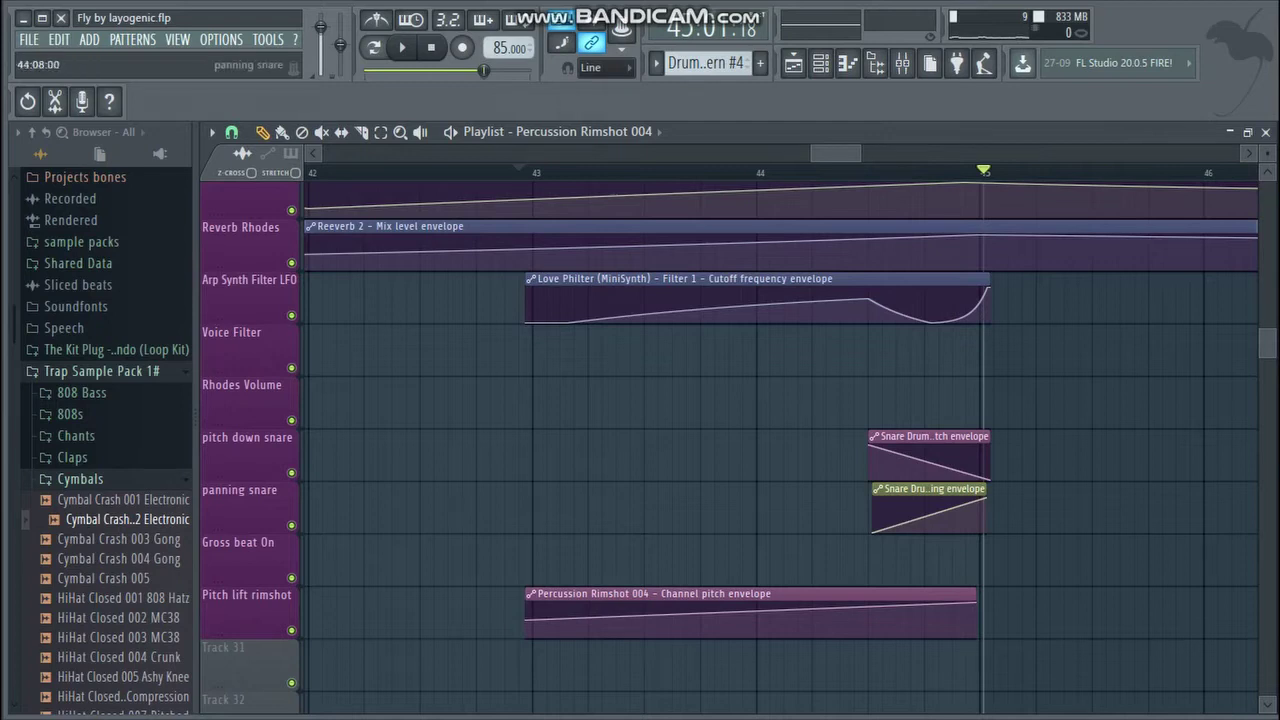
{"action": "left_click", "coordinate": [929, 489]}
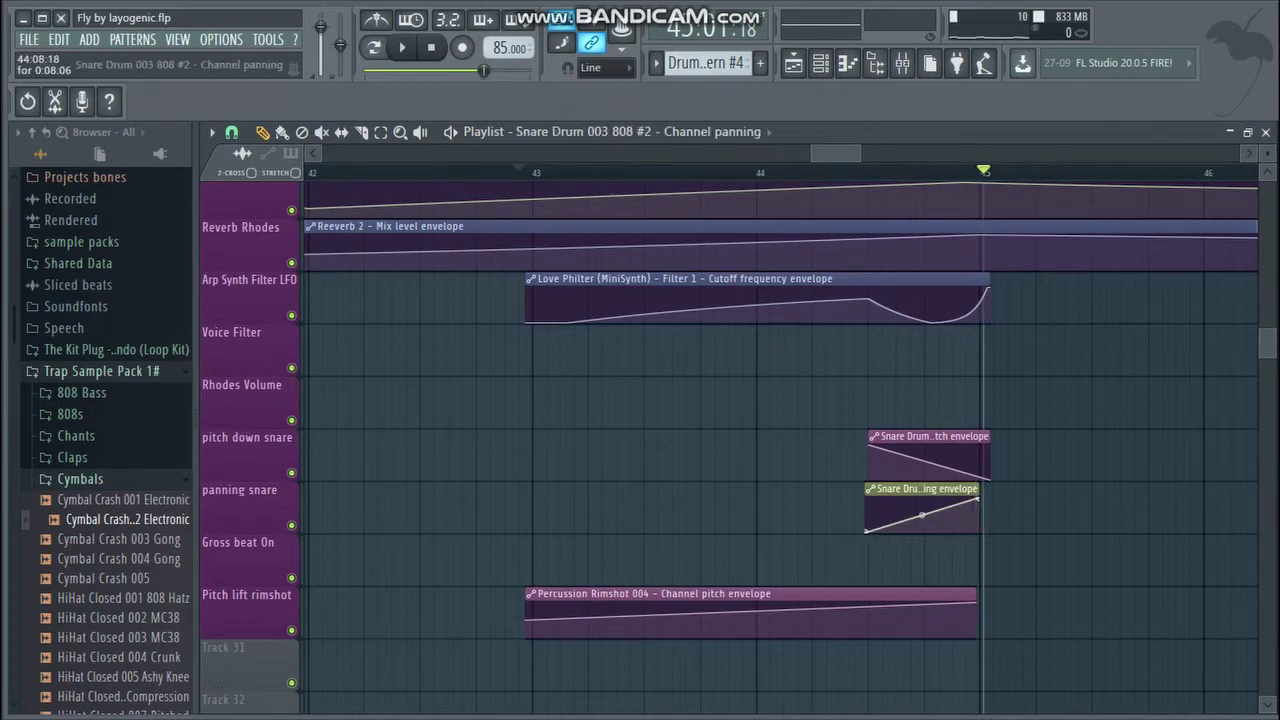
{"action": "scroll", "coordinate": [780, 440], "scroll_direction": "up", "scroll_amount": 10}
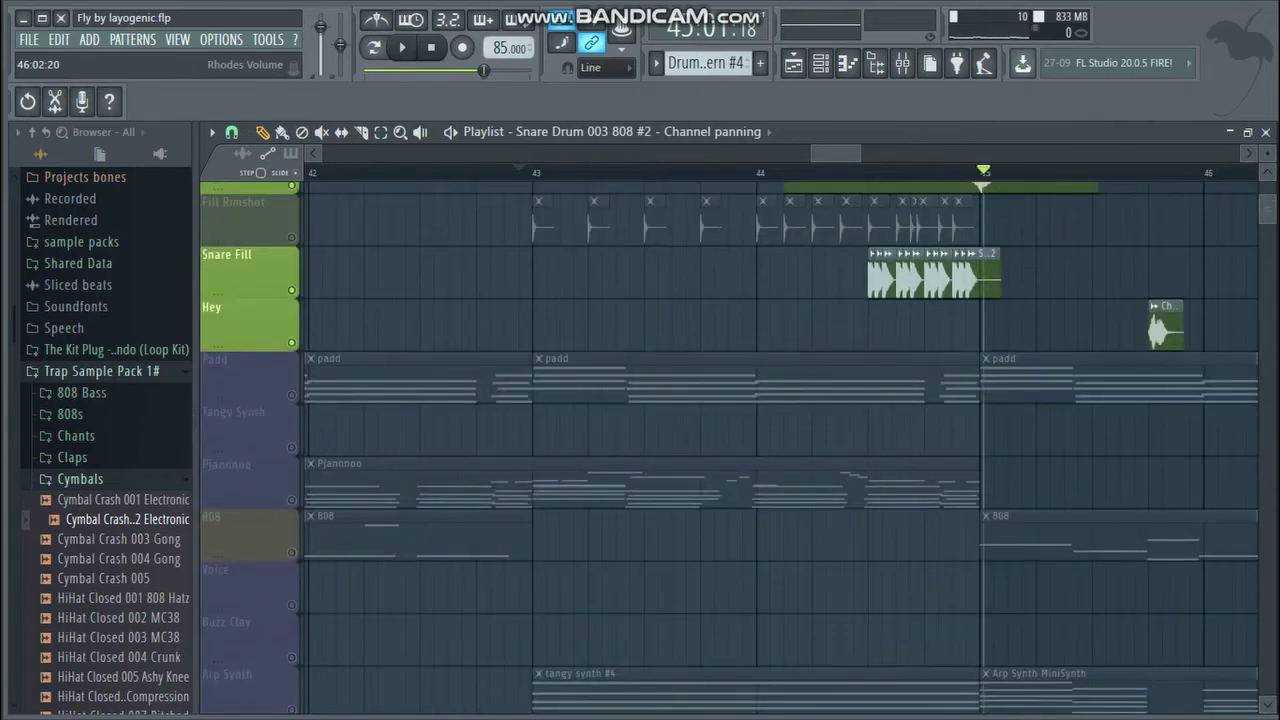
- Play the snare fill from just before its first hit with the pitch and panning automation active
{"action": "left_click", "coordinate": [861, 172]}
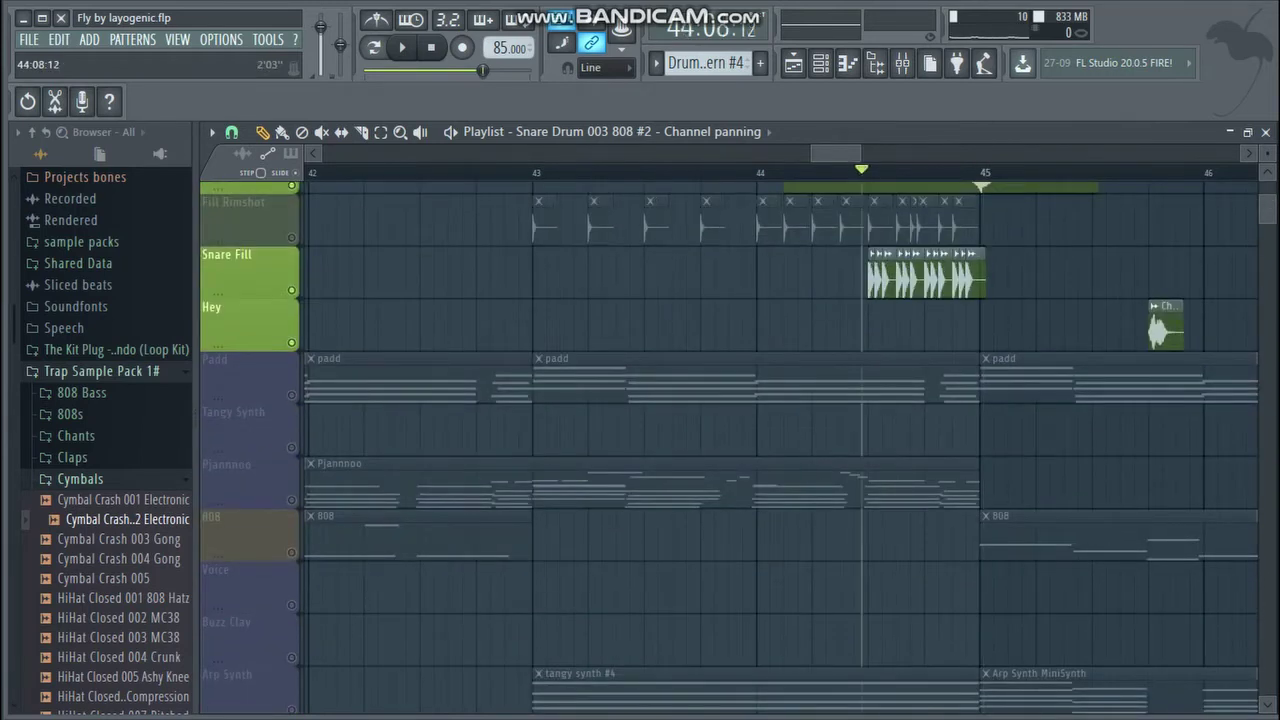
{"action": "scroll", "coordinate": [780, 440], "scroll_direction": "up", "scroll_amount": 2}
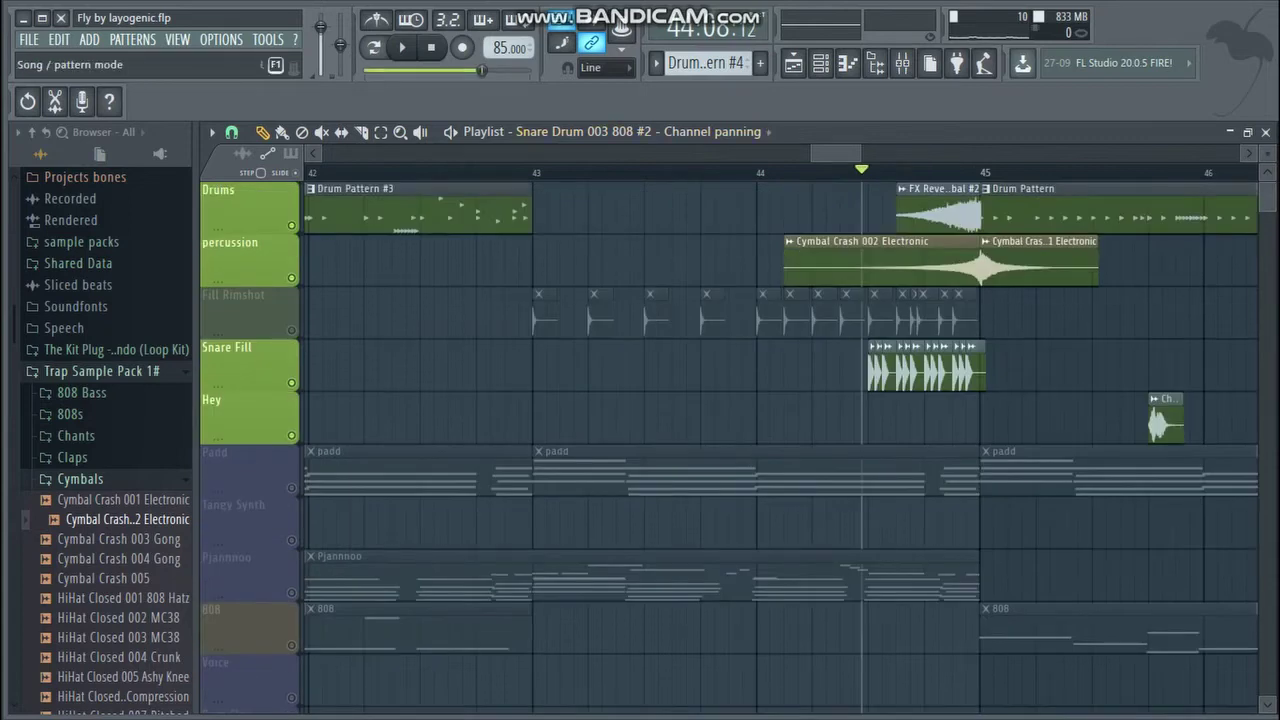
{"action": "key", "text": "space"}
{"action": "scroll", "coordinate": [780, 440], "scroll_direction": "down", "scroll_amount": 12}
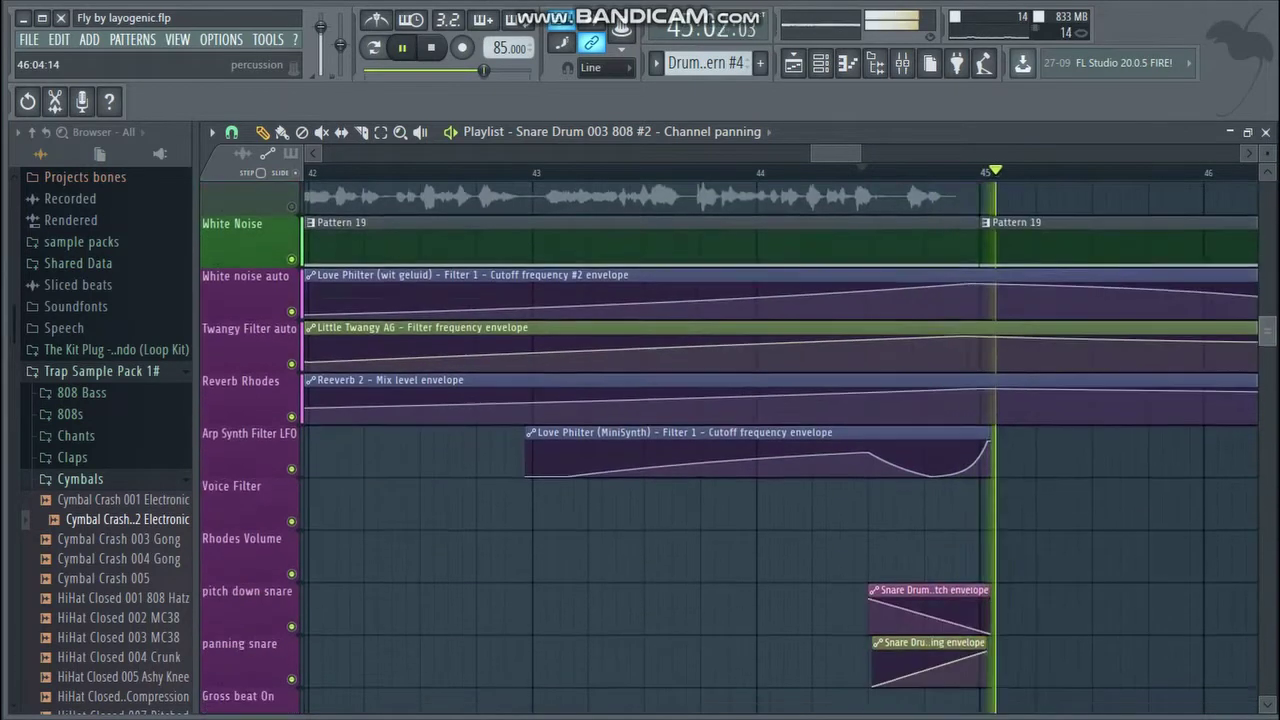
- Mute the panning snare automation to hear the snare fill without panning, then re-enable that track
{"action": "left_click", "coordinate": [291, 561]}
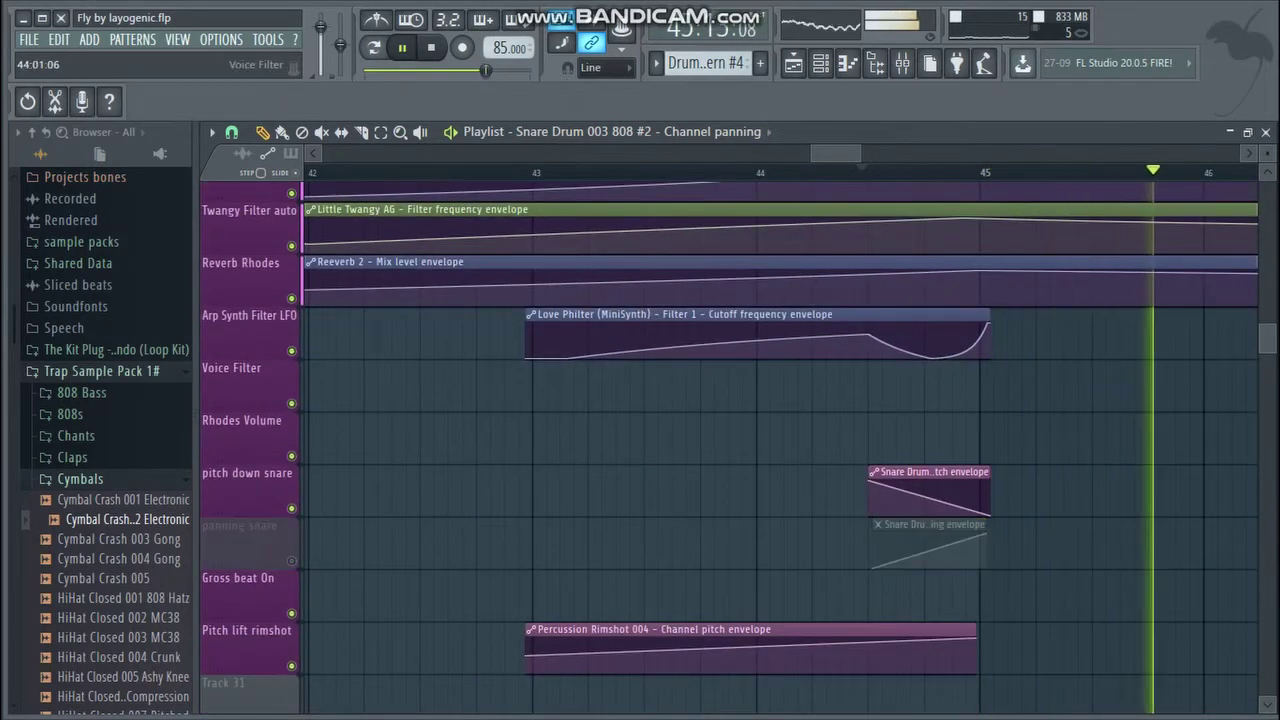
{"action": "scroll", "coordinate": [780, 440], "scroll_direction": "up", "scroll_amount": 10}
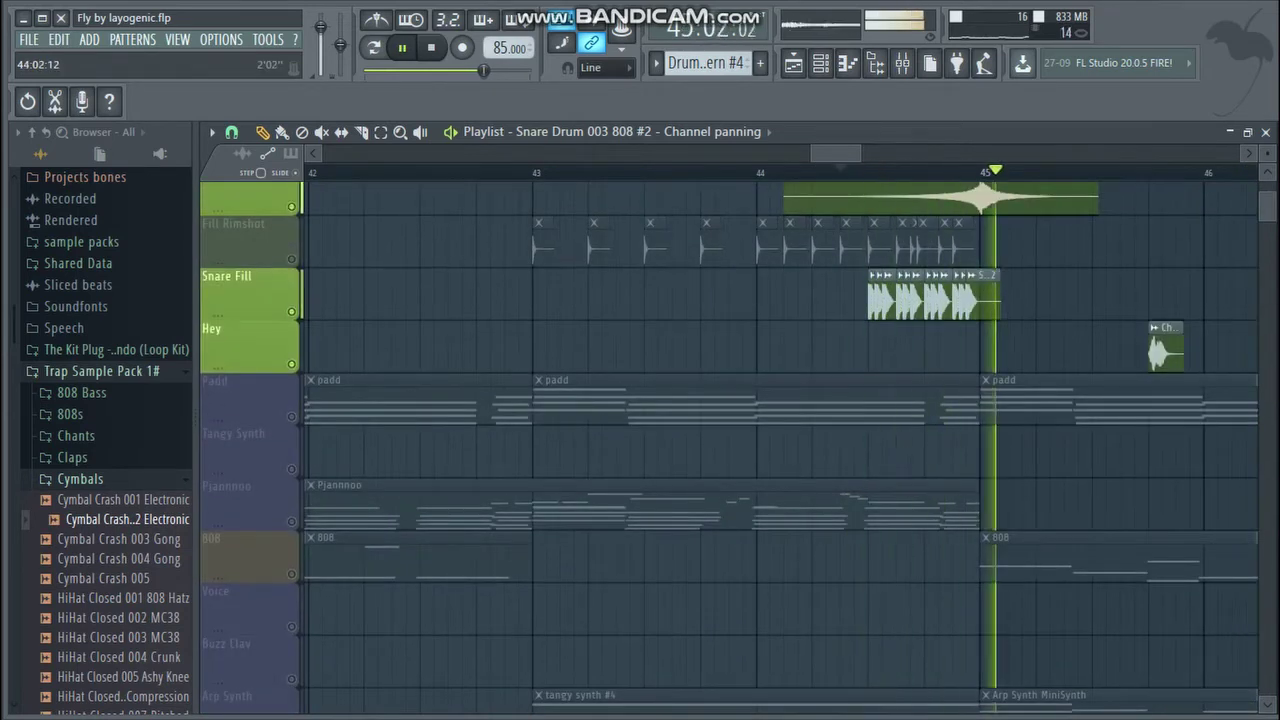
{"action": "key", "text": "space"}
{"action": "scroll", "coordinate": [245, 480], "scroll_direction": "down", "scroll_amount": 10}
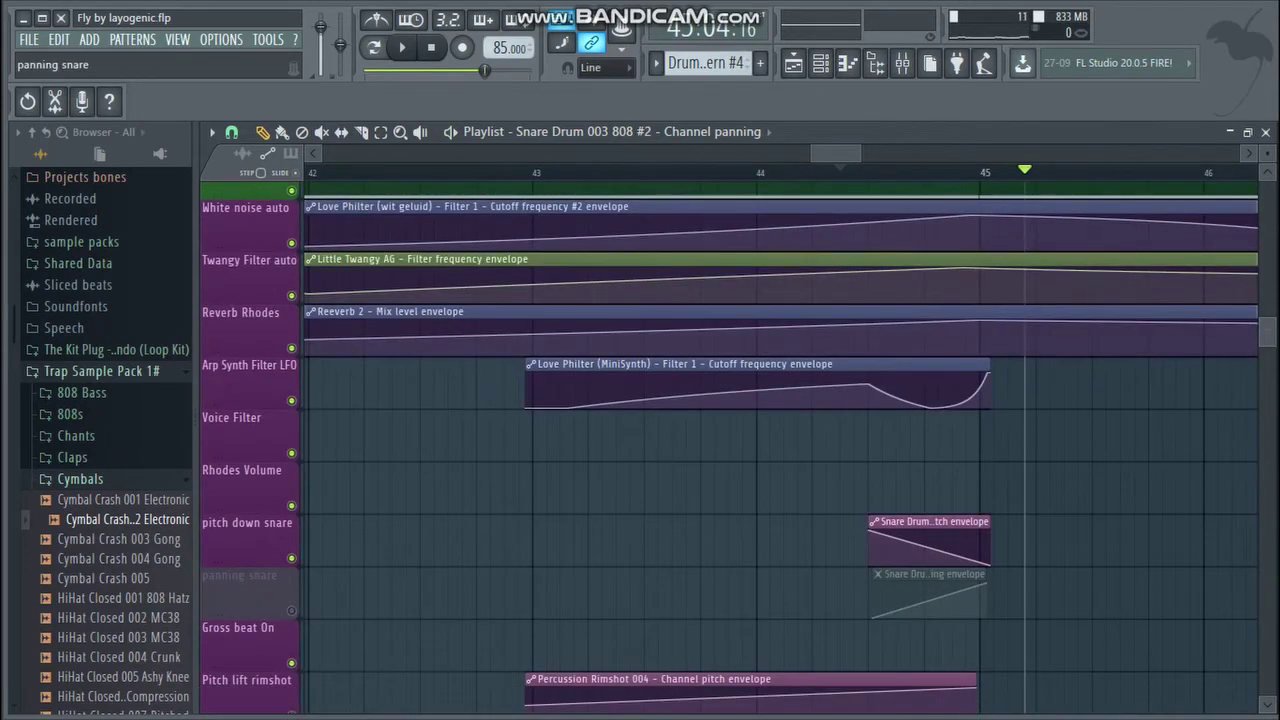
{"action": "left_click", "coordinate": [291, 610]}
{"action": "scroll", "coordinate": [730, 448], "scroll_direction": "up", "scroll_amount": 15}
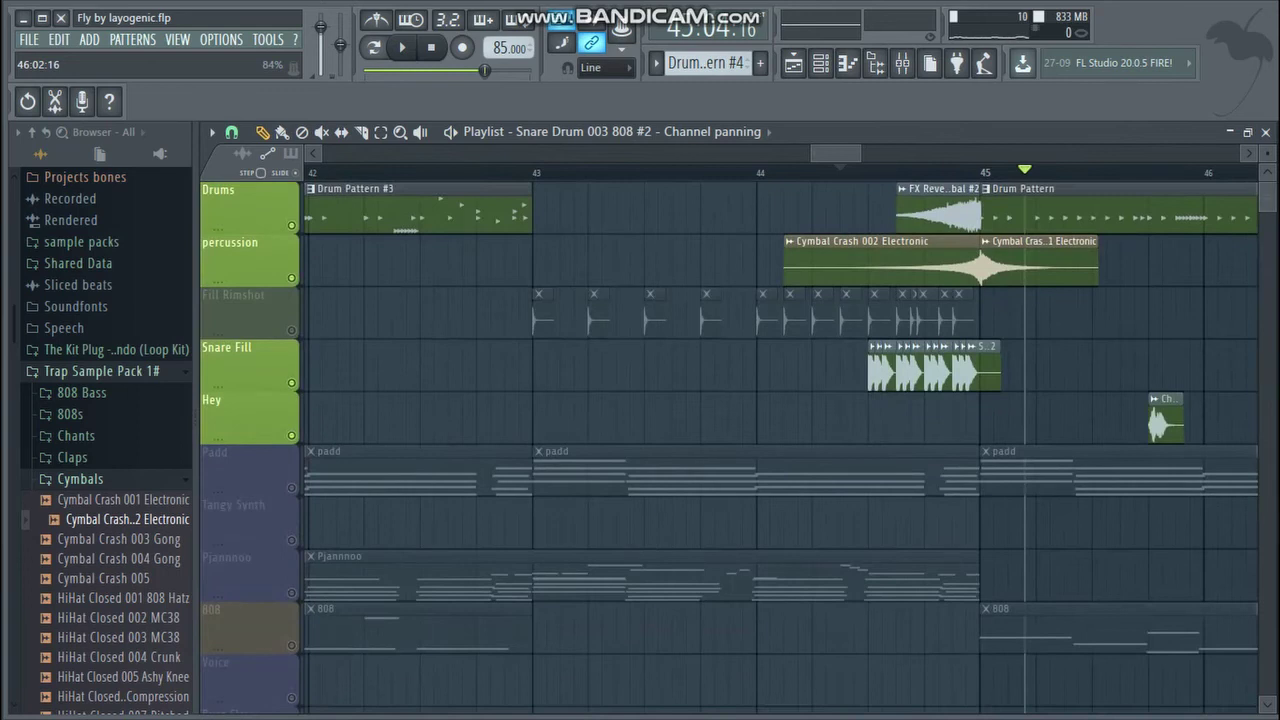
- Review the drum clips across the arrangement and mute the Hey, Snare Fill, Fill Rimshot, percussion and Drums tracks
{"action": "scroll", "coordinate": [780, 448], "scroll_direction": "right", "scroll_amount": 6}
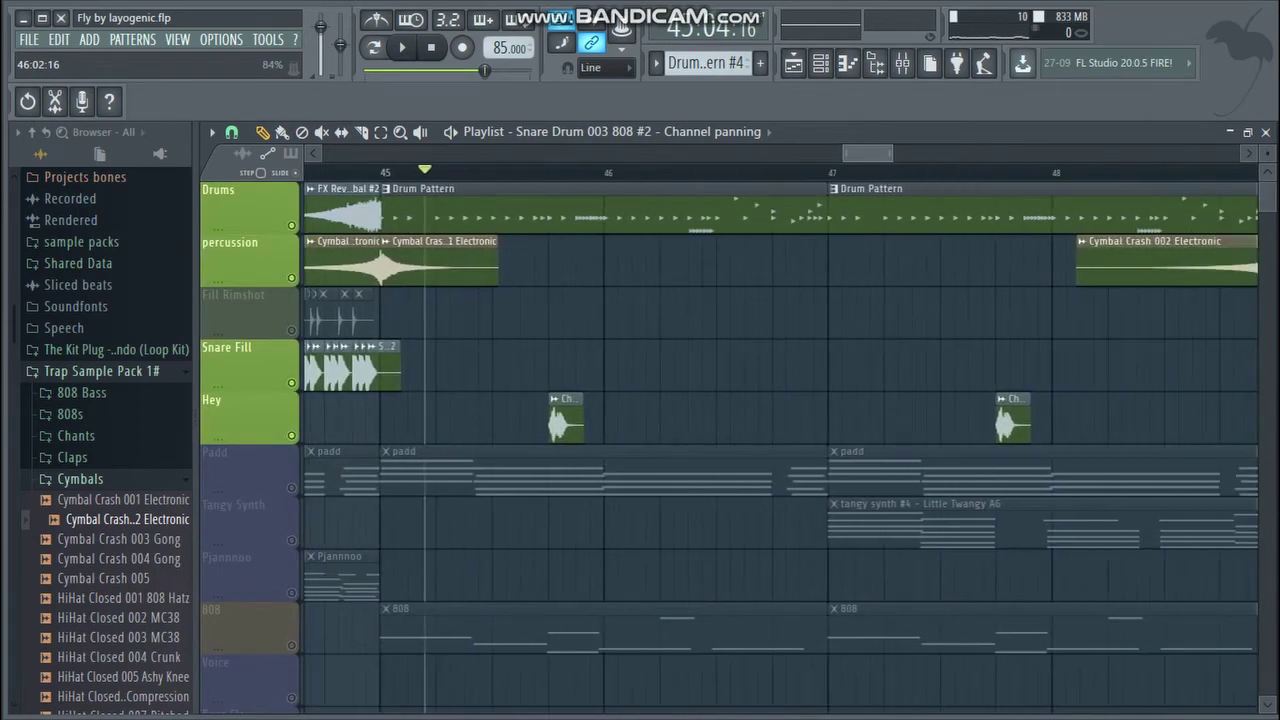
{"action": "left_click_drag", "start_coordinate": [867, 152], "coordinate": [844, 152]}
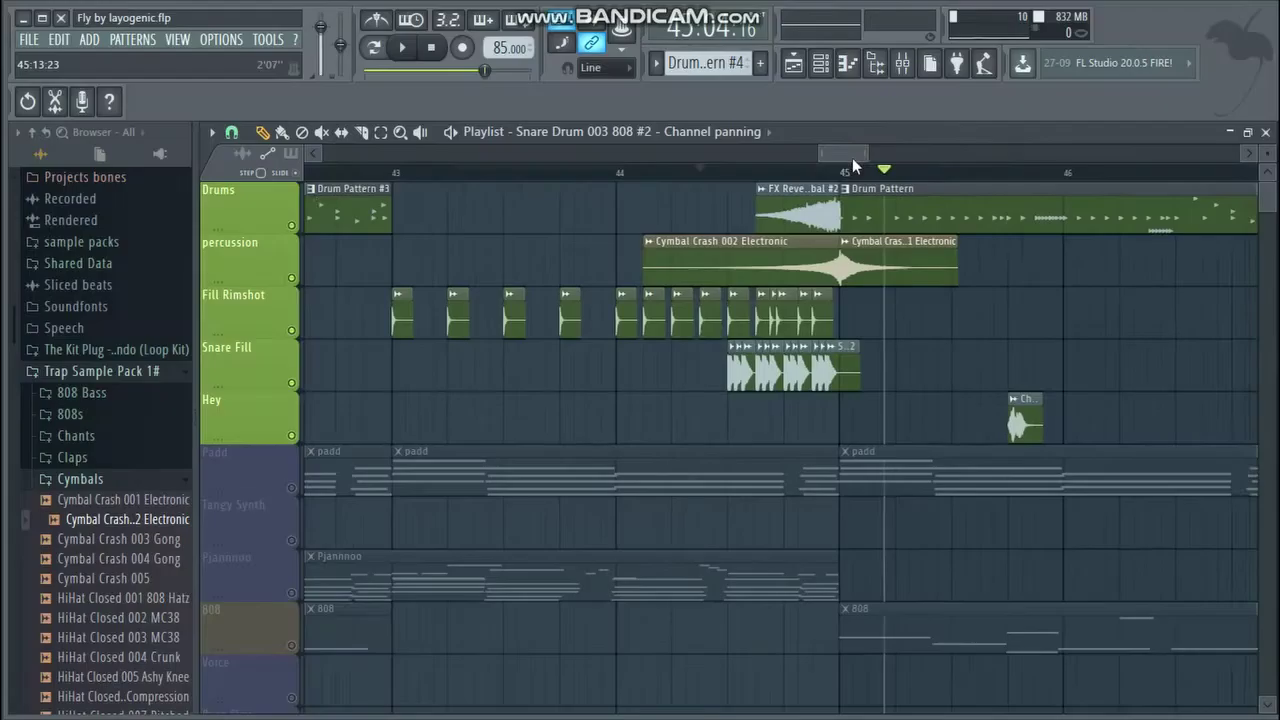
{"action": "left_click_drag", "start_coordinate": [844, 153], "coordinate": [576, 158]}
{"action": "left_click_drag", "start_coordinate": [651, 148], "coordinate": [1053, 114]}
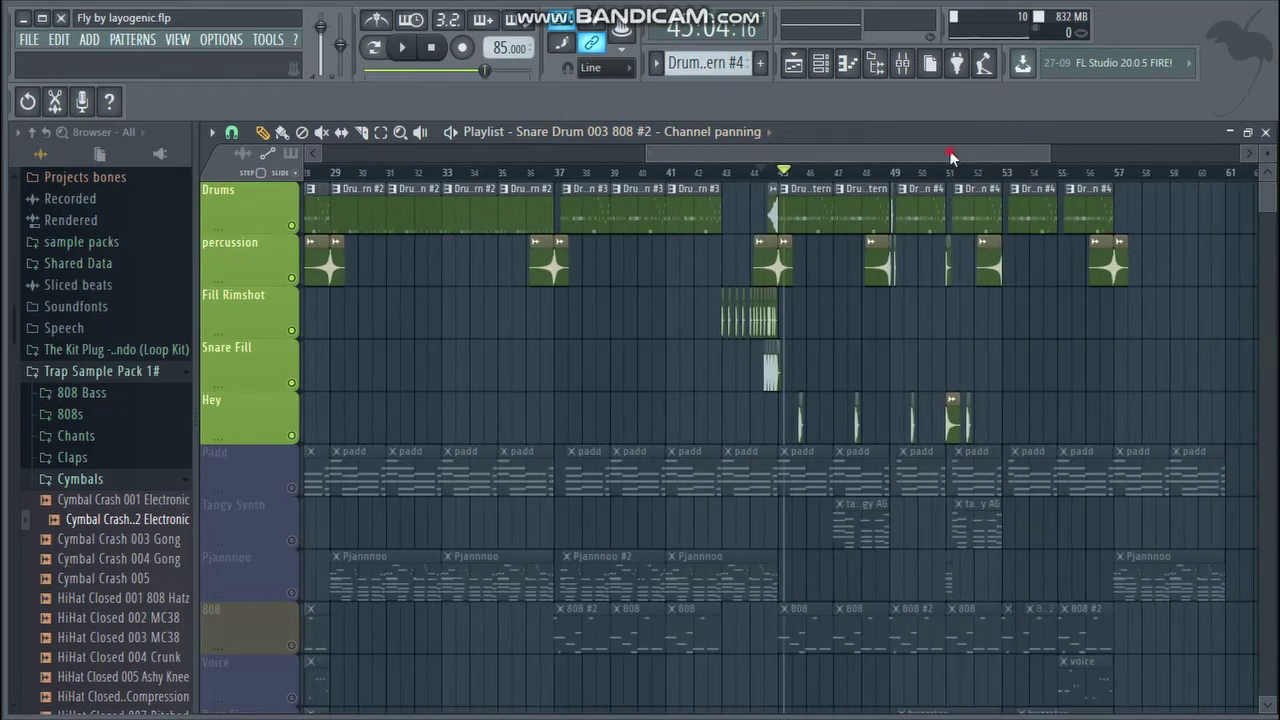
{"action": "left_click_drag", "start_coordinate": [951, 157], "coordinate": [870, 152]}
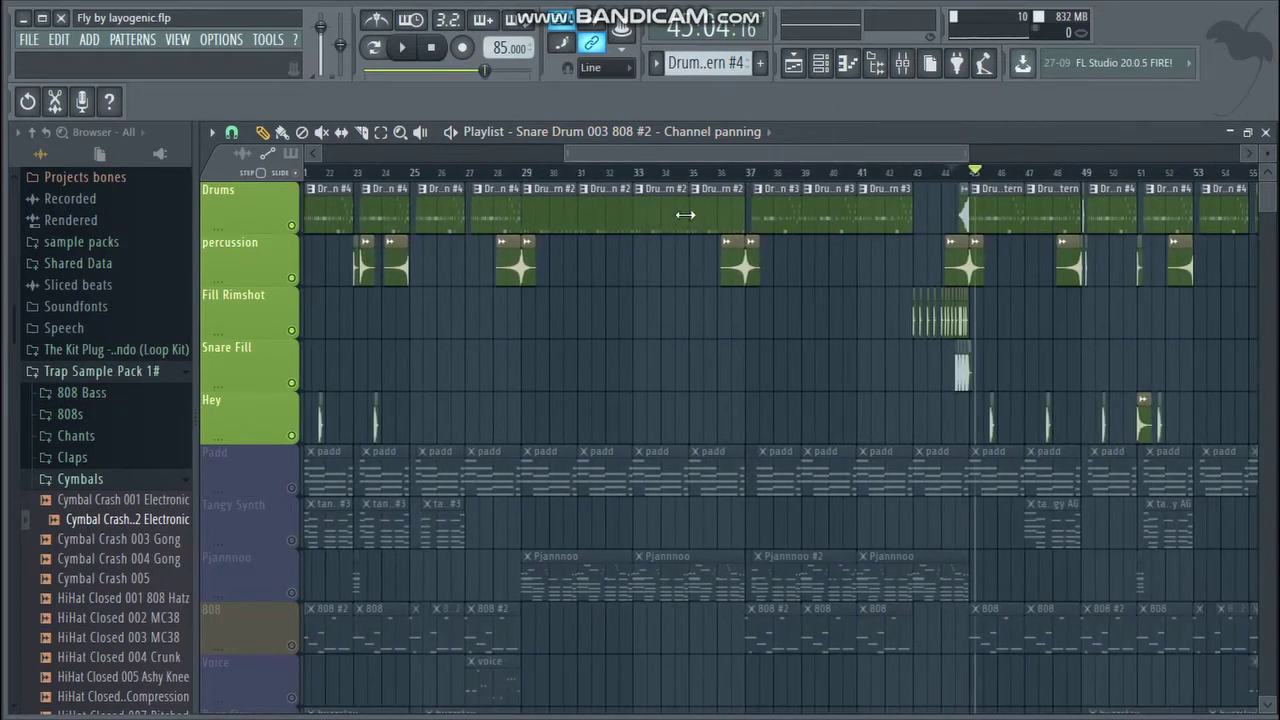
{"action": "left_click", "coordinate": [291, 435]}
{"action": "left_click", "coordinate": [291, 383]}
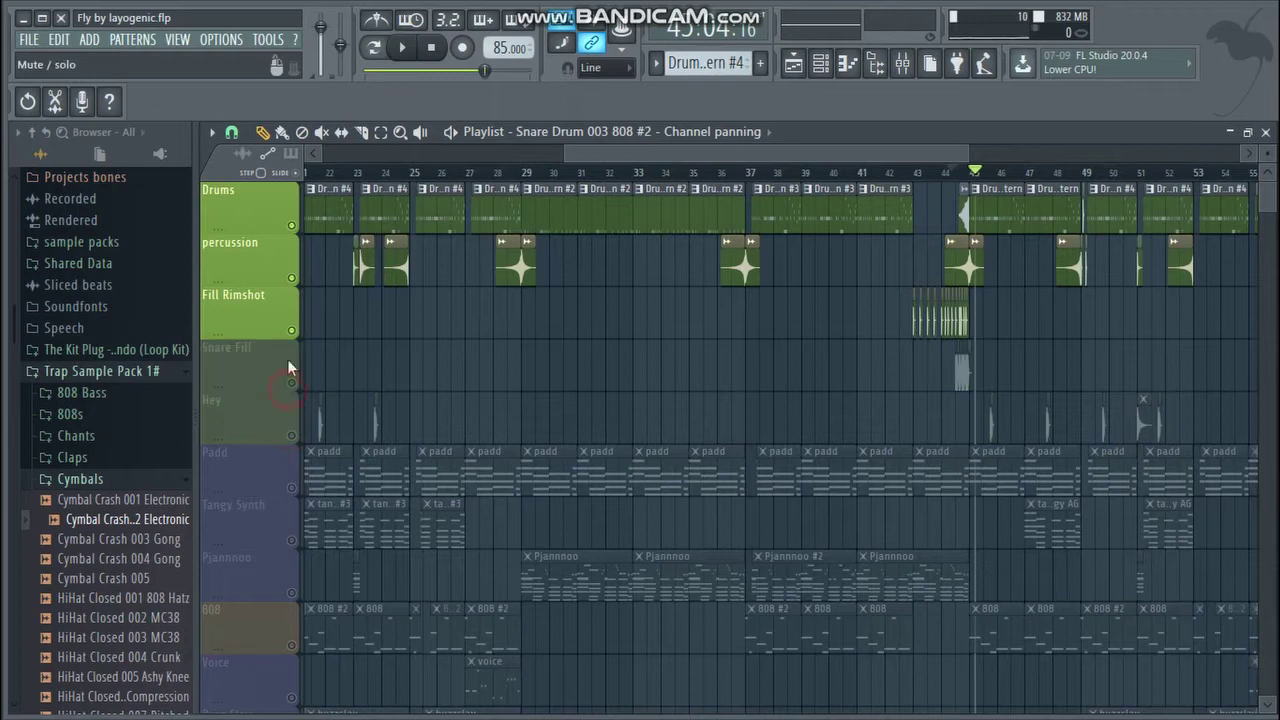
{"action": "left_click", "coordinate": [291, 331]}
{"action": "left_click", "coordinate": [291, 278]}
{"action": "left_click", "coordinate": [291, 225]}
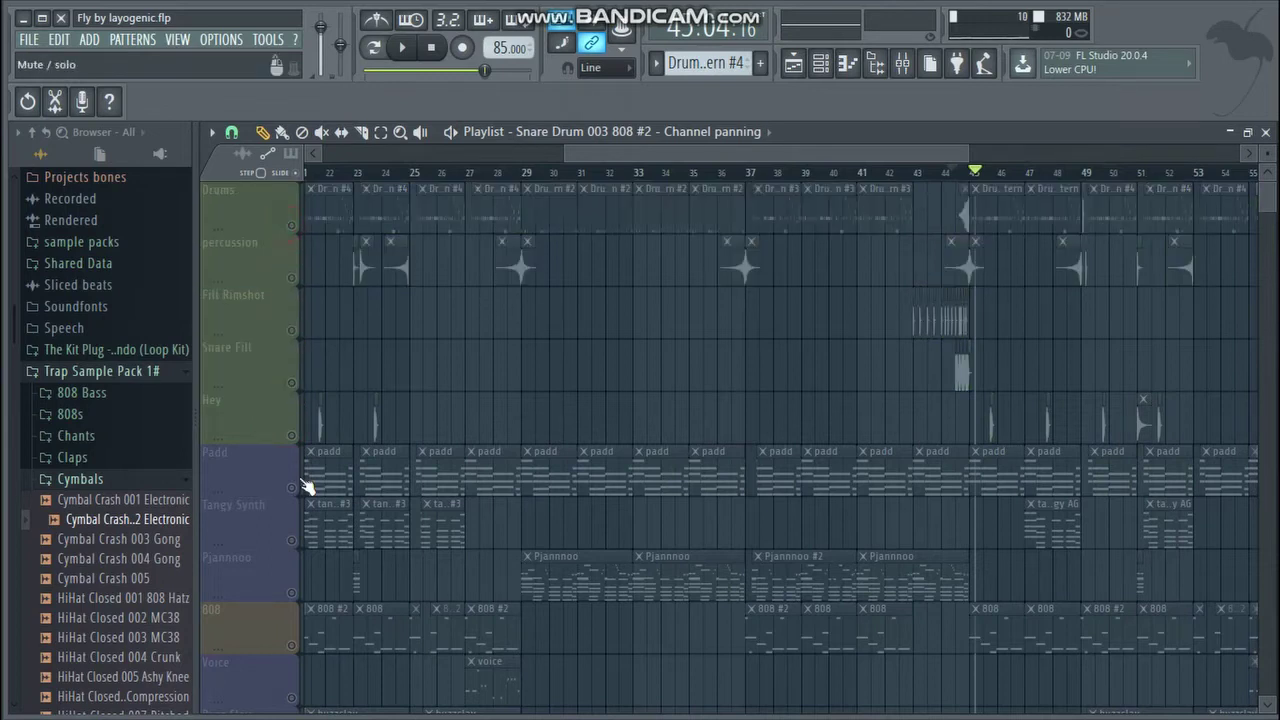
- Unmute the Padd, Tangy Synth, Pjannnoo, 808 and Voice tracks in the playlist
{"action": "left_click", "coordinate": [291, 487]}
{"action": "left_click", "coordinate": [291, 540]}
{"action": "left_click", "coordinate": [291, 592]}
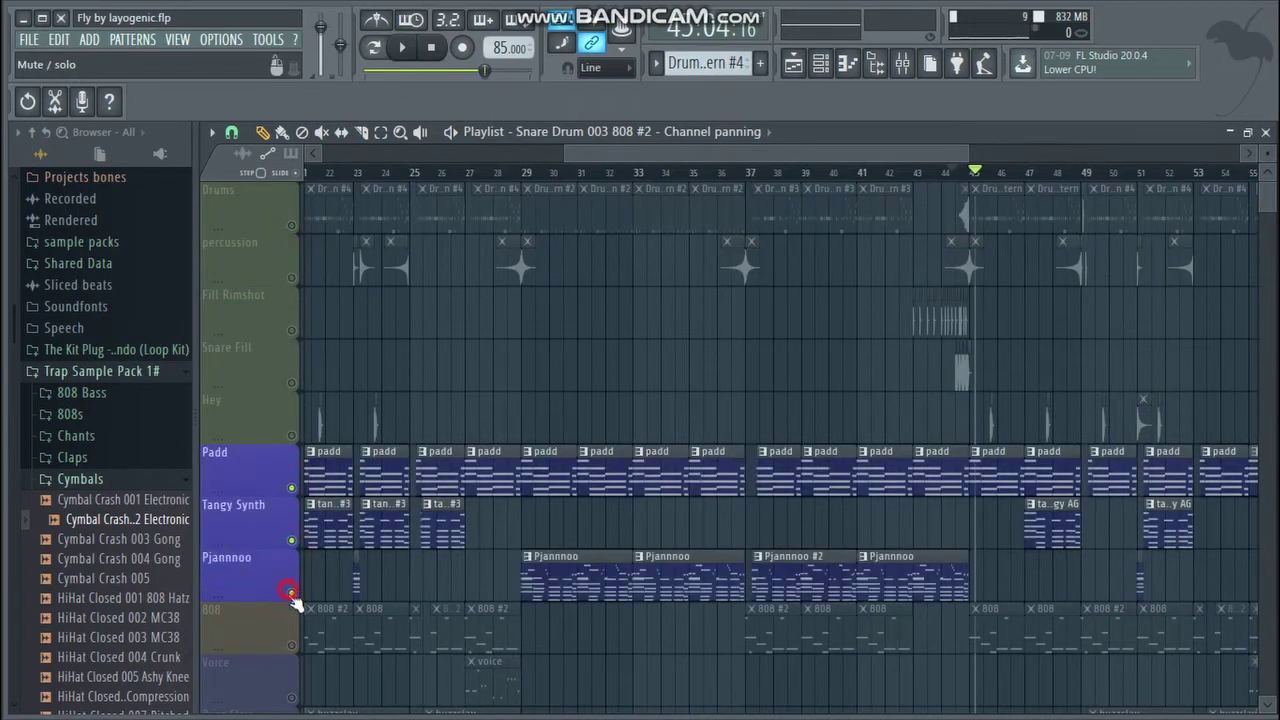
{"action": "left_click", "coordinate": [291, 645]}
{"action": "left_click", "coordinate": [291, 698]}
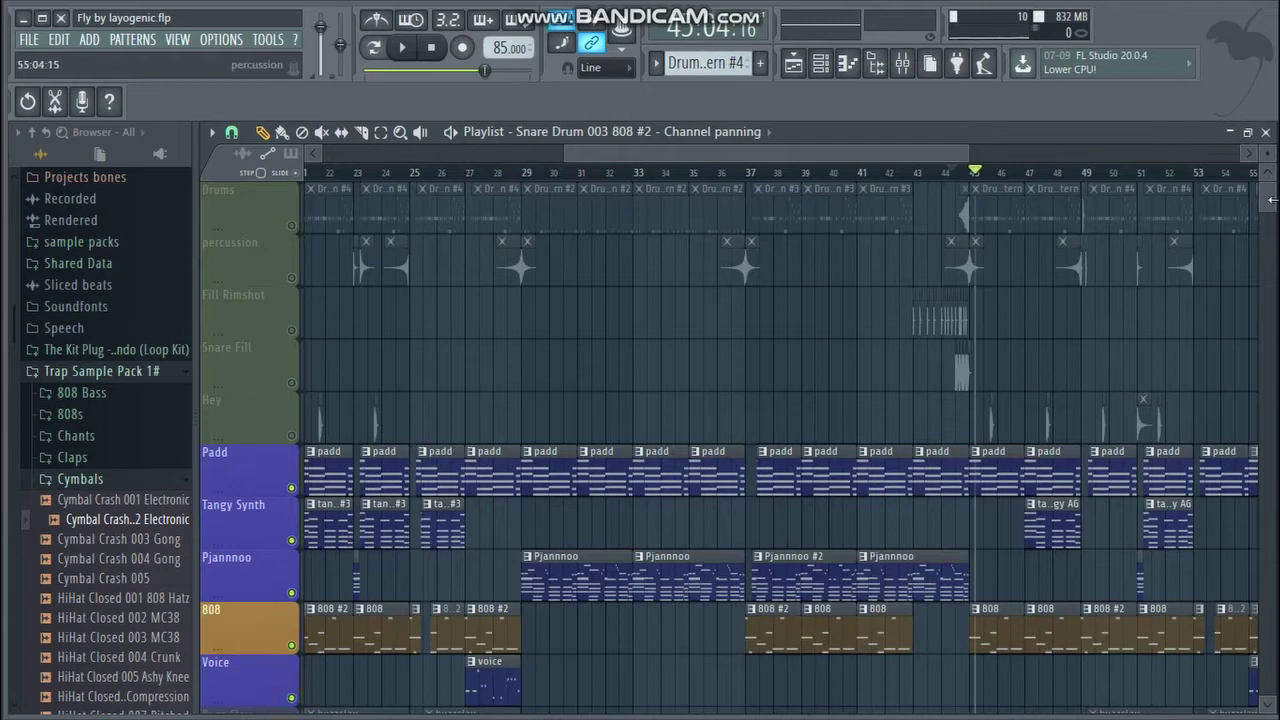
- Unmute the Buzz Clav and Arp Synth tracks in the playlist
{"action": "left_click_drag", "start_coordinate": [1266, 236], "coordinate": [1266, 258]}
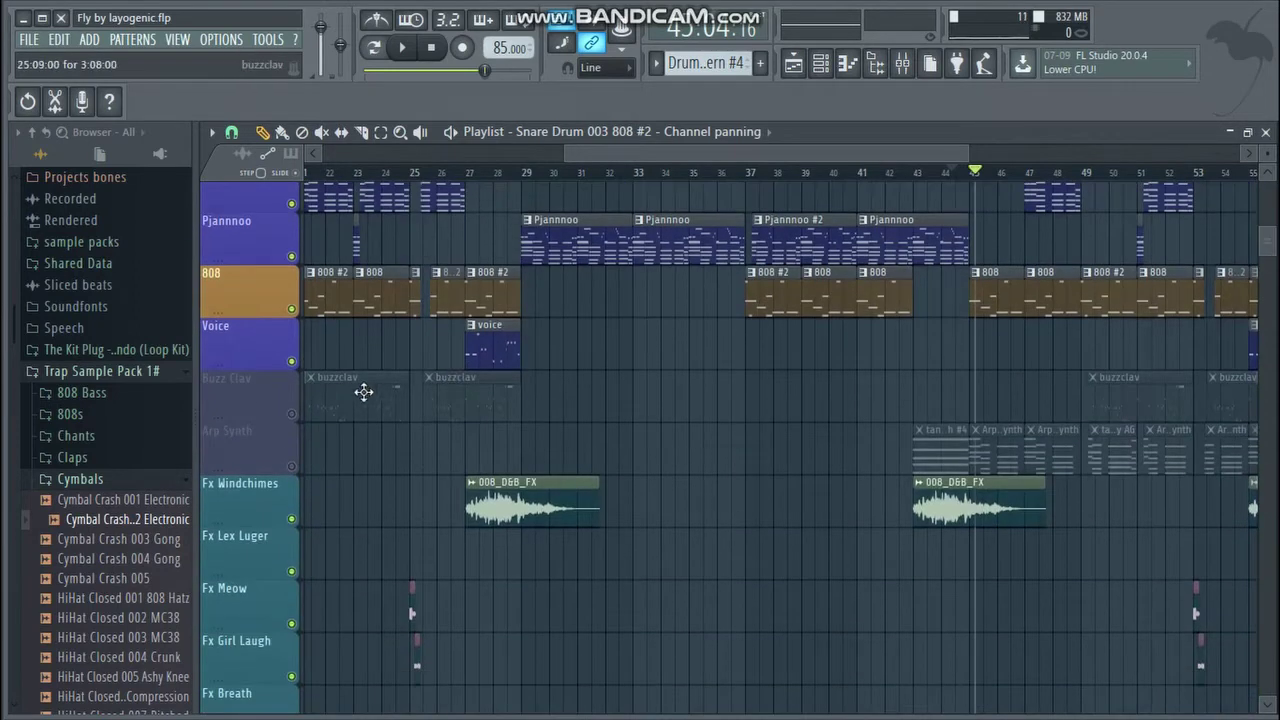
{"action": "left_click", "coordinate": [291, 413]}
{"action": "left_click", "coordinate": [291, 466]}
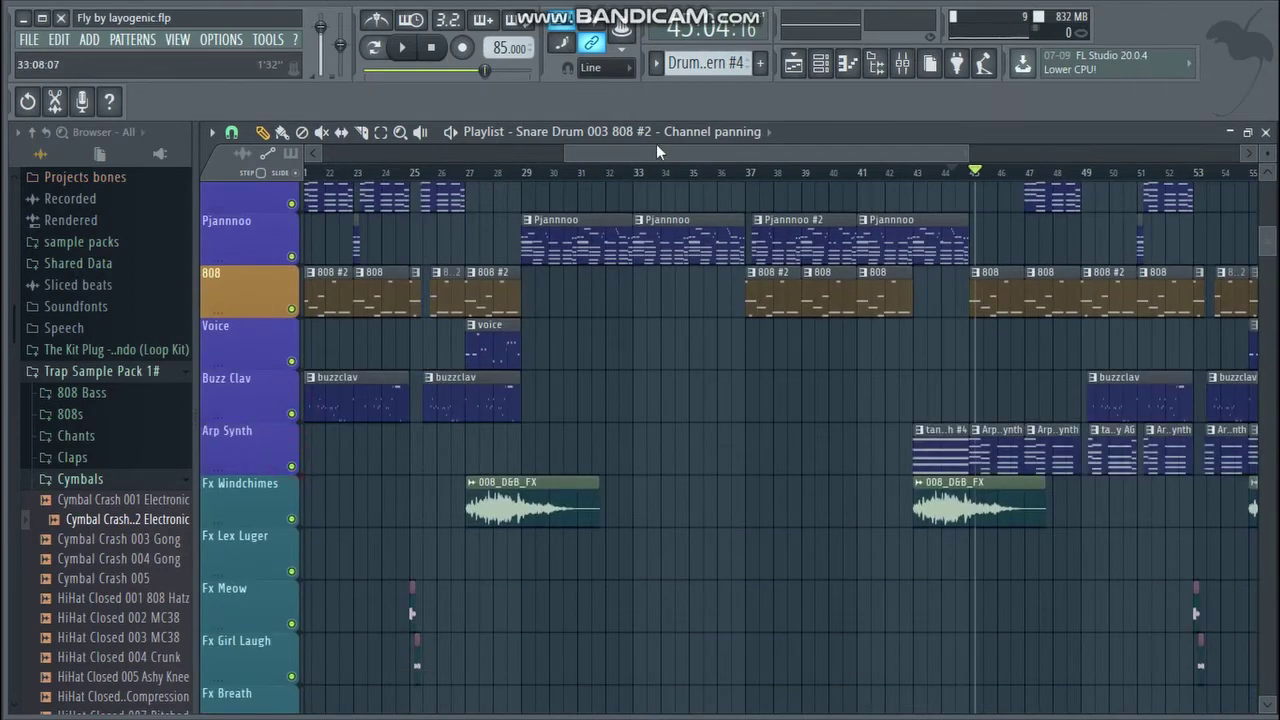
- Play the melodic tracks from just before bar 43 to bar 49, muting the Fx Windchimes track during playback
{"action": "left_click_drag", "start_coordinate": [656, 148], "coordinate": [767, 150]}
{"action": "scroll", "coordinate": [1266, 225], "scroll_direction": "up", "scroll_amount": 2}
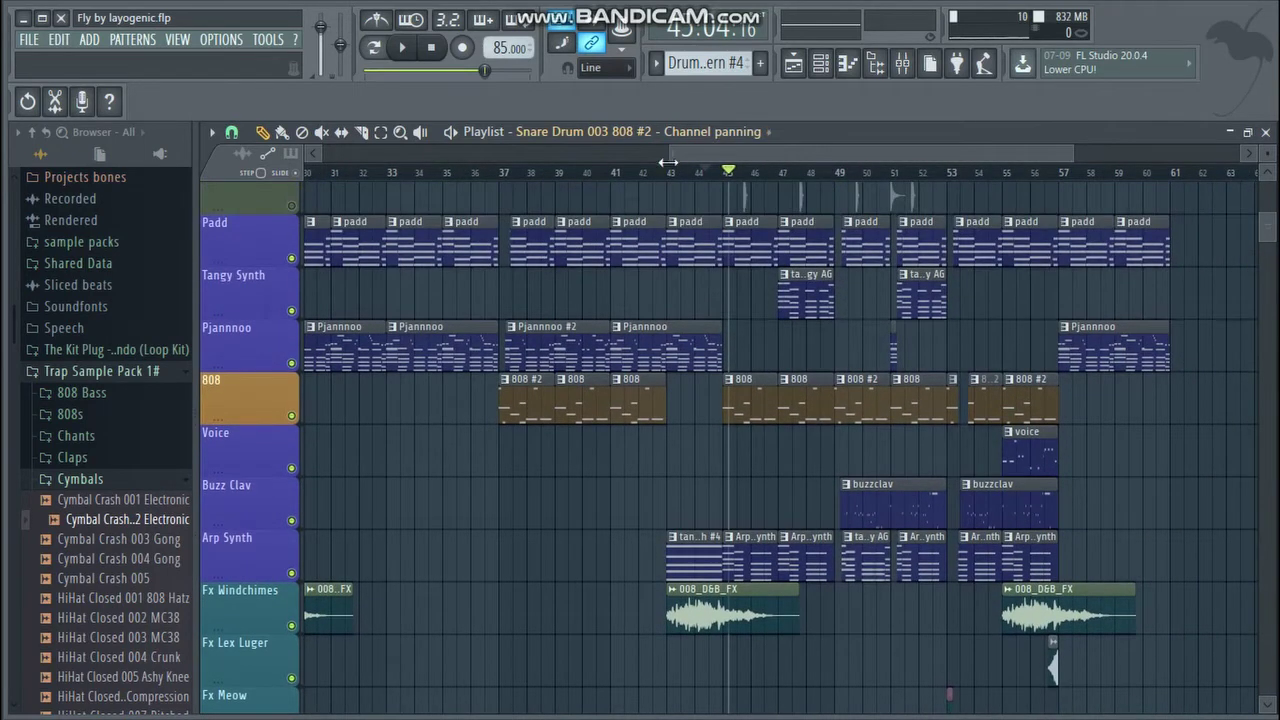
{"action": "left_click", "coordinate": [660, 172]}
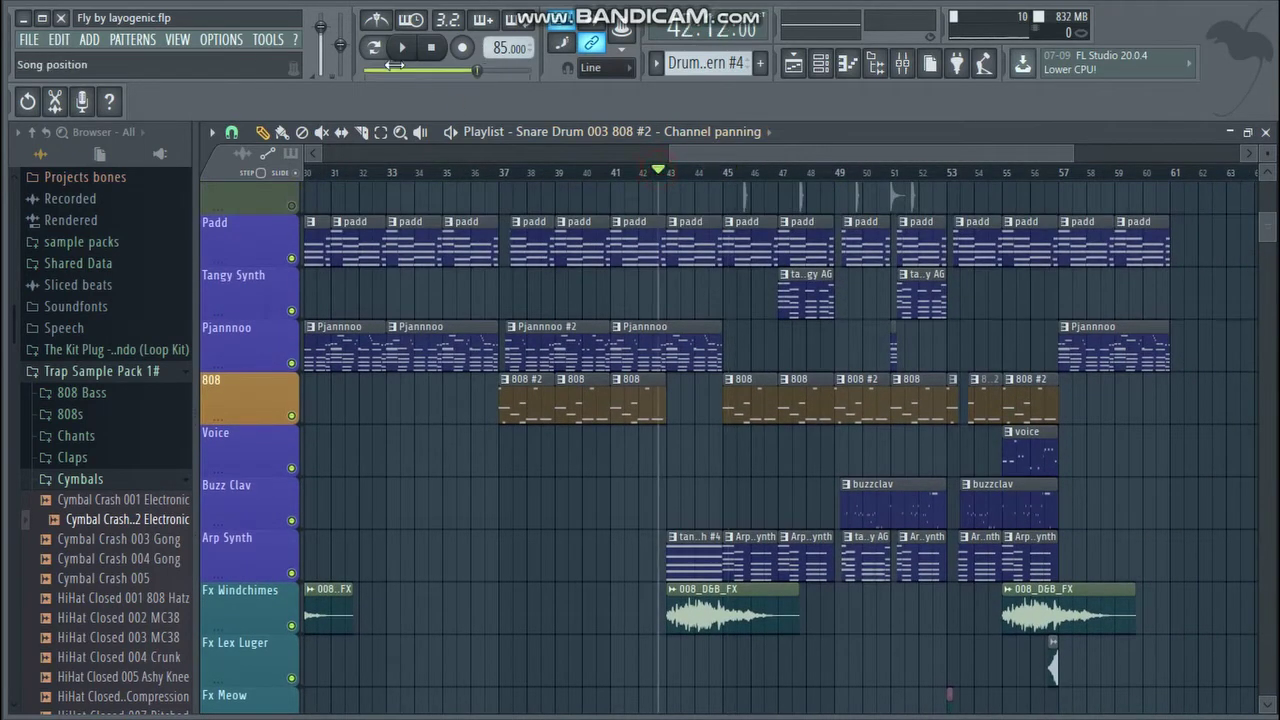
{"action": "left_click", "coordinate": [400, 52]}
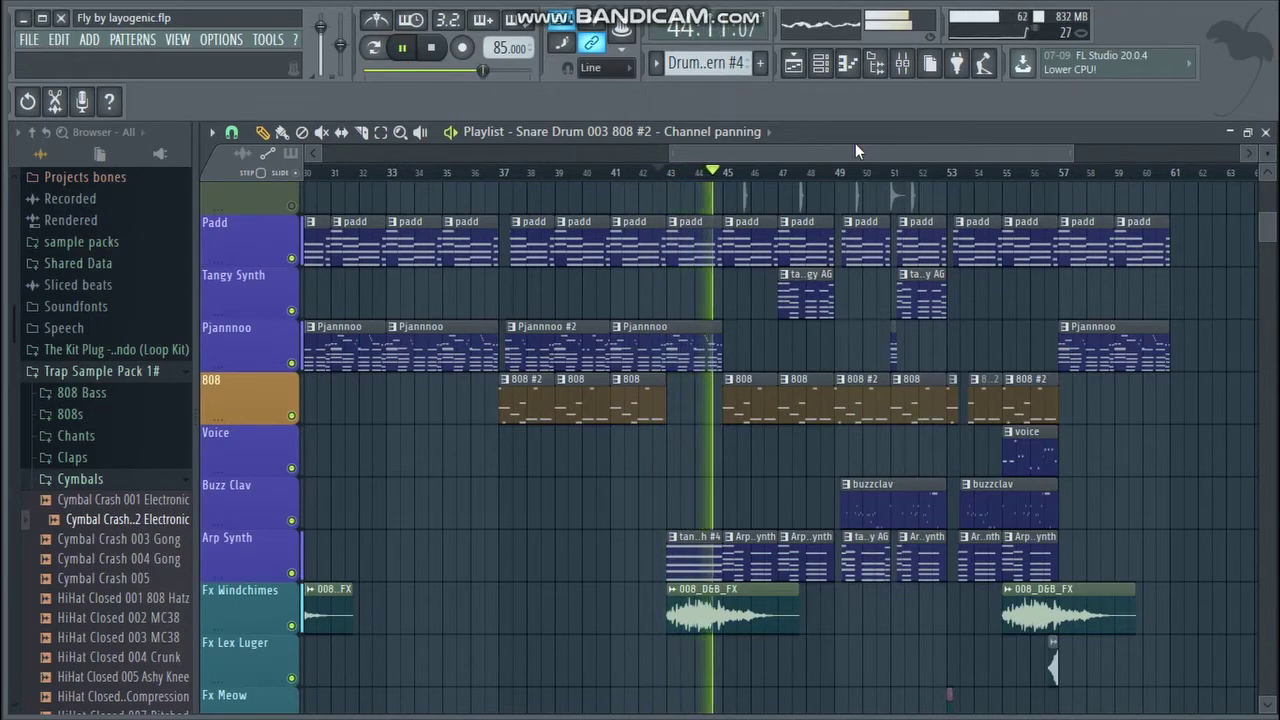
{"action": "left_click", "coordinate": [291, 625]}
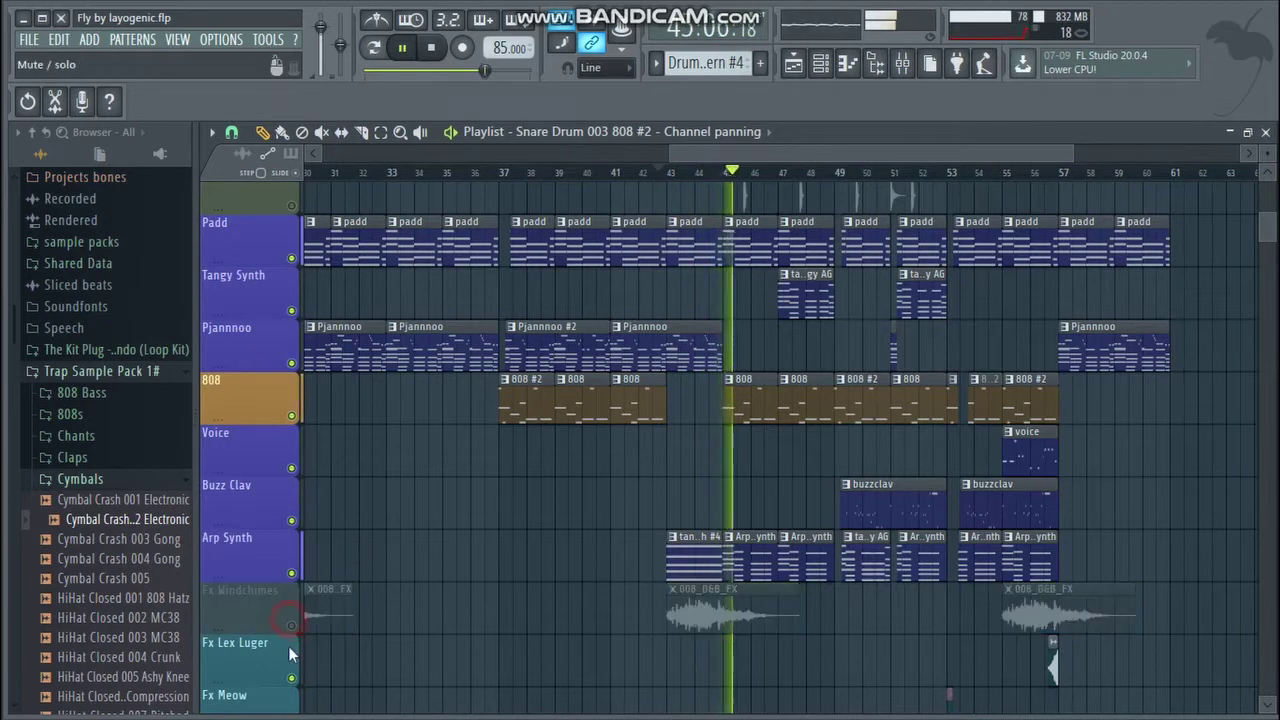
{"action": "left_click", "coordinate": [1269, 221]}
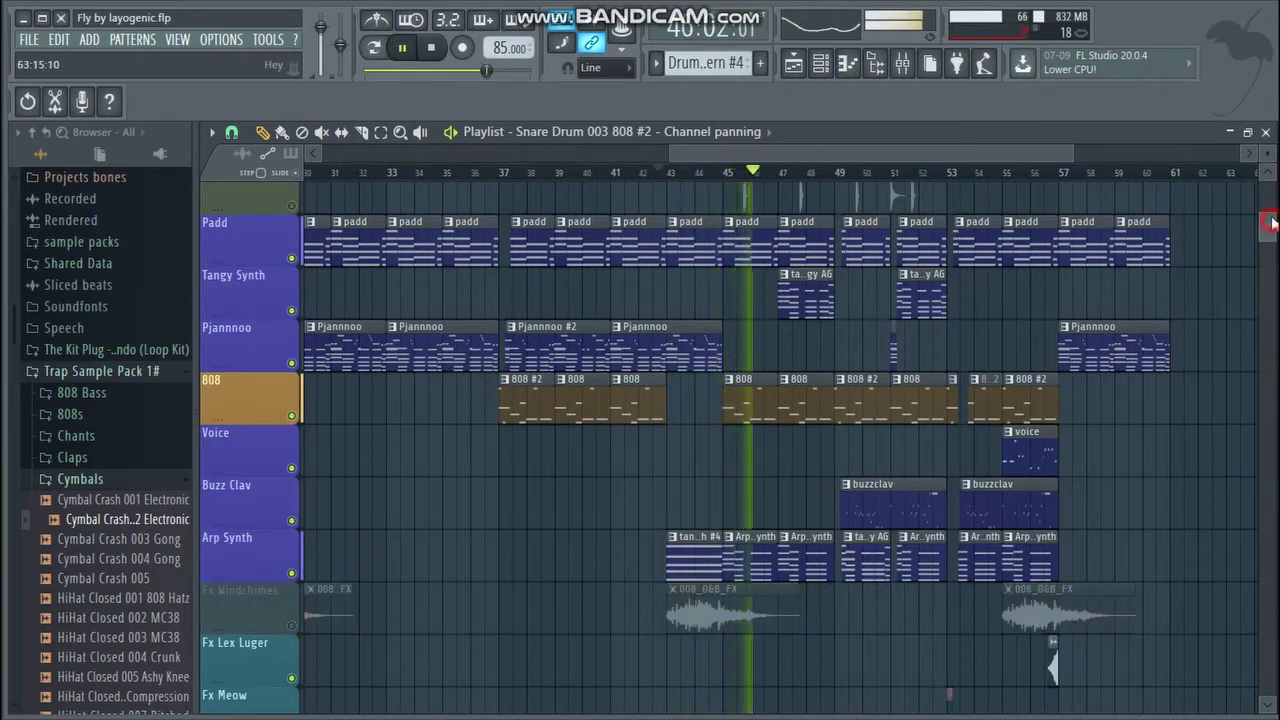
{"action": "left_click_drag", "start_coordinate": [1270, 220], "coordinate": [1270, 218]}
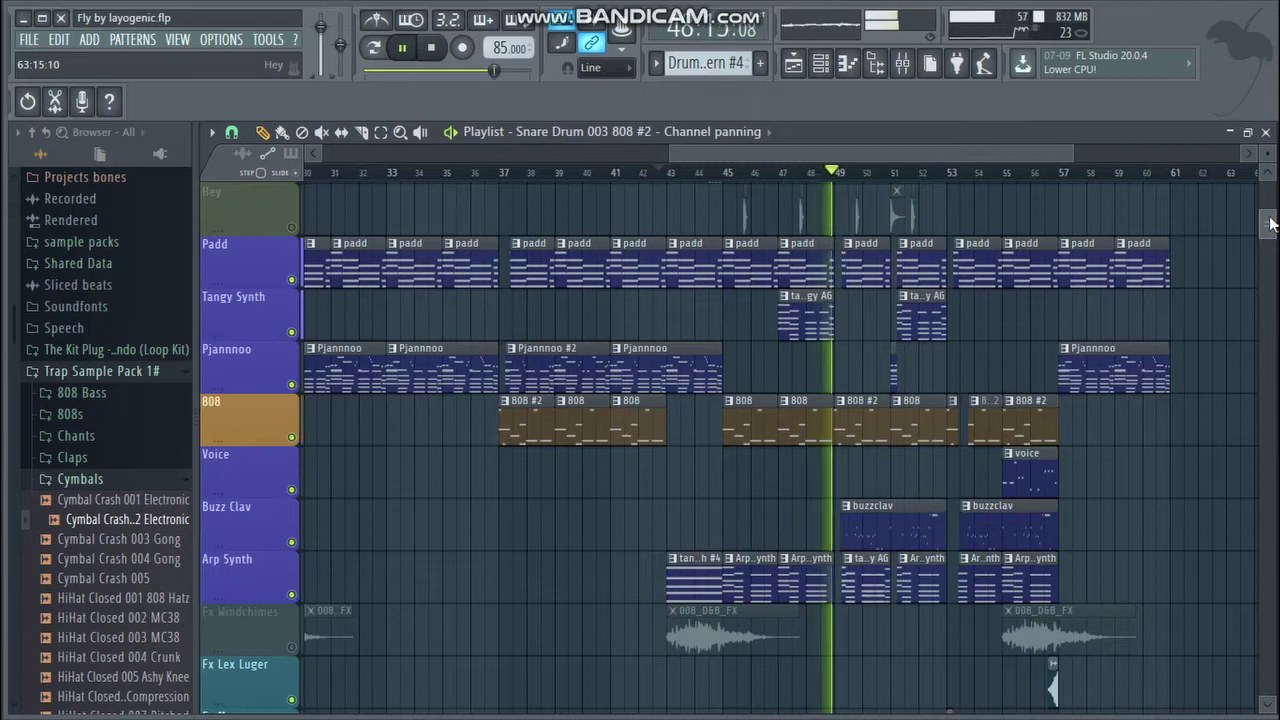
{"action": "left_click", "coordinate": [402, 47]}
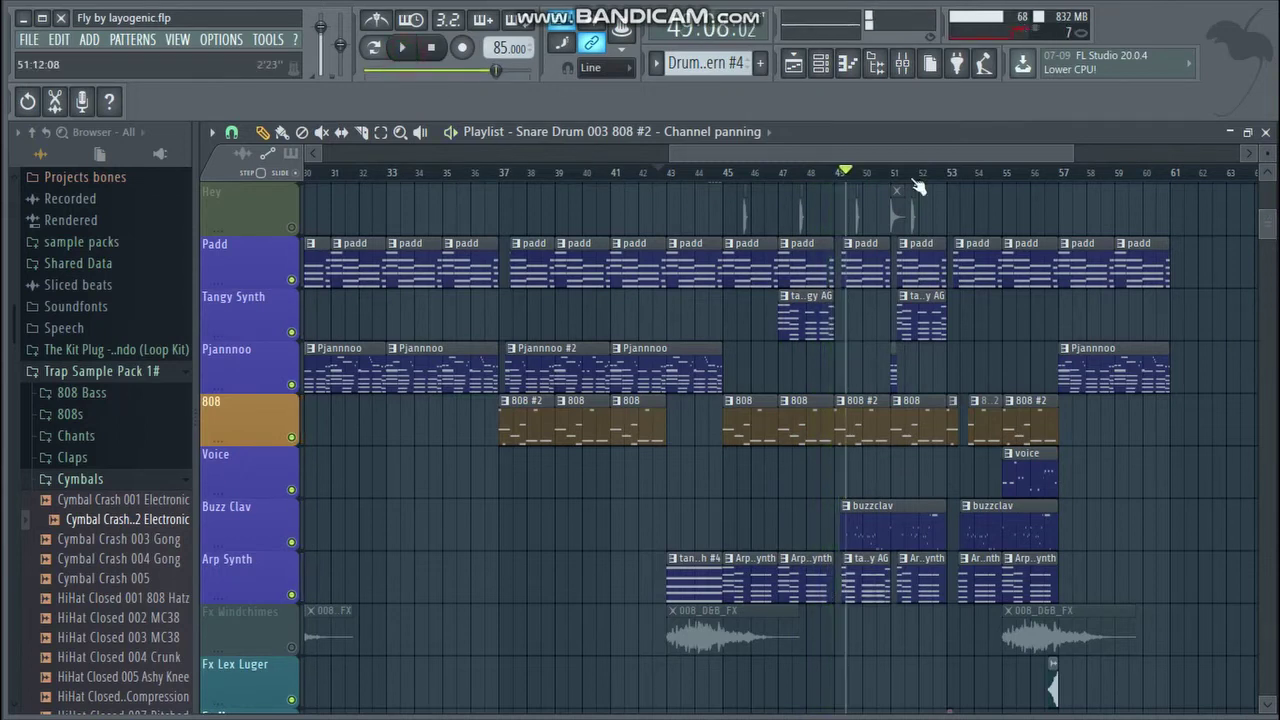
- Examine the padd clip's full chord progression in the piano roll and play it in pattern mode
{"action": "double_click", "coordinate": [807, 259]}
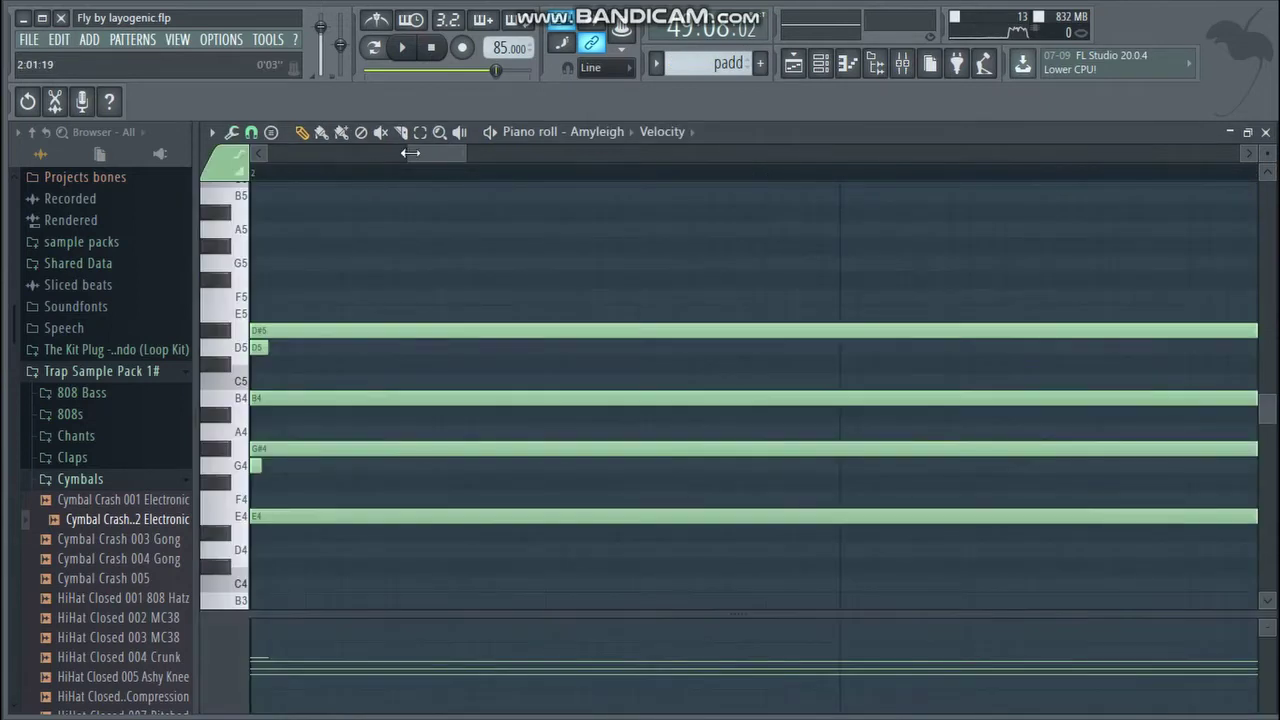
{"action": "left_click_drag", "start_coordinate": [410, 153], "coordinate": [708, 153]}
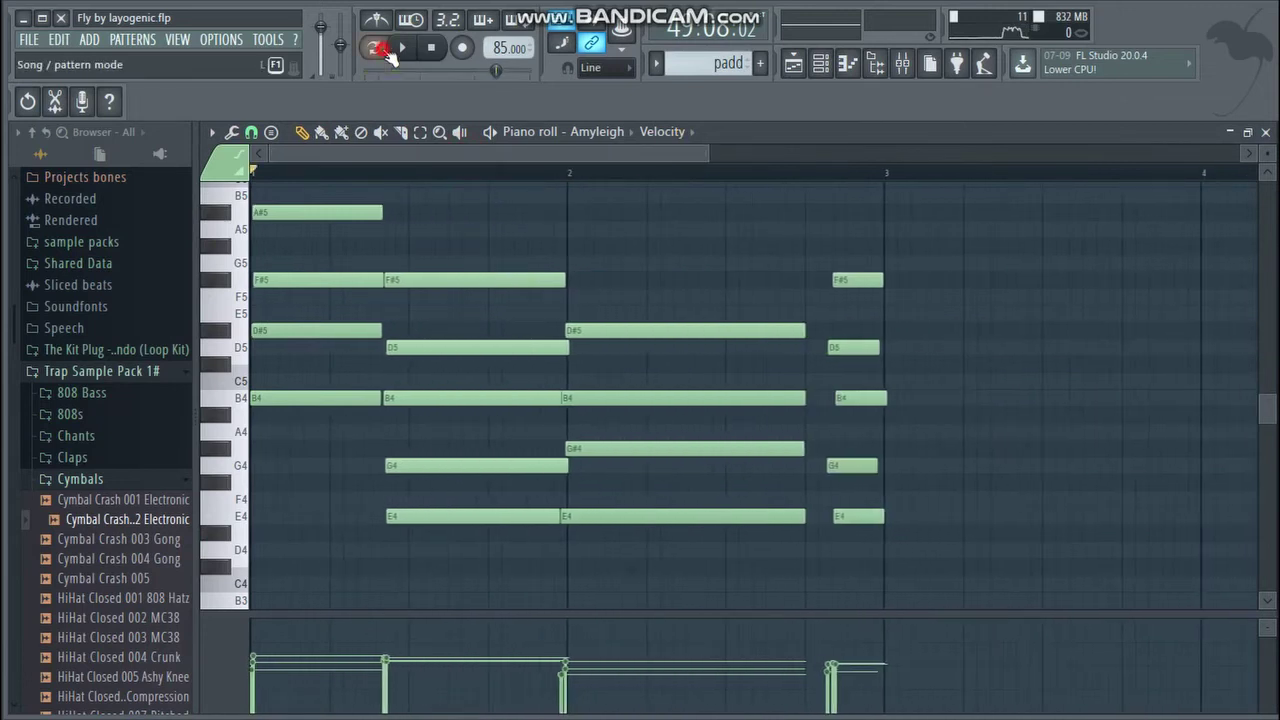
{"action": "left_click", "coordinate": [402, 48]}
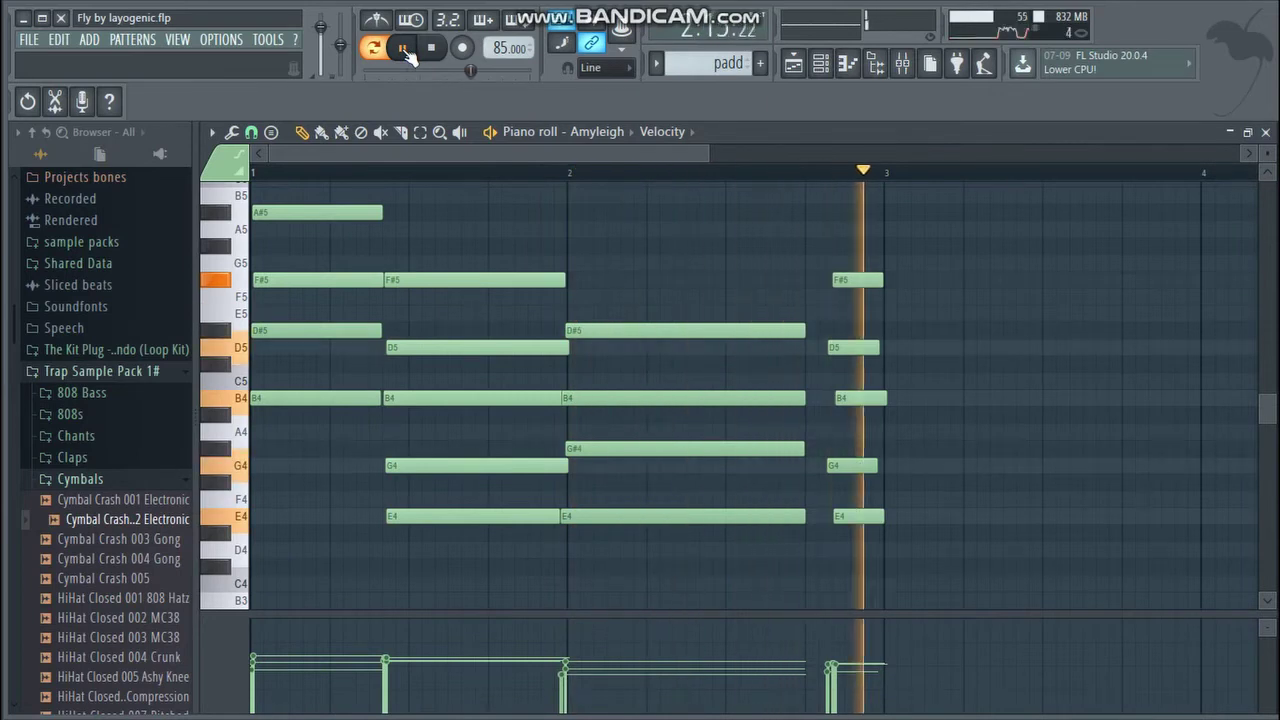
{"action": "left_click", "coordinate": [403, 48]}
{"action": "left_click", "coordinate": [1265, 132]}
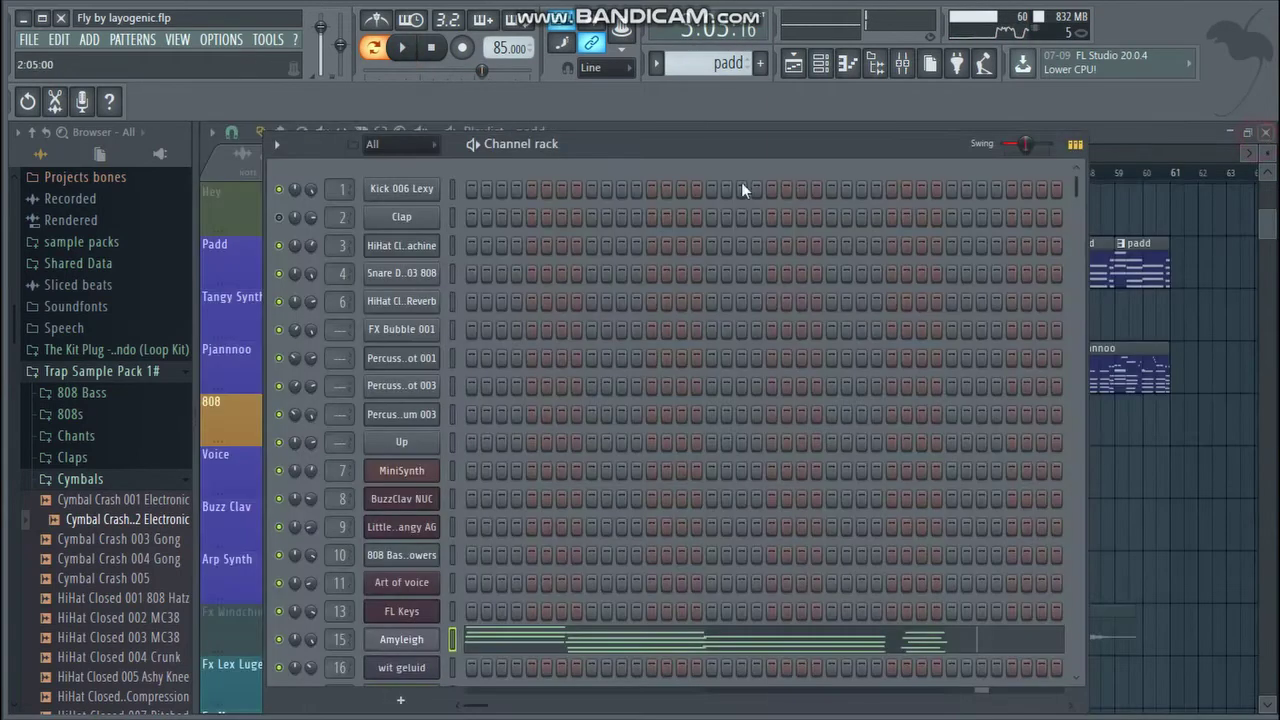
- Find the Amyleigh channel in the channel rack and inspect its instrument settings
{"action": "left_click_drag", "start_coordinate": [1078, 197], "coordinate": [1036, 244]}
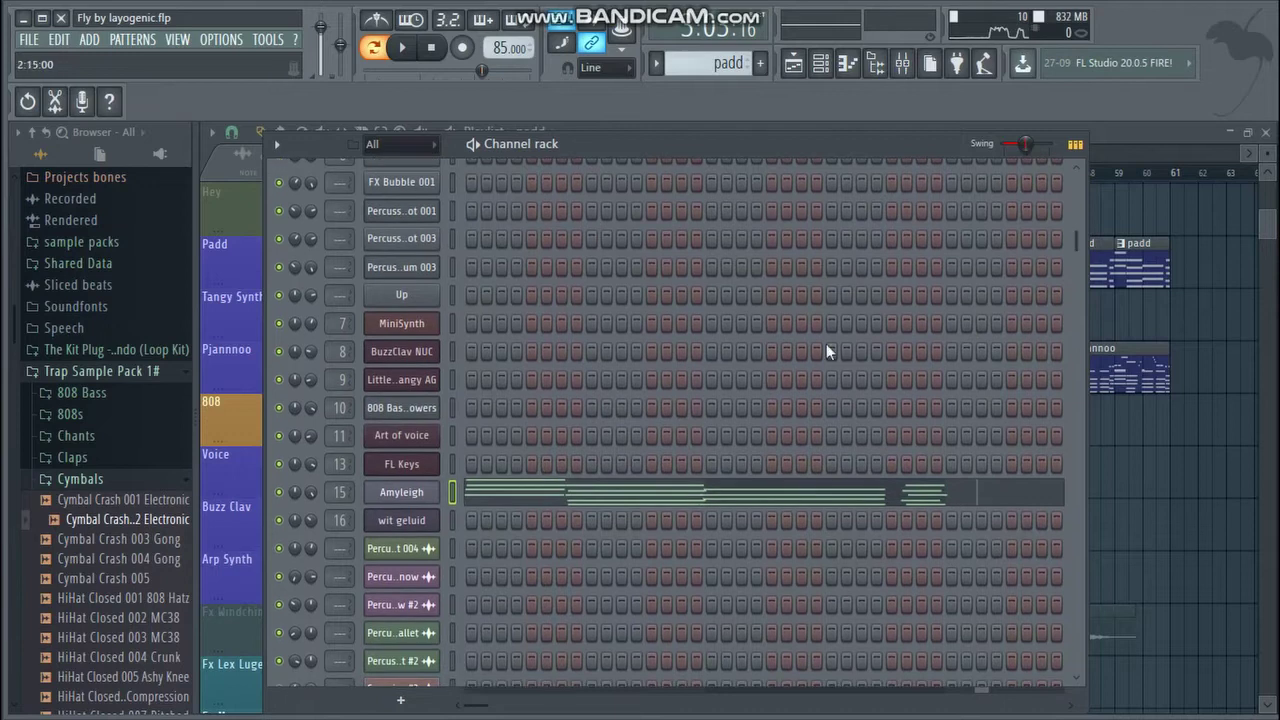
{"action": "left_click", "coordinate": [392, 495]}
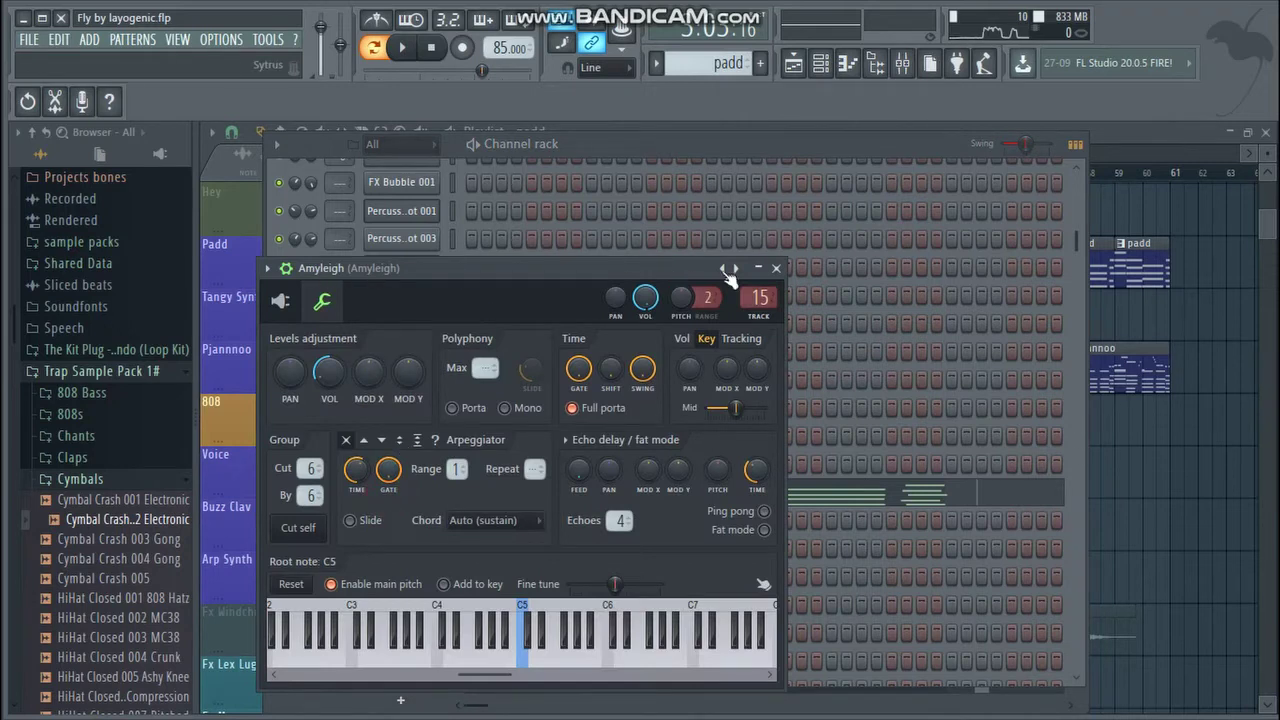
{"action": "left_click", "coordinate": [776, 268]}
{"action": "left_click", "coordinate": [392, 490]}
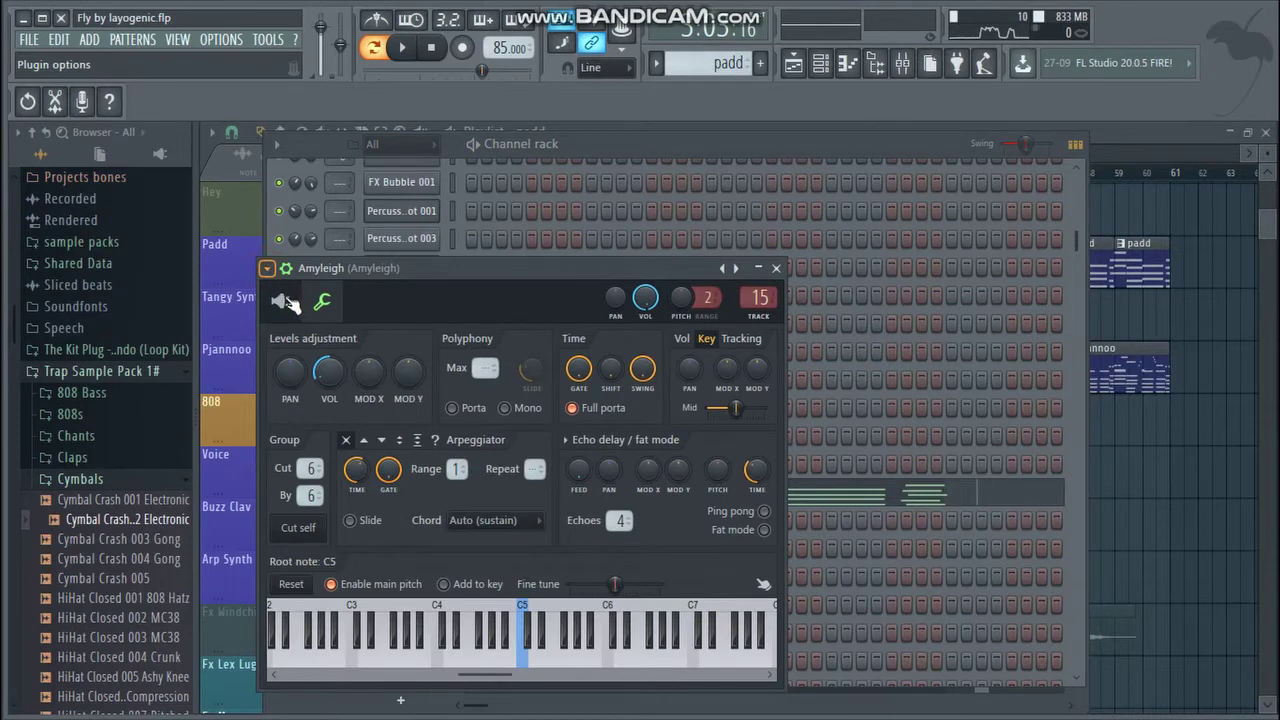
- Browse the chord stamps in the Amyleigh piano roll and compare them with the padd chords
{"action": "key", "text": "F7"}
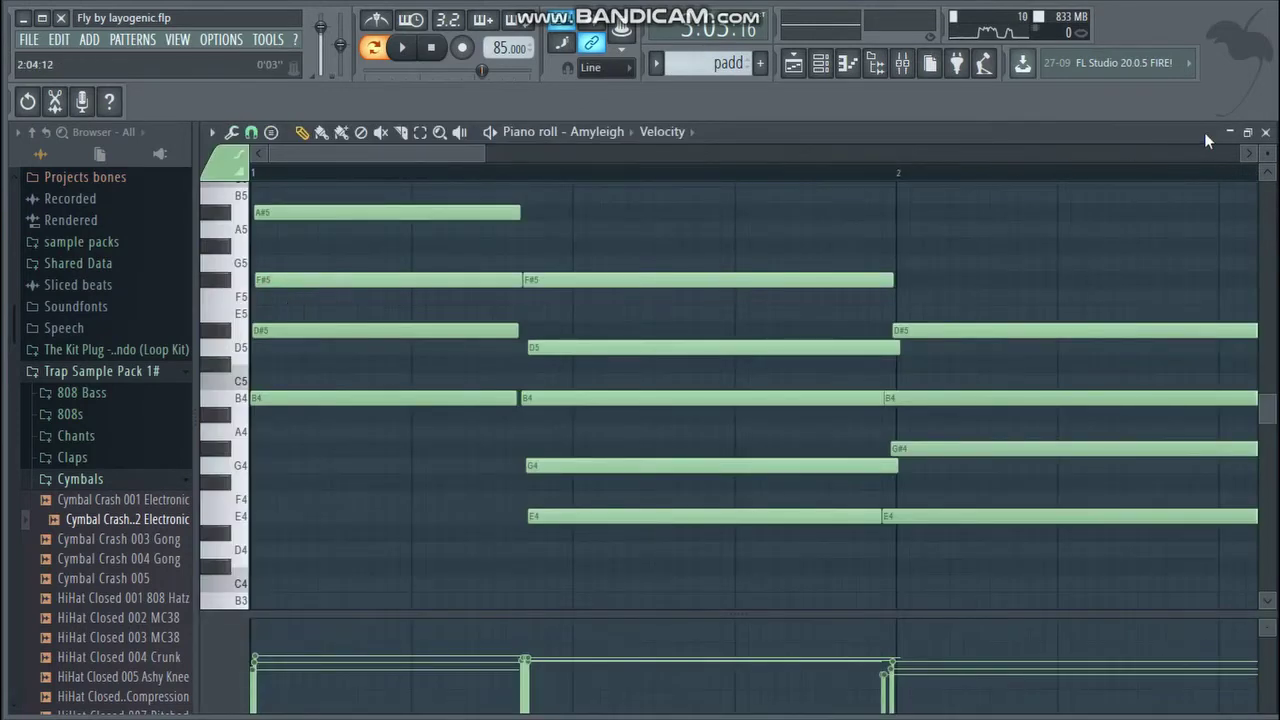
{"action": "left_click_drag", "start_coordinate": [1273, 420], "coordinate": [1272, 406]}
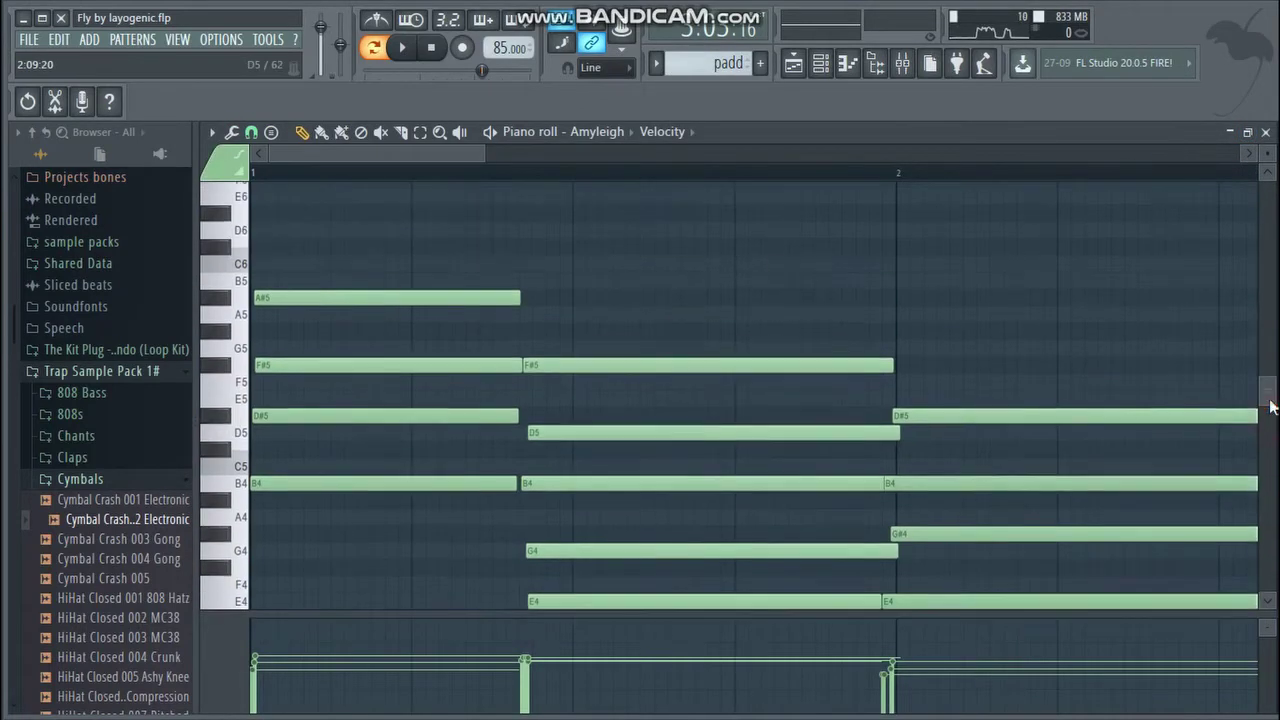
{"action": "left_click", "coordinate": [212, 132]}
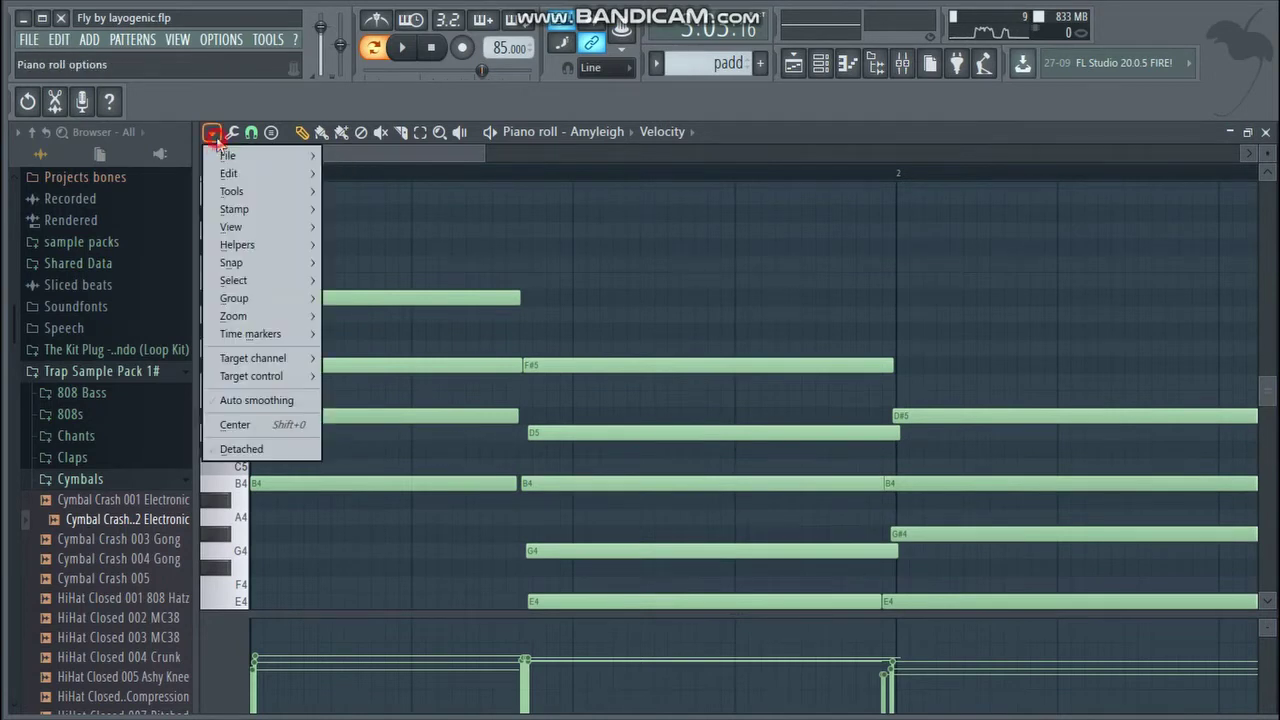
{"action": "mouse_move", "coordinate": [240, 212]}
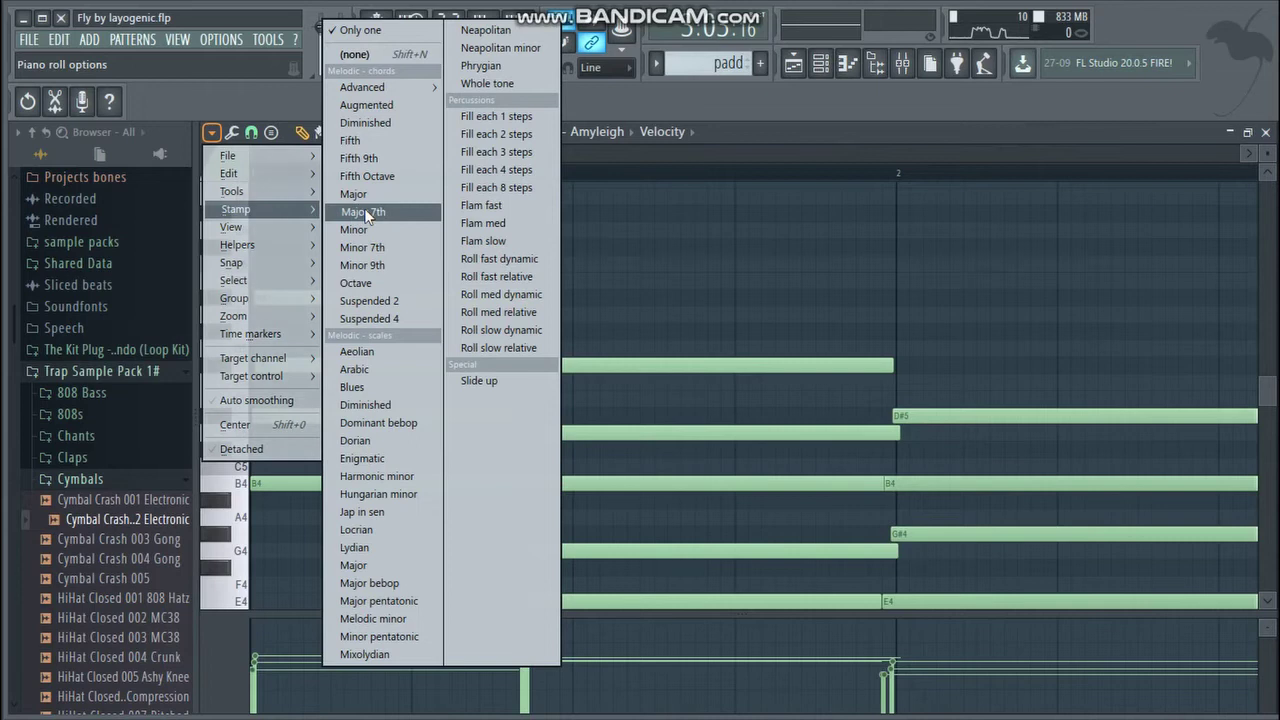
{"action": "left_click", "coordinate": [380, 262]}
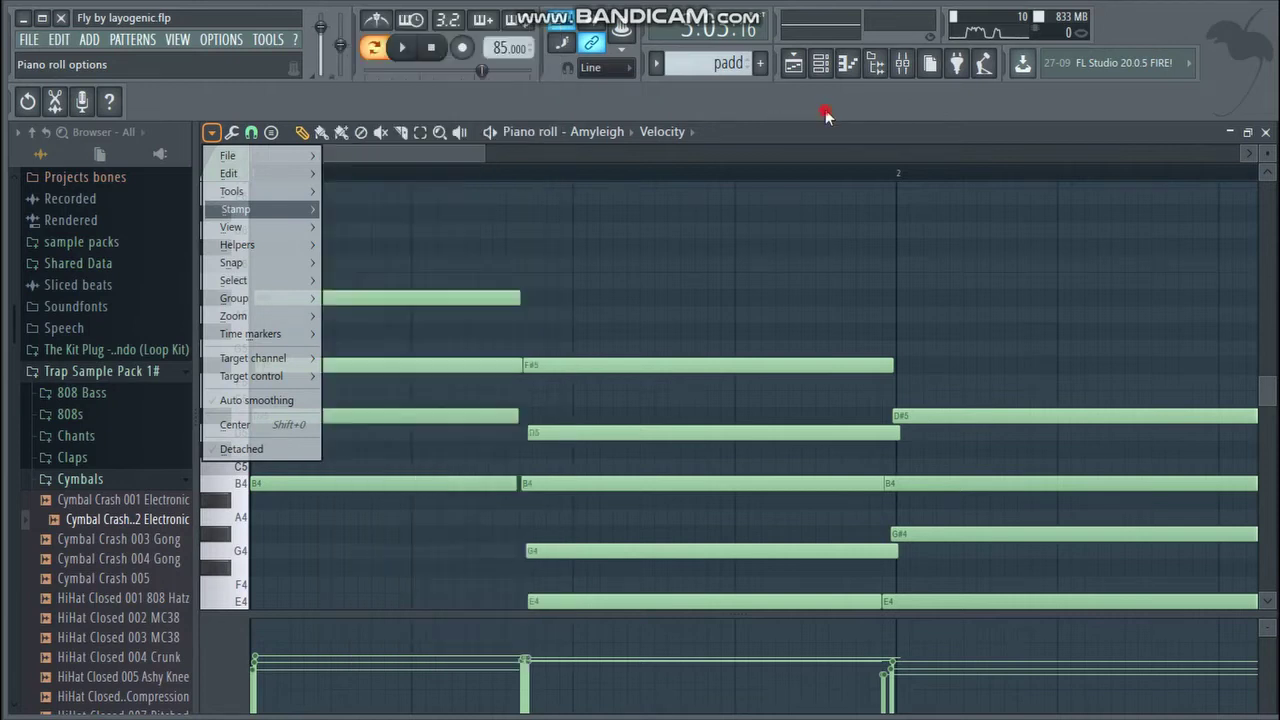
{"action": "left_click_drag", "start_coordinate": [487, 157], "coordinate": [568, 157]}
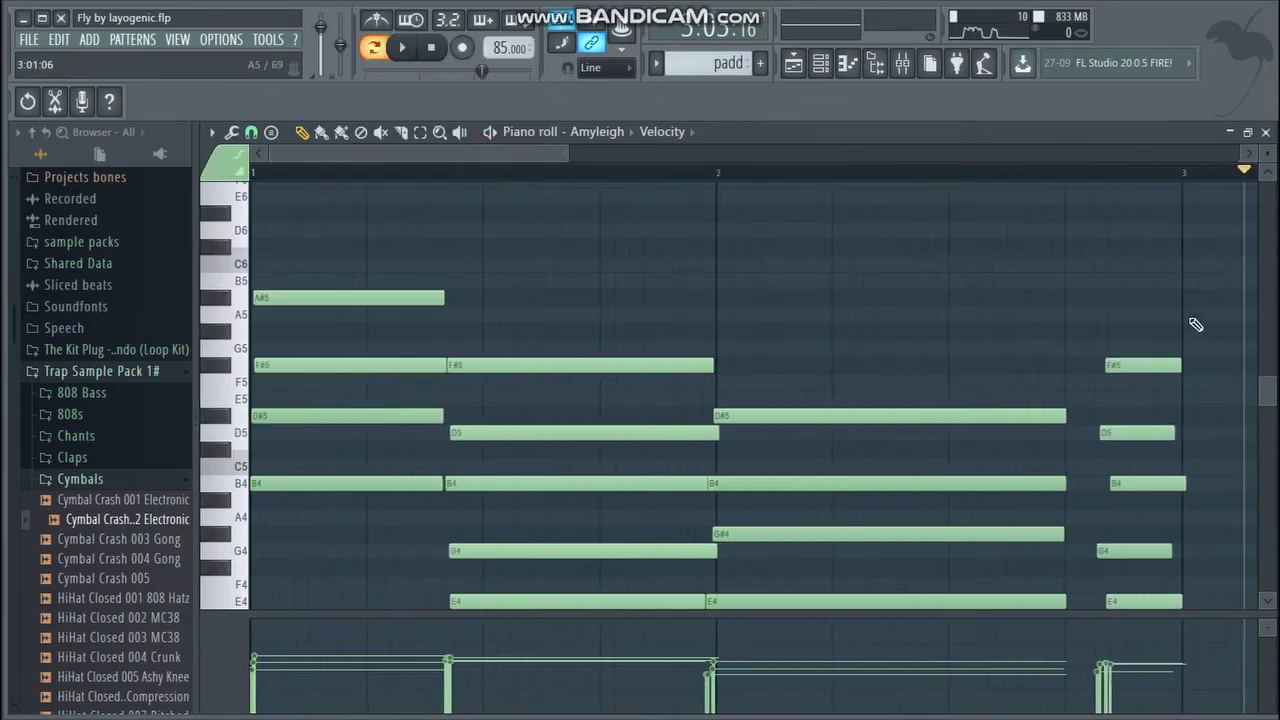
{"action": "left_click_drag", "start_coordinate": [1263, 387], "coordinate": [1268, 407]}
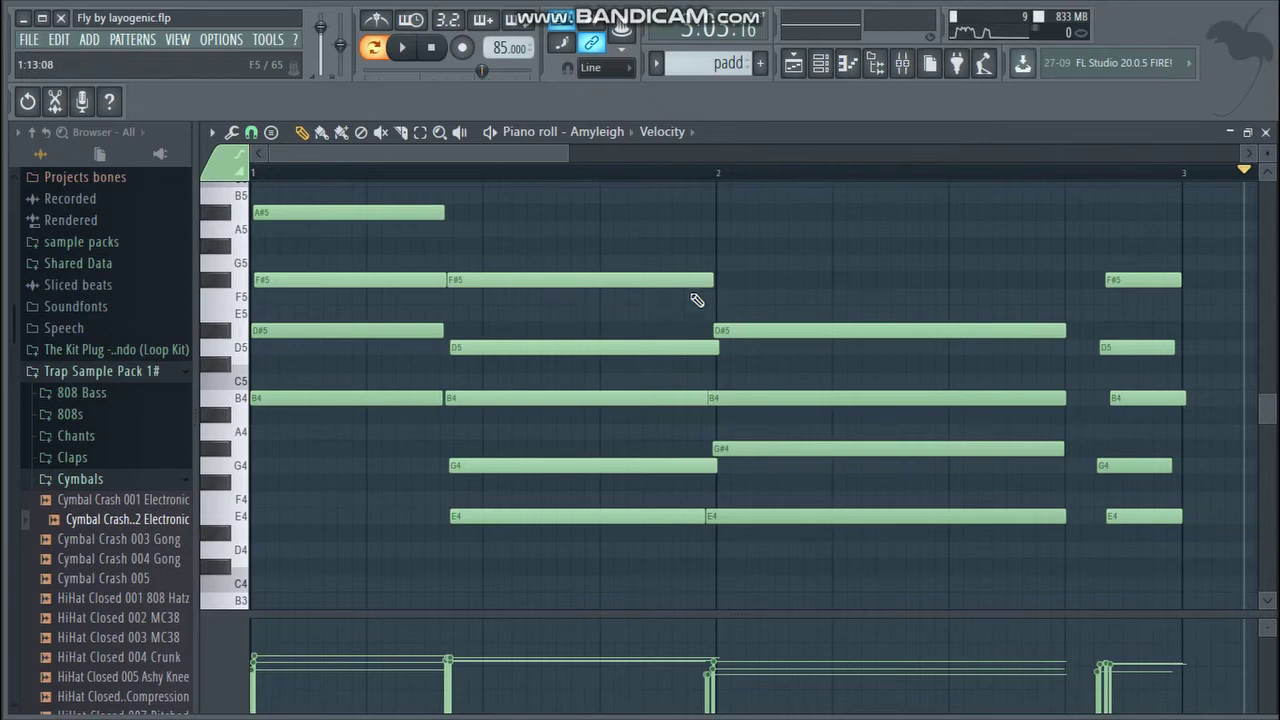
{"action": "left_click", "coordinate": [1265, 131]}
{"action": "left_click", "coordinate": [759, 146]}
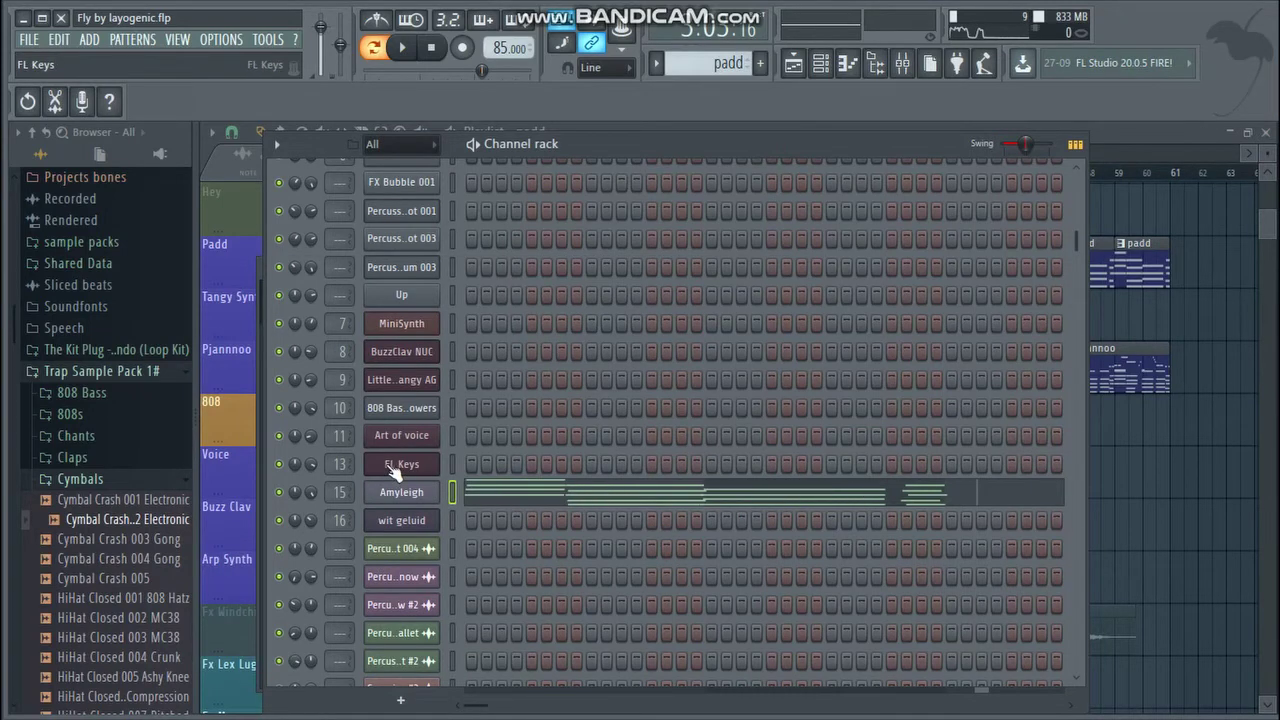
- Switch to the Pjannnoo pattern and examine its FL Keys chords and upper melody notes in the piano roll
{"action": "left_click", "coordinate": [707, 66]}
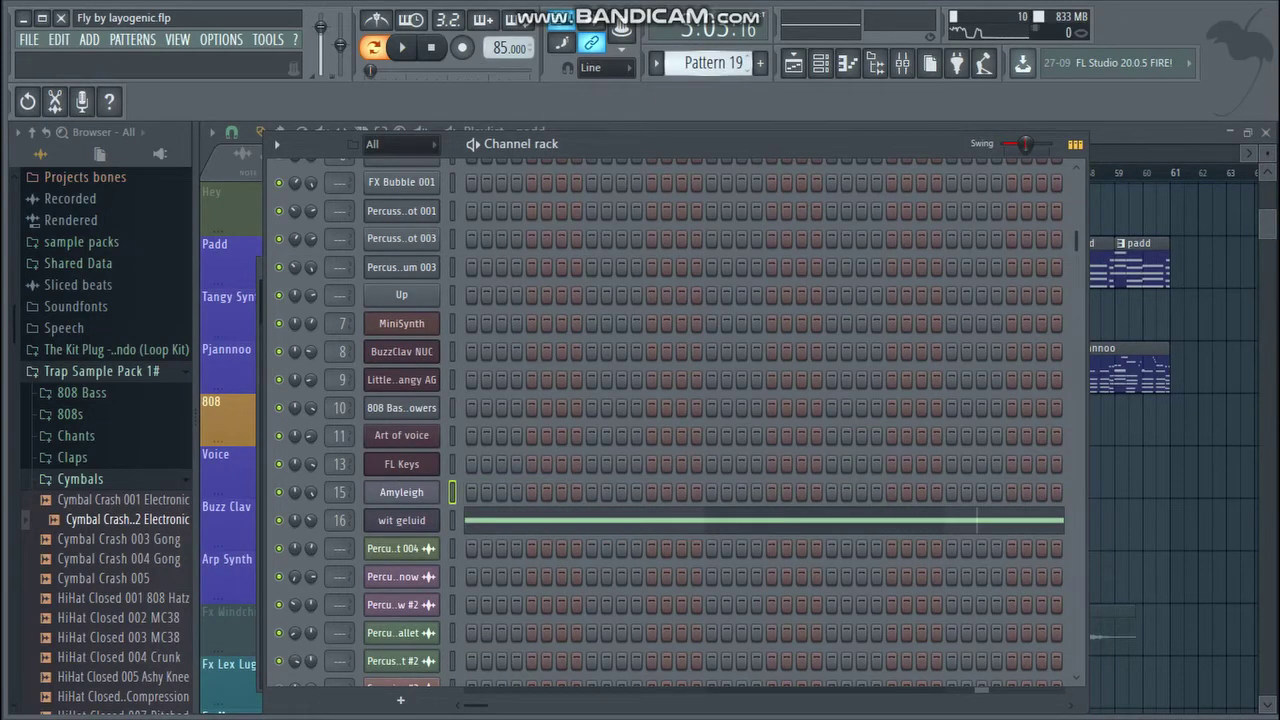
{"action": "left_click_drag", "start_coordinate": [707, 66], "coordinate": [707, 106]}
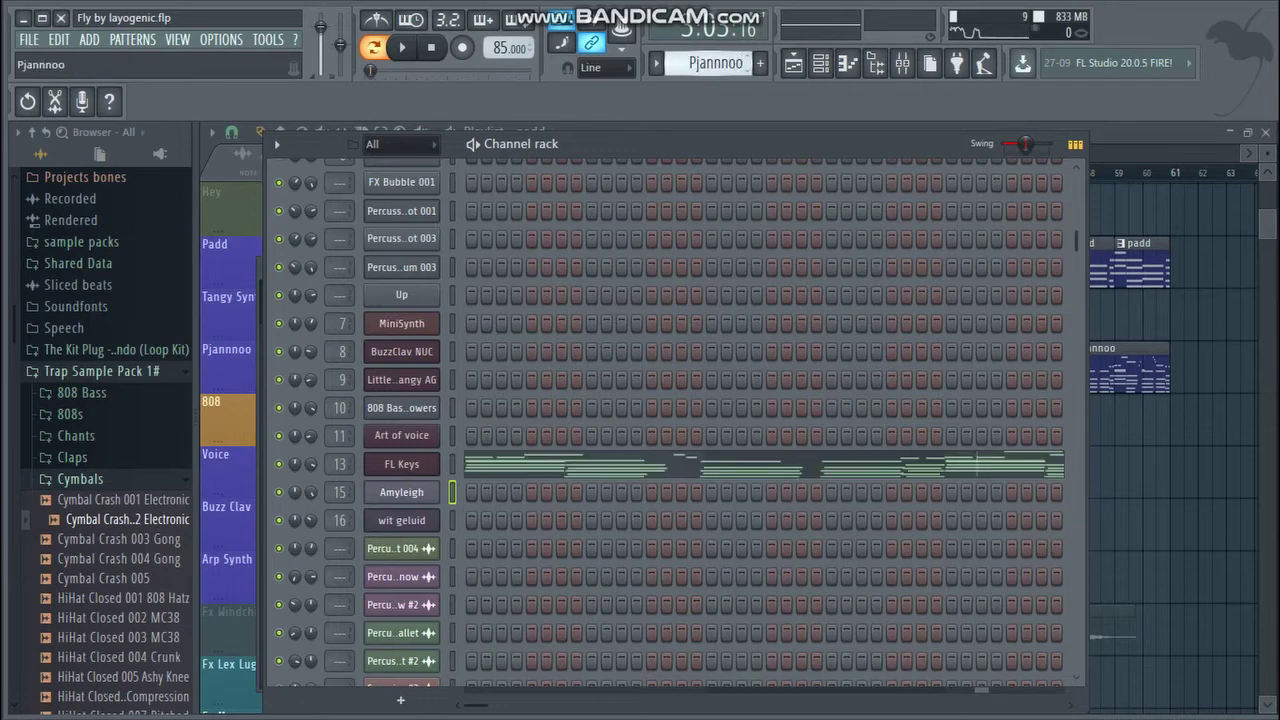
{"action": "right_click", "coordinate": [374, 467]}
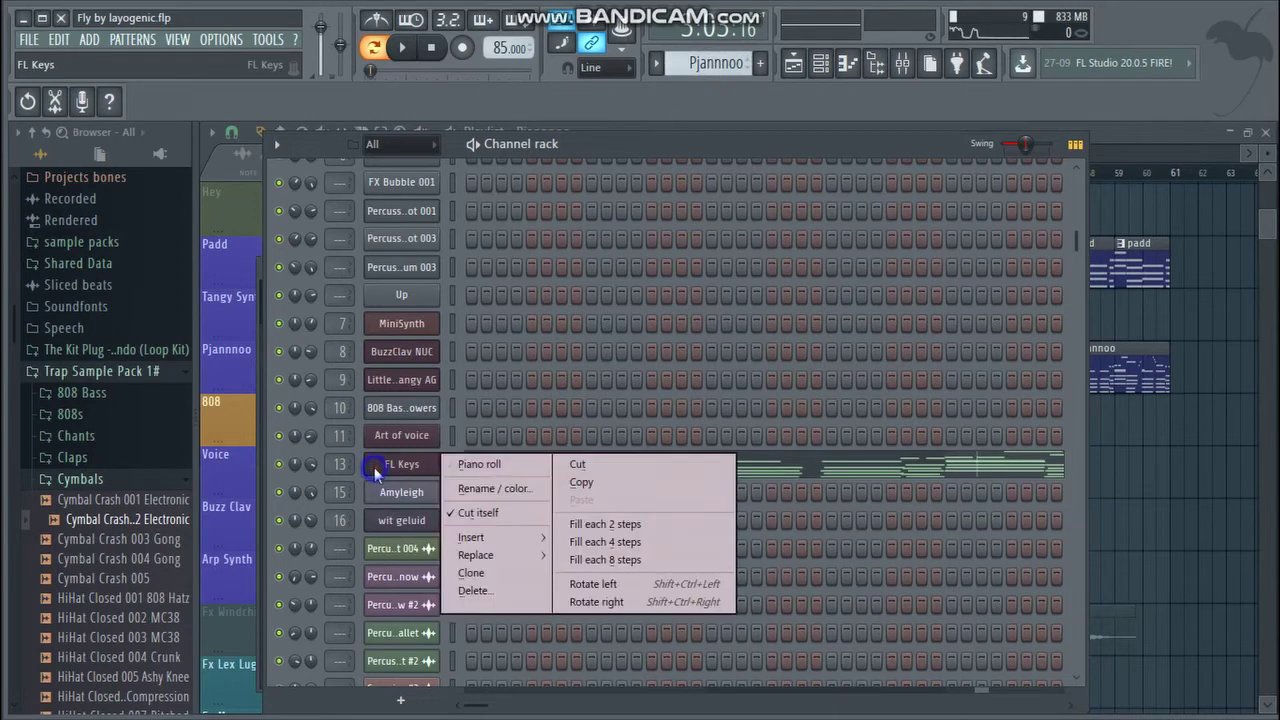
{"action": "left_click", "coordinate": [470, 462]}
{"action": "left_click_drag", "start_coordinate": [393, 148], "coordinate": [725, 150]}
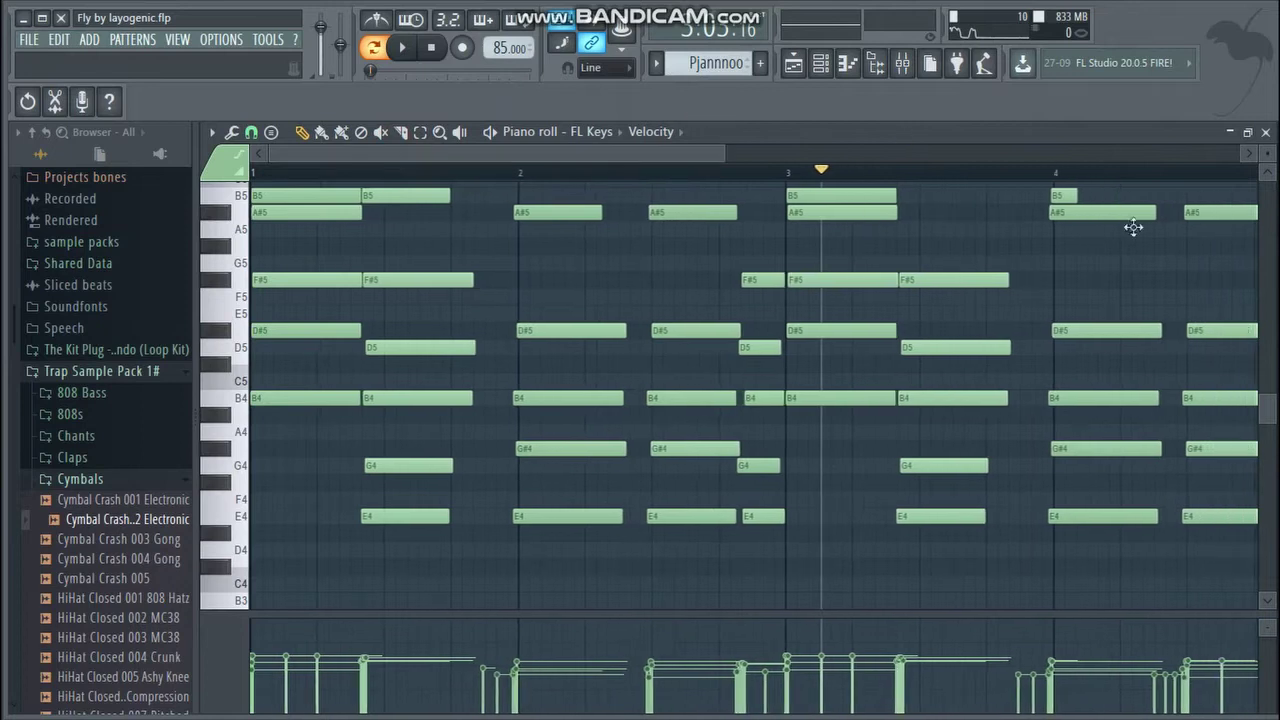
{"action": "scroll", "coordinate": [1270, 408], "scroll_direction": "up", "scroll_amount": 1}
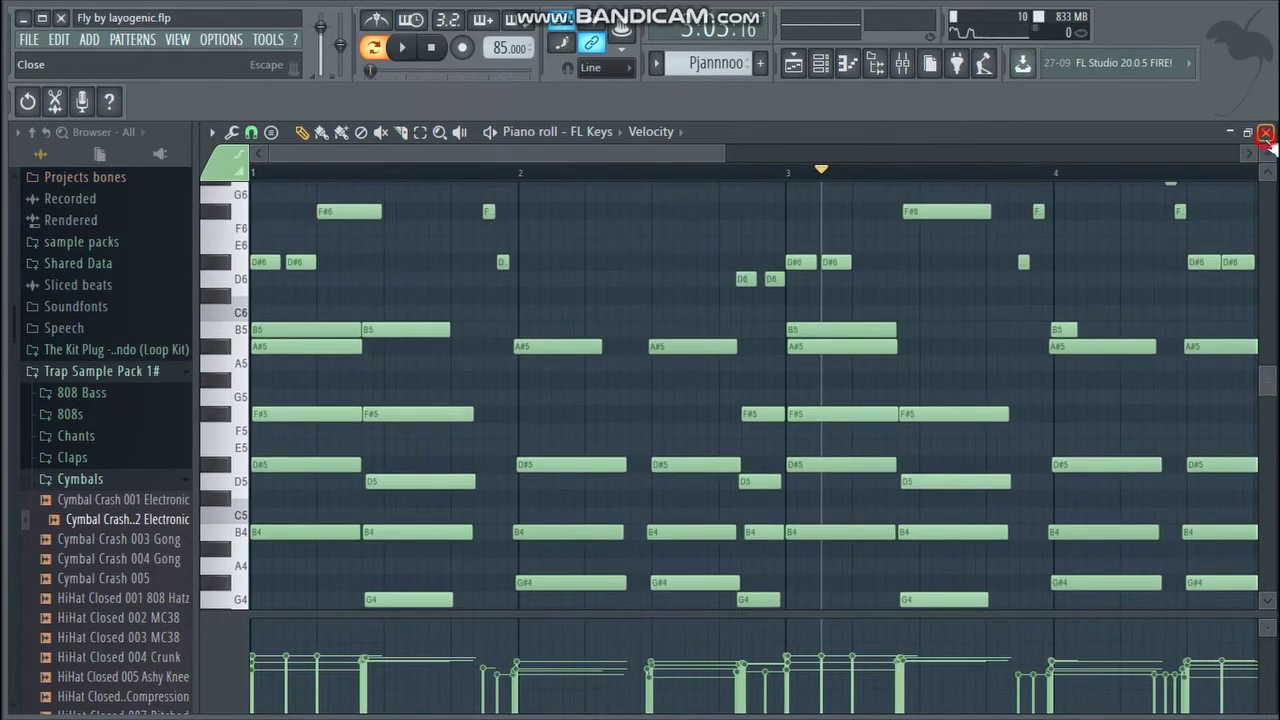
{"action": "left_click", "coordinate": [1265, 131]}
- Look through the piano presets available for the FL Keys instrument, leaving the sound as it is
{"action": "left_click", "coordinate": [400, 465]}
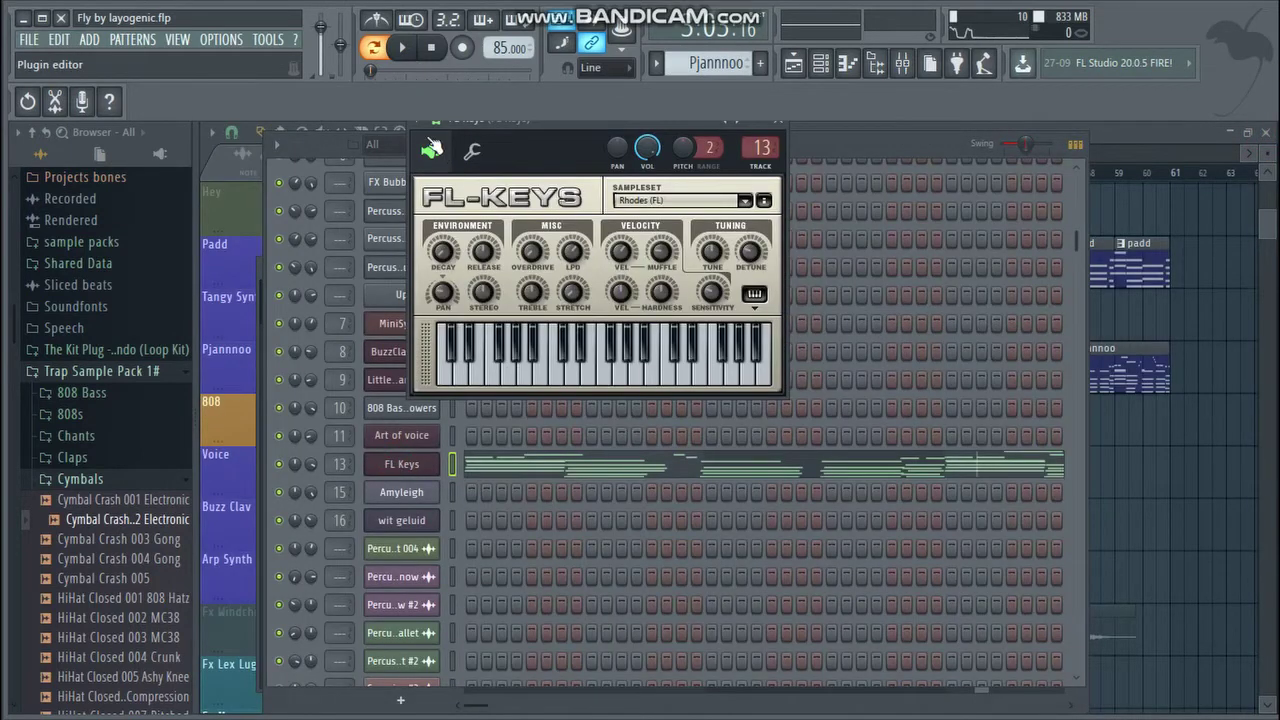
{"action": "left_click", "coordinate": [432, 142]}
{"action": "mouse_move", "coordinate": [448, 176]}
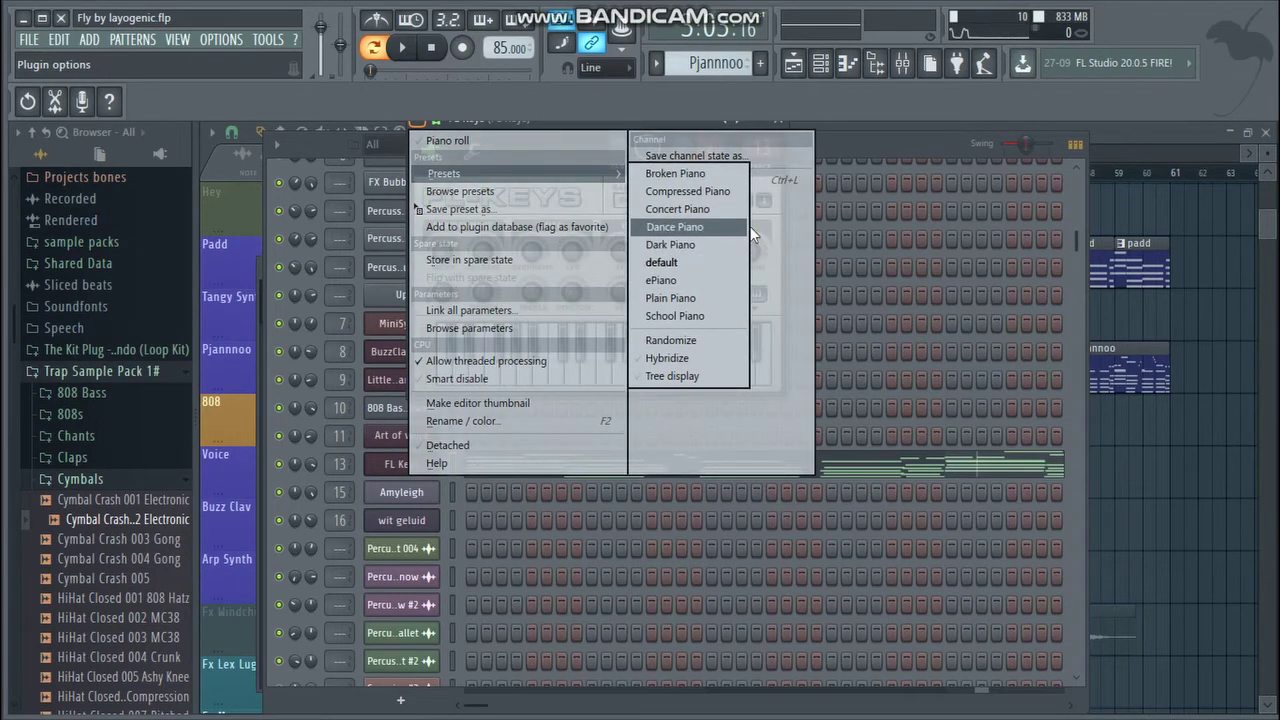
{"action": "left_click", "coordinate": [855, 134]}
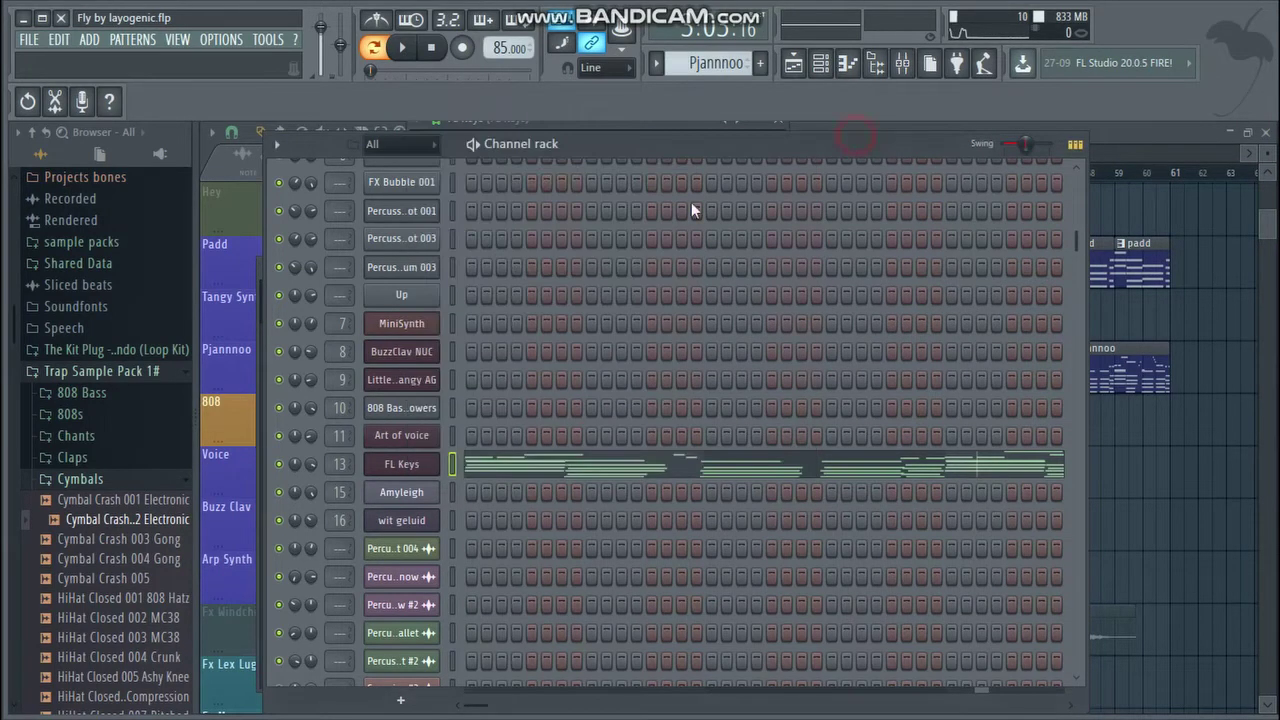
- Check the sample sets offered by FL Keys and play the Pjannnoo pattern on its own
{"action": "left_click", "coordinate": [400, 466]}
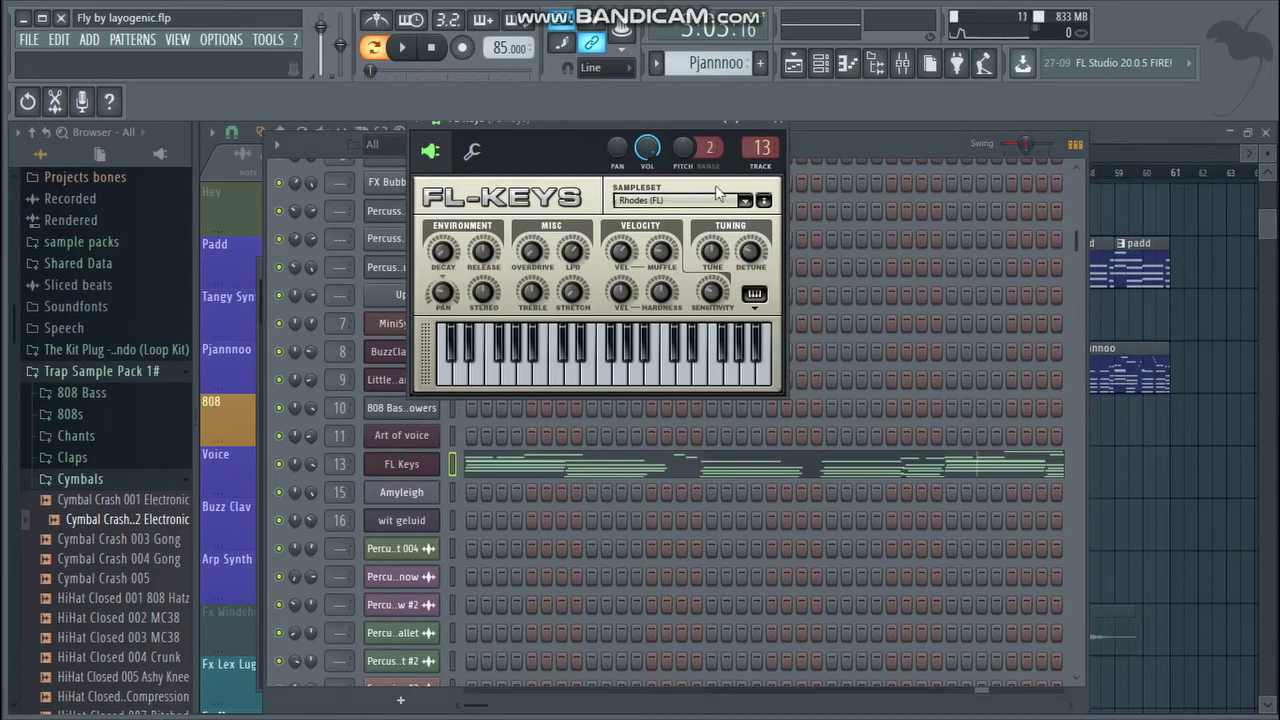
{"action": "left_click", "coordinate": [745, 200]}
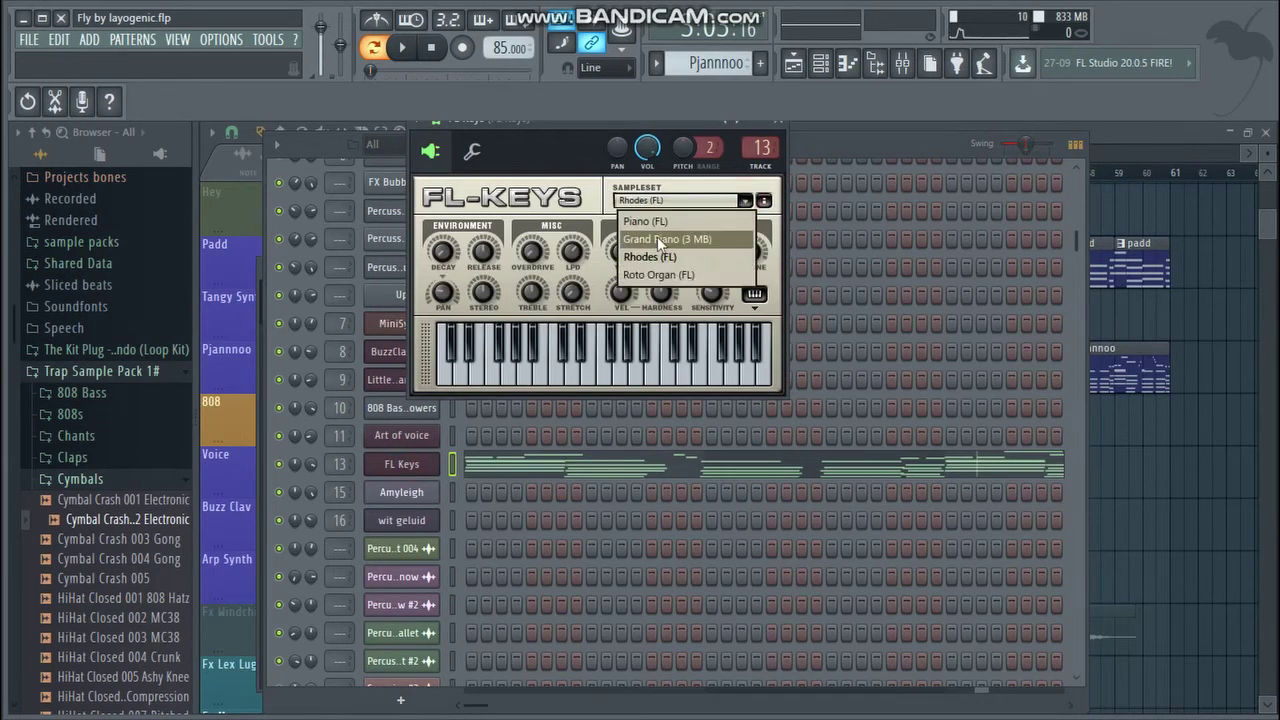
{"action": "left_click", "coordinate": [840, 158]}
{"action": "left_click", "coordinate": [402, 47]}
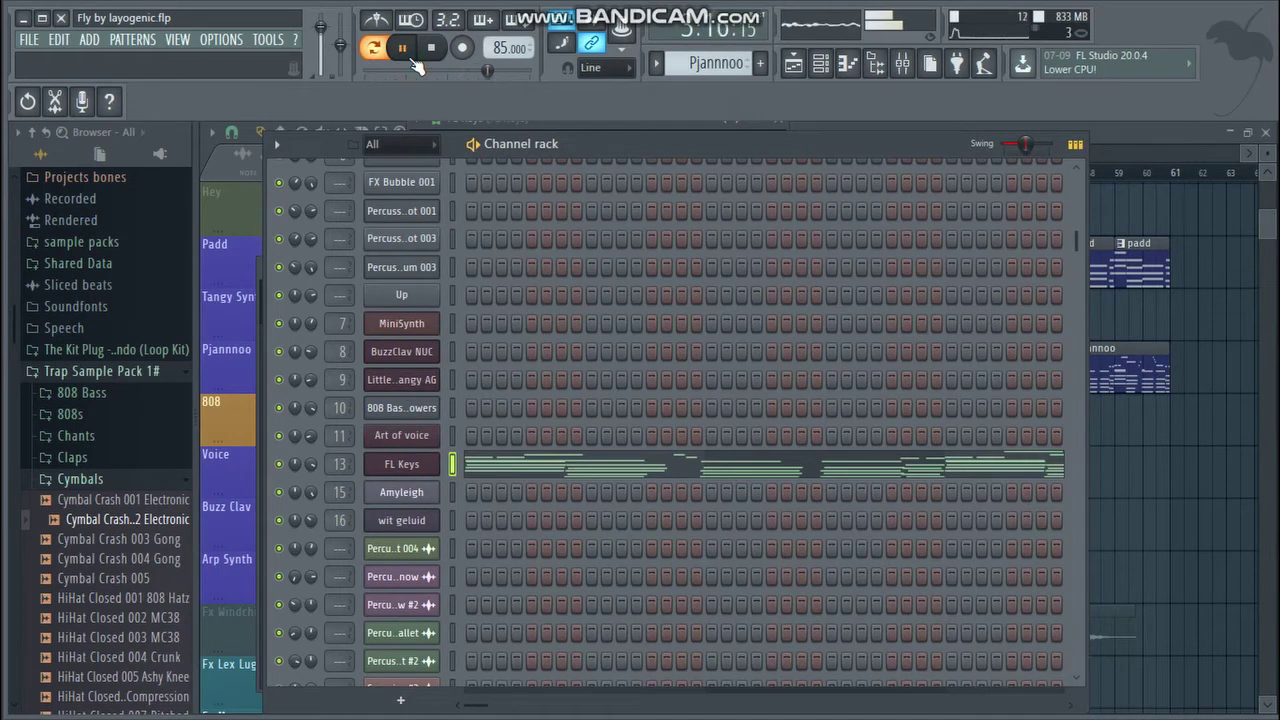
- Pause playback and inspect the Fruity parametric EQ 2 settings on the FL Keys mixer track
{"action": "left_click", "coordinate": [402, 47]}
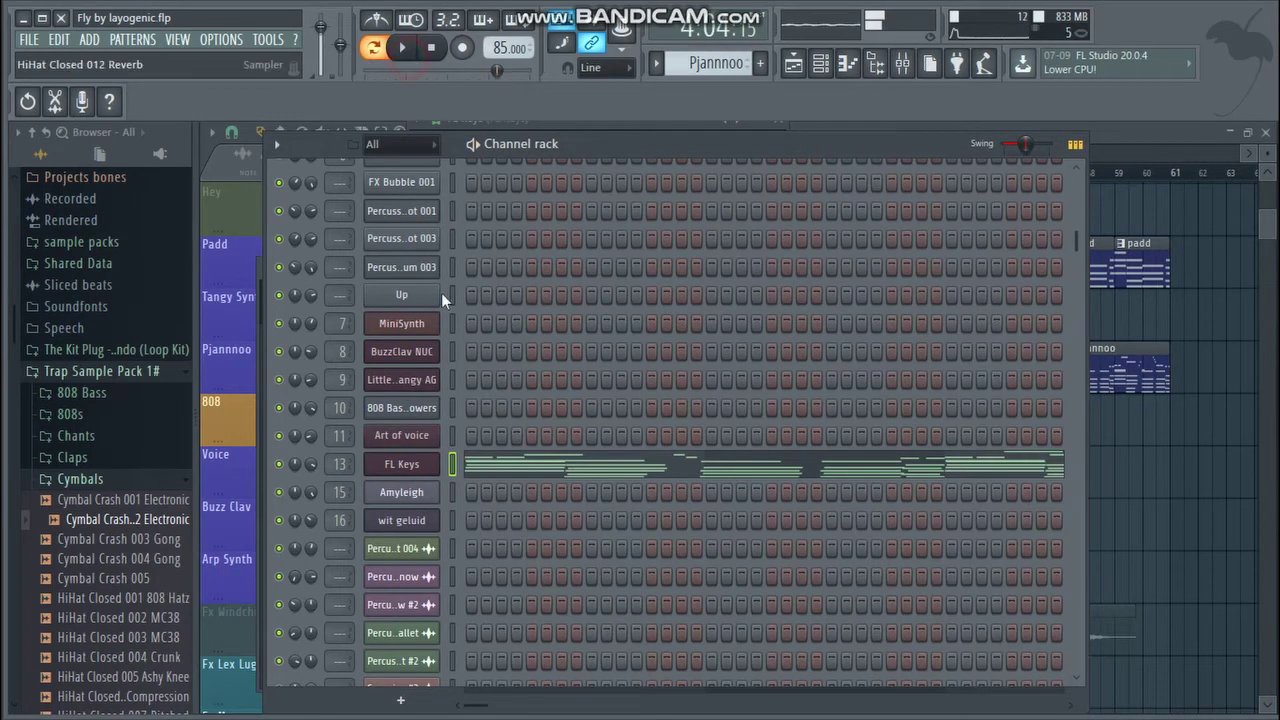
{"action": "left_click", "coordinate": [401, 464]}
{"action": "left_click", "coordinate": [920, 62]}
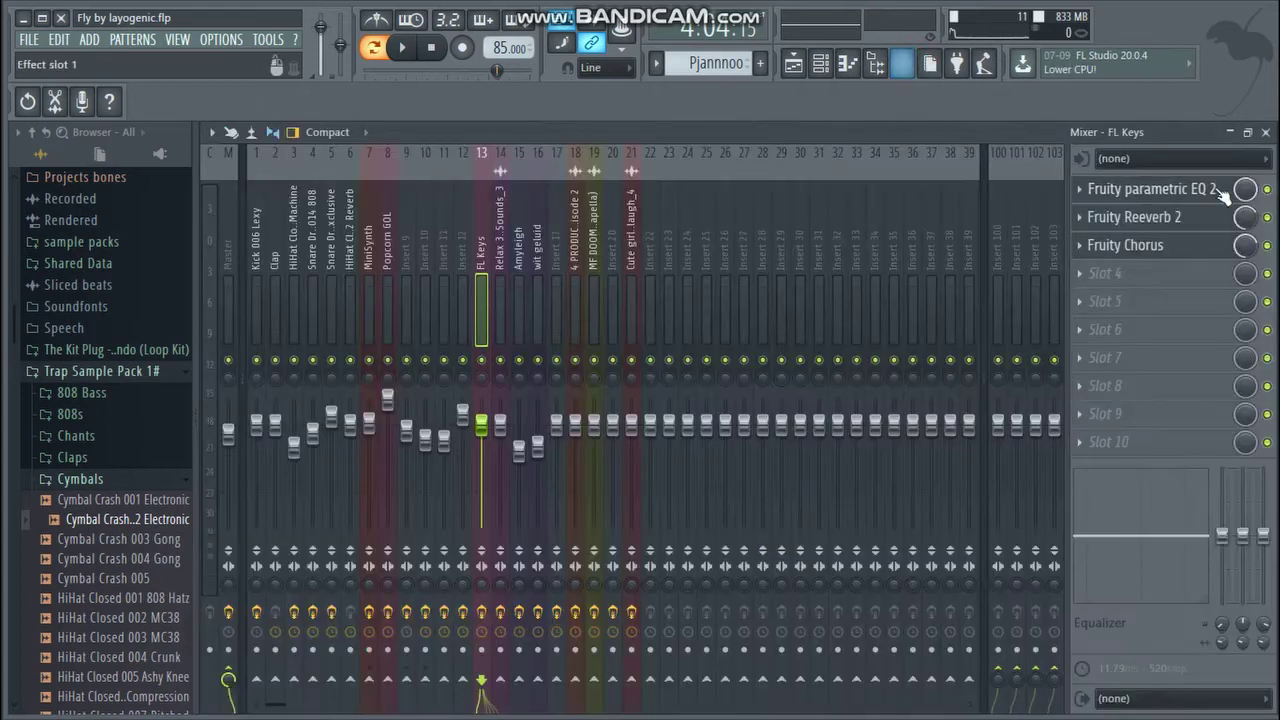
{"action": "left_click", "coordinate": [1140, 192]}
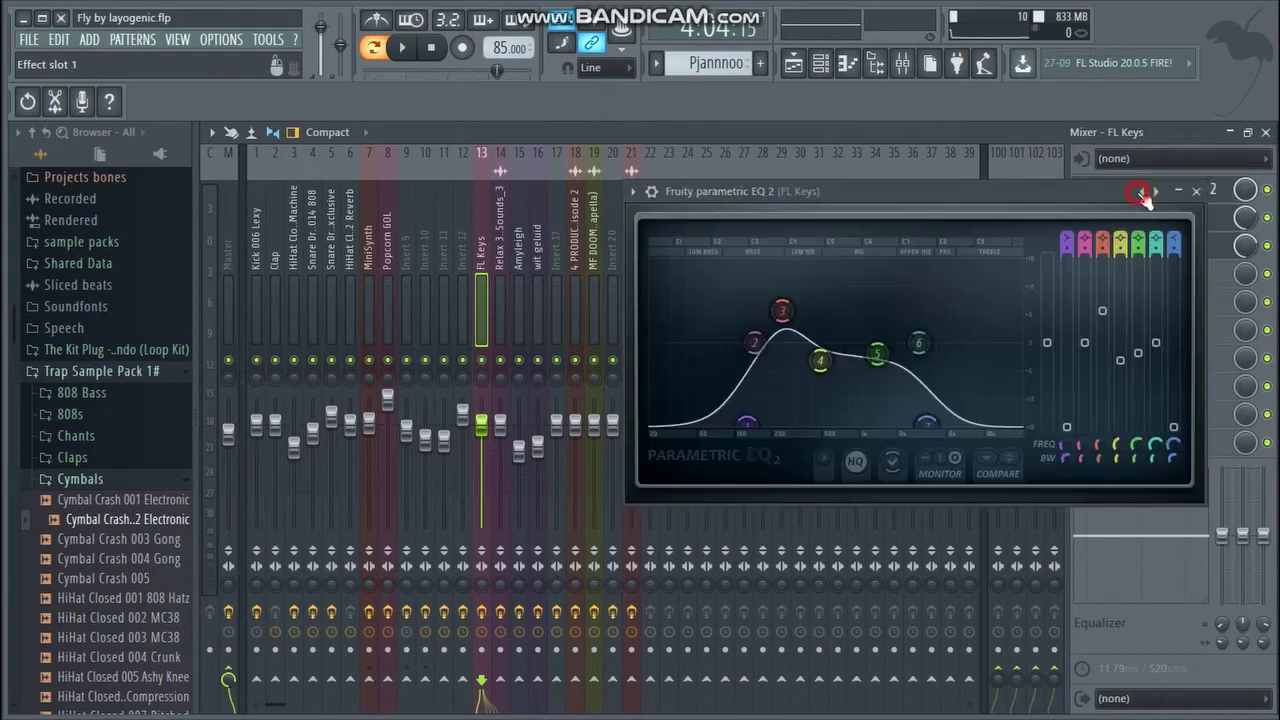
{"action": "left_click", "coordinate": [1231, 132]}
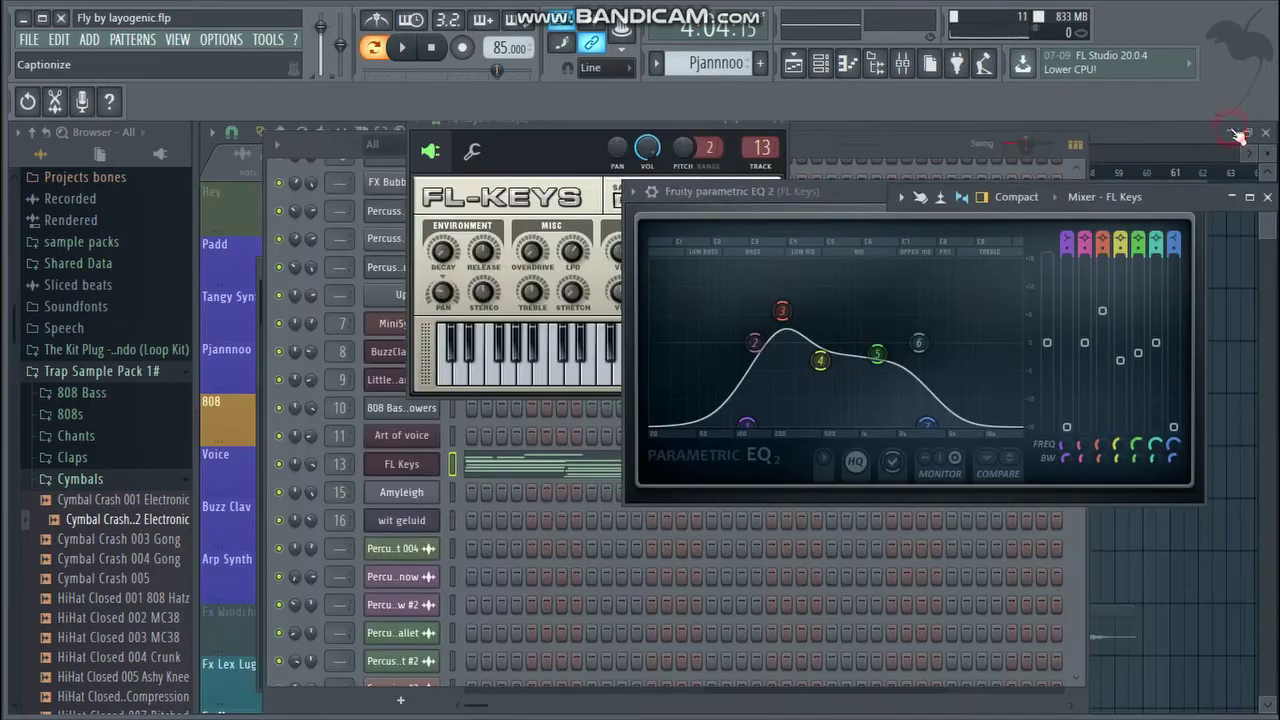
{"action": "left_click", "coordinate": [941, 151]}
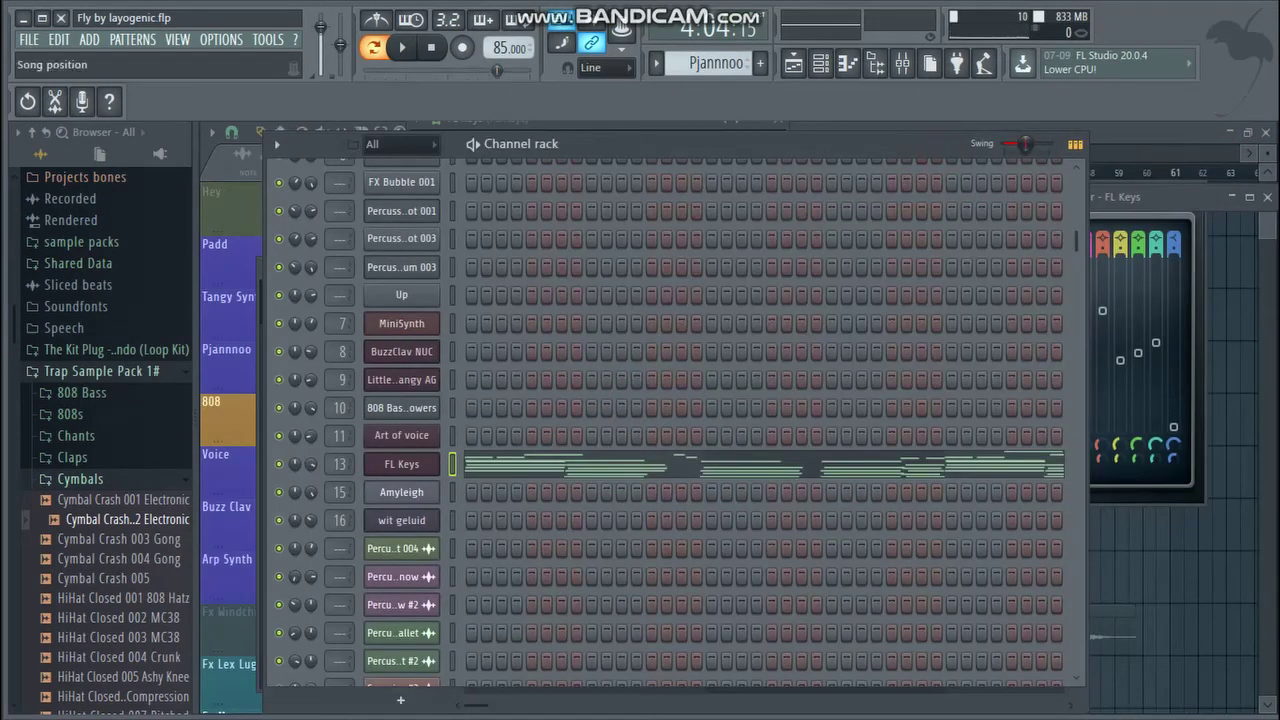
- Play a short piece of the Pjannnoo pattern and examine its FL Keys chords and upper melody notes in the piano roll
{"action": "left_click", "coordinate": [401, 45]}
{"action": "left_click", "coordinate": [403, 52]}
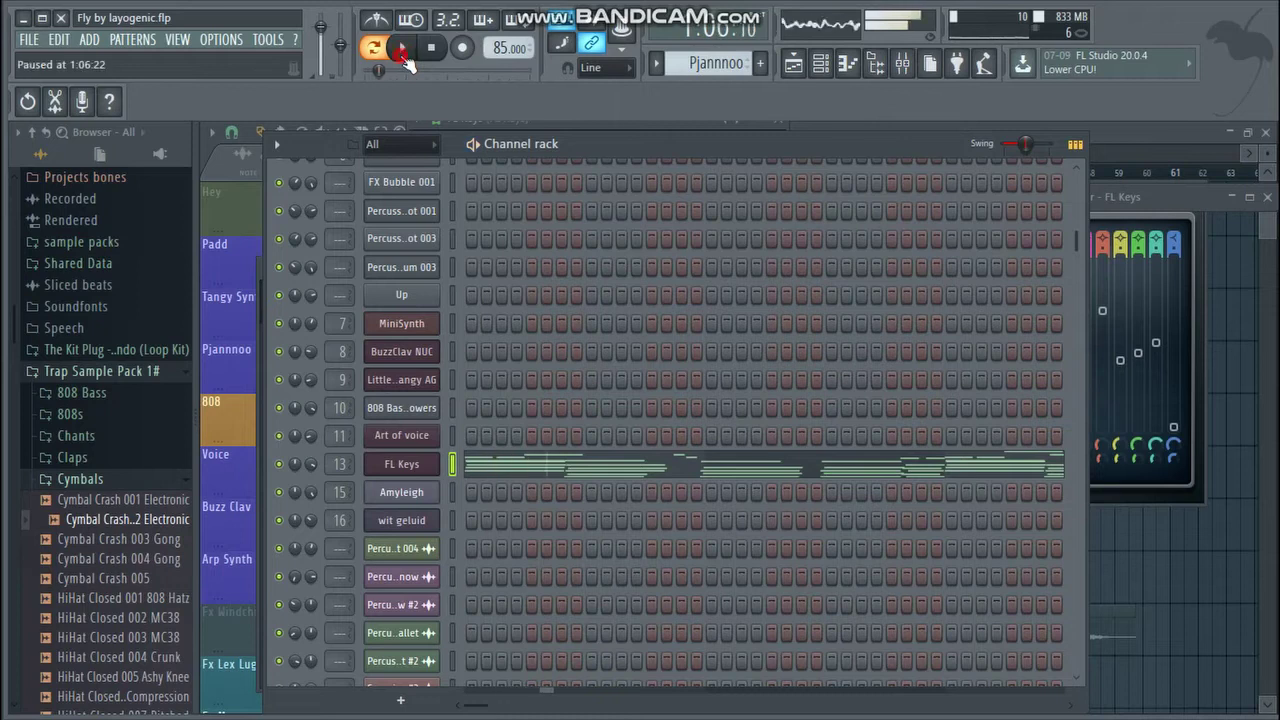
{"action": "right_click", "coordinate": [432, 465]}
{"action": "left_click", "coordinate": [480, 464]}
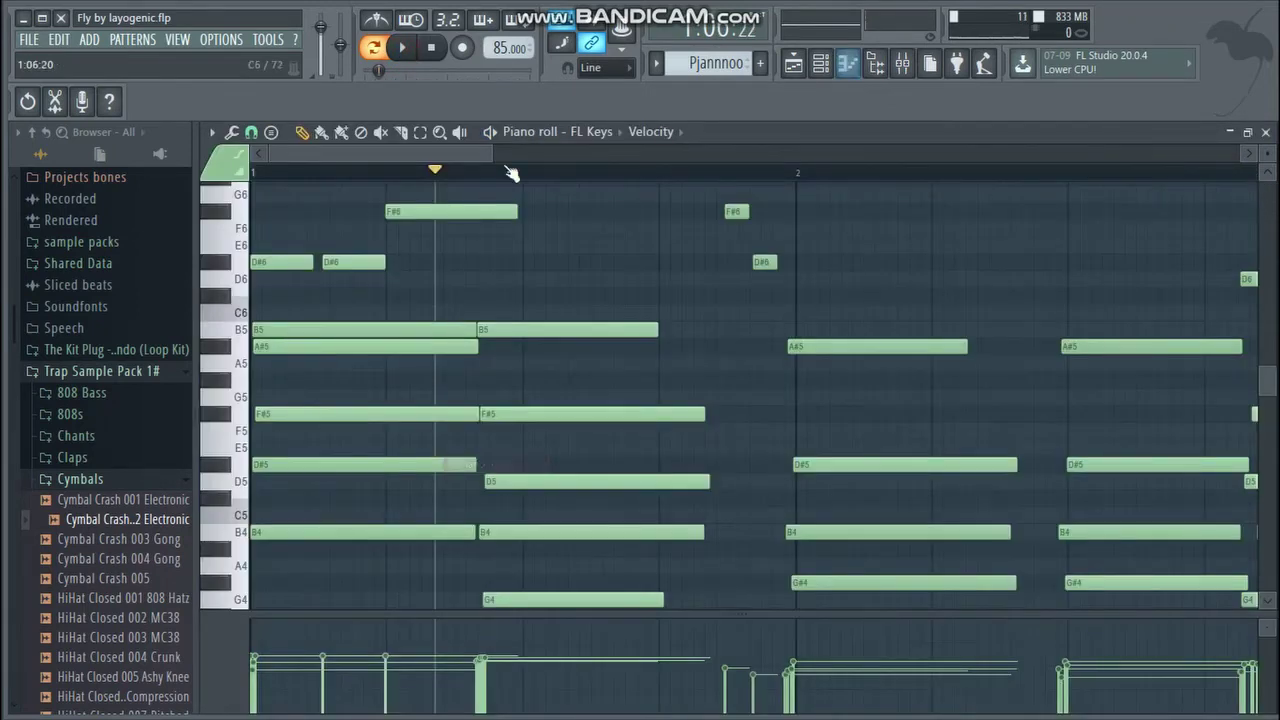
{"action": "left_click_drag", "start_coordinate": [498, 156], "coordinate": [730, 155]}
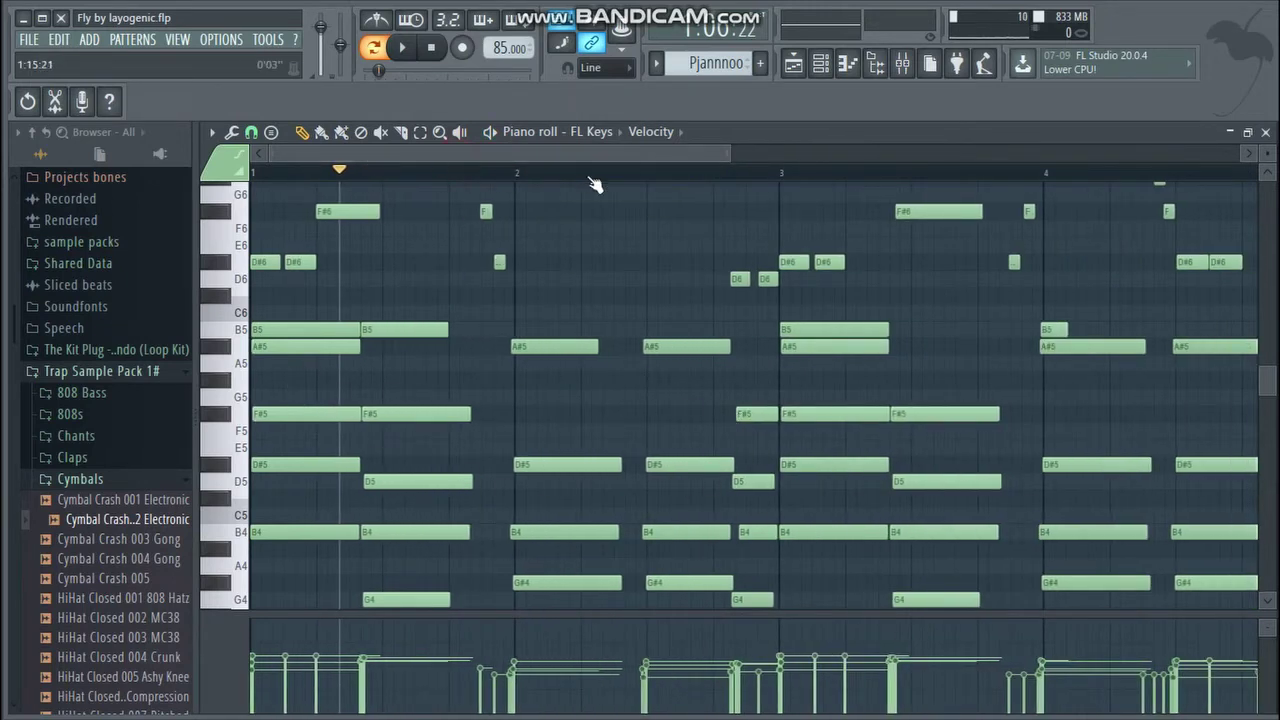
{"action": "left_click_drag", "start_coordinate": [731, 153], "coordinate": [570, 154]}
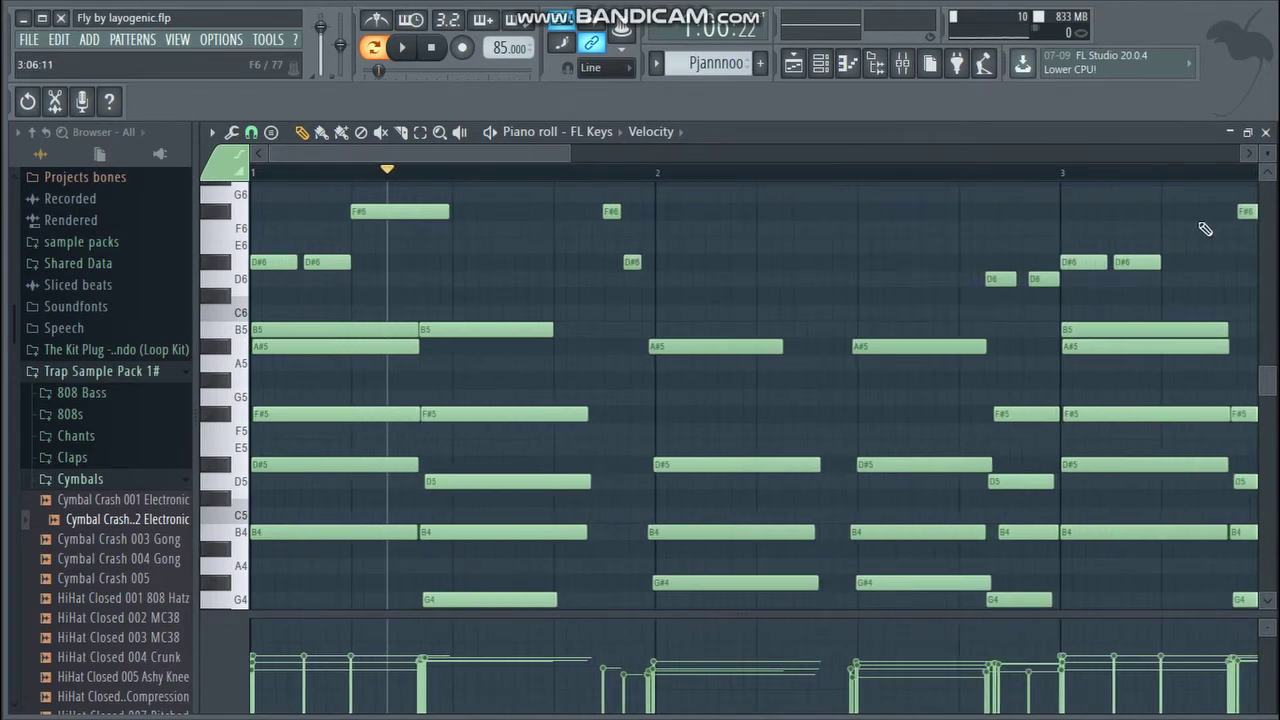
{"action": "scroll", "coordinate": [1270, 374], "scroll_direction": "up", "scroll_amount": 2}
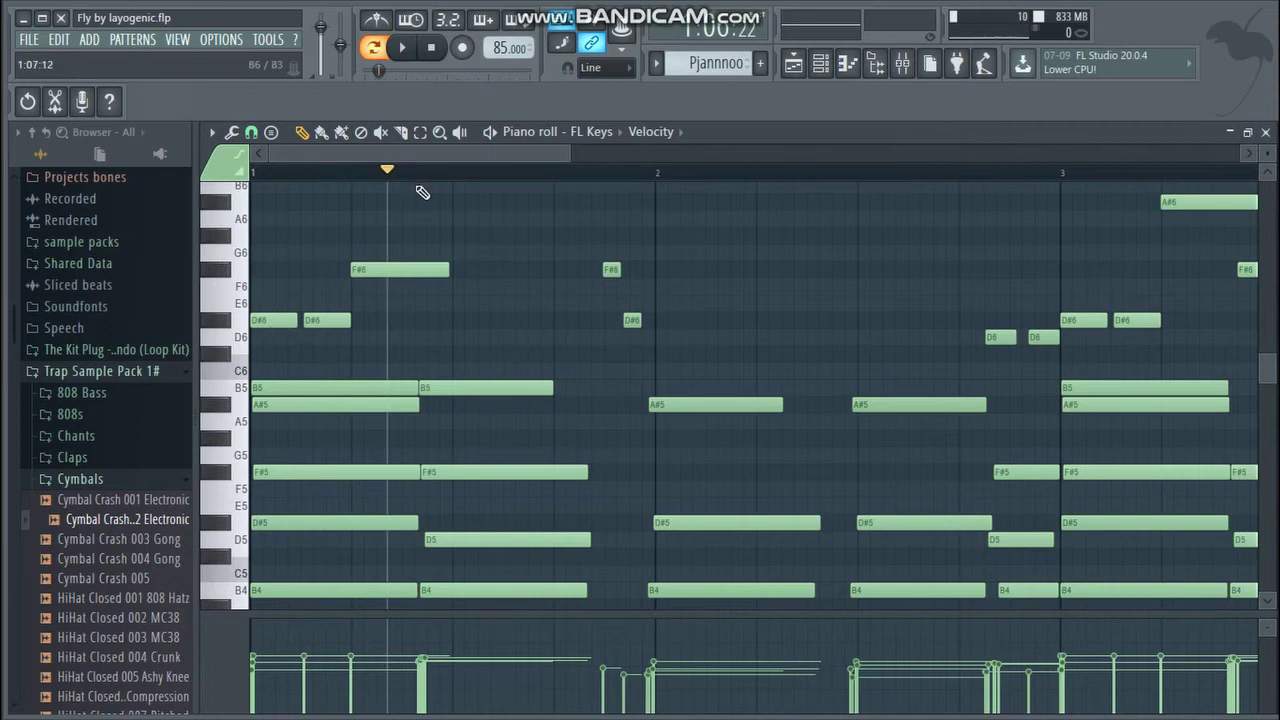
{"action": "left_click_drag", "start_coordinate": [1268, 360], "coordinate": [1266, 398]}
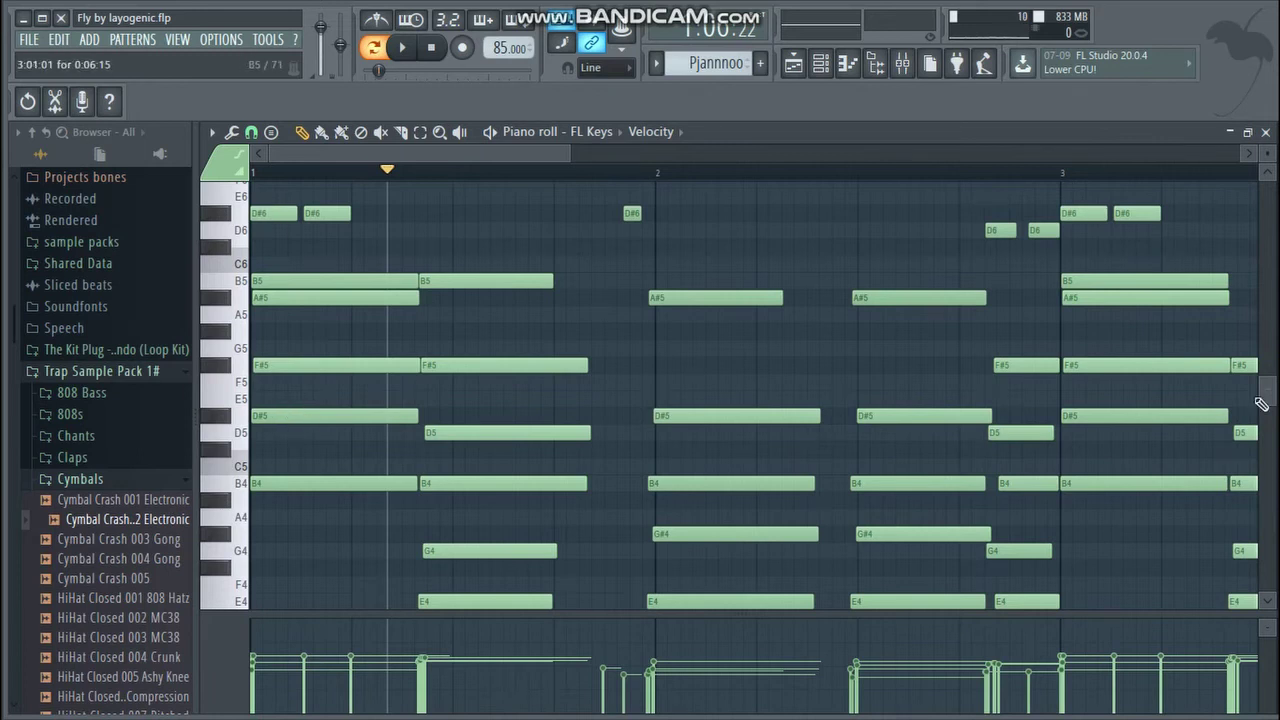
{"action": "left_click_drag", "start_coordinate": [1261, 404], "coordinate": [1266, 380]}
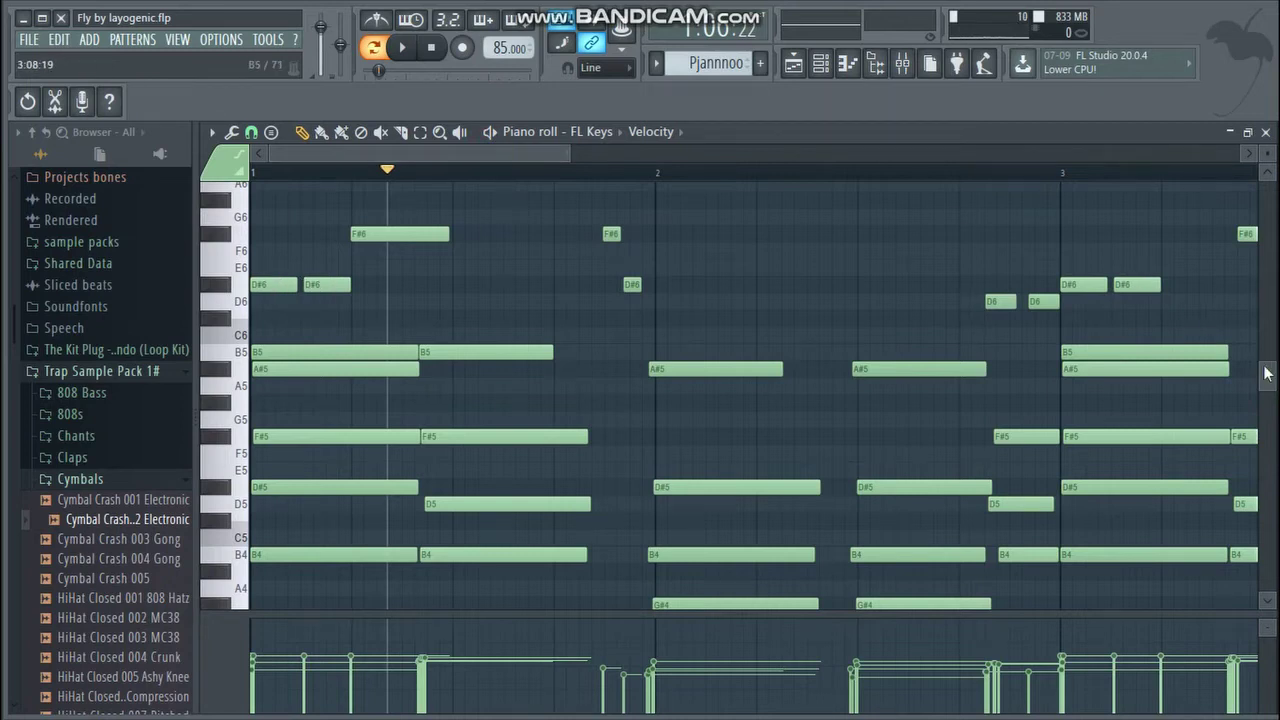
{"action": "left_click_drag", "start_coordinate": [1265, 373], "coordinate": [1266, 357]}
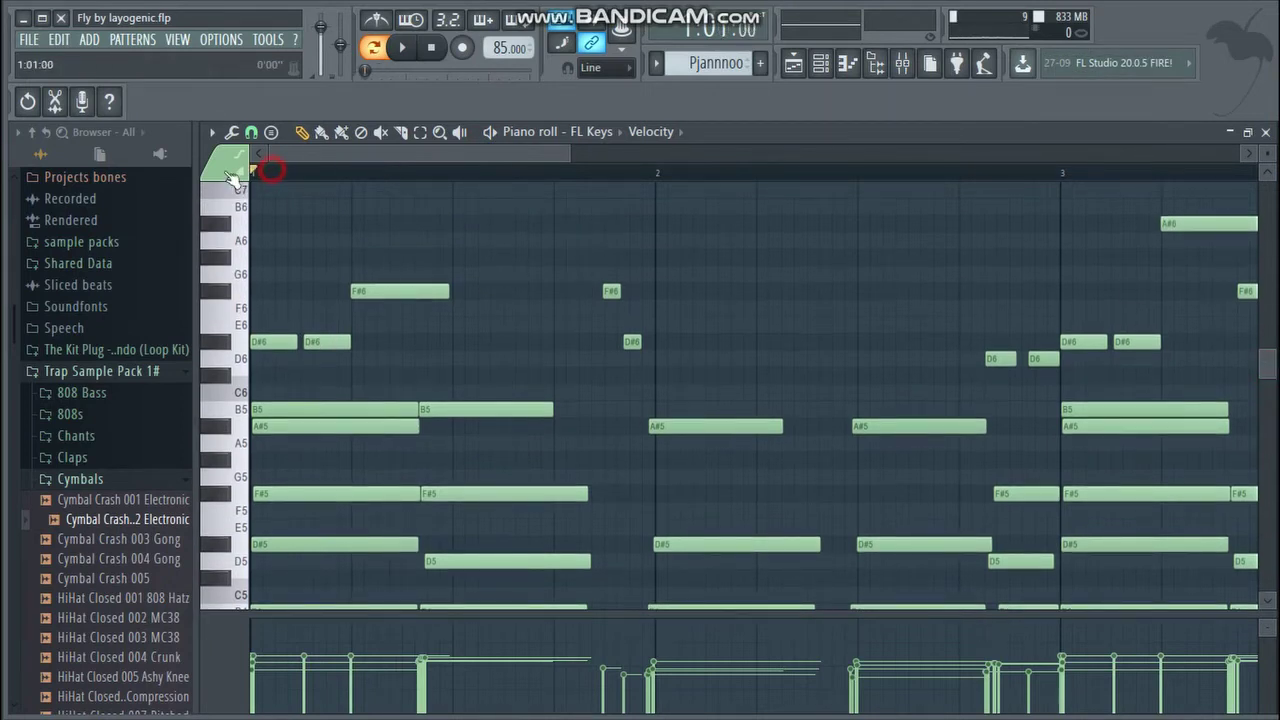
- Play the Pjannnoo pattern from its start, following the FL Keys notes bar by bar in the piano roll
{"action": "left_click", "coordinate": [401, 47]}
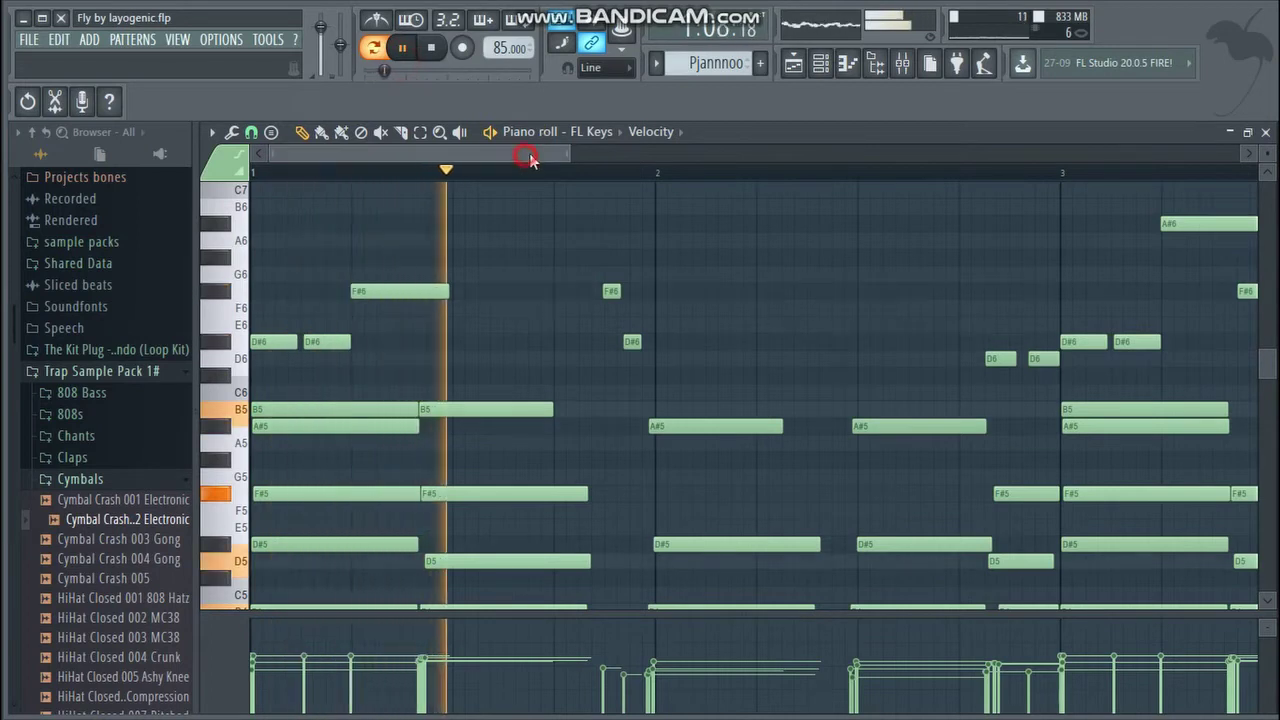
{"action": "left_click", "coordinate": [397, 49]}
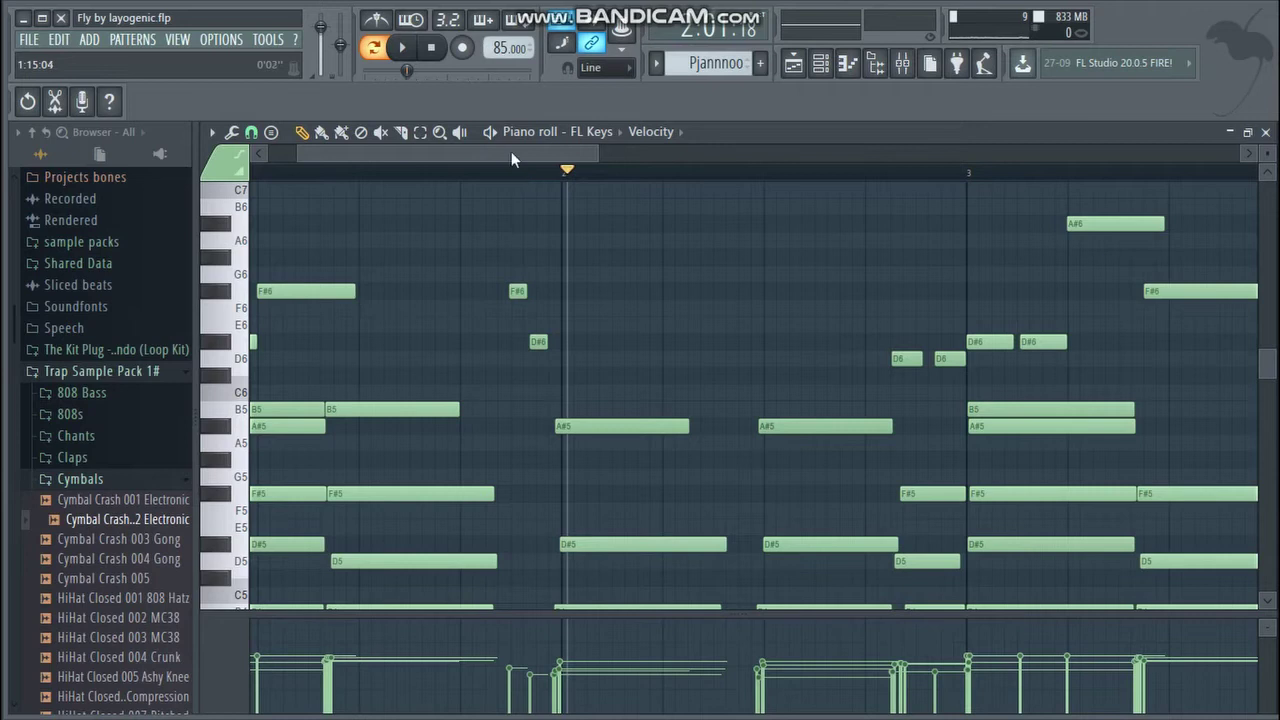
{"action": "left_click_drag", "start_coordinate": [508, 148], "coordinate": [563, 160]}
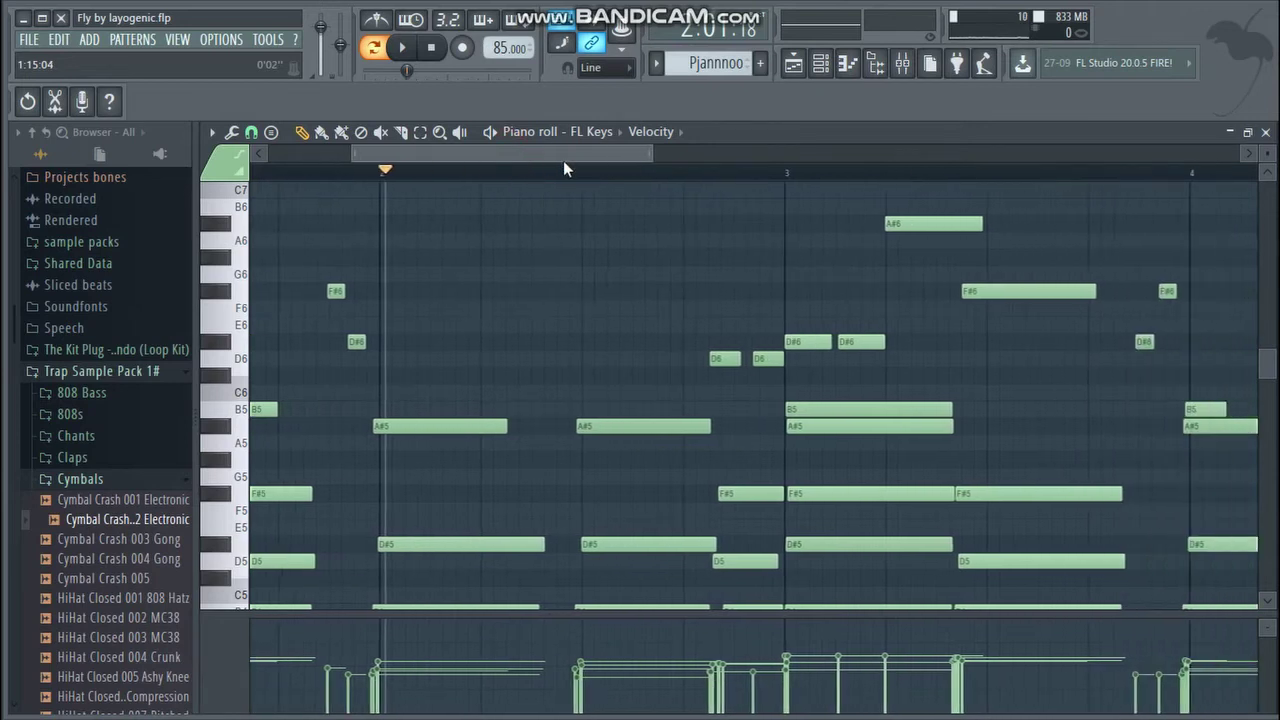
{"action": "left_click", "coordinate": [426, 47]}
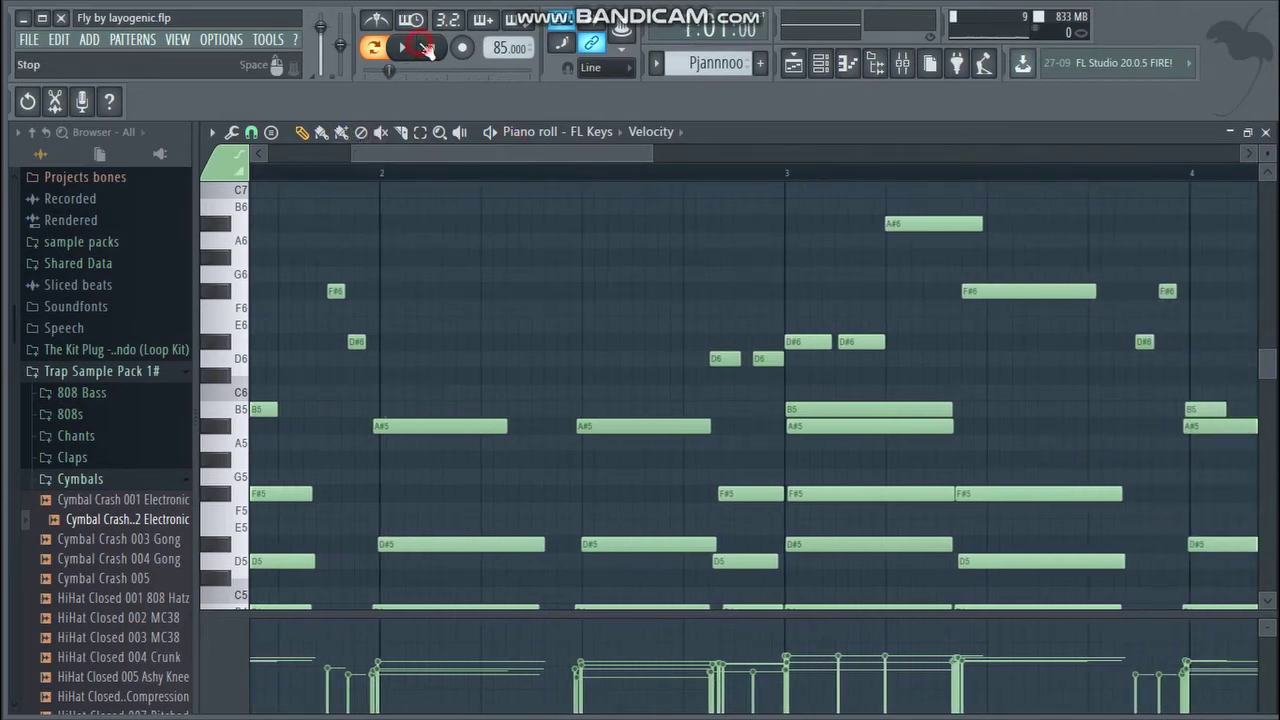
{"action": "left_click", "coordinate": [402, 47]}
{"action": "left_click_drag", "start_coordinate": [408, 157], "coordinate": [474, 151]}
{"action": "mouse_move", "coordinate": [1267, 358]}
{"action": "left_mouse_down"}
{"action": "mouse_move", "coordinate": [1272, 383]}
{"action": "mouse_move", "coordinate": [1270, 358]}
{"action": "left_mouse_up"}
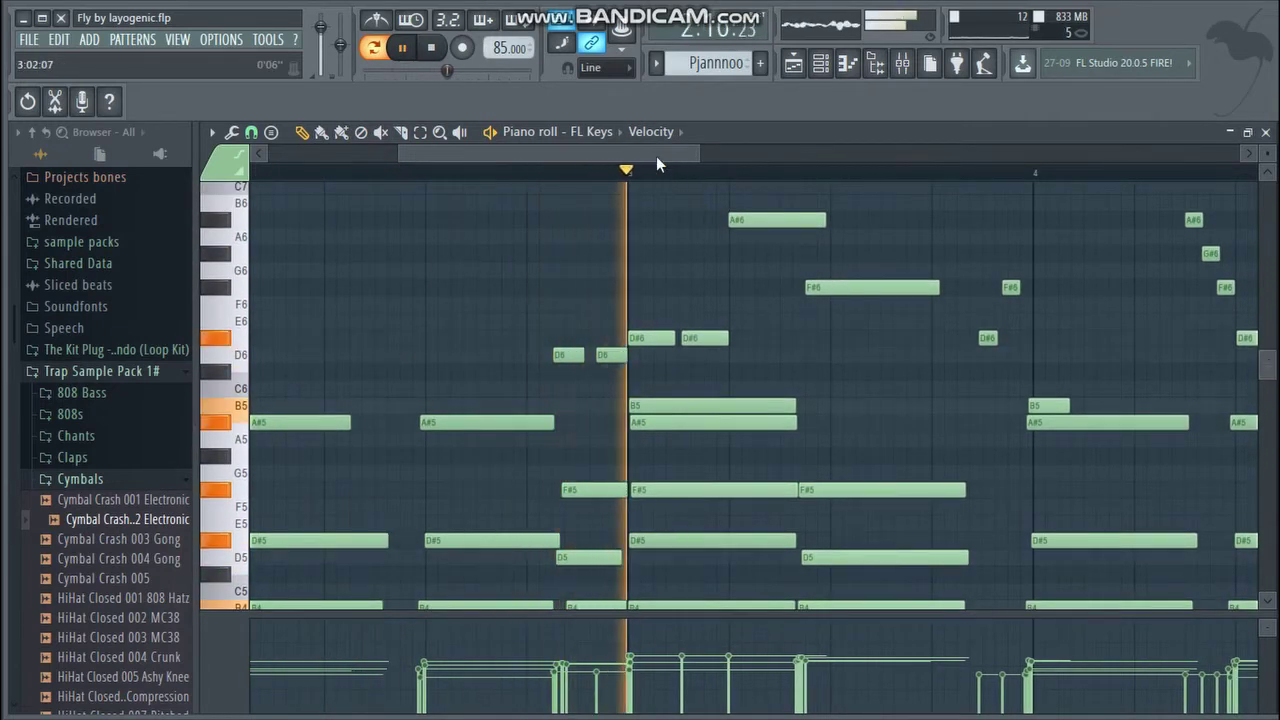
{"action": "left_click_drag", "start_coordinate": [656, 156], "coordinate": [426, 91]}
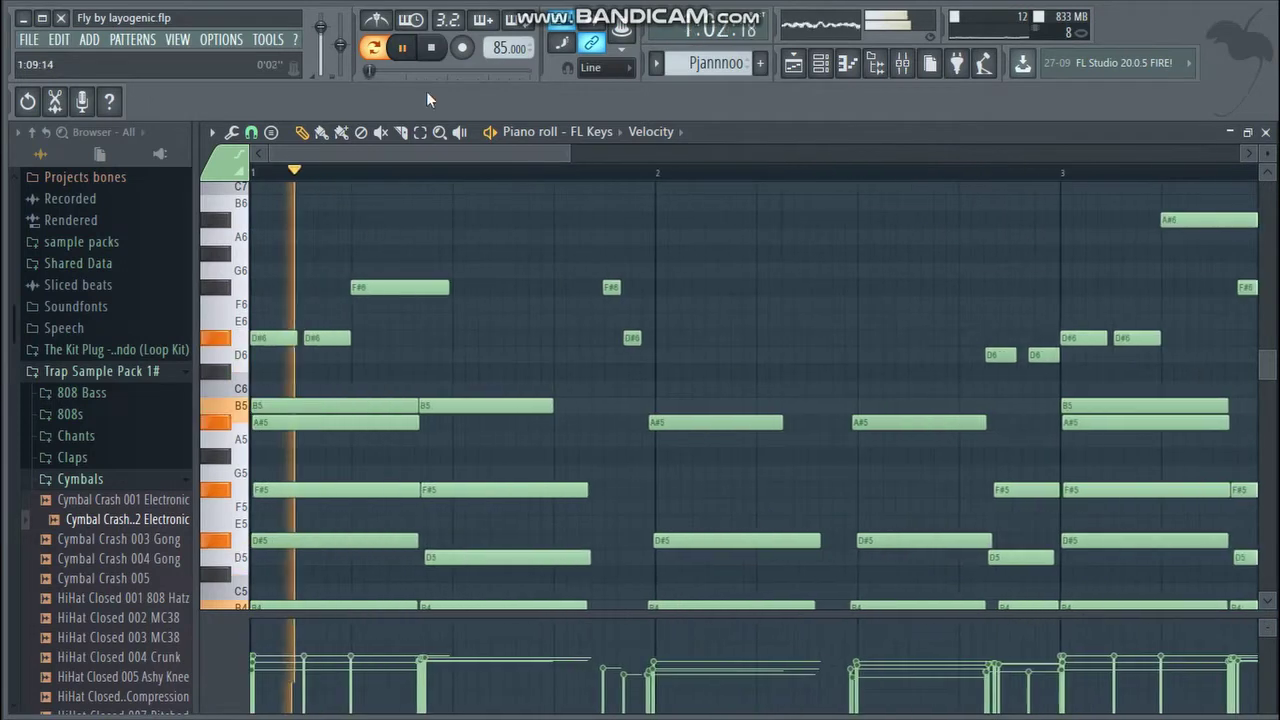
- Pause playback, review all four bars of FL Keys notes together, and close the piano roll
{"action": "key", "text": "space"}
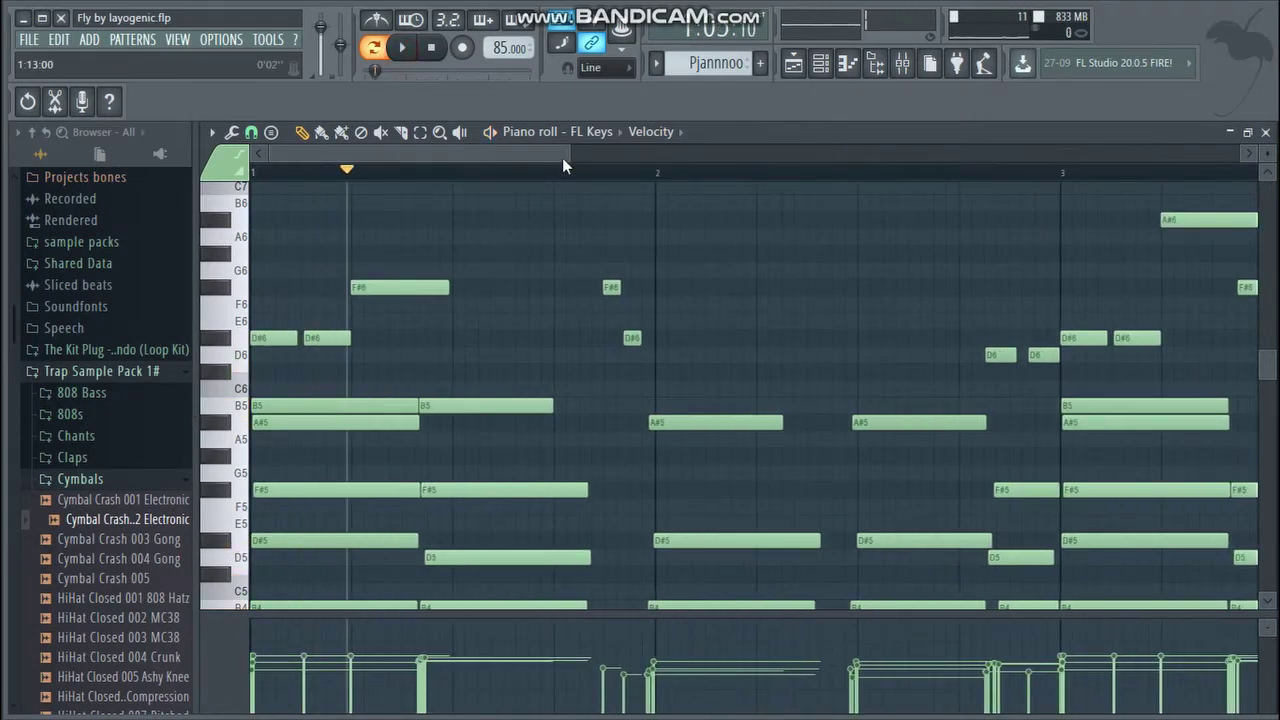
{"action": "left_click", "coordinate": [523, 155]}
{"action": "left_click_drag", "start_coordinate": [567, 153], "coordinate": [887, 154]}
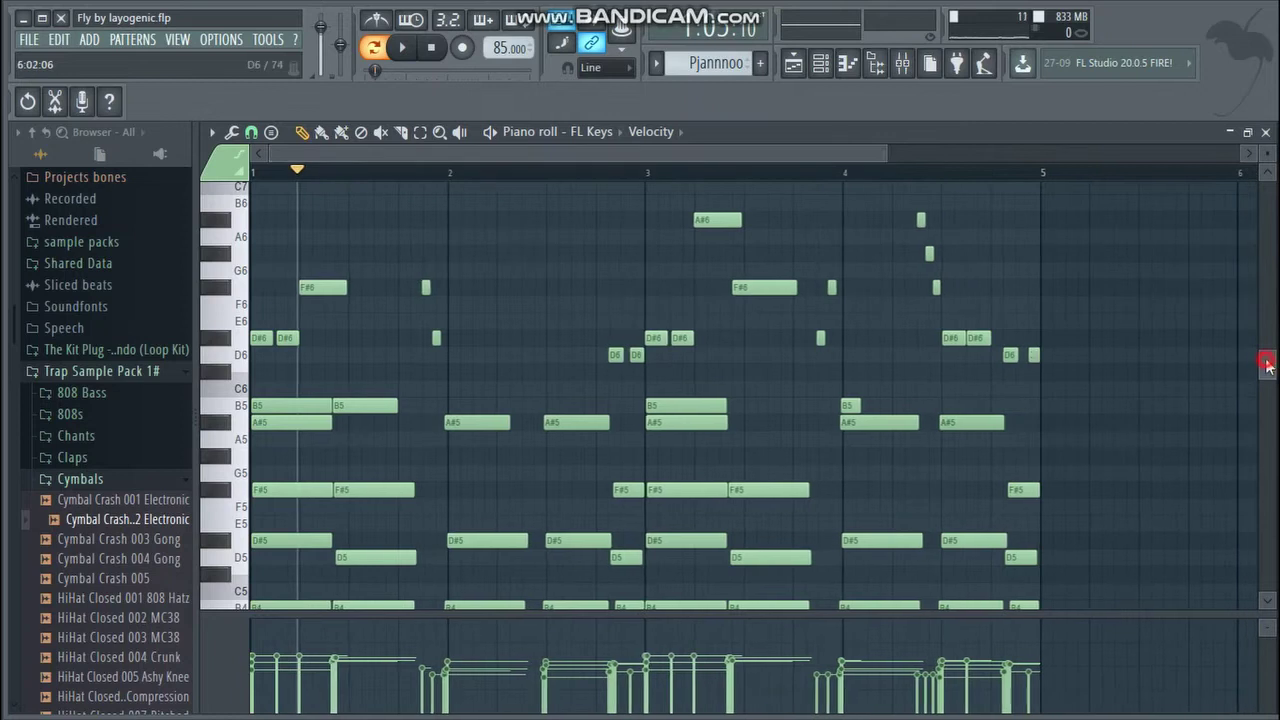
{"action": "left_click_drag", "start_coordinate": [1266, 364], "coordinate": [1262, 397]}
{"action": "left_click", "coordinate": [1267, 132]}
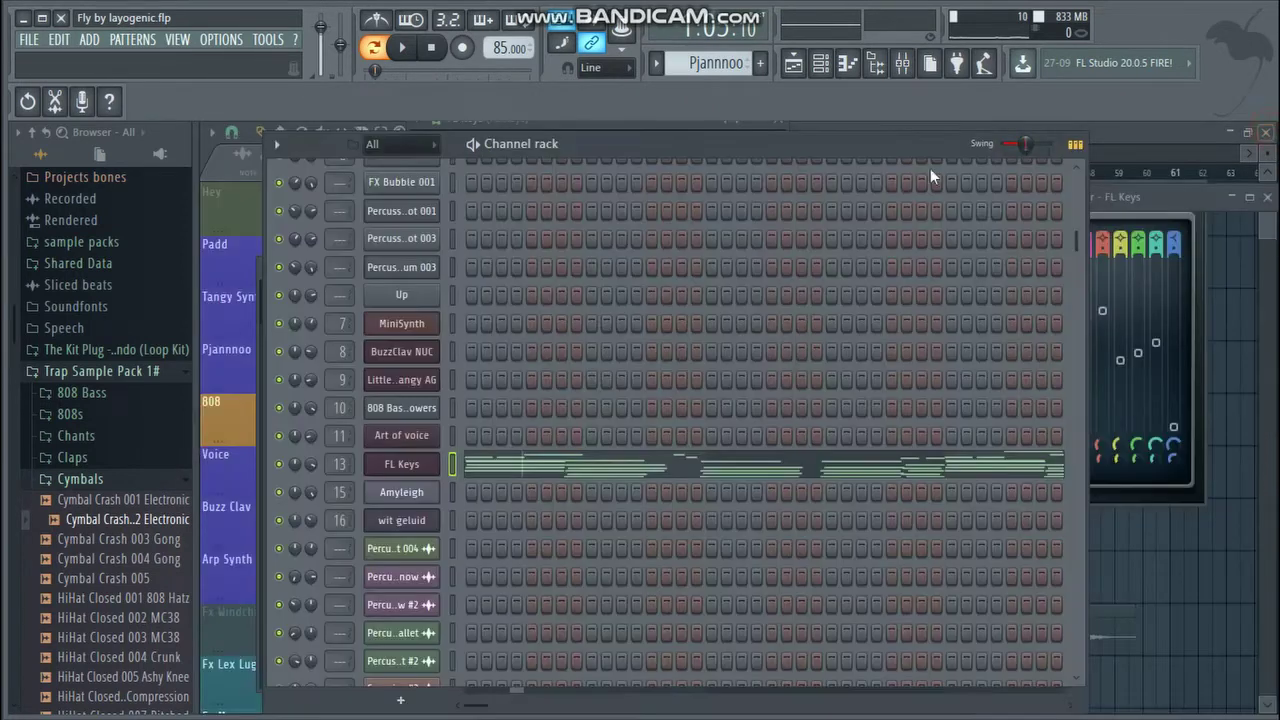
- Open the Little Twangy AG Harmless synth and look over its plugin options and sound settings
{"action": "left_click", "coordinate": [405, 380]}
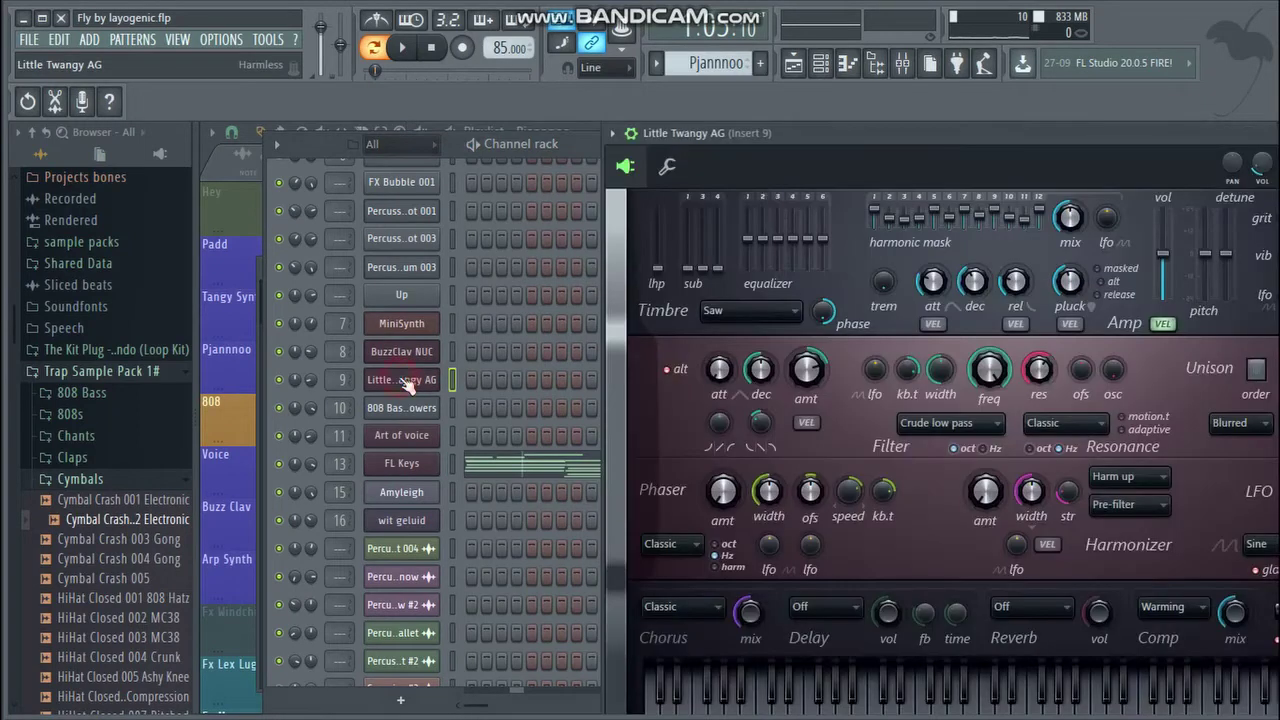
{"action": "left_click_drag", "start_coordinate": [784, 134], "coordinate": [589, 160]}
{"action": "left_click", "coordinate": [418, 158]}
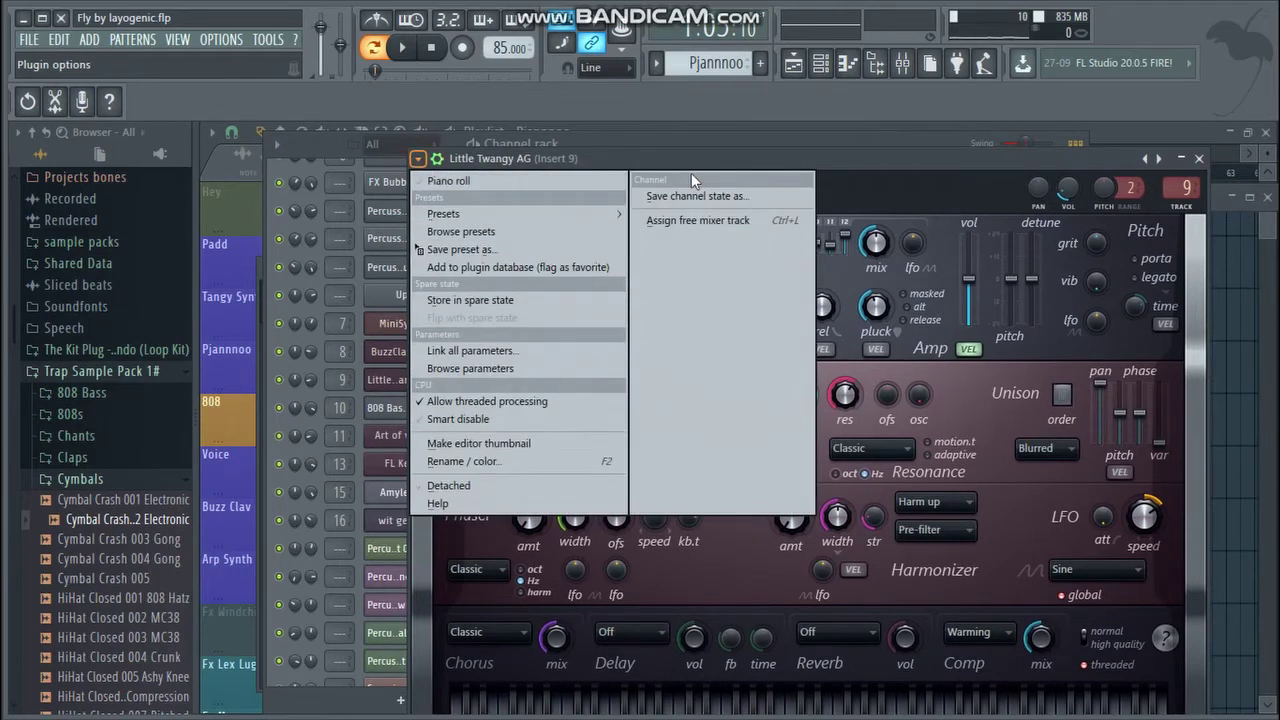
{"action": "left_click", "coordinate": [779, 157]}
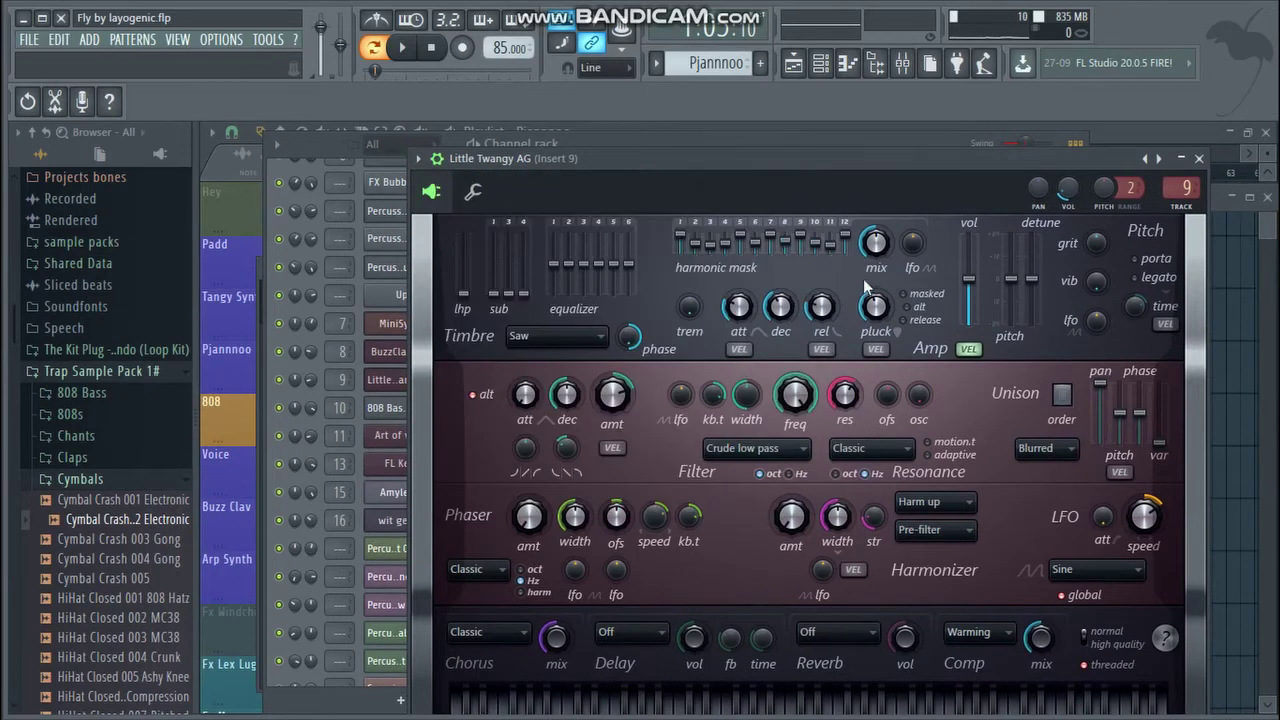
{"action": "left_click_drag", "start_coordinate": [840, 152], "coordinate": [826, 24]}
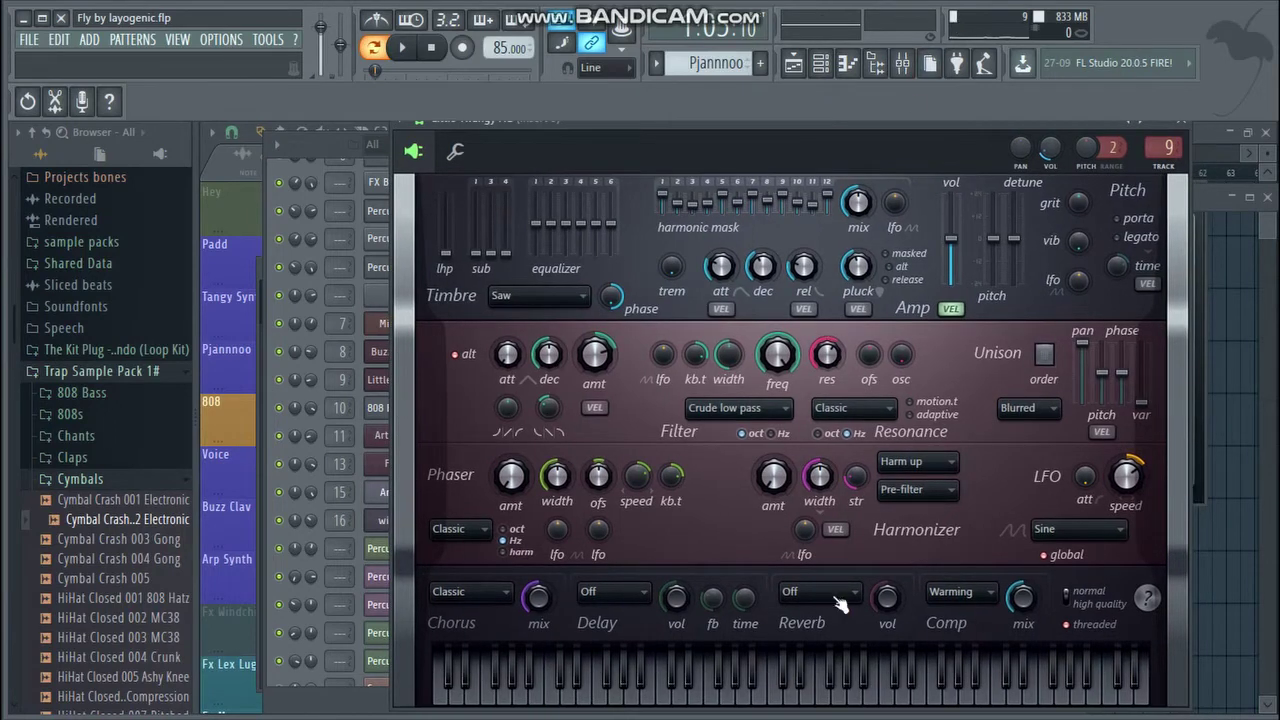
- Audition the Little Twangy AG sound with several notes on its built-in keyboard, and close the synth
{"action": "left_click", "coordinate": [797, 690]}
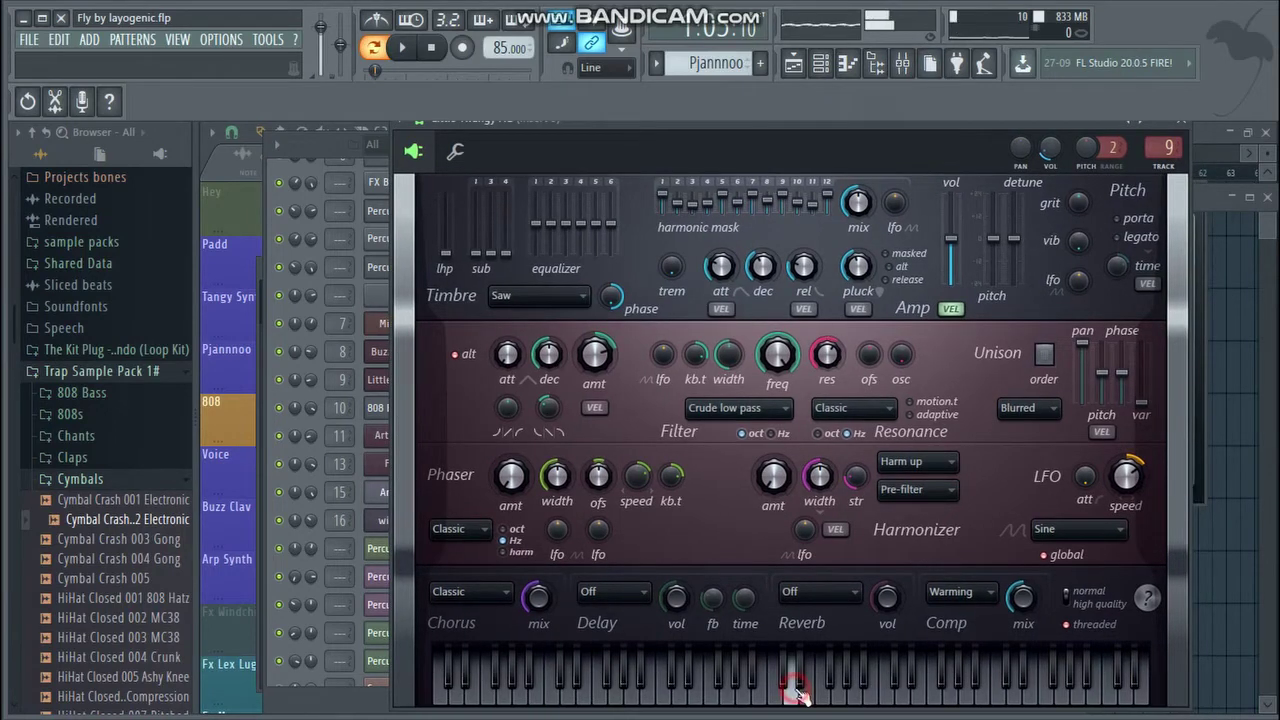
{"action": "left_click", "coordinate": [895, 695]}
{"action": "left_click", "coordinate": [718, 693]}
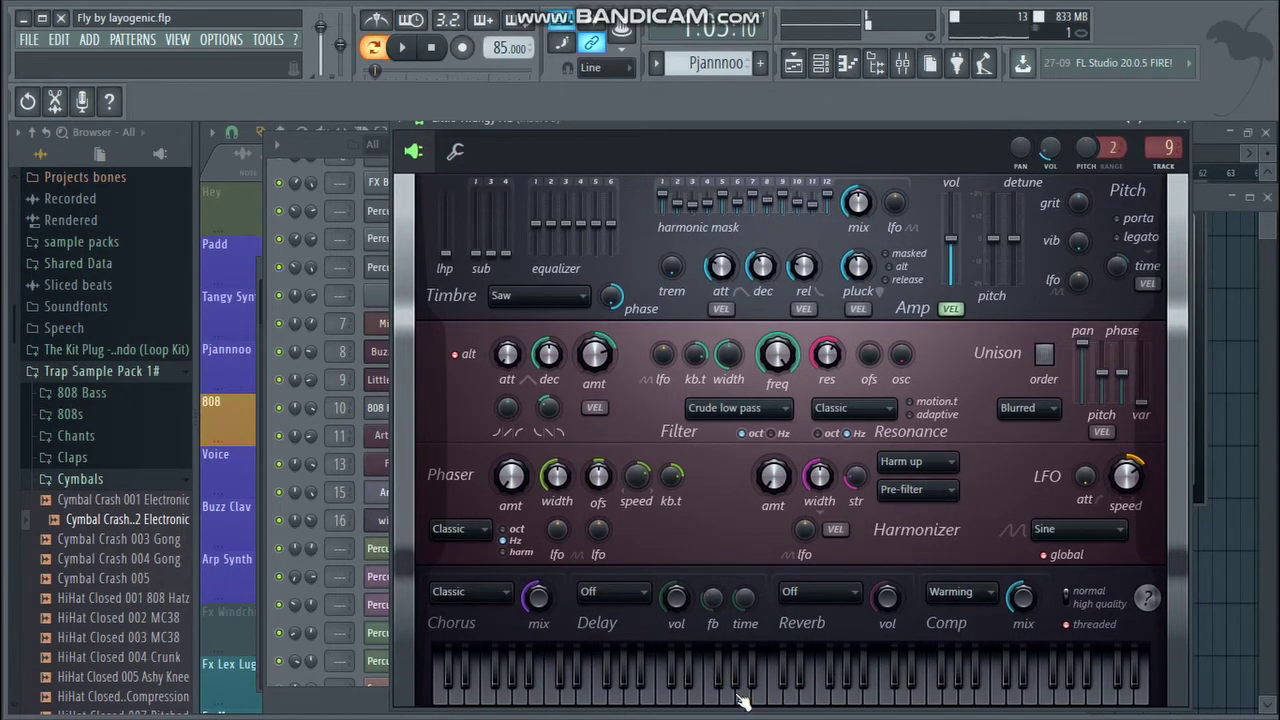
{"action": "left_click", "coordinate": [850, 684]}
{"action": "left_click", "coordinate": [1182, 125]}
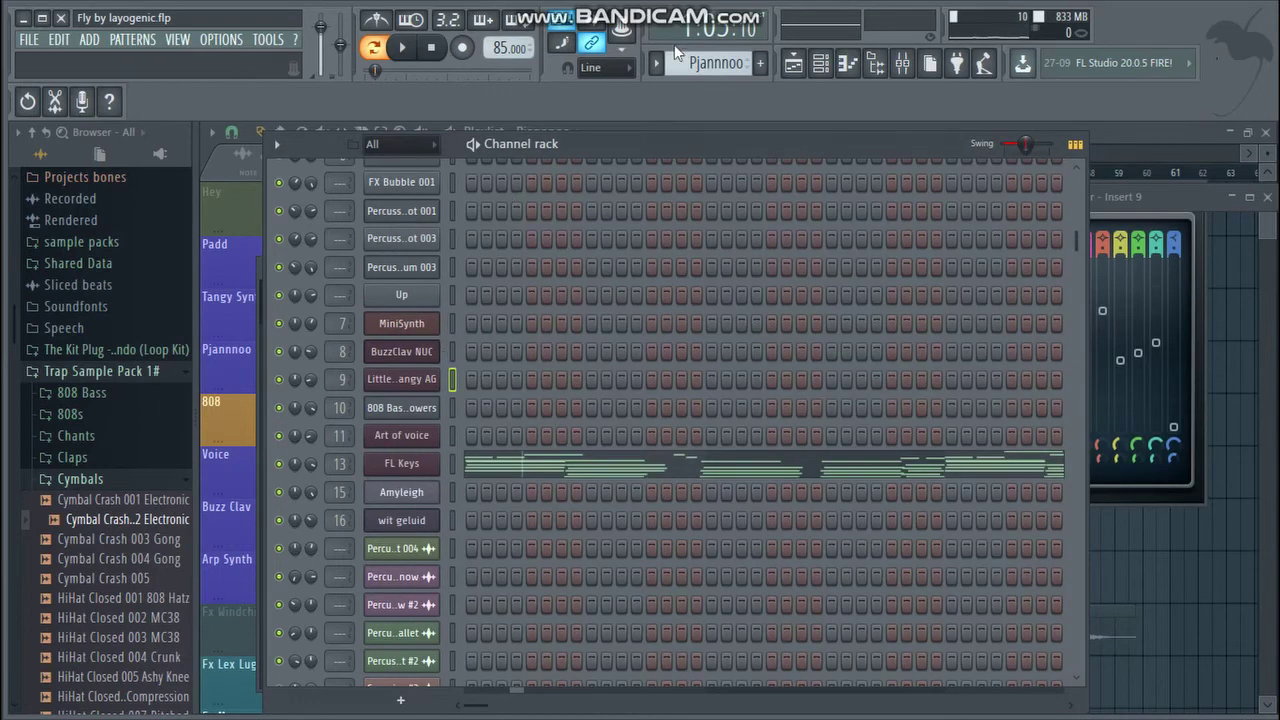
- Go through the project's patterns and select the tangy synth pattern
{"action": "scroll", "coordinate": [700, 63], "scroll_direction": "down", "scroll_amount": 1}
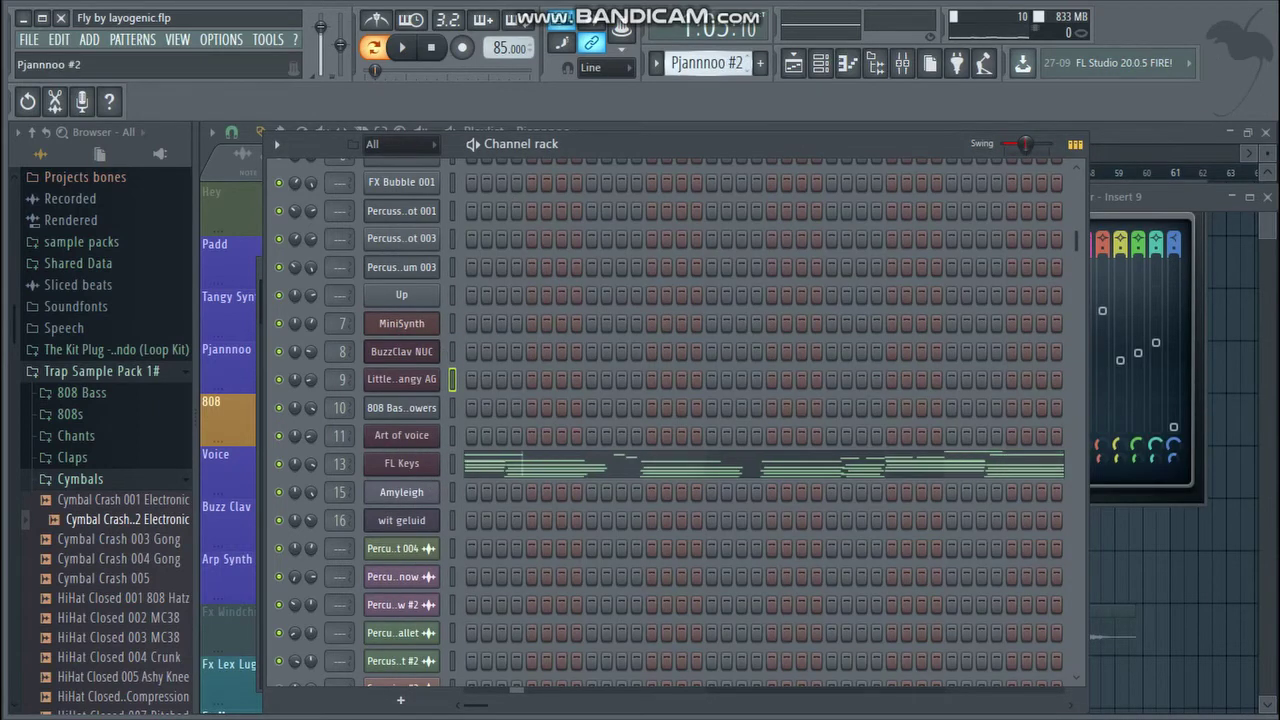
{"action": "scroll", "coordinate": [700, 63], "scroll_direction": "down", "scroll_amount": 4}
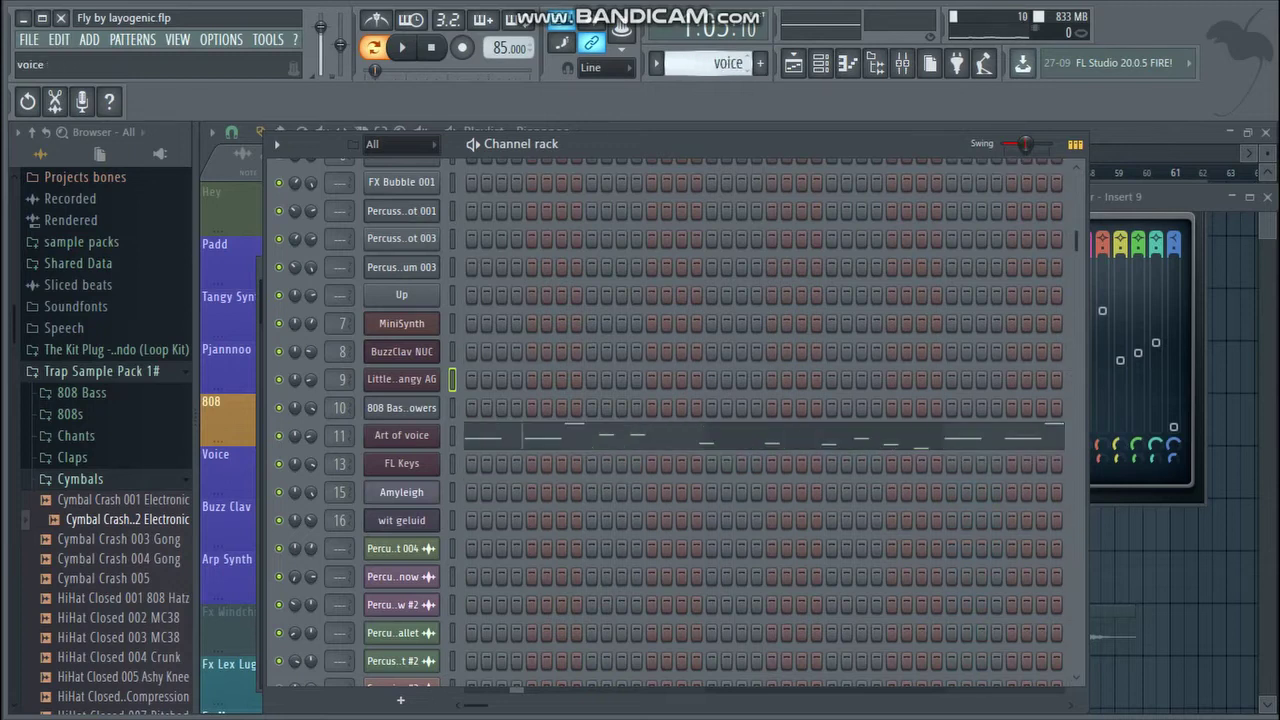
{"action": "scroll", "coordinate": [700, 63], "scroll_direction": "down", "scroll_amount": 1}
{"action": "scroll", "coordinate": [700, 63], "scroll_direction": "down", "scroll_amount": 3}
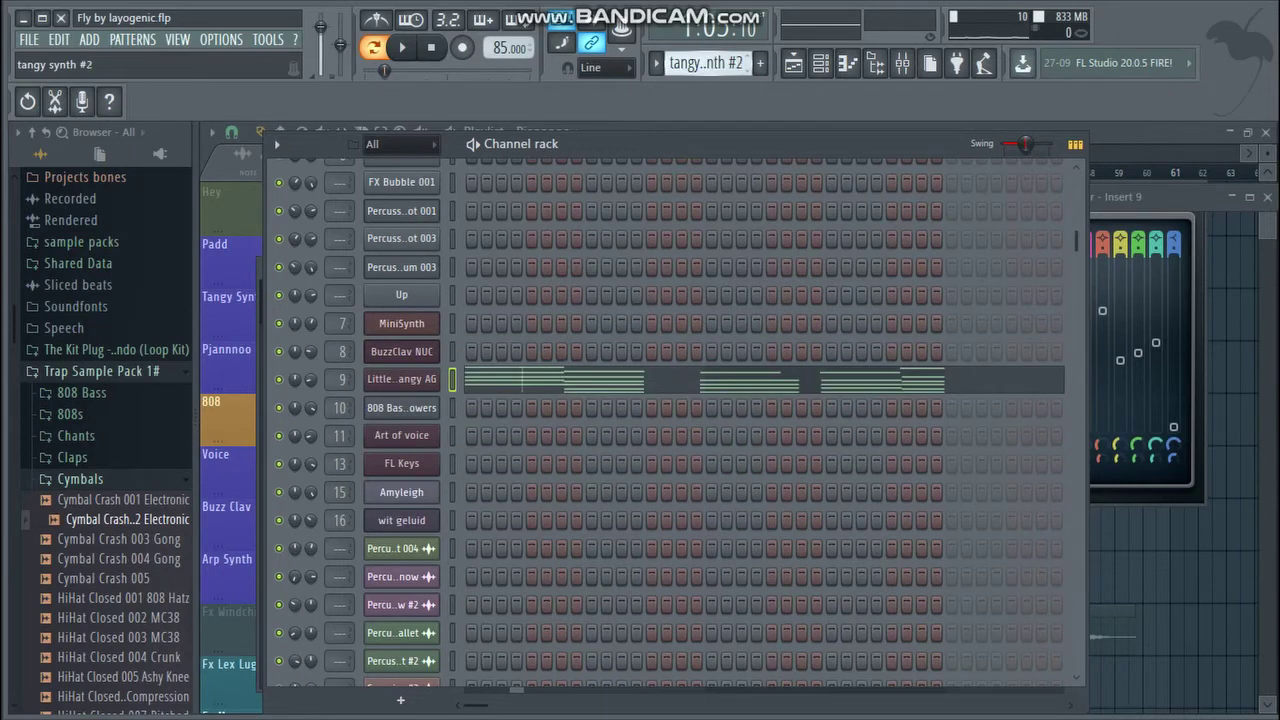
{"action": "scroll", "coordinate": [700, 63], "scroll_direction": "up", "scroll_amount": 1}
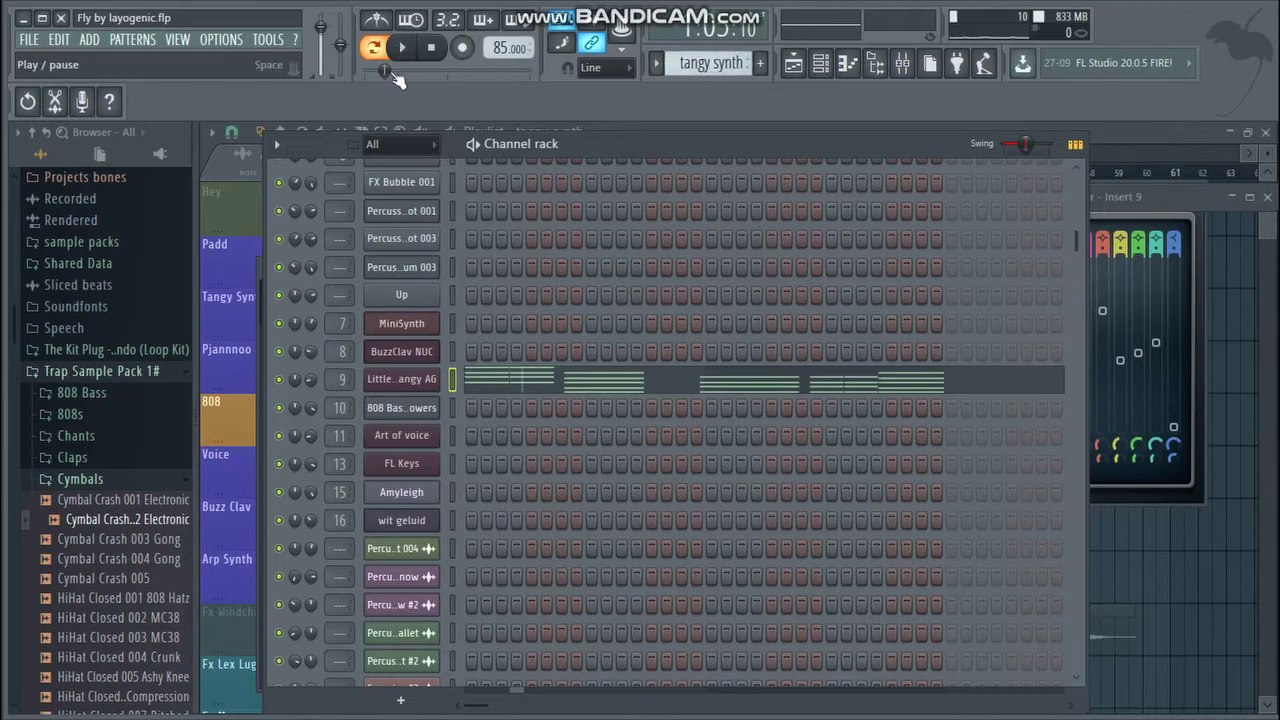
- Play the tangy synth pattern on its own and open its Little Twangy AG chords in the piano roll
{"action": "left_click", "coordinate": [404, 50]}
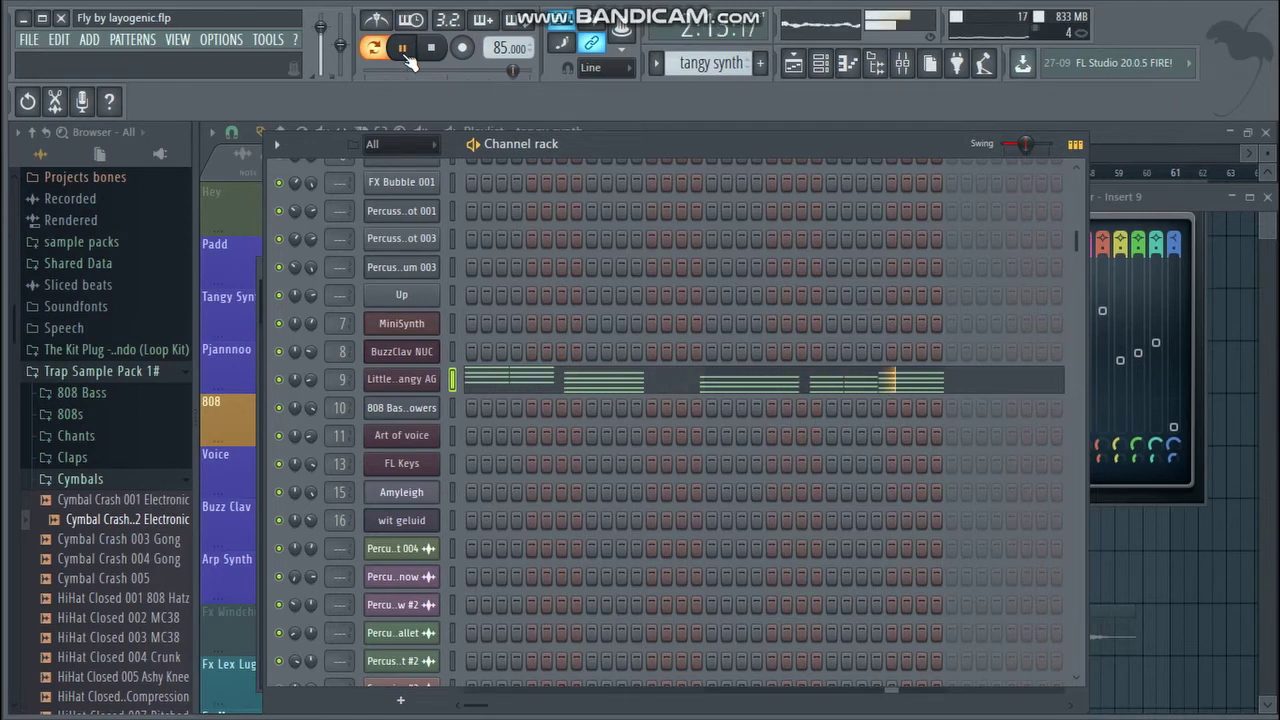
{"action": "left_click", "coordinate": [403, 49]}
{"action": "right_click", "coordinate": [424, 388]}
{"action": "left_click", "coordinate": [480, 376]}
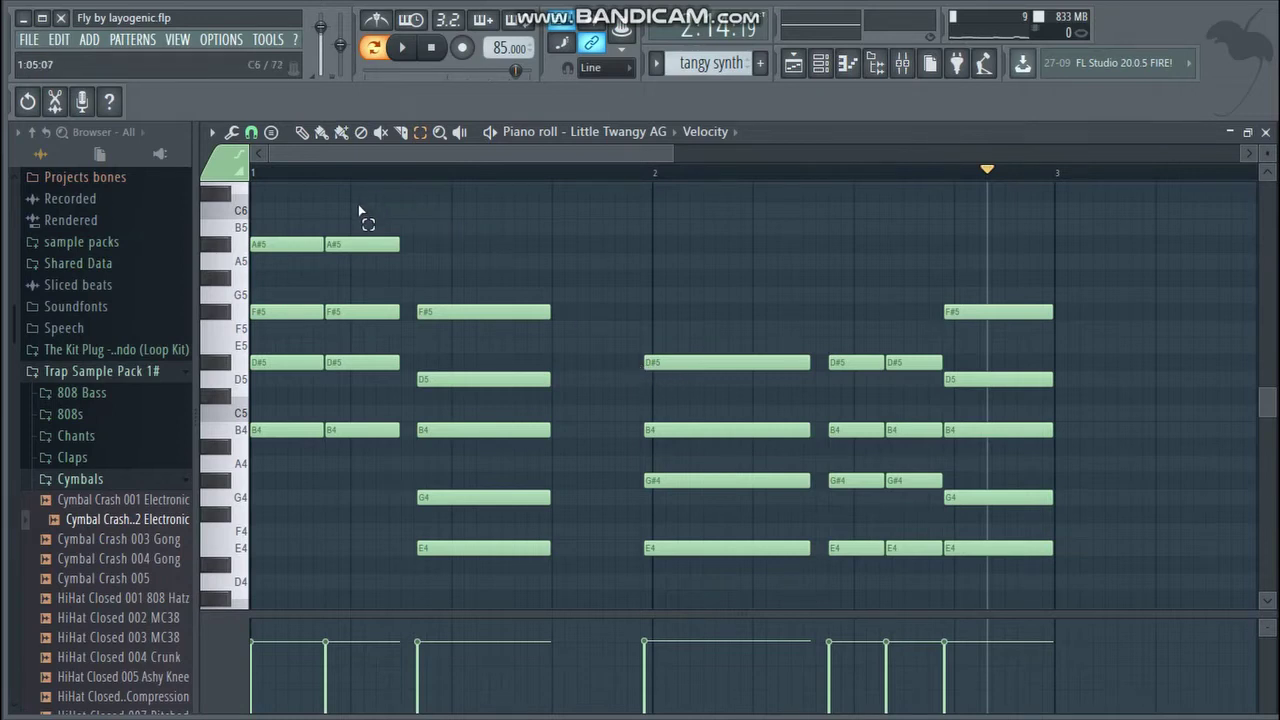
- Try the second chord of the tangy synth pattern slightly later, audition it, and move it back against the first chord
{"action": "left_click_drag", "start_coordinate": [362, 198], "coordinate": [358, 440]}
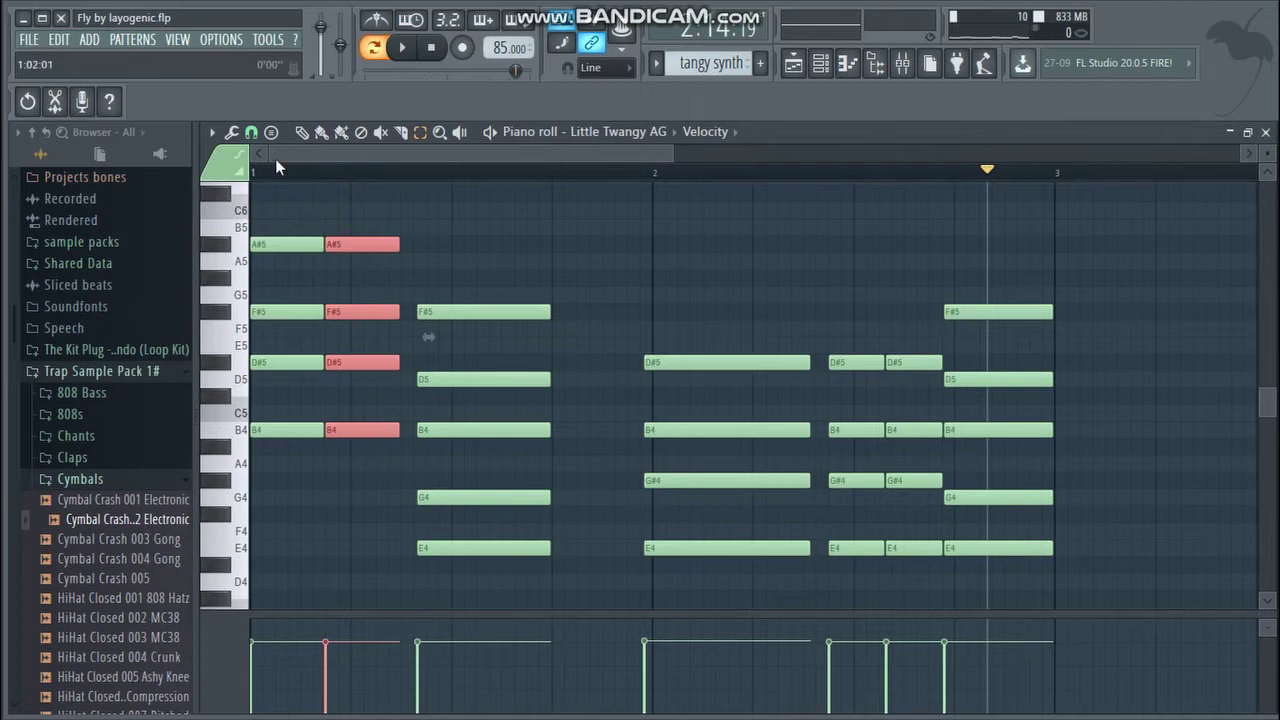
{"action": "left_click_drag", "start_coordinate": [340, 240], "coordinate": [356, 240]}
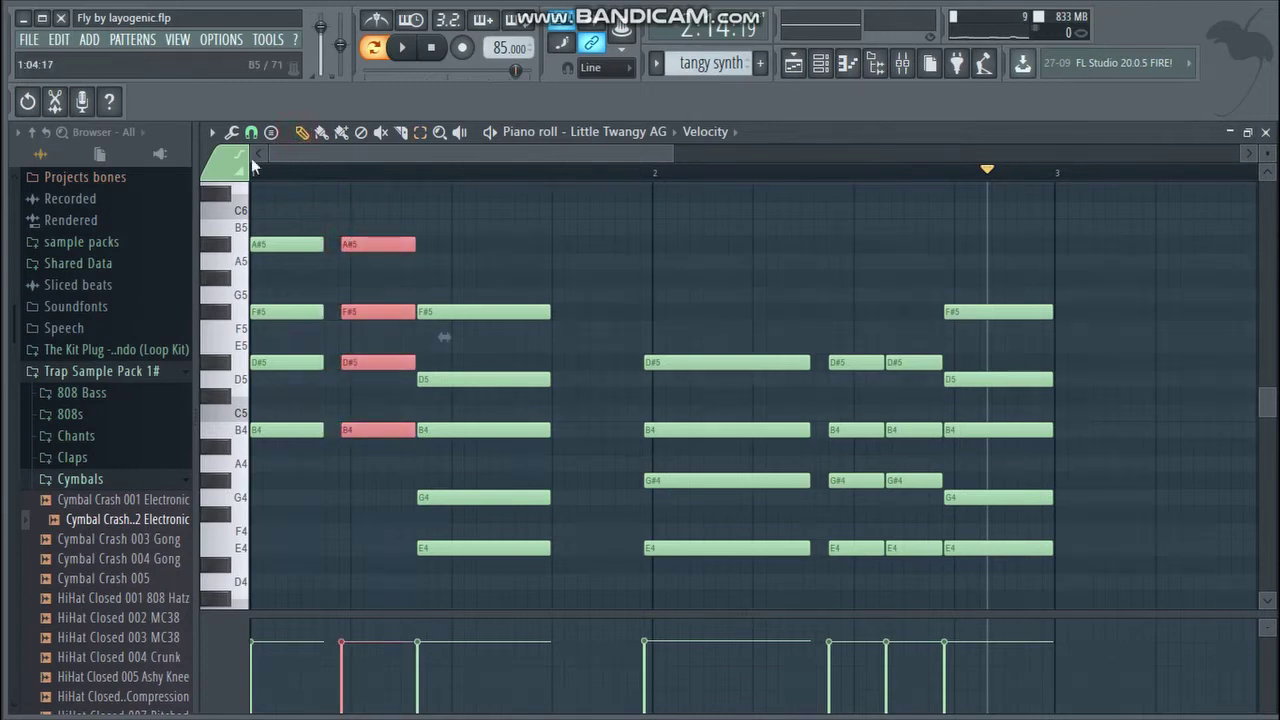
{"action": "left_click", "coordinate": [403, 47]}
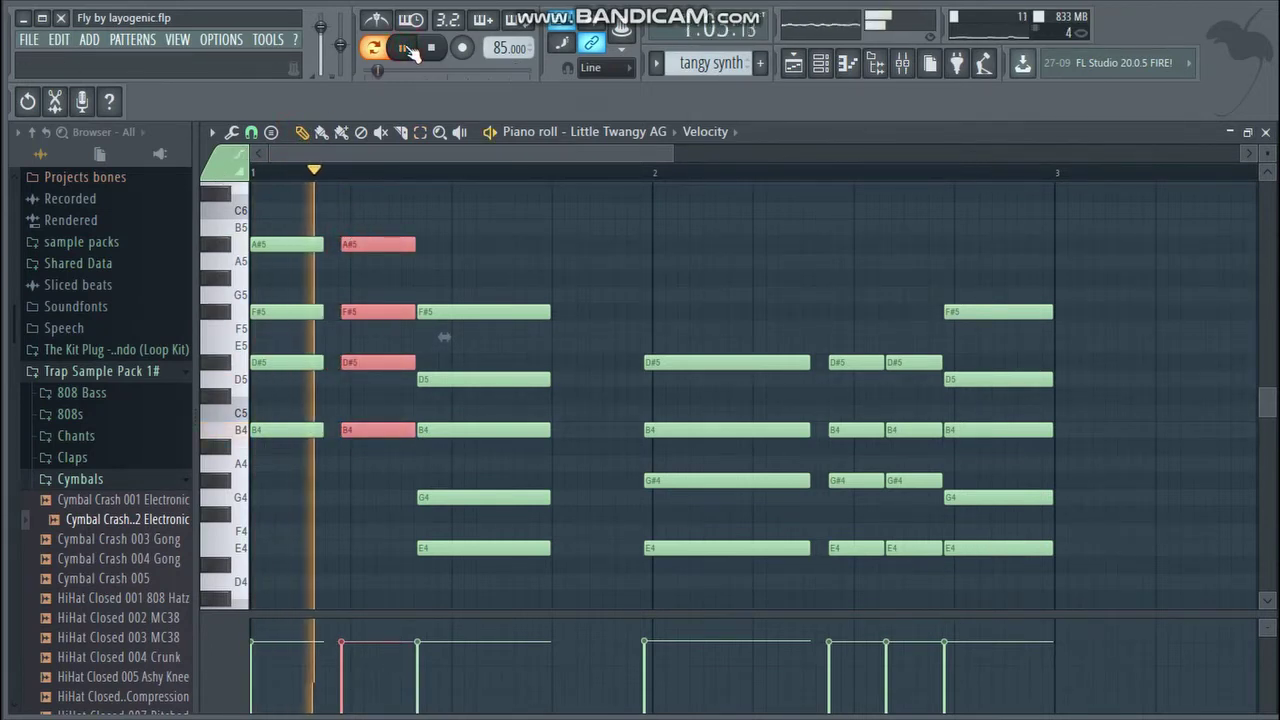
{"action": "left_click", "coordinate": [405, 48]}
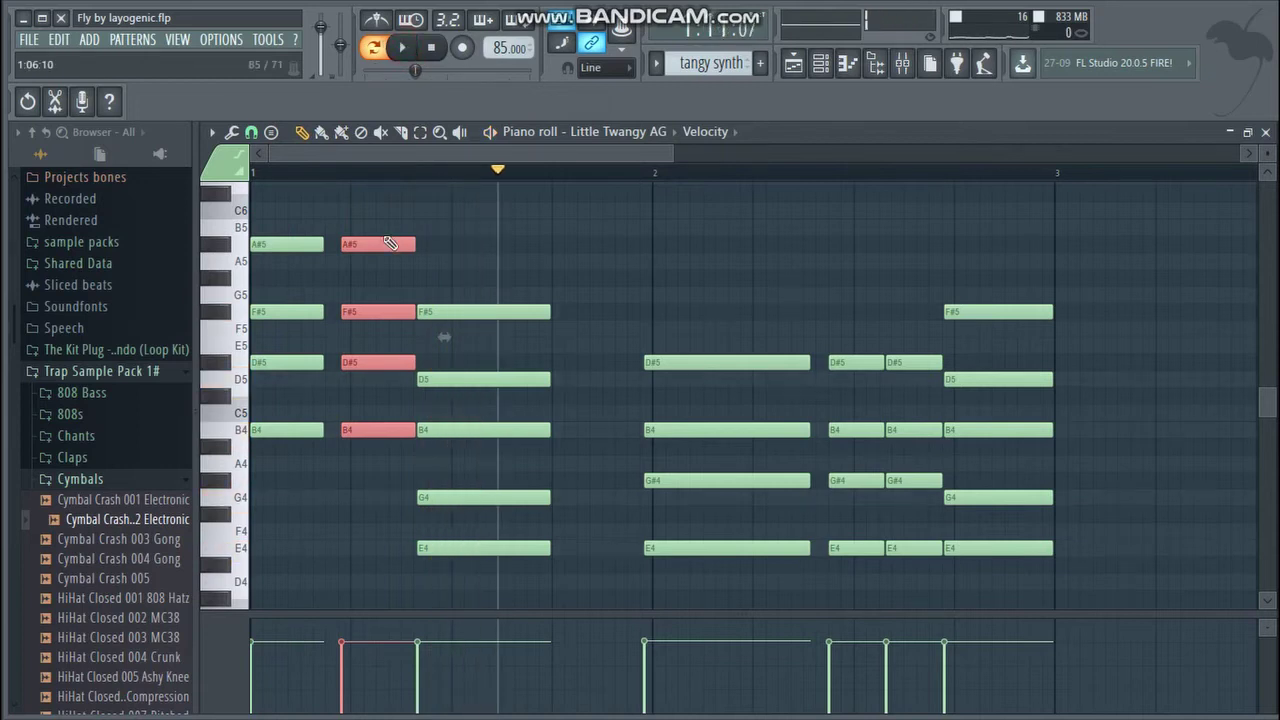
{"action": "left_click_drag", "start_coordinate": [389, 244], "coordinate": [363, 240]}
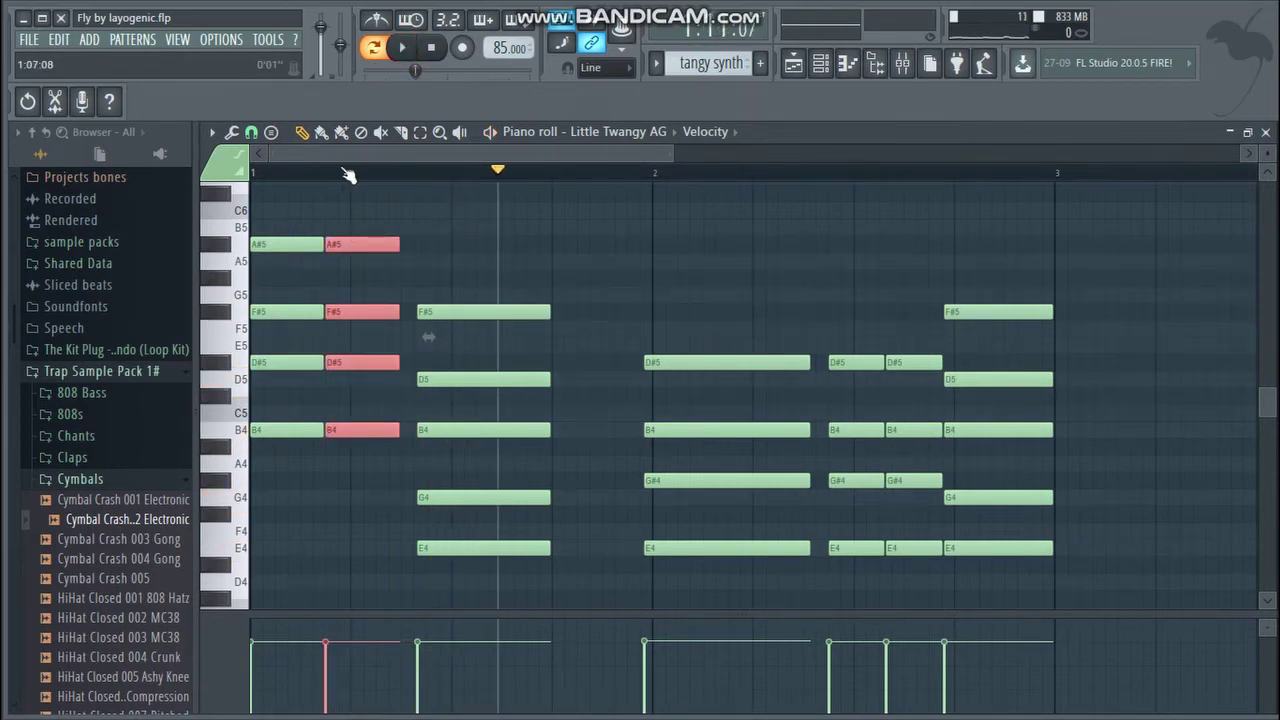
- Play the tangy synth chords through to the end of the pattern and close the piano roll
{"action": "left_click", "coordinate": [401, 46]}
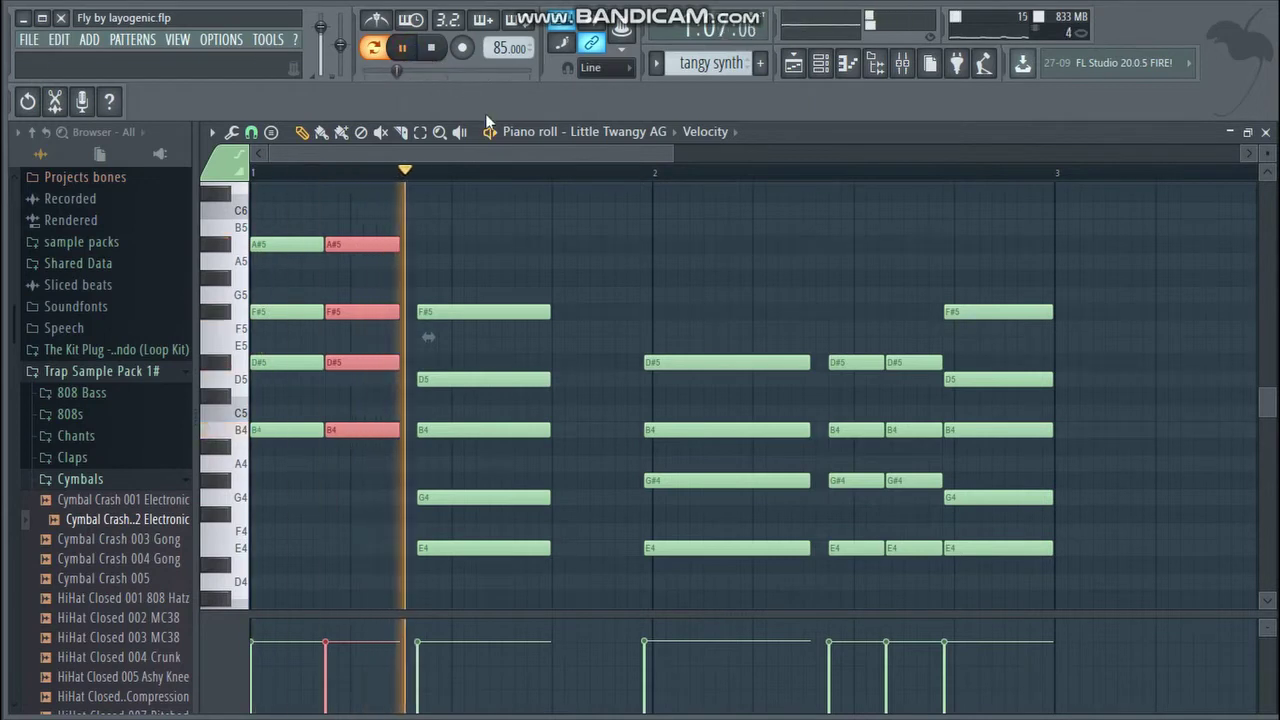
{"action": "left_click_drag", "start_coordinate": [479, 156], "coordinate": [663, 180]}
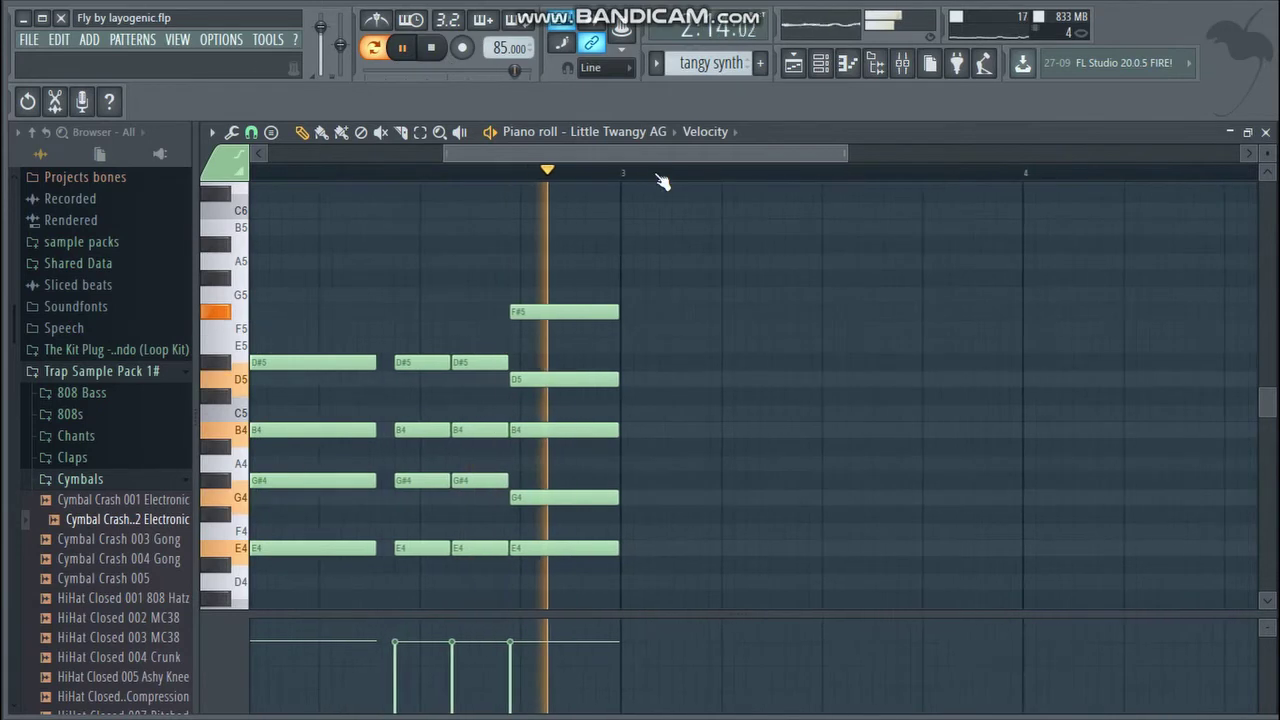
{"action": "key", "text": "space"}
{"action": "left_click", "coordinate": [1266, 133]}
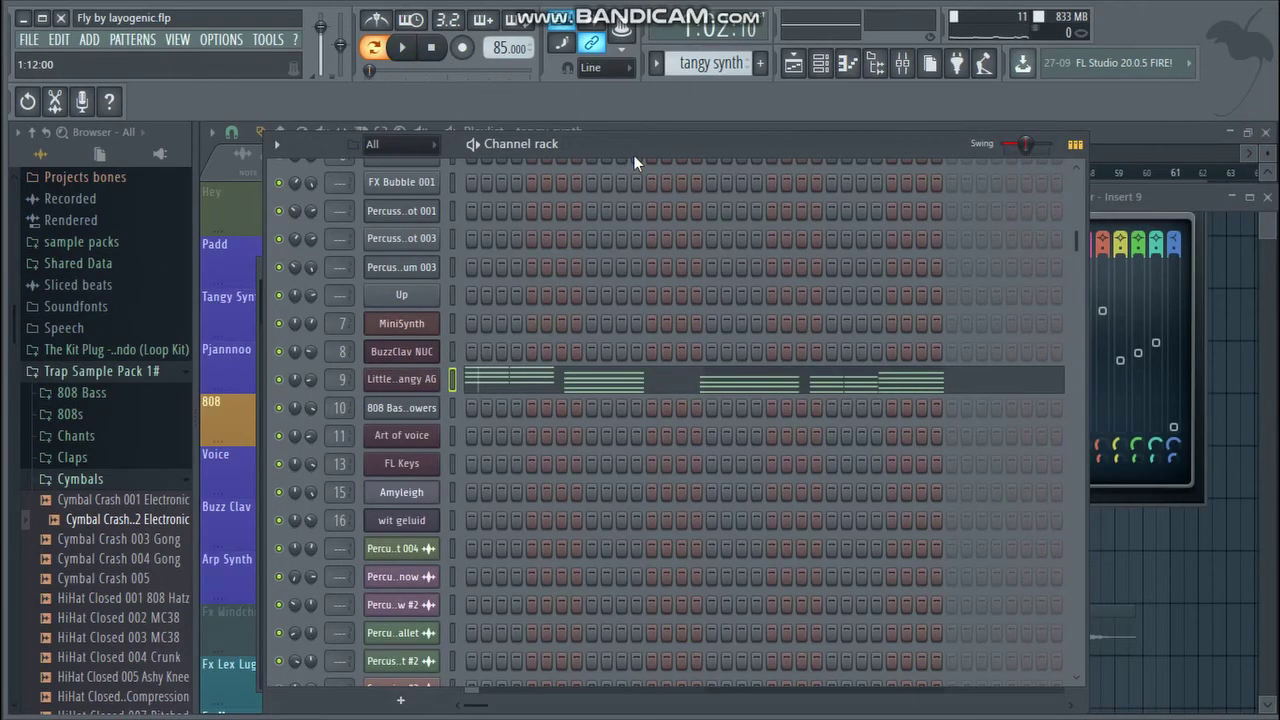
- Select the tangy synth #2 pattern and open its Little Twangy AG chords in the piano roll, including the highest notes
{"action": "left_click_drag", "start_coordinate": [698, 62], "coordinate": [698, 48]}
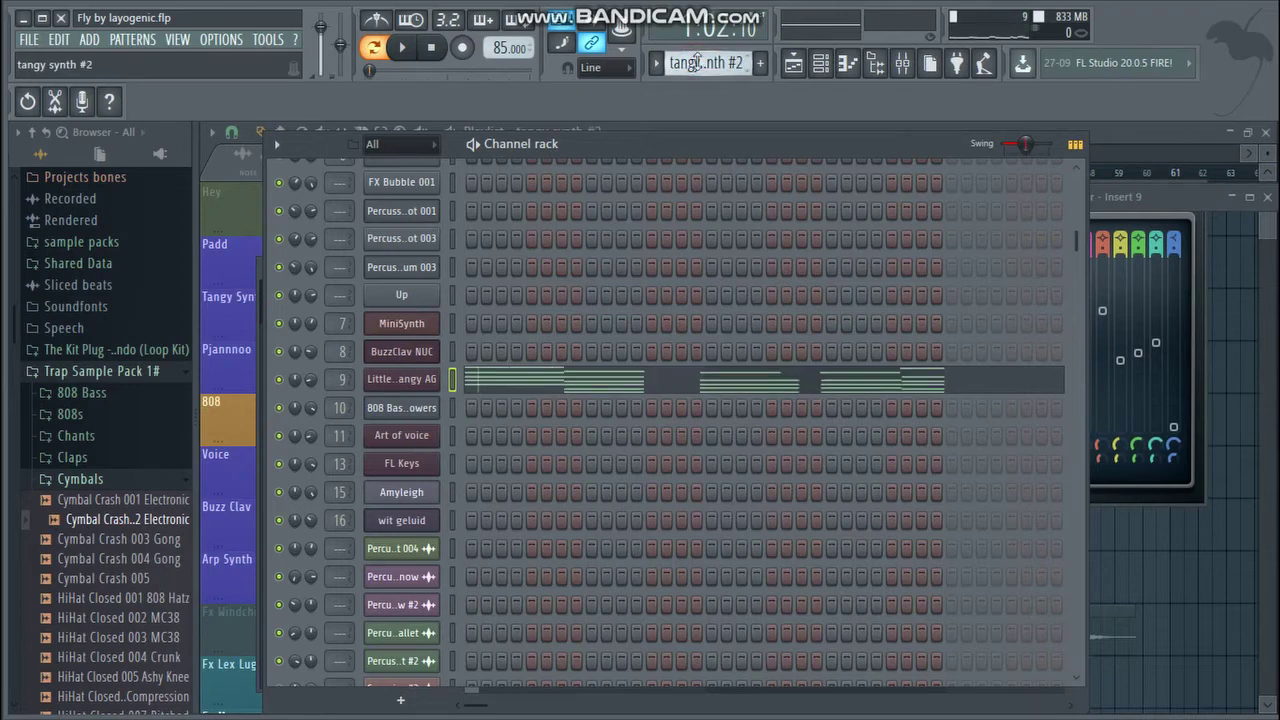
{"action": "right_click", "coordinate": [405, 378]}
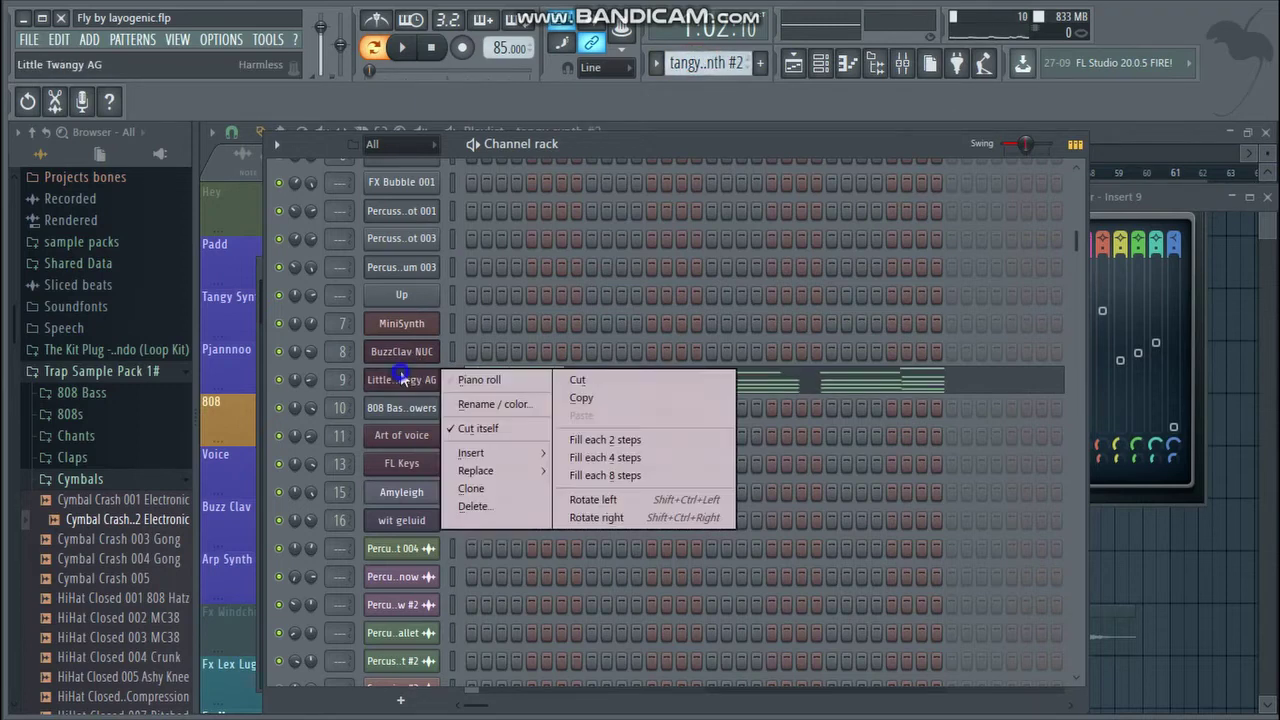
{"action": "left_click", "coordinate": [462, 374]}
{"action": "left_click_drag", "start_coordinate": [469, 151], "coordinate": [519, 151]}
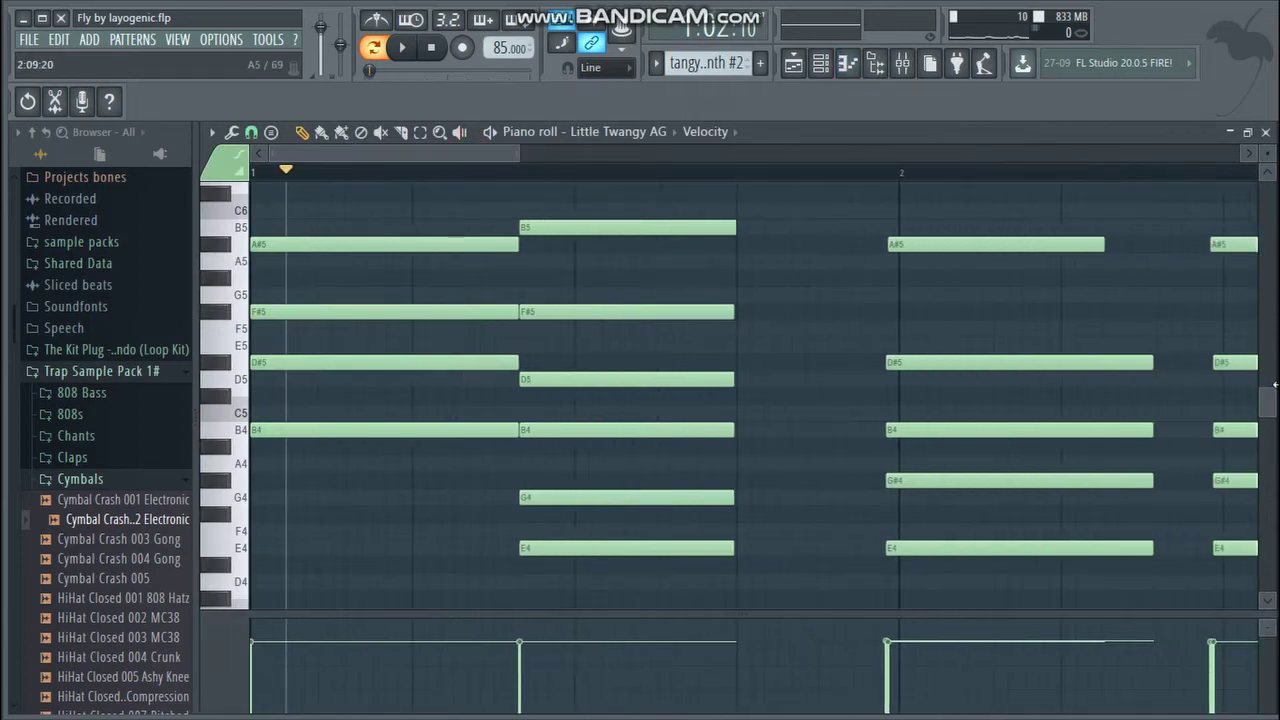
{"action": "left_click_drag", "start_coordinate": [1273, 419], "coordinate": [1270, 387]}
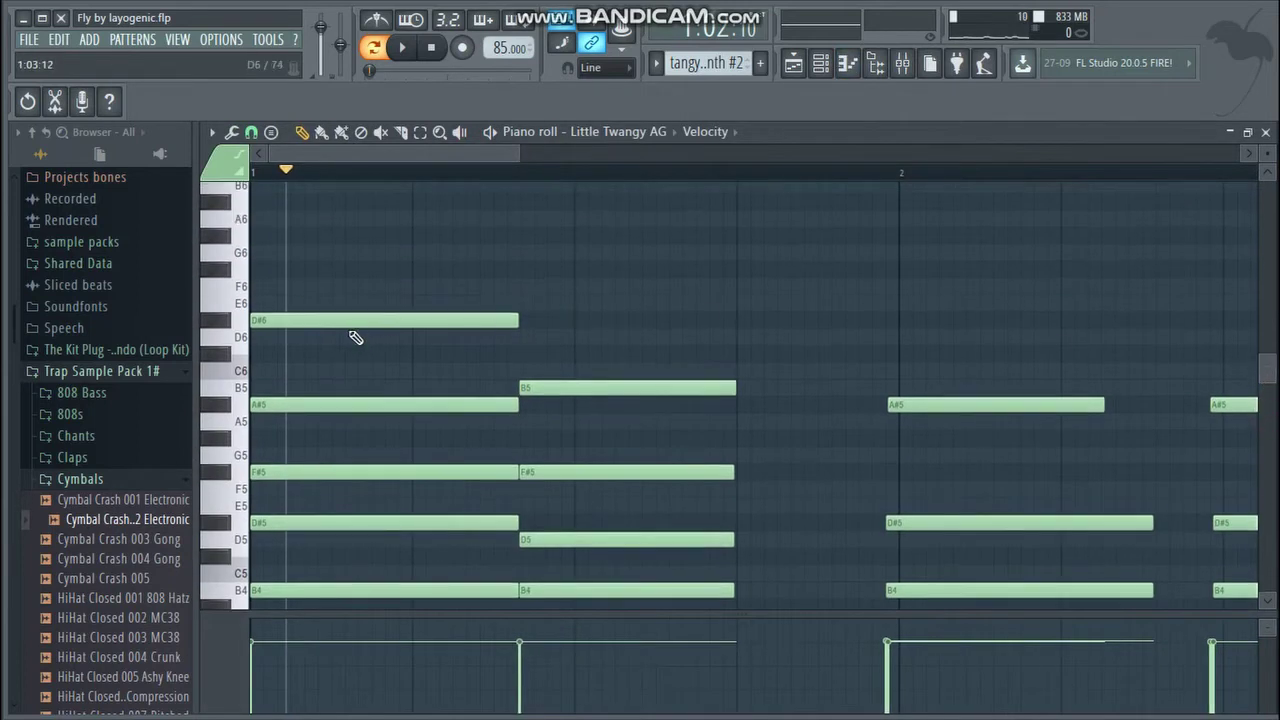
- Play the tangy synth #2 chords from the start, following them into bar 2, and pause
{"action": "left_click_drag", "start_coordinate": [297, 171], "coordinate": [252, 171]}
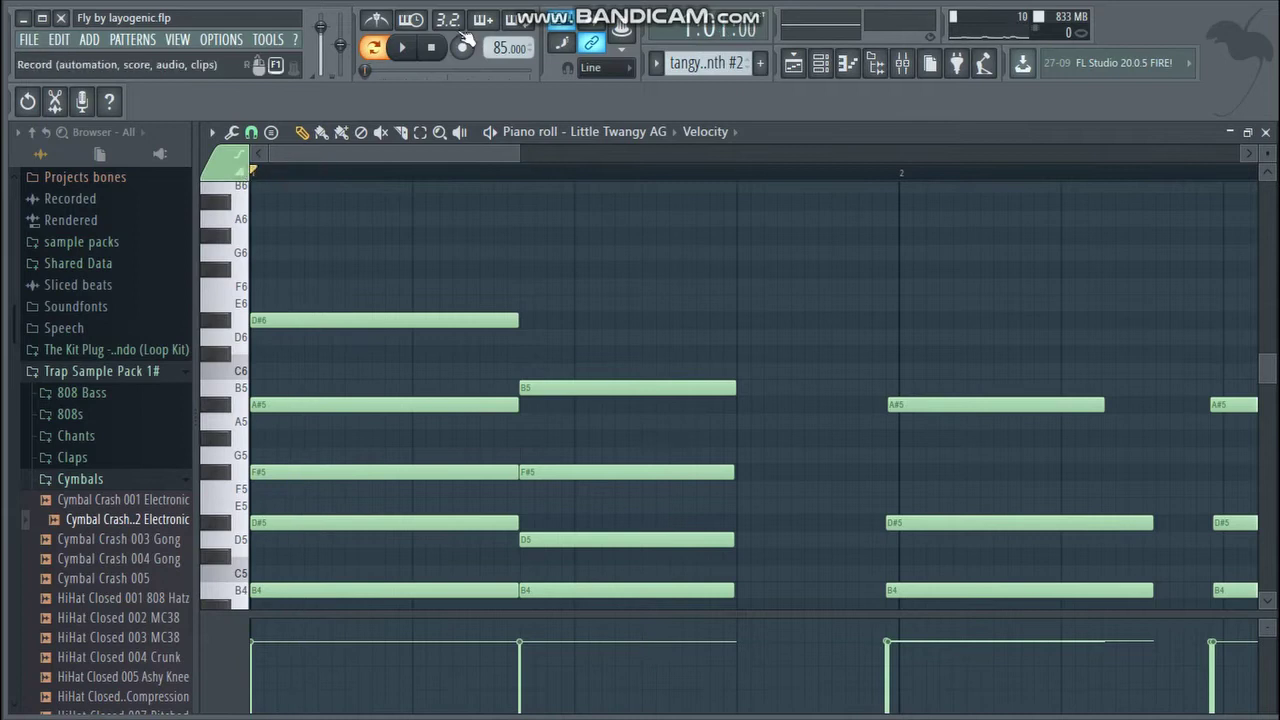
{"action": "left_click", "coordinate": [408, 47]}
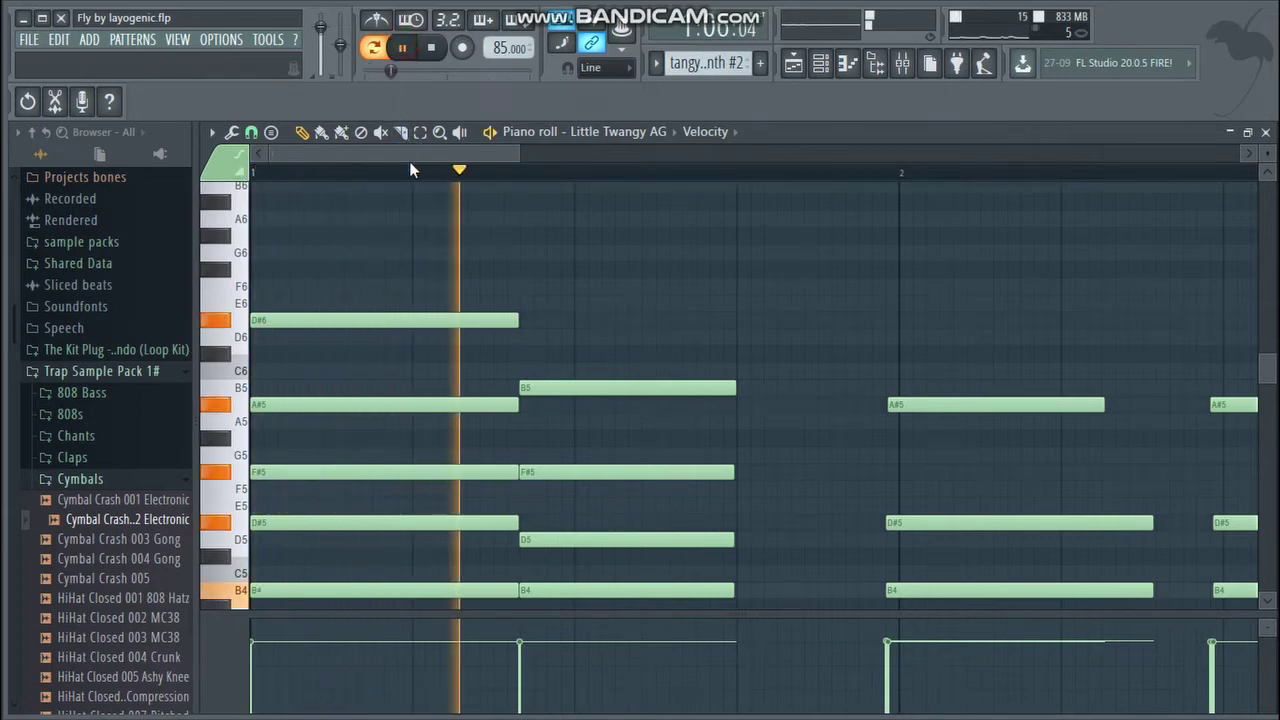
{"action": "left_click_drag", "start_coordinate": [409, 156], "coordinate": [532, 143]}
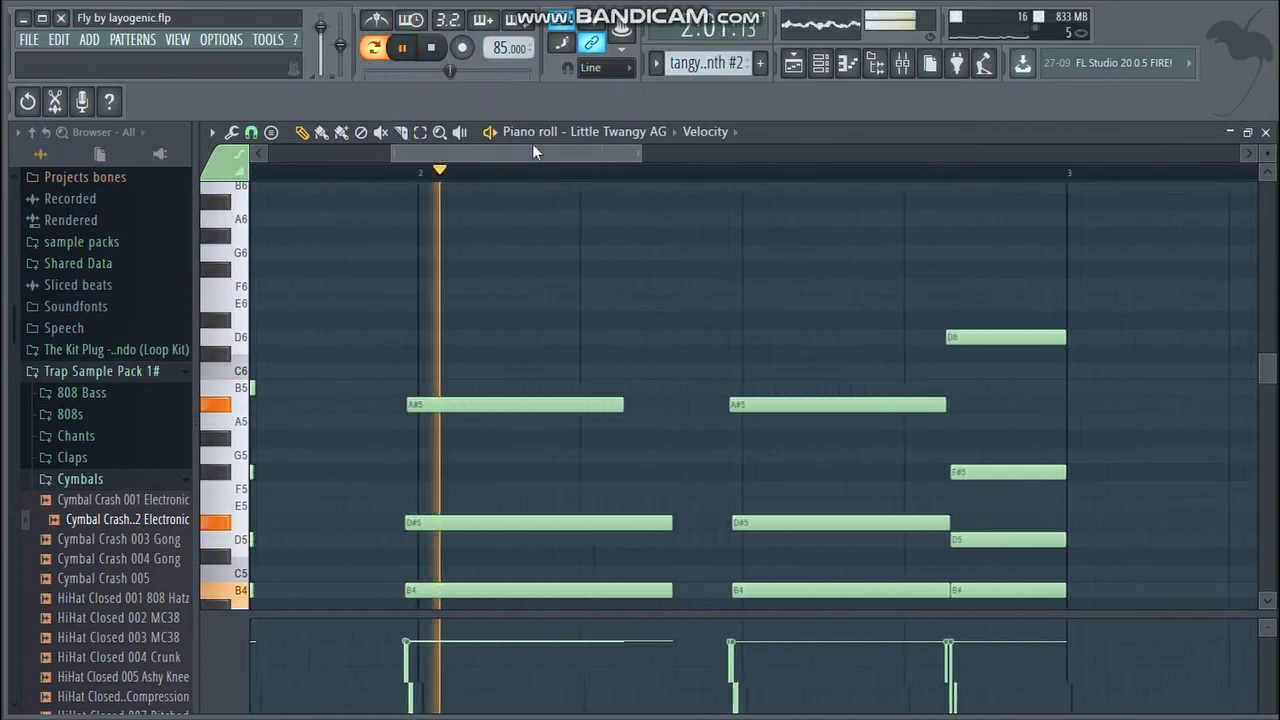
{"action": "left_click", "coordinate": [401, 46]}
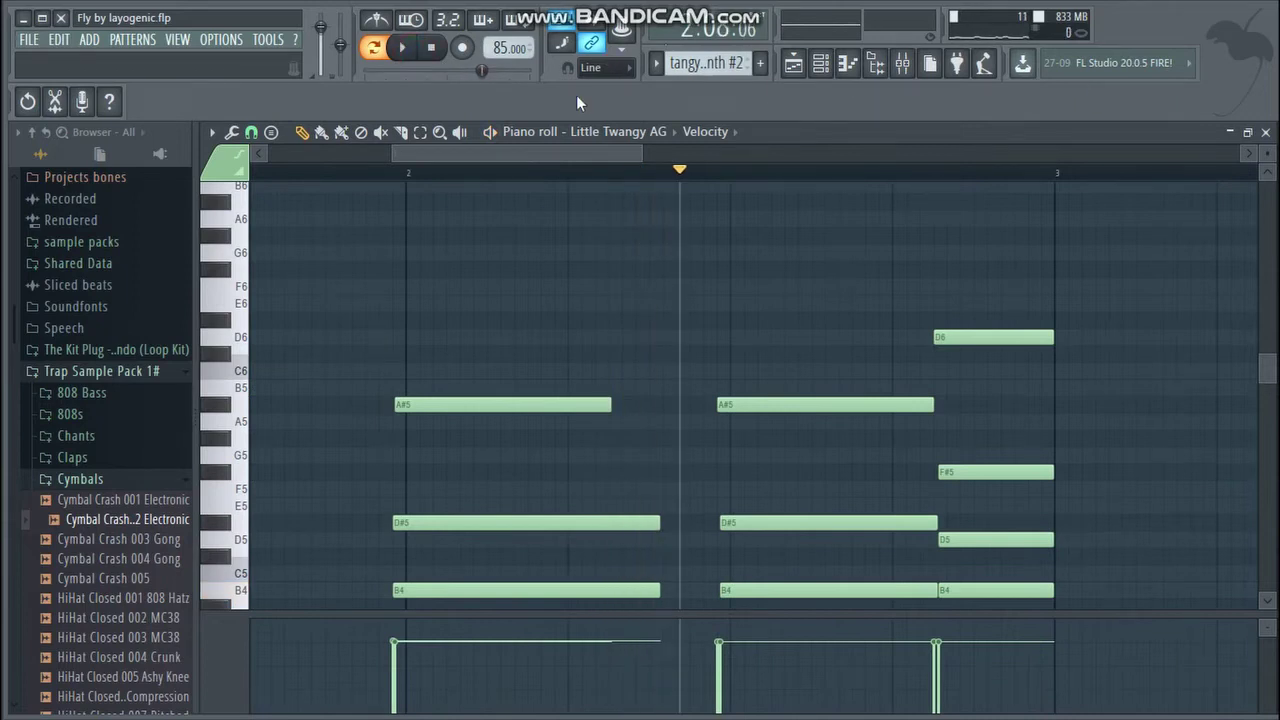
- Replay tangy synth #2 from bar 1, close its piano roll, and stop playback
{"action": "left_click_drag", "start_coordinate": [430, 152], "coordinate": [303, 150]}
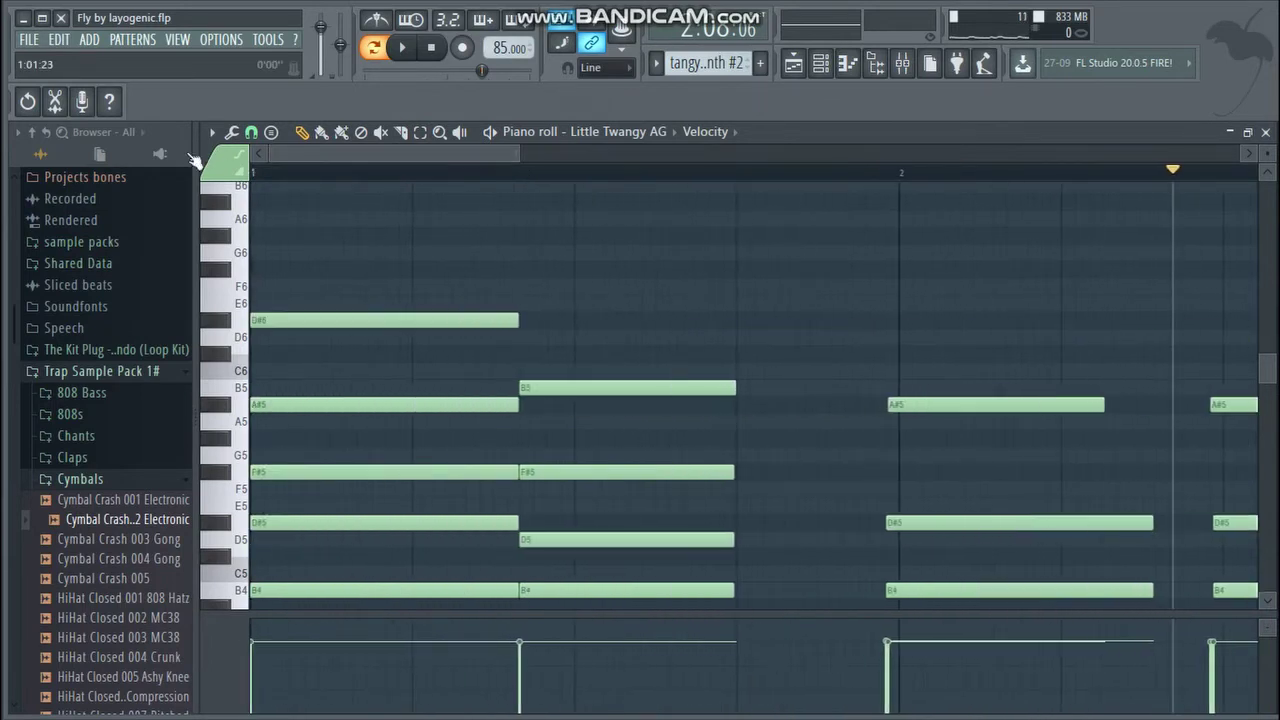
{"action": "left_click", "coordinate": [266, 170]}
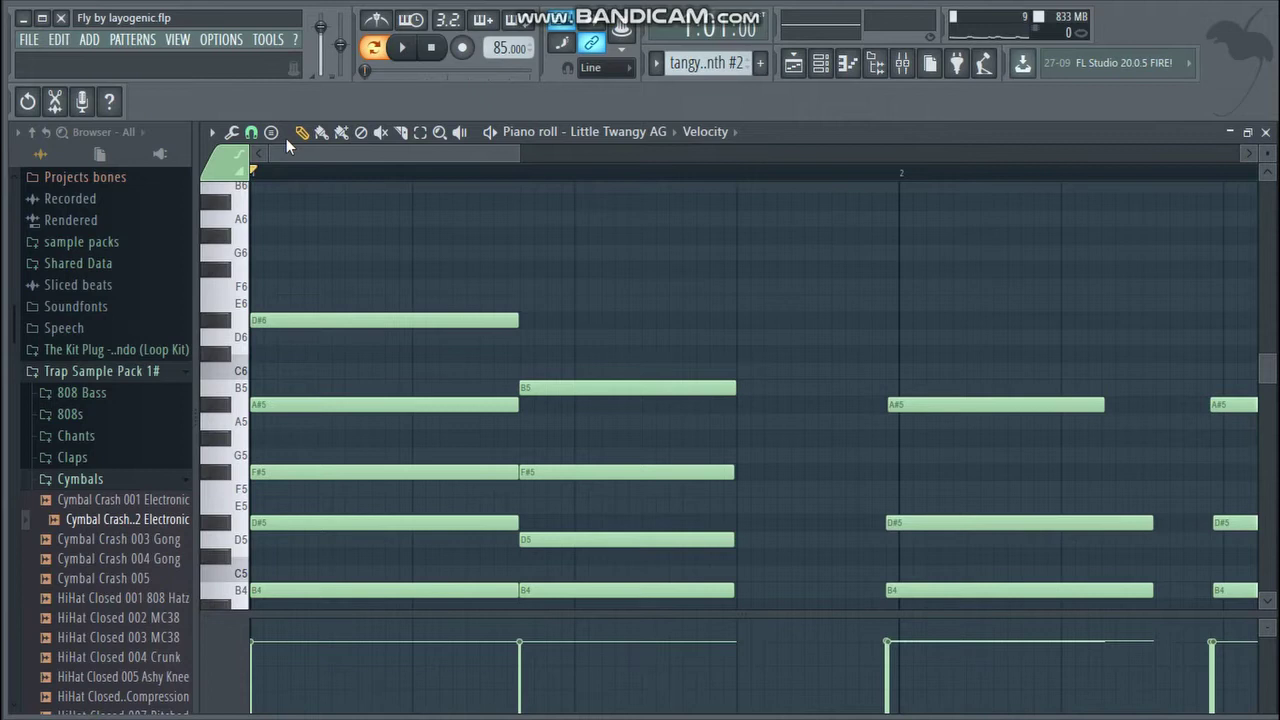
{"action": "left_click", "coordinate": [402, 50]}
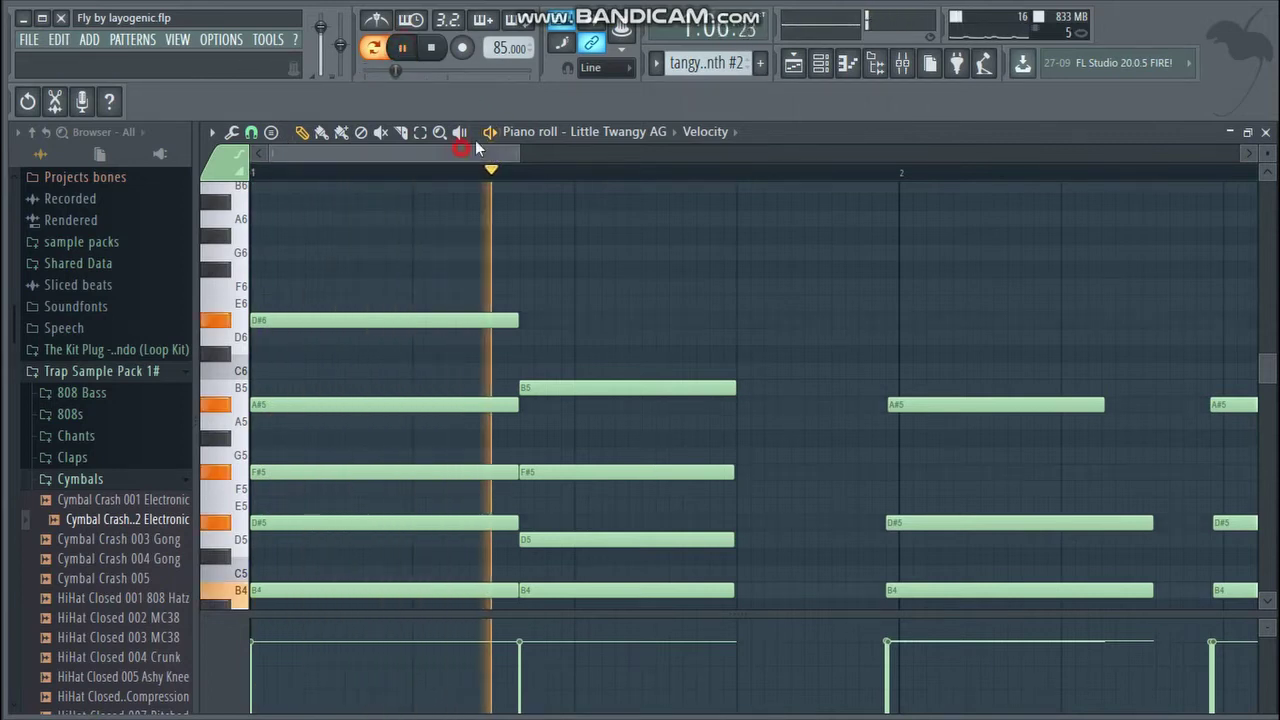
{"action": "left_click", "coordinate": [1266, 132]}
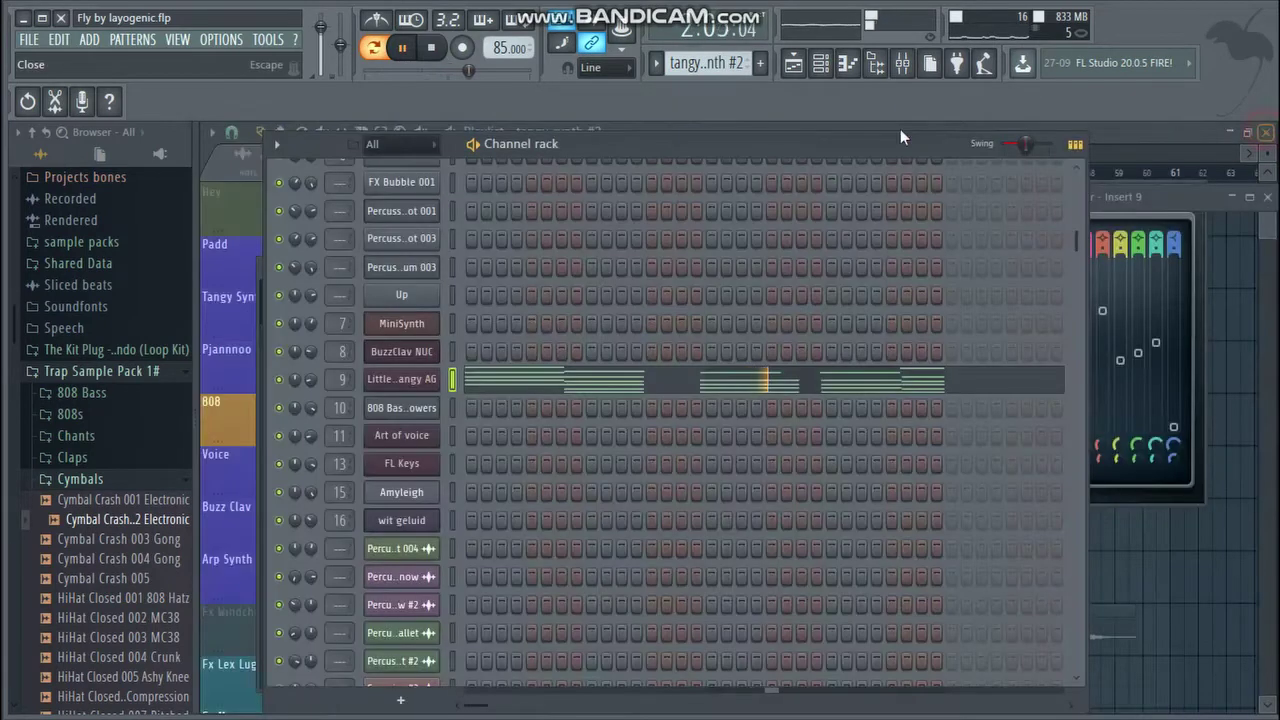
{"action": "left_click", "coordinate": [402, 48]}
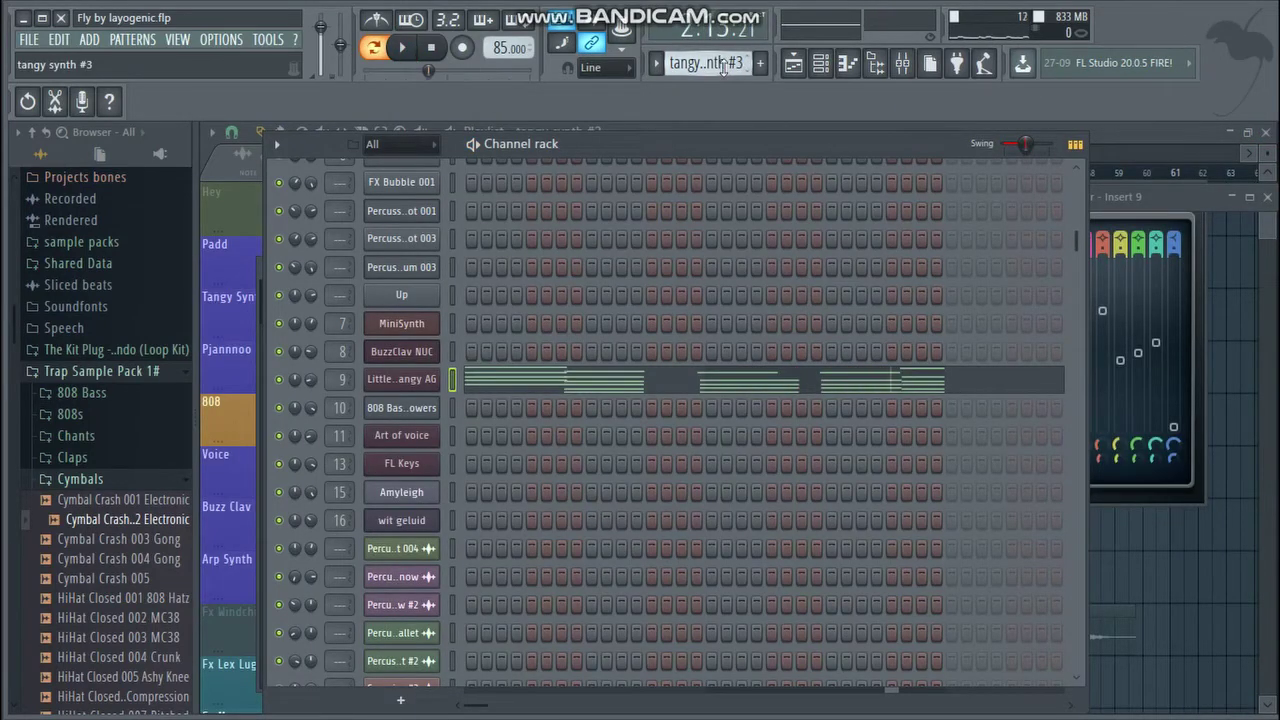
- Select the tangy synth #3 pattern and open its Little Twangy AG chords in the piano roll
{"action": "scroll", "coordinate": [724, 68], "scroll_direction": "down", "scroll_amount": 1}
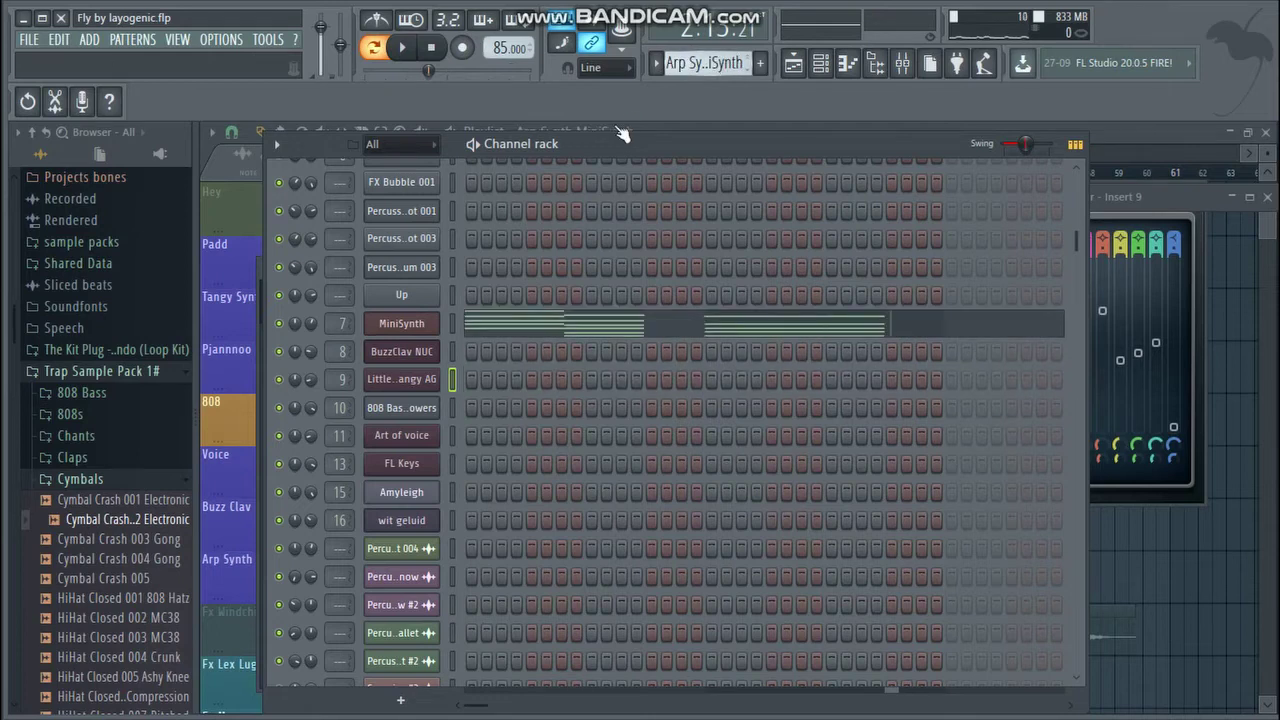
{"action": "scroll", "coordinate": [705, 63], "scroll_direction": "up", "scroll_amount": 1}
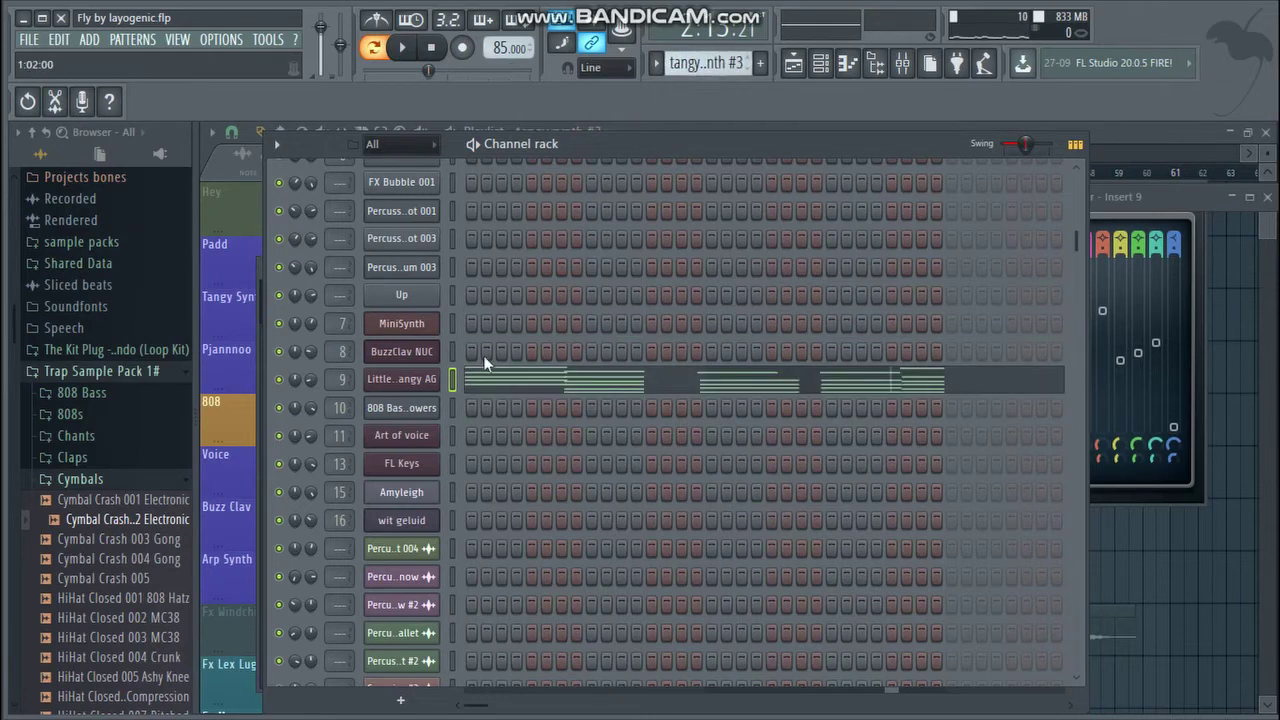
{"action": "right_click", "coordinate": [418, 377]}
{"action": "left_click", "coordinate": [479, 380]}
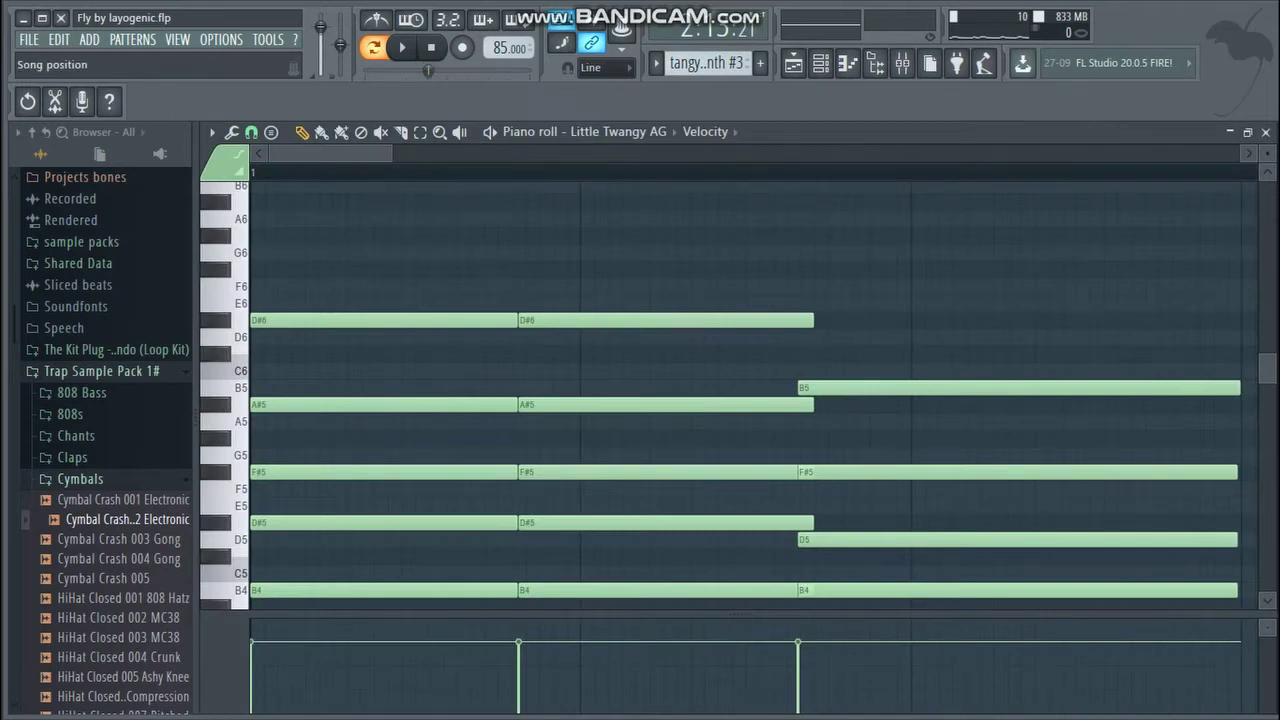
- Play the tangy synth #3 chords with the whole pattern in view, close the piano roll, and pause
{"action": "left_click", "coordinate": [403, 47]}
{"action": "left_click_drag", "start_coordinate": [386, 153], "coordinate": [903, 120]}
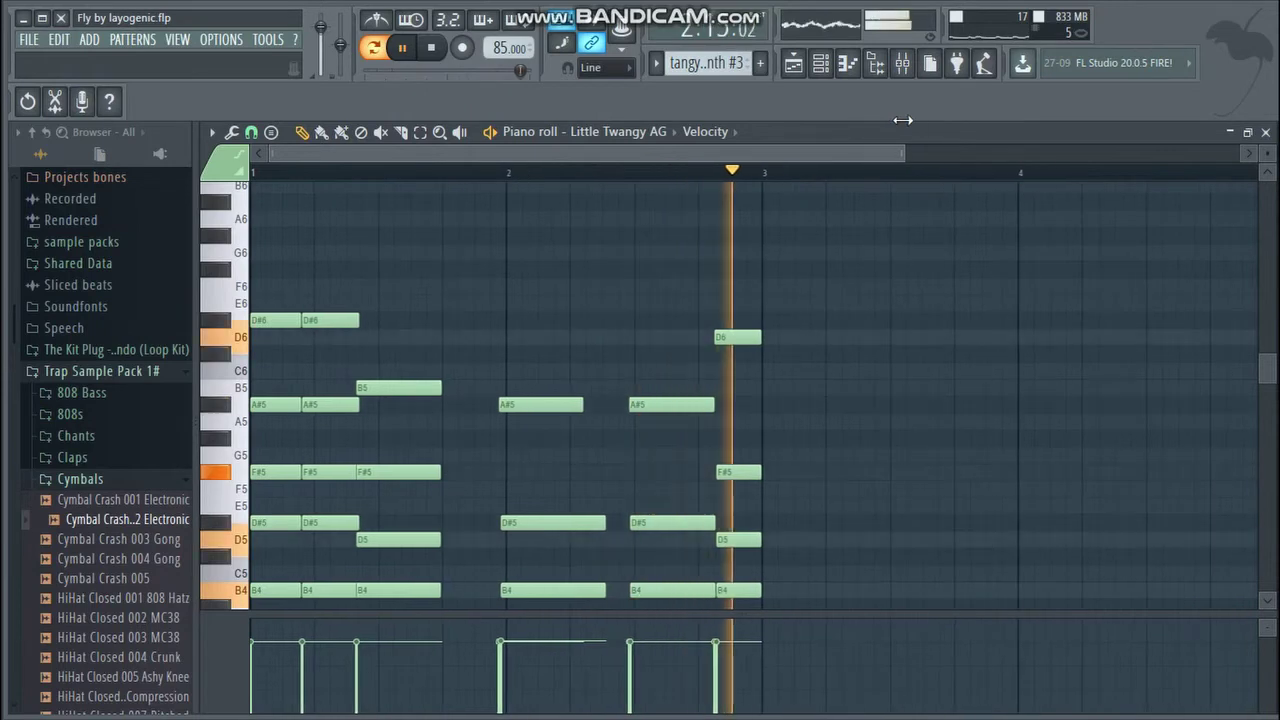
{"action": "left_click", "coordinate": [1265, 132]}
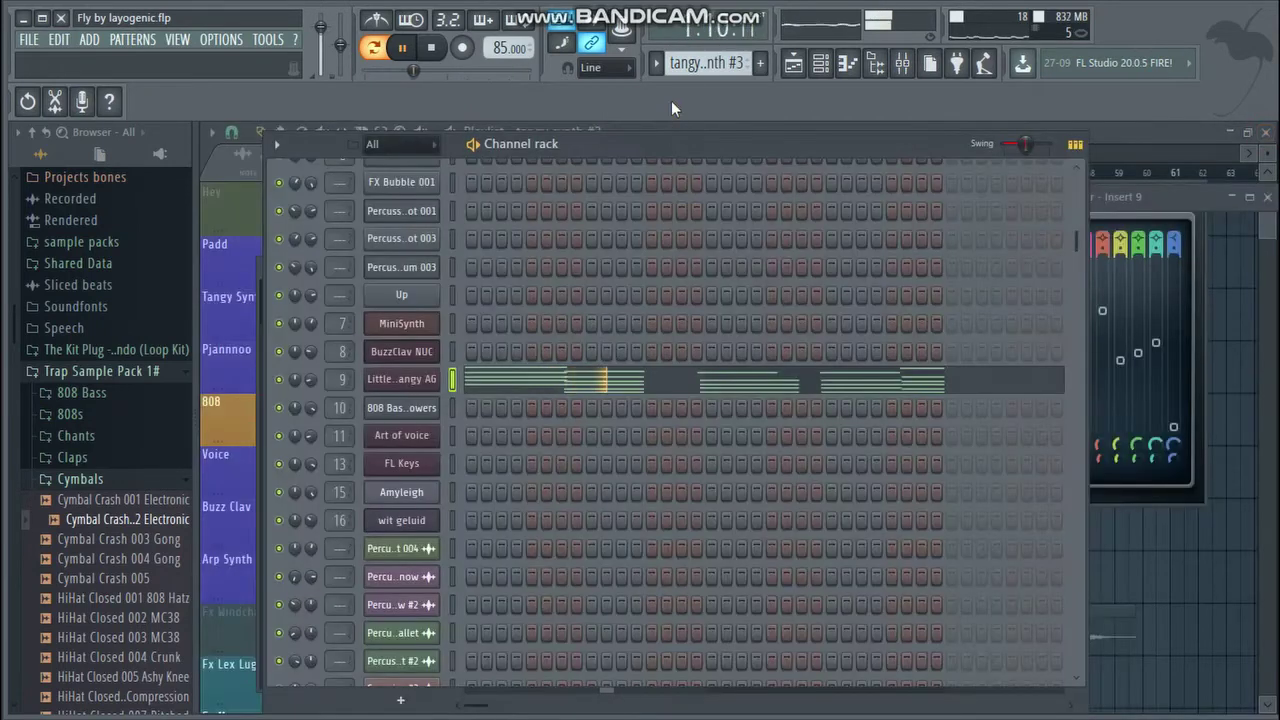
{"action": "left_click", "coordinate": [401, 49]}
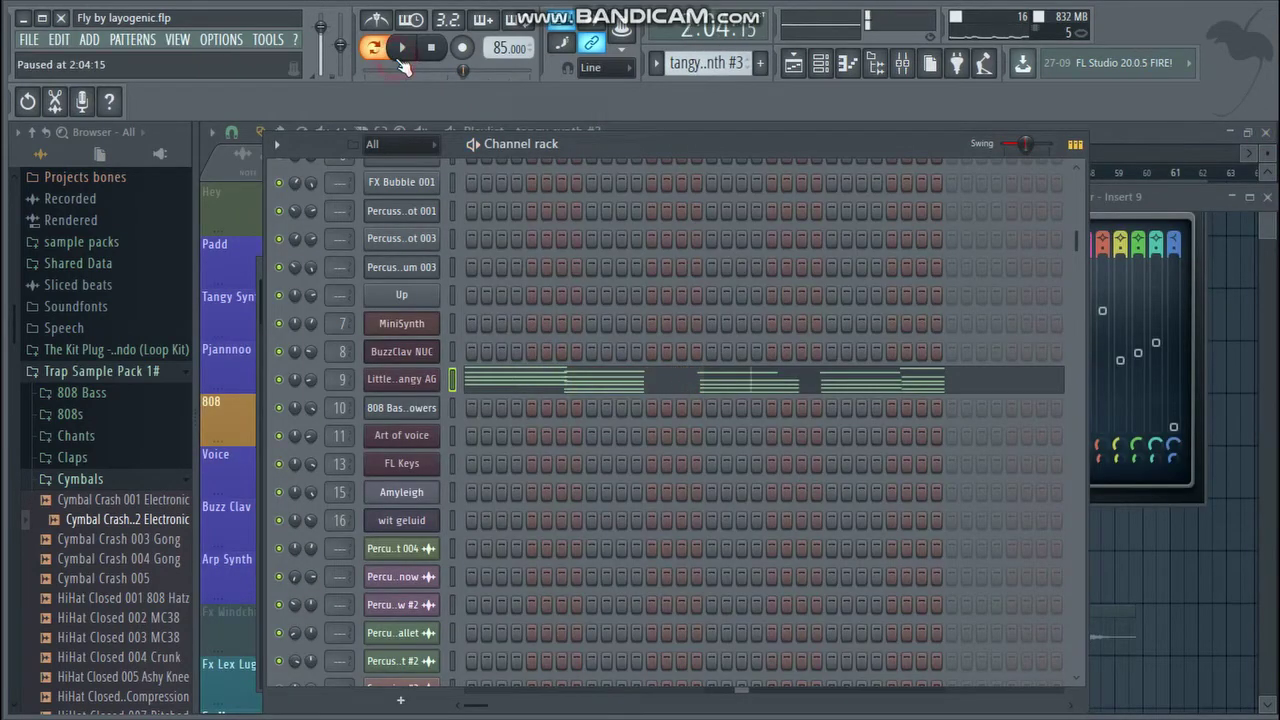
- Switch to the Arp Synth MiniSynth pattern and open the MiniSynth instrument on its oscillator settings
{"action": "scroll", "coordinate": [705, 62], "scroll_direction": "down", "scroll_amount": 1}
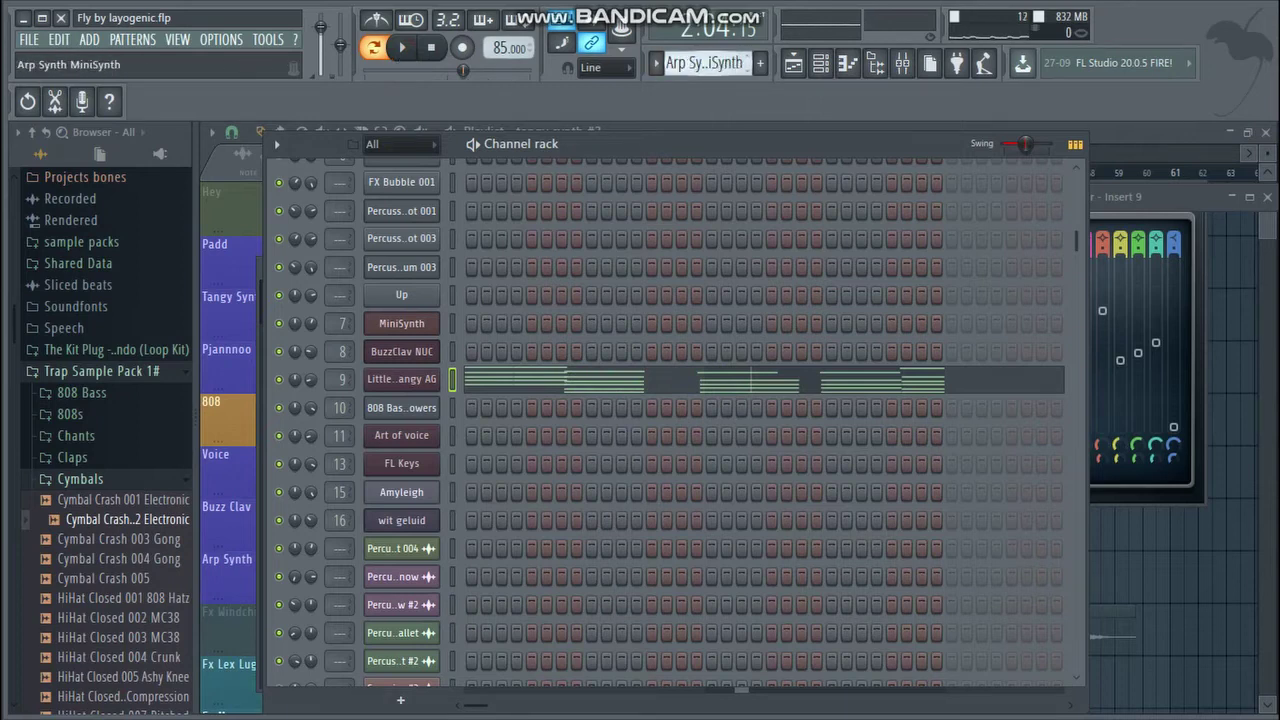
{"action": "left_click", "coordinate": [404, 331]}
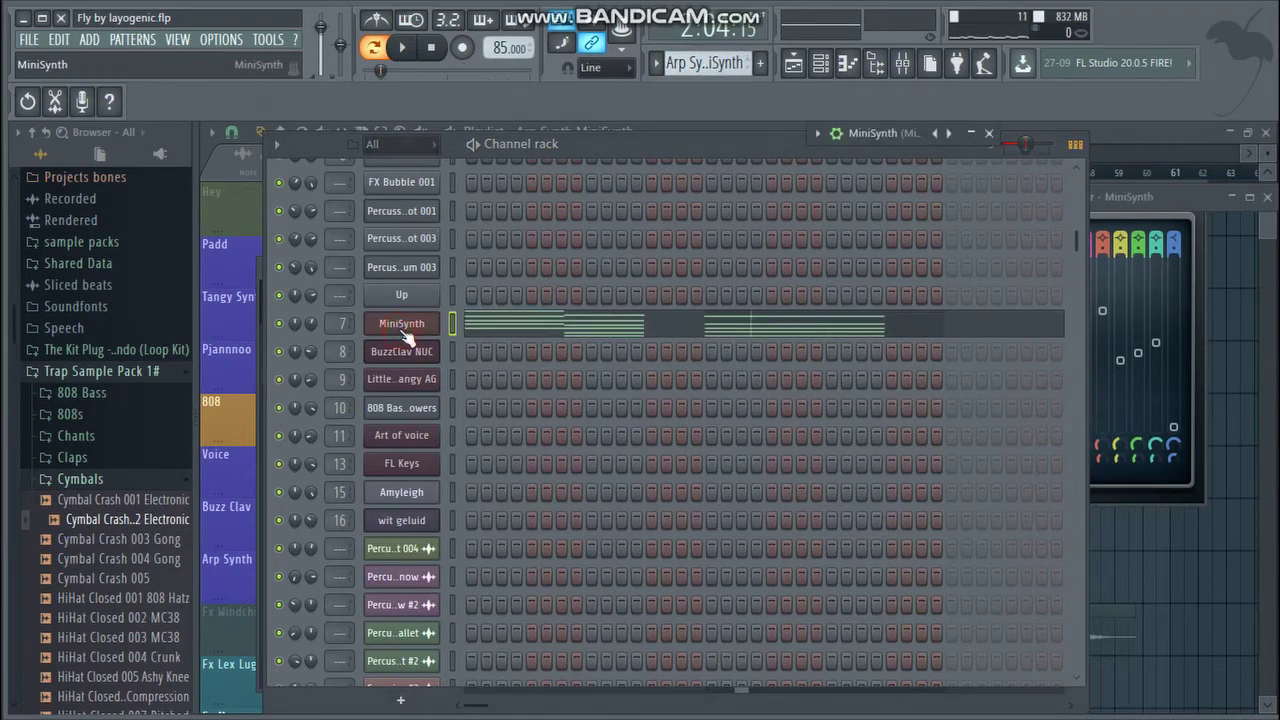
{"action": "double_click", "coordinate": [958, 137]}
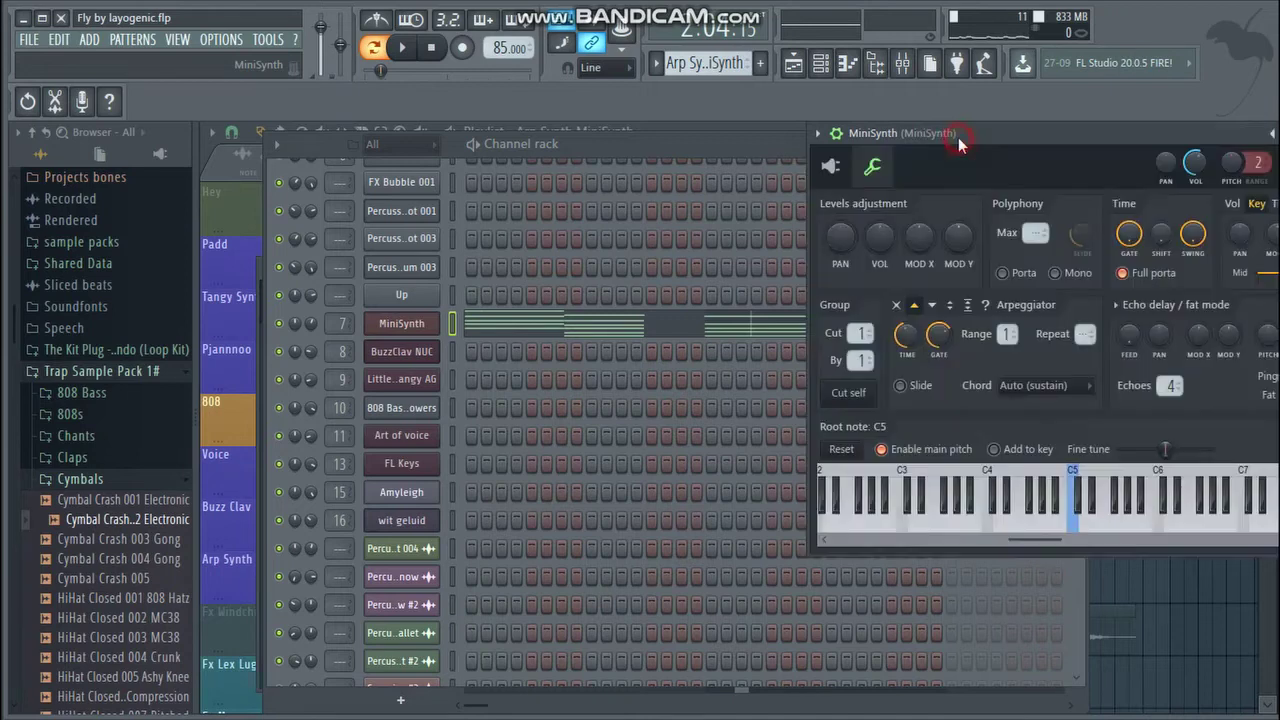
{"action": "left_click", "coordinate": [830, 169]}
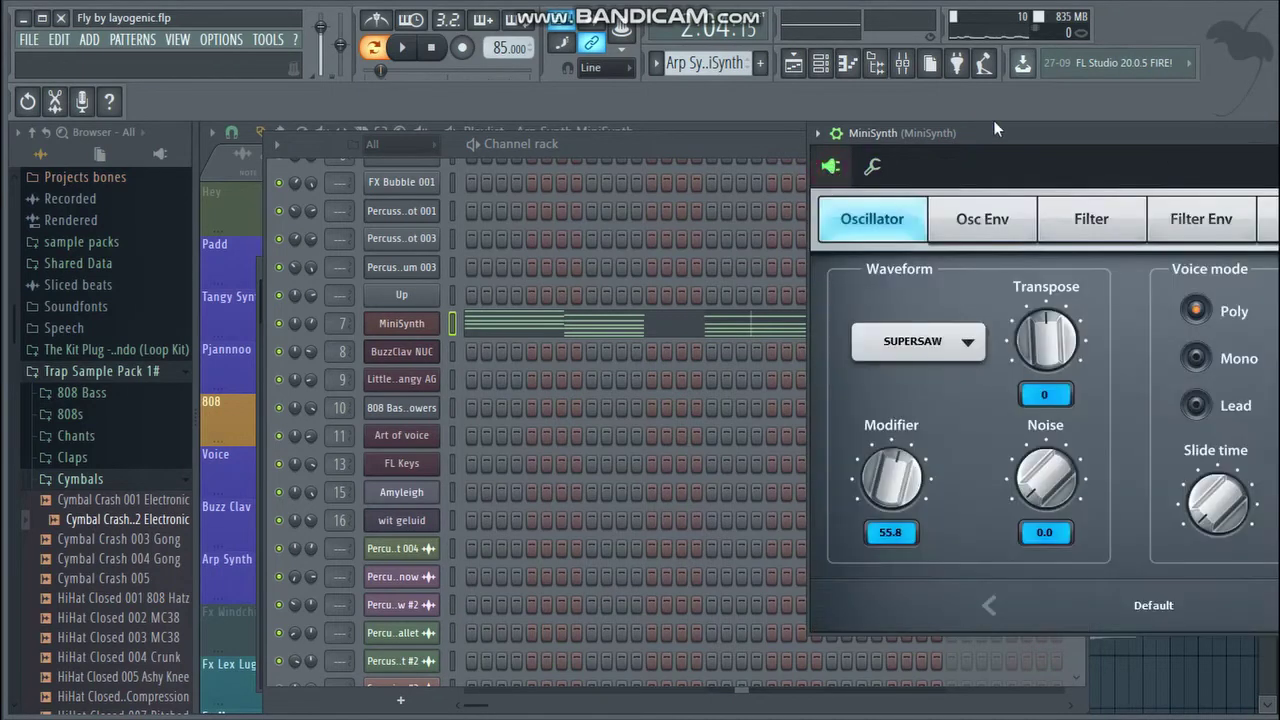
{"action": "left_click_drag", "start_coordinate": [993, 121], "coordinate": [703, 128]}
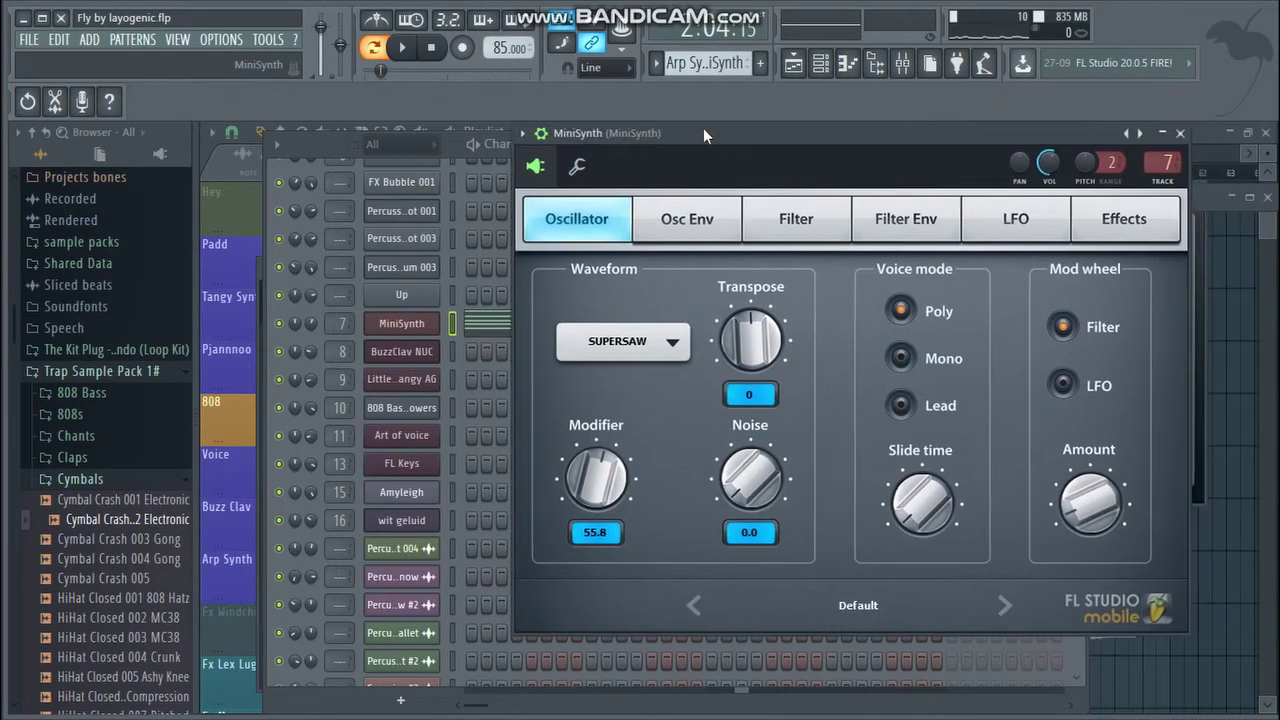
- Examine the MiniSynth's waveform choices, oscillator envelope, filter, filter envelope, LFO and effects settings
{"action": "left_click", "coordinate": [670, 337]}
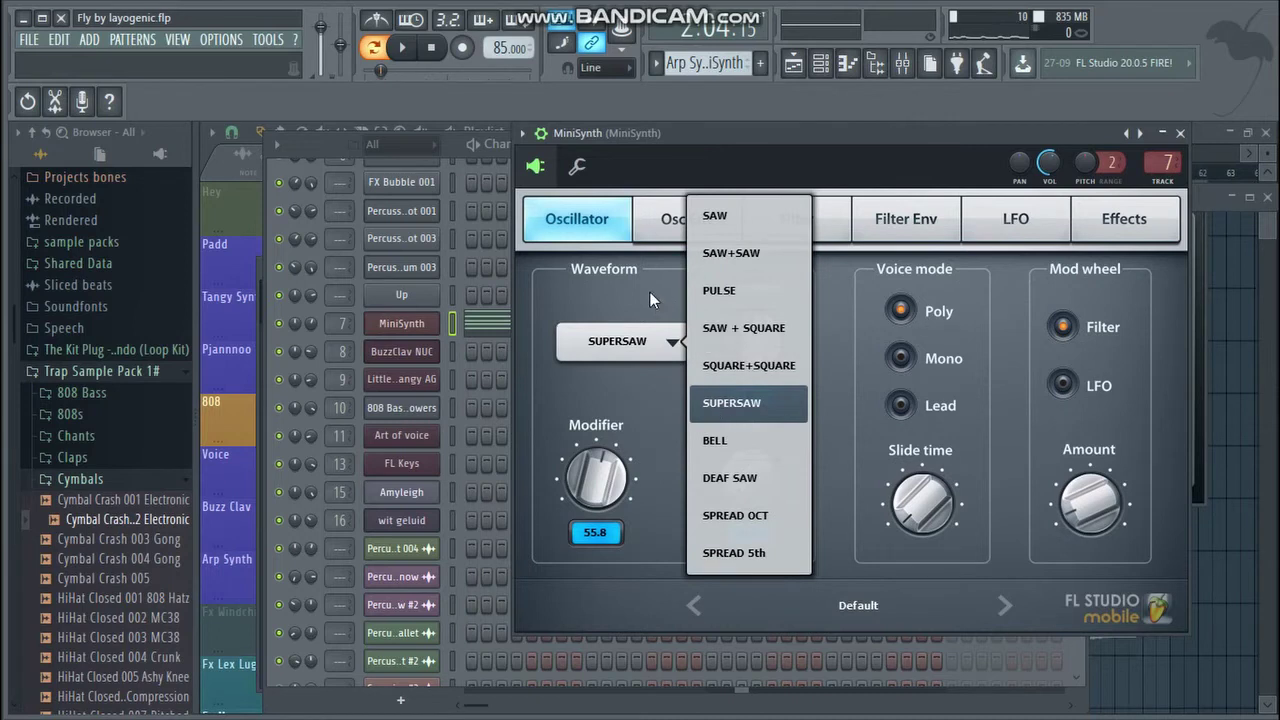
{"action": "left_click", "coordinate": [655, 291]}
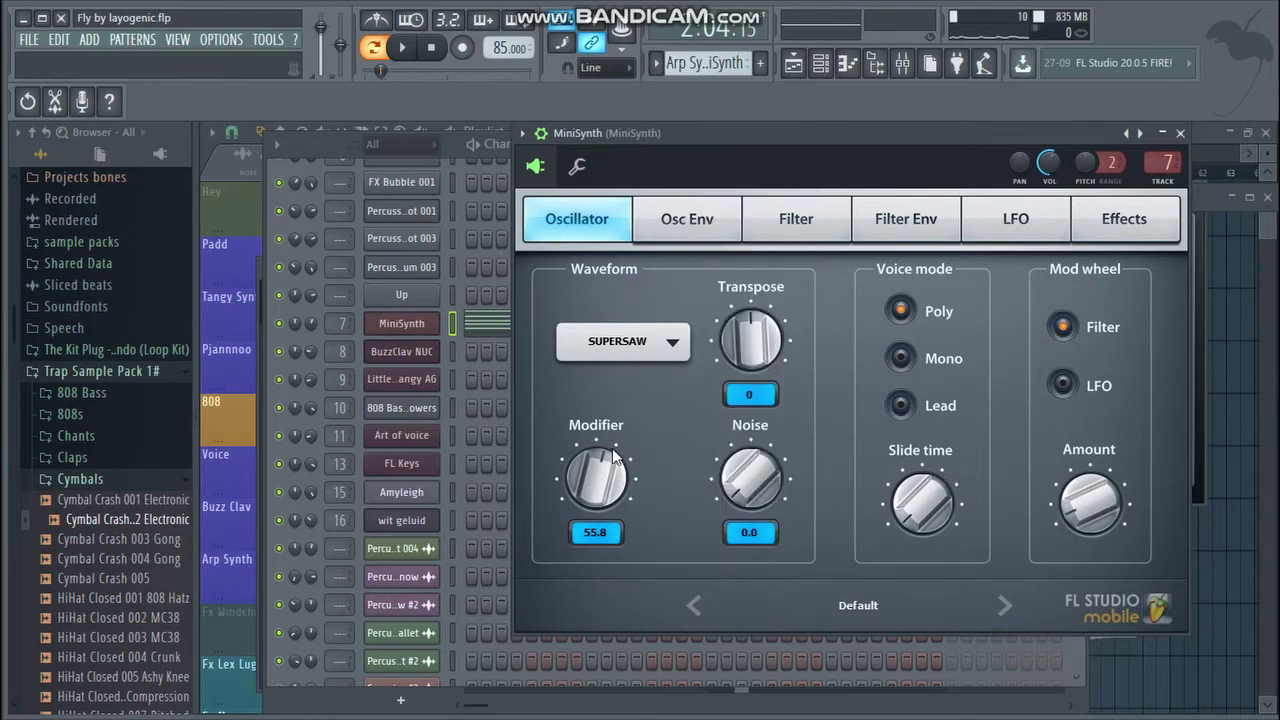
{"action": "left_click", "coordinate": [714, 234]}
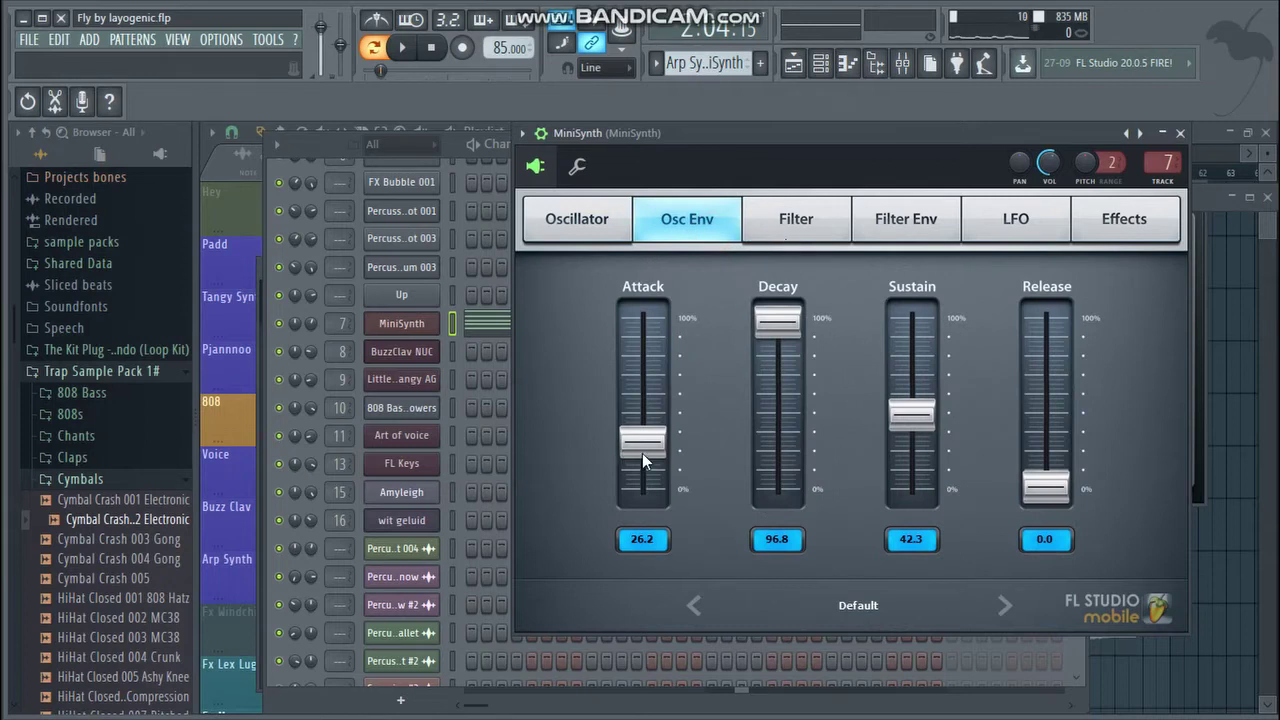
{"action": "left_click", "coordinate": [813, 232]}
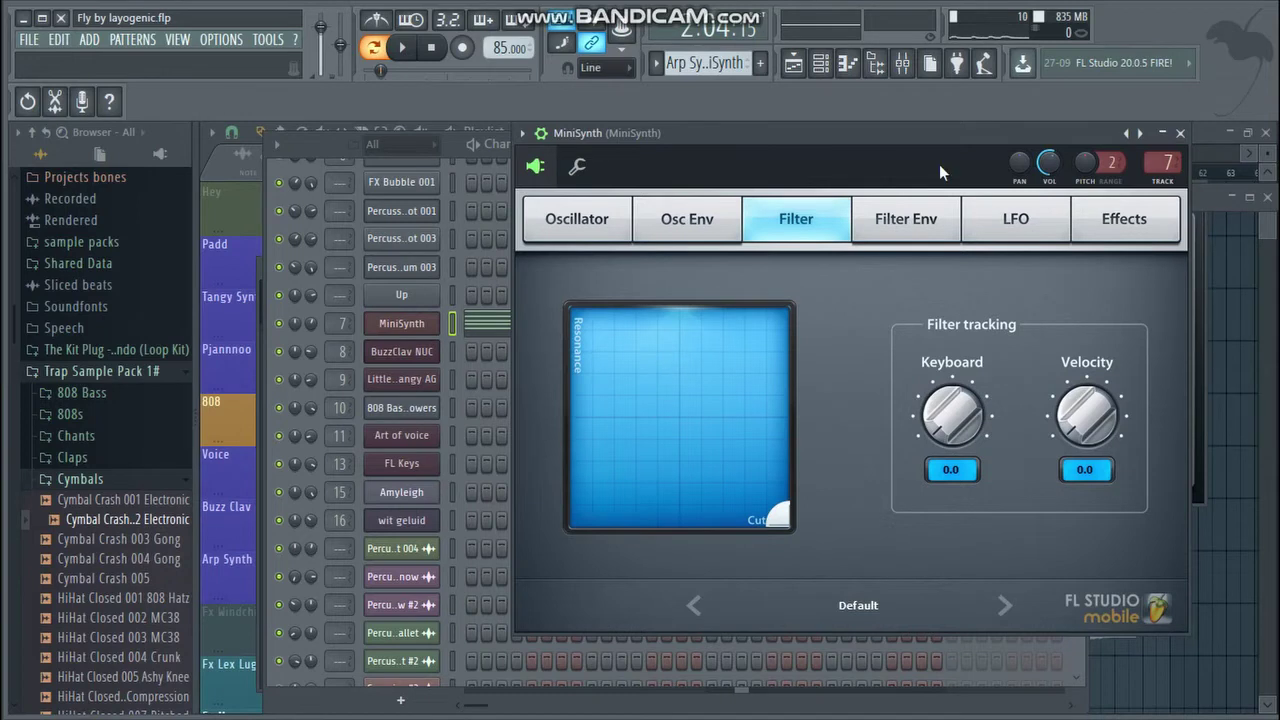
{"action": "left_click", "coordinate": [922, 216]}
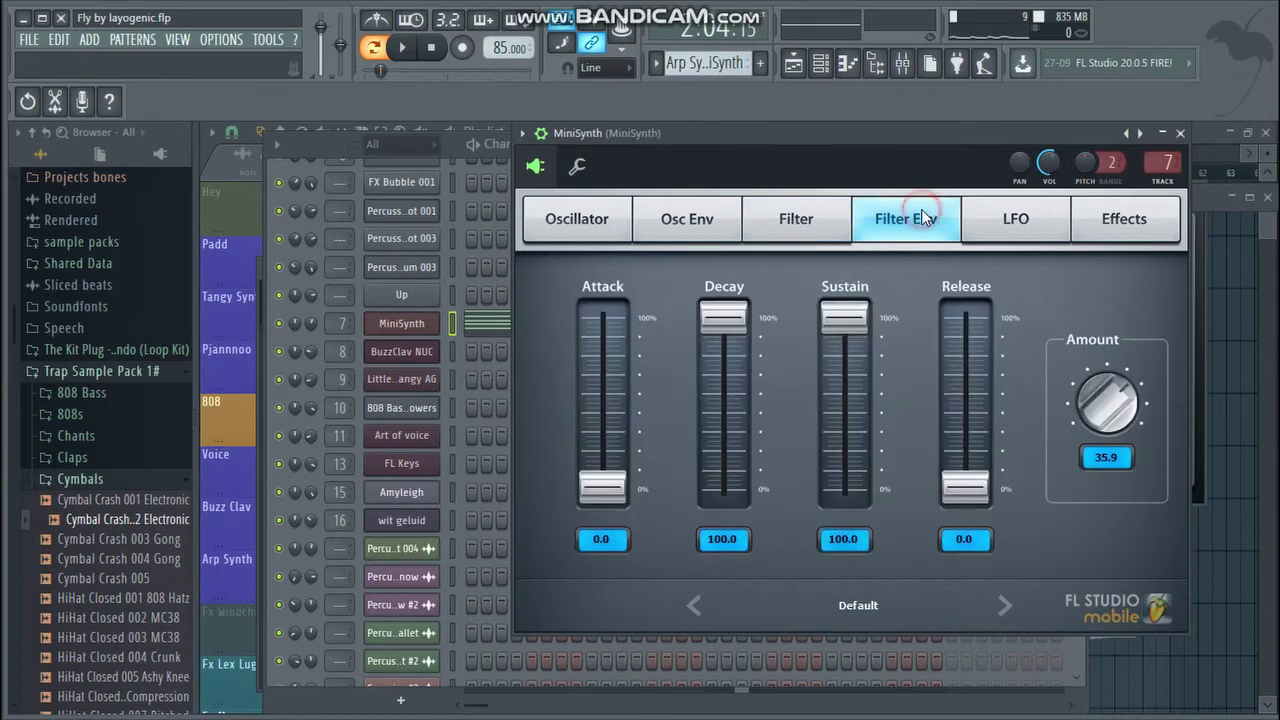
{"action": "left_click", "coordinate": [988, 215]}
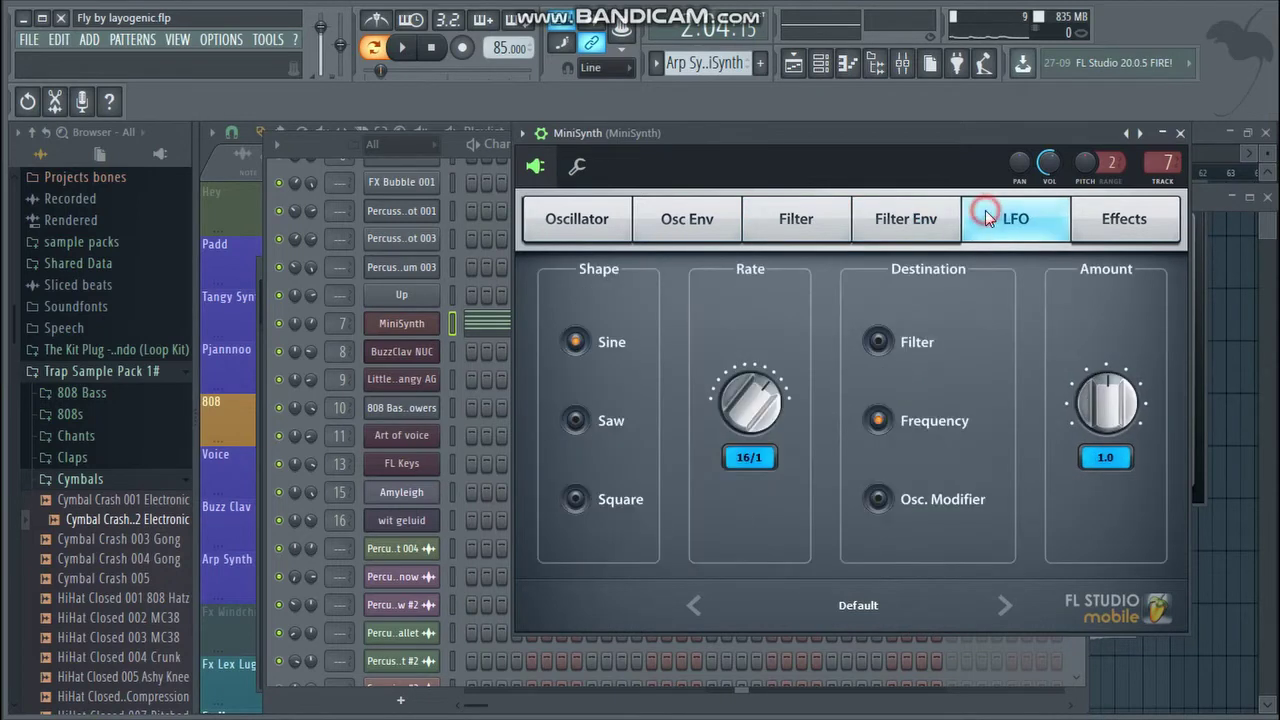
{"action": "left_click", "coordinate": [1111, 221]}
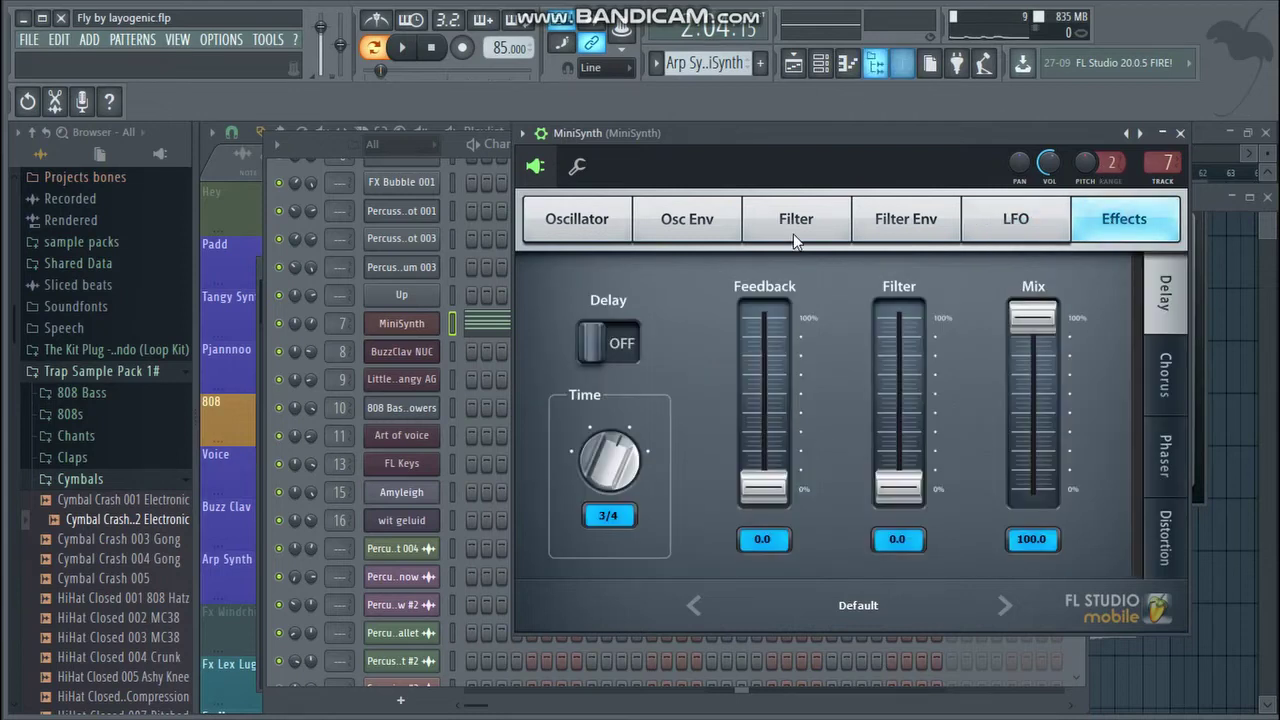
- Open the MiniSynth's arpeggiator settings, turn the arpeggiator off, play the pattern without it, and pause
{"action": "left_click", "coordinate": [402, 324]}
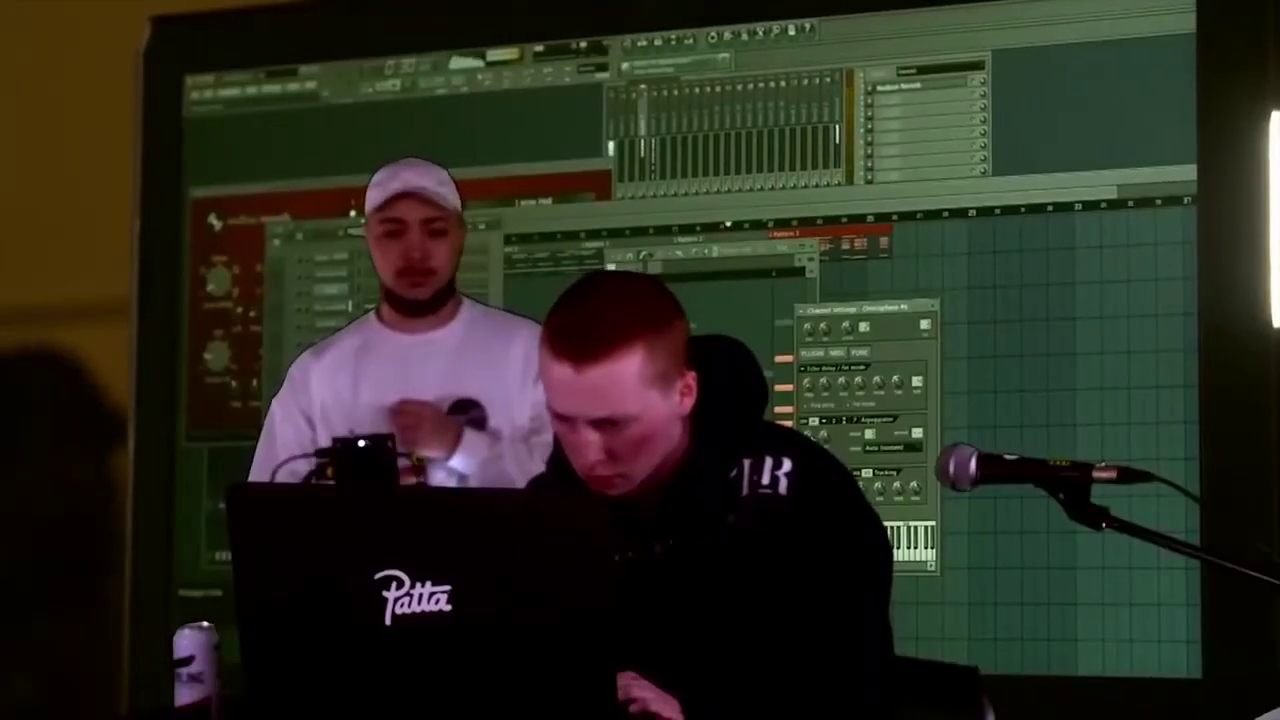
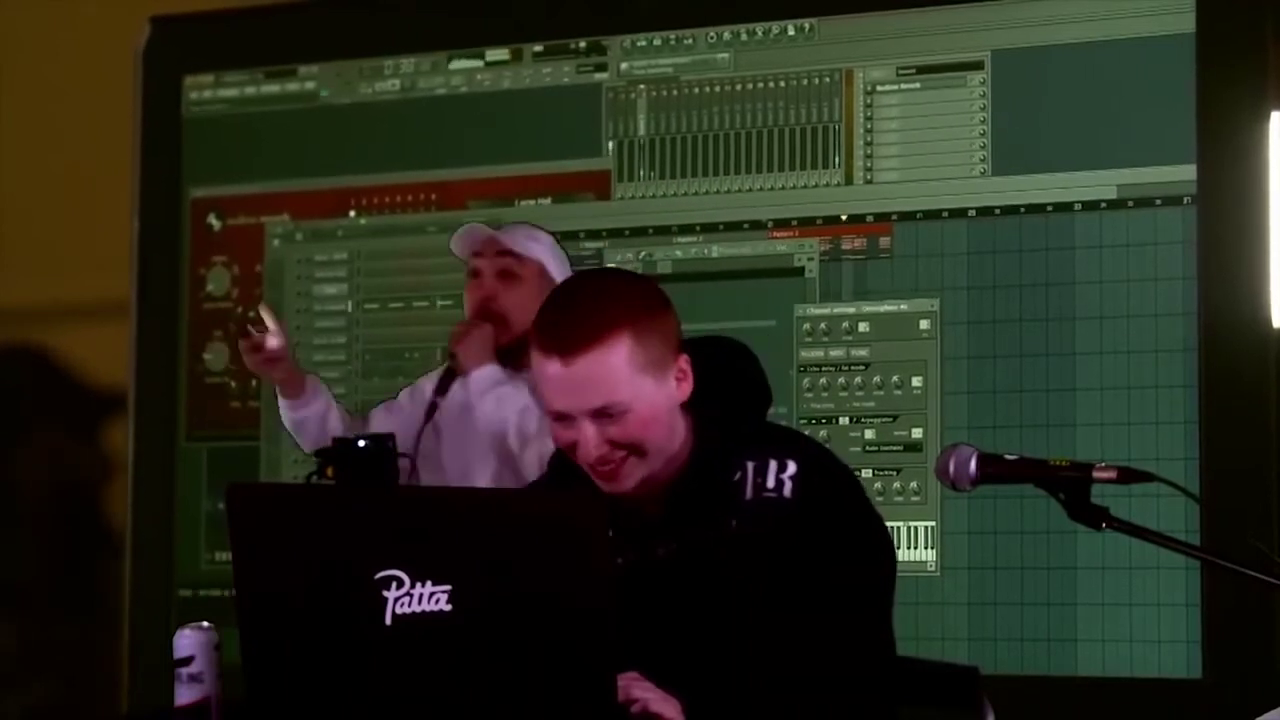
{"action": "left_click", "coordinate": [399, 330]}
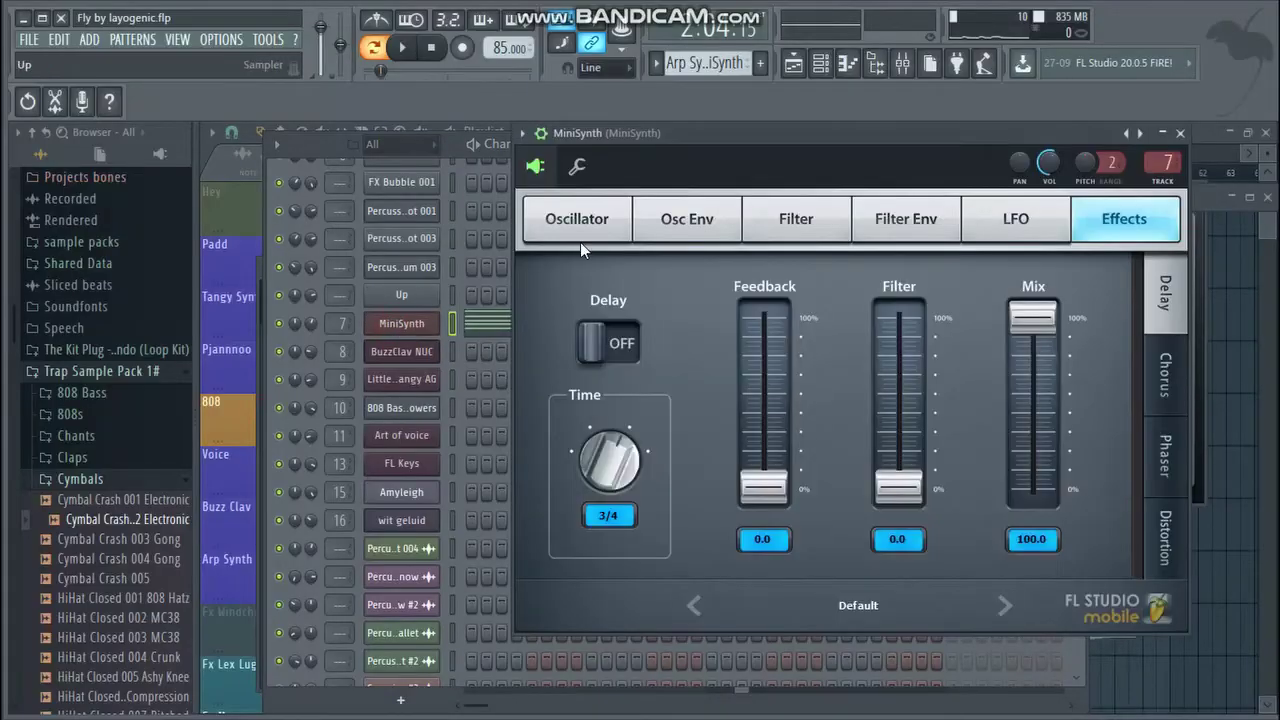
{"action": "left_click", "coordinate": [577, 167]}
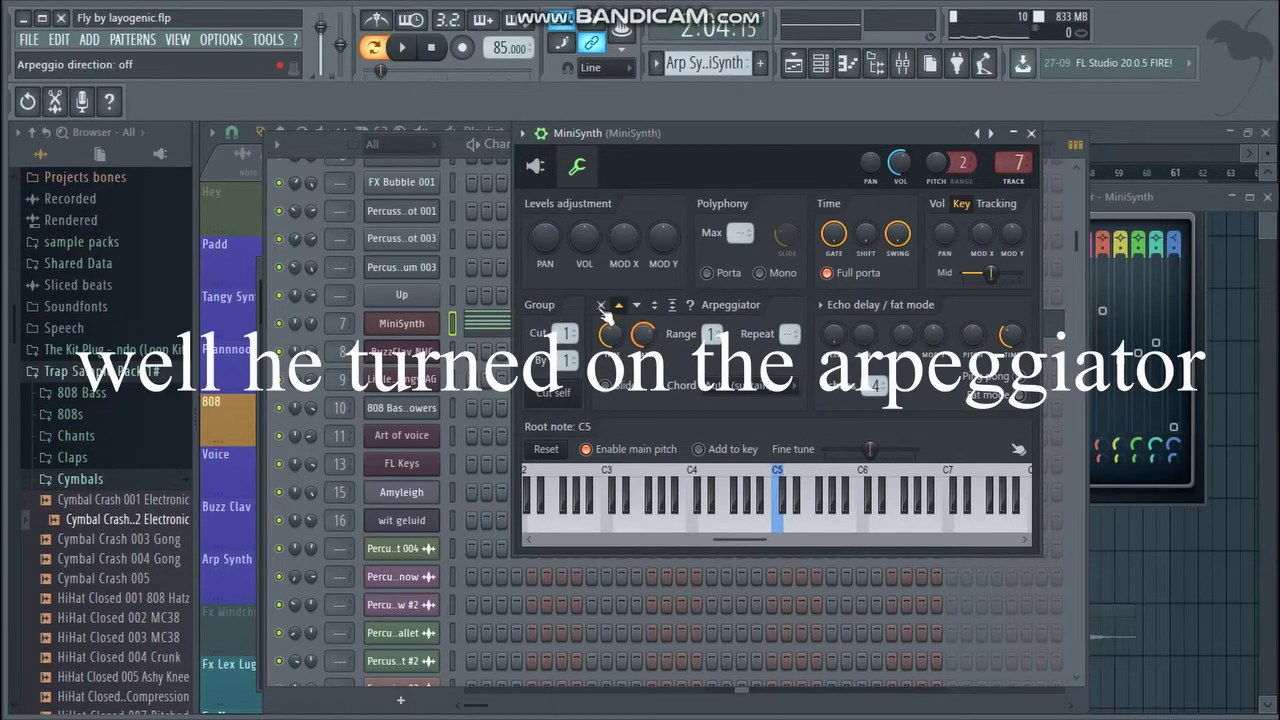
{"action": "key", "text": "space"}
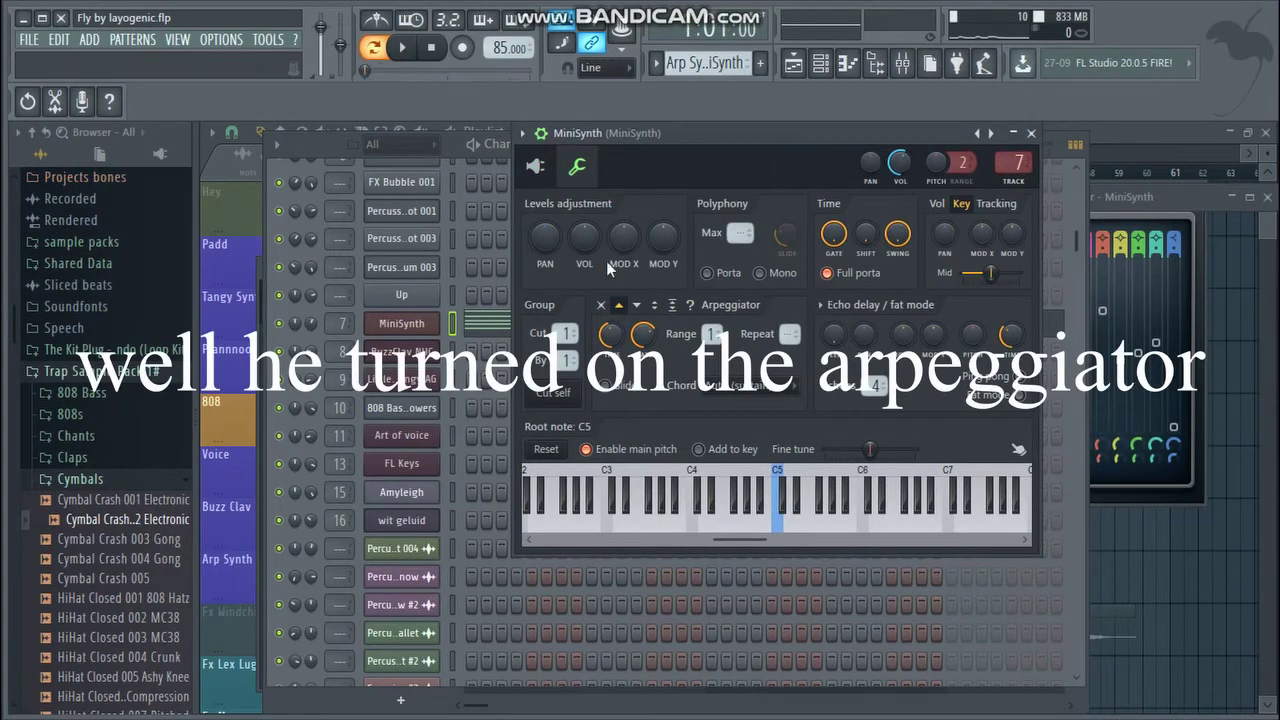
{"action": "left_click", "coordinate": [410, 48]}
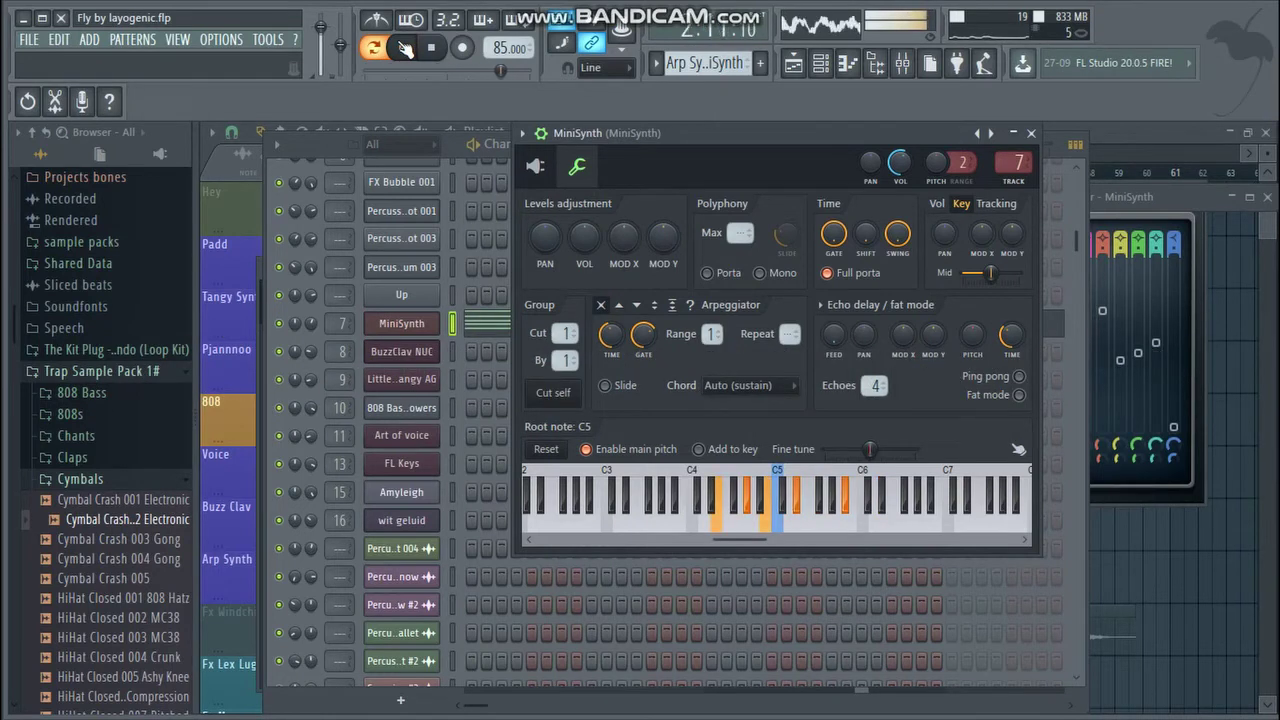
{"action": "left_click", "coordinate": [405, 48]}
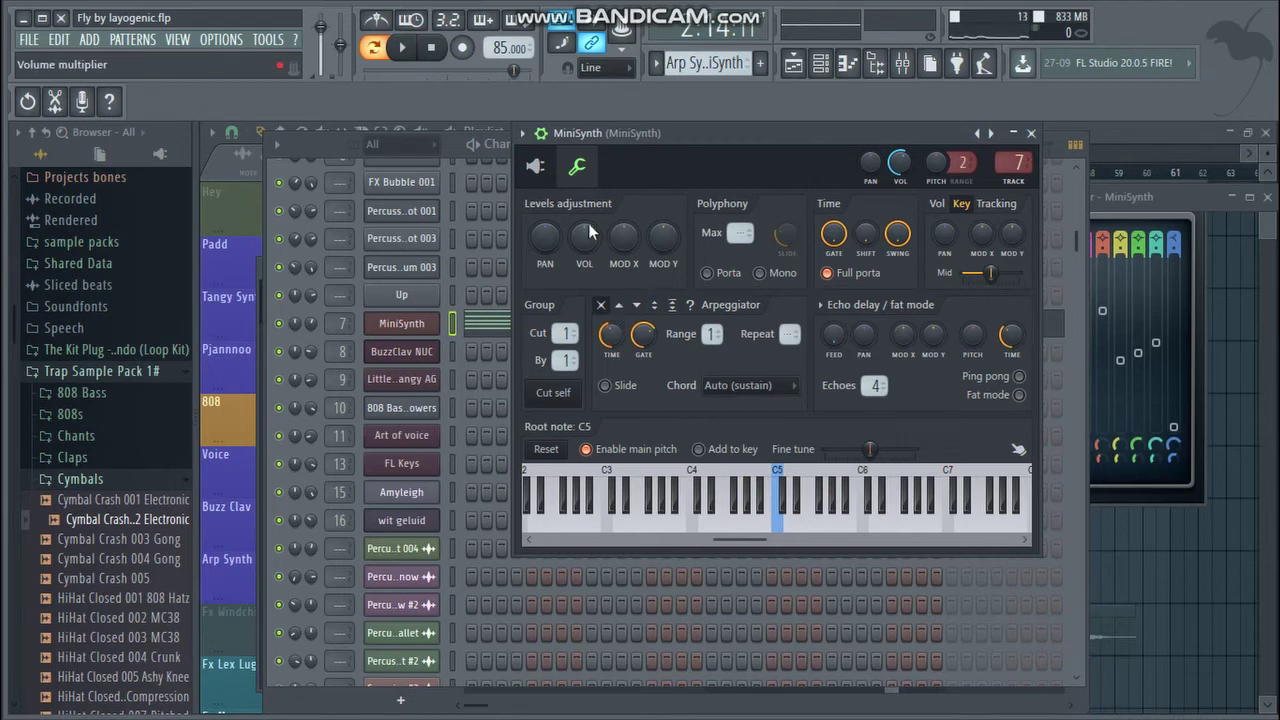
- Set the MiniSynth's arpeggiator direction back to up, check the arpeggio time control's options, and play the arpeggiated pattern briefly
{"action": "left_click", "coordinate": [577, 167]}
{"action": "left_click", "coordinate": [577, 167]}
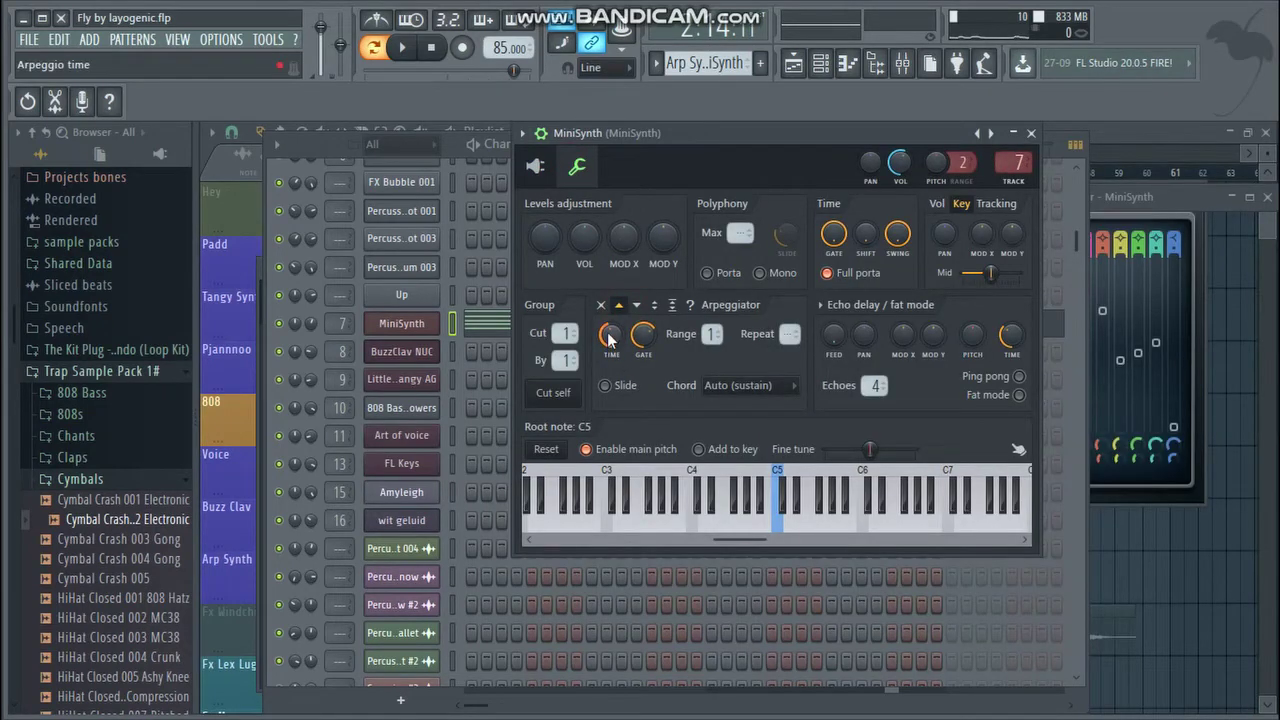
{"action": "right_click", "coordinate": [607, 335]}
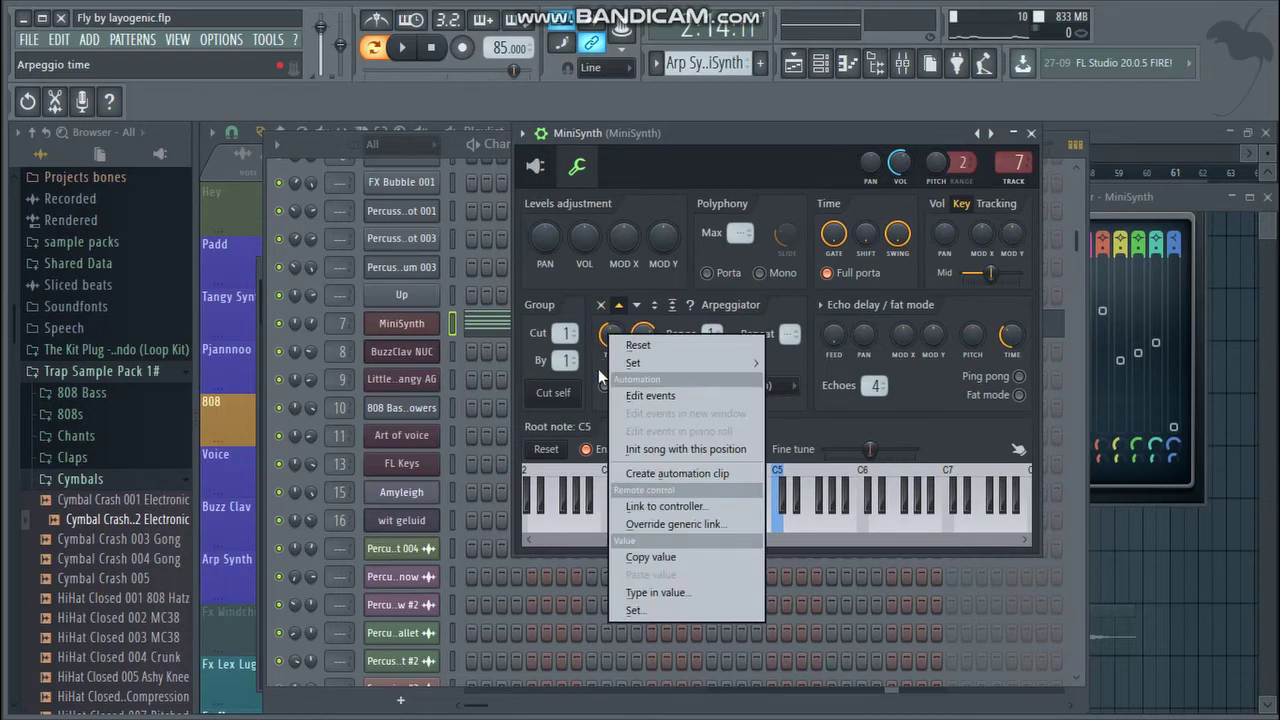
{"action": "left_click", "coordinate": [598, 369]}
{"action": "left_click", "coordinate": [402, 47]}
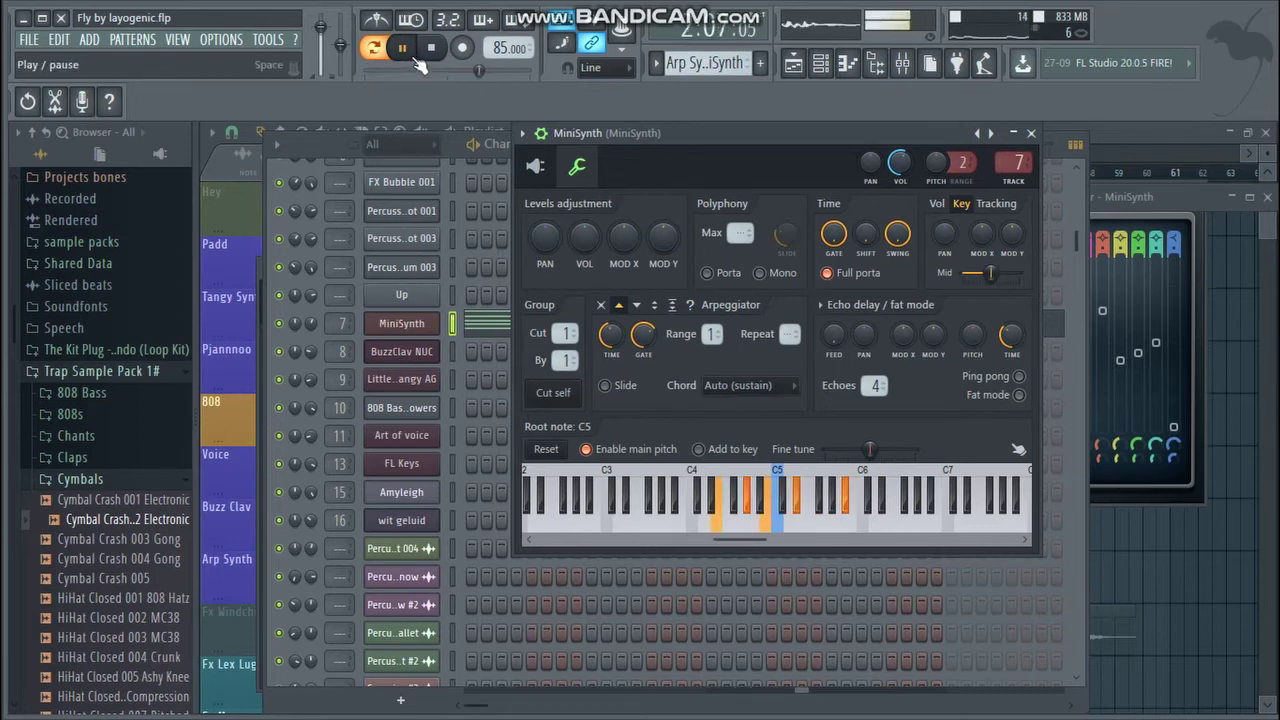
{"action": "key", "text": "space"}
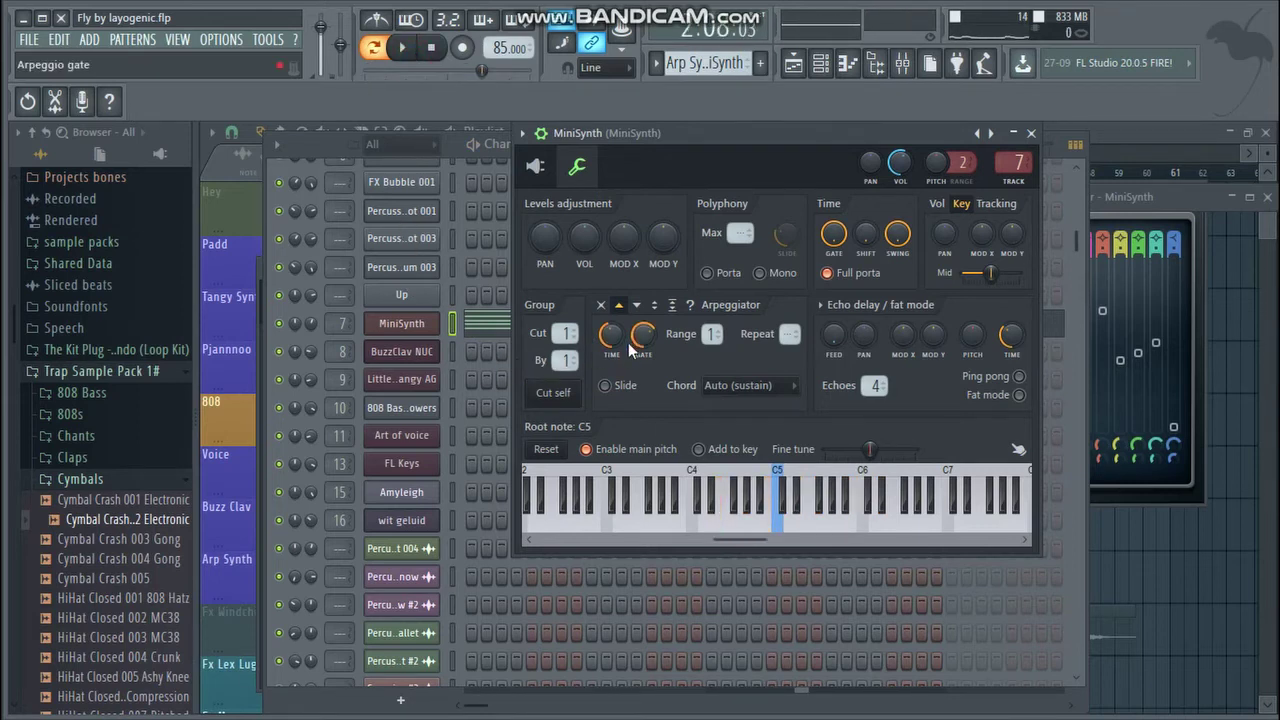
- Open the MiniSynth's piano roll and bring the chords of bars 1 and 2 into view
{"action": "right_click", "coordinate": [410, 335]}
{"action": "left_click", "coordinate": [514, 323]}
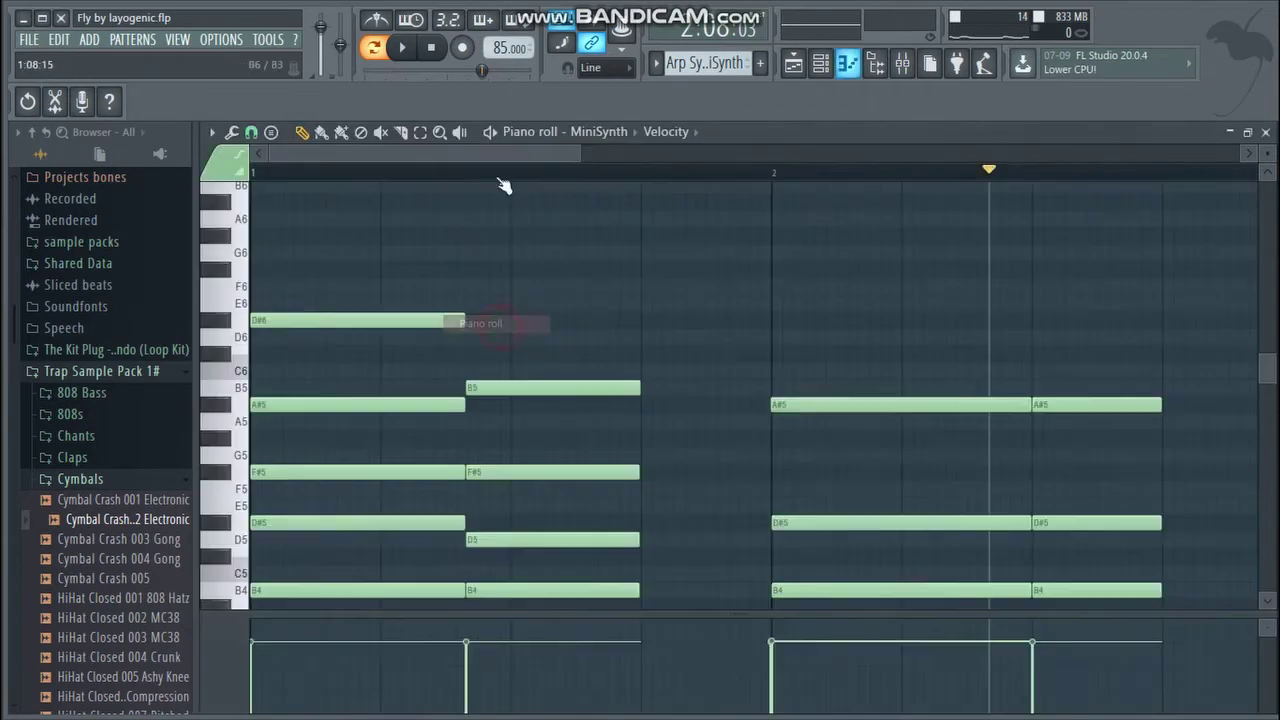
{"action": "left_click", "coordinate": [580, 157]}
{"action": "left_click_drag", "start_coordinate": [582, 160], "coordinate": [628, 158]}
{"action": "left_click_drag", "start_coordinate": [1268, 360], "coordinate": [1266, 392]}
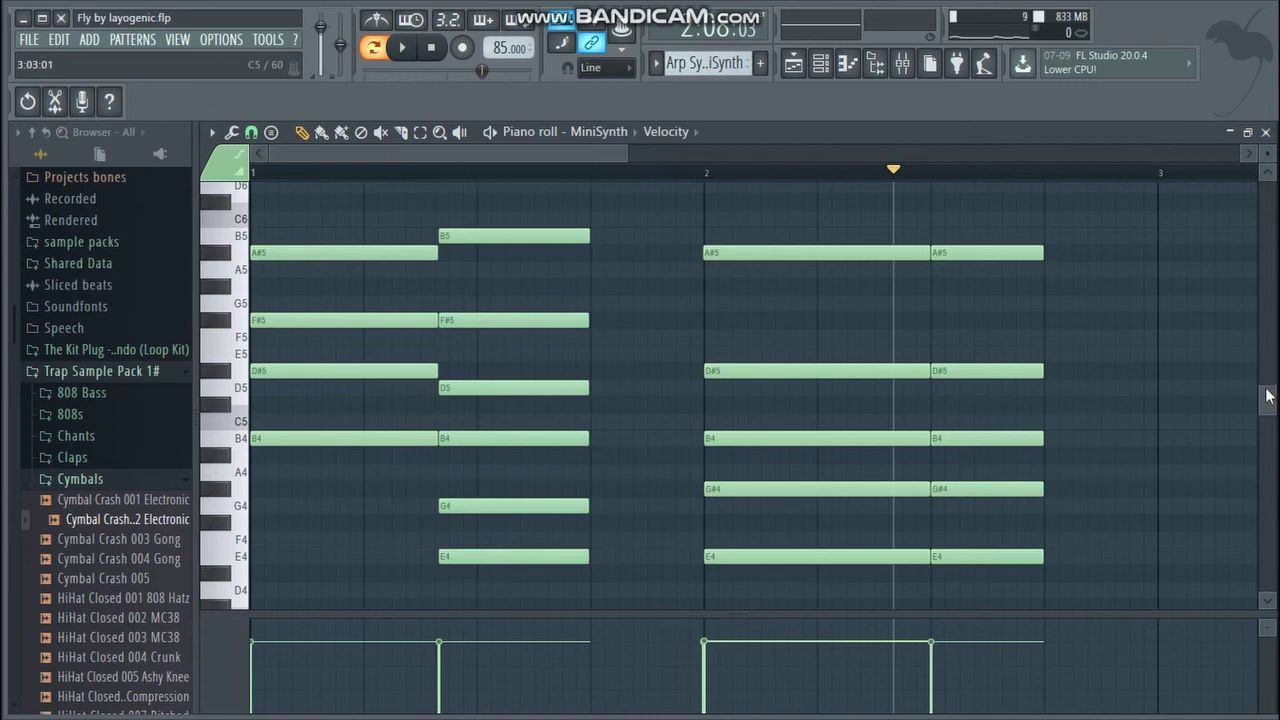
{"action": "left_click_drag", "start_coordinate": [1268, 395], "coordinate": [1266, 389]}
- Play the MiniSynth chords from the start of bar 1, pause, and close the piano roll
{"action": "left_click", "coordinate": [338, 168]}
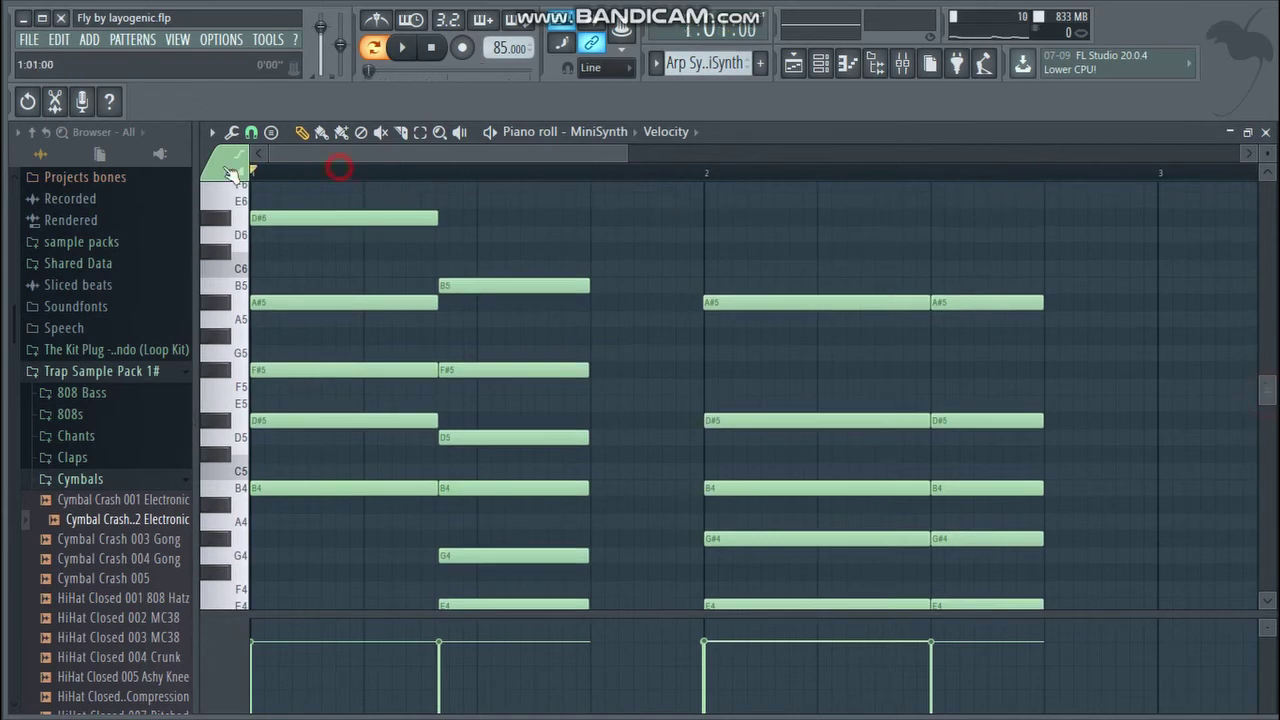
{"action": "left_click", "coordinate": [404, 48]}
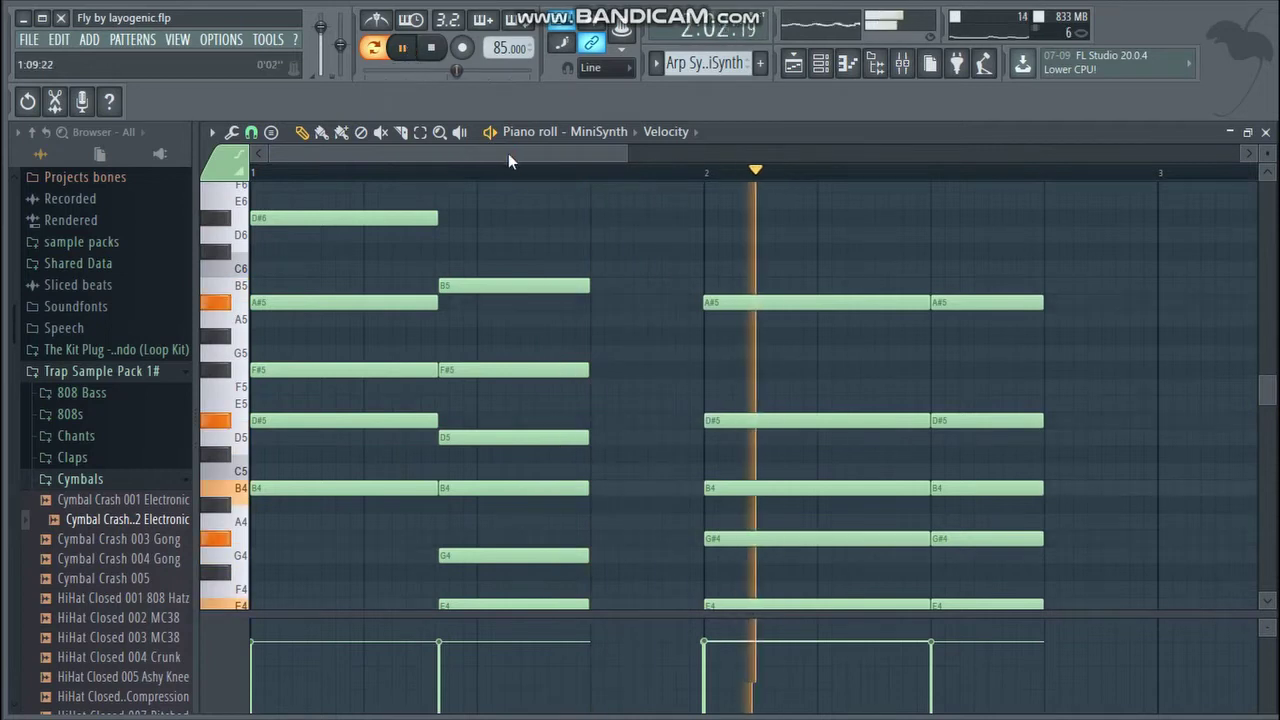
{"action": "left_click_drag", "start_coordinate": [508, 153], "coordinate": [622, 150]}
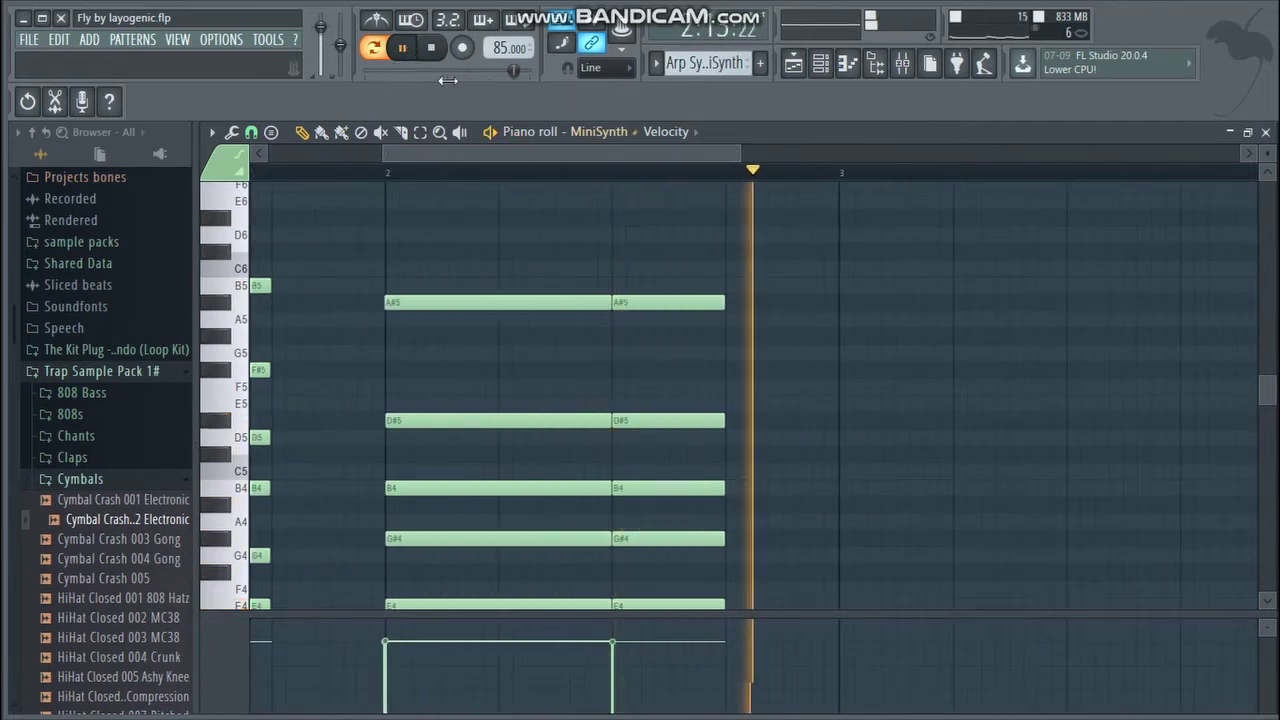
{"action": "left_click", "coordinate": [404, 52]}
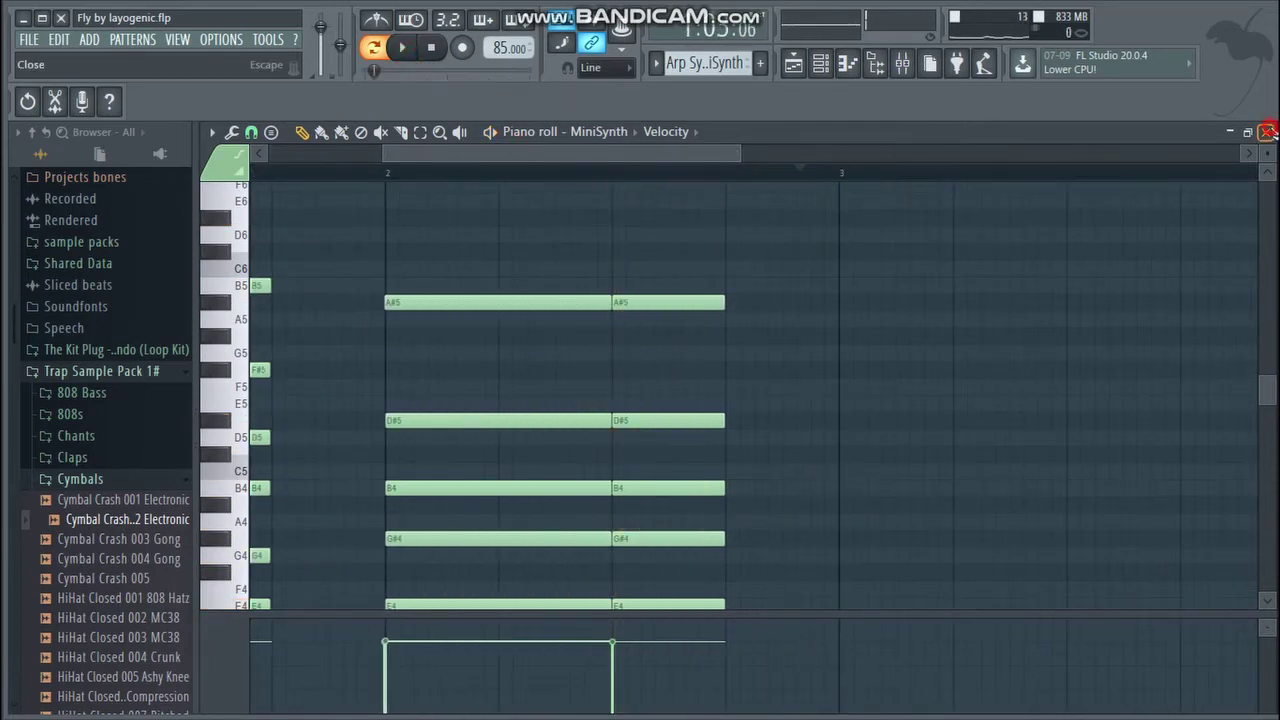
{"action": "left_click", "coordinate": [1267, 131]}
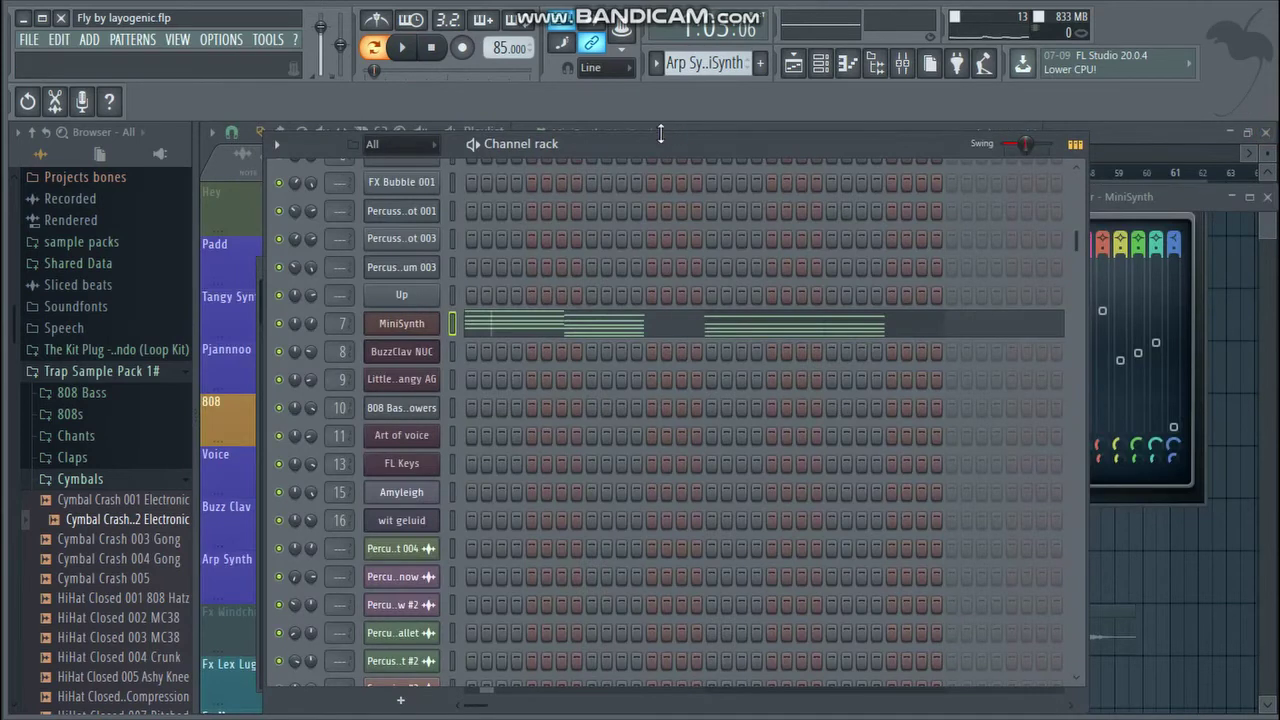
- Reopen the MiniSynth instrument and show its mixer track in a maximized mixer
{"action": "left_click", "coordinate": [388, 322]}
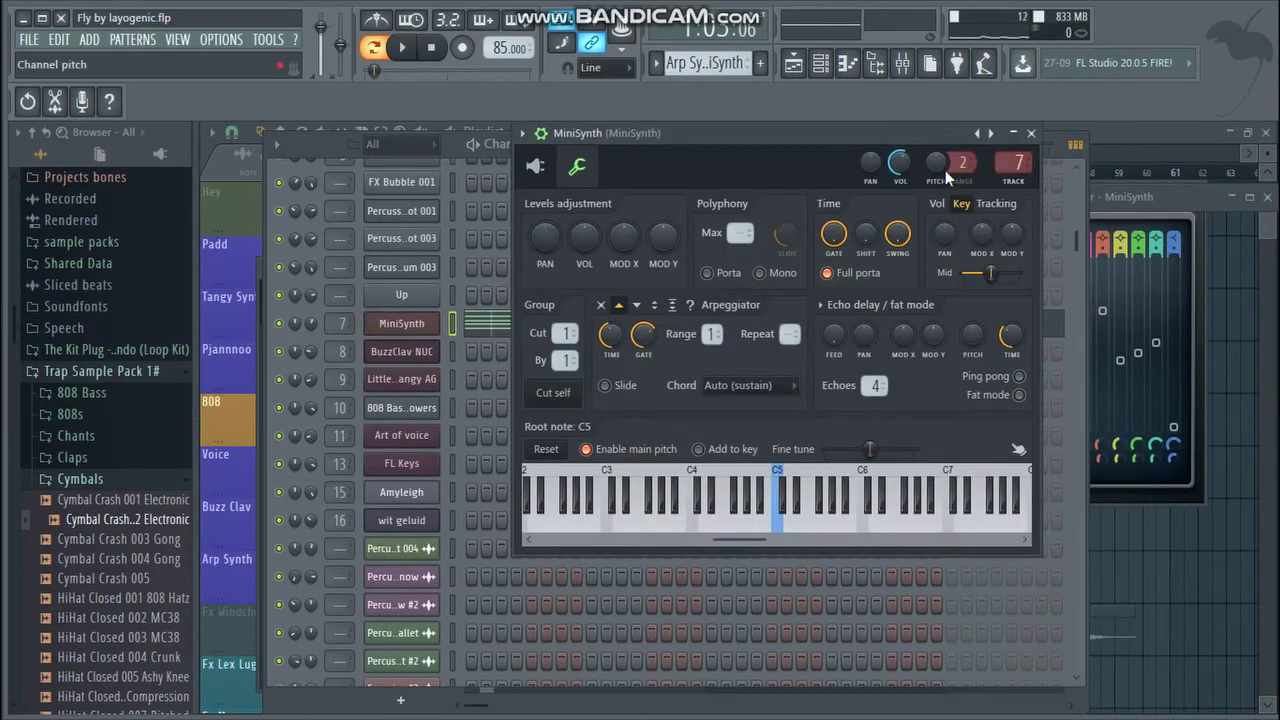
{"action": "left_click", "coordinate": [903, 64]}
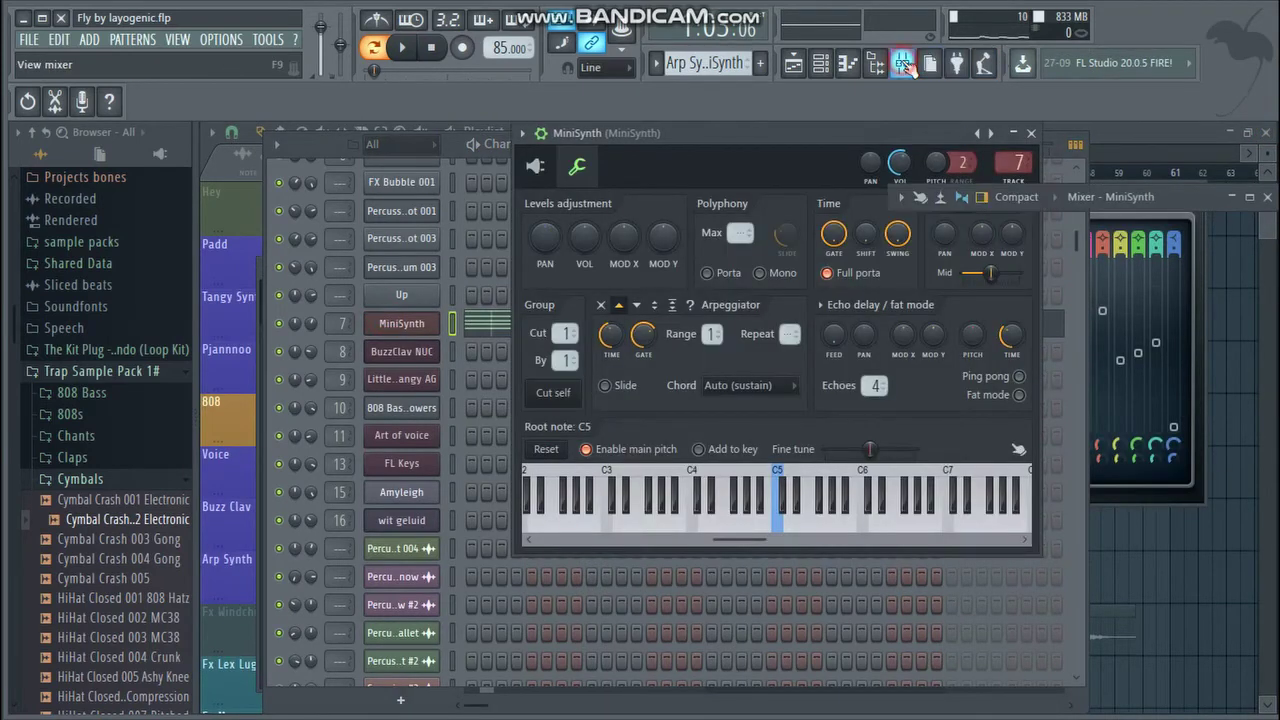
{"action": "double_click", "coordinate": [1172, 196]}
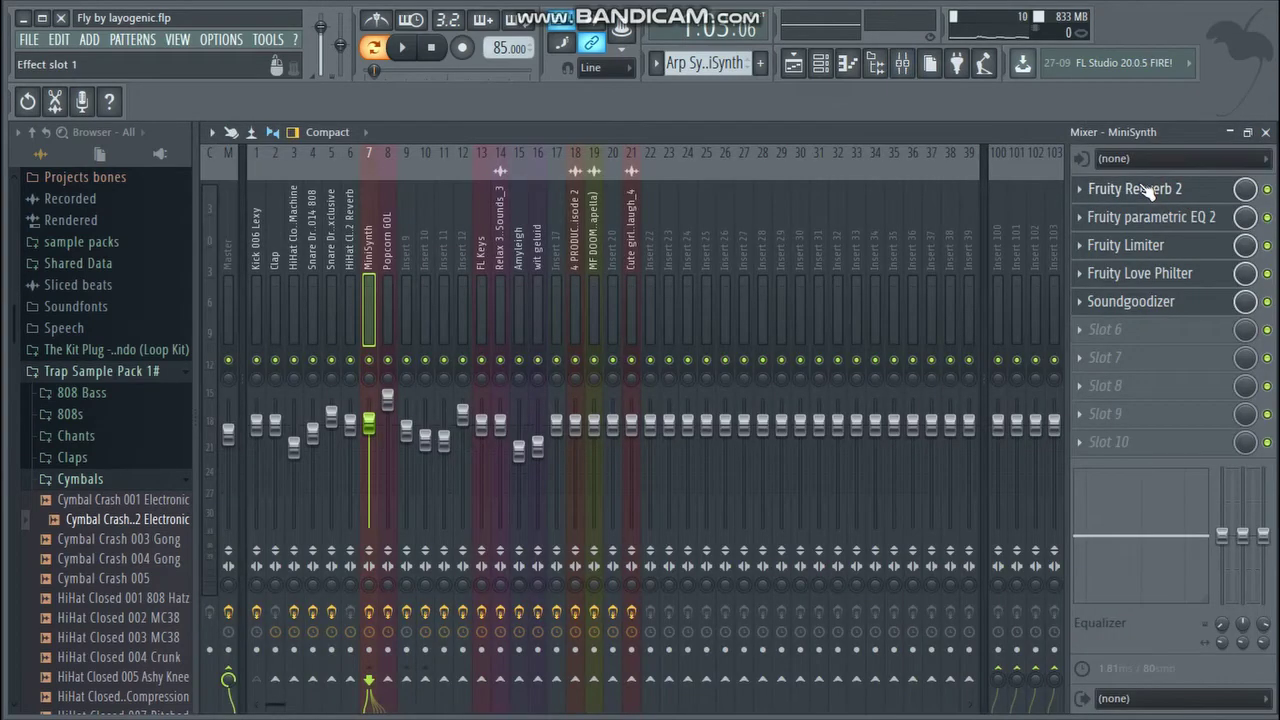
- Examine Fruity Reeverb 2 and Fruity parametric EQ 2 on the MiniSynth mixer track, and toggle the EQ's bypass
{"action": "left_click", "coordinate": [1140, 189]}
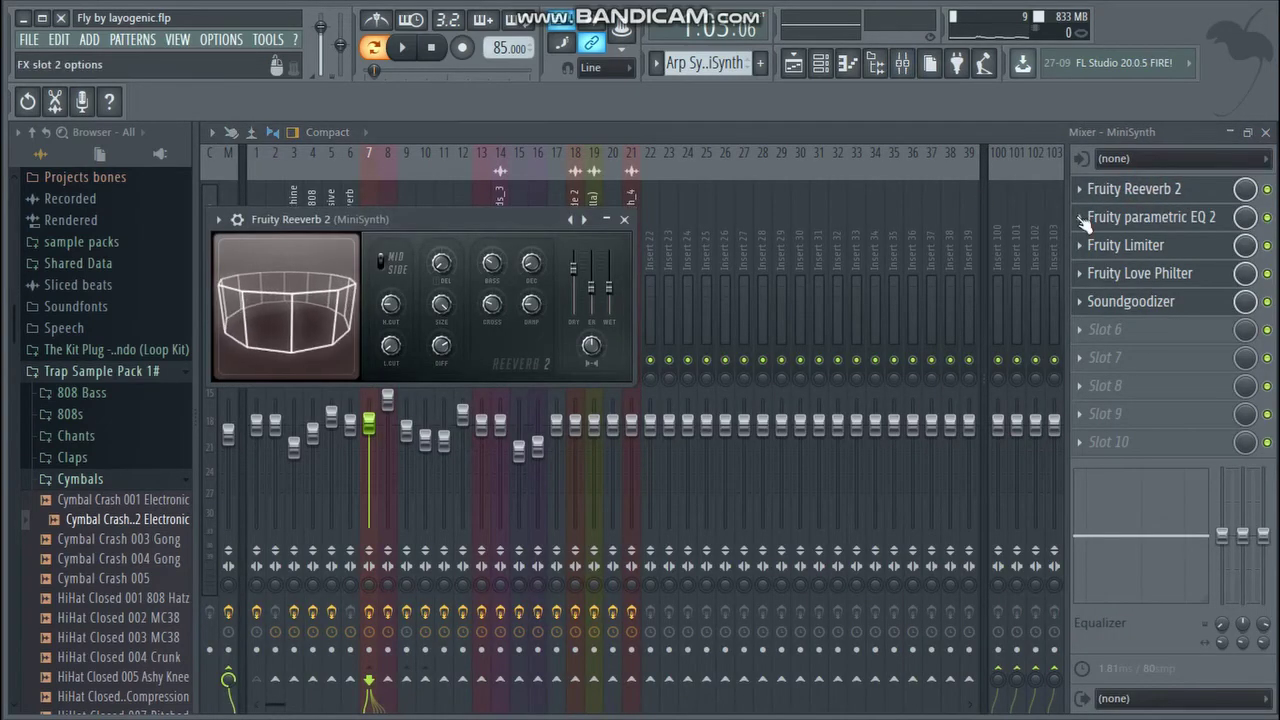
{"action": "left_click", "coordinate": [1156, 214]}
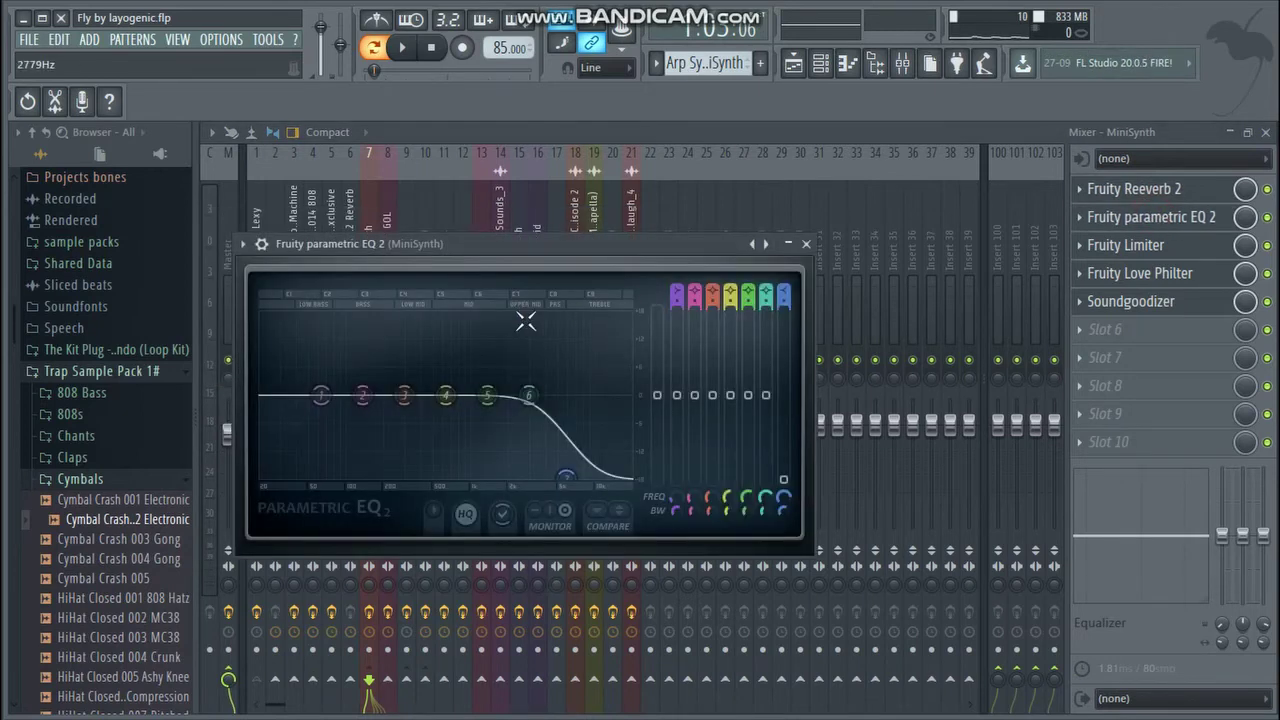
{"action": "left_click", "coordinate": [1267, 218]}
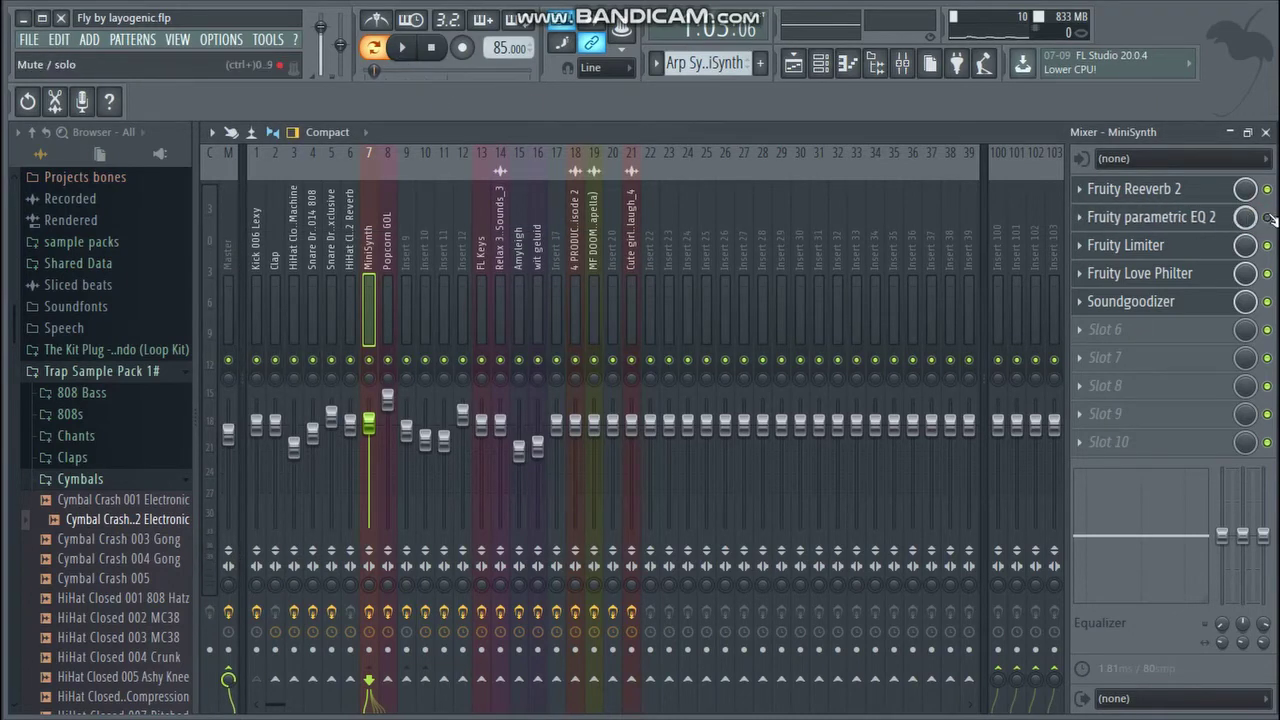
- Open Fruity Limiter on the MiniSynth mixer track, look through its plugin options, and dismiss them unchanged
{"action": "left_click", "coordinate": [1170, 253]}
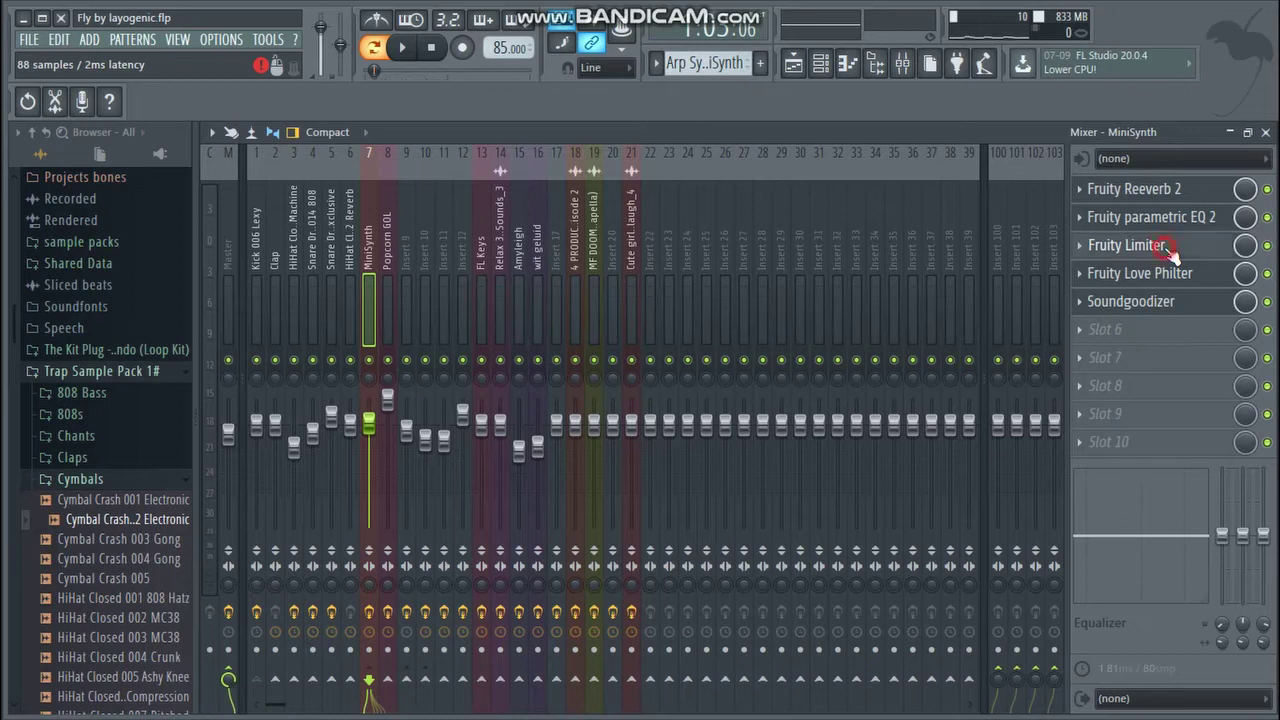
{"action": "left_click", "coordinate": [1173, 256]}
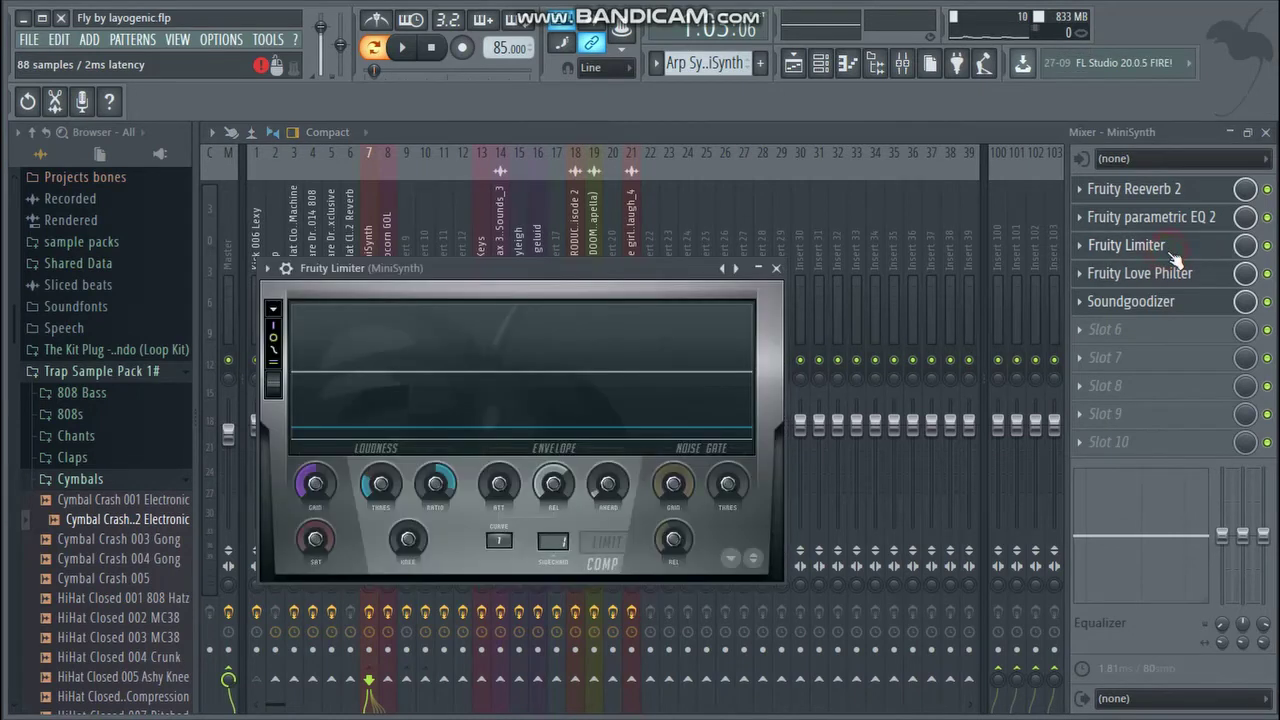
{"action": "left_click", "coordinate": [268, 268]}
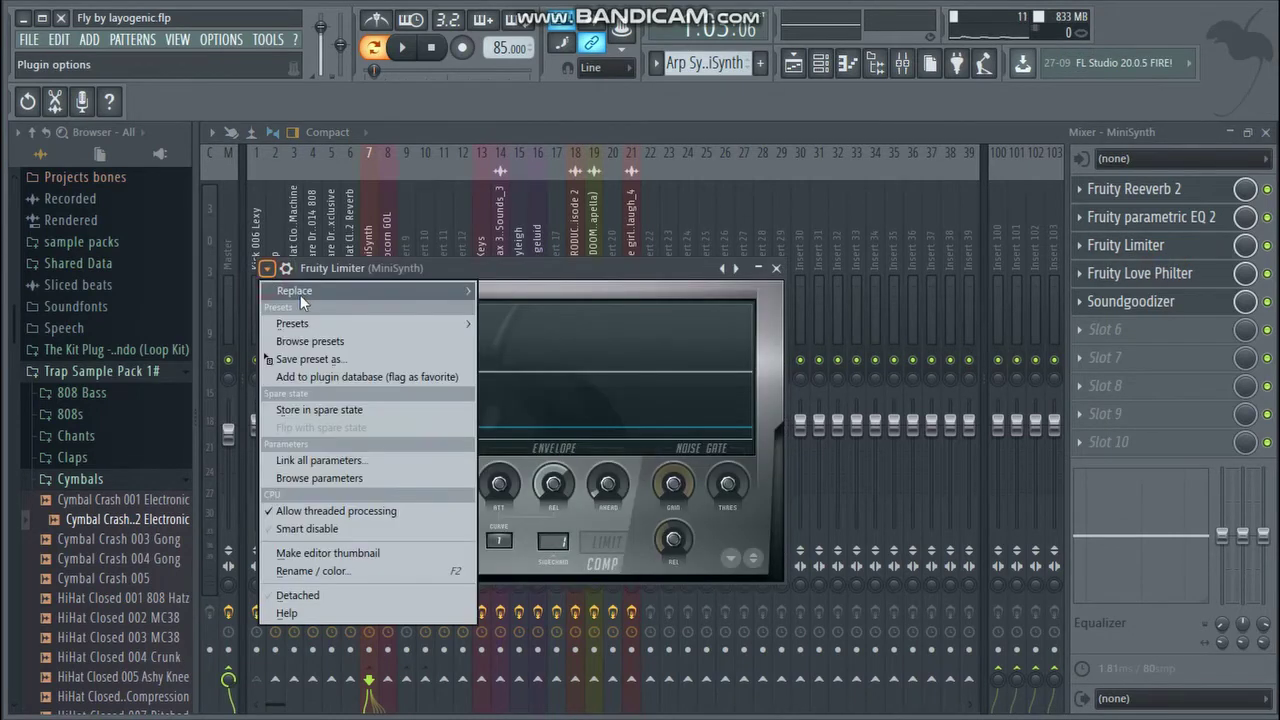
{"action": "mouse_move", "coordinate": [307, 324]}
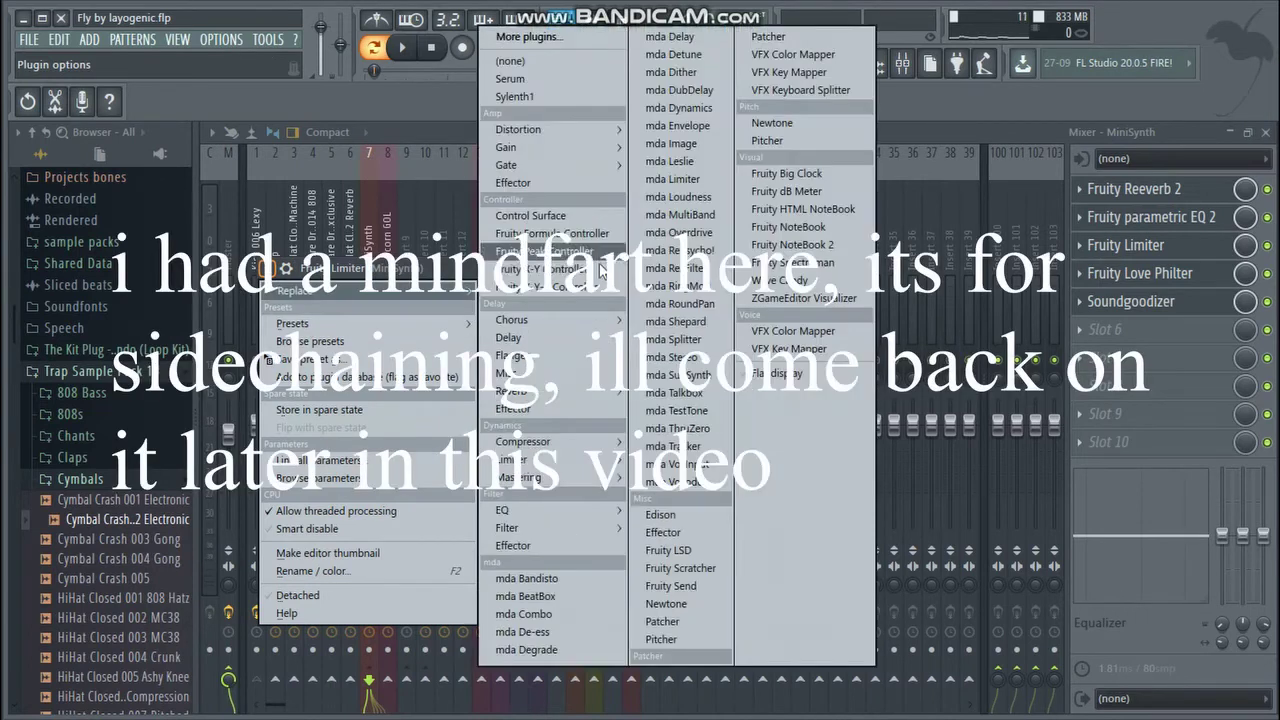
{"action": "left_click", "coordinate": [463, 277]}
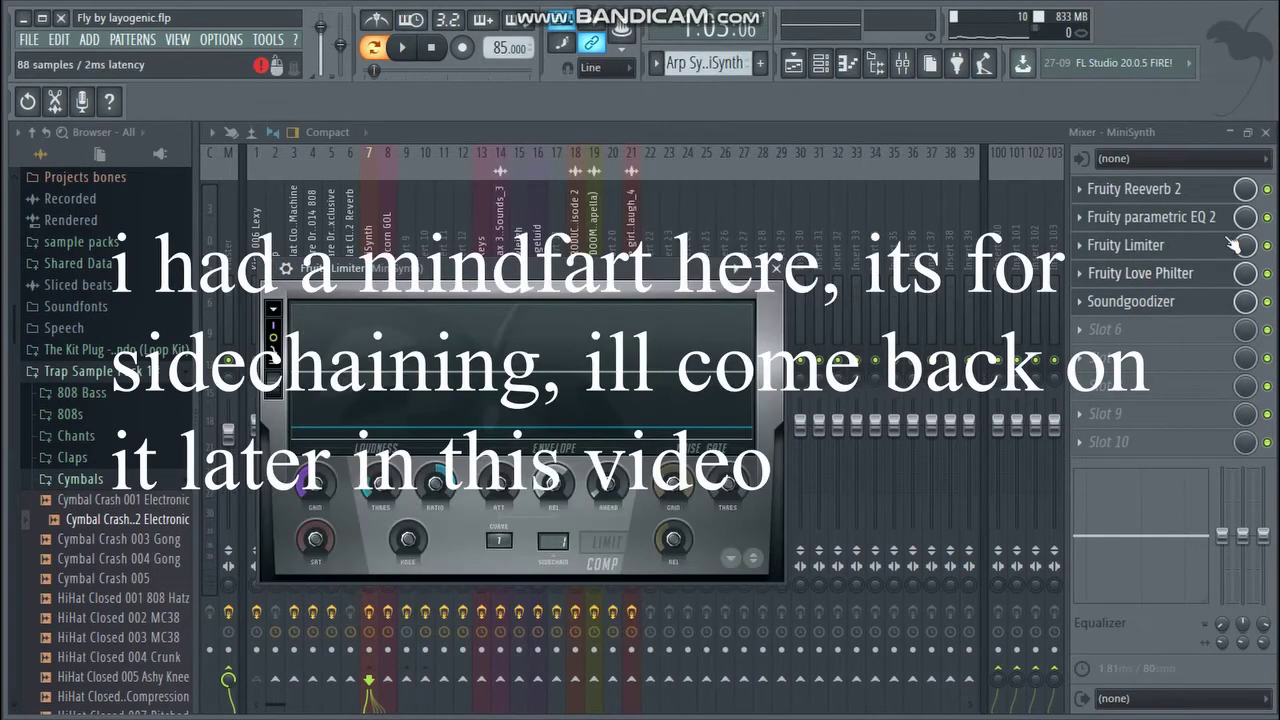
- Compare the MiniSynth pattern with Fruity Limiter bypassed and re-enabled during playback, and pause
{"action": "left_click", "coordinate": [1267, 244]}
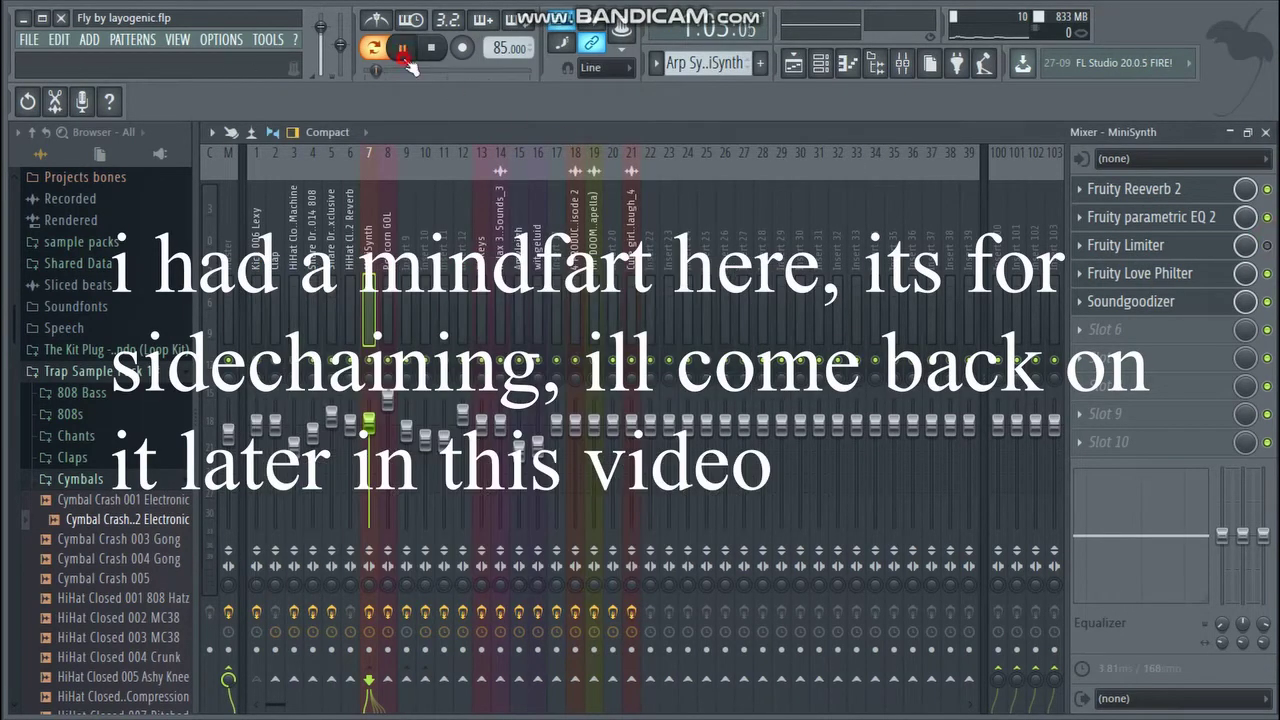
{"action": "left_click", "coordinate": [1266, 245]}
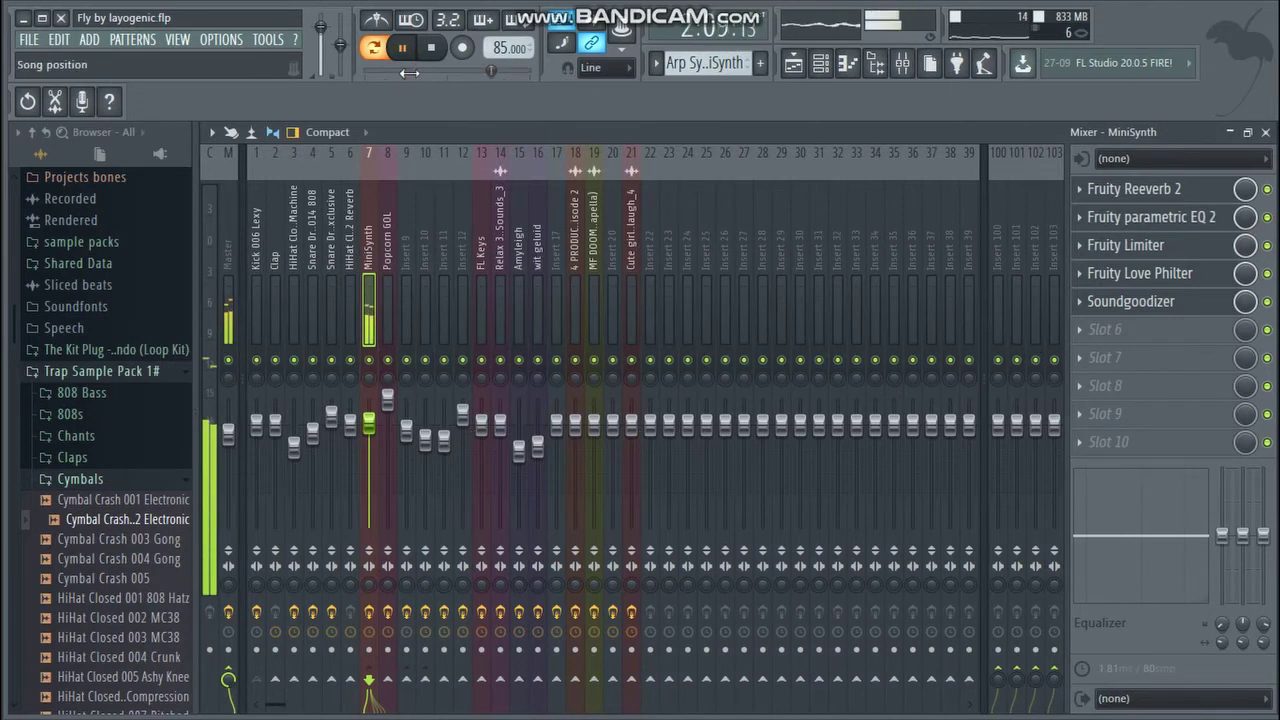
{"action": "key", "text": "space"}
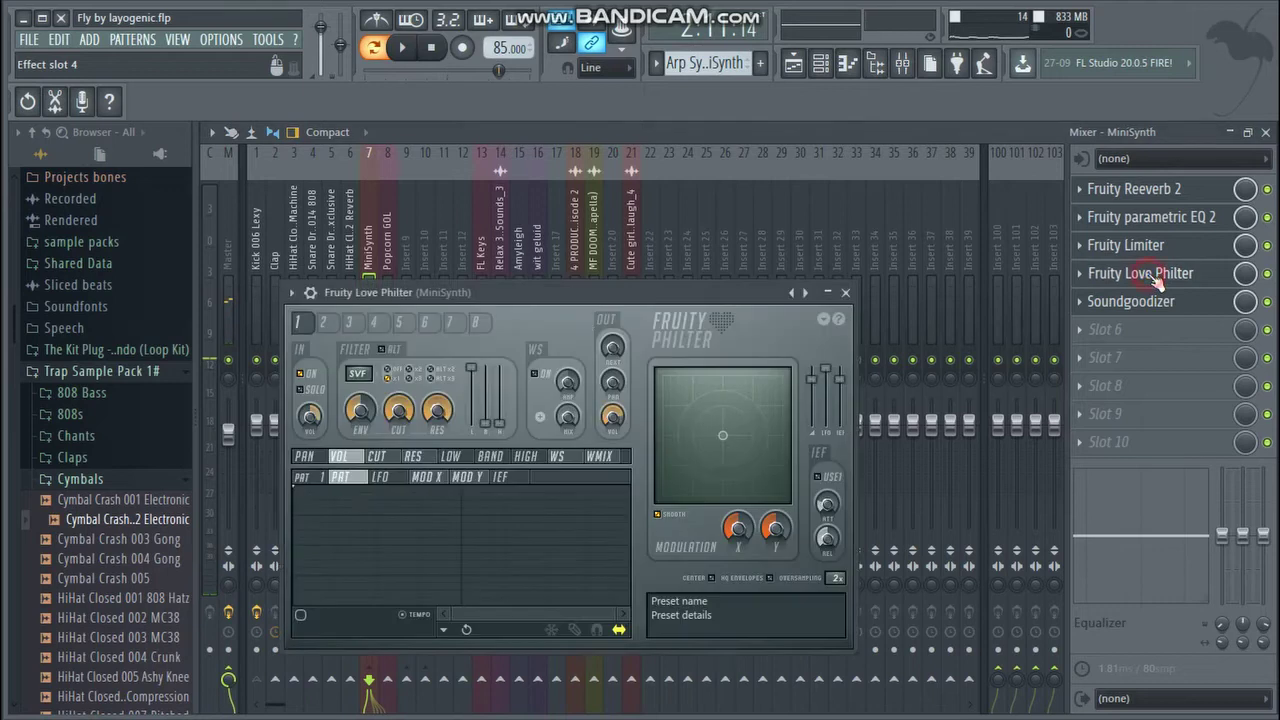
- Open Fruity Love Philter on the MiniSynth mixer track, play the pattern through it and check the filter cutoff's automation options
{"action": "left_click", "coordinate": [1150, 273]}
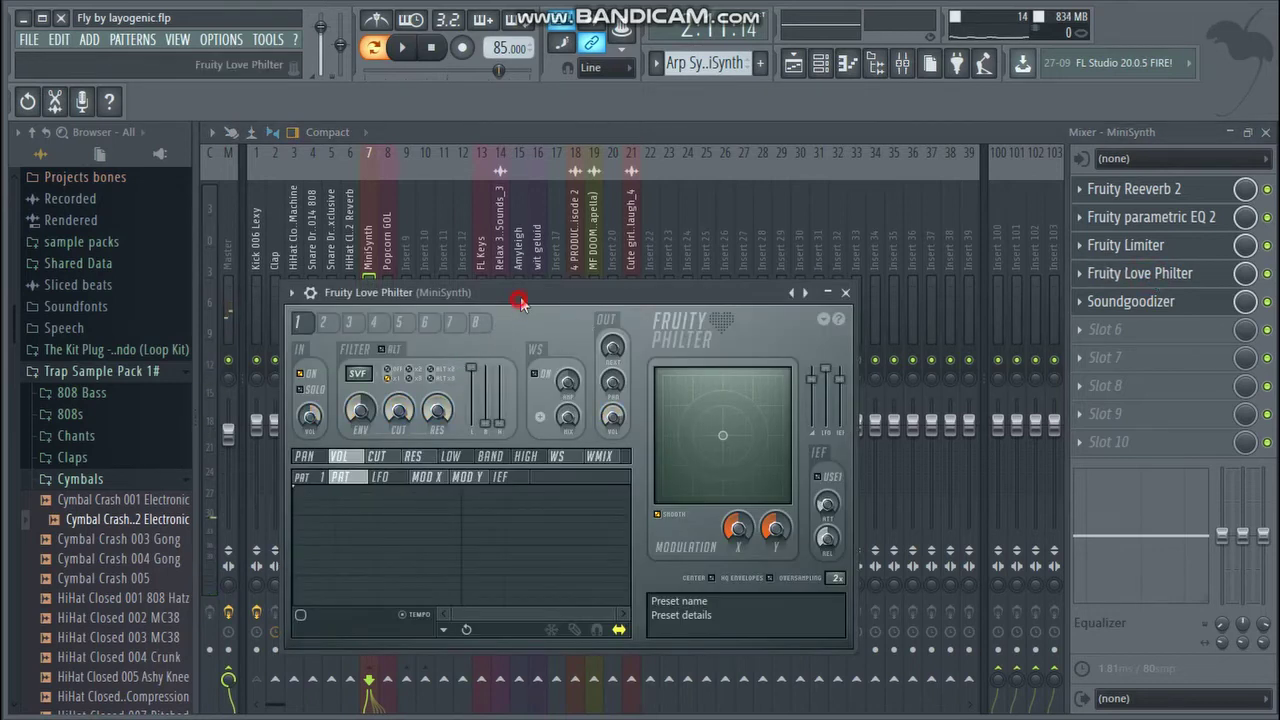
{"action": "left_click_drag", "start_coordinate": [520, 302], "coordinate": [572, 250]}
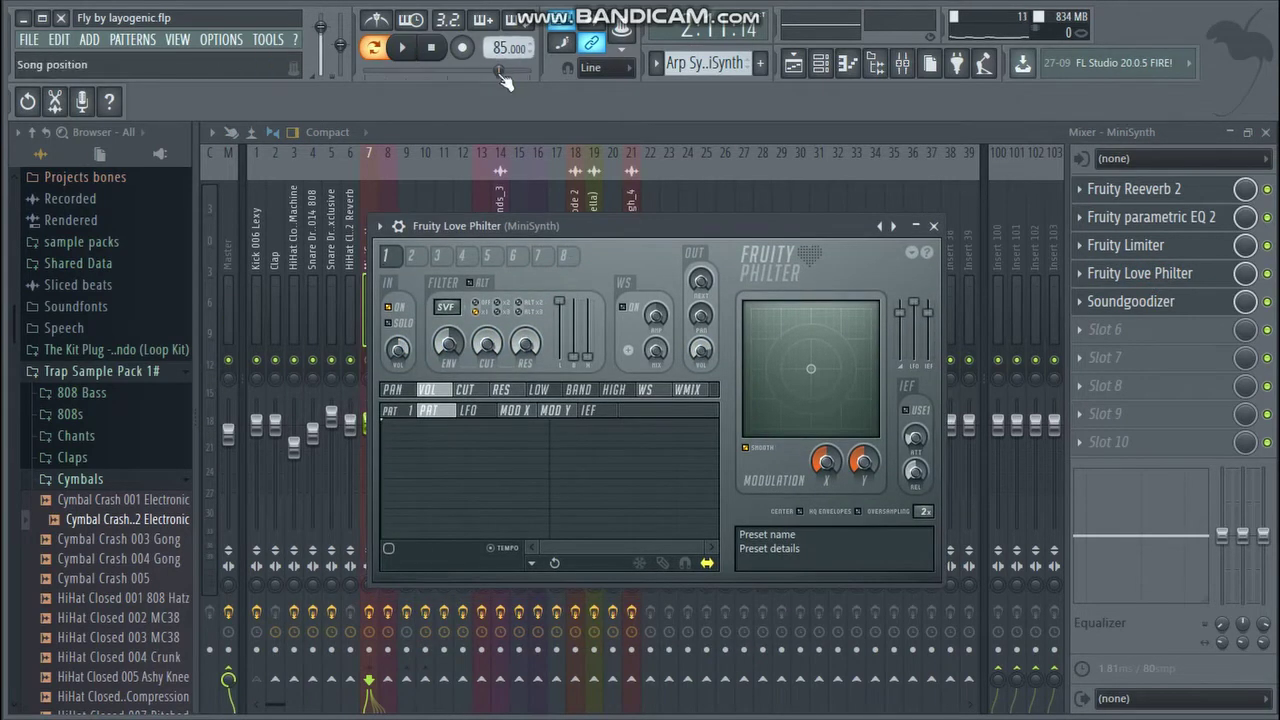
{"action": "left_click", "coordinate": [402, 48]}
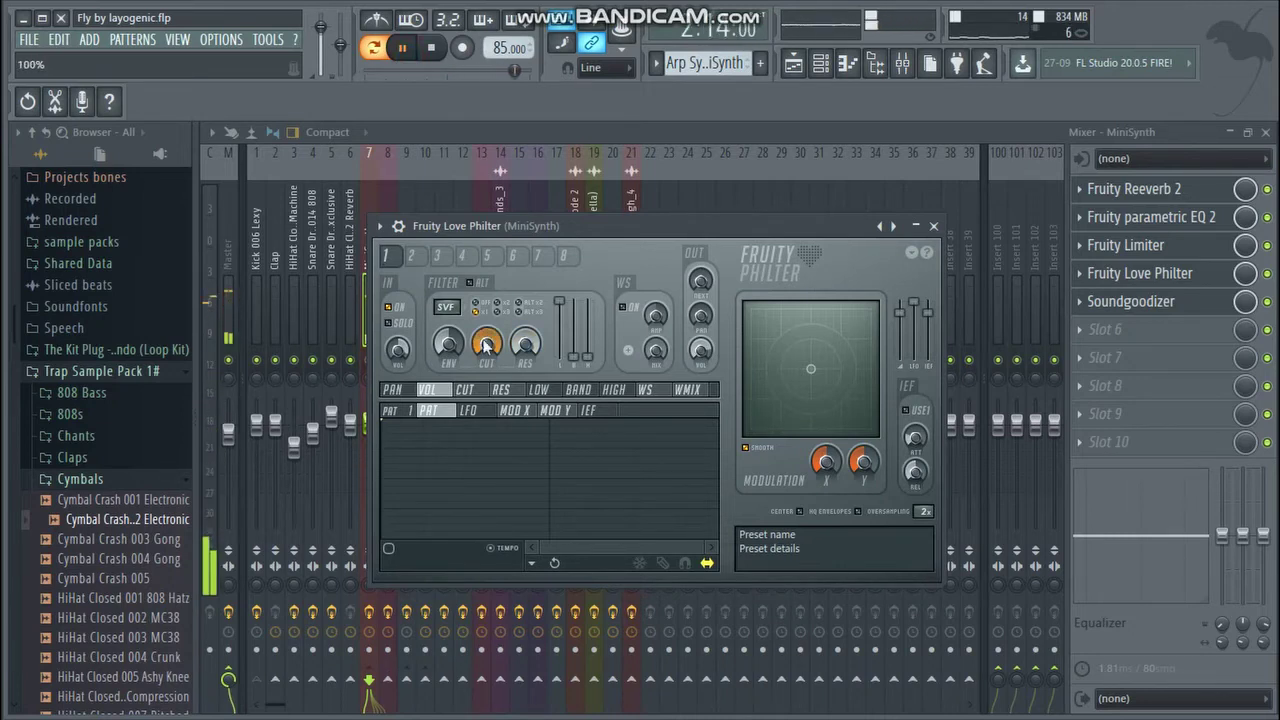
{"action": "left_click", "coordinate": [404, 50]}
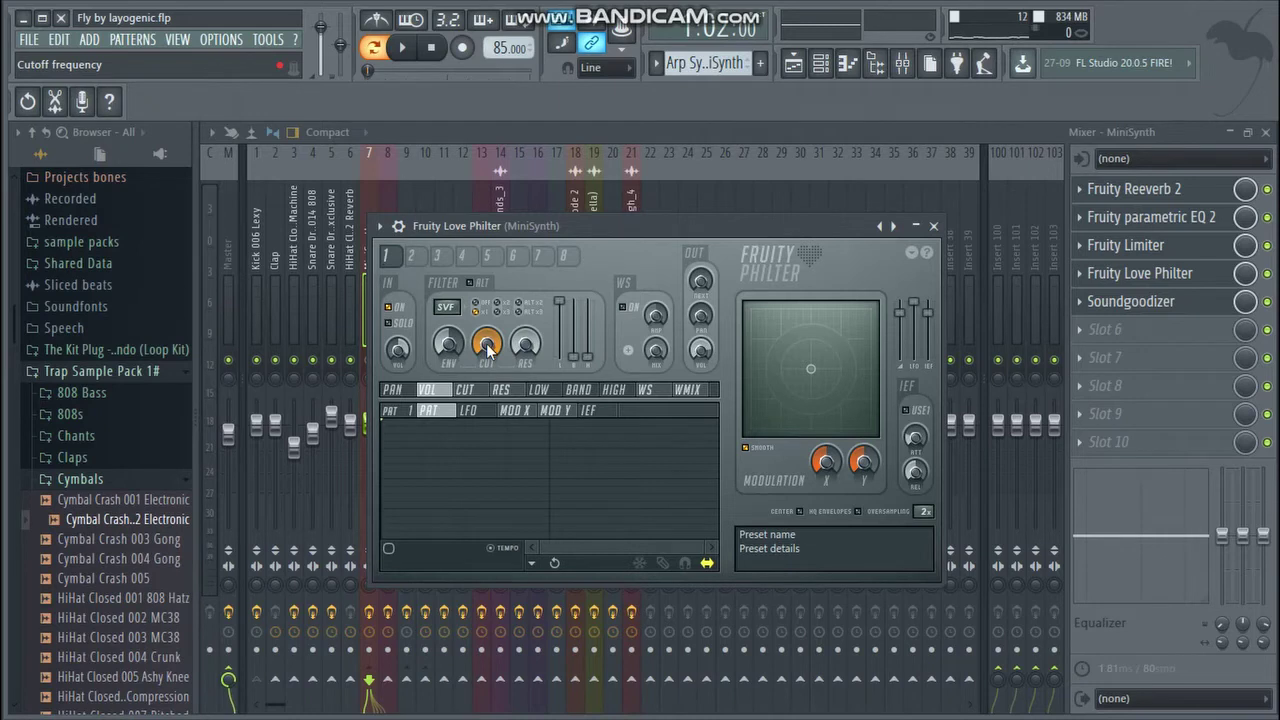
{"action": "right_click", "coordinate": [488, 345]}
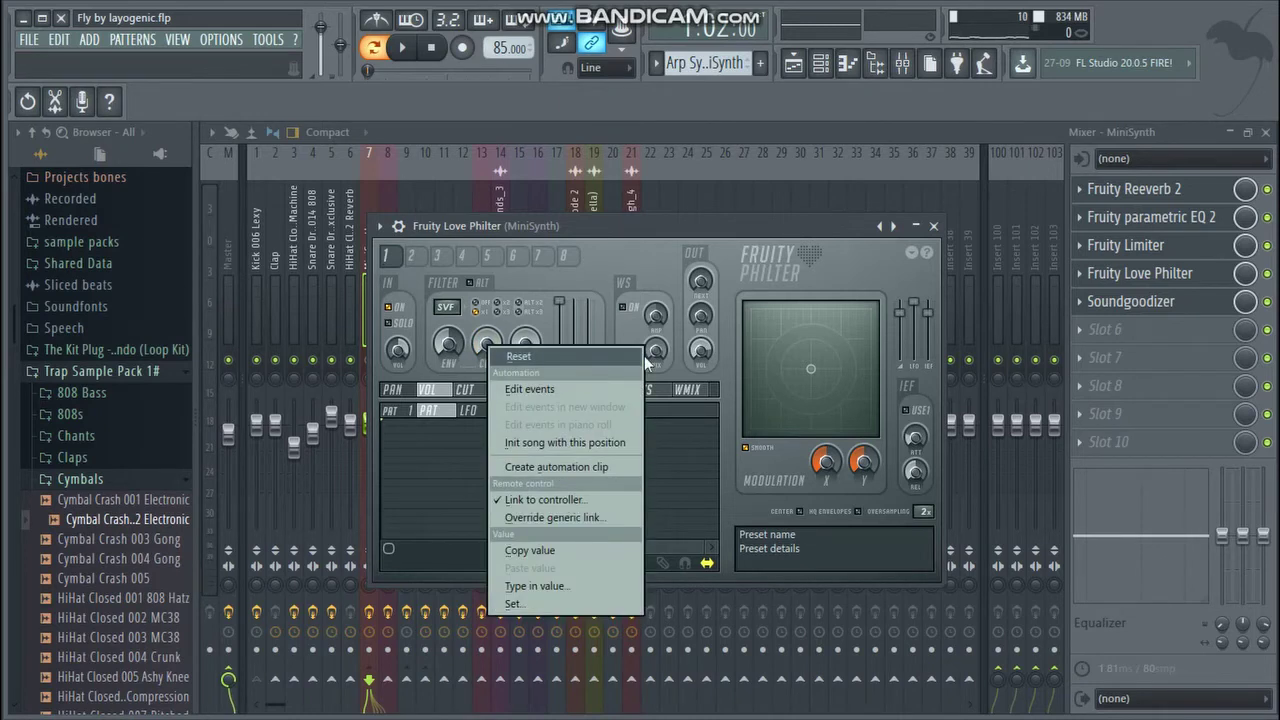
{"action": "left_click", "coordinate": [715, 101]}
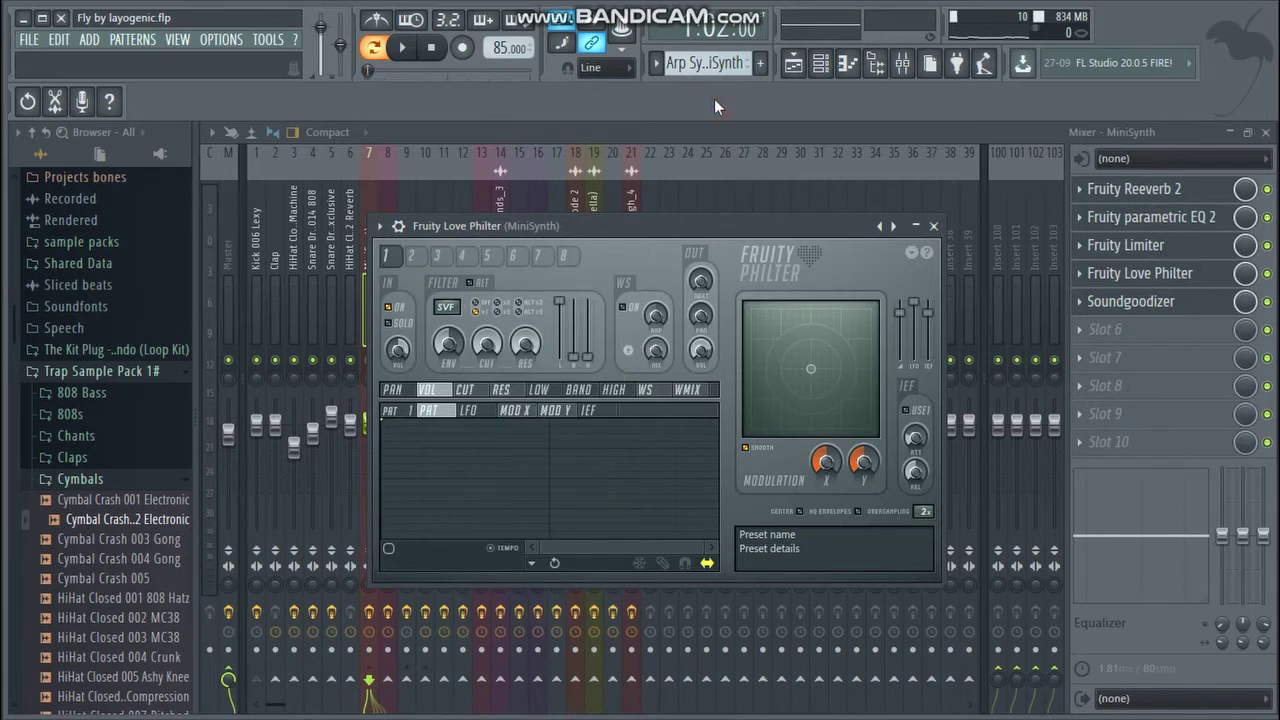
- Examine the Arp Synth Filter LFO automation clip in the playlist and listen to the song around bars 43 to 45
{"action": "key", "text": "F5"}
{"action": "left_click_drag", "start_coordinate": [1268, 237], "coordinate": [1263, 346]}
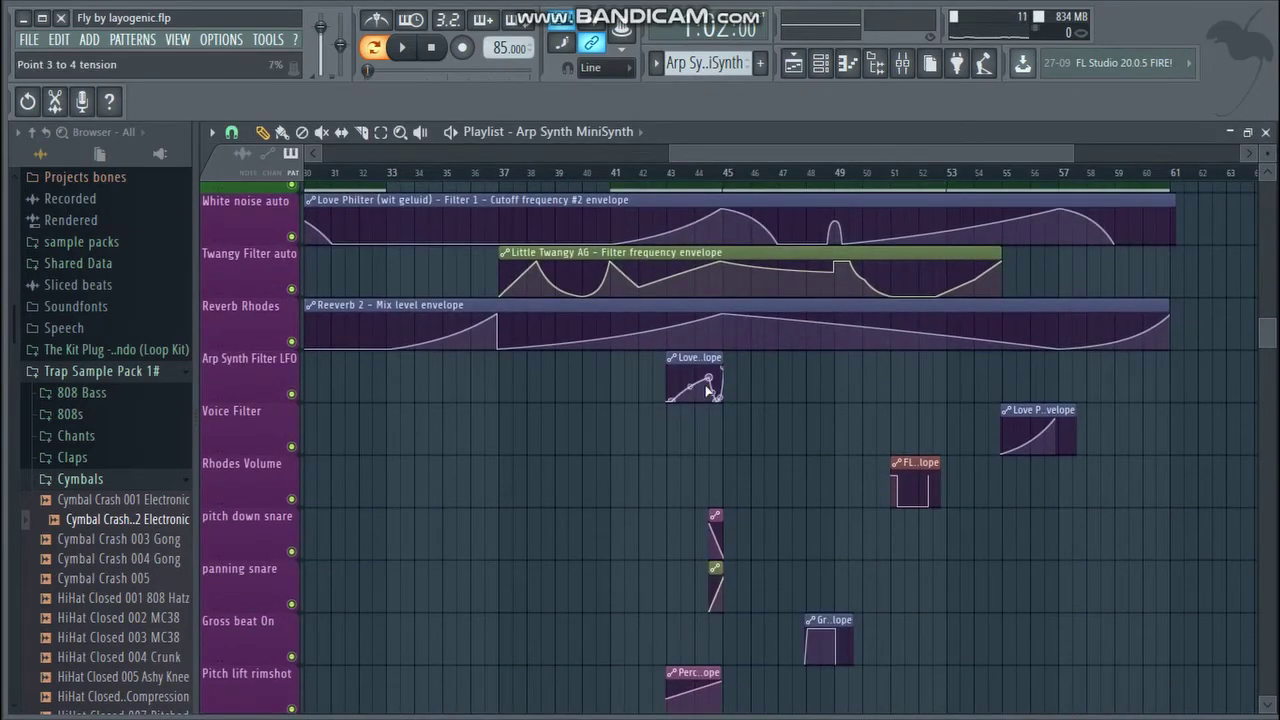
{"action": "left_click", "coordinate": [408, 48]}
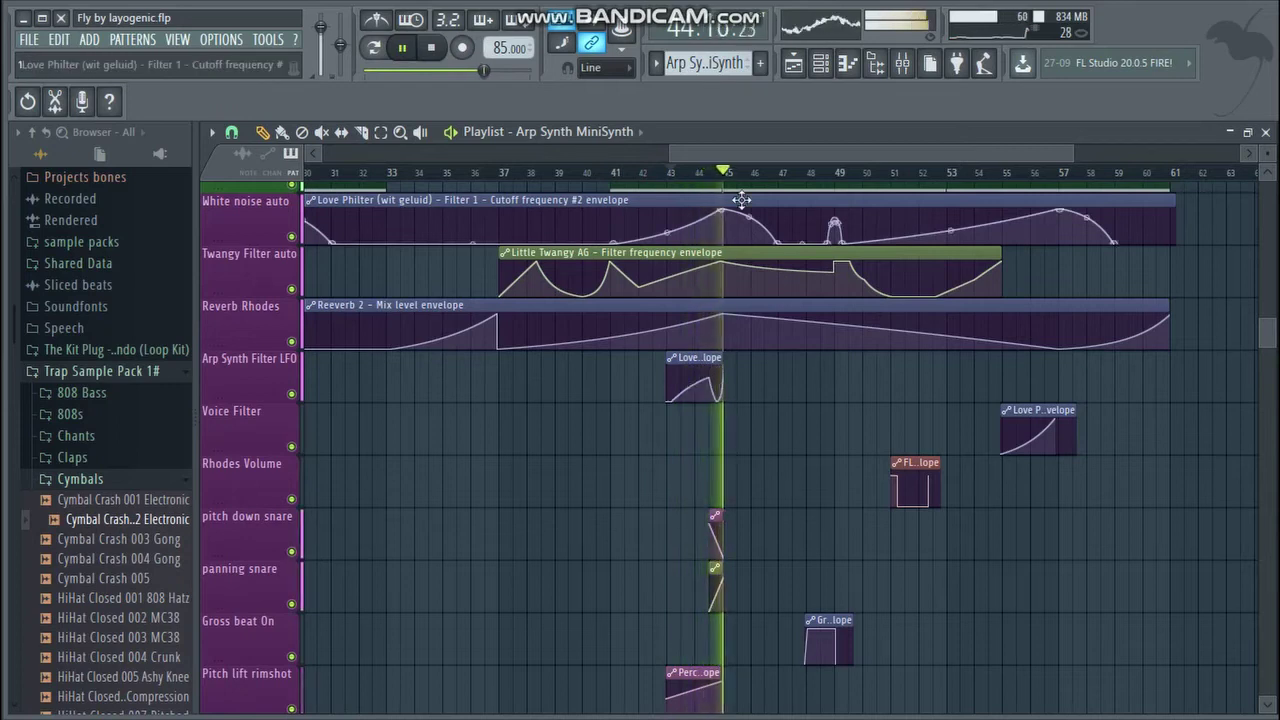
{"action": "left_click", "coordinate": [401, 47]}
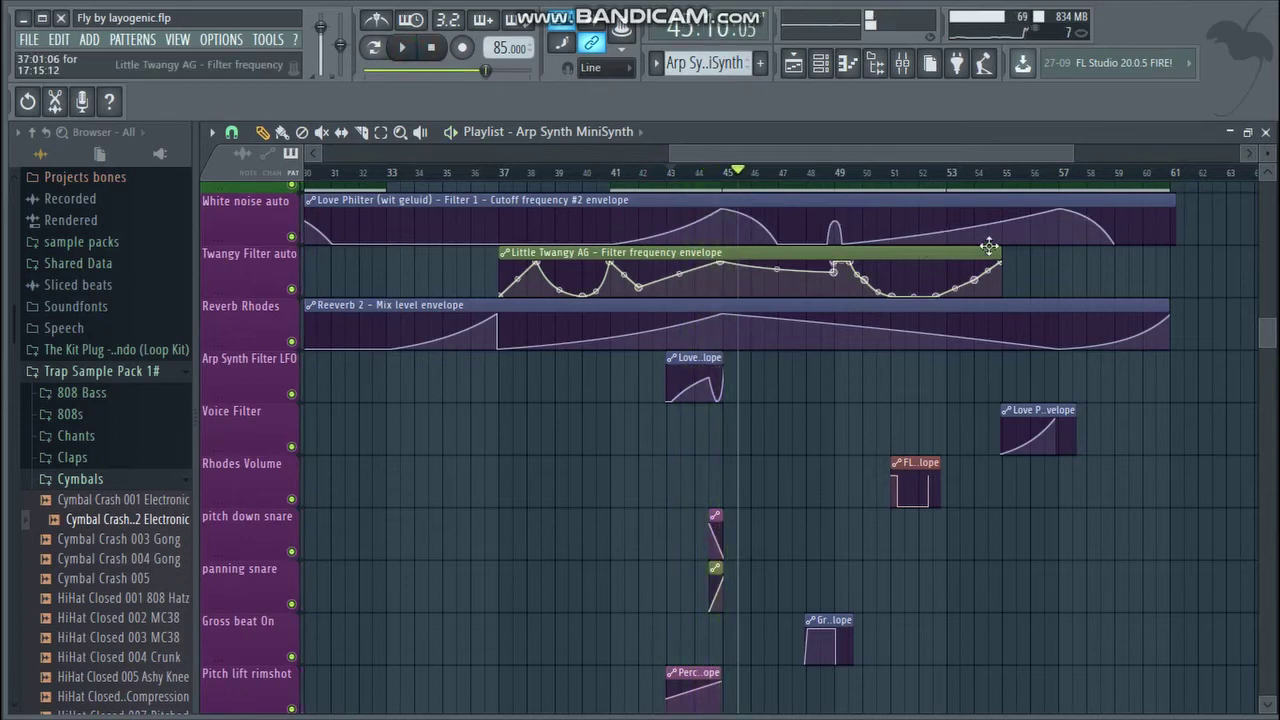
{"action": "left_click_drag", "start_coordinate": [1271, 331], "coordinate": [1258, 197]}
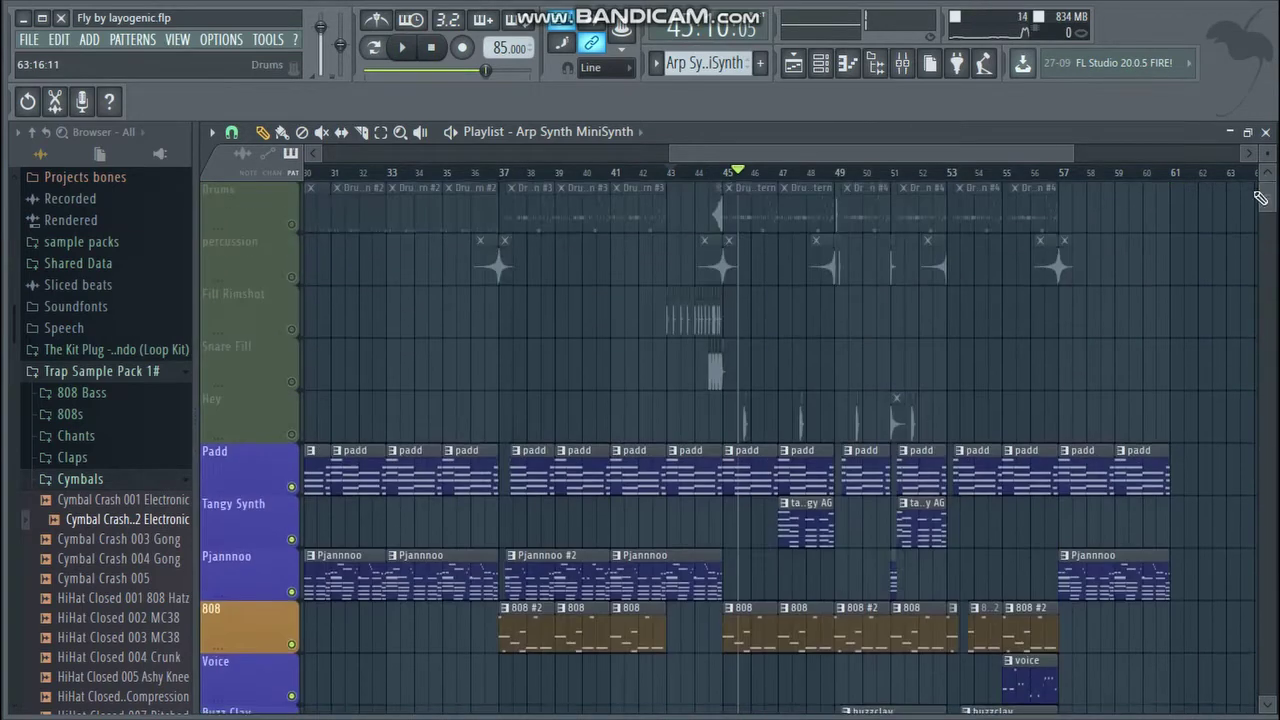
- Inspect the Soundgoodizer effect on the MiniSynth mixer track and close the mixer
{"action": "left_click", "coordinate": [1266, 133]}
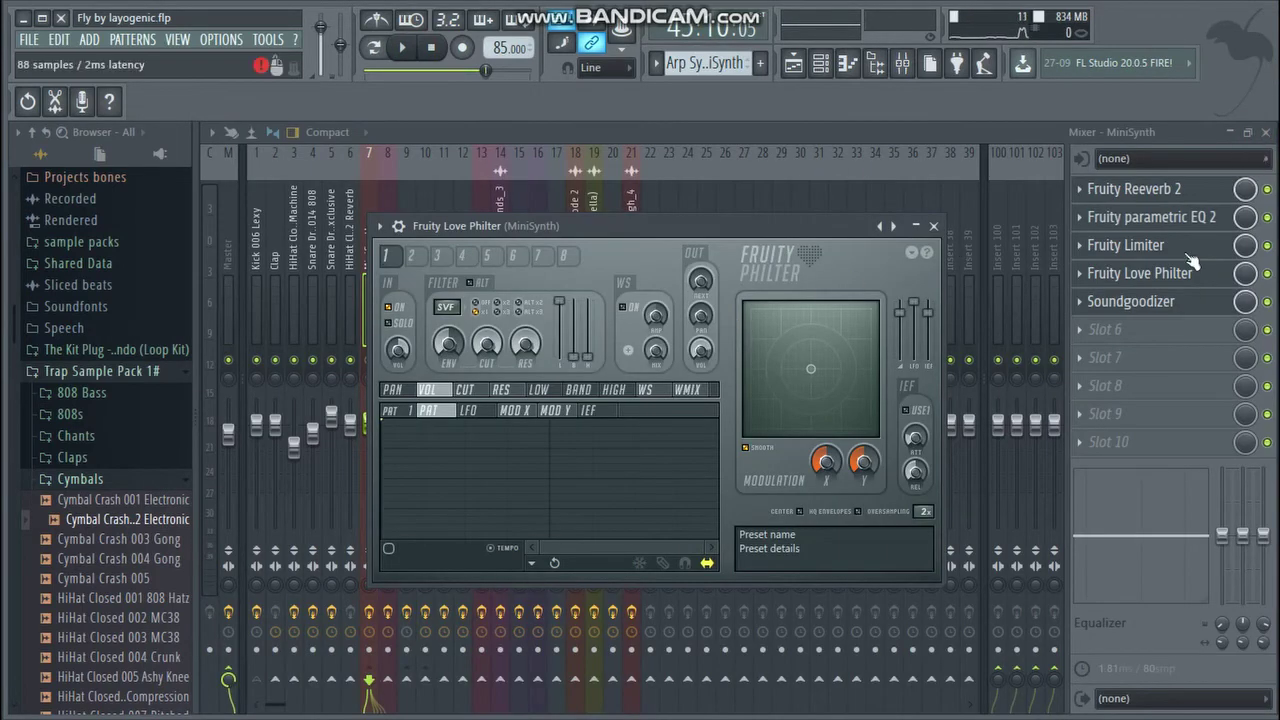
{"action": "left_click", "coordinate": [1140, 304]}
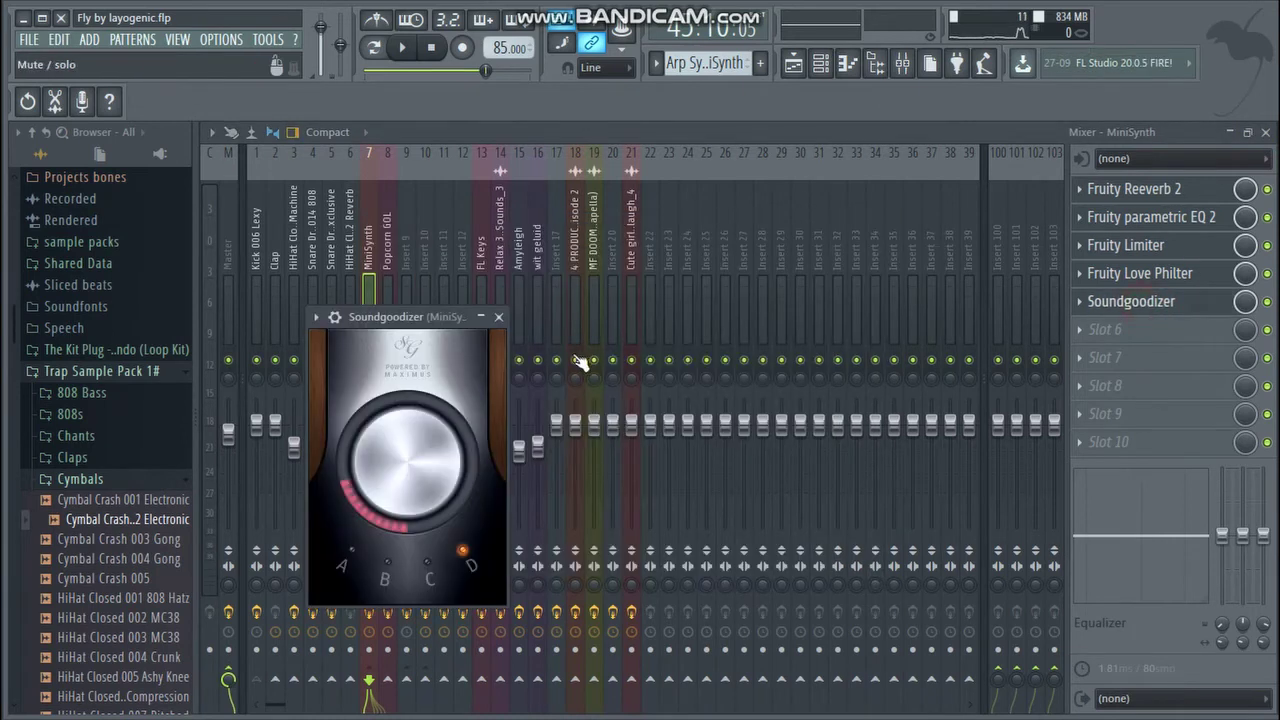
{"action": "left_click", "coordinate": [1266, 138]}
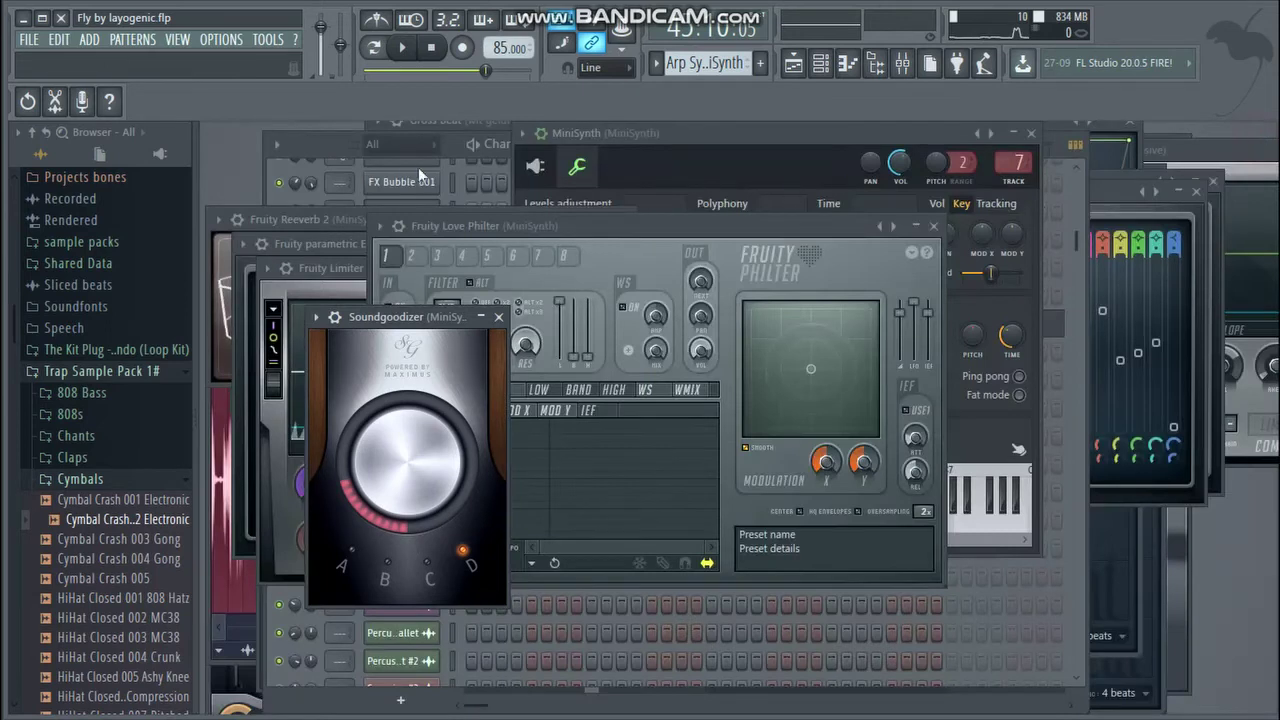
- Mute the Padd, Tangy Synth, Pjannnoo, Voice, Buzz Clav and Arp Synth playlist tracks, leaving the 808 track on
{"action": "left_click", "coordinate": [291, 195]}
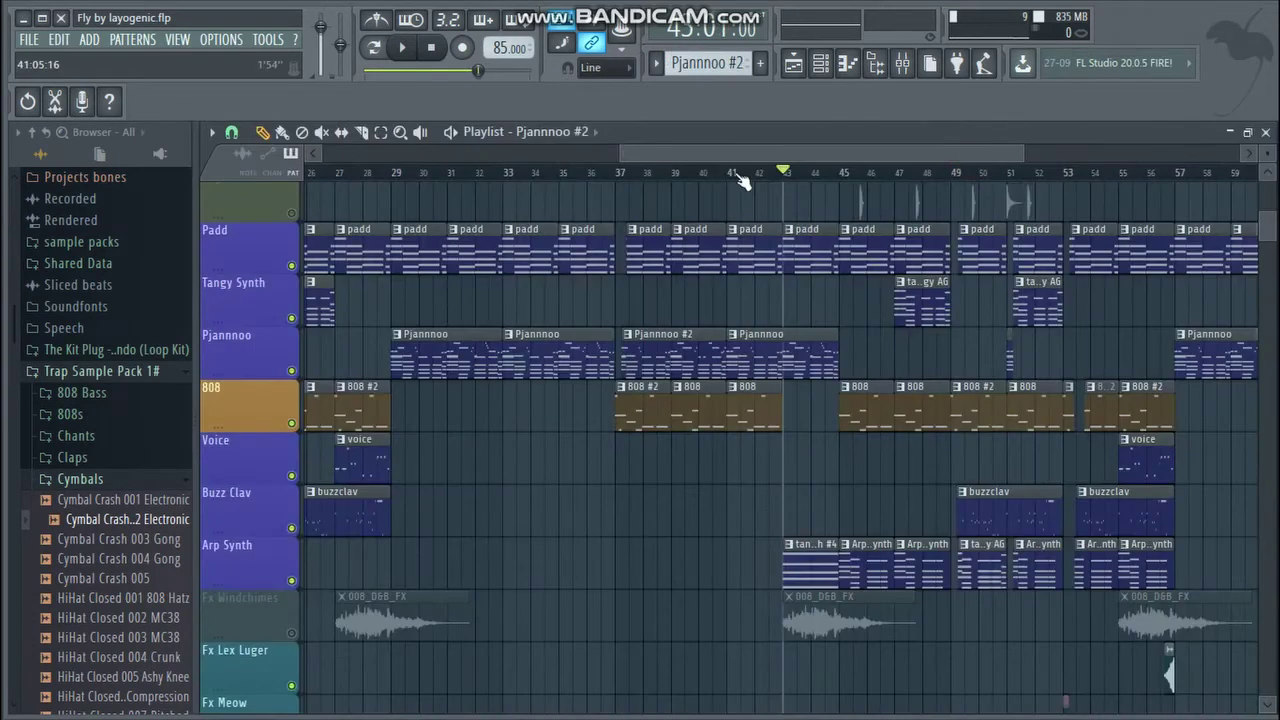
{"action": "left_click", "coordinate": [291, 371]}
{"action": "left_click", "coordinate": [291, 318]}
{"action": "left_click", "coordinate": [291, 265]}
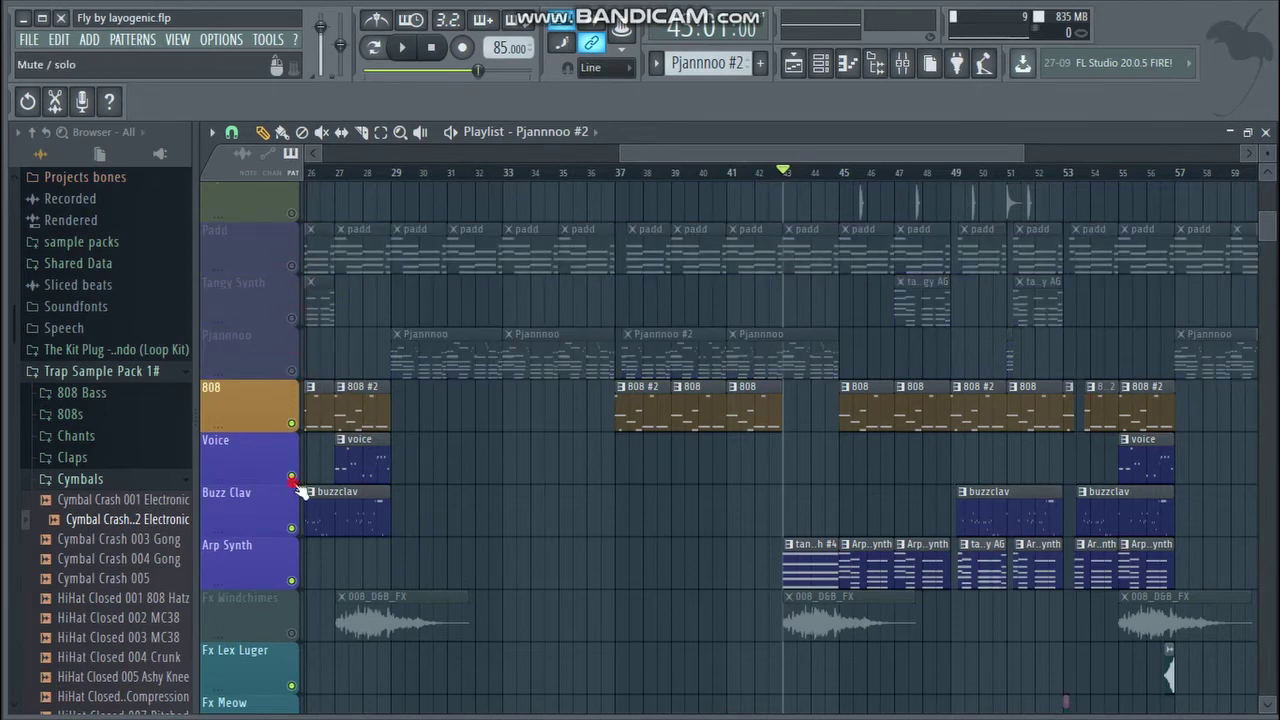
{"action": "left_click", "coordinate": [291, 476]}
{"action": "left_click", "coordinate": [291, 528]}
{"action": "left_click", "coordinate": [291, 580]}
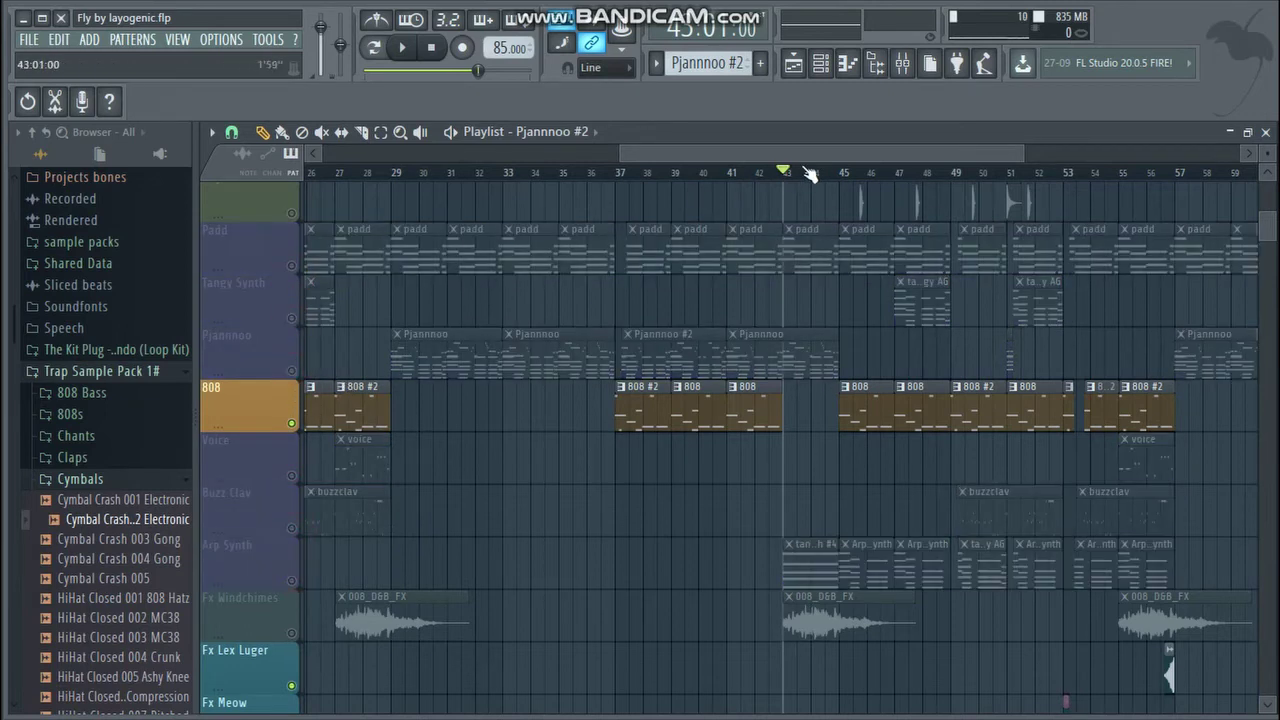
- Play the 808 track in the playlist from bar 45, then stop playback and close the playlist
{"action": "left_click", "coordinate": [843, 172]}
{"action": "left_click", "coordinate": [402, 47]}
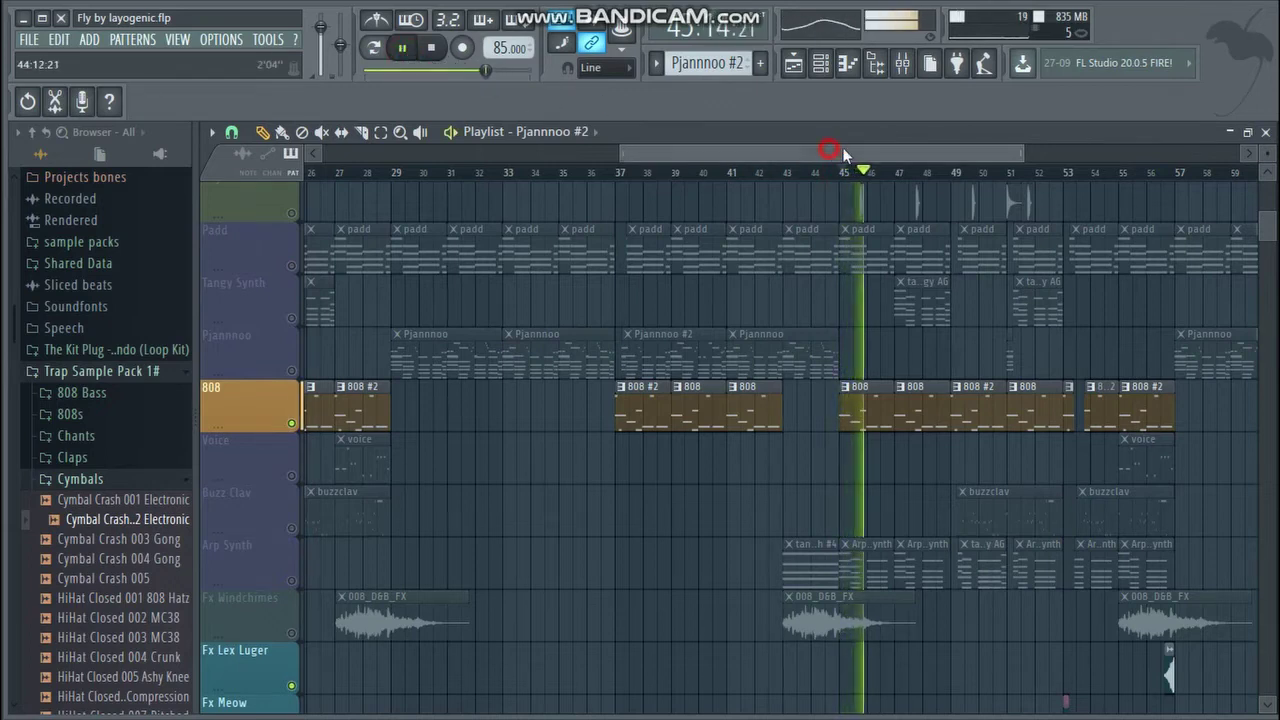
{"action": "left_click_drag", "start_coordinate": [830, 150], "coordinate": [858, 150]}
{"action": "left_click_drag", "start_coordinate": [1267, 258], "coordinate": [1264, 216]}
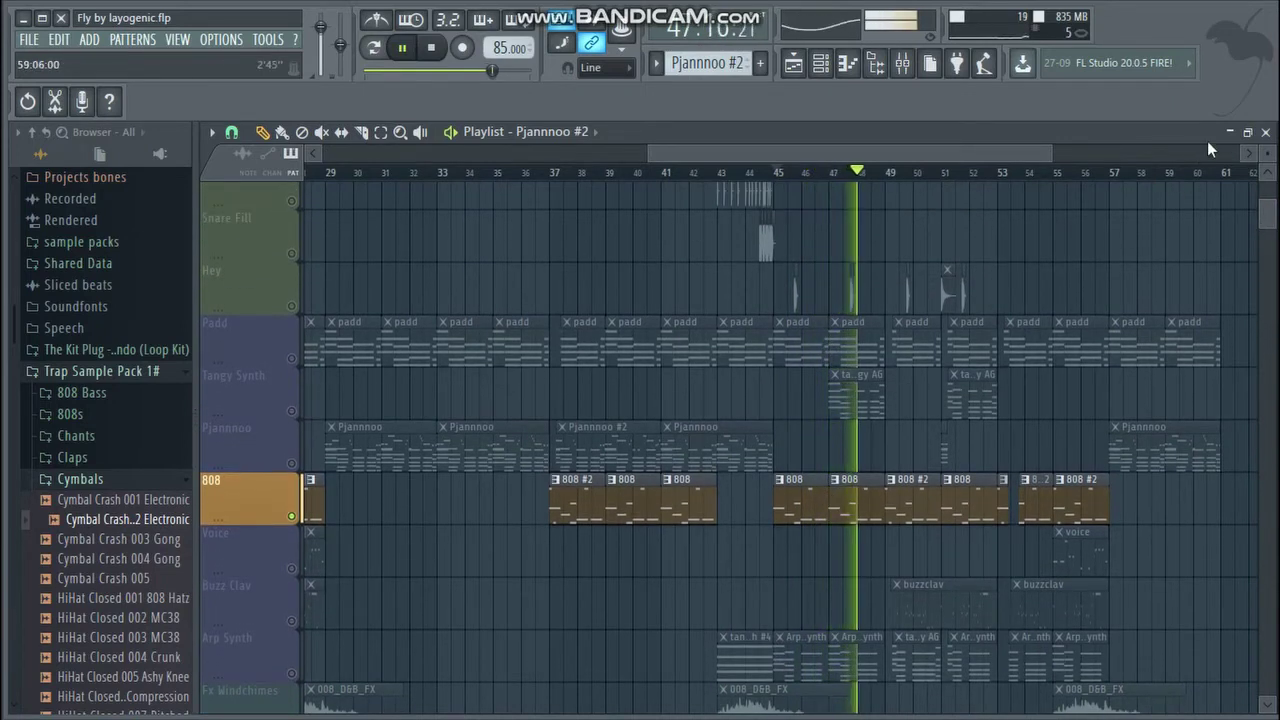
{"action": "left_click", "coordinate": [1265, 132]}
{"action": "left_click", "coordinate": [411, 52]}
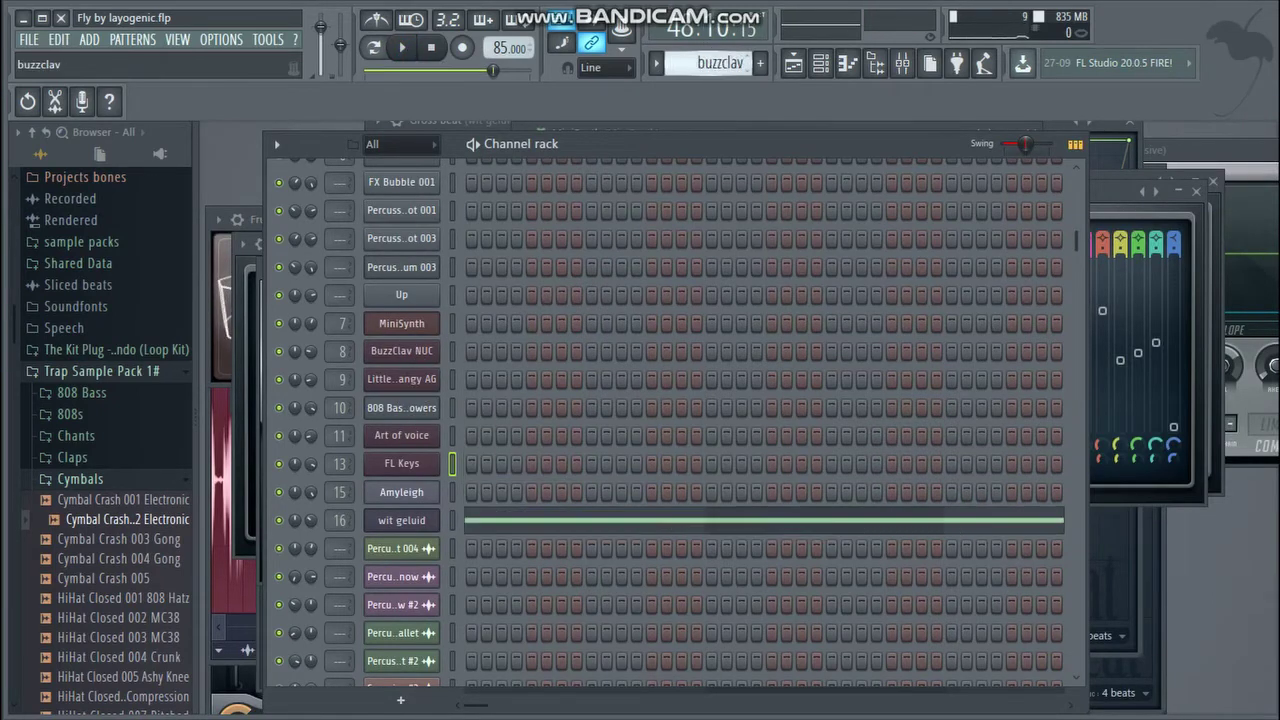
- Select the 808 pattern, play it and examine the 808 Bass Cm Gowers notes in the piano roll
{"action": "left_click_drag", "start_coordinate": [708, 63], "coordinate": [712, 96]}
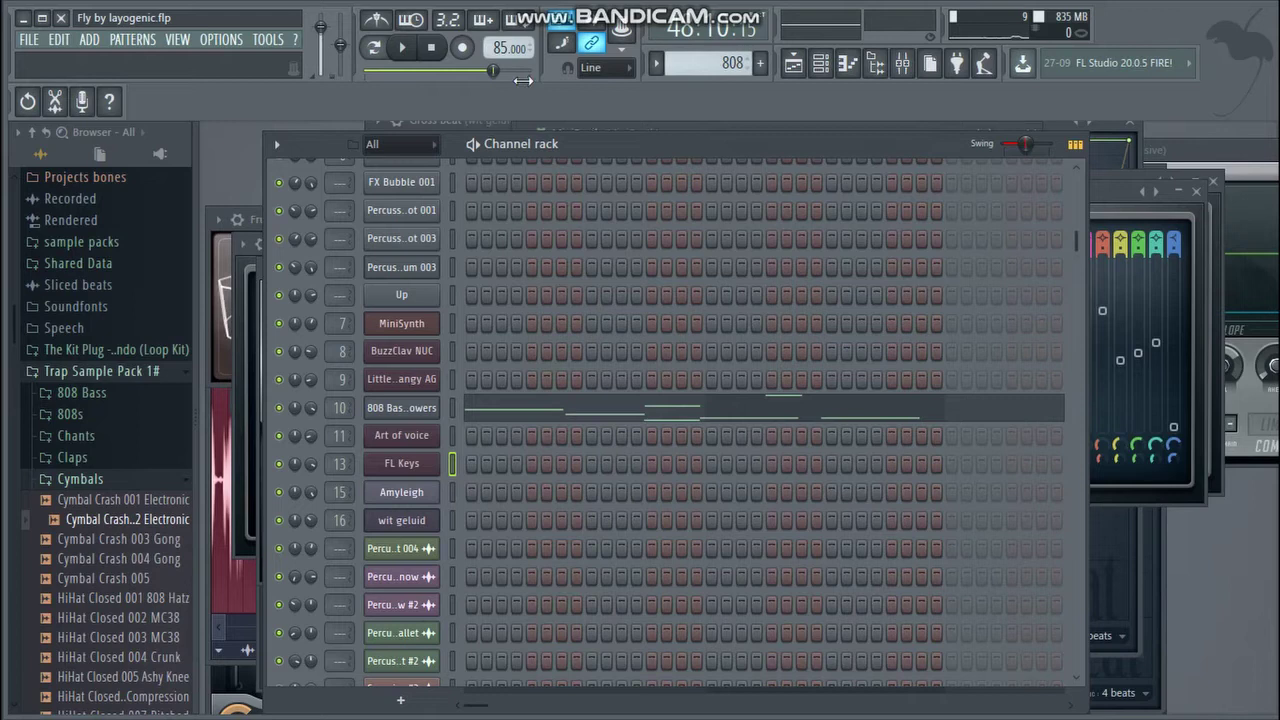
{"action": "left_click", "coordinate": [402, 48]}
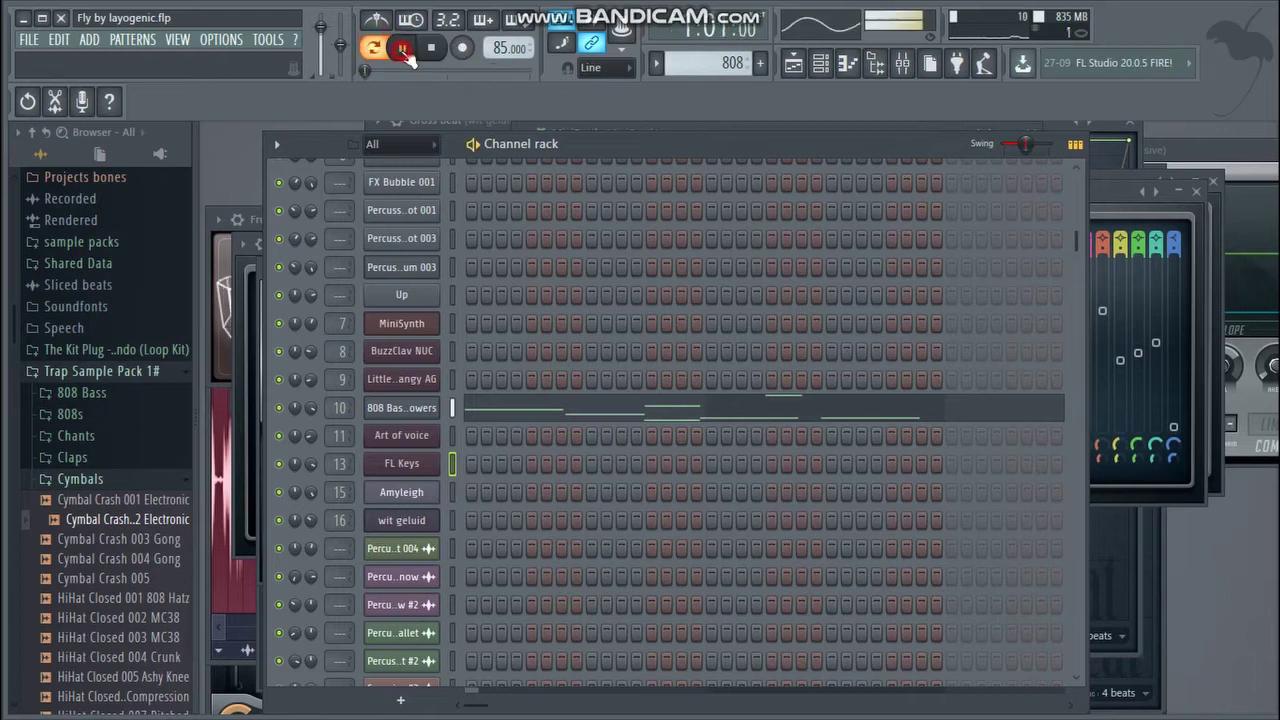
{"action": "right_click", "coordinate": [412, 406]}
{"action": "left_click", "coordinate": [455, 412]}
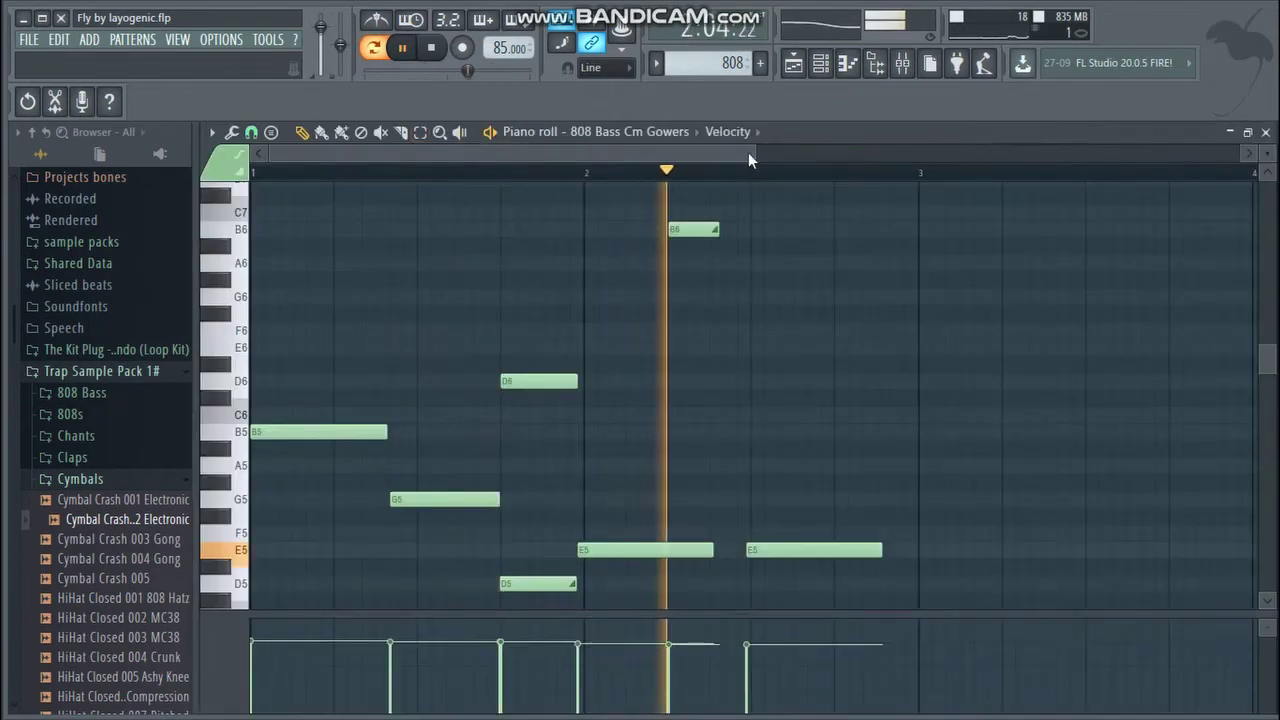
{"action": "left_click_drag", "start_coordinate": [750, 152], "coordinate": [678, 152]}
{"action": "scroll", "coordinate": [1260, 380], "scroll_direction": "down", "scroll_amount": 5}
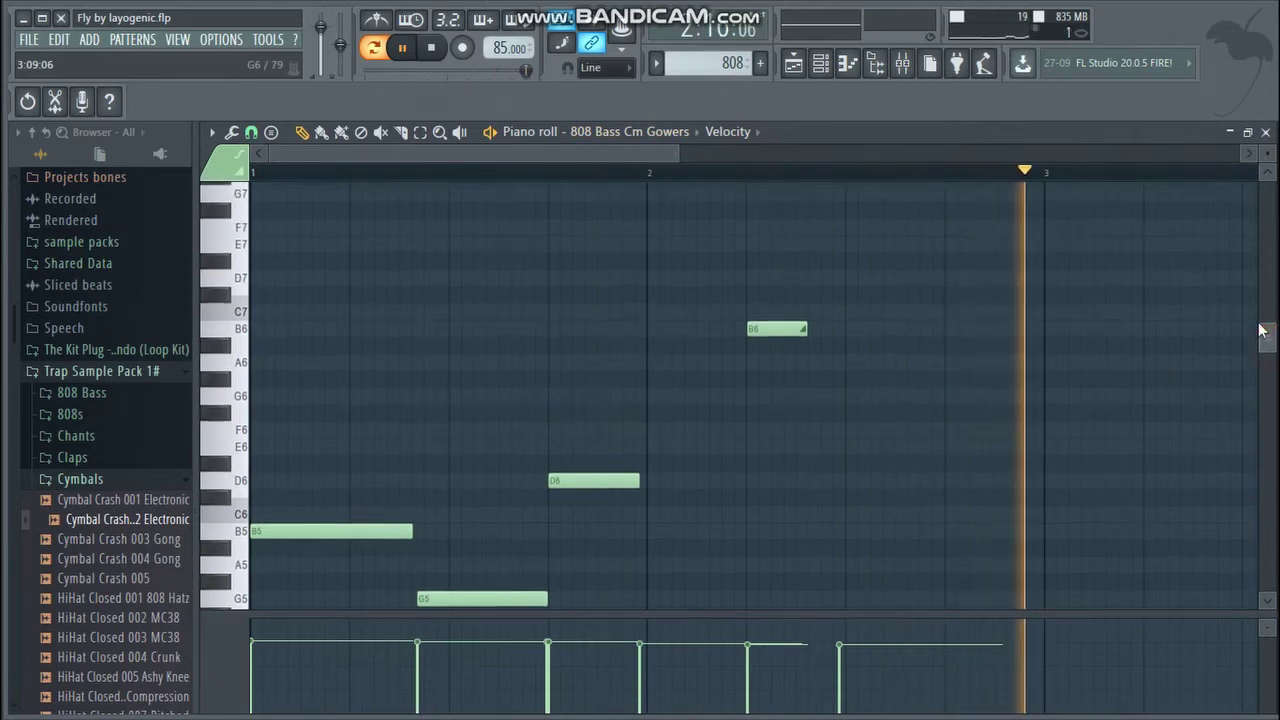
{"action": "left_click_drag", "start_coordinate": [1262, 410], "coordinate": [1232, 312]}
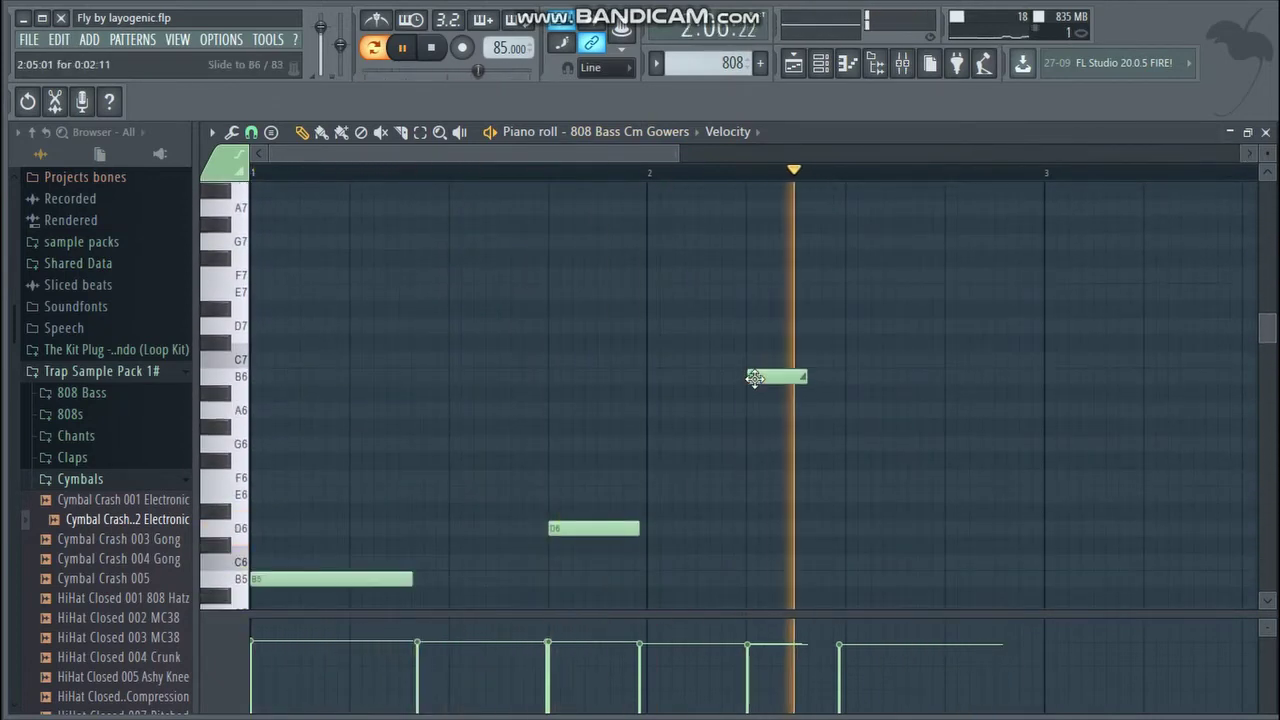
- Compare the notes of the 808 #3 and 808 #2 patterns during playback, then close the piano roll and stop
{"action": "scroll", "coordinate": [675, 65], "scroll_direction": "down", "scroll_amount": 2}
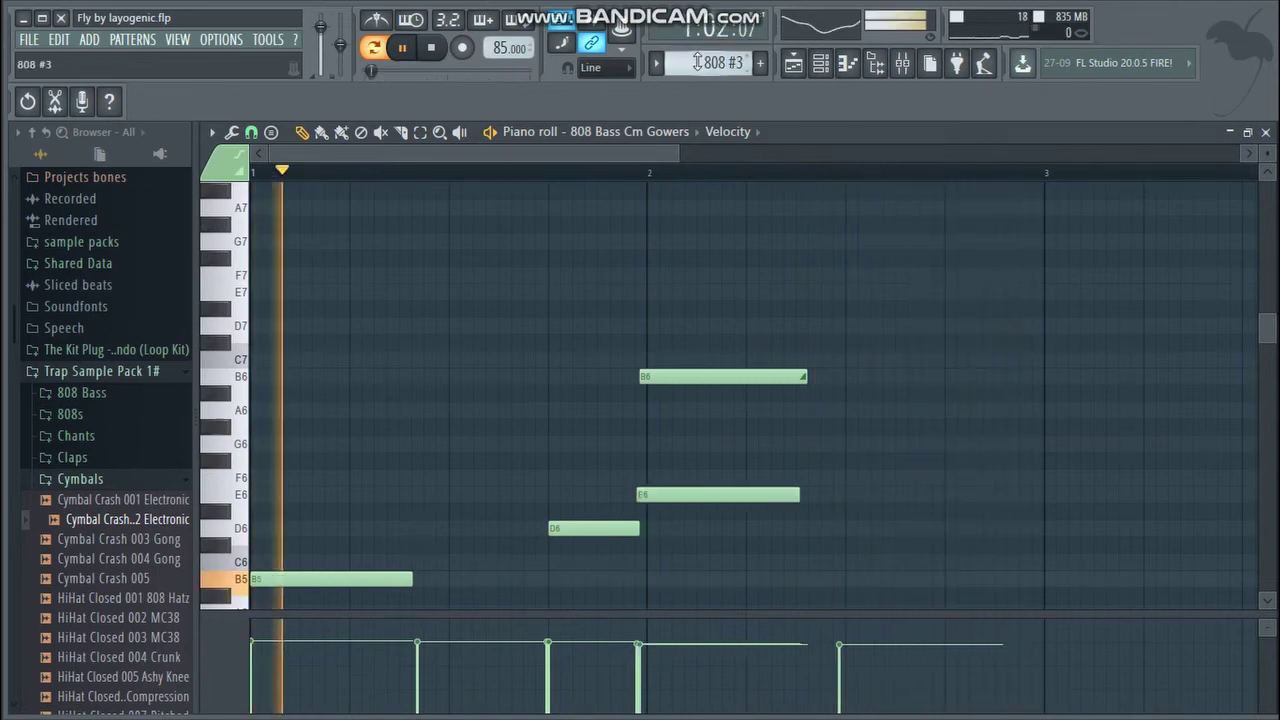
{"action": "scroll", "coordinate": [675, 66], "scroll_direction": "up", "scroll_amount": 1}
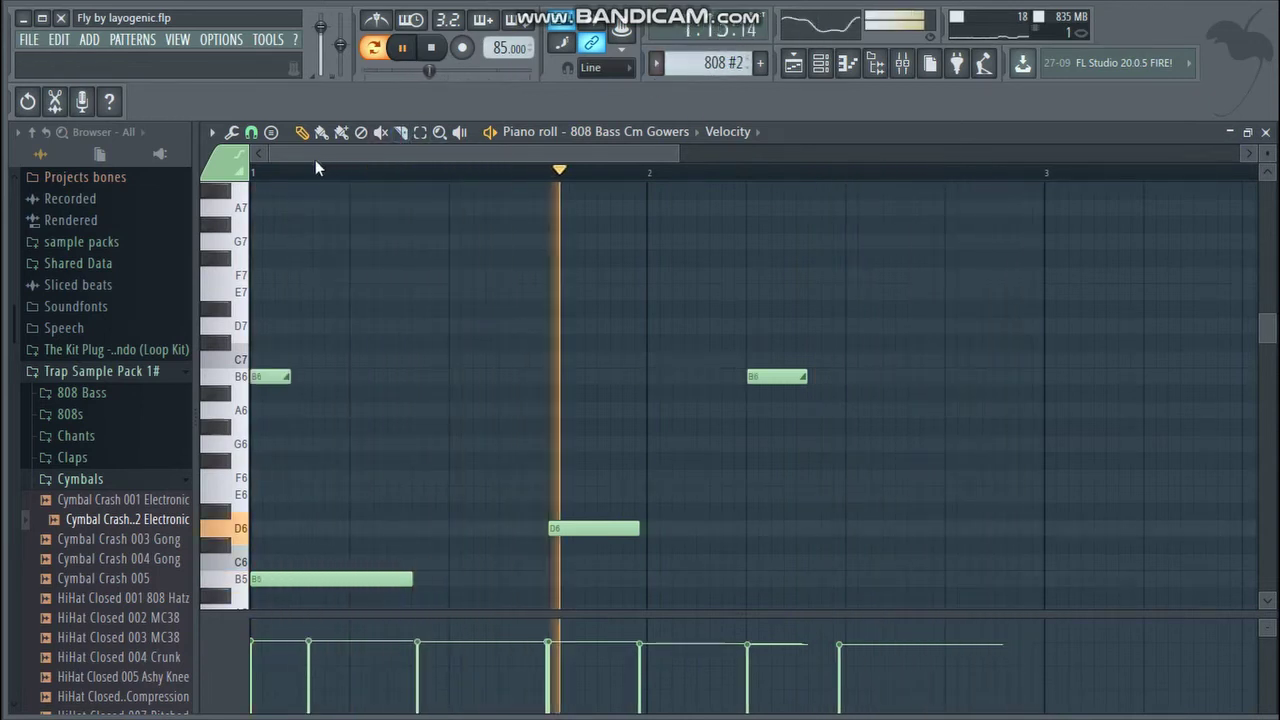
{"action": "left_click", "coordinate": [250, 171]}
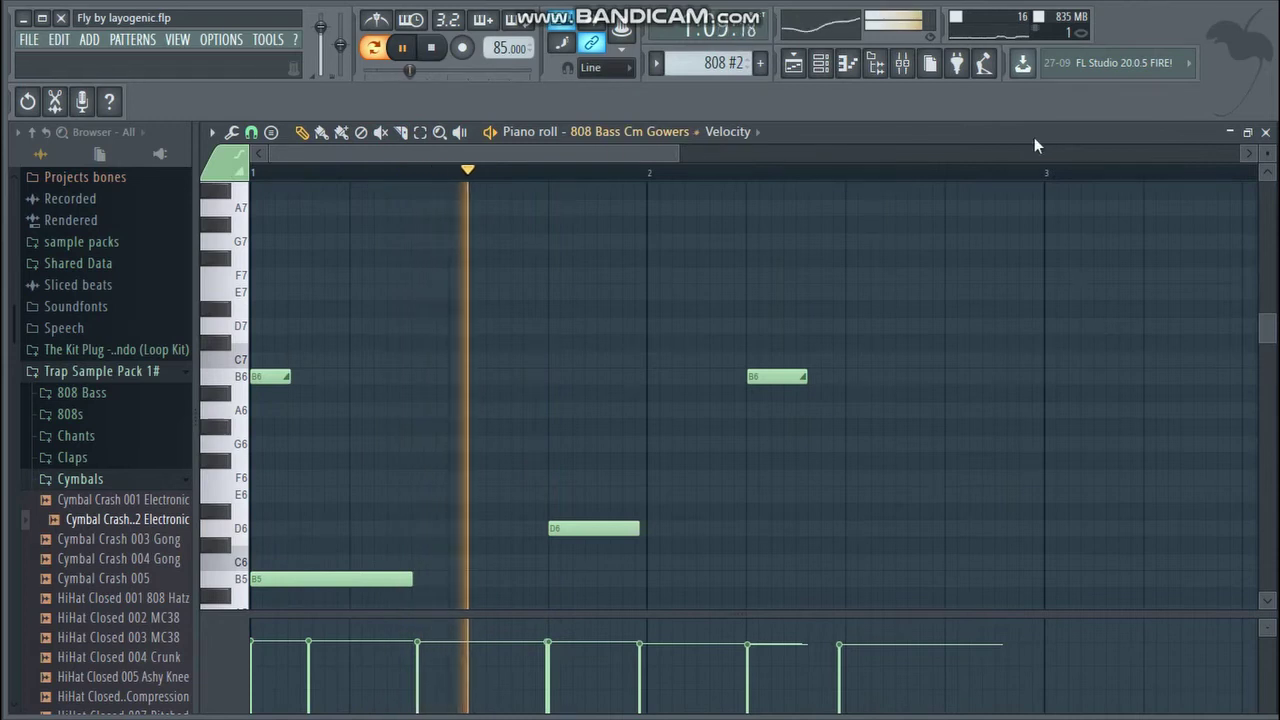
{"action": "scroll", "coordinate": [1262, 243], "scroll_direction": "down", "scroll_amount": 4}
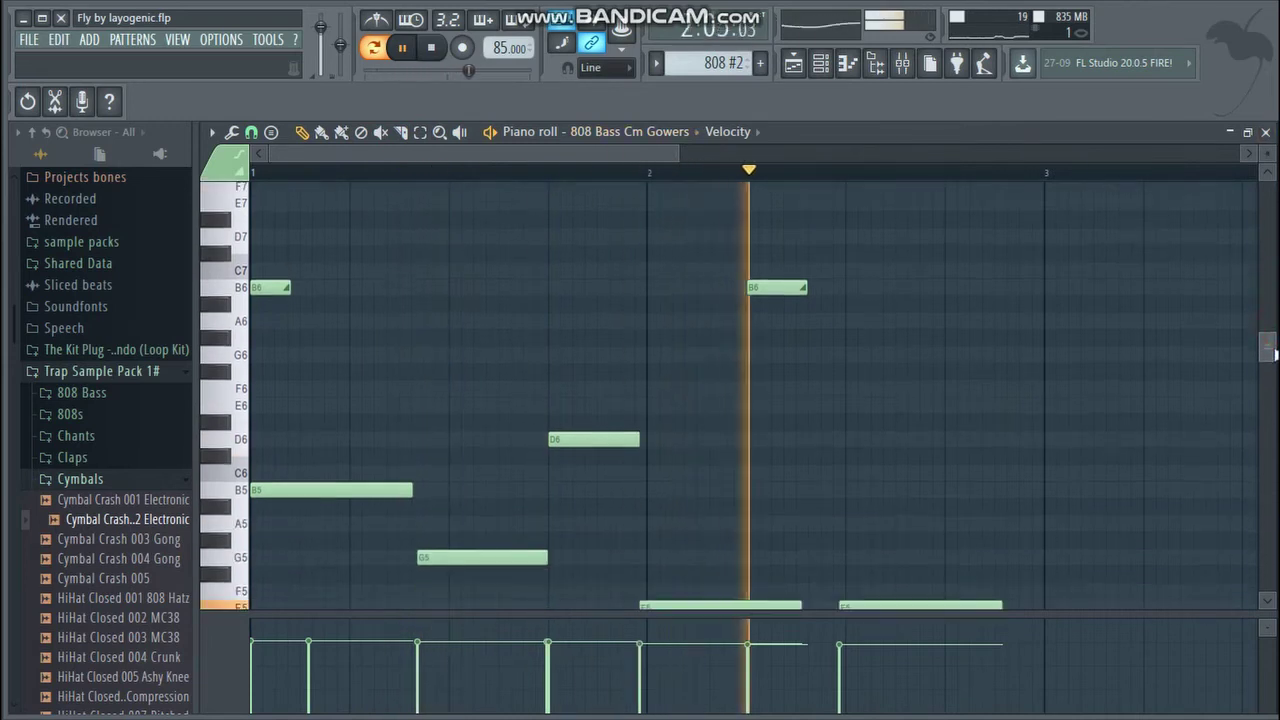
{"action": "left_click", "coordinate": [1266, 132]}
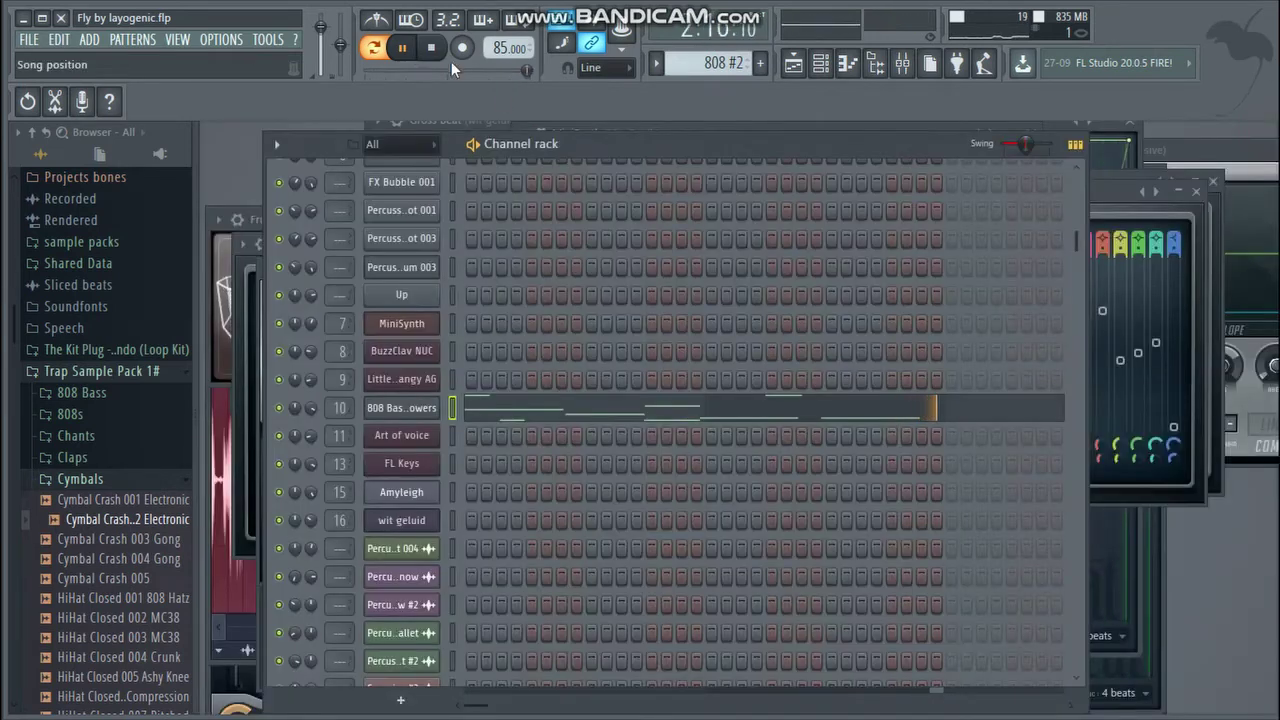
{"action": "left_click", "coordinate": [401, 47]}
- Open the 808 Bass Cm Gowers channel's envelope settings and set its root note to C5
{"action": "left_click", "coordinate": [400, 410]}
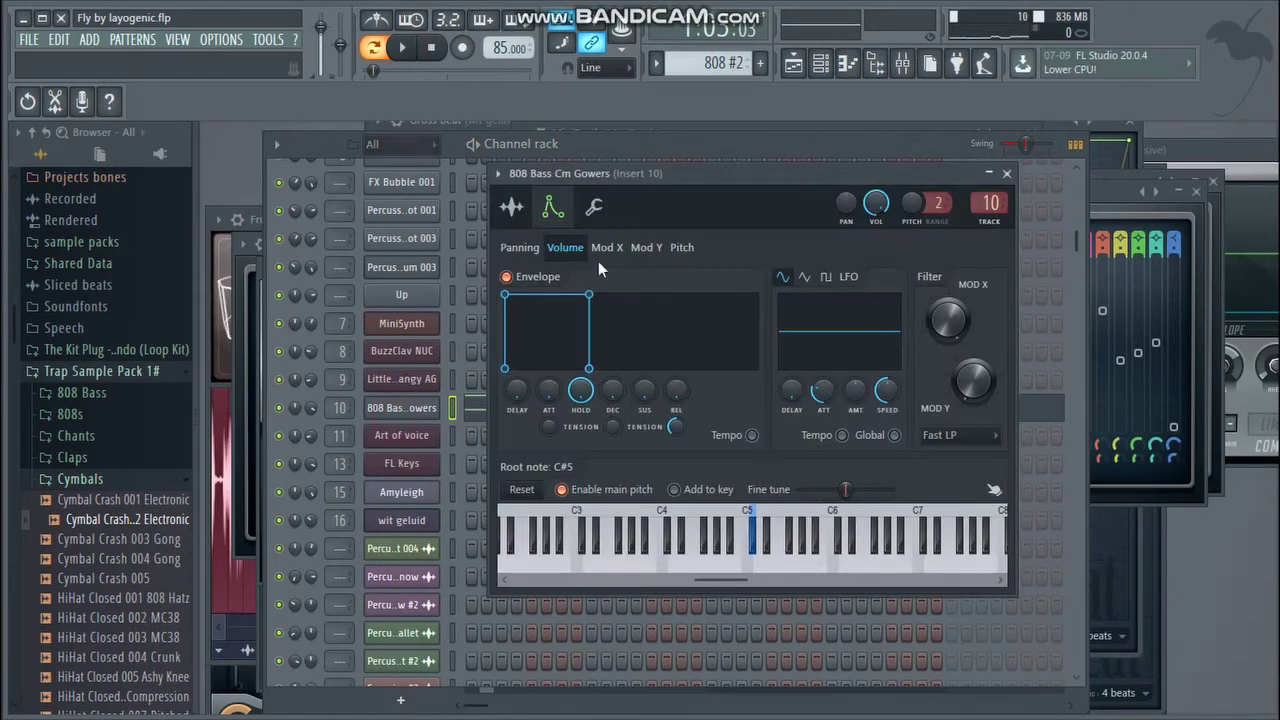
{"action": "left_click", "coordinate": [594, 208]}
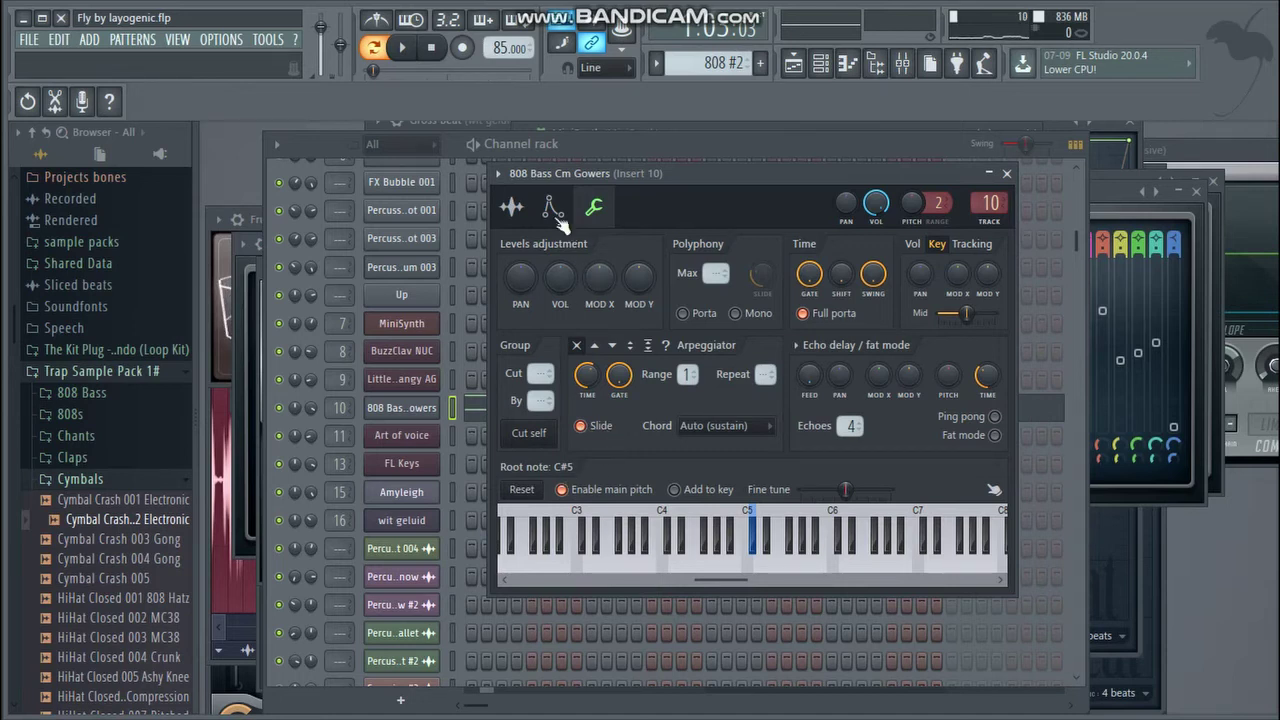
{"action": "left_click", "coordinate": [552, 210]}
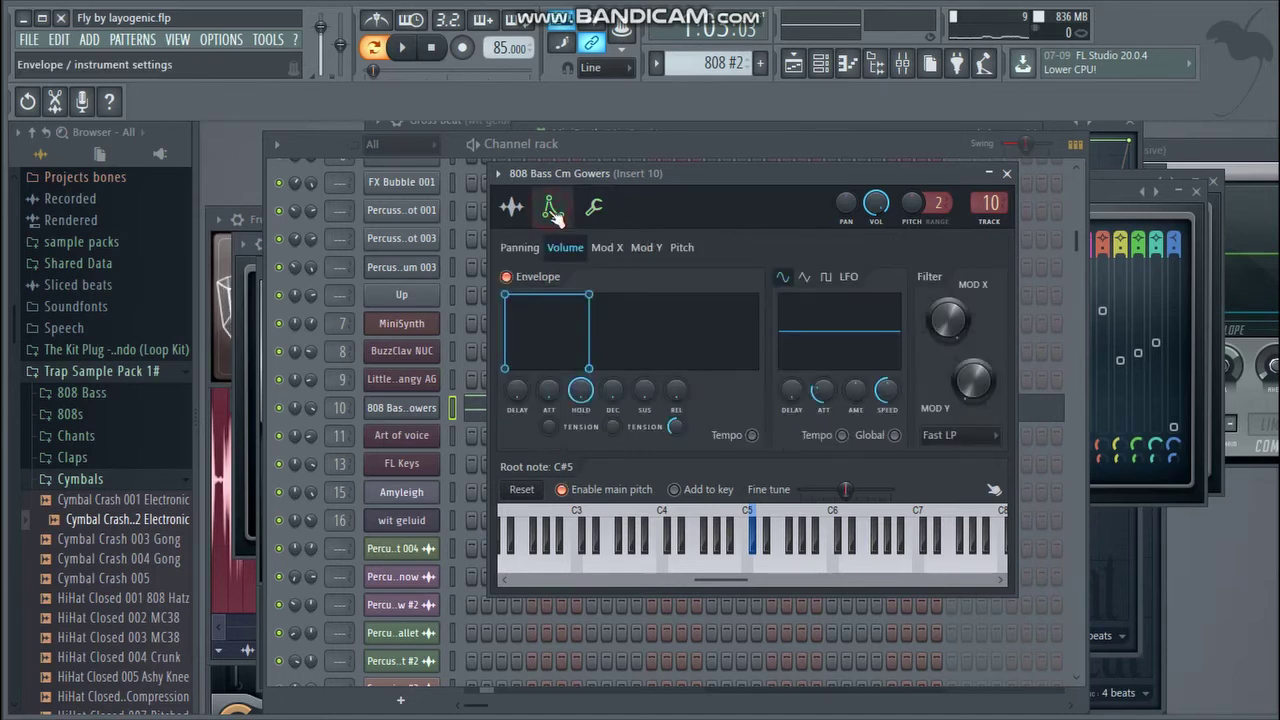
{"action": "left_click", "coordinate": [552, 392]}
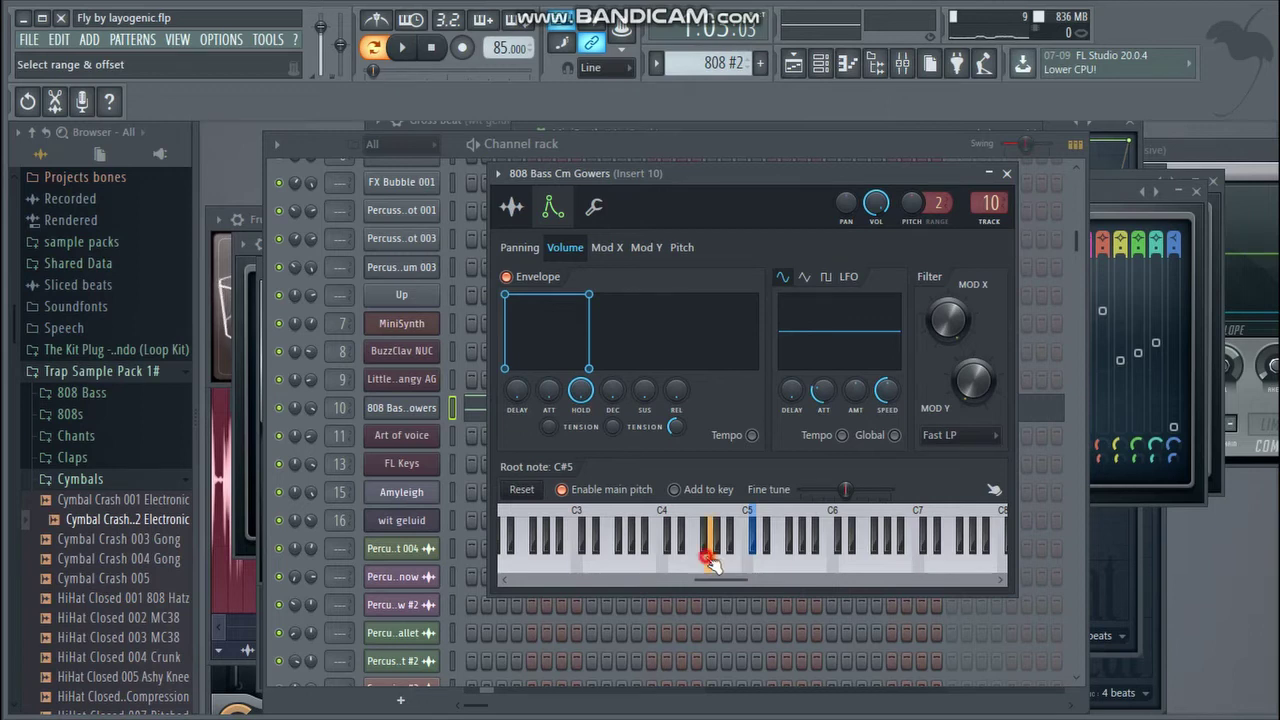
{"action": "left_click_drag", "start_coordinate": [711, 565], "coordinate": [763, 568]}
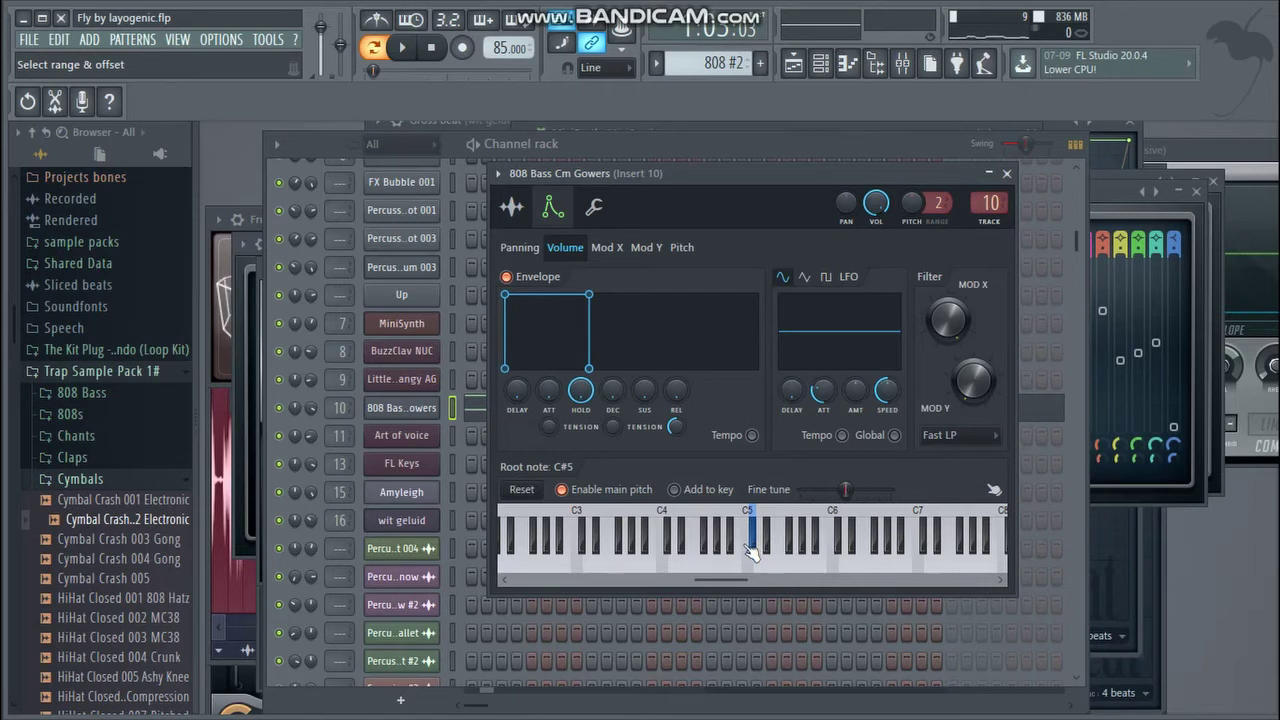
{"action": "left_click", "coordinate": [747, 556]}
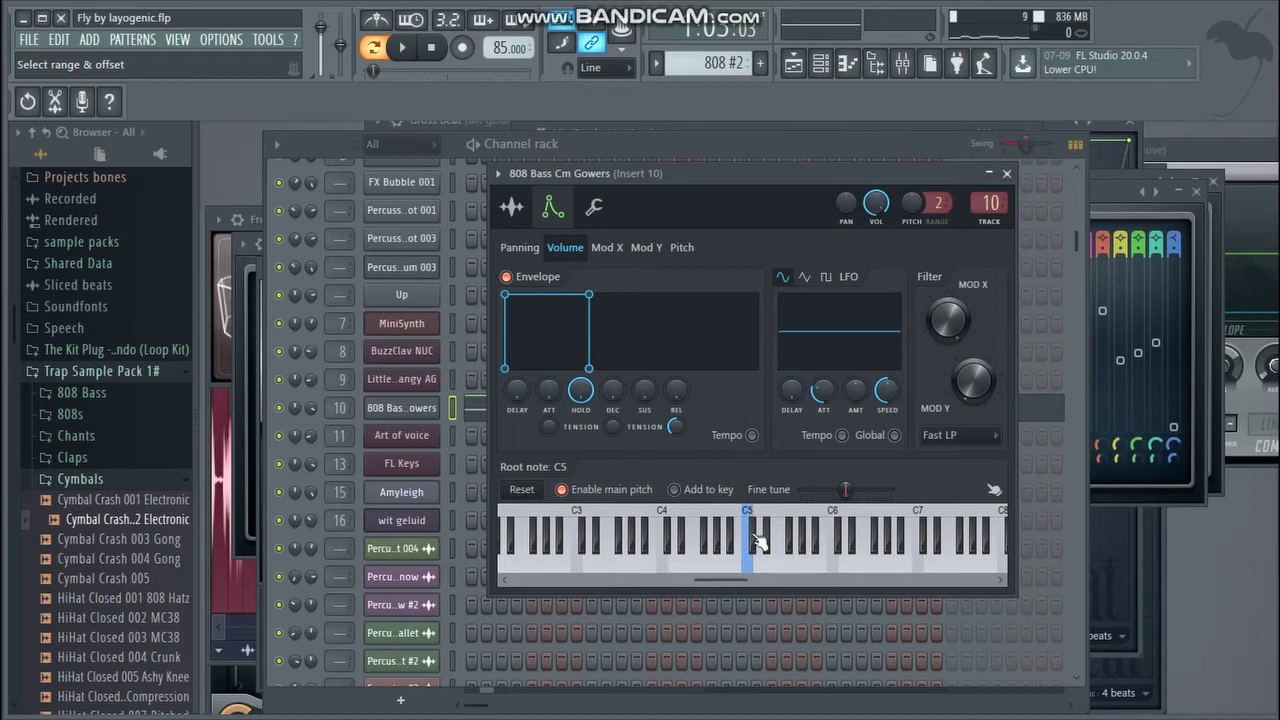
- Set the 808 Bass Cm Gowers channel's root note to C#5
{"action": "left_click", "coordinate": [757, 538]}
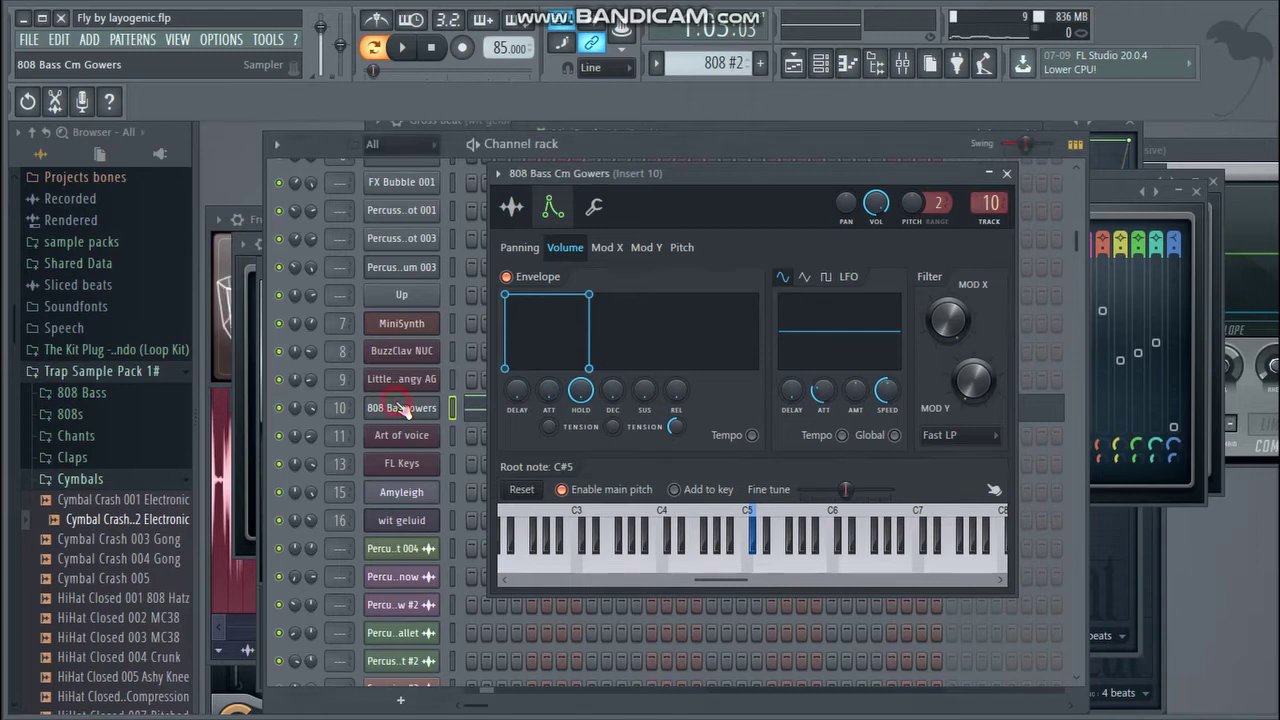
- Open the mixer and examine the compressor threshold in Insert 10's Fruity Limiter, closing the plugin when done
{"action": "left_click", "coordinate": [902, 64]}
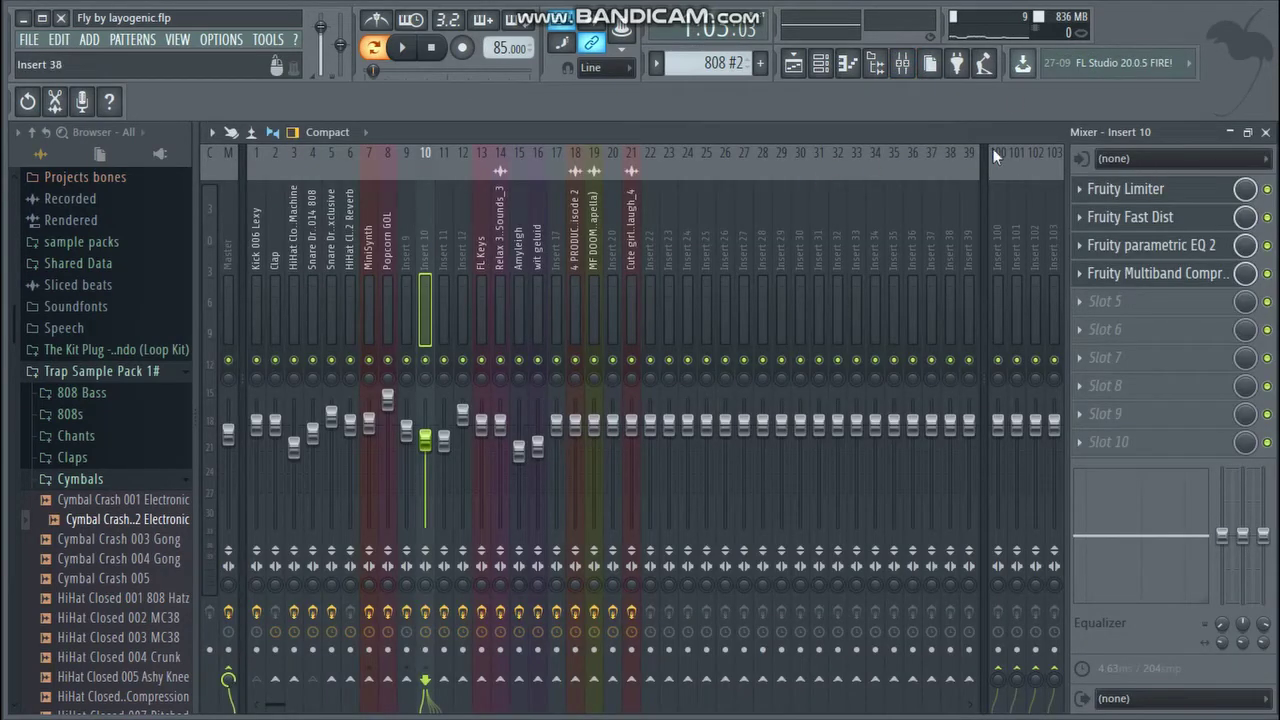
{"action": "left_click", "coordinate": [1103, 186]}
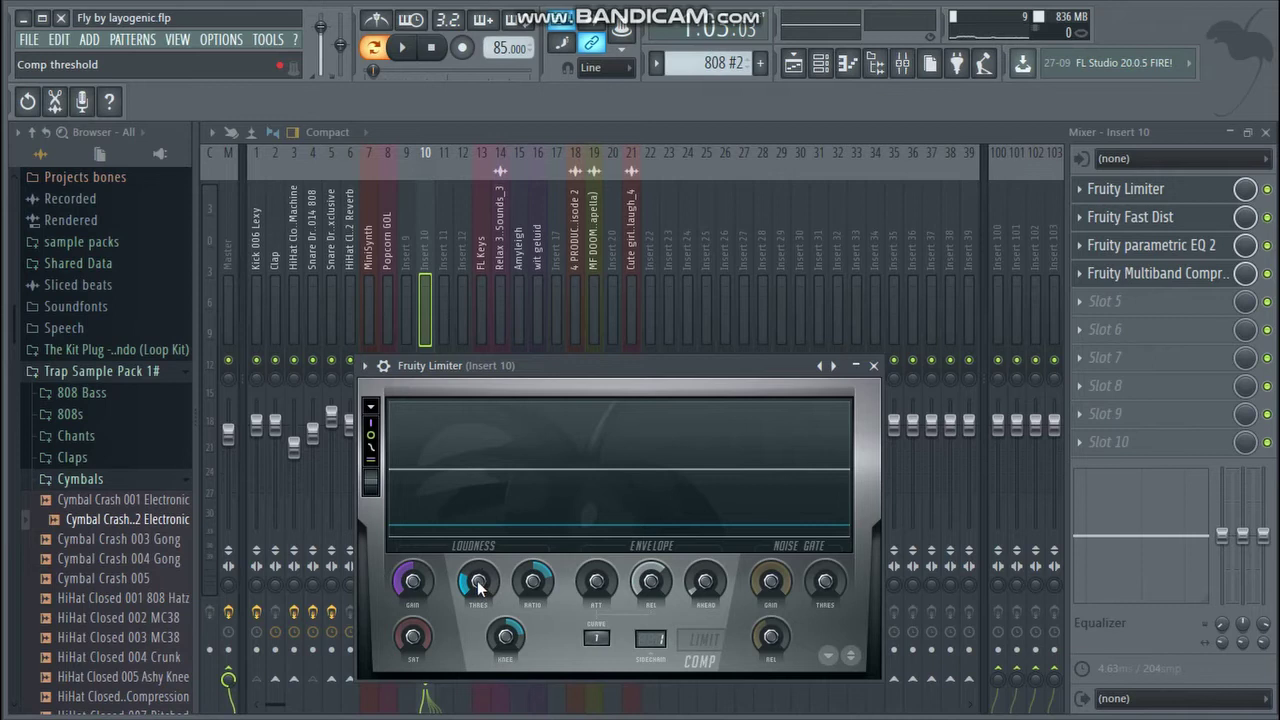
{"action": "left_click_drag", "start_coordinate": [477, 582], "coordinate": [489, 505]}
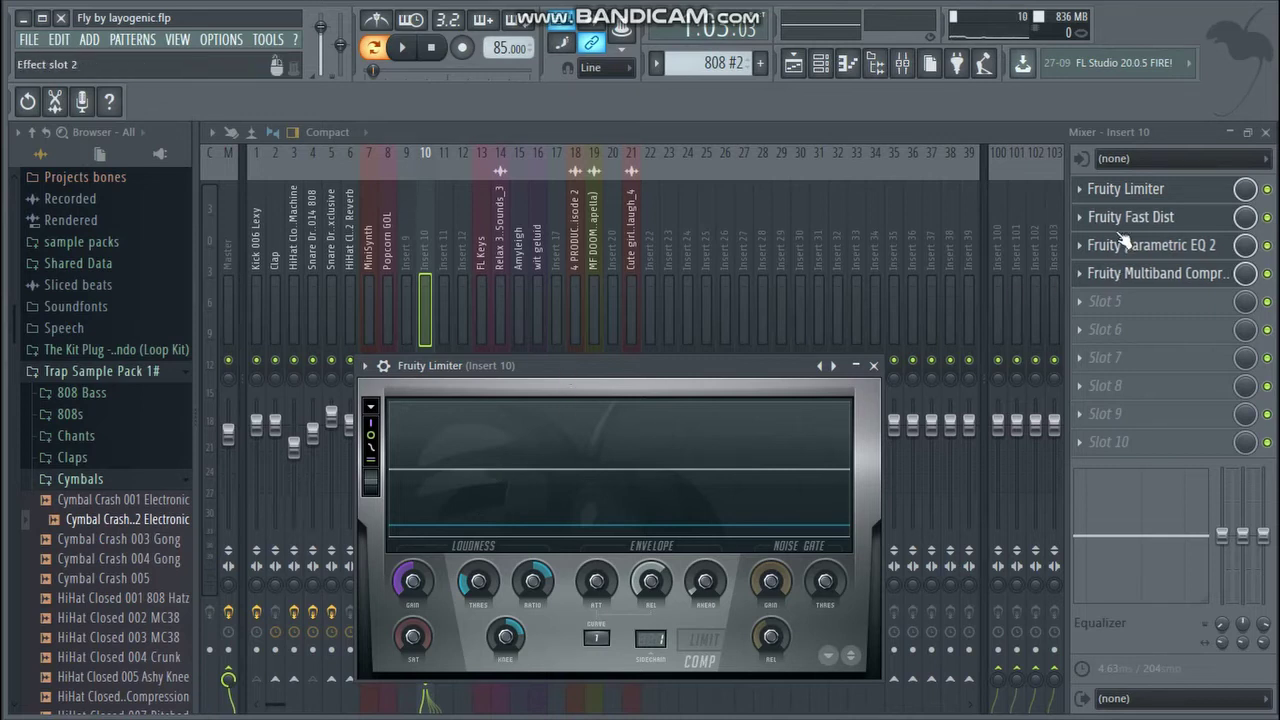
{"action": "left_click", "coordinate": [891, 132]}
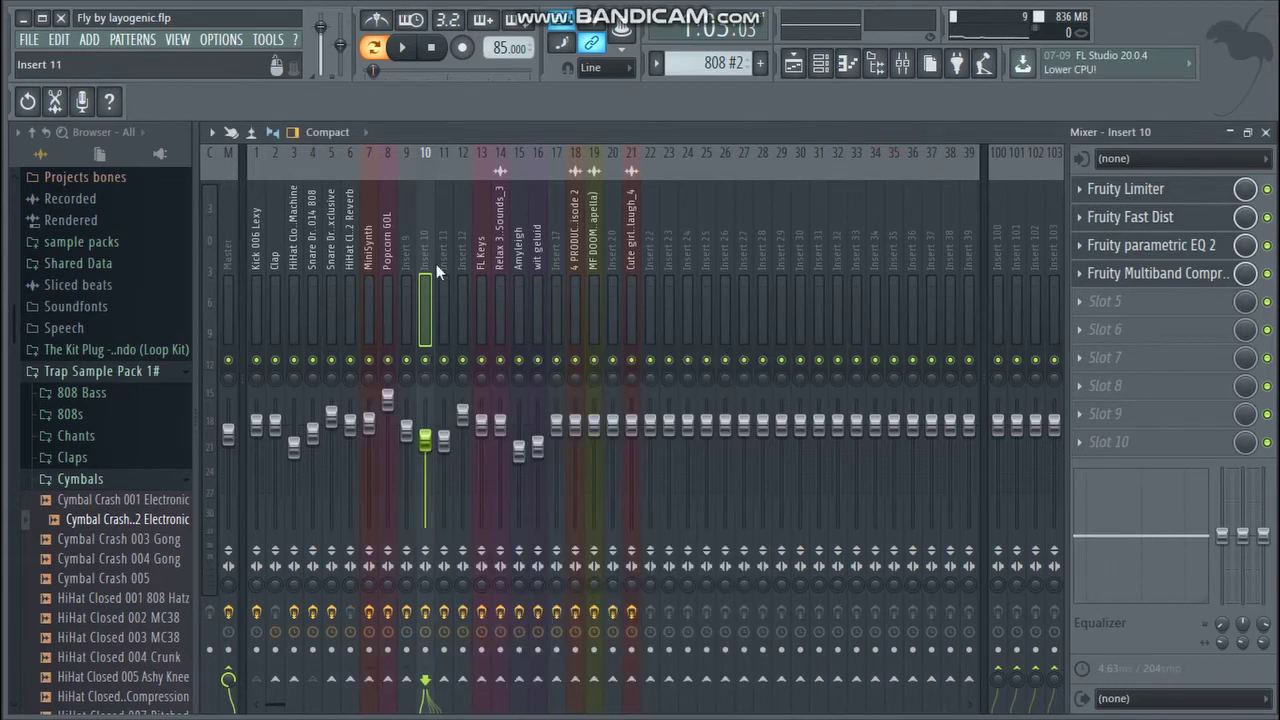
- Inspect the Kick 006 Lexy track's sidechain send to Insert 10 and reopen Insert 10's Fruity Limiter
{"action": "left_click", "coordinate": [256, 232]}
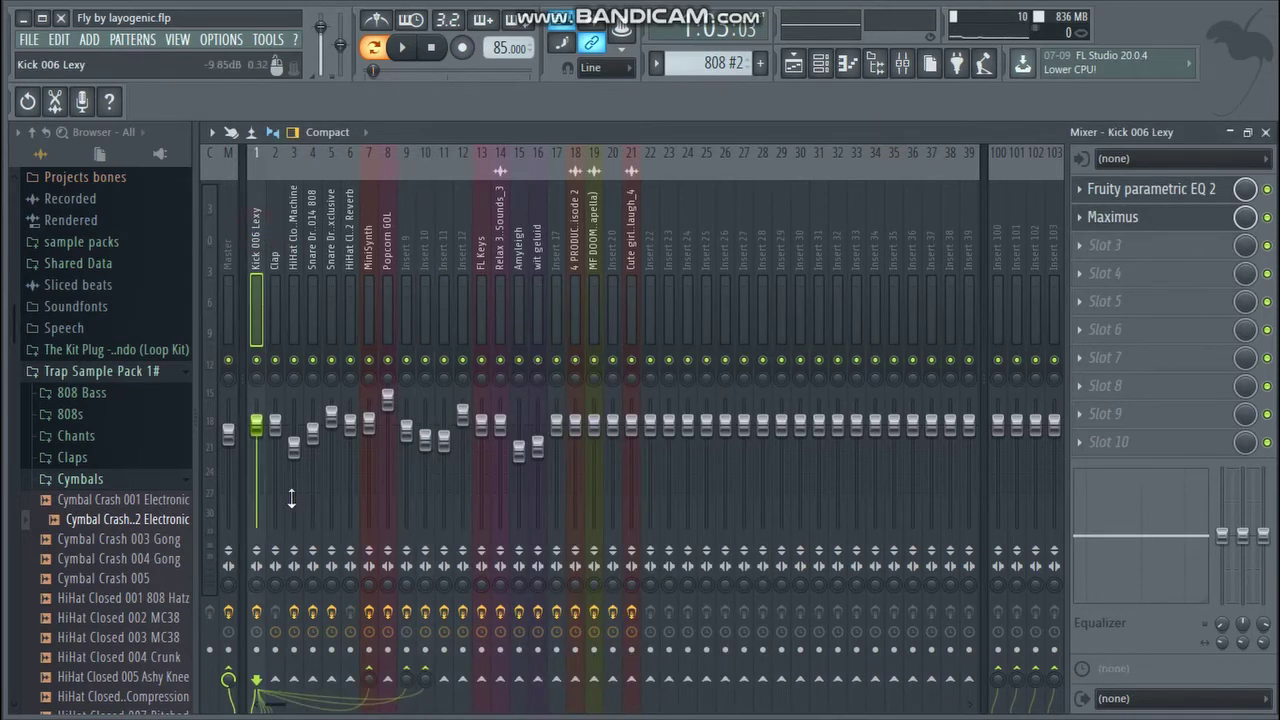
{"action": "right_click", "coordinate": [424, 684]}
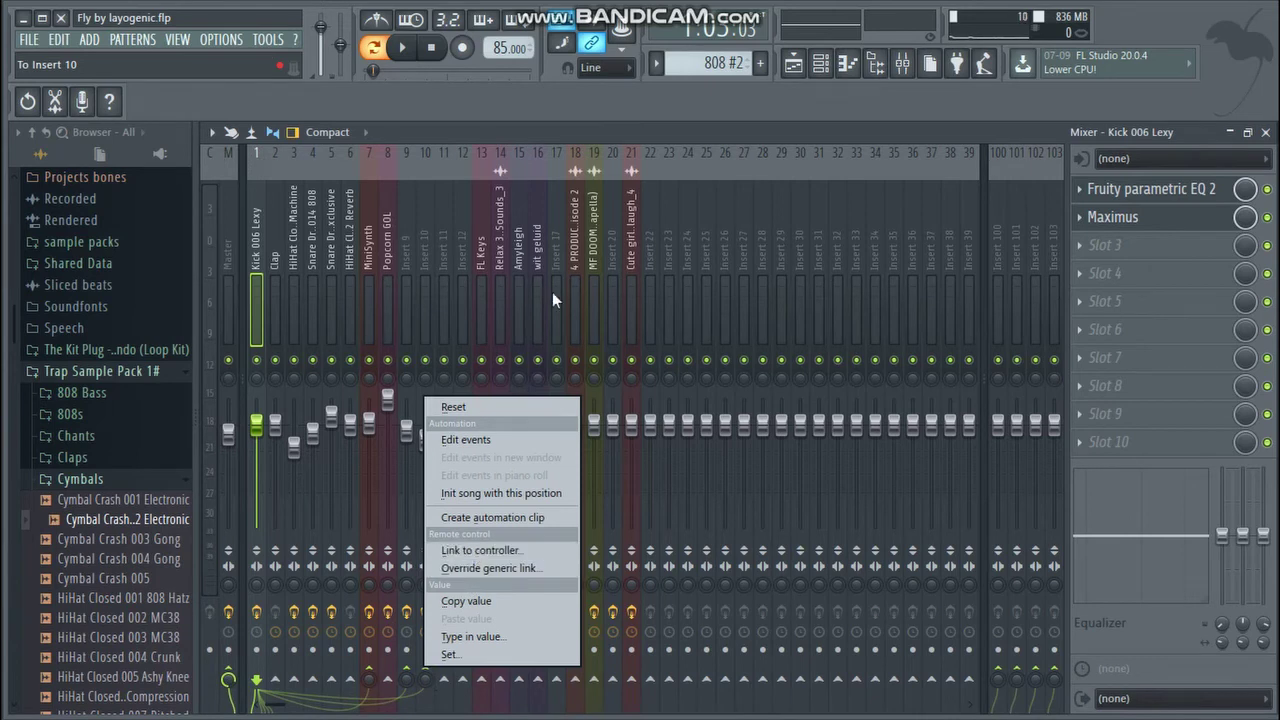
{"action": "left_click", "coordinate": [489, 141]}
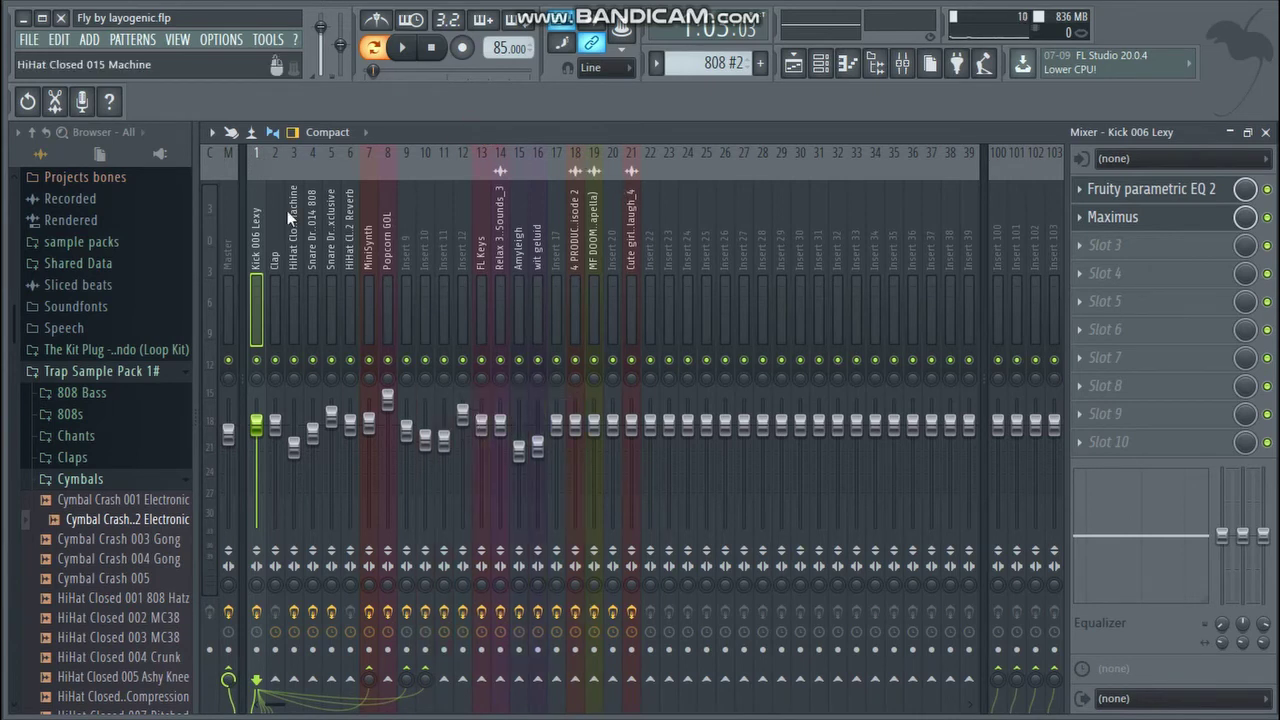
{"action": "left_click", "coordinate": [426, 247]}
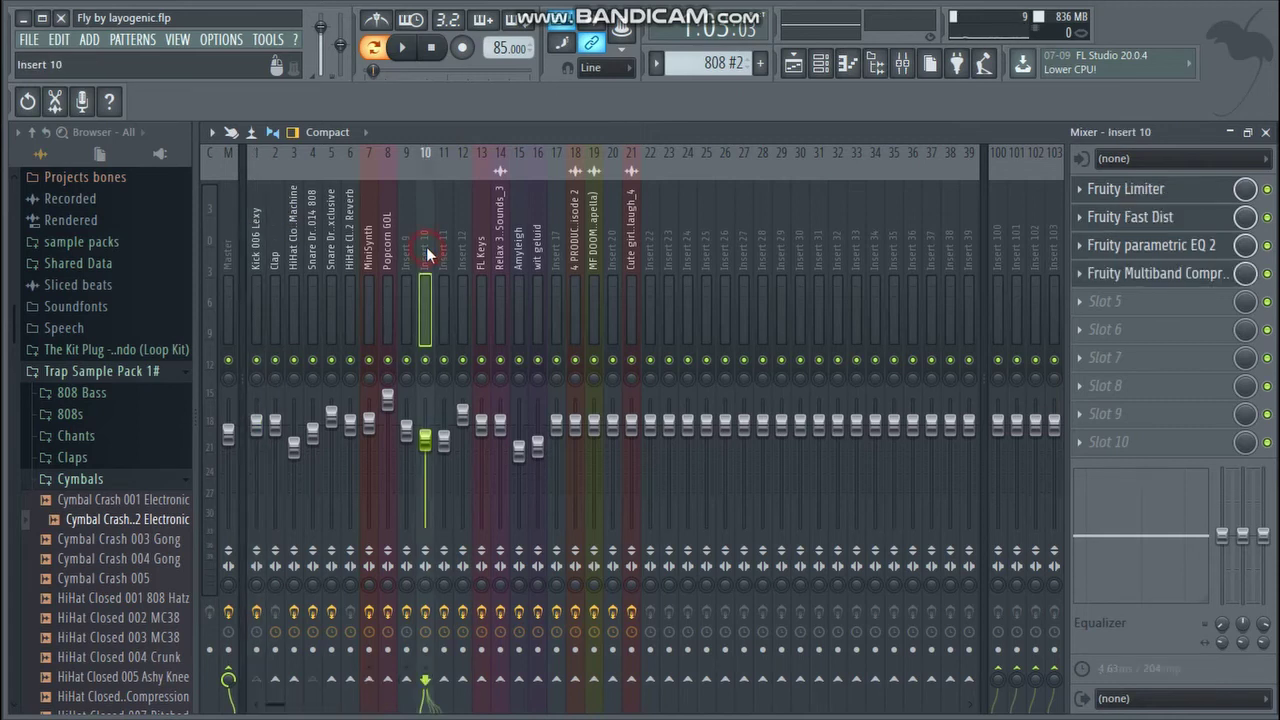
{"action": "left_click", "coordinate": [1135, 199]}
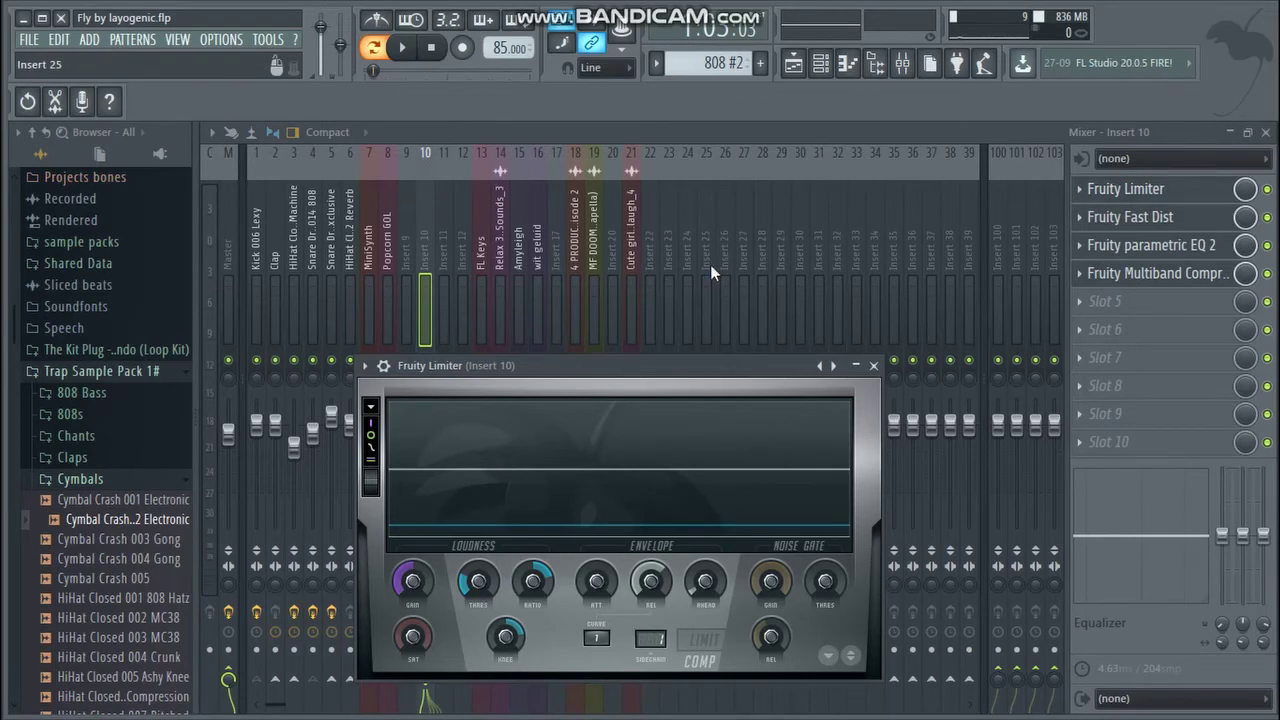
- View Insert 10's Fruity Fast Dist and compare the 808 with the effect bypassed and enabled during playback
{"action": "left_click", "coordinate": [1152, 220]}
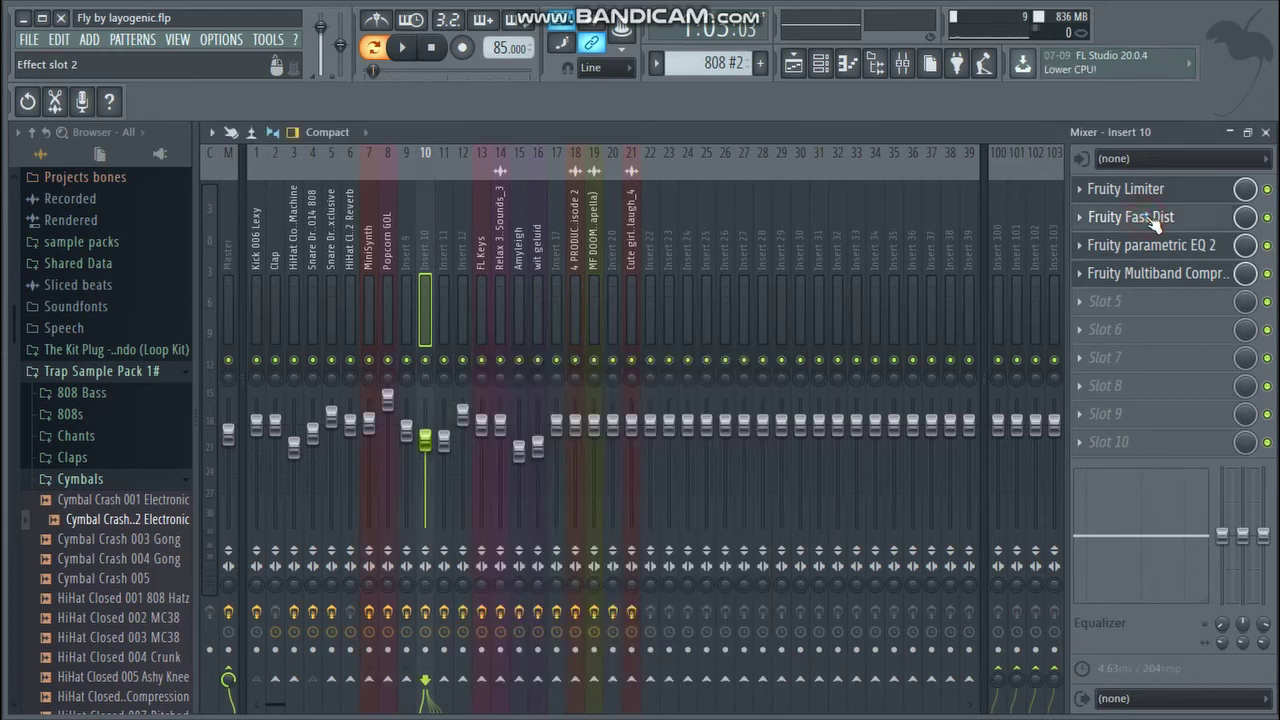
{"action": "left_click", "coordinate": [1155, 222]}
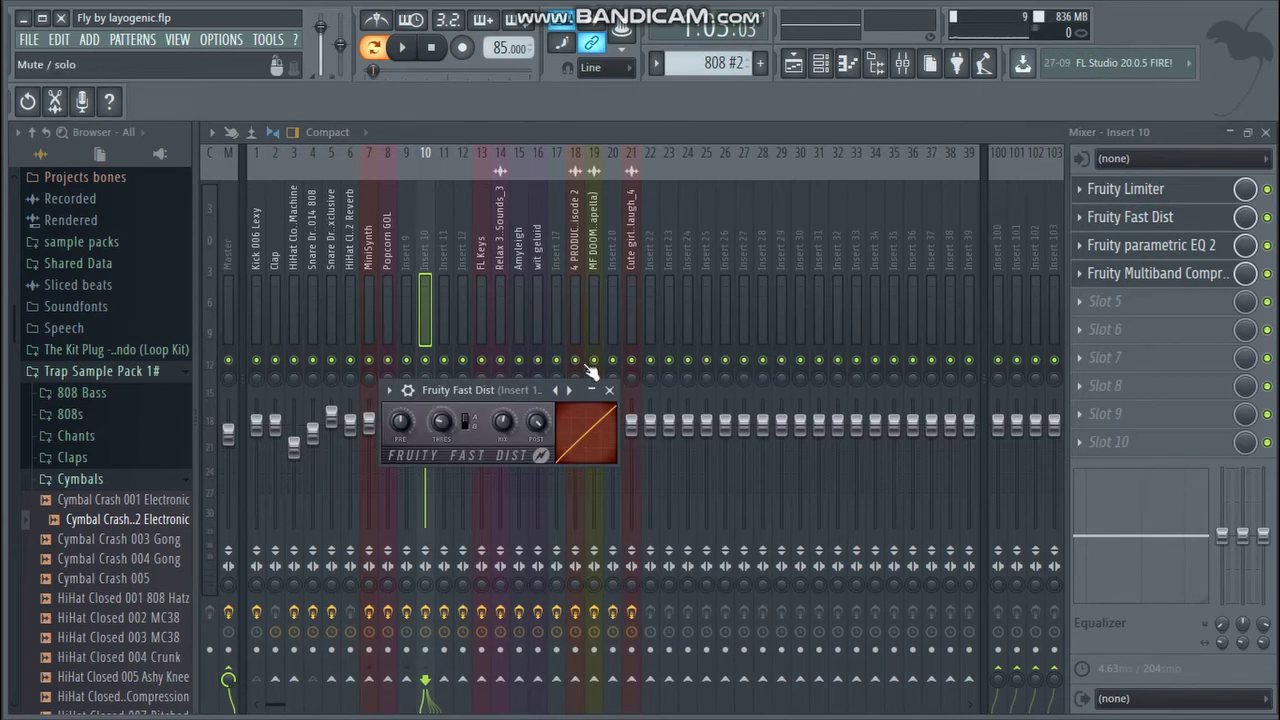
{"action": "left_click", "coordinate": [1266, 216]}
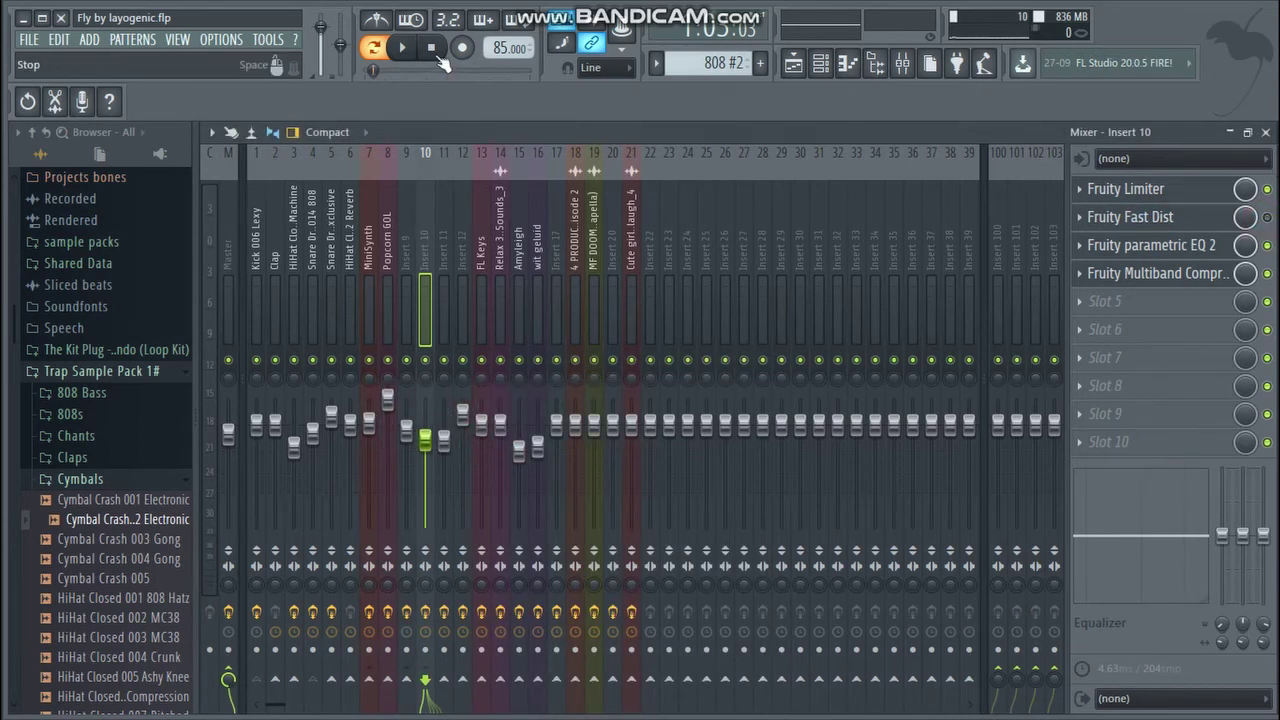
{"action": "left_click", "coordinate": [401, 47]}
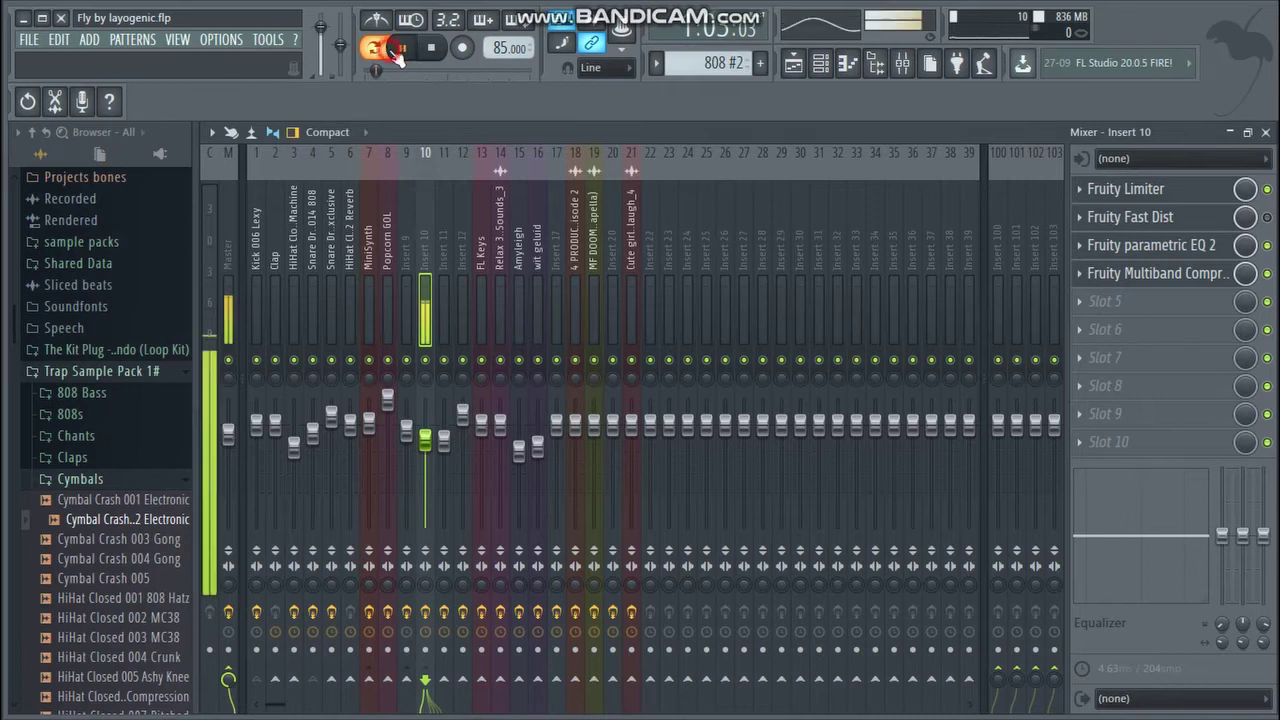
{"action": "left_click", "coordinate": [1266, 217]}
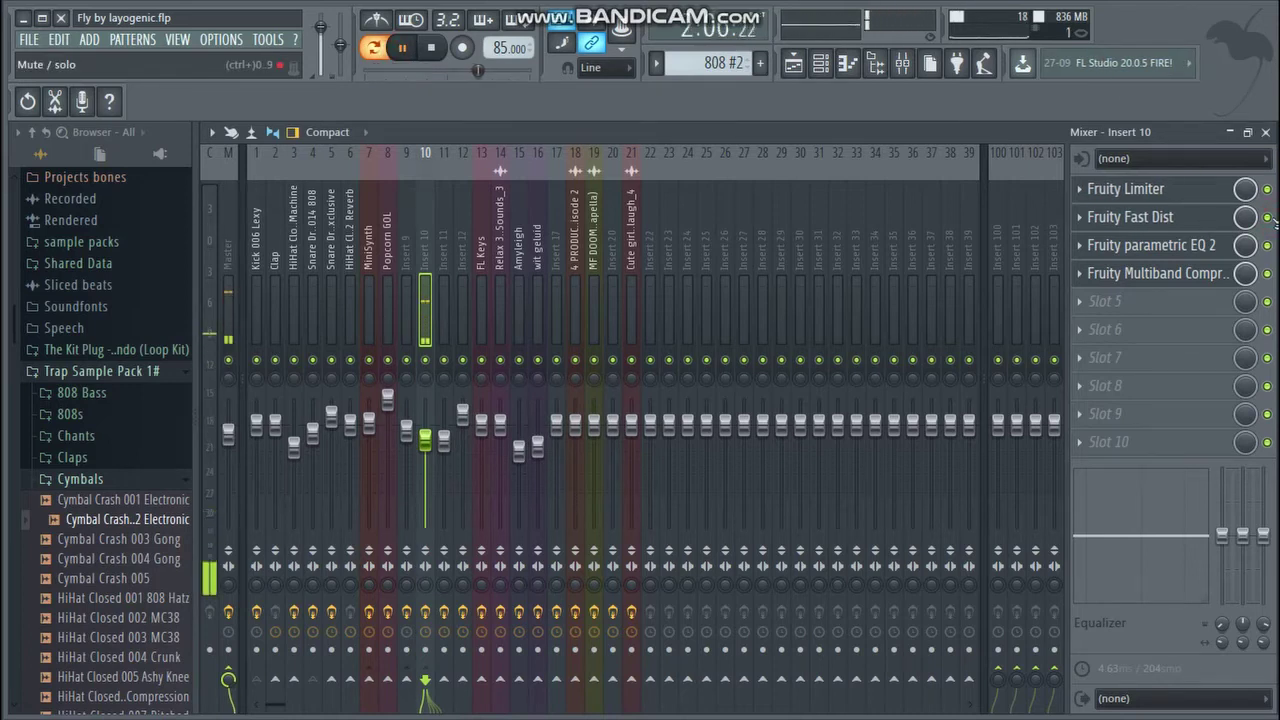
- Audition Insert 10's Fruity parametric EQ 2 and set its low-shelf band 1 to about -4.7 dB at 52 Hz
{"action": "left_click", "coordinate": [1200, 245]}
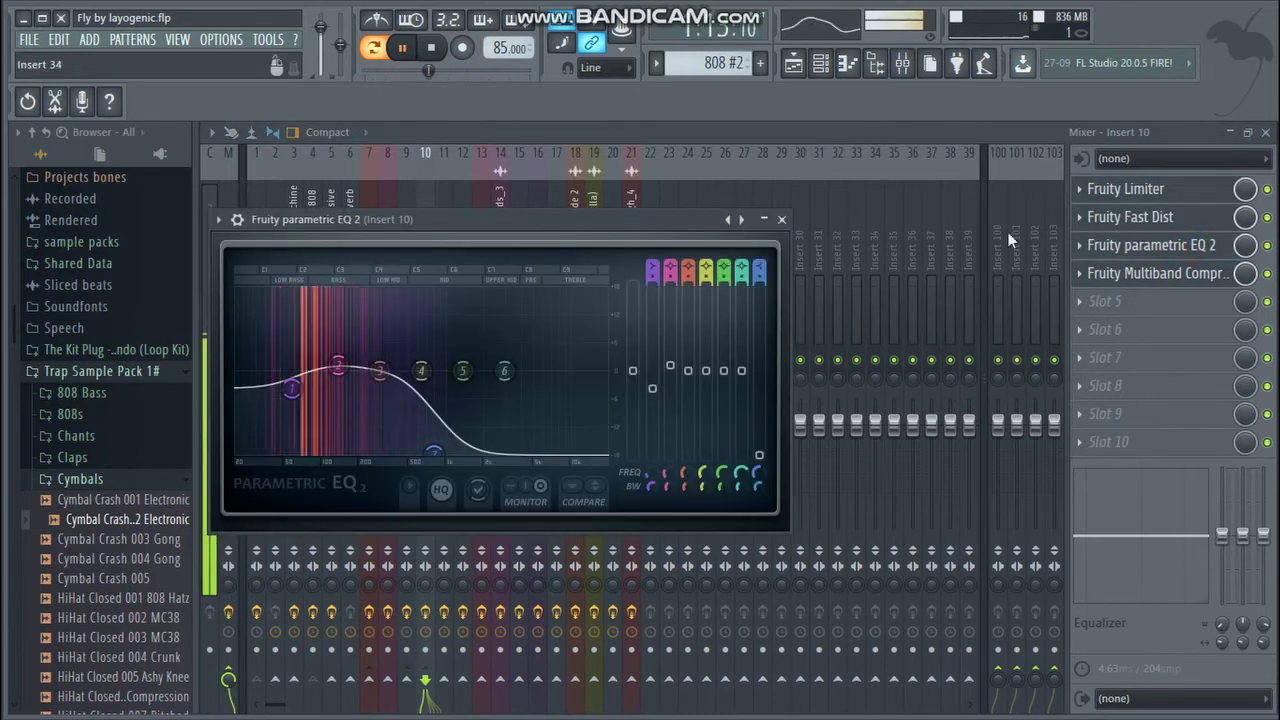
{"action": "left_click", "coordinate": [1267, 246]}
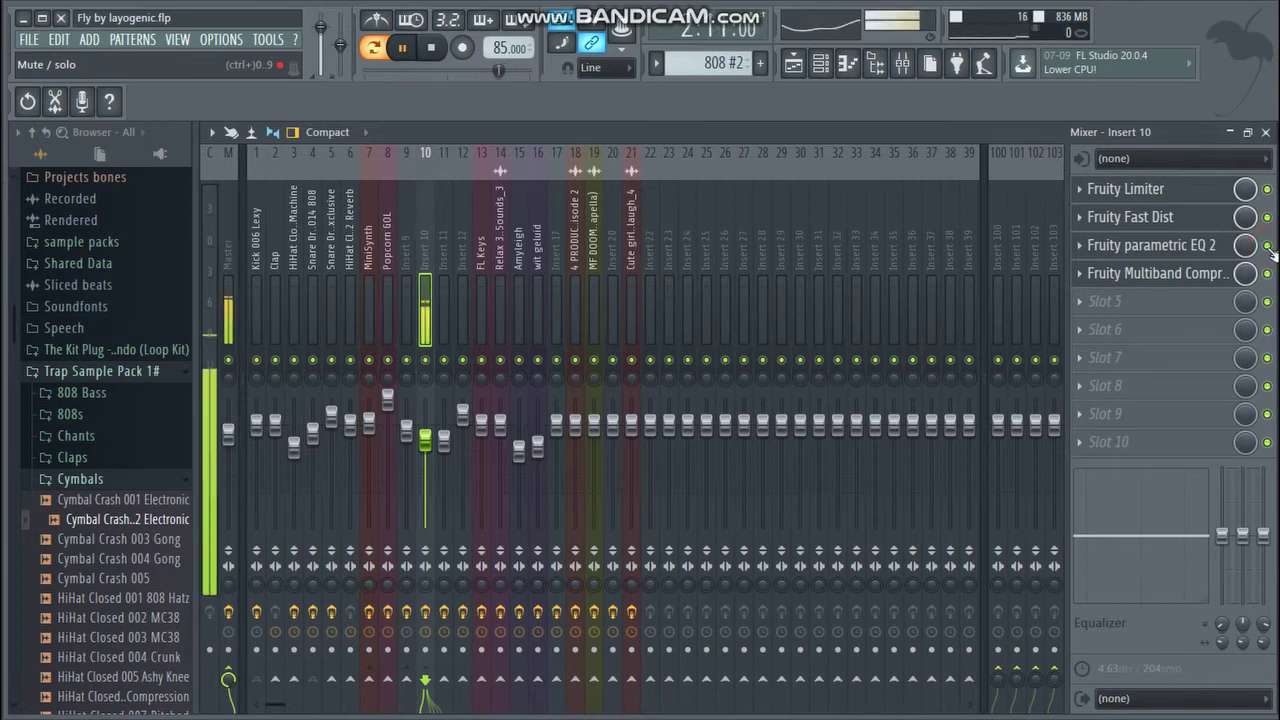
{"action": "left_click", "coordinate": [1217, 253]}
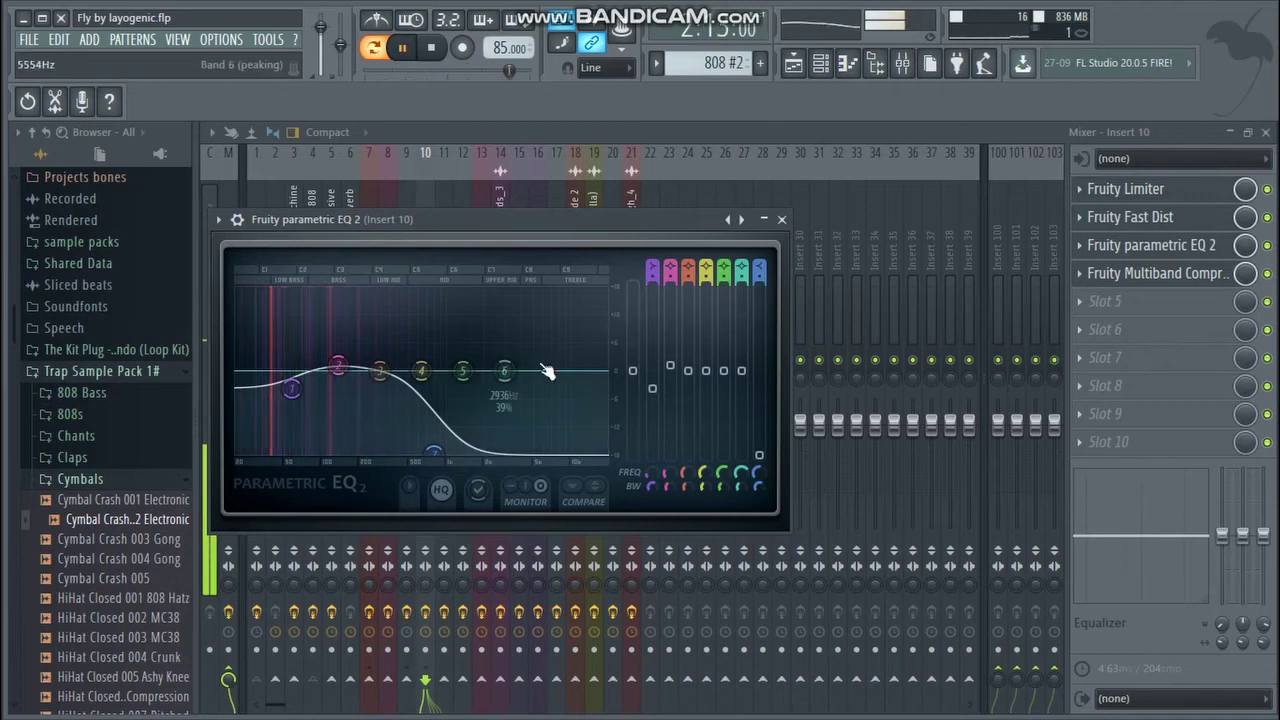
{"action": "left_click_drag", "start_coordinate": [301, 383], "coordinate": [297, 364]}
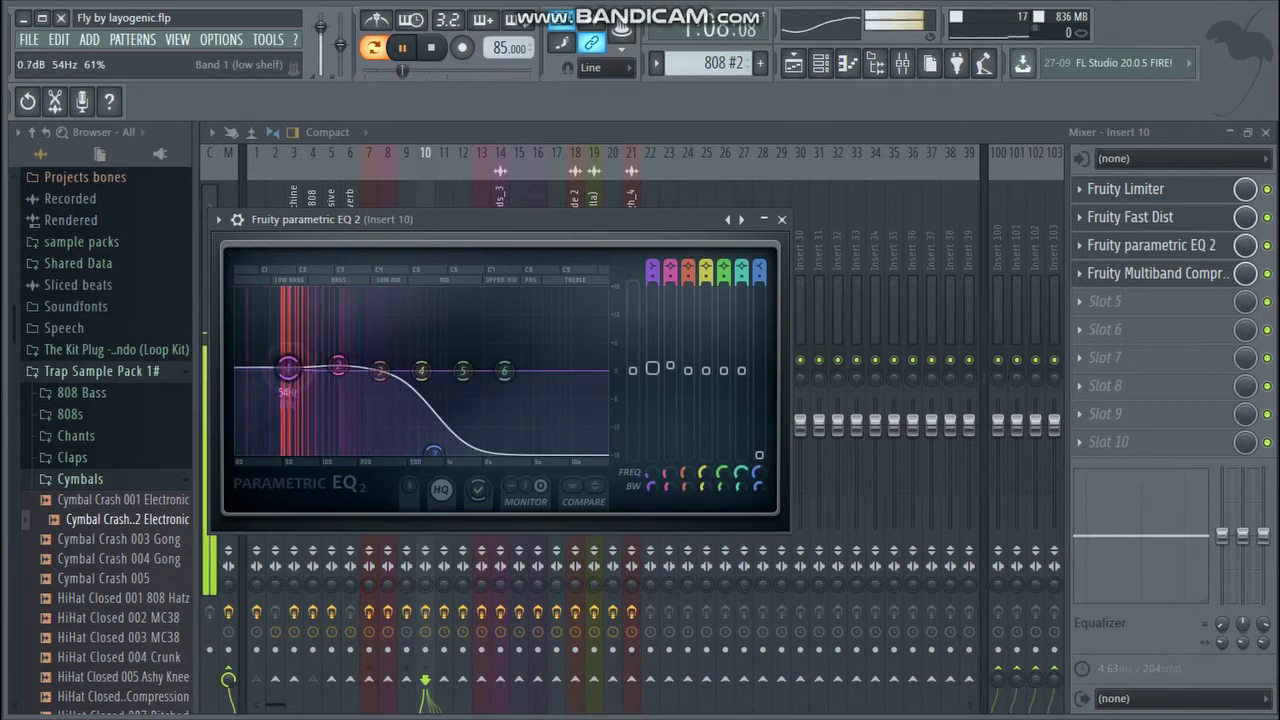
{"action": "left_click_drag", "start_coordinate": [288, 368], "coordinate": [286, 392]}
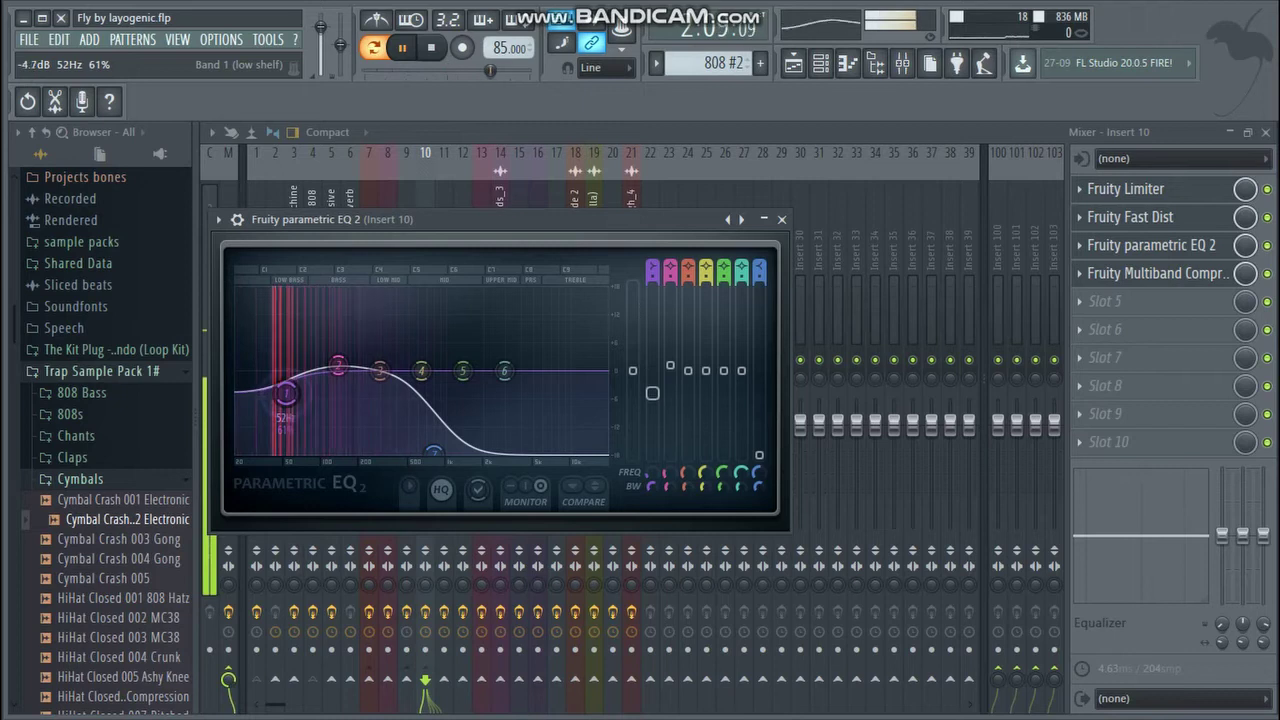
- View Insert 10's Fruity Multiband Compressor, close the mixer, and pause playback with the channel rack in front
{"action": "left_click", "coordinate": [1160, 274]}
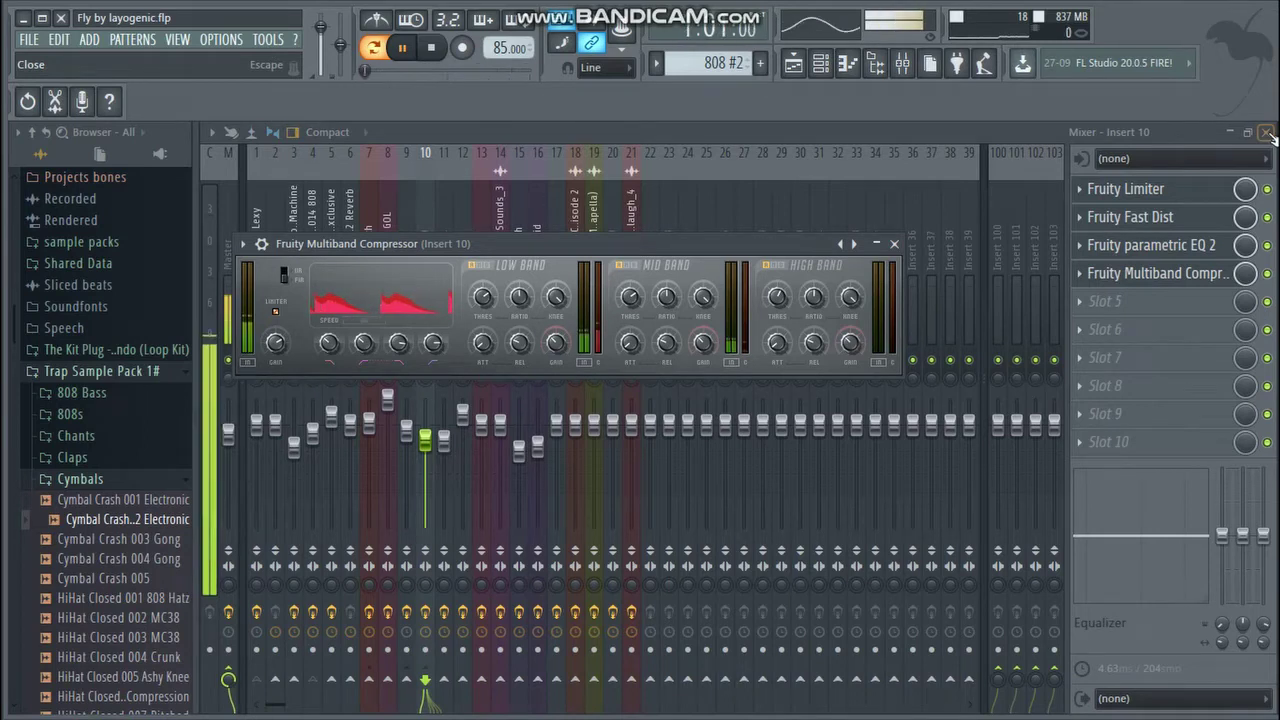
{"action": "left_click", "coordinate": [1267, 132]}
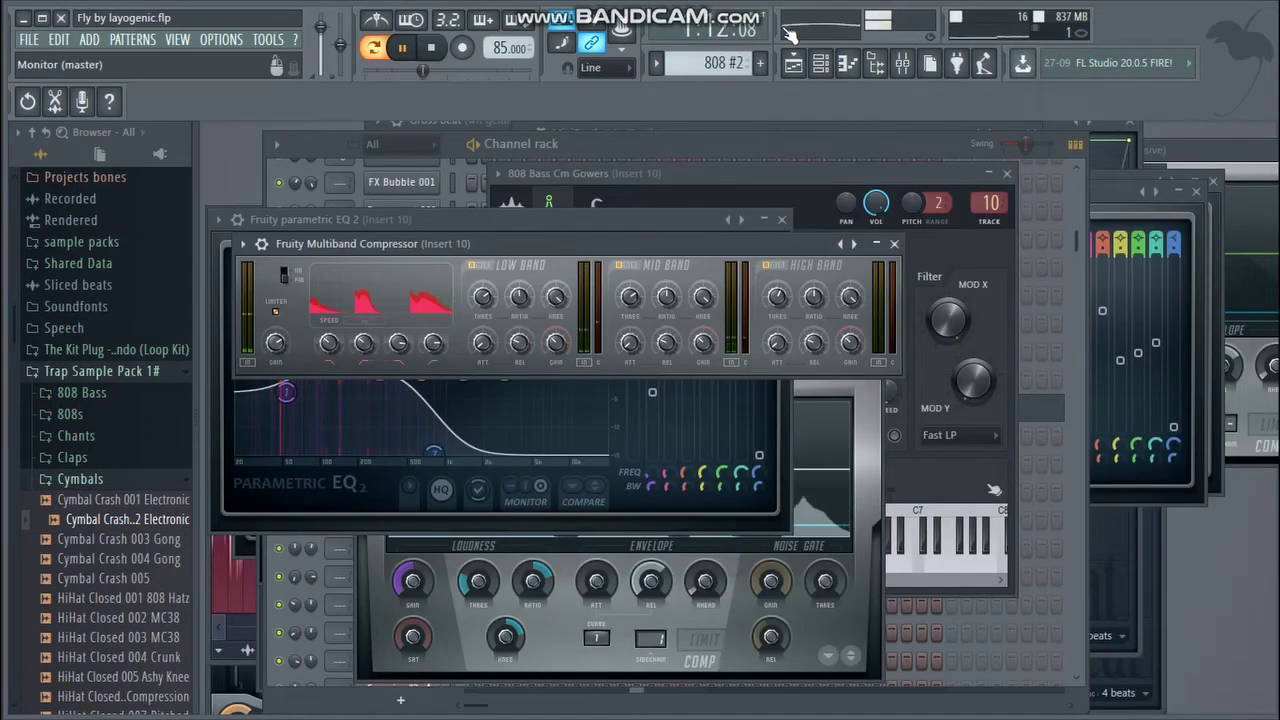
{"action": "left_click", "coordinate": [602, 147]}
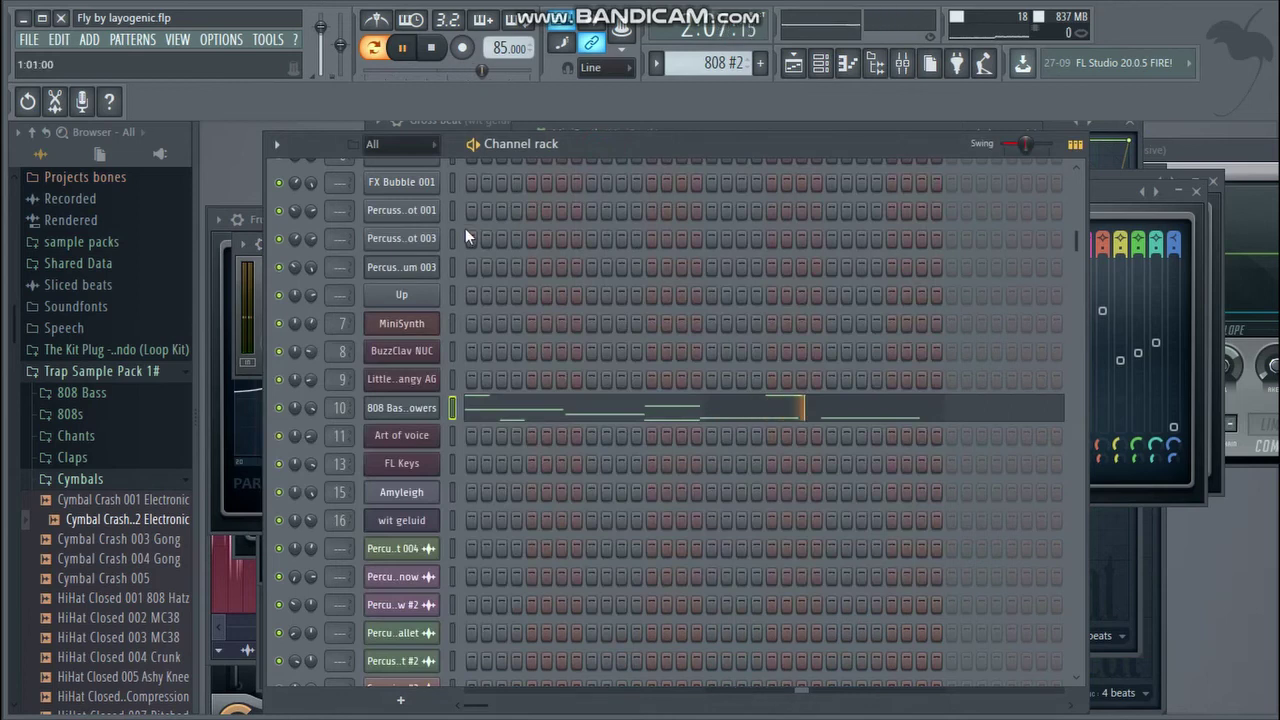
{"action": "left_click", "coordinate": [398, 52]}
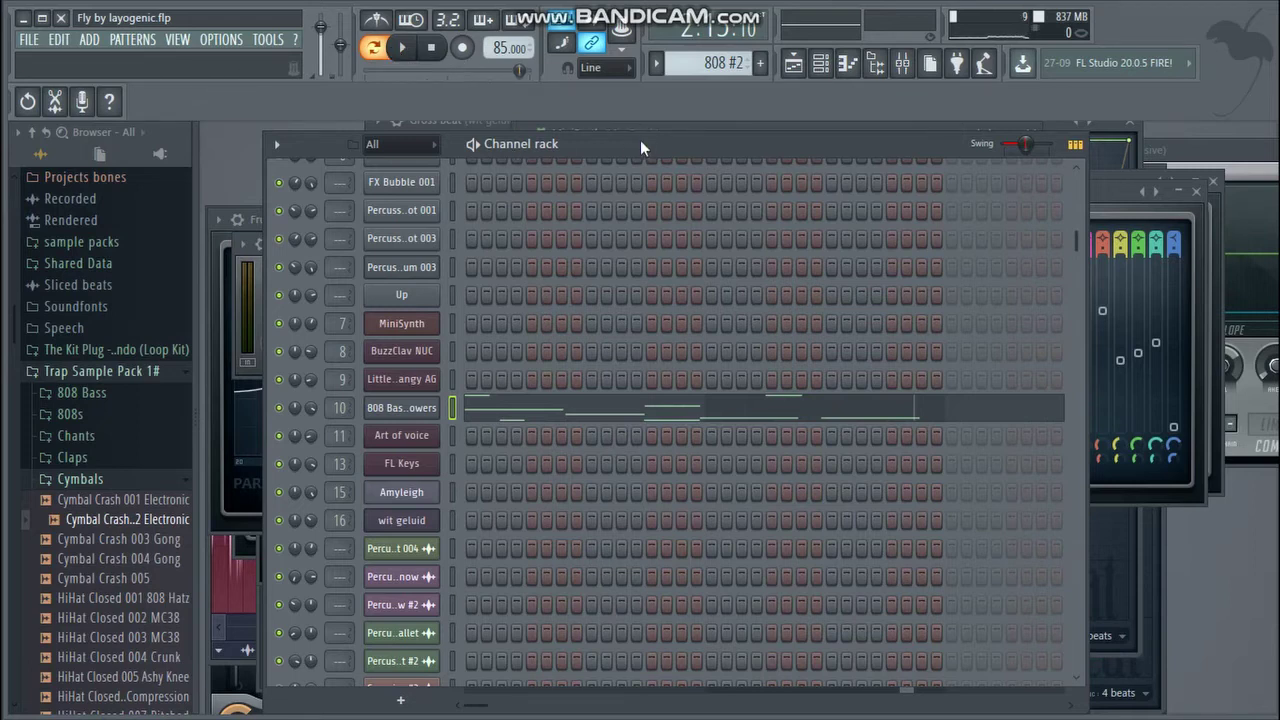
- Browse through the patterns and select the buzzclav pattern
{"action": "left_click_drag", "start_coordinate": [709, 62], "coordinate": [709, 48]}
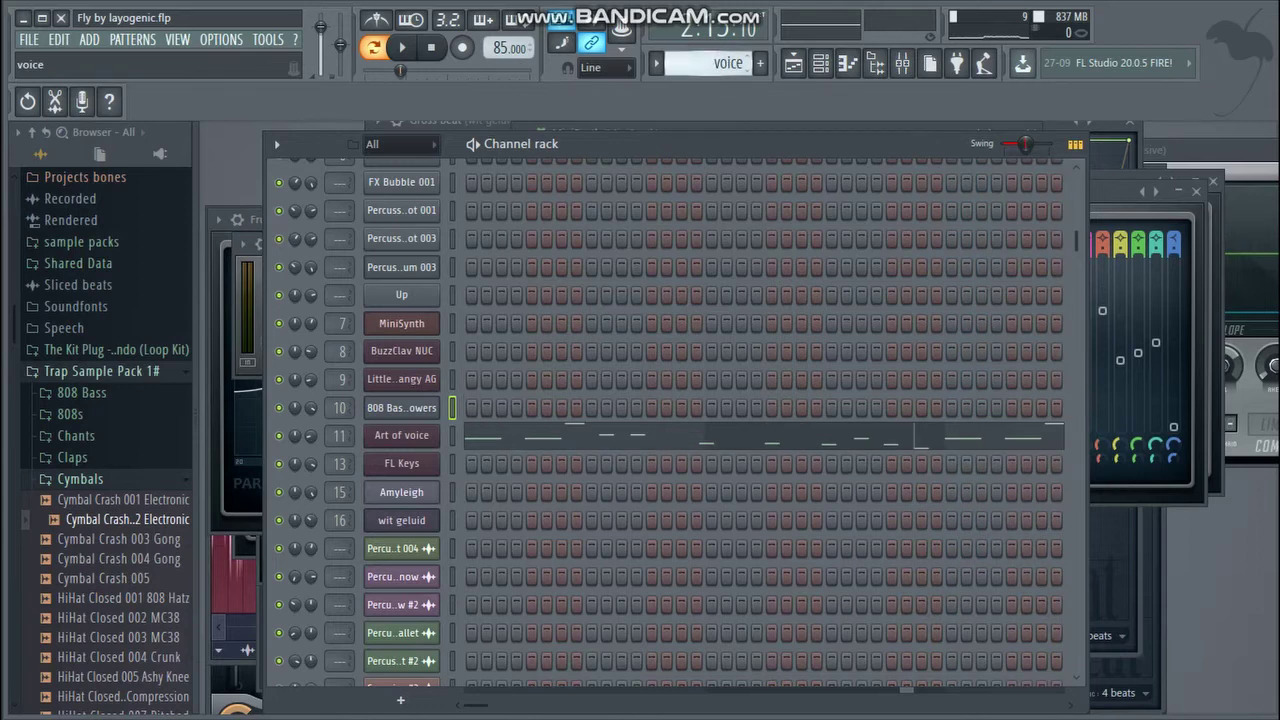
{"action": "scroll", "coordinate": [700, 63], "scroll_direction": "down", "scroll_amount": 1}
{"action": "scroll", "coordinate": [713, 63], "scroll_direction": "down", "scroll_amount": 1}
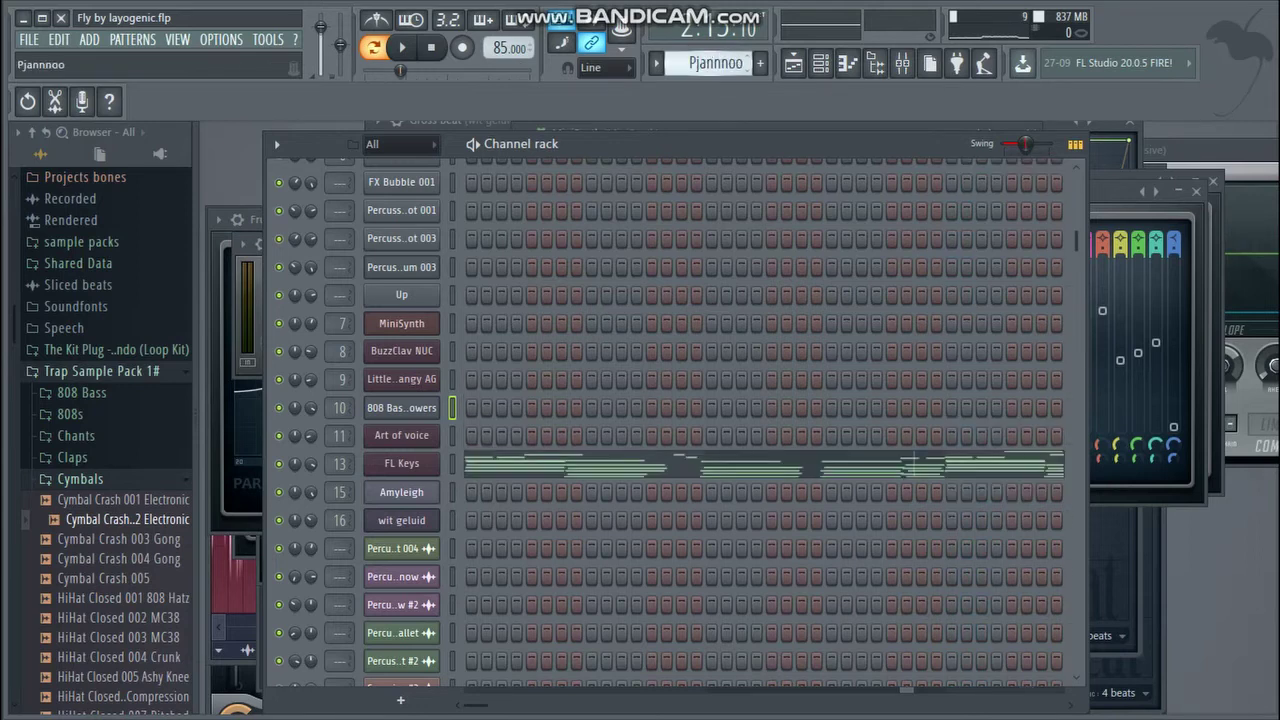
{"action": "scroll", "coordinate": [713, 63], "scroll_direction": "down", "scroll_amount": 4}
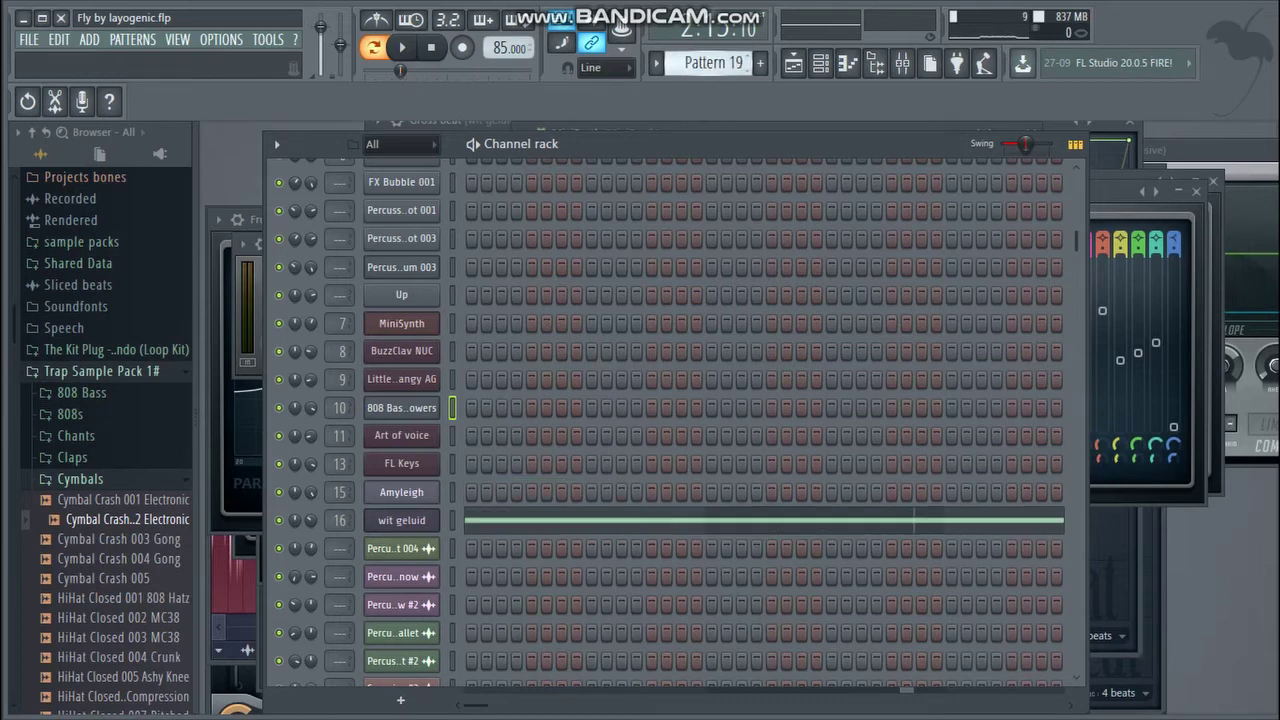
{"action": "scroll", "coordinate": [713, 63], "scroll_direction": "down", "scroll_amount": 1}
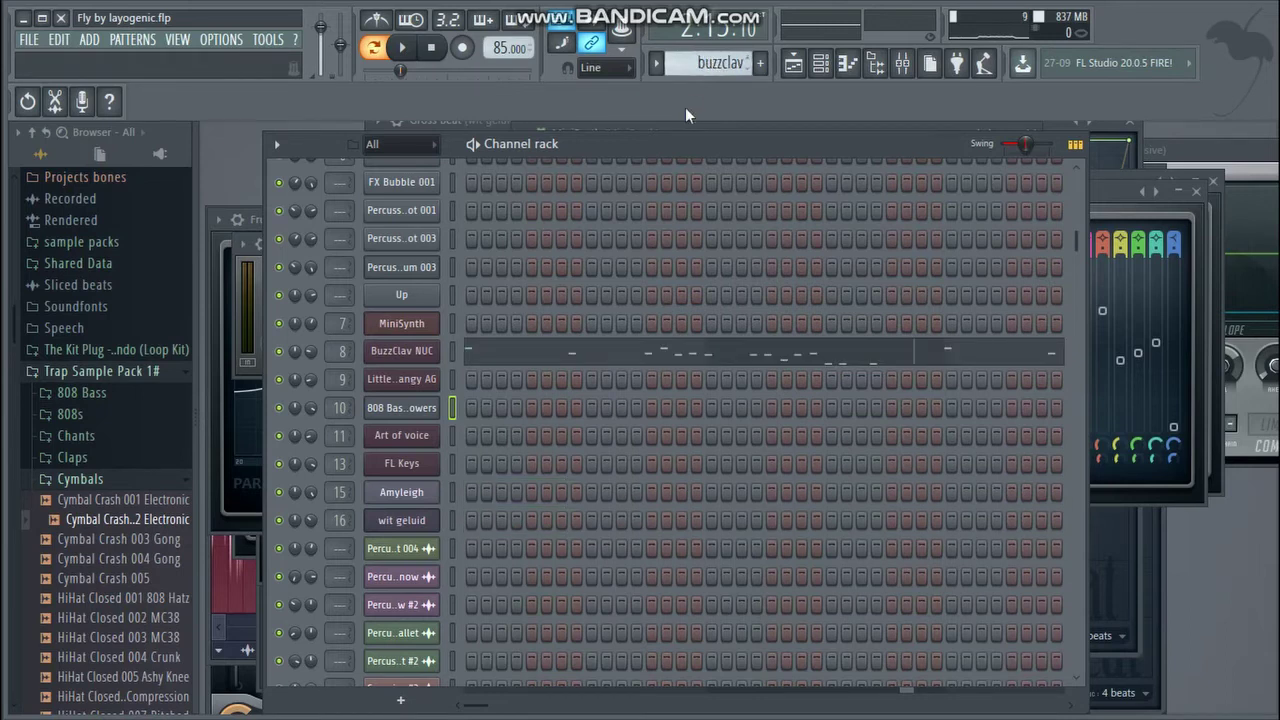
- Play the buzzclav pattern from its start and pause it
{"action": "left_click", "coordinate": [427, 56]}
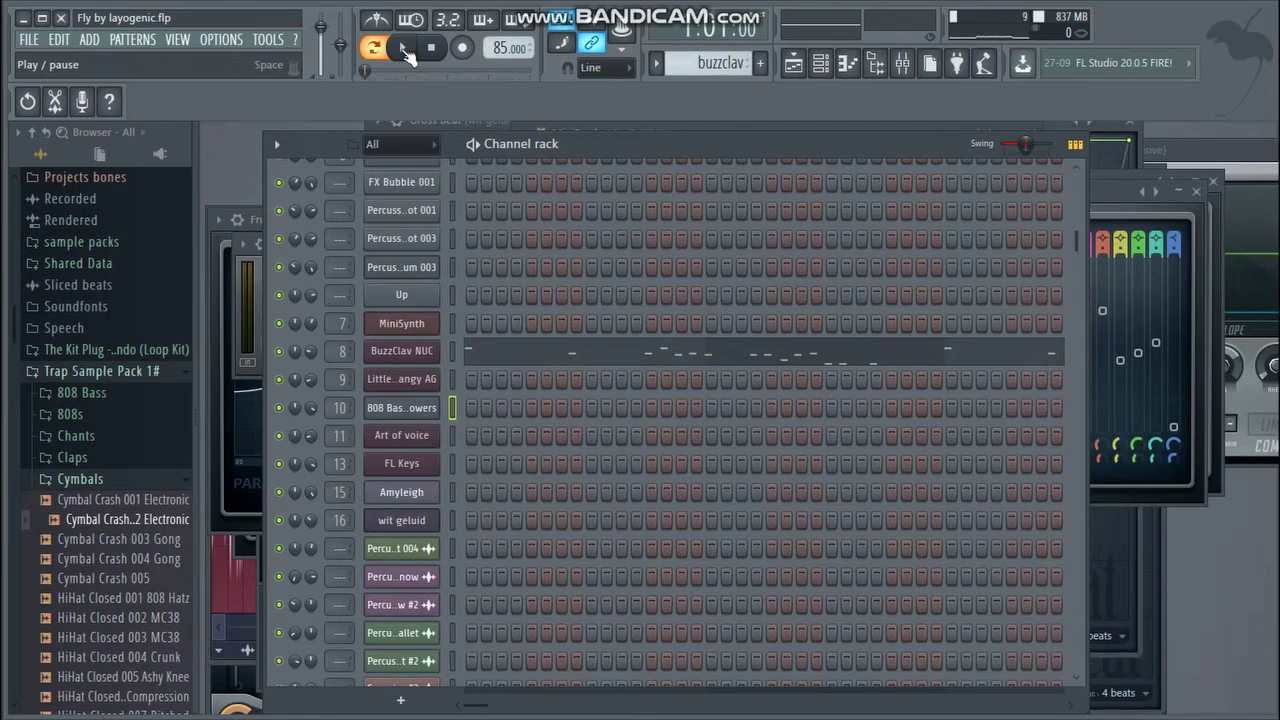
{"action": "left_click", "coordinate": [404, 50]}
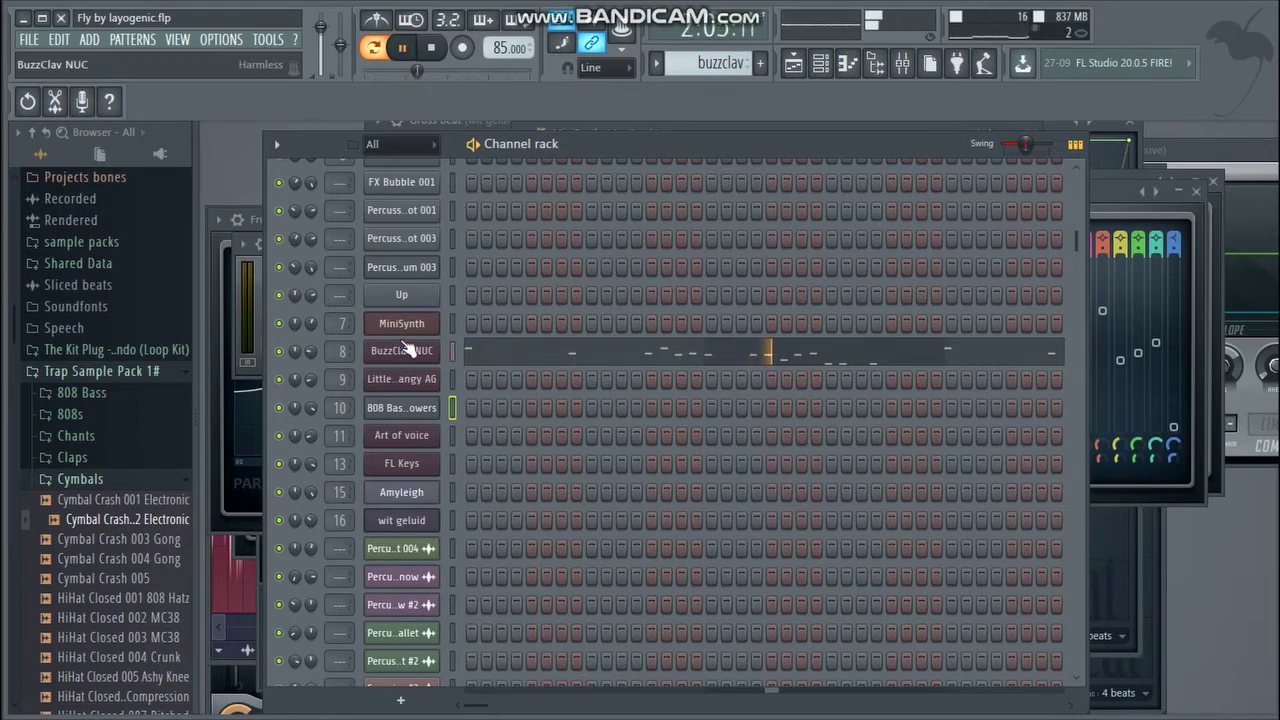
{"action": "left_click", "coordinate": [402, 48]}
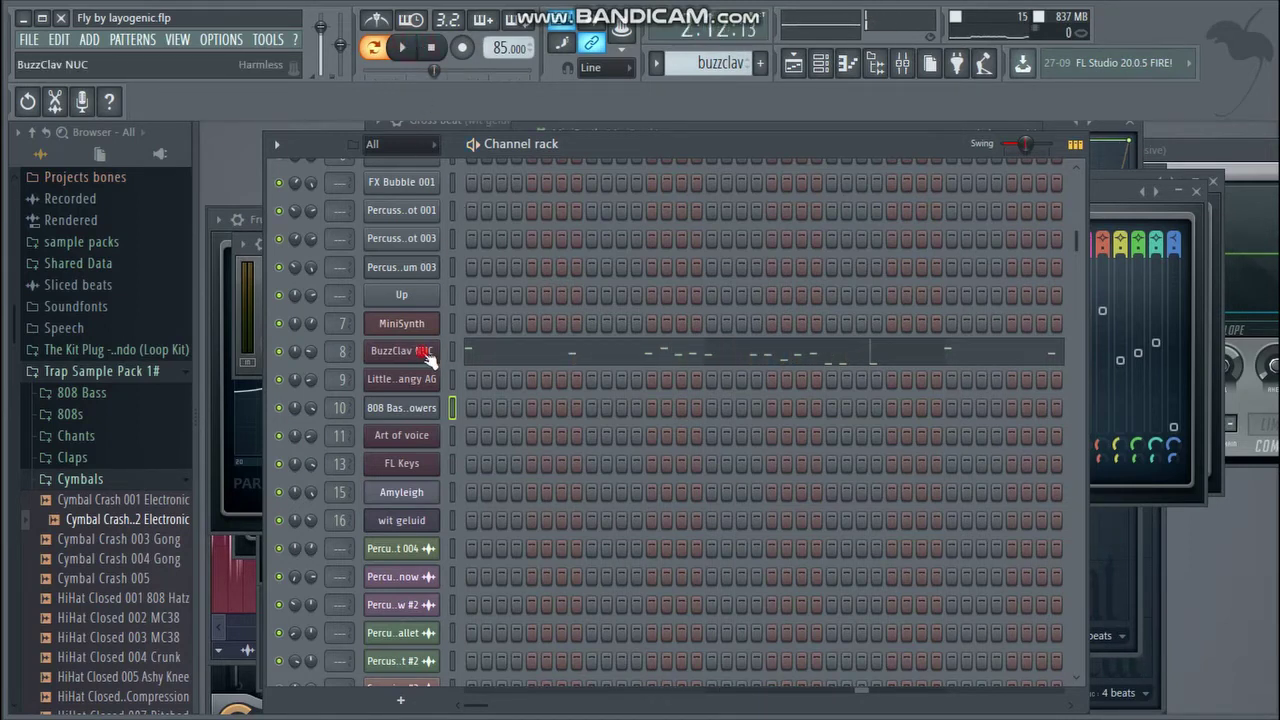
- Open the BuzzClav NUC synth, look through its preset list without changing the preset, and return to the channel rack
{"action": "left_click", "coordinate": [428, 357]}
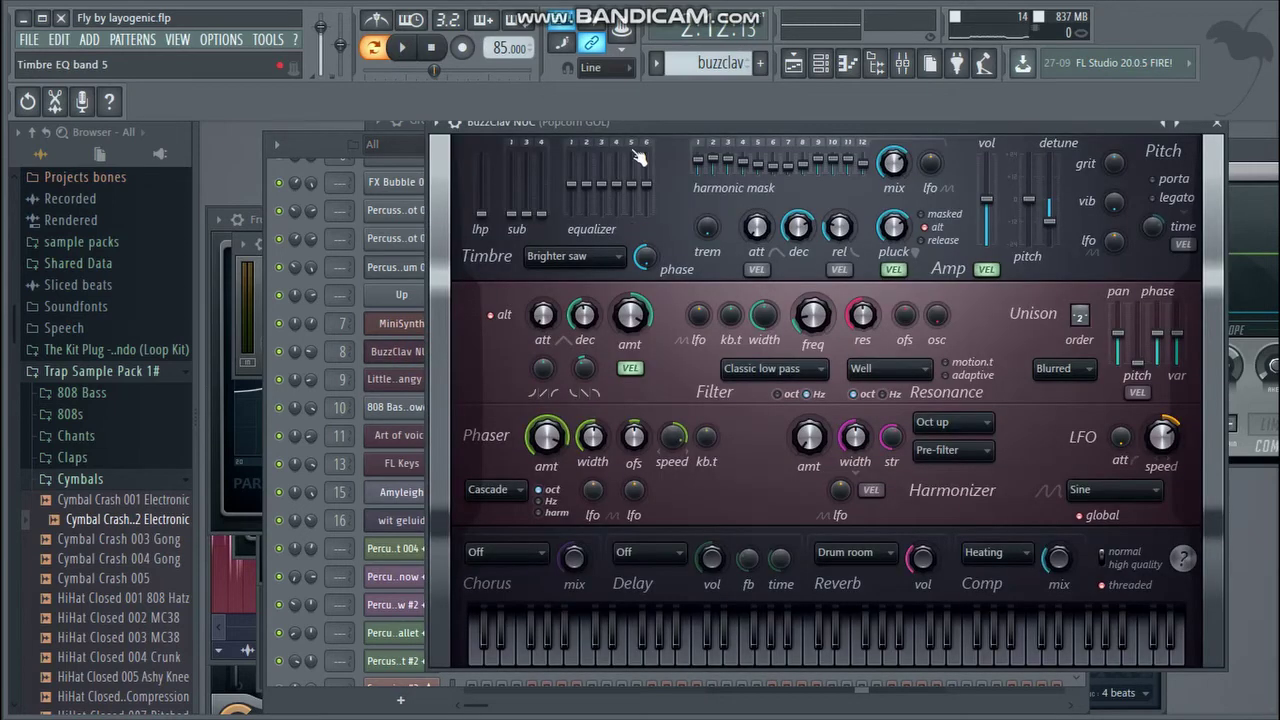
{"action": "left_click_drag", "start_coordinate": [644, 122], "coordinate": [644, 134]}
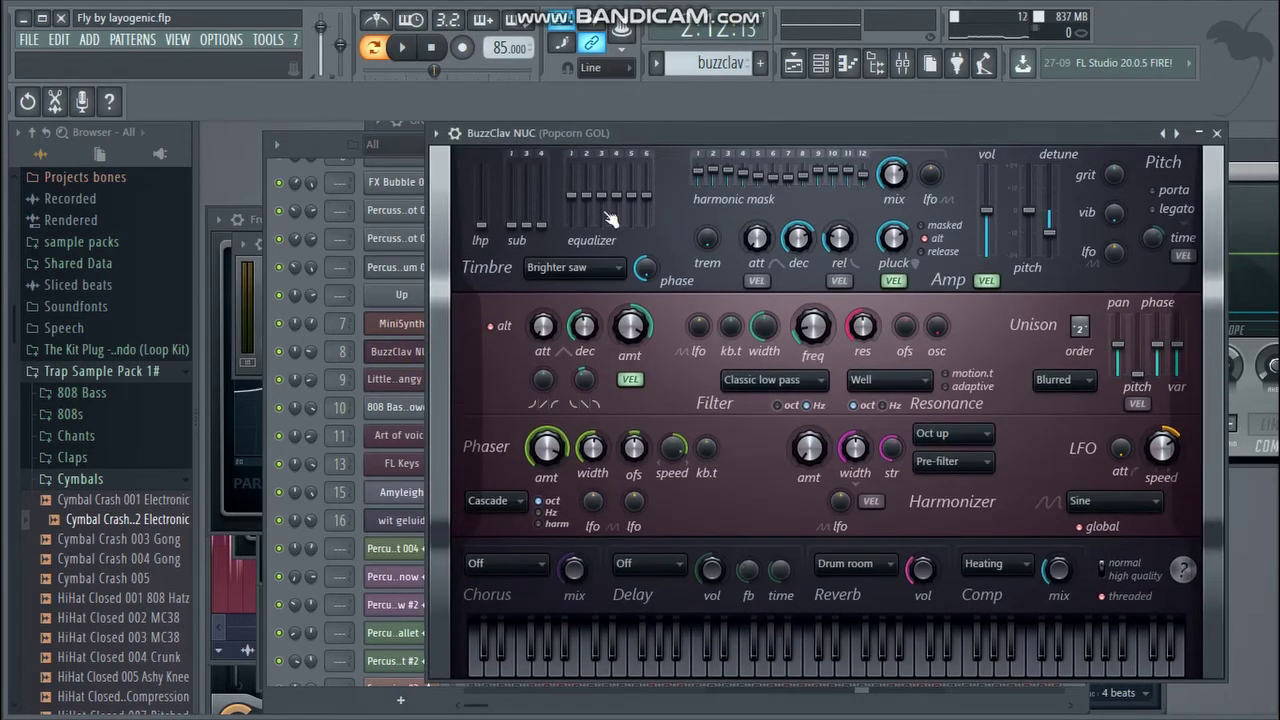
{"action": "left_click", "coordinate": [437, 132]}
{"action": "mouse_move", "coordinate": [500, 181]}
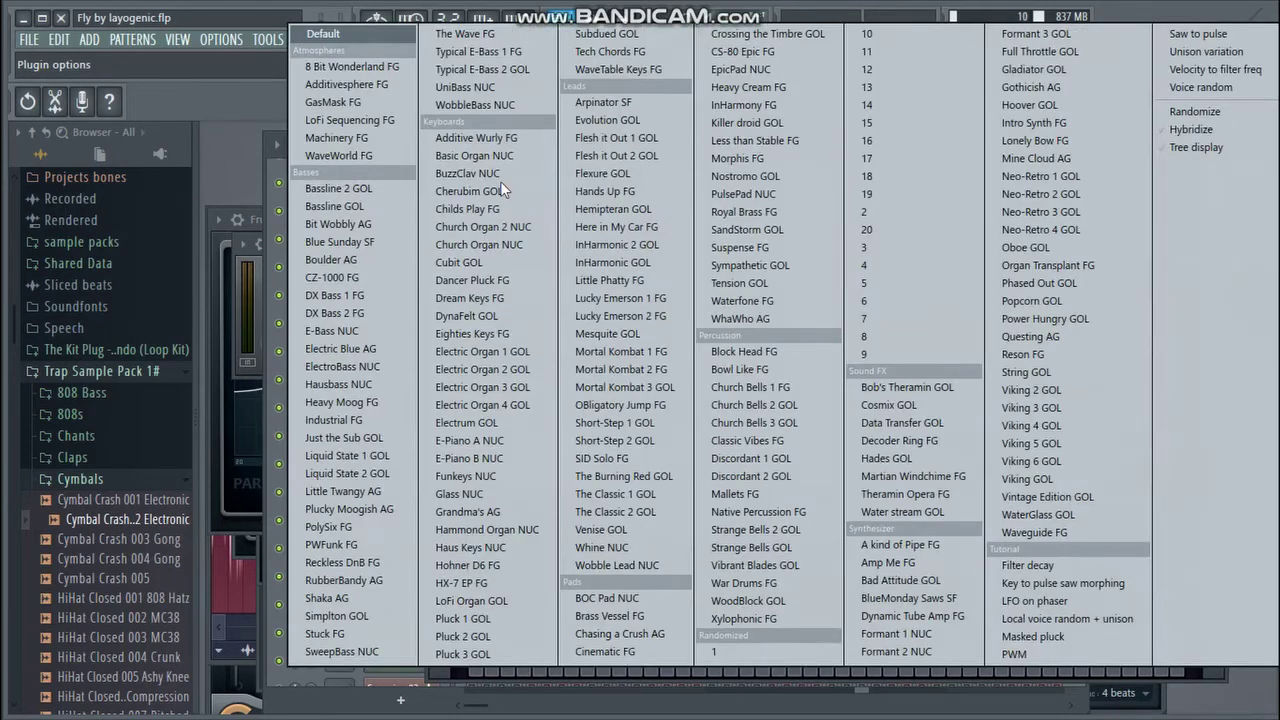
{"action": "left_click", "coordinate": [281, 165]}
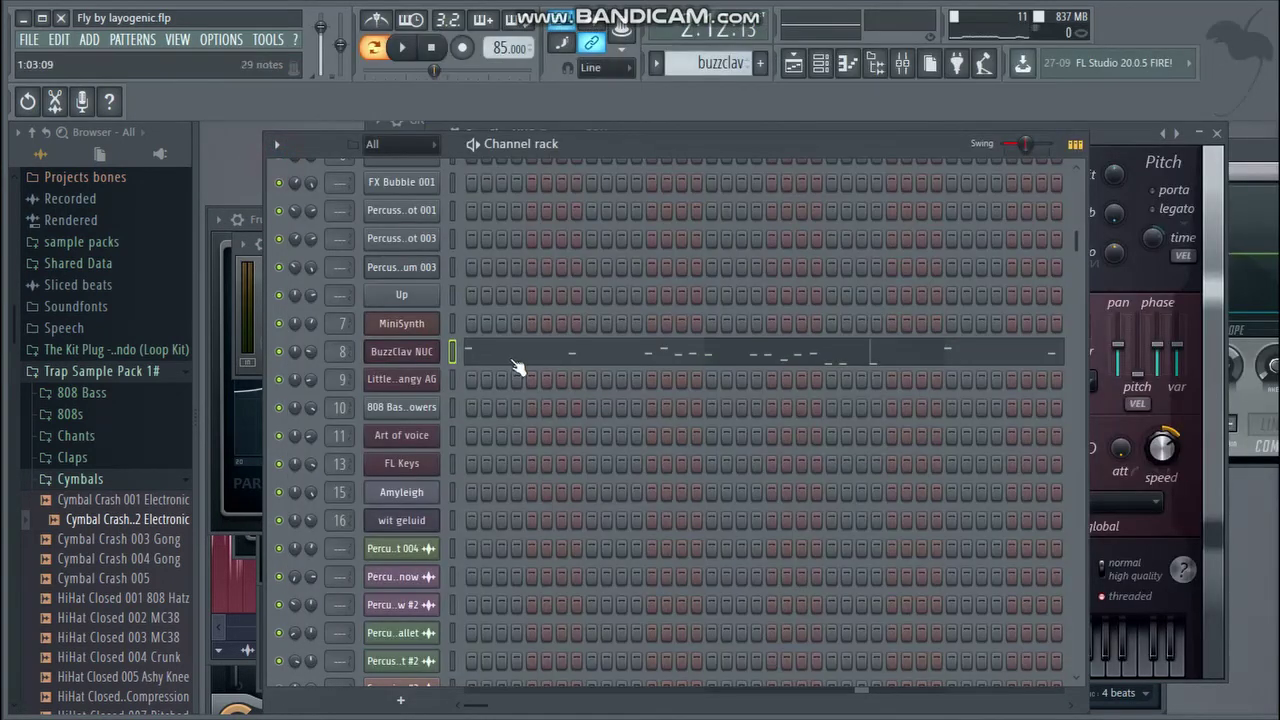
- Check the BuzzClav NUC synth, and inspect the Fruity Reeverb 2 and Soundgoodizer effects on the Popcorn GOL mixer track
{"action": "left_click", "coordinate": [422, 356]}
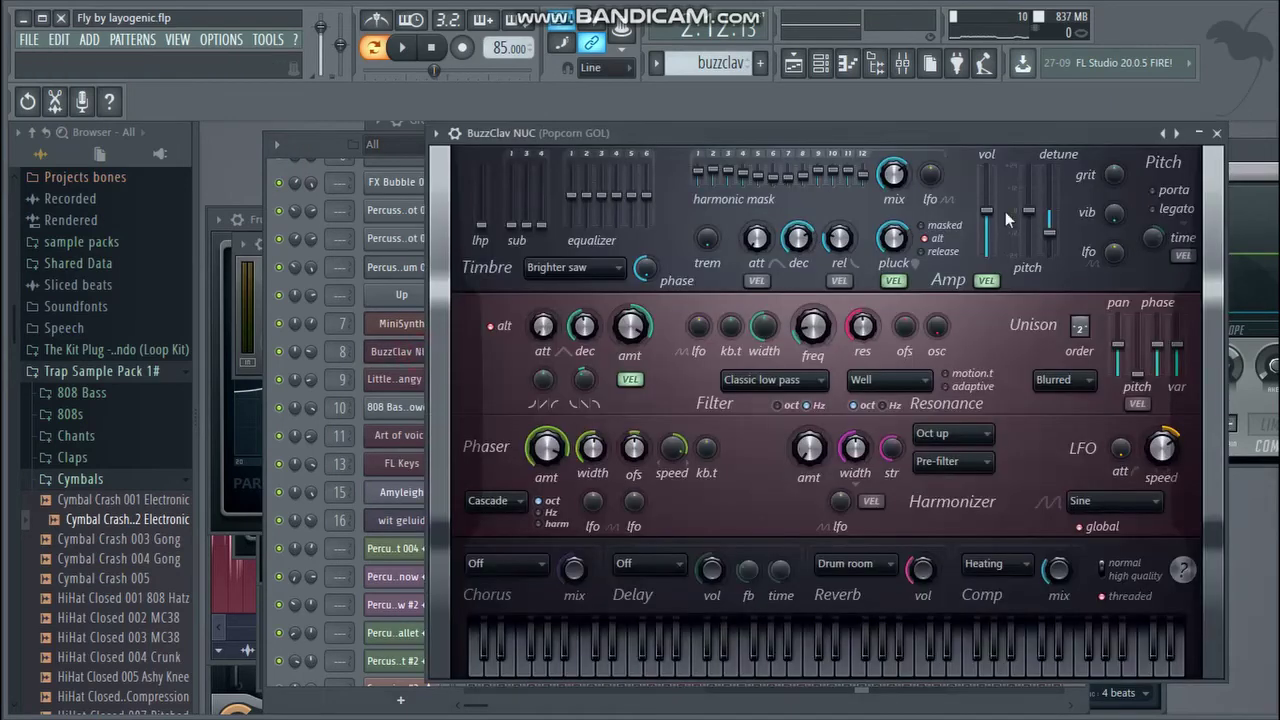
{"action": "left_click", "coordinate": [403, 356]}
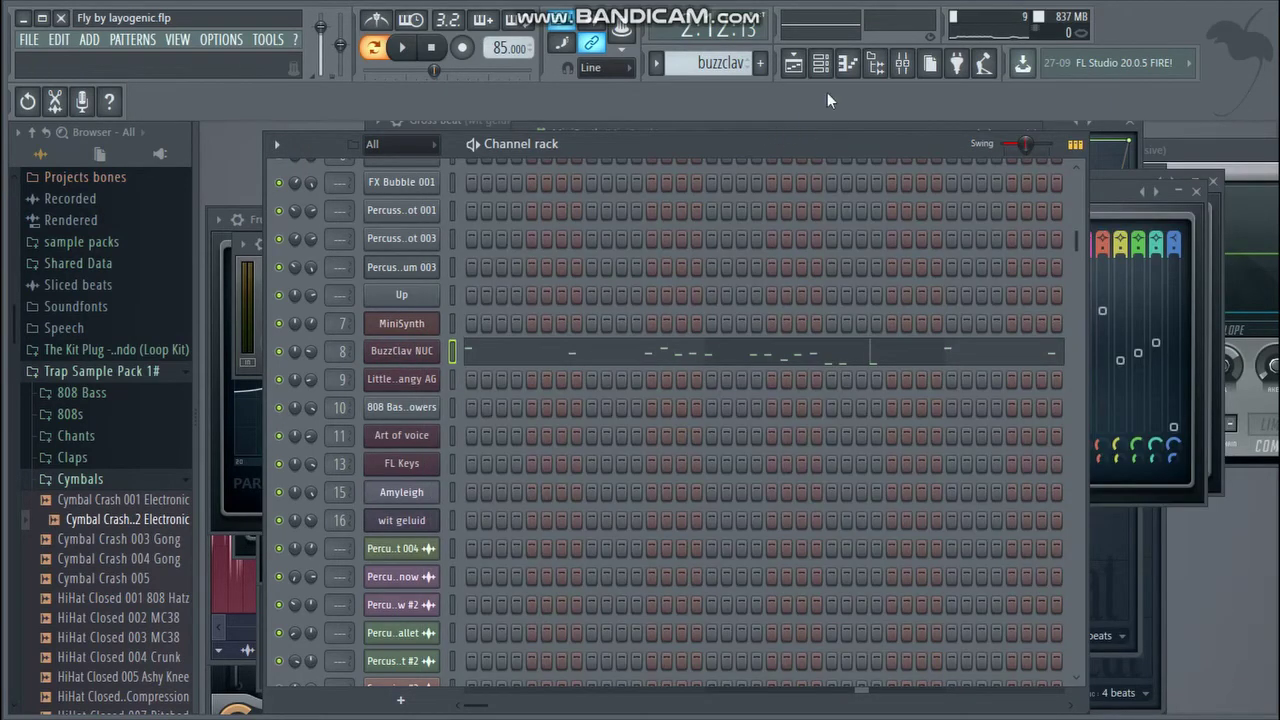
{"action": "left_click", "coordinate": [902, 63]}
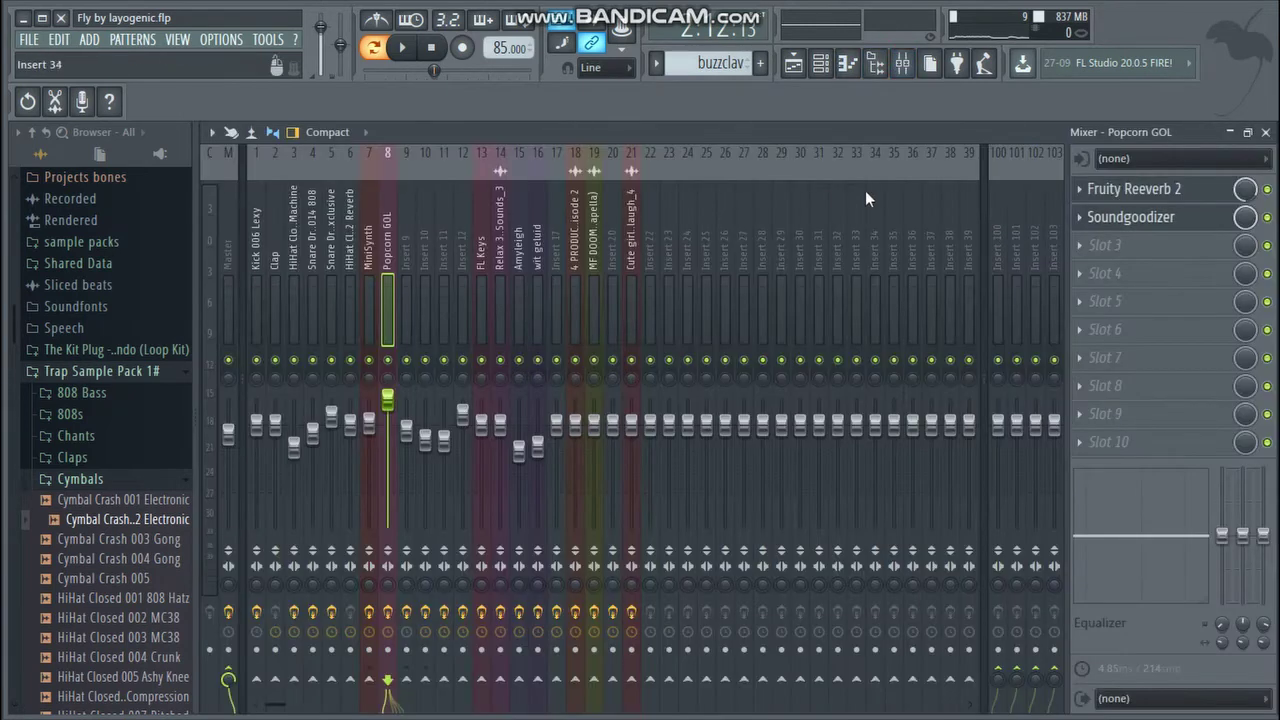
{"action": "left_click", "coordinate": [1155, 188]}
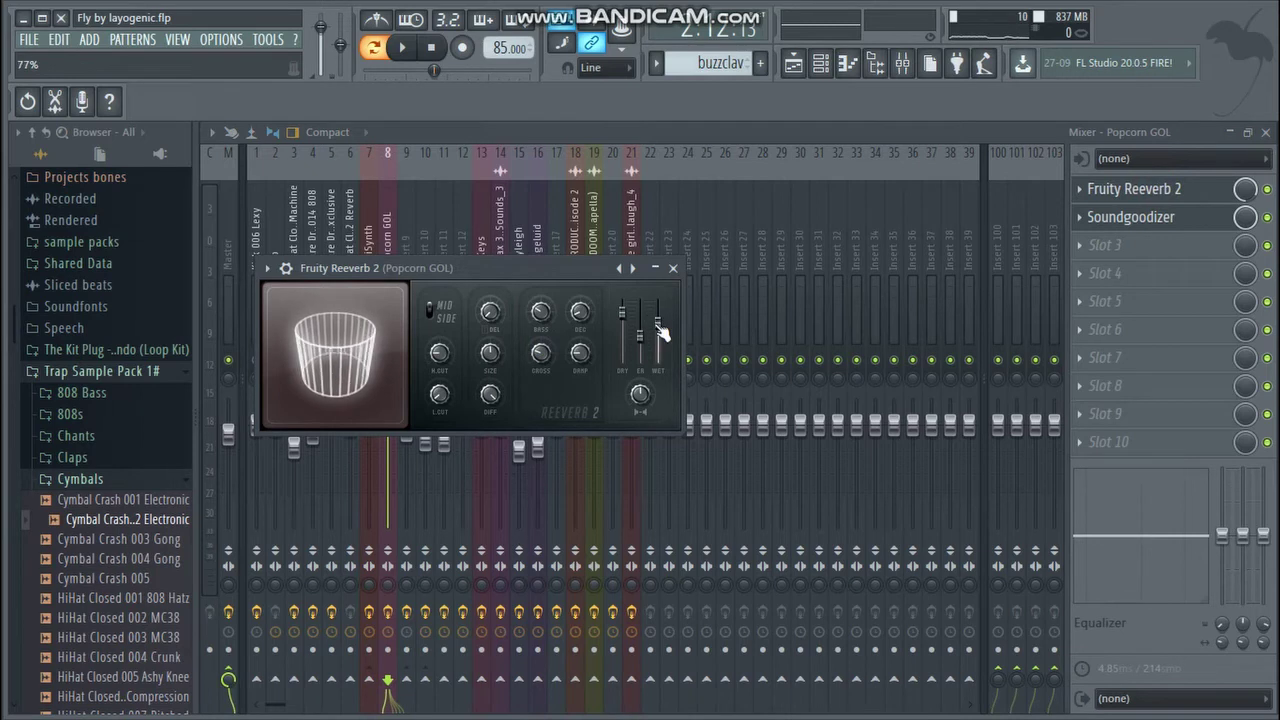
{"action": "left_click", "coordinate": [1124, 224]}
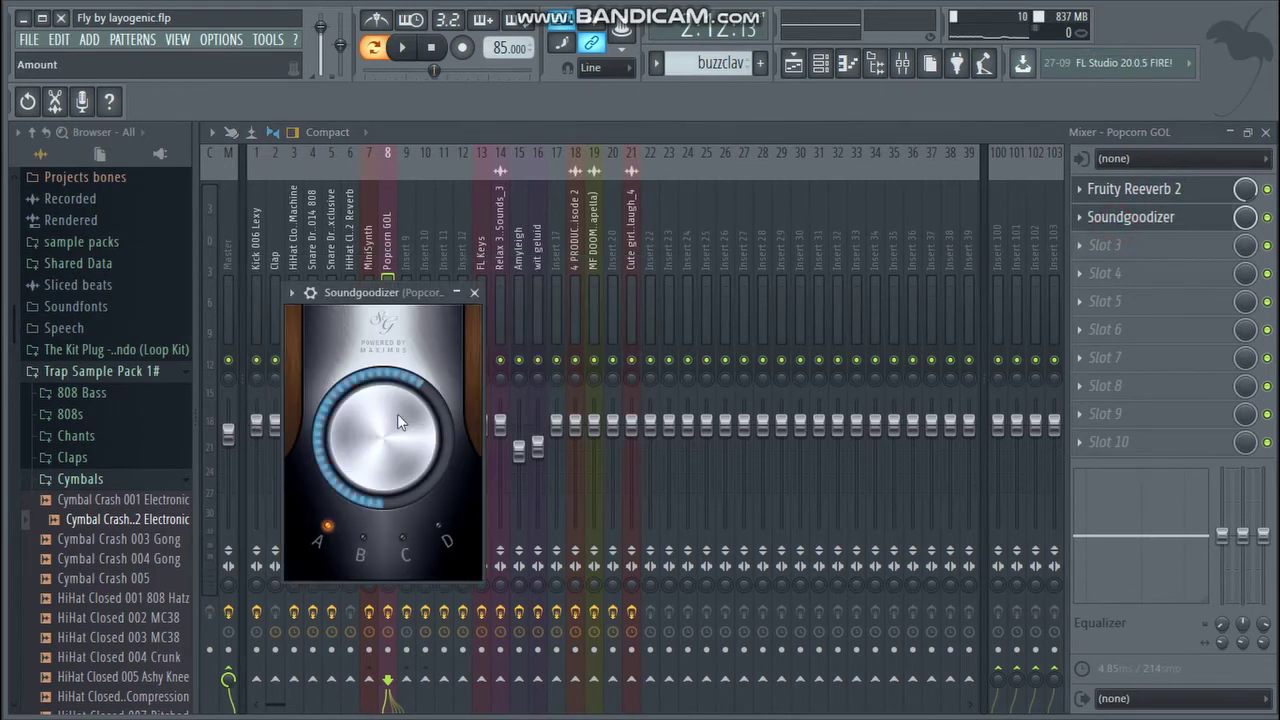
- Audition the buzzclav pattern with Popcorn GOL's Fruity Reeverb 2 and Soundgoodizer bypassed and re-enabled, and pause playback with the channel rack in front
{"action": "left_click", "coordinate": [1269, 132]}
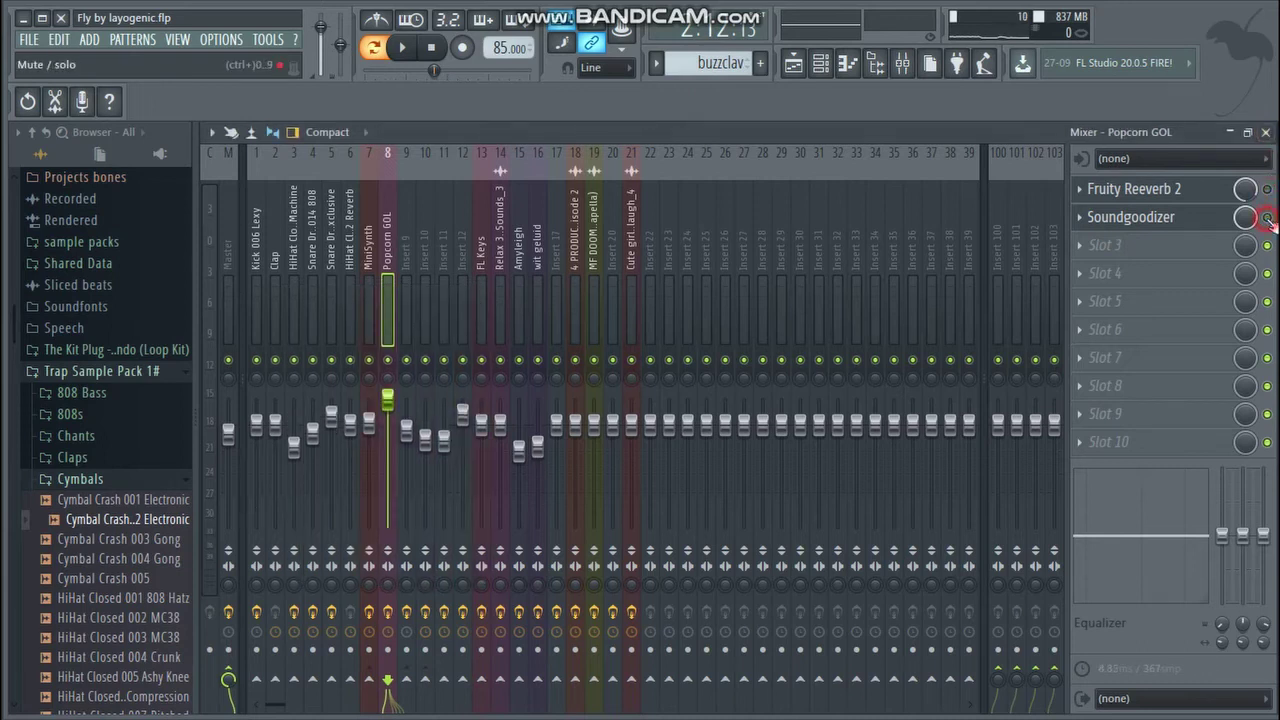
{"action": "left_click", "coordinate": [404, 50]}
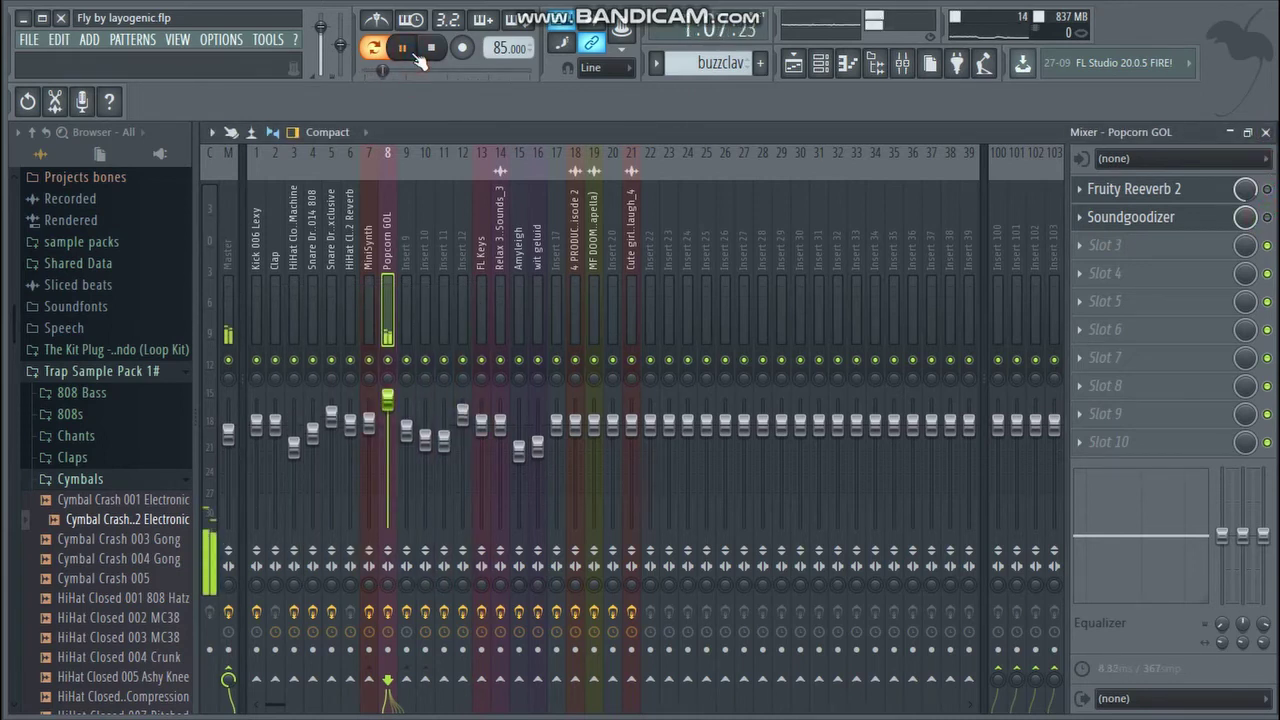
{"action": "left_click", "coordinate": [1267, 189]}
{"action": "left_click", "coordinate": [1267, 217]}
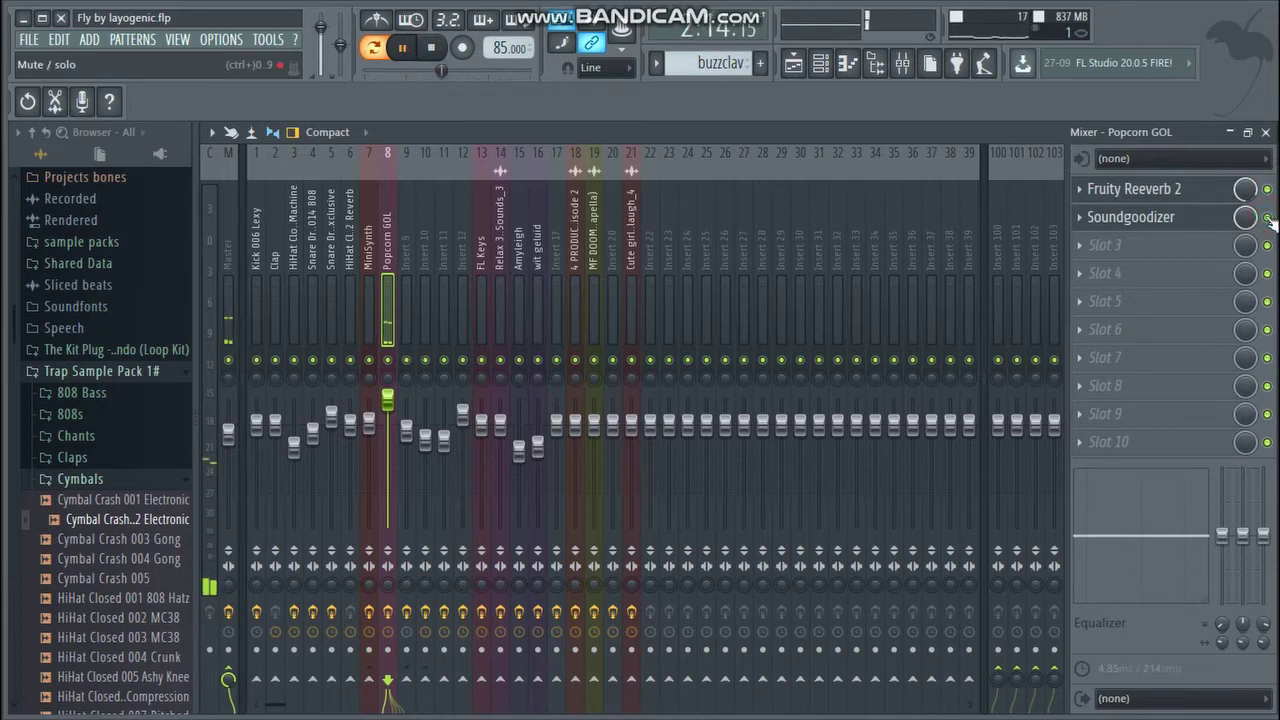
{"action": "left_click", "coordinate": [1265, 132]}
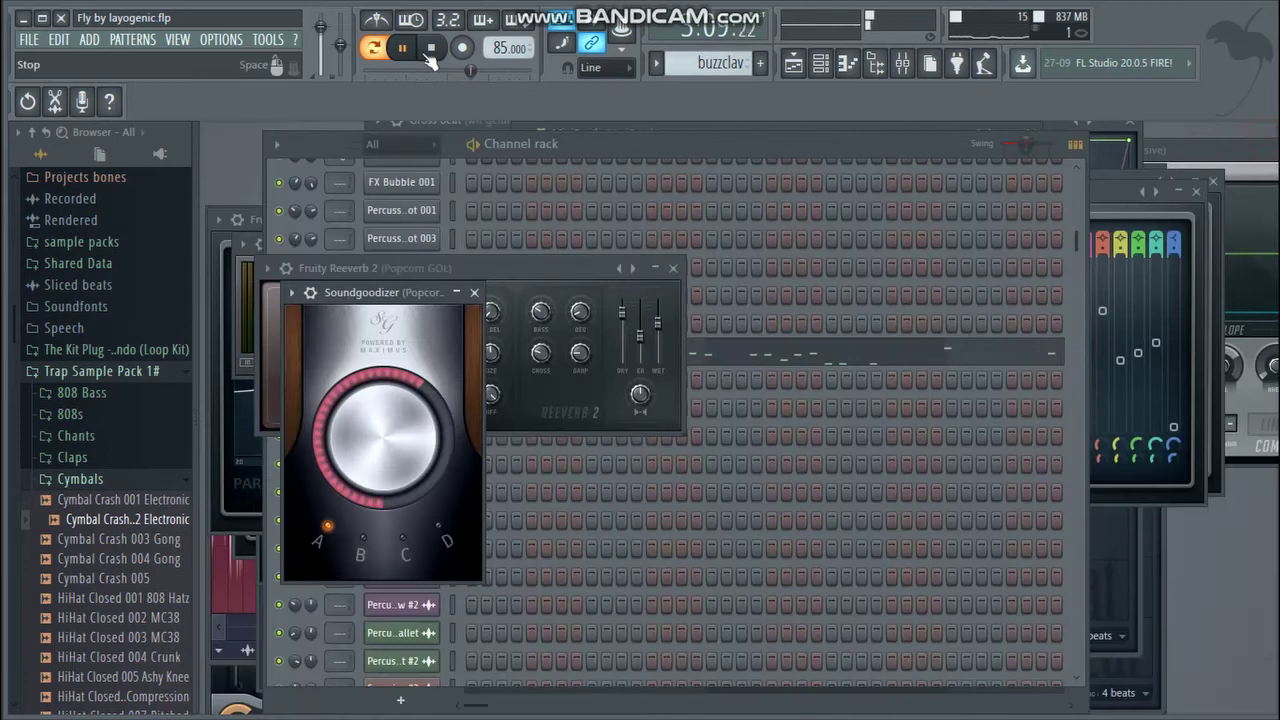
{"action": "key", "text": "space"}
{"action": "left_click", "coordinate": [690, 145]}
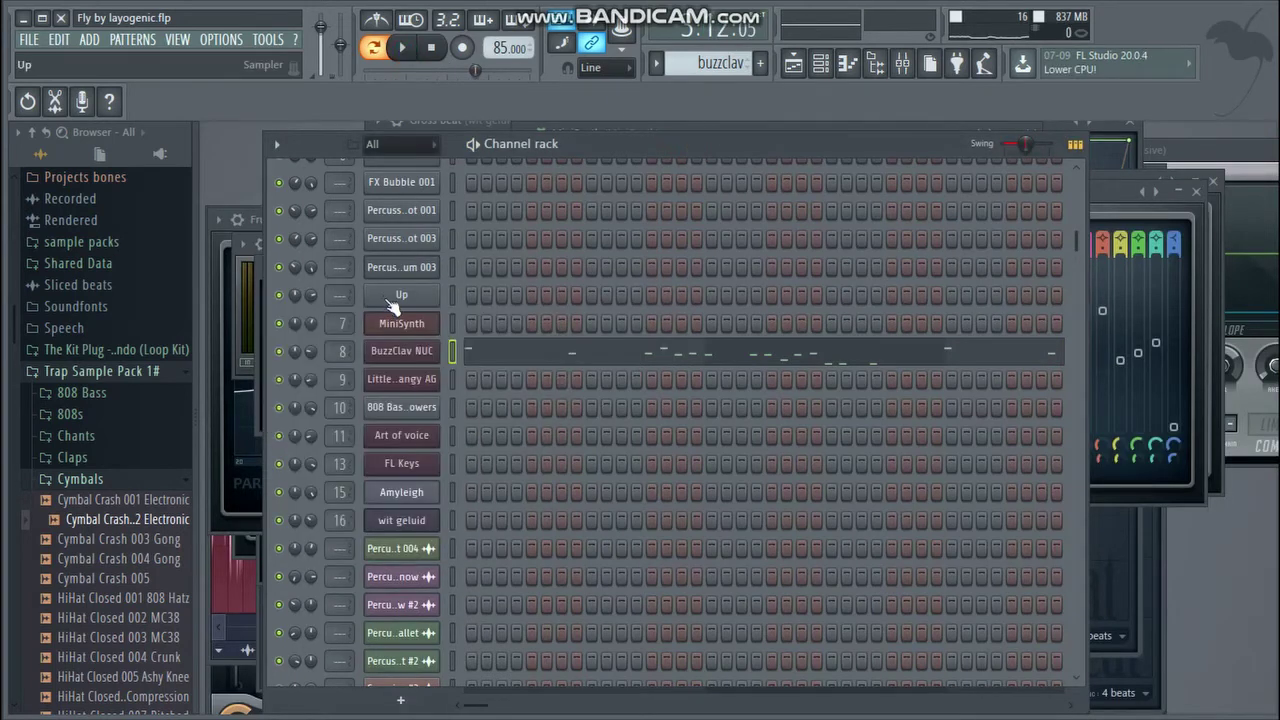
- Examine the BuzzClav NUC melody in the piano roll, from the opening bars through bar 4
{"action": "right_click", "coordinate": [401, 351]}
{"action": "left_click", "coordinate": [527, 352]}
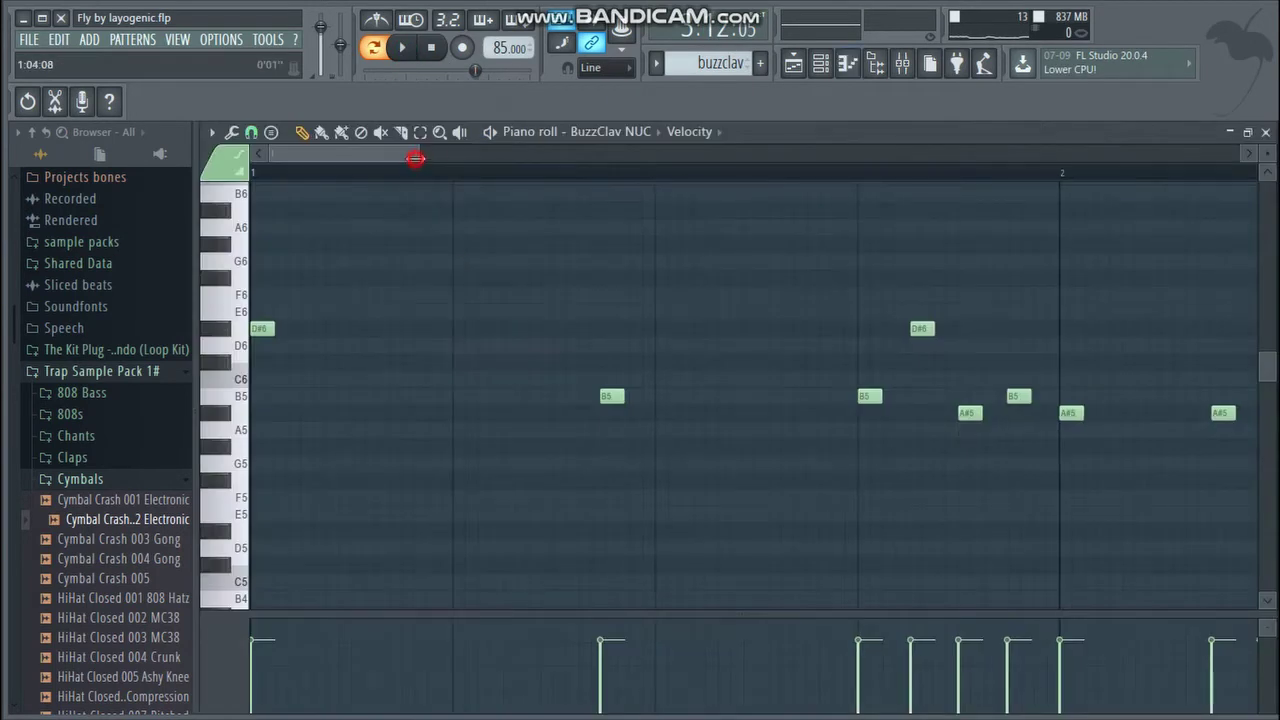
{"action": "left_click_drag", "start_coordinate": [414, 151], "coordinate": [668, 141]}
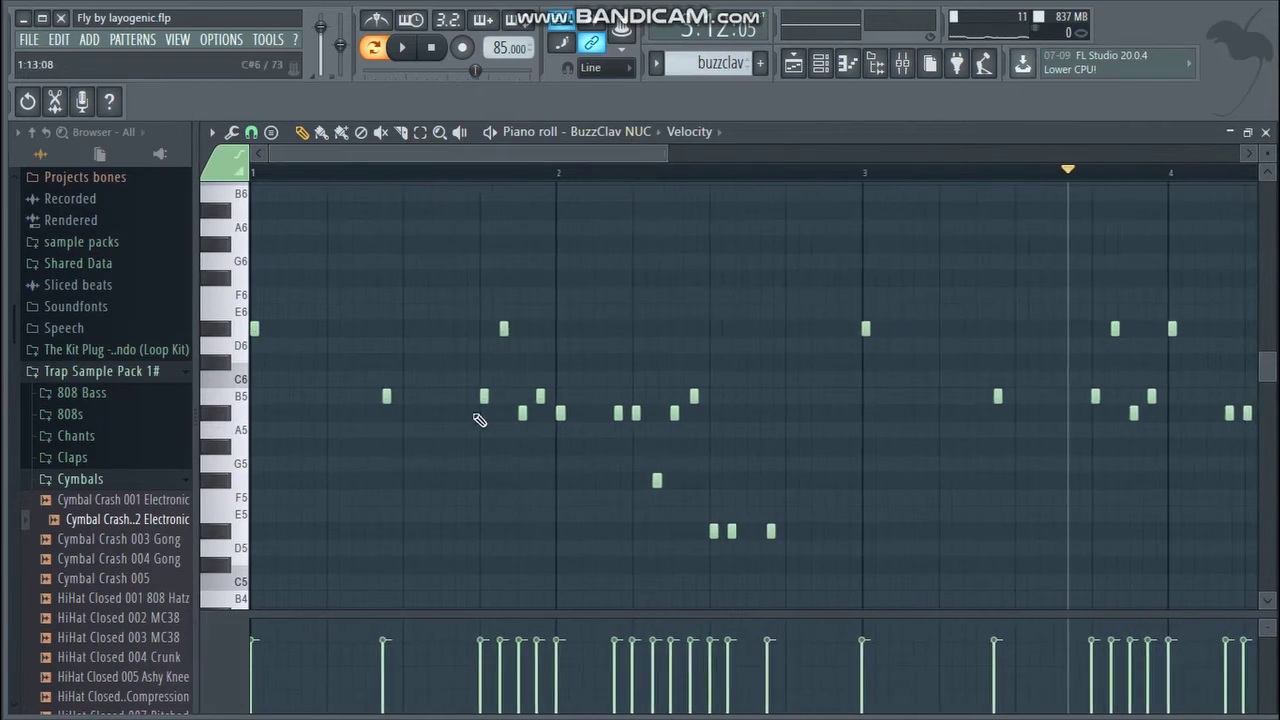
{"action": "left_click_drag", "start_coordinate": [477, 238], "coordinate": [594, 500]}
{"action": "left_click", "coordinate": [602, 256]}
{"action": "left_click_drag", "start_coordinate": [331, 150], "coordinate": [599, 148]}
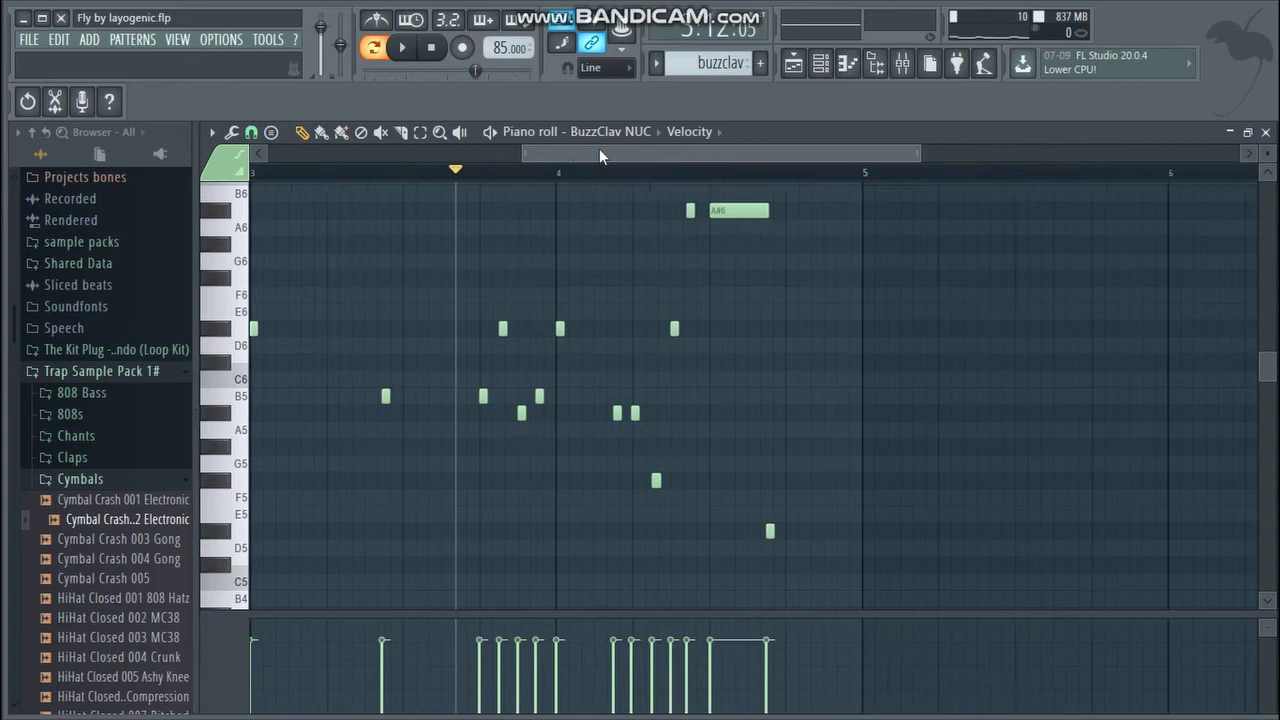
- Play the closing BuzzClav phrase in bar 4, replay it from the start of the bar, and close the piano roll
{"action": "left_click", "coordinate": [665, 170]}
{"action": "left_click", "coordinate": [418, 50]}
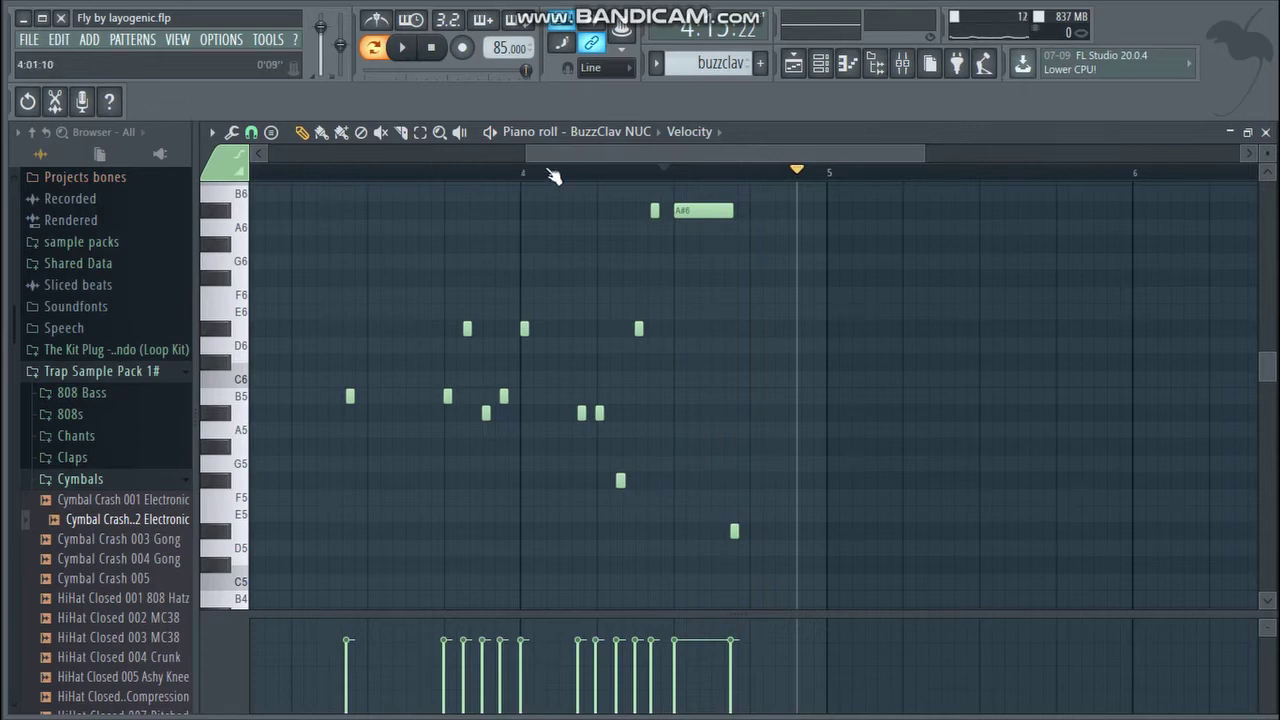
{"action": "left_click_drag", "start_coordinate": [603, 158], "coordinate": [558, 150]}
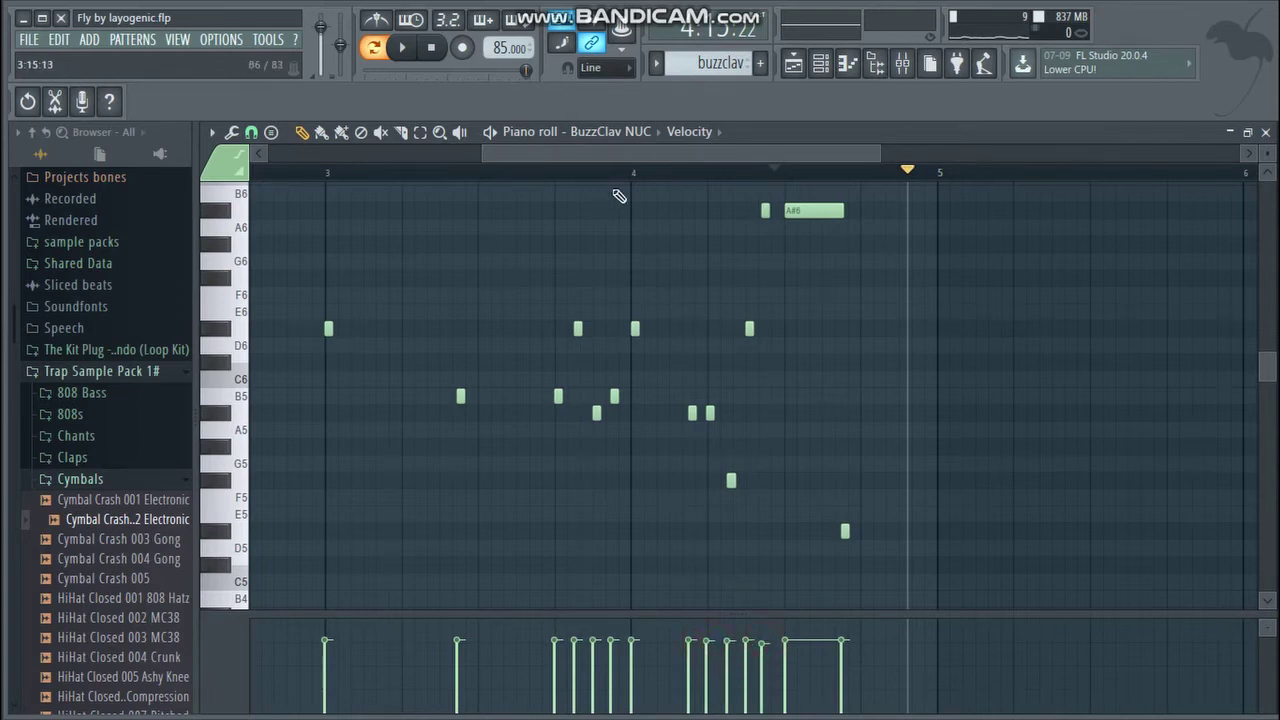
{"action": "left_click", "coordinate": [633, 175]}
{"action": "left_click", "coordinate": [401, 47]}
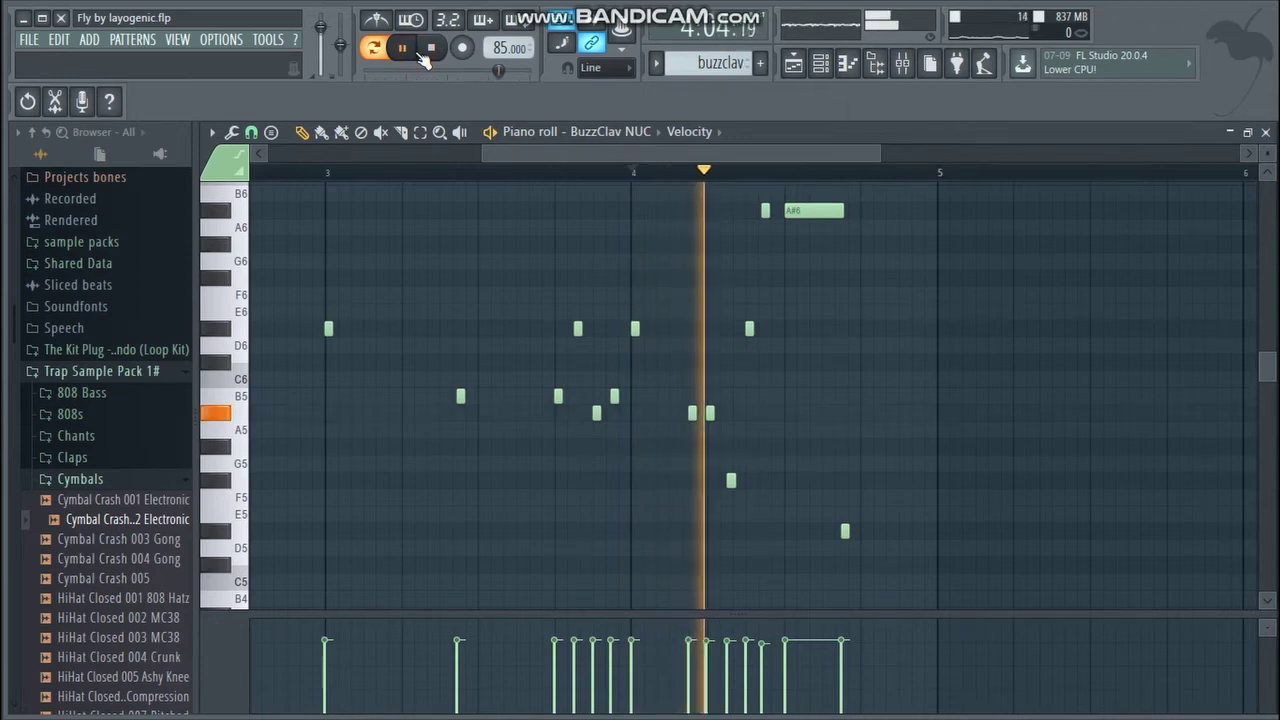
{"action": "left_click", "coordinate": [401, 47]}
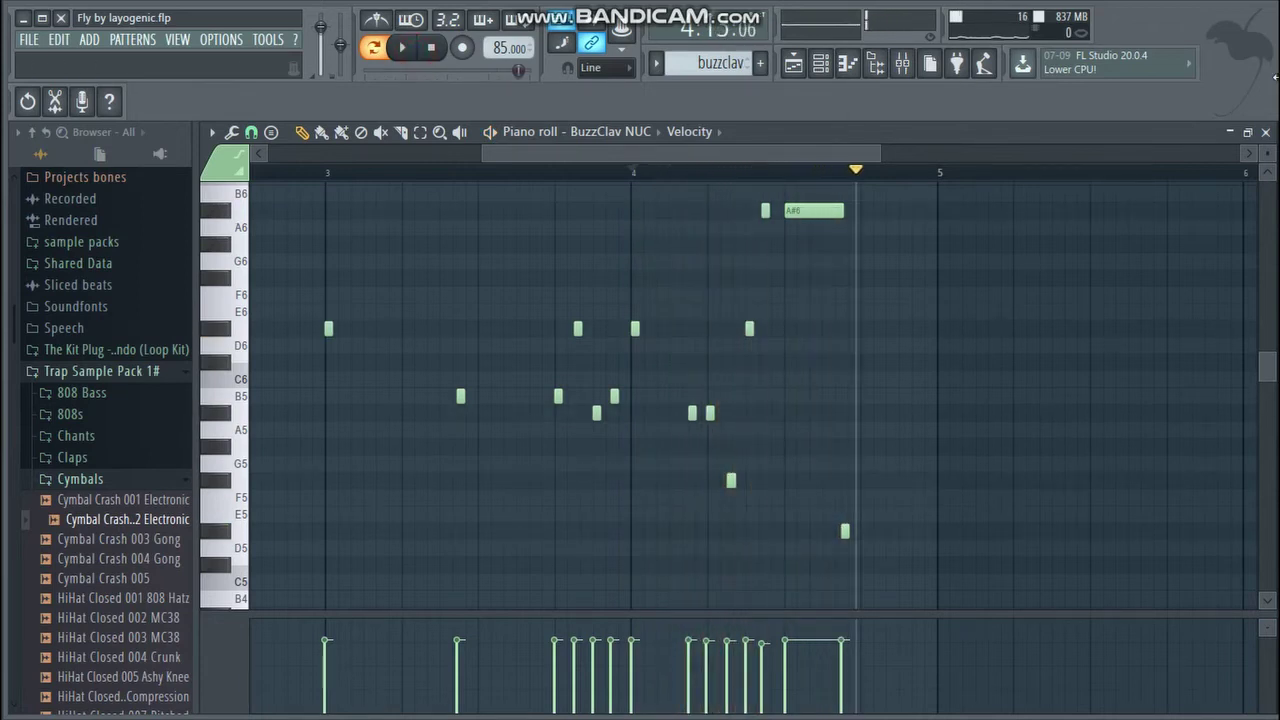
{"action": "left_click", "coordinate": [1264, 133]}
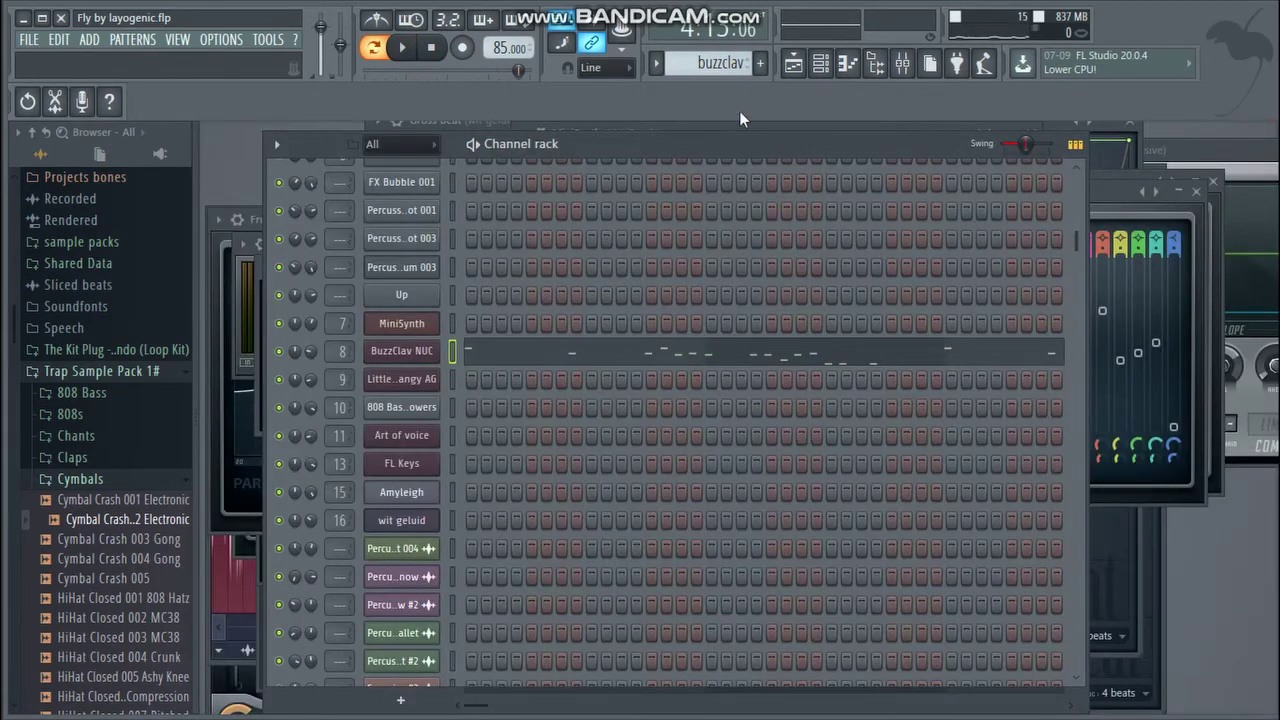
- In the playlist, mute the 808 track, unmute the Voice track, and play the song from bar 17
{"action": "key", "text": "F5"}
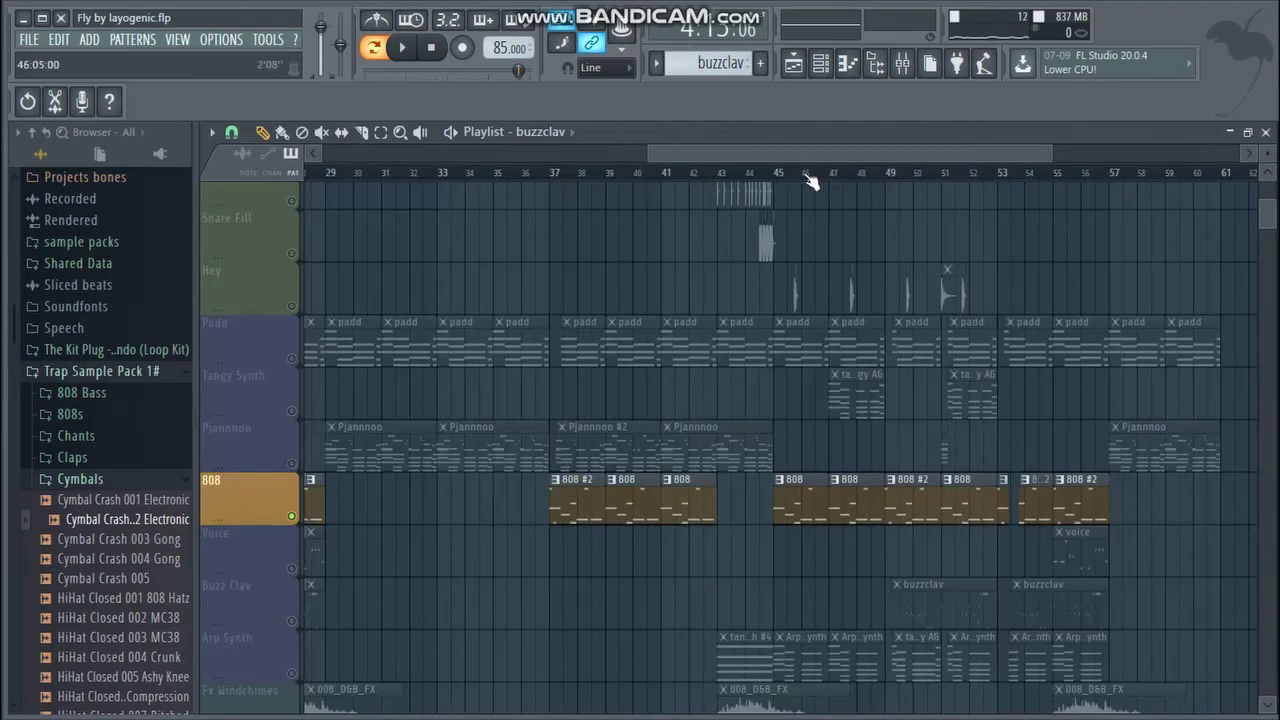
{"action": "left_click", "coordinate": [291, 516]}
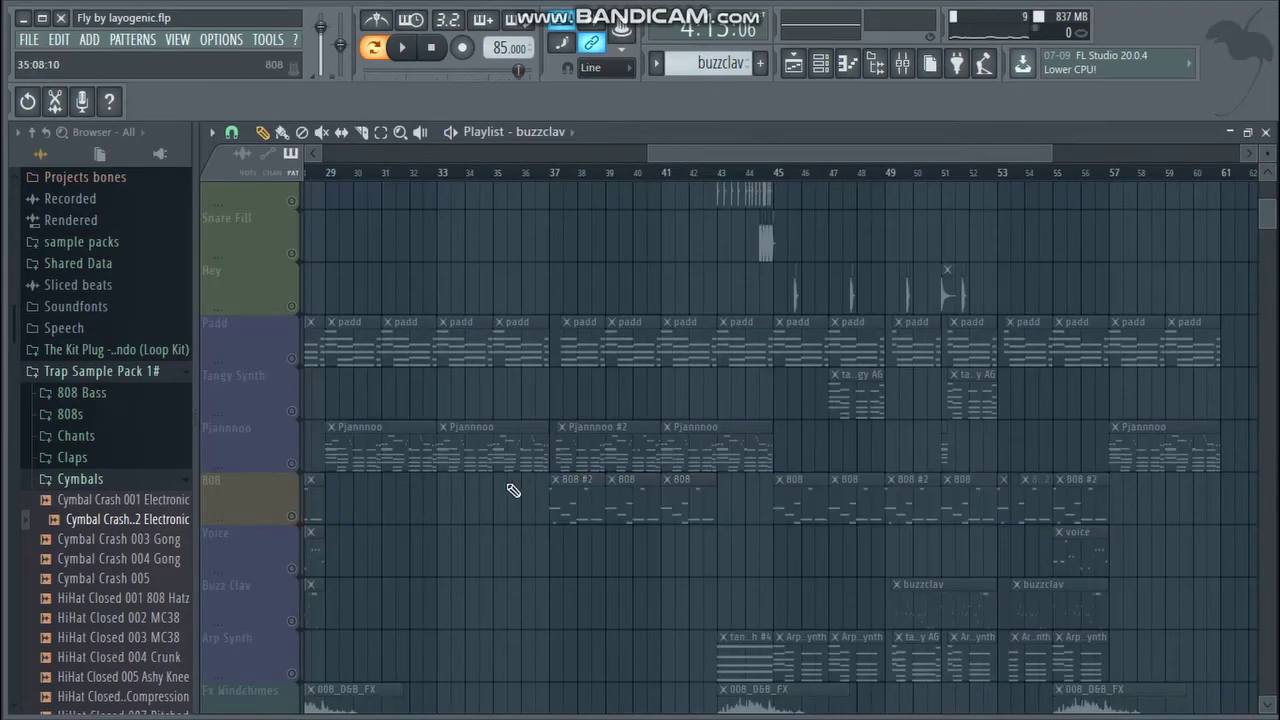
{"action": "left_click", "coordinate": [292, 568]}
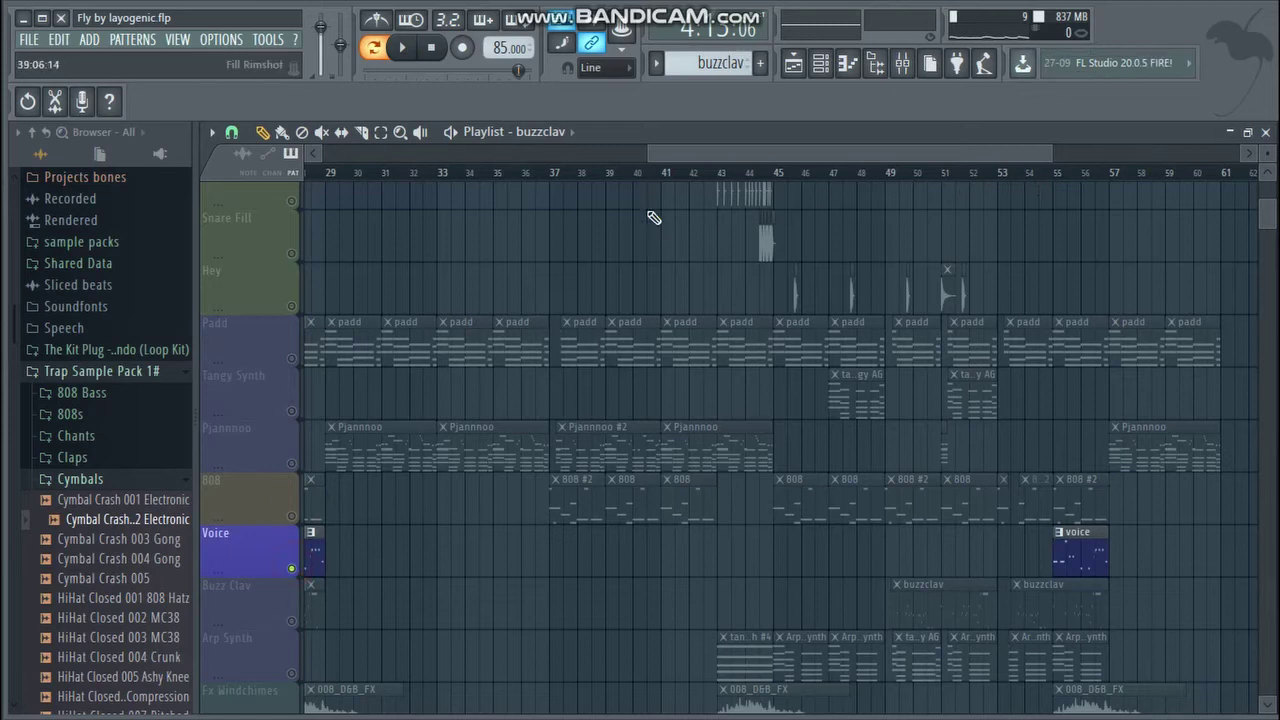
{"action": "left_click_drag", "start_coordinate": [739, 150], "coordinate": [400, 160]}
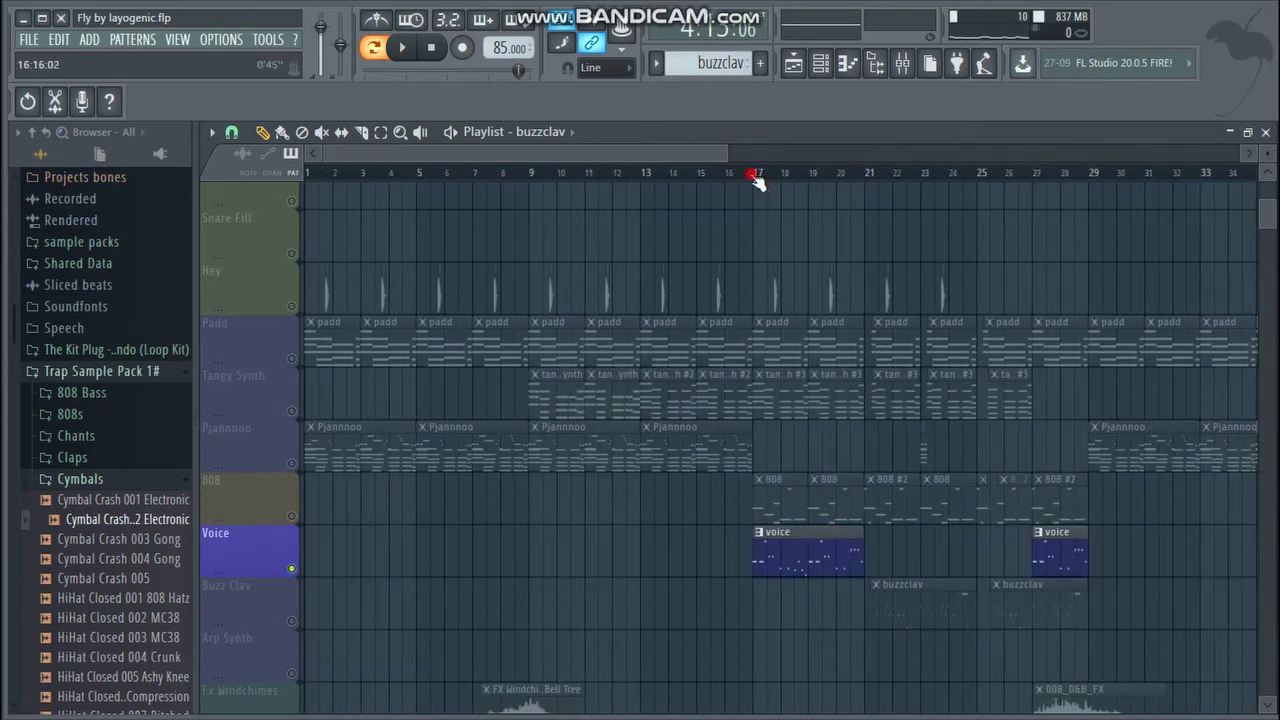
{"action": "left_click", "coordinate": [757, 178]}
{"action": "left_click", "coordinate": [402, 47]}
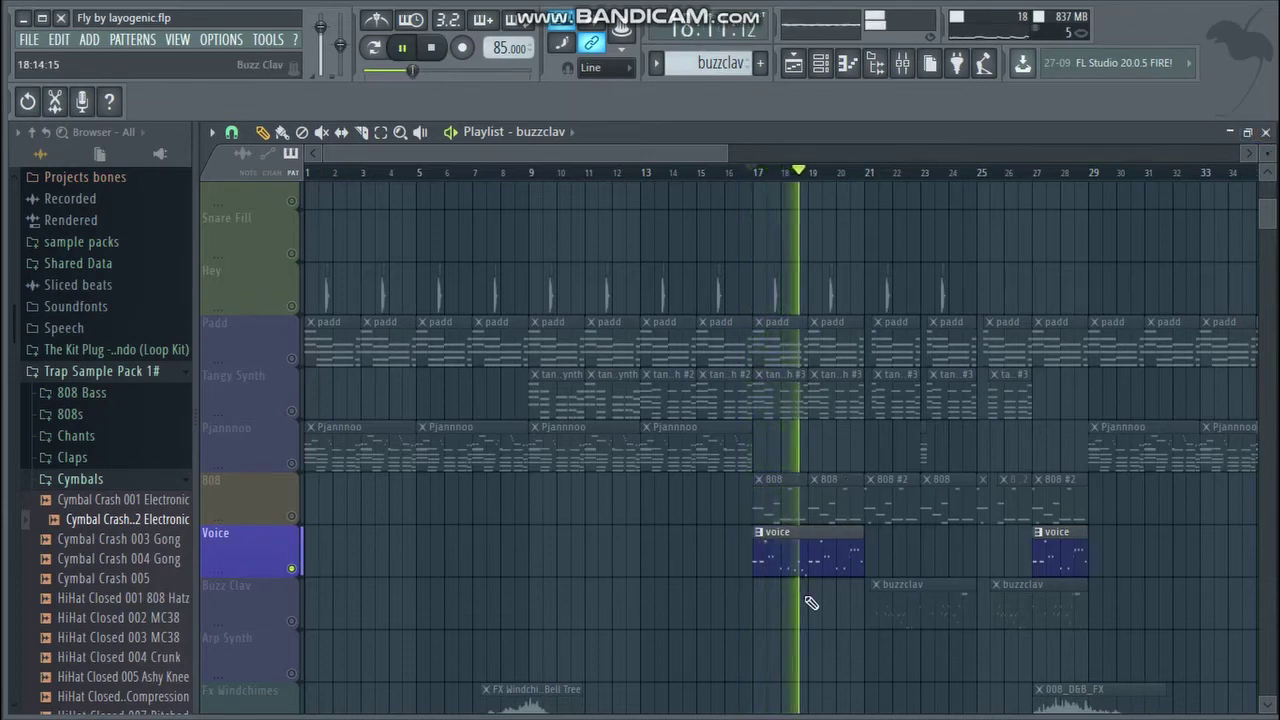
- View the notes of the first voice clip in the Art of voice piano roll and pause playback
{"action": "double_click", "coordinate": [800, 563]}
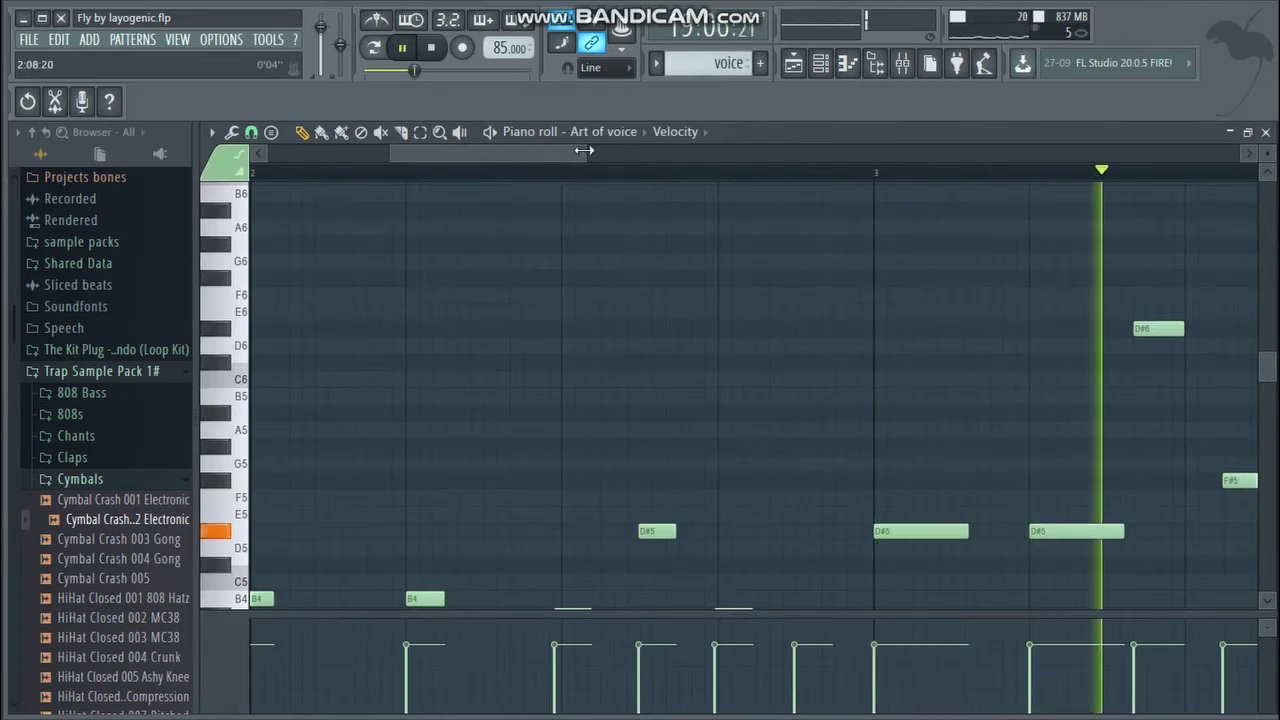
{"action": "left_click_drag", "start_coordinate": [584, 150], "coordinate": [905, 152]}
{"action": "left_click", "coordinate": [1266, 372]}
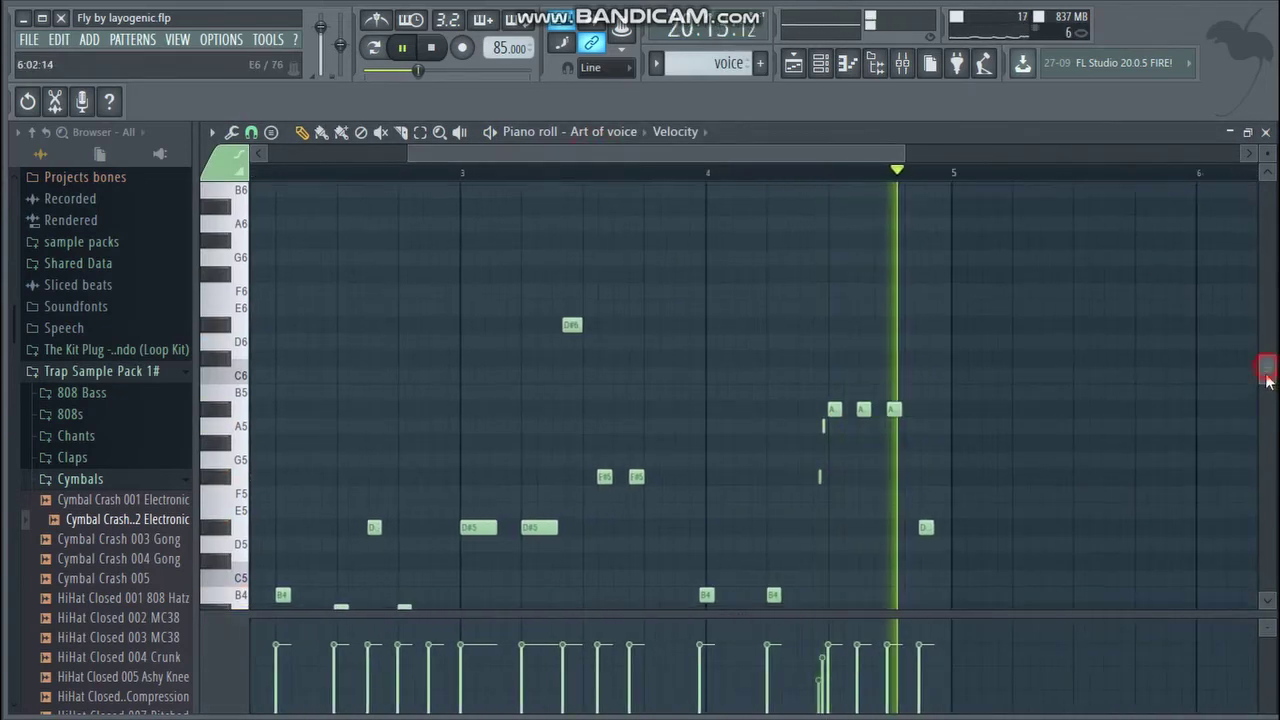
{"action": "left_click_drag", "start_coordinate": [1266, 380], "coordinate": [1266, 396]}
{"action": "key", "text": "space"}
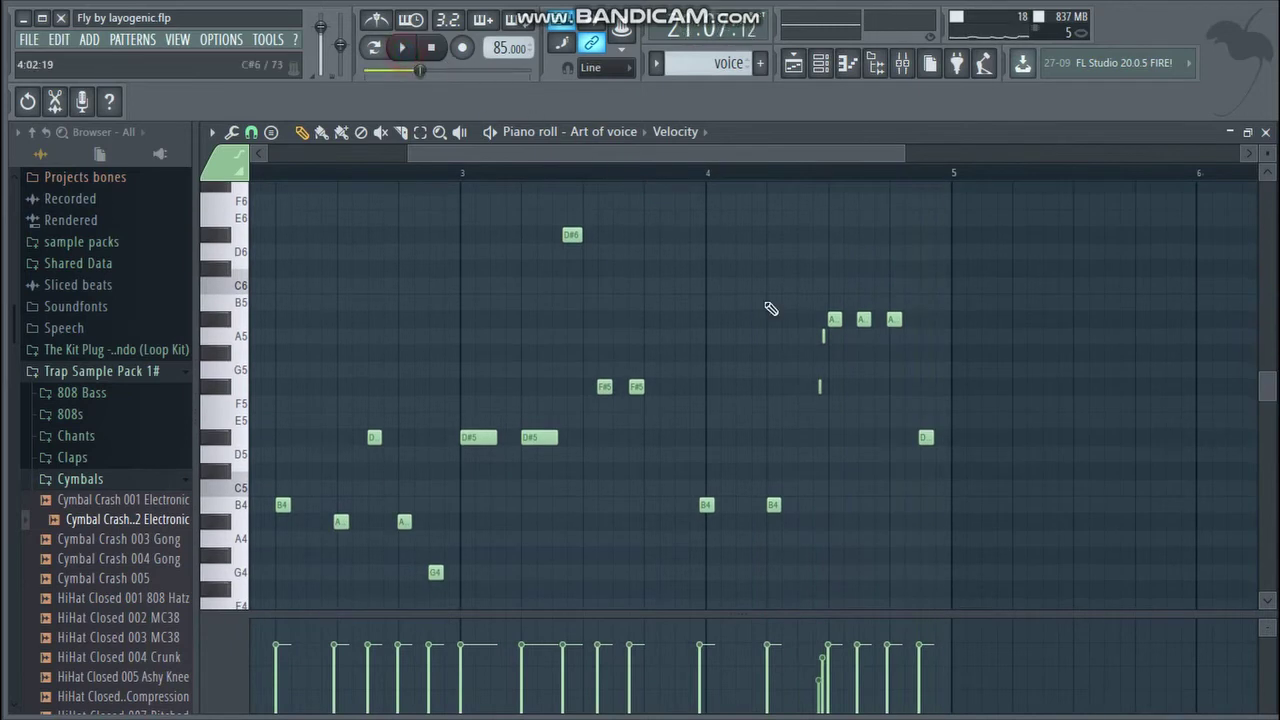
- Play the closing notes in bar 4 of the voice melody twice, up close, to hear the short grace notes
{"action": "left_click_drag", "start_coordinate": [903, 147], "coordinate": [730, 150]}
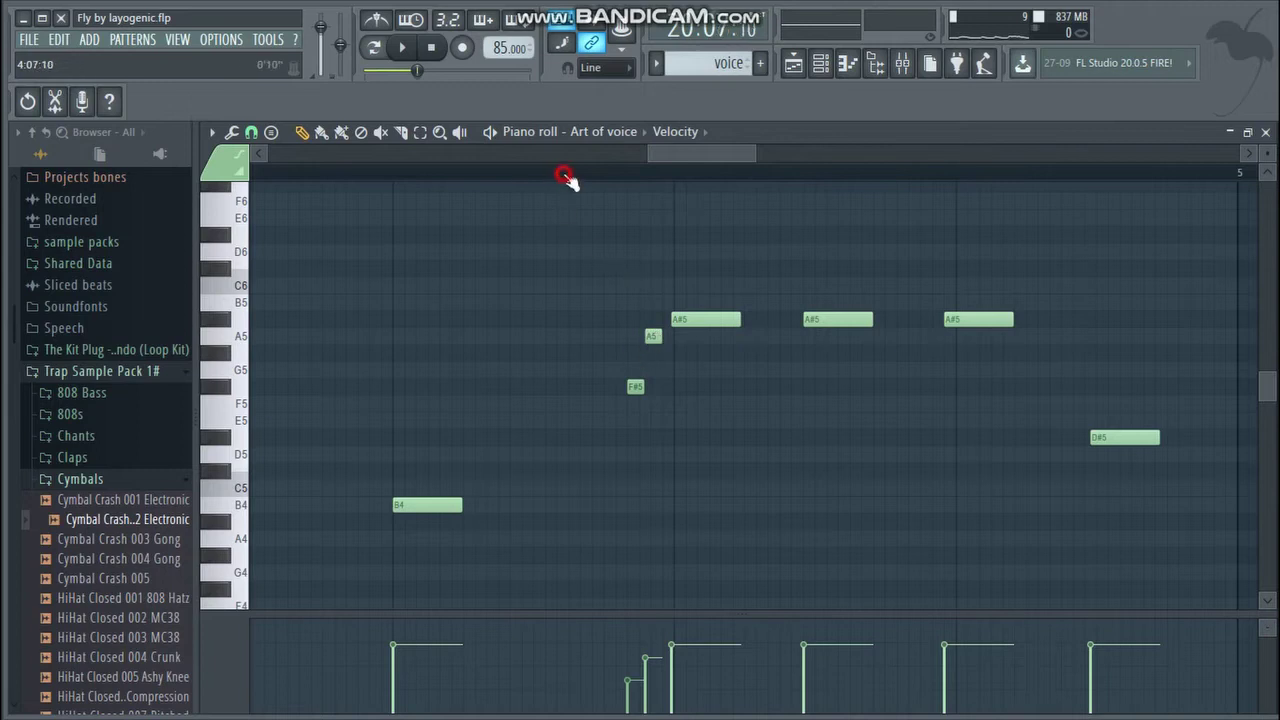
{"action": "left_click", "coordinate": [402, 47]}
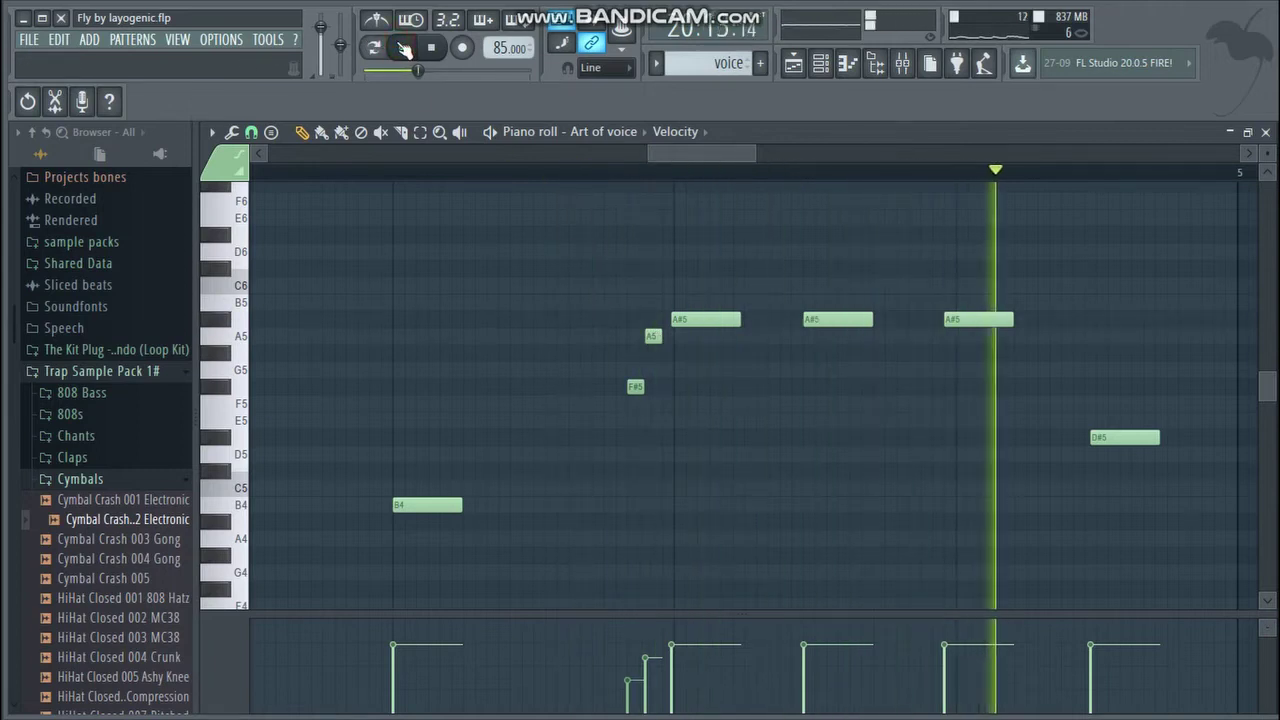
{"action": "left_click", "coordinate": [402, 47]}
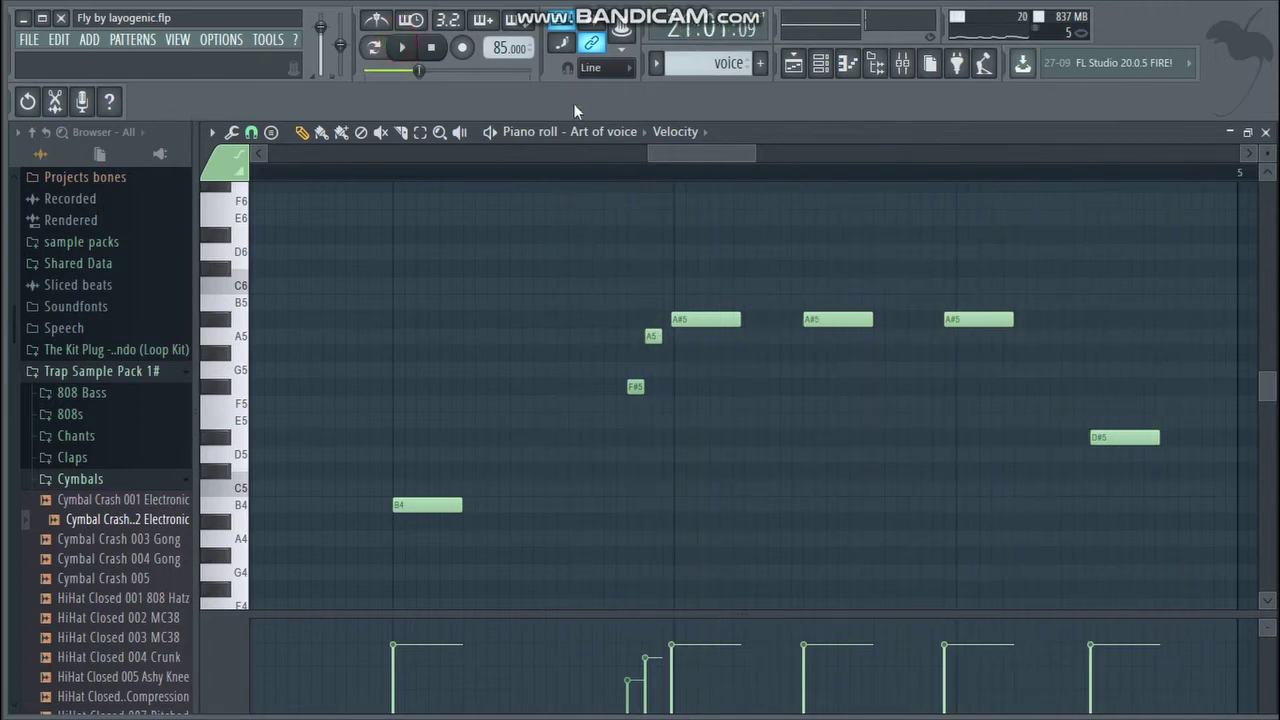
{"action": "left_click", "coordinate": [404, 47]}
{"action": "left_click", "coordinate": [404, 47]}
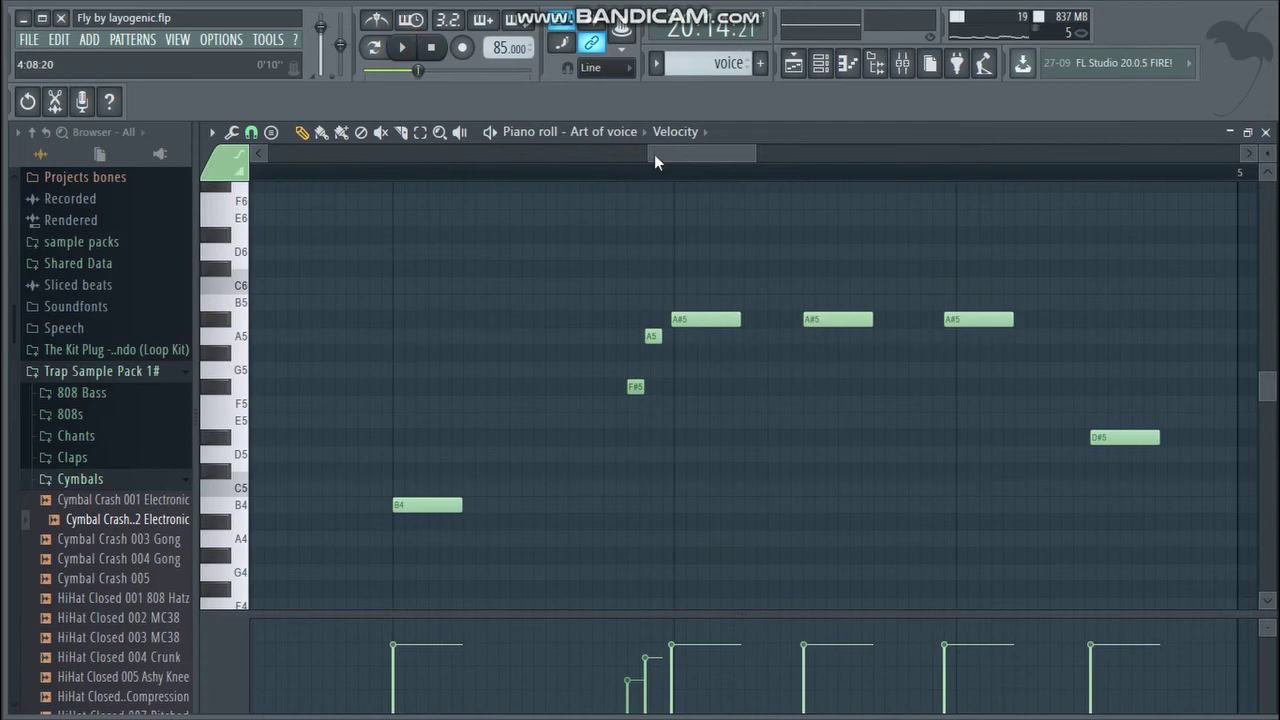
- Close the voice piano roll, open the Art of voice synth, and look through its preset list without changing the preset
{"action": "left_click_drag", "start_coordinate": [650, 153], "coordinate": [268, 152]}
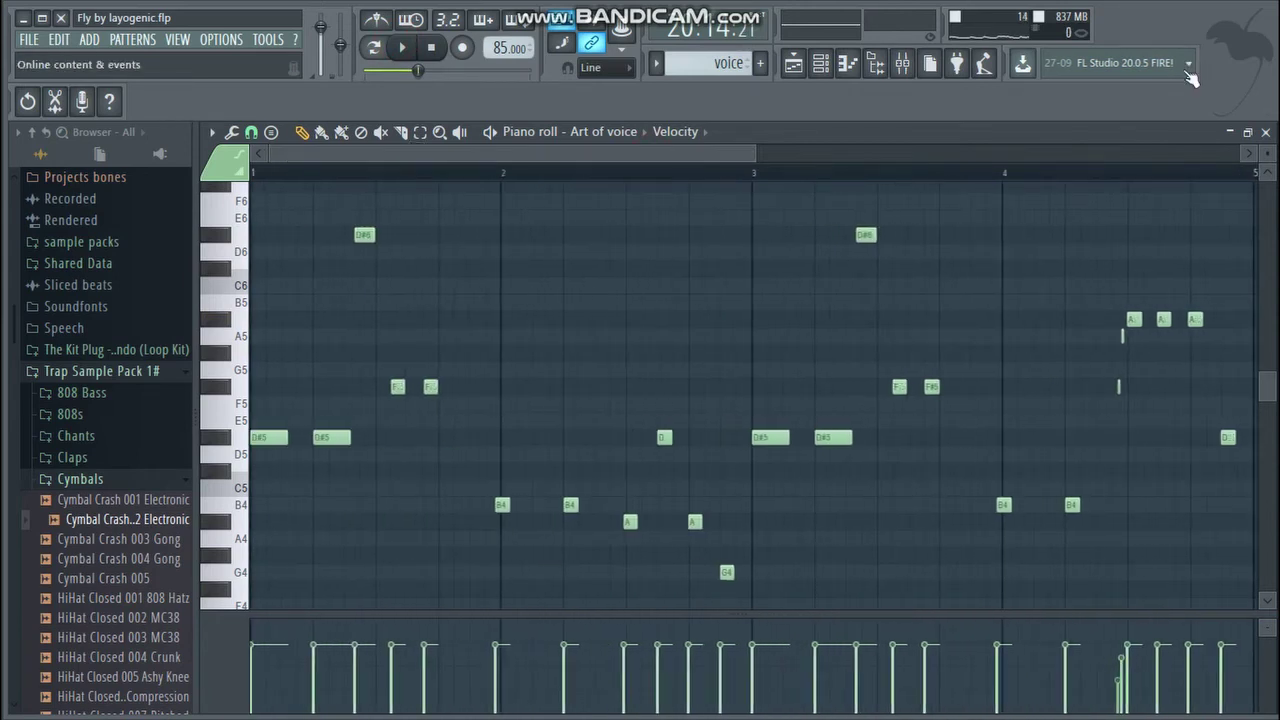
{"action": "left_click", "coordinate": [1265, 132]}
{"action": "left_click", "coordinate": [401, 435]}
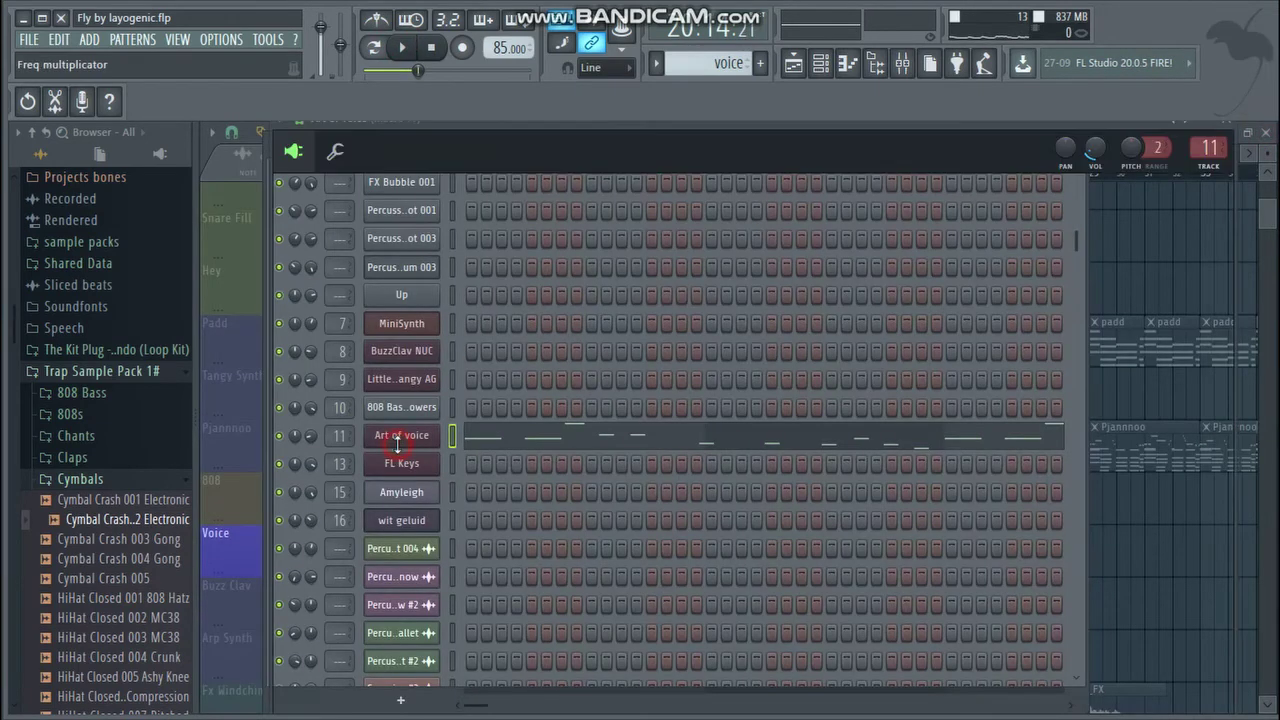
{"action": "left_click", "coordinate": [298, 122]}
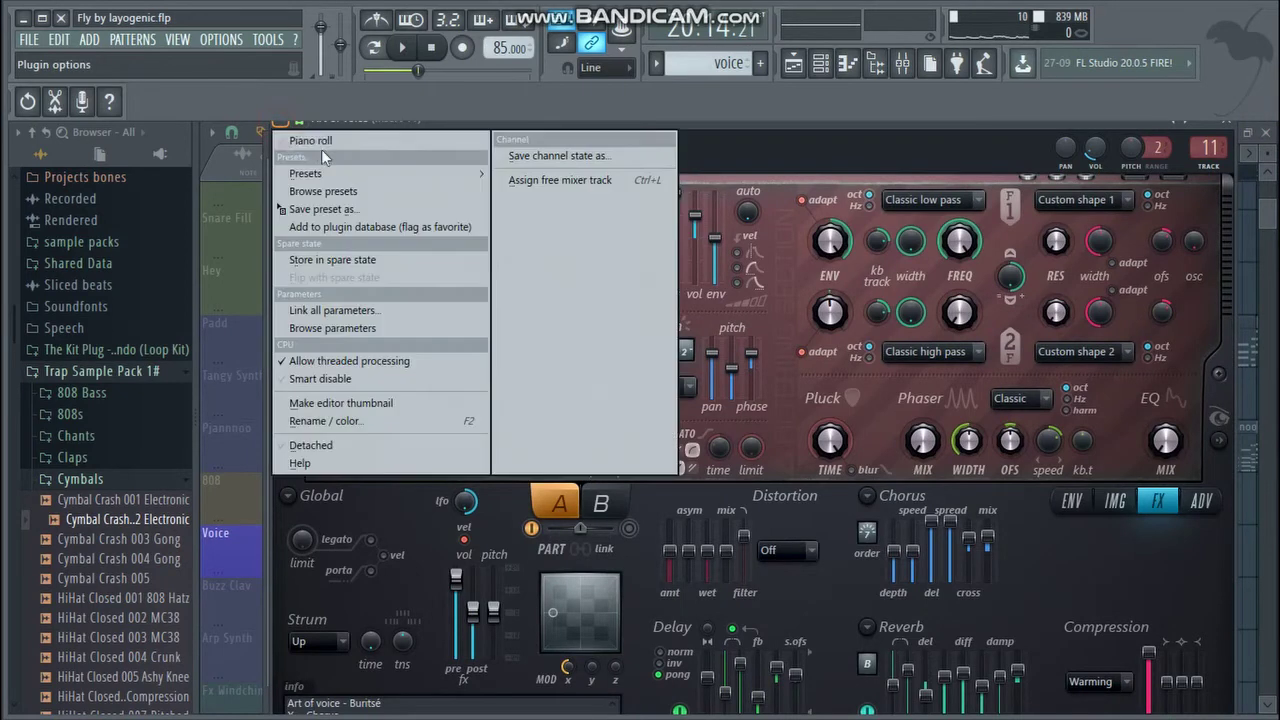
{"action": "mouse_move", "coordinate": [313, 171]}
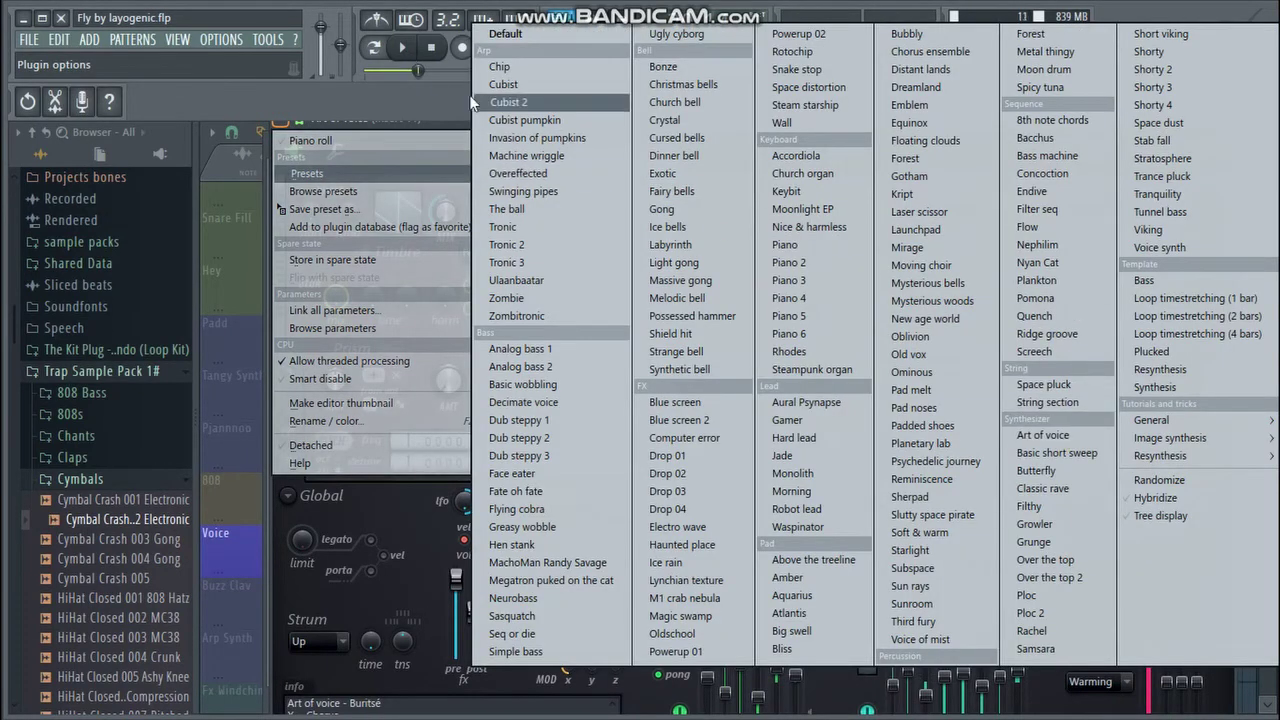
{"action": "left_click", "coordinate": [459, 125]}
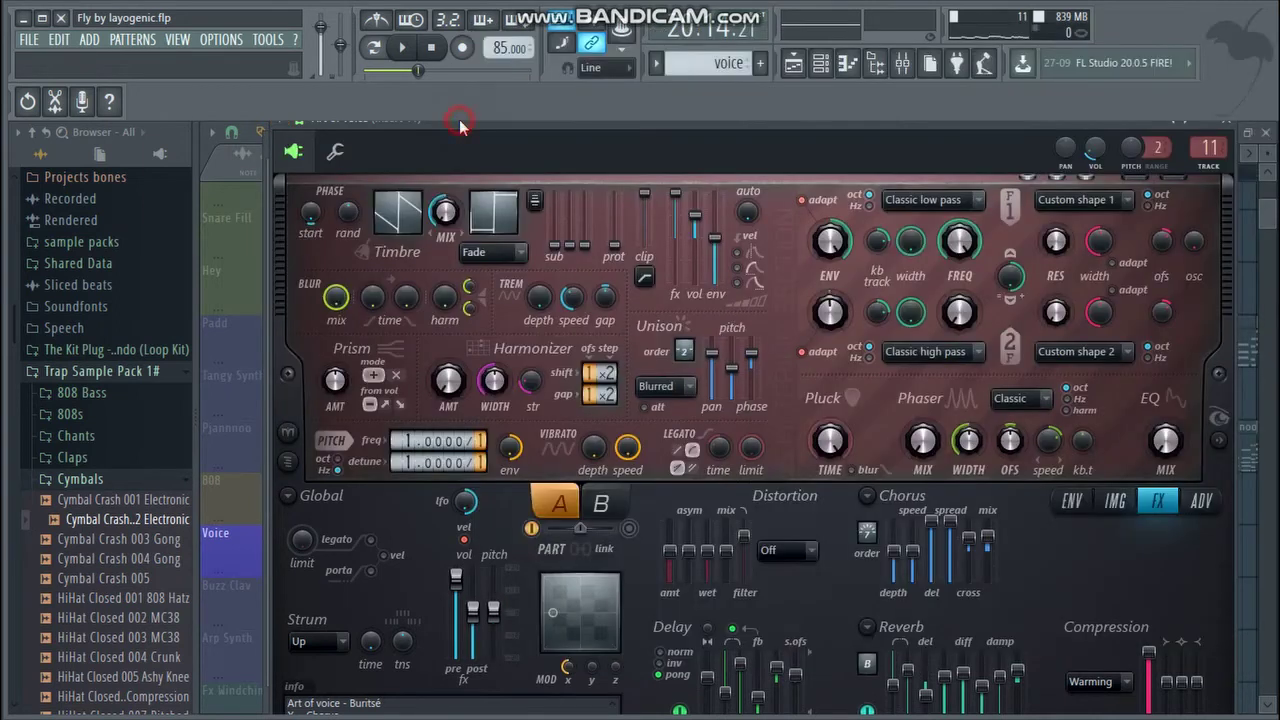
- Close the Art of voice synth and inspect Fruity Love Philter and Fruity parametric EQ 2 on mixer insert 11
{"action": "left_click", "coordinate": [1232, 129]}
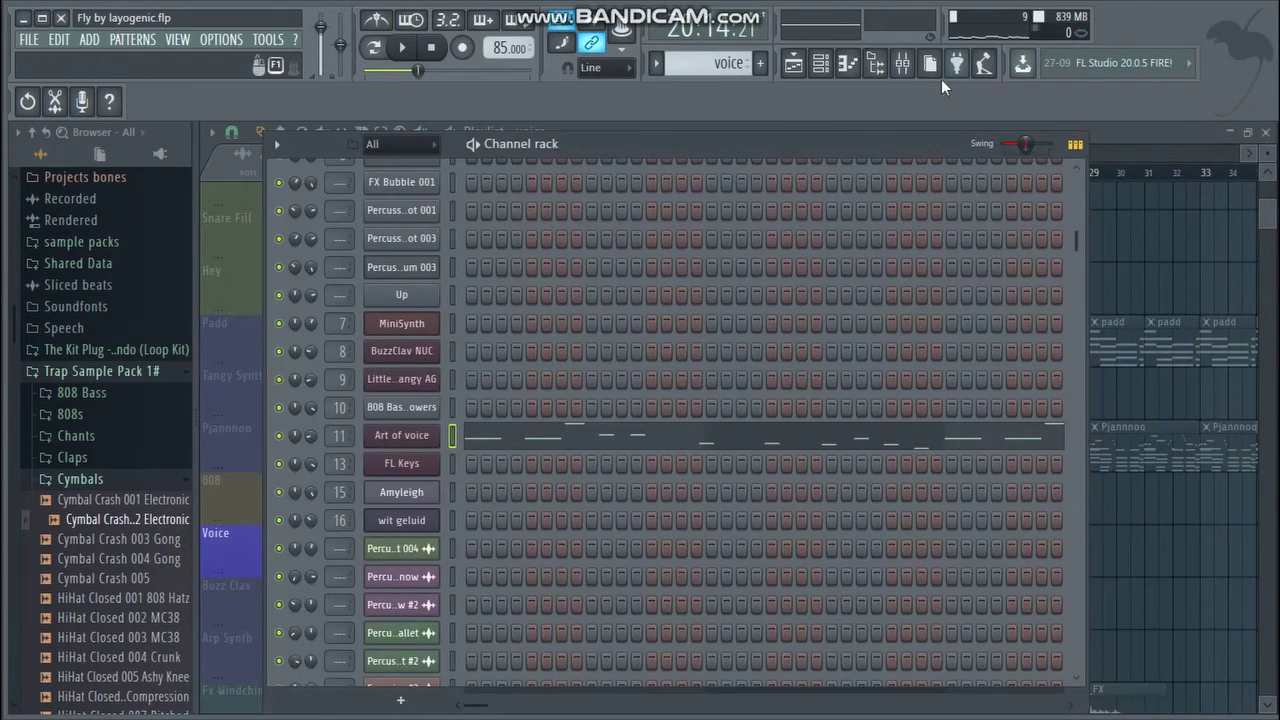
{"action": "left_click", "coordinate": [902, 63]}
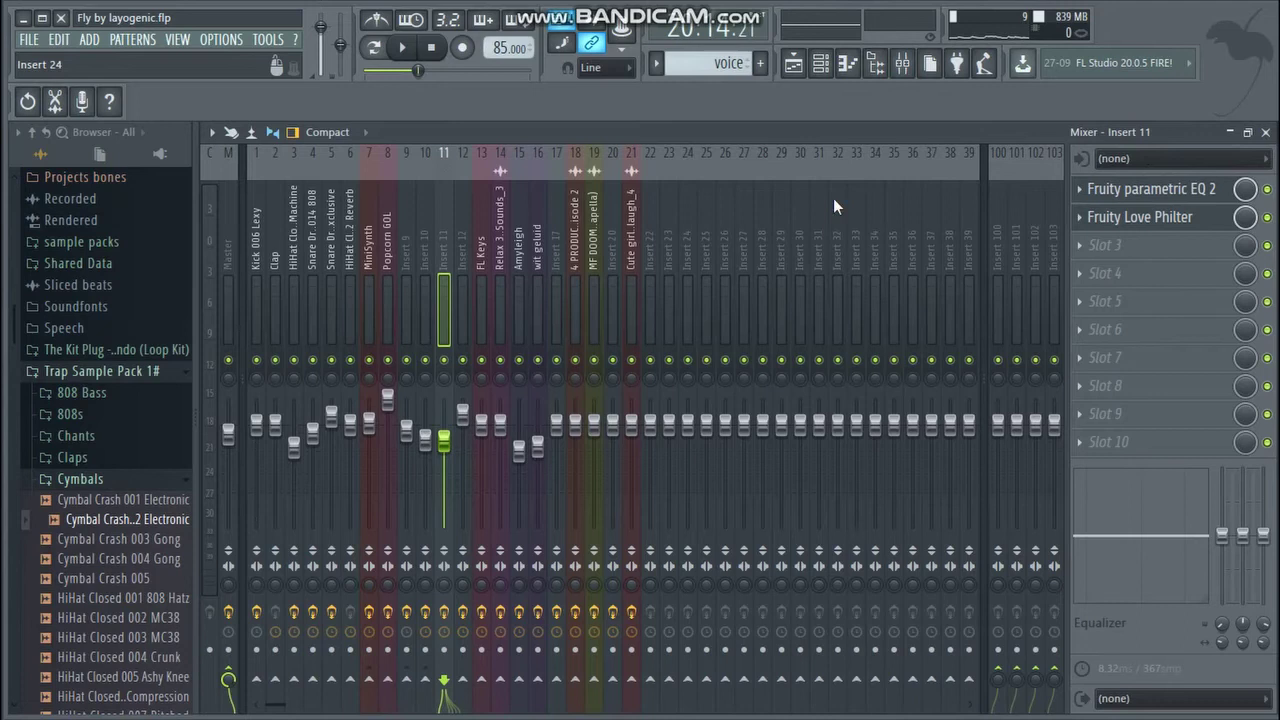
{"action": "left_click", "coordinate": [1150, 219]}
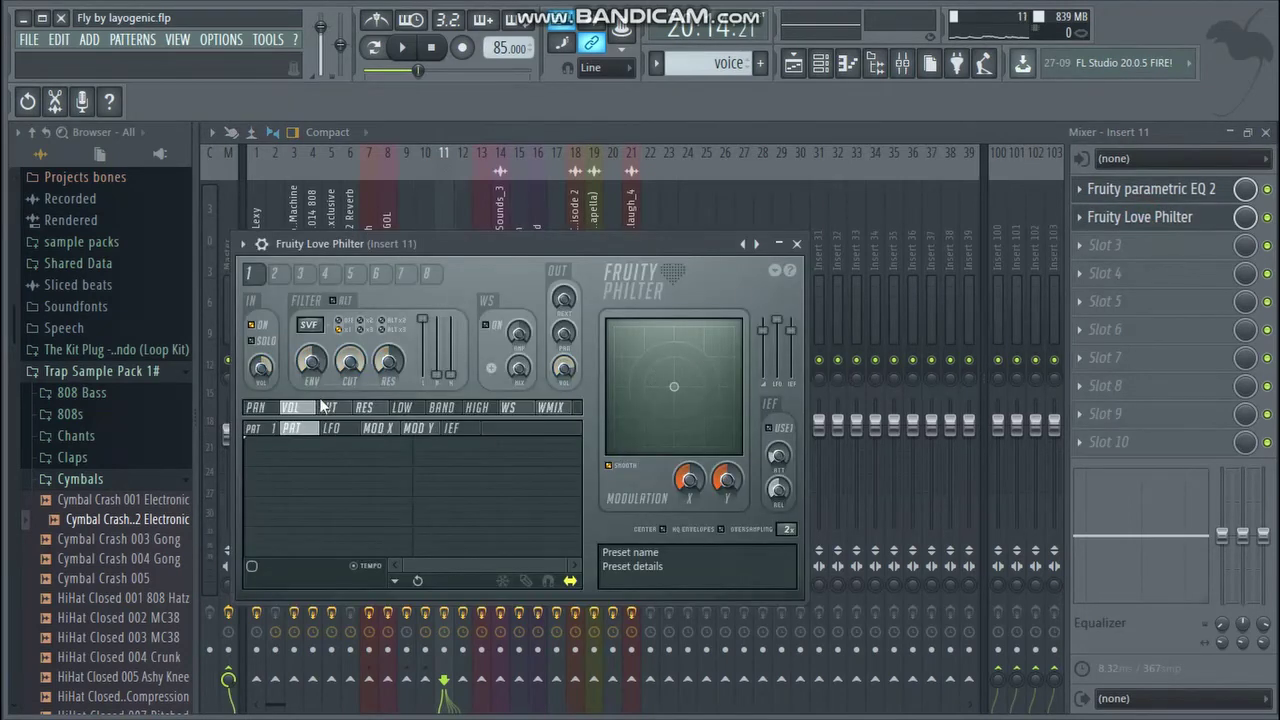
{"action": "left_click_drag", "start_coordinate": [355, 369], "coordinate": [355, 366]}
{"action": "left_click", "coordinate": [1166, 190]}
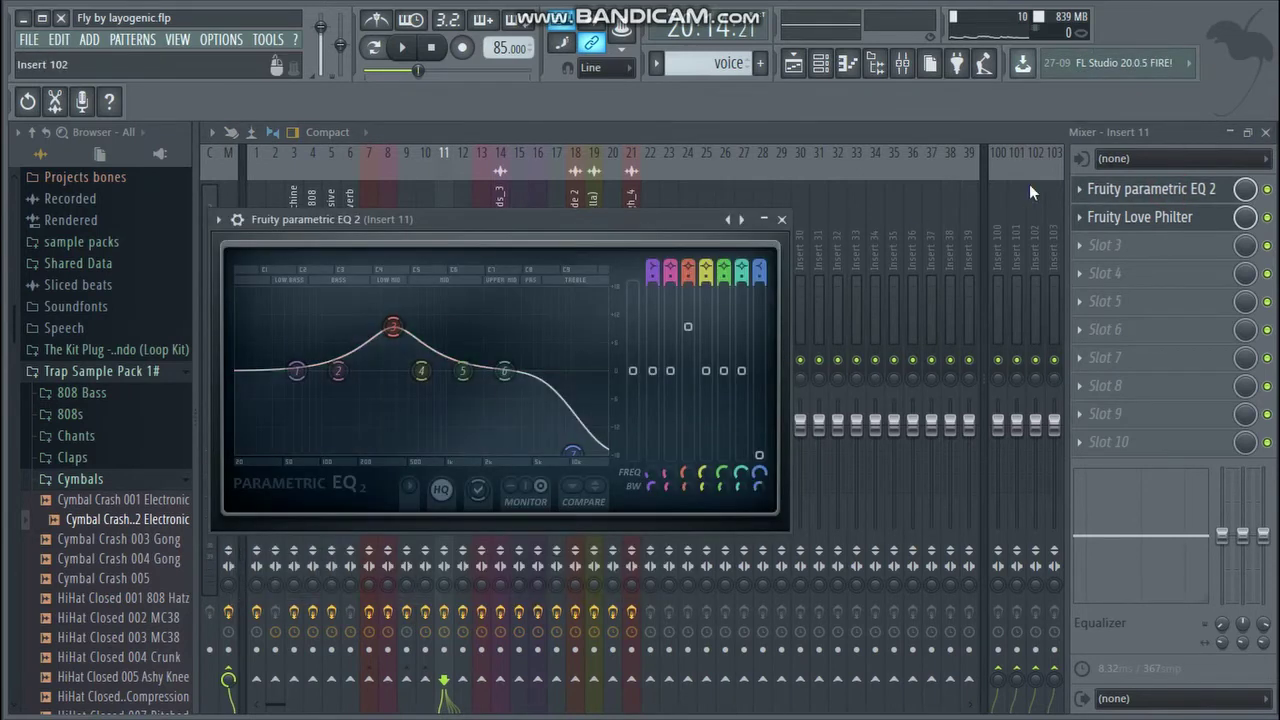
{"action": "left_click", "coordinate": [1269, 130]}
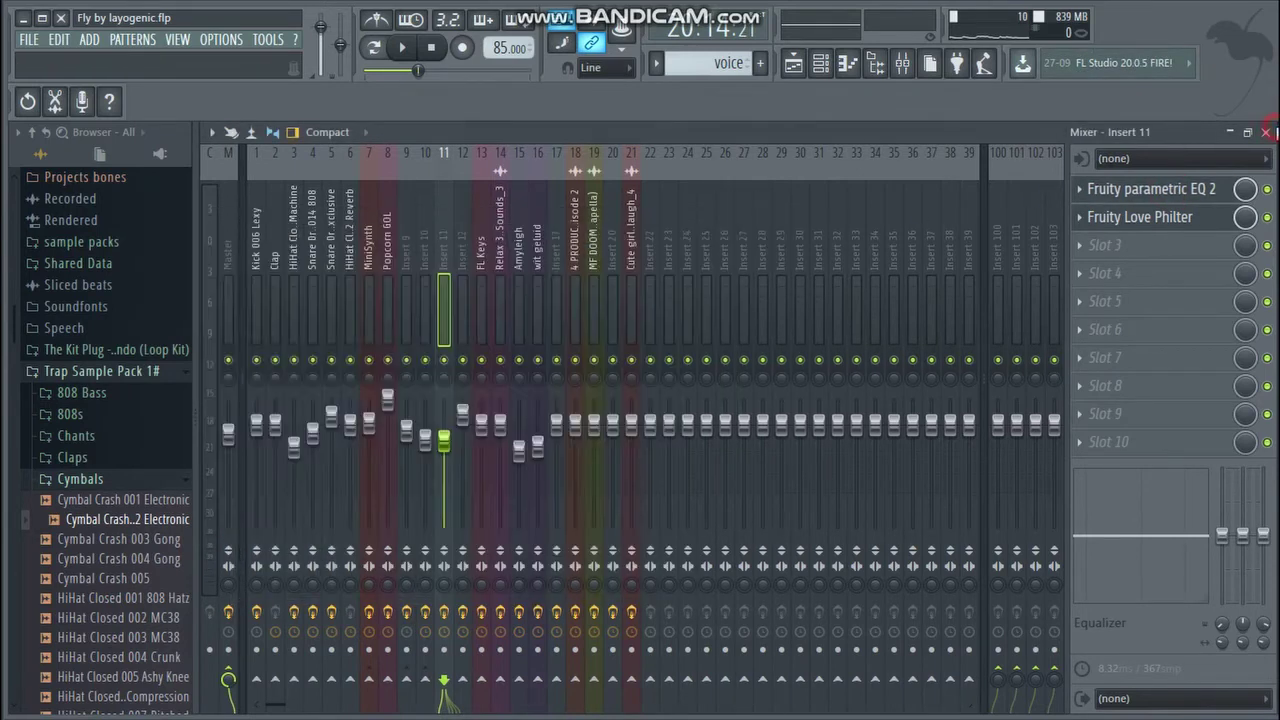
{"action": "left_click", "coordinate": [1268, 132]}
{"action": "left_click", "coordinate": [1143, 131]}
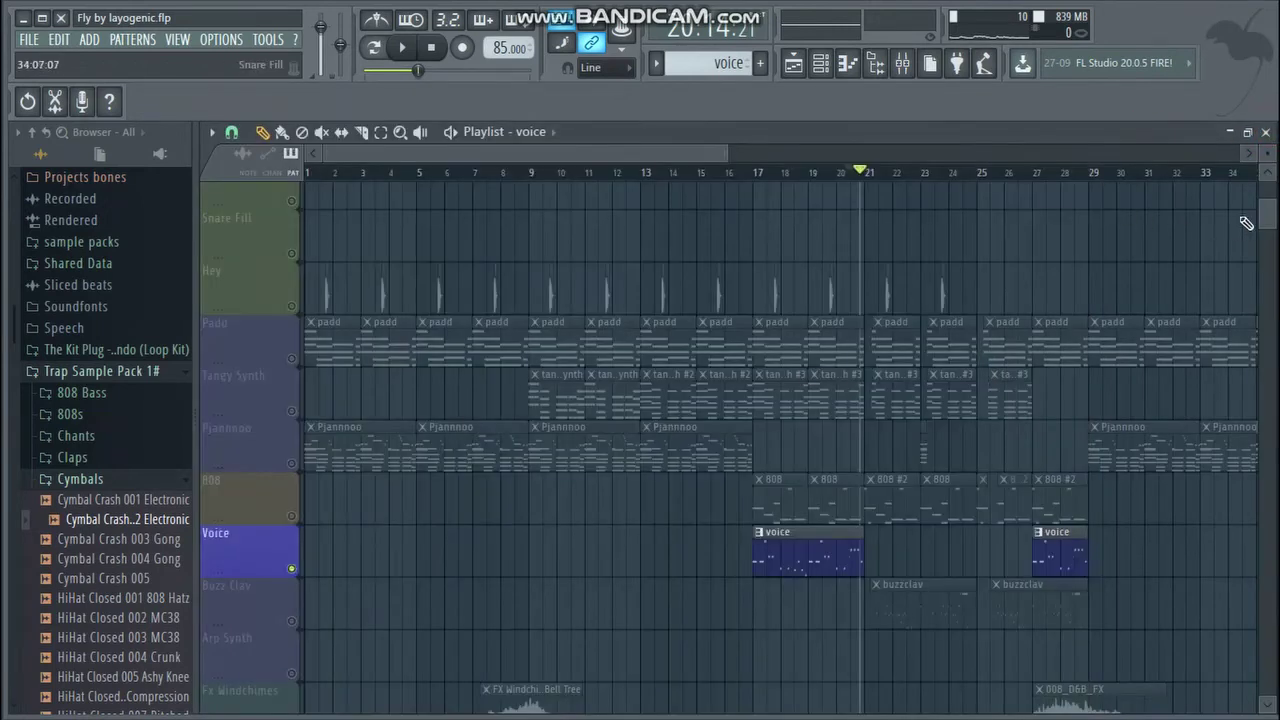
- Unmute all playlist tracks and play the song from just before bar 37 through the gap before Drum Pattern #3
{"action": "mouse_move", "coordinate": [1266, 215]}
{"action": "left_mouse_down"}
{"action": "mouse_move", "coordinate": [1269, 247]}
{"action": "mouse_move", "coordinate": [1271, 216]}
{"action": "left_mouse_up"}
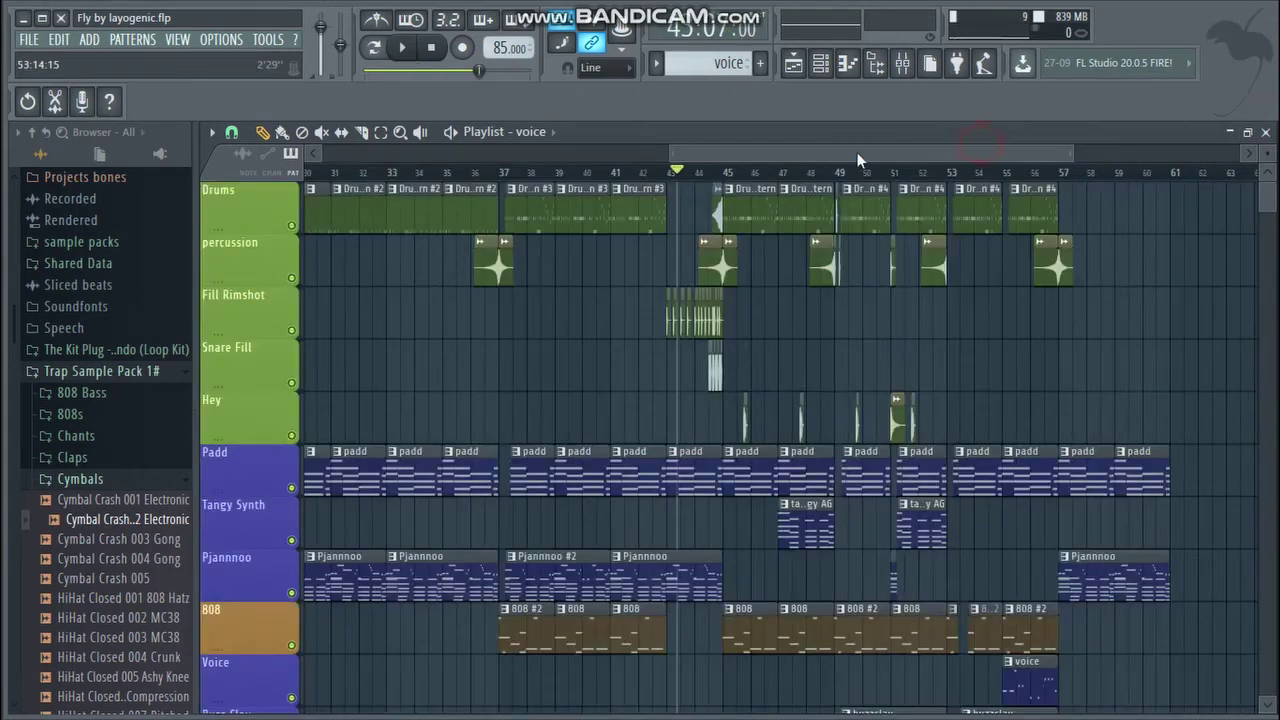
{"action": "left_click_drag", "start_coordinate": [760, 153], "coordinate": [989, 140]}
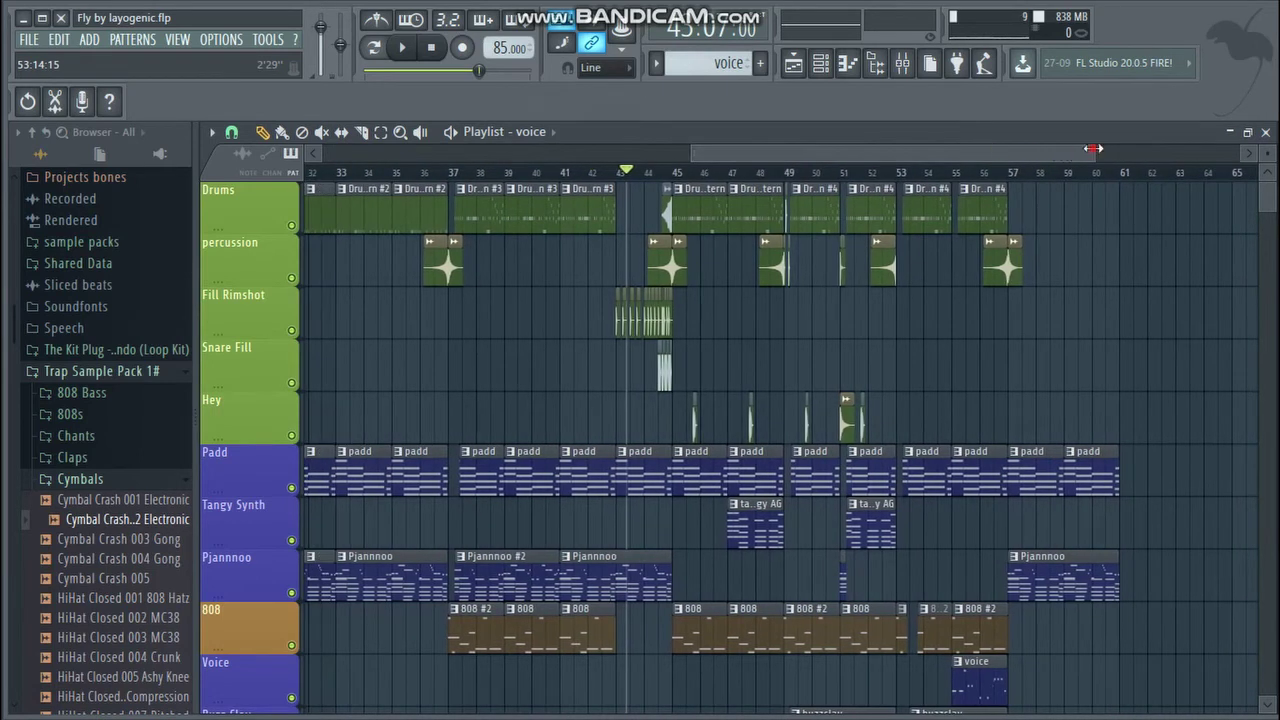
{"action": "left_click_drag", "start_coordinate": [1093, 149], "coordinate": [755, 182]}
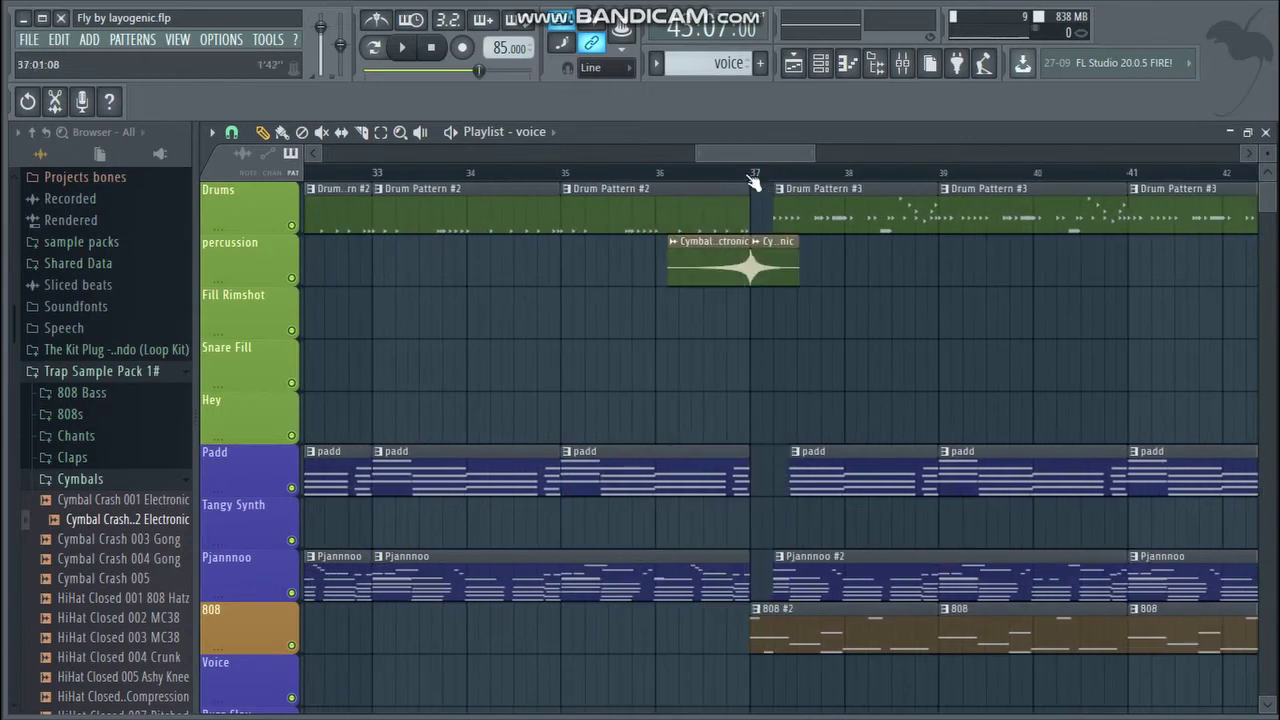
{"action": "left_click", "coordinate": [756, 180]}
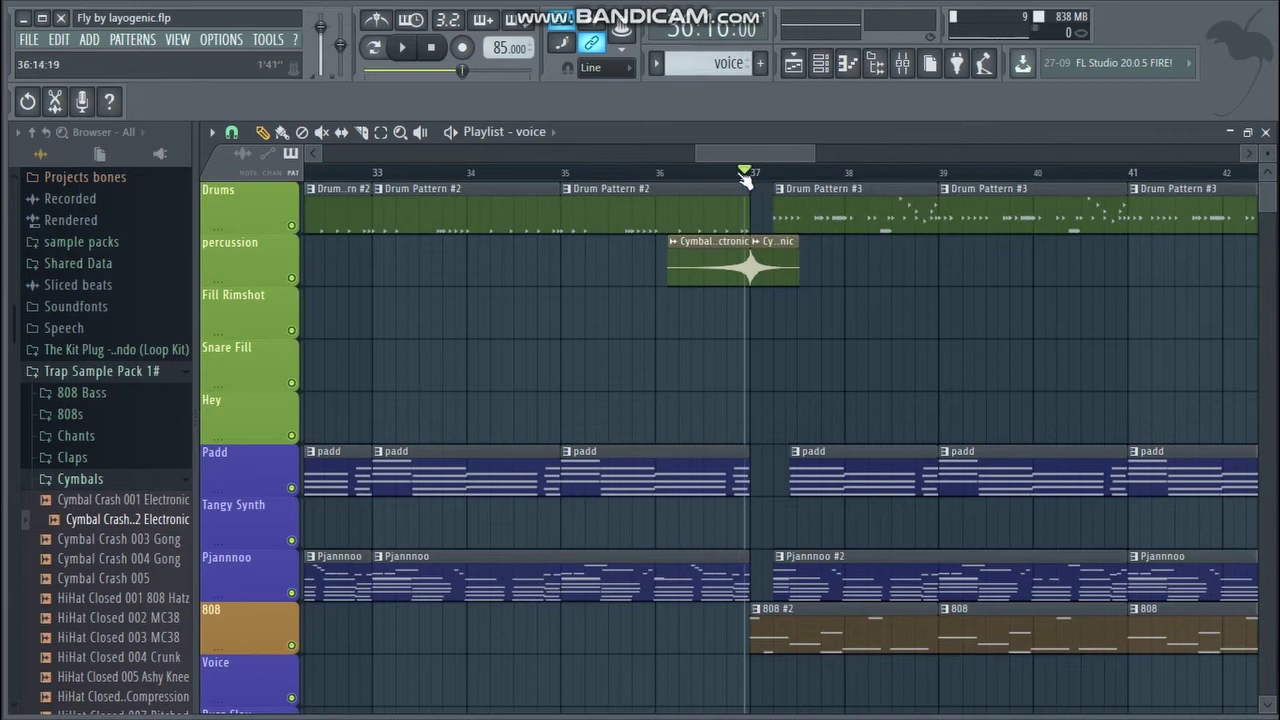
{"action": "left_click", "coordinate": [408, 48]}
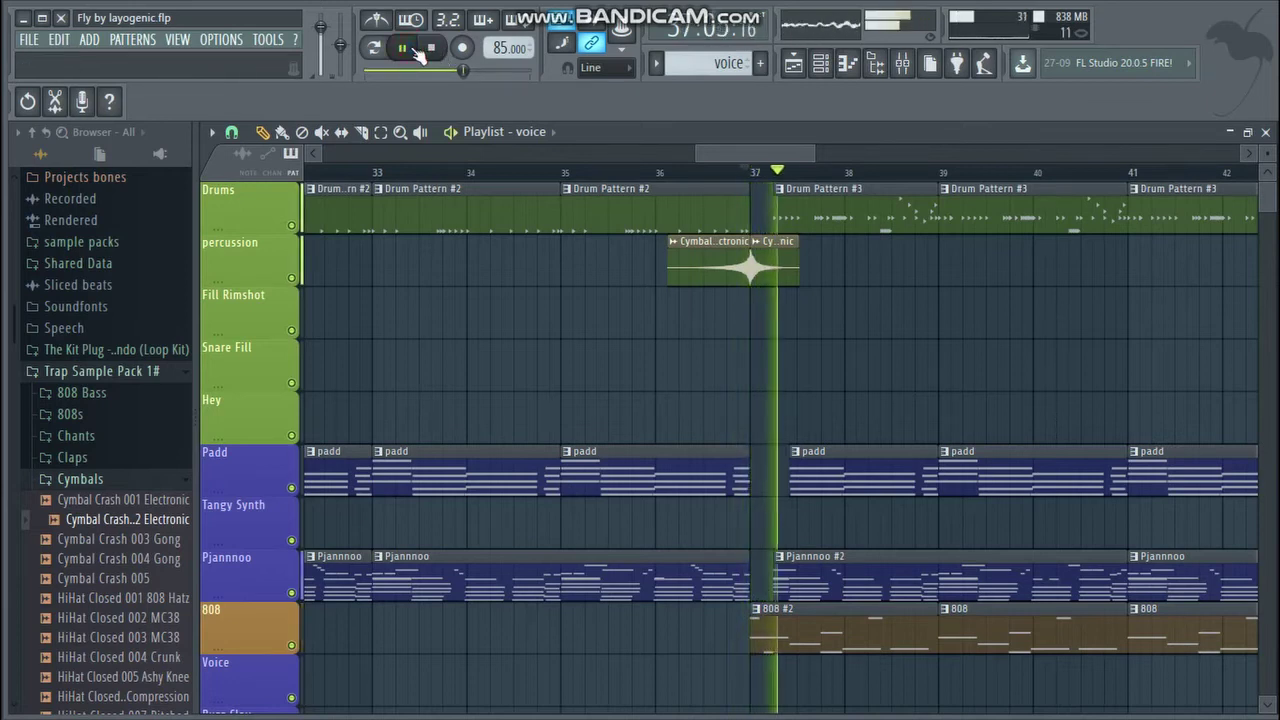
{"action": "left_click", "coordinate": [408, 48]}
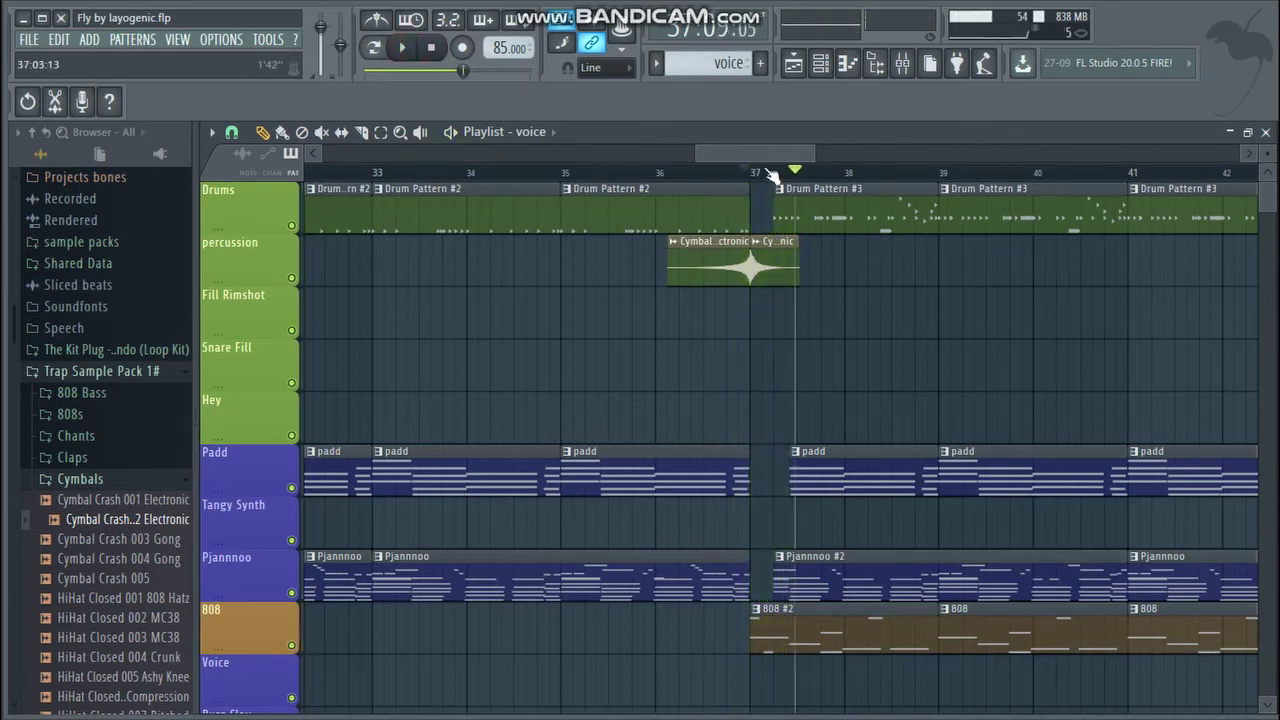
- Play the song from bar 47 through the break at bar 49 and pause playback
{"action": "left_click_drag", "start_coordinate": [757, 151], "coordinate": [751, 151]}
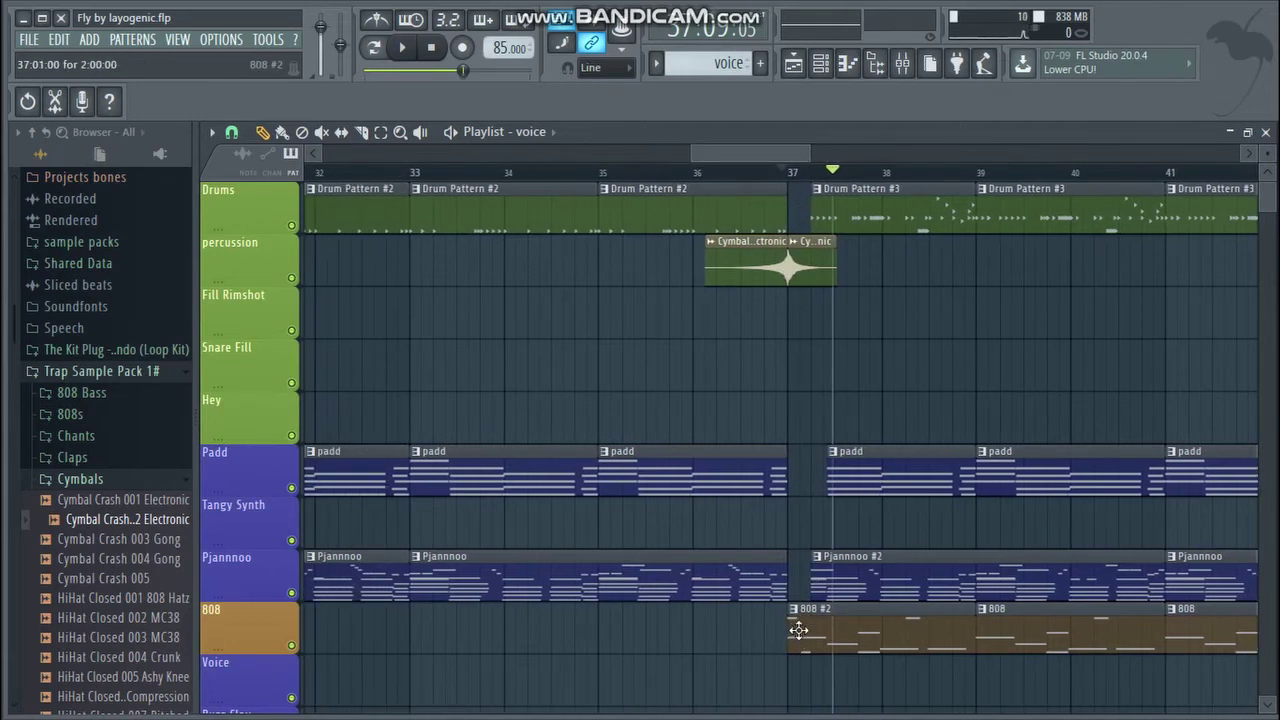
{"action": "left_click_drag", "start_coordinate": [779, 152], "coordinate": [920, 143]}
{"action": "left_click", "coordinate": [774, 172]}
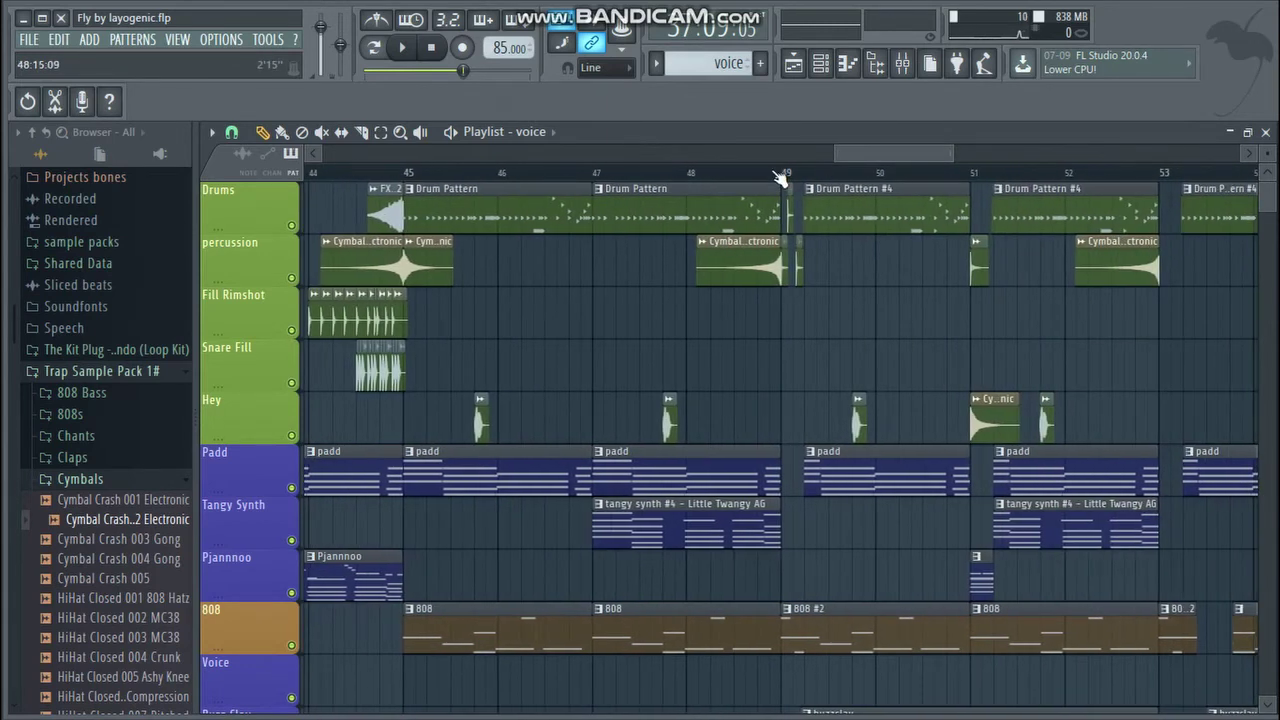
{"action": "left_click", "coordinate": [622, 170]}
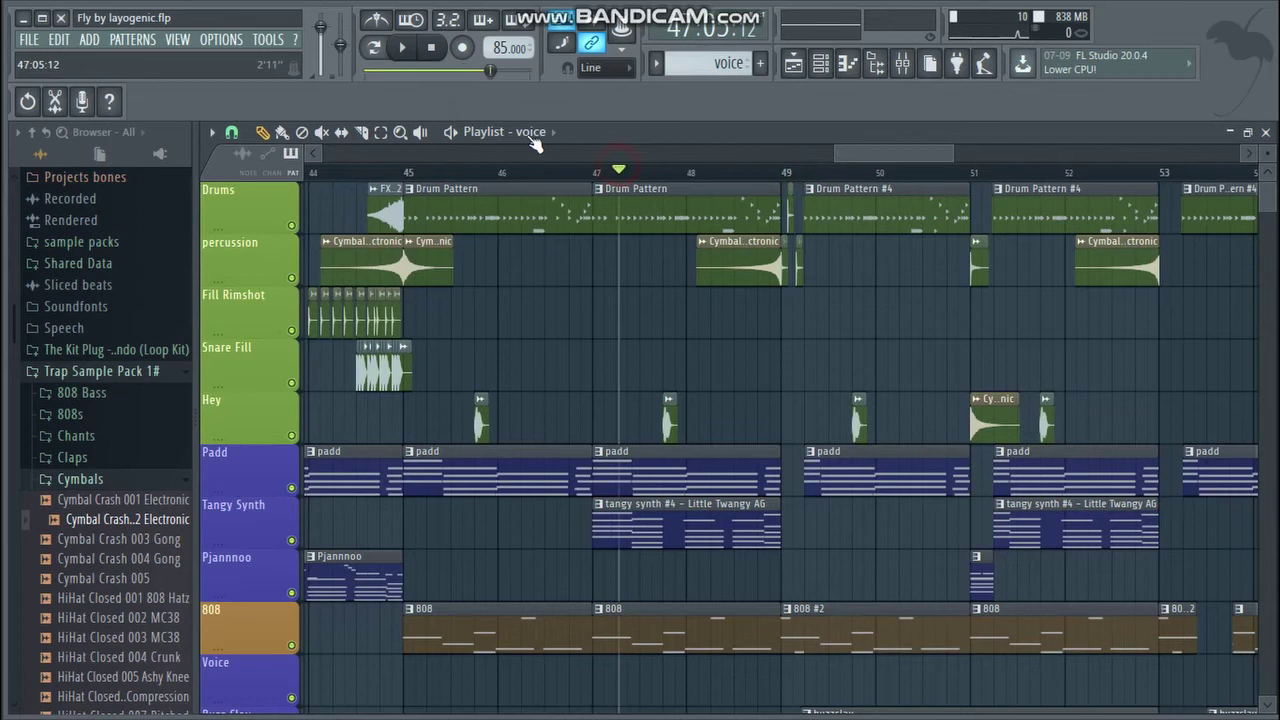
{"action": "left_click", "coordinate": [402, 47]}
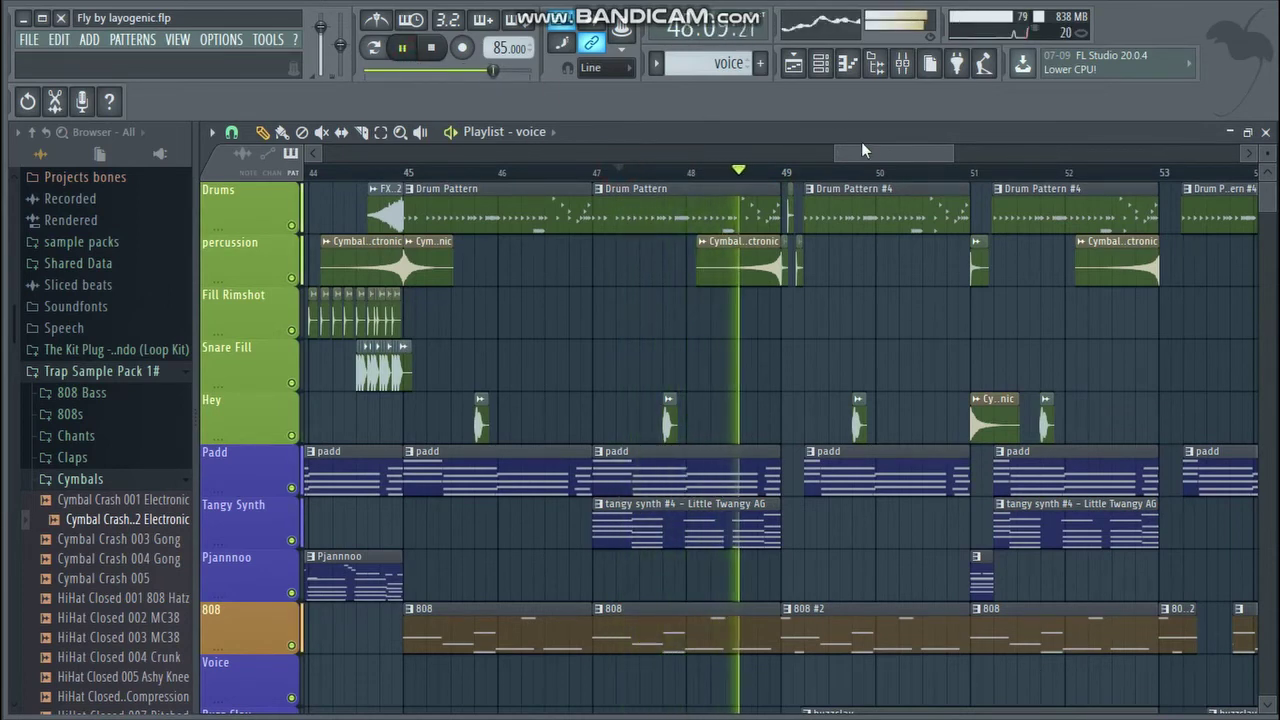
{"action": "scroll", "coordinate": [883, 149], "scroll_direction": "right", "scroll_amount": 2}
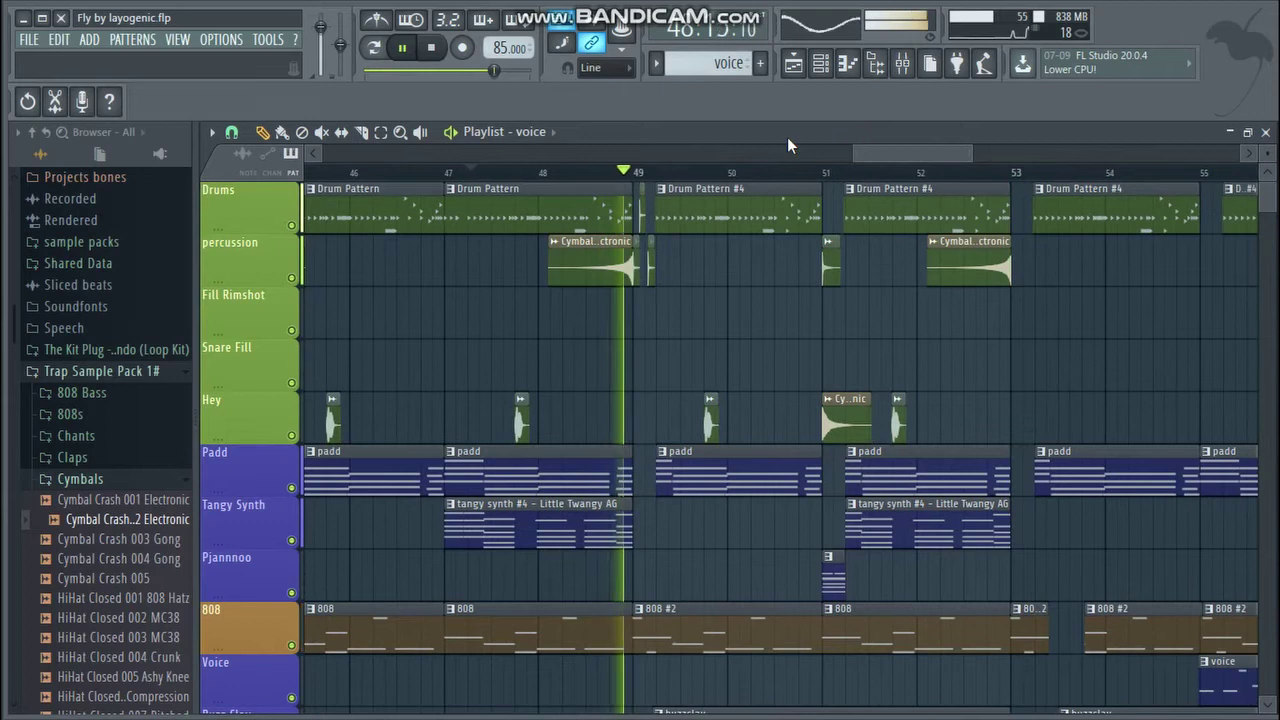
{"action": "left_click", "coordinate": [403, 48]}
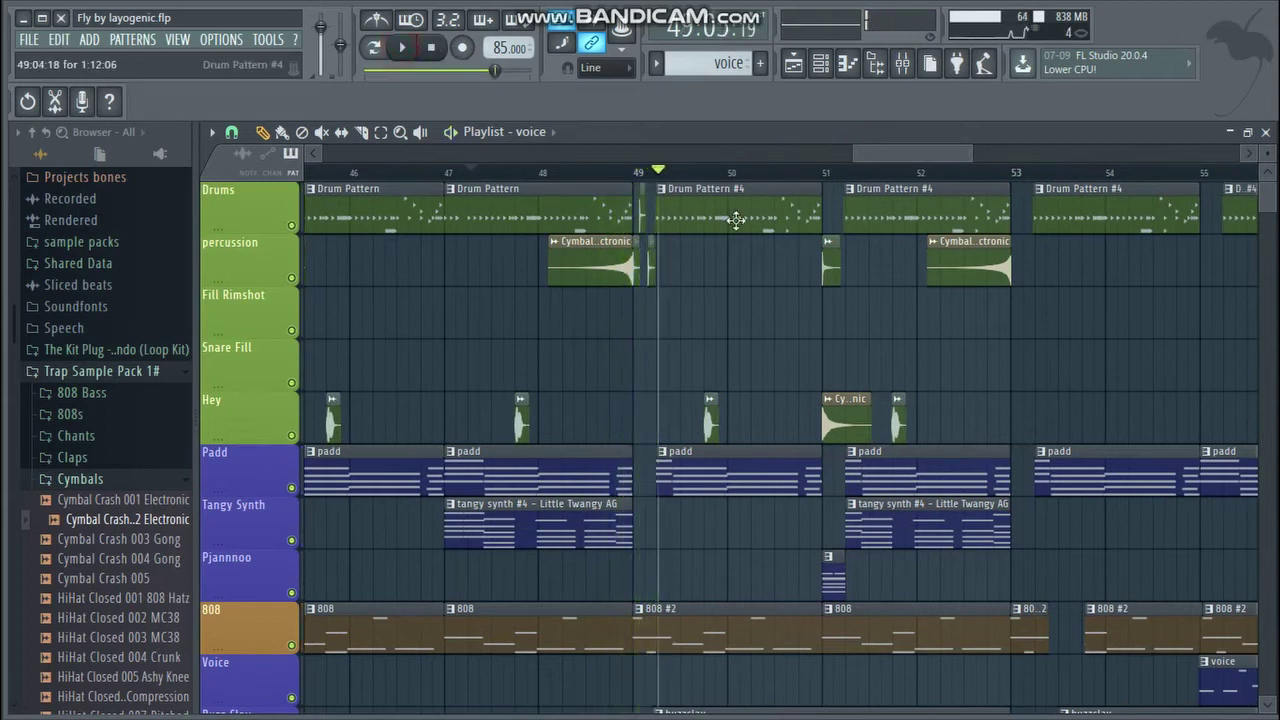
- Compare the Cymbal Crash 002 Electronic sample with Reverse off and on, and play the song from bar 48 into bar 49
{"action": "double_click", "coordinate": [583, 259]}
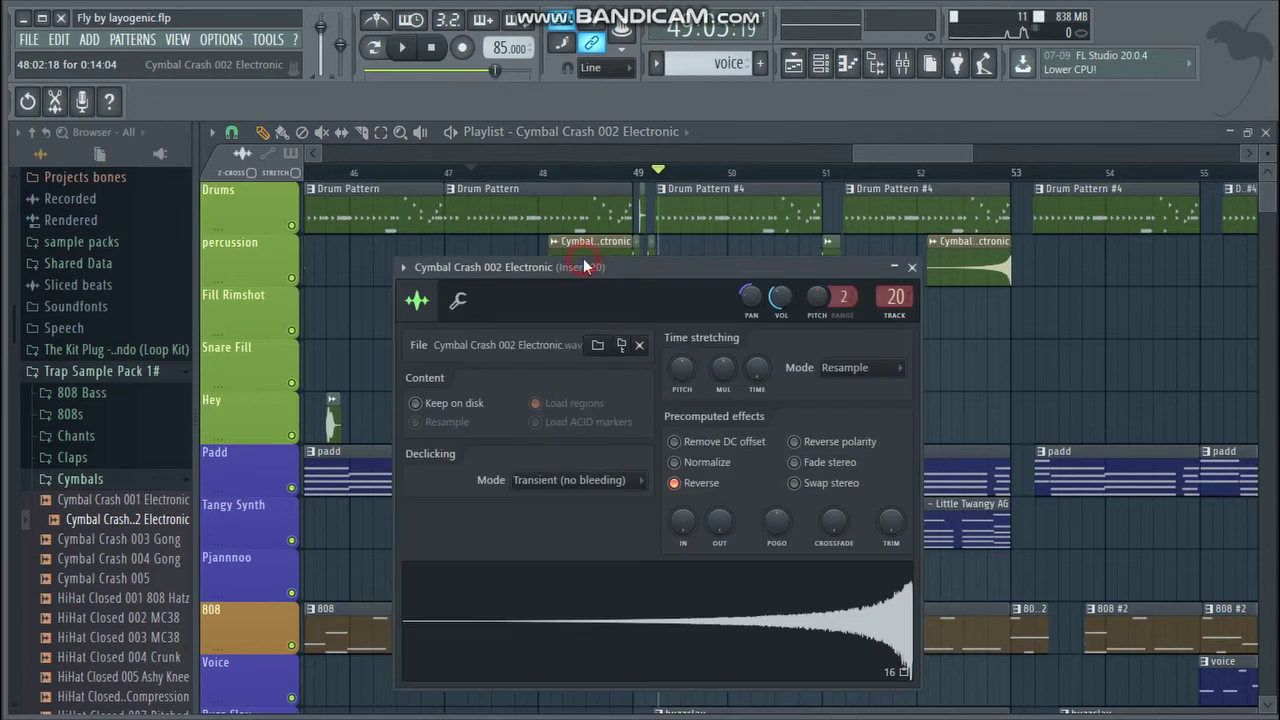
{"action": "left_click", "coordinate": [687, 490]}
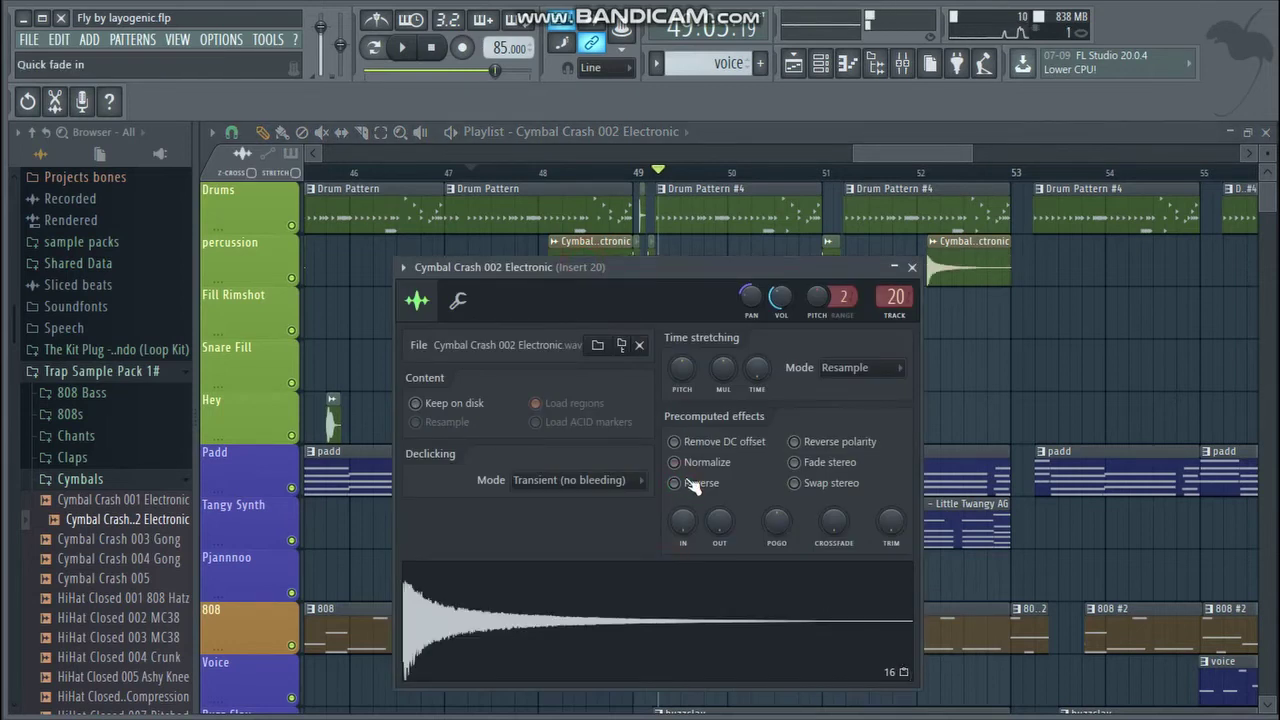
{"action": "left_click", "coordinate": [688, 482]}
{"action": "left_click", "coordinate": [570, 174]}
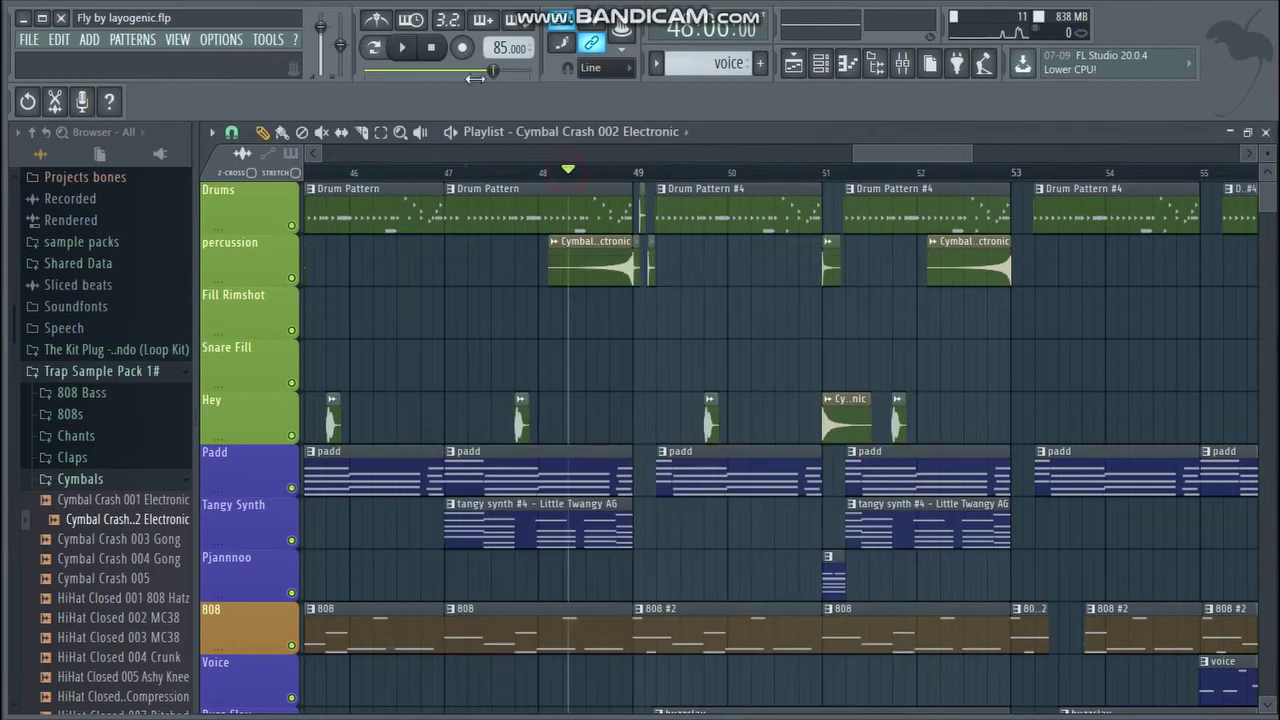
{"action": "left_click", "coordinate": [404, 50]}
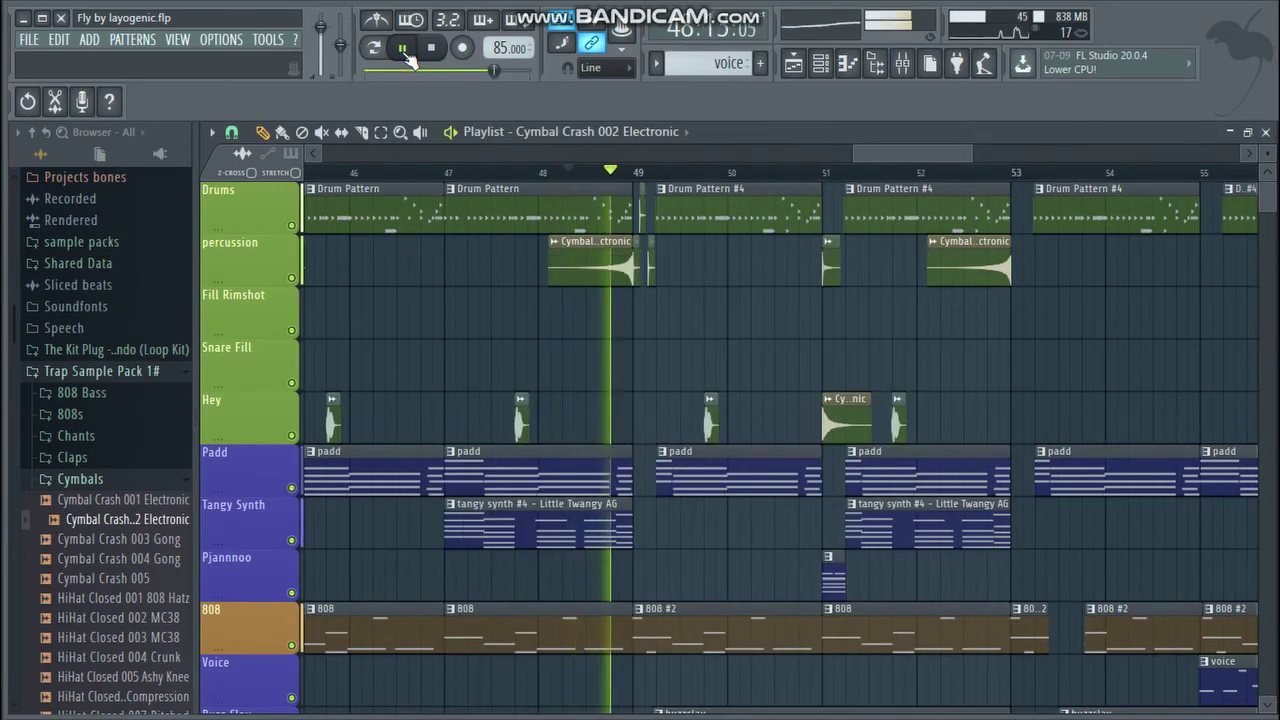
{"action": "left_click", "coordinate": [404, 50]}
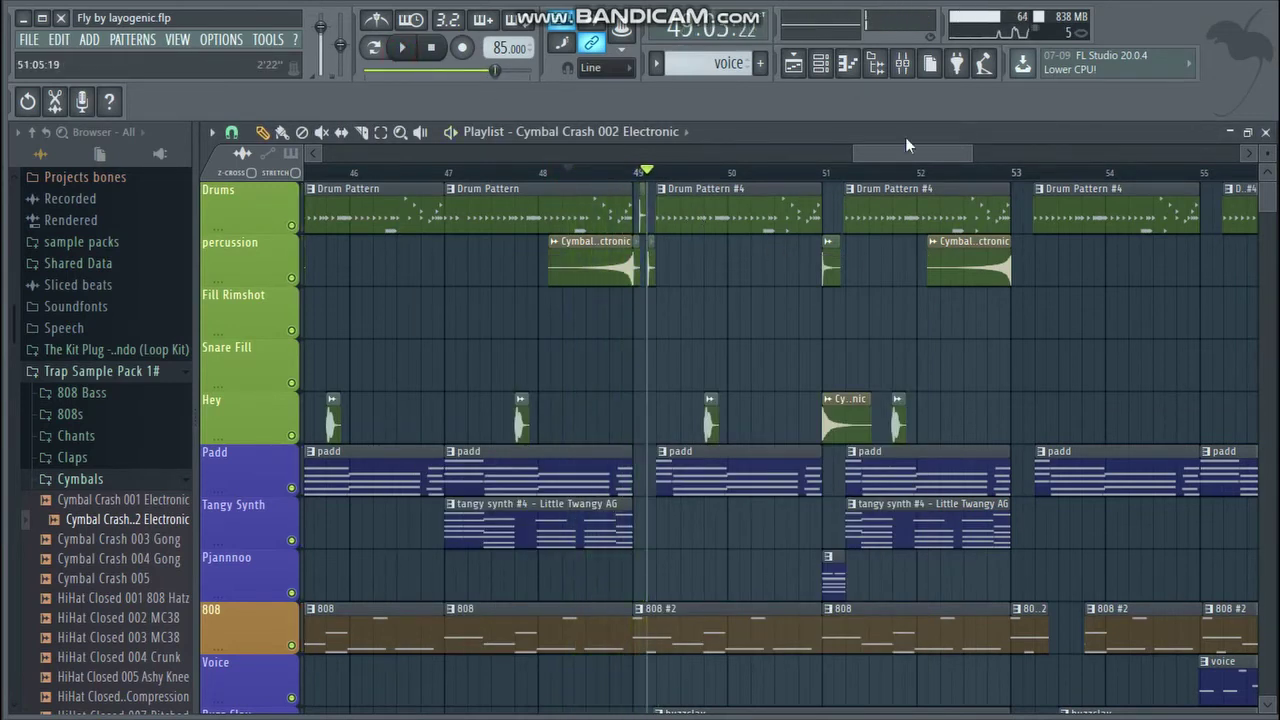
- Audition the Percussion Kalimba 001 Mallet and Percussion Kalimba 001 Mallet #2 samples placed in the gap at bar 49
{"action": "left_click_drag", "start_coordinate": [971, 152], "coordinate": [899, 155]}
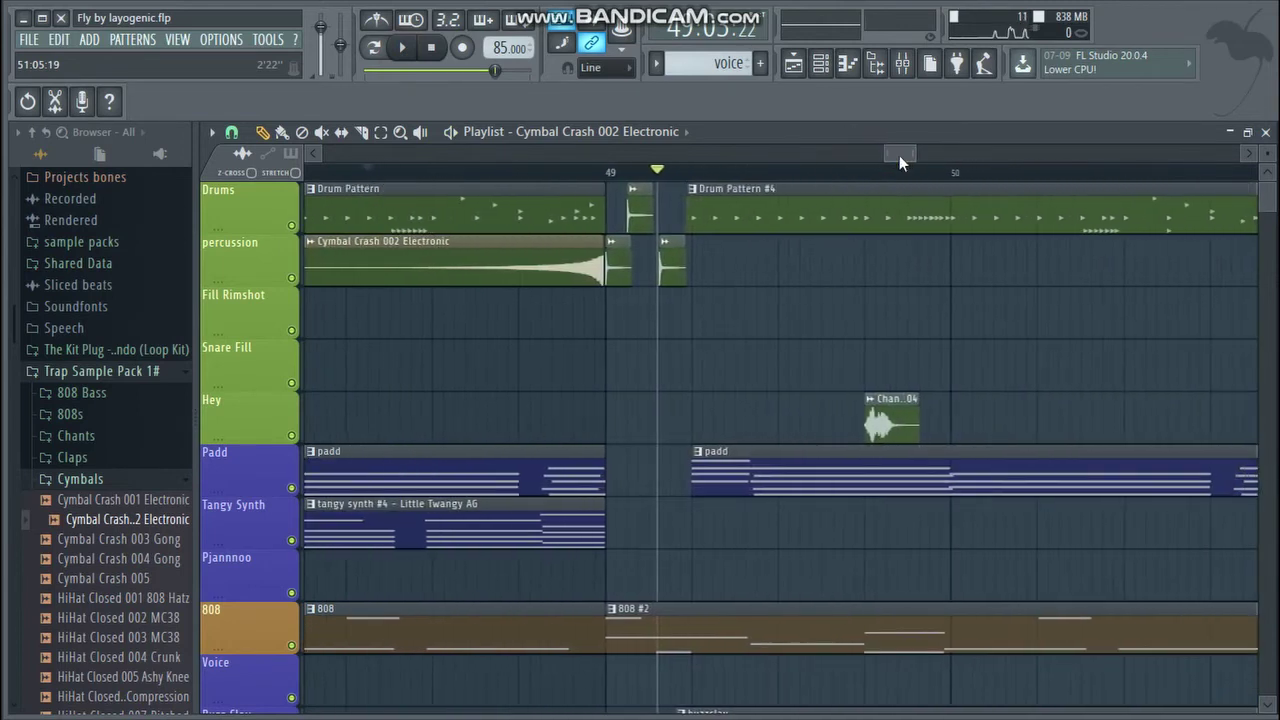
{"action": "double_click", "coordinate": [615, 265]}
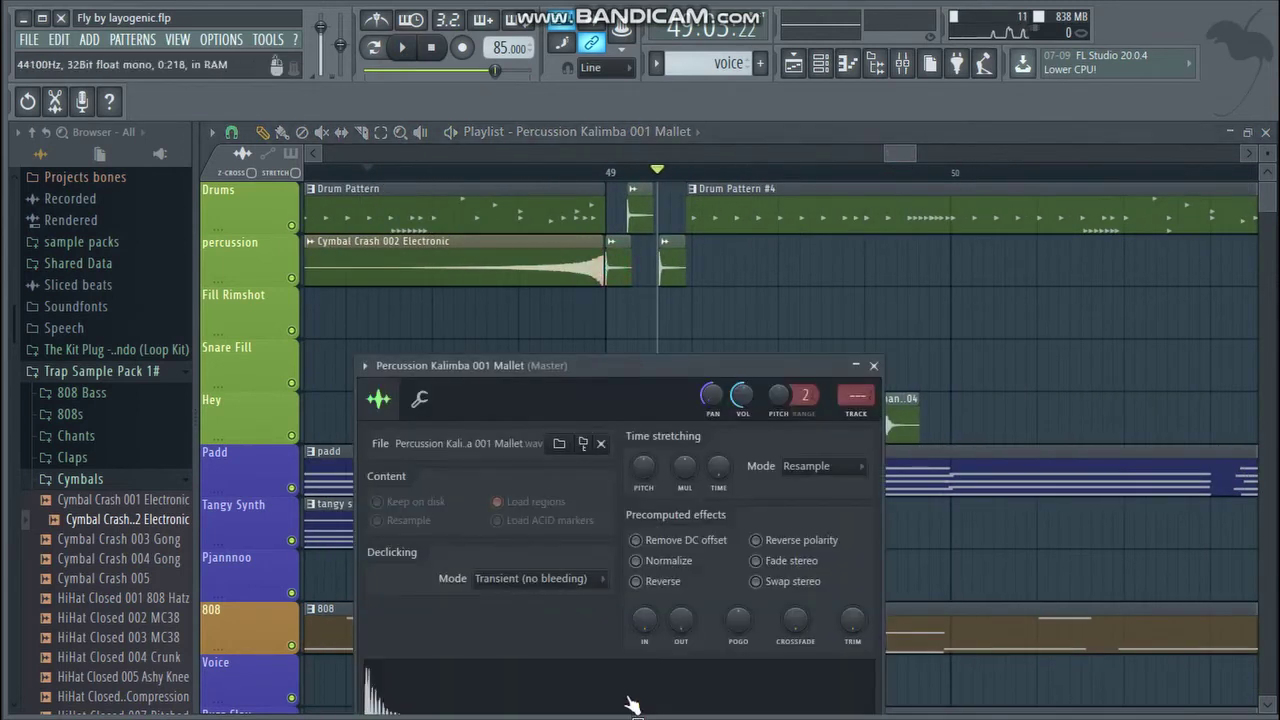
{"action": "left_click", "coordinate": [600, 702]}
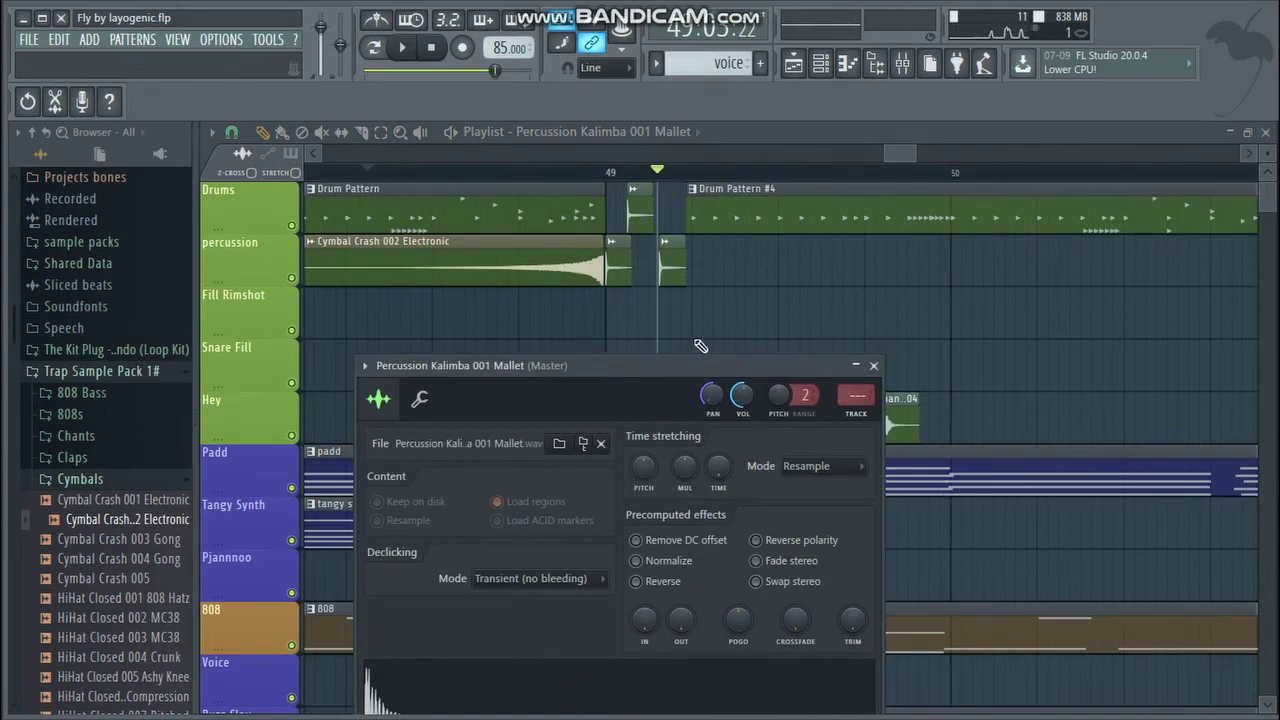
{"action": "left_click_drag", "start_coordinate": [688, 364], "coordinate": [715, 277]}
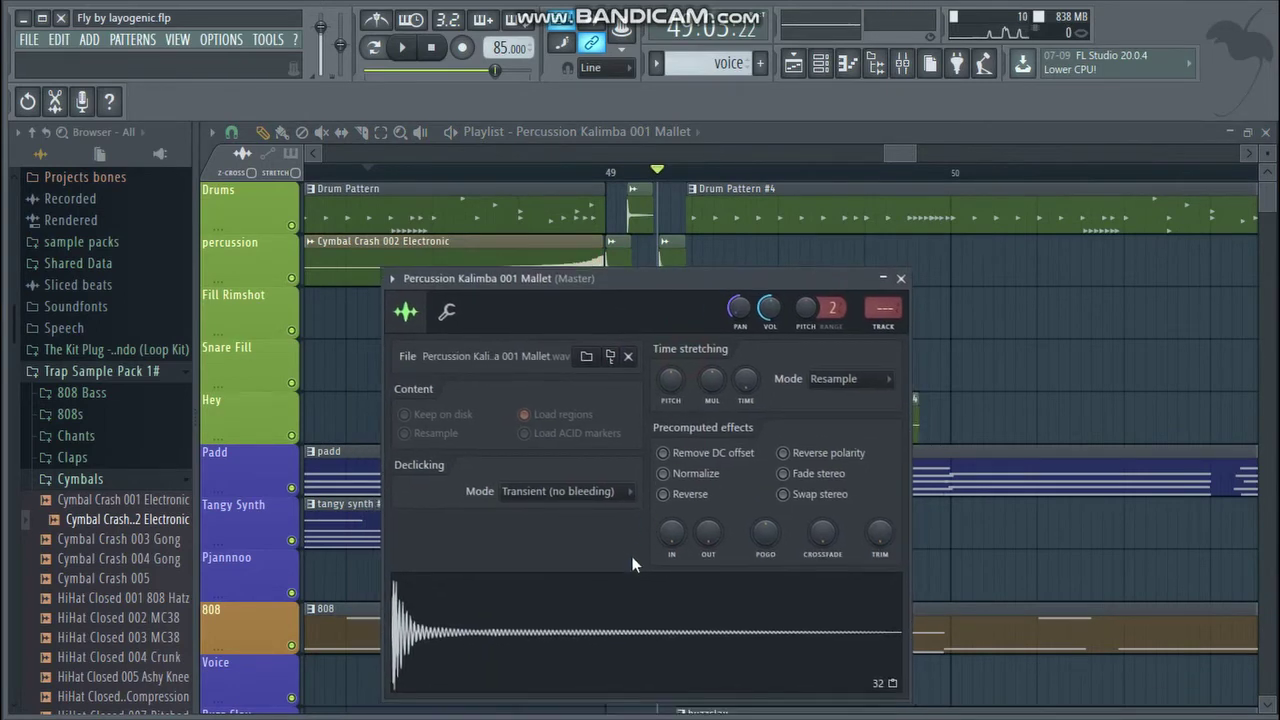
{"action": "left_click", "coordinate": [628, 588]}
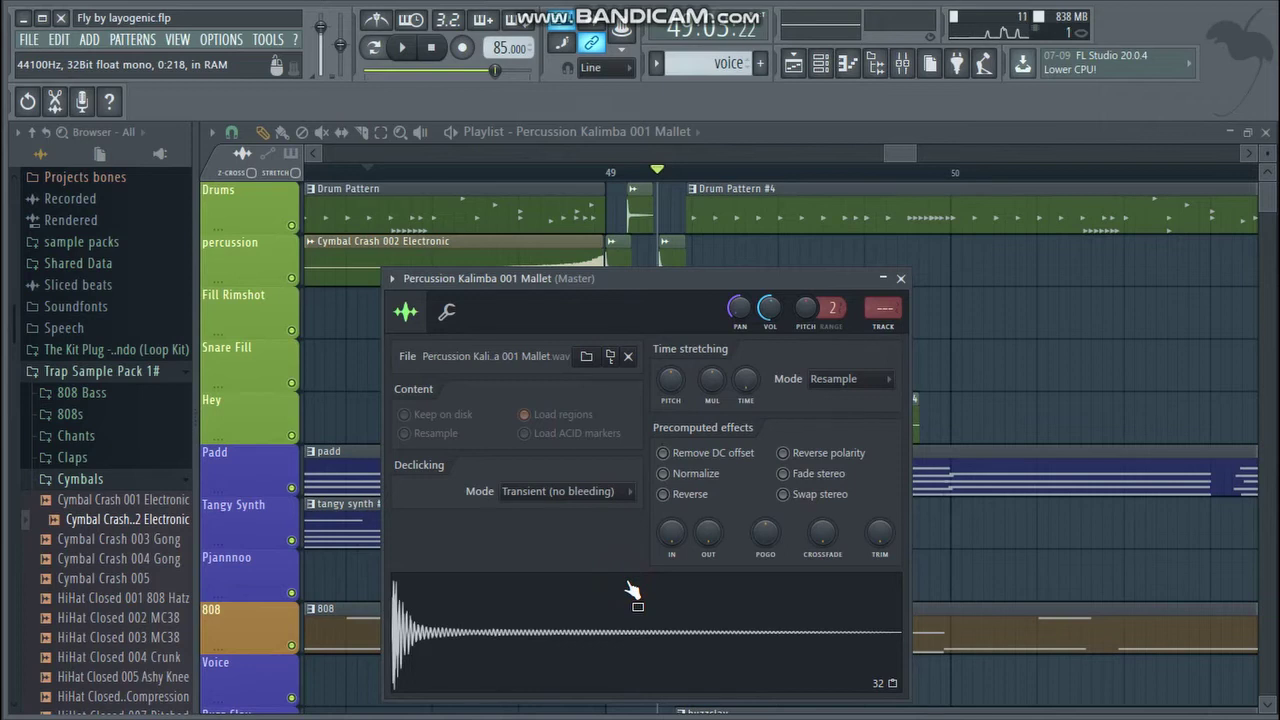
{"action": "double_click", "coordinate": [666, 249]}
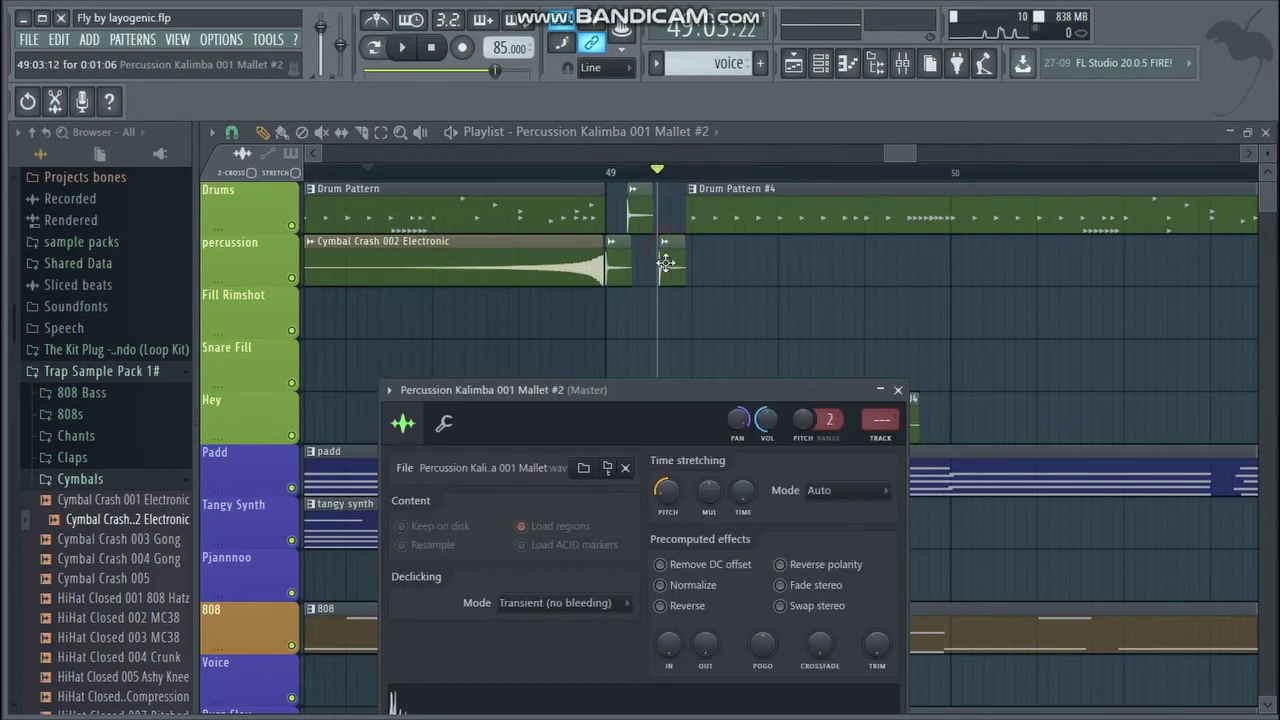
{"action": "left_click", "coordinate": [638, 694]}
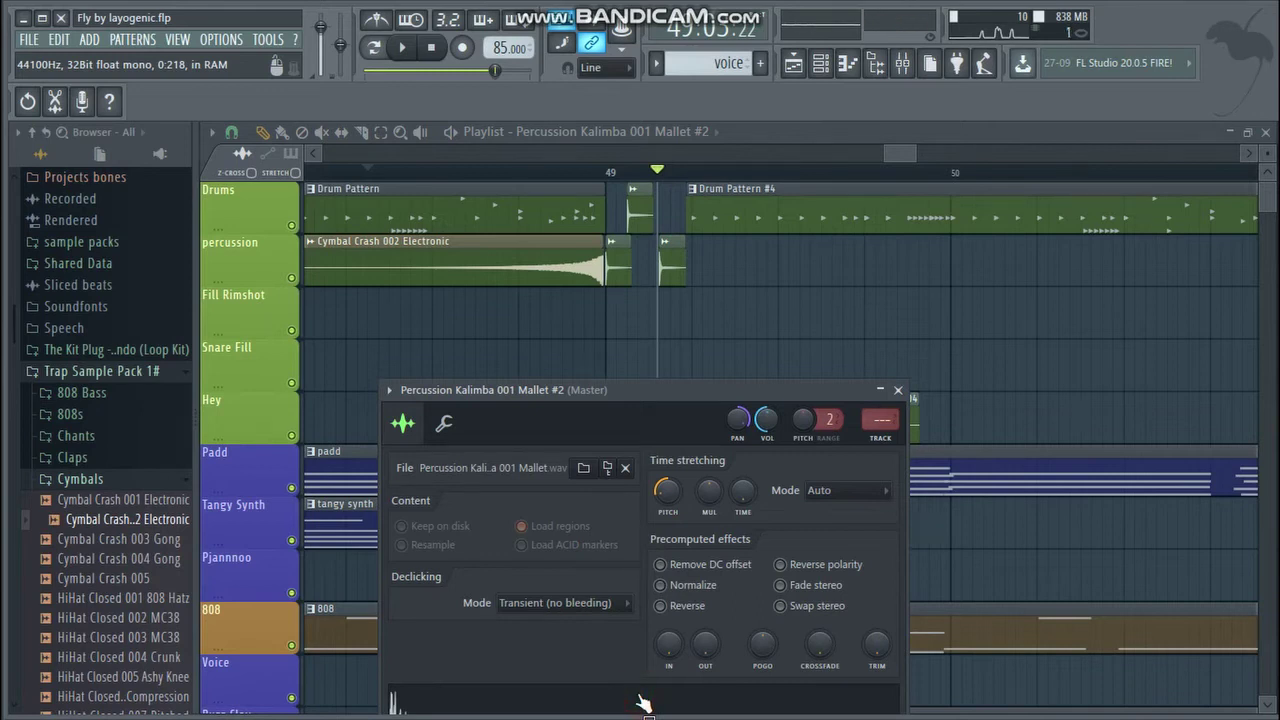
- Play the percussion hits in the gap from bar 49 and pause where Drum Pattern #4 begins
{"action": "left_click", "coordinate": [607, 176]}
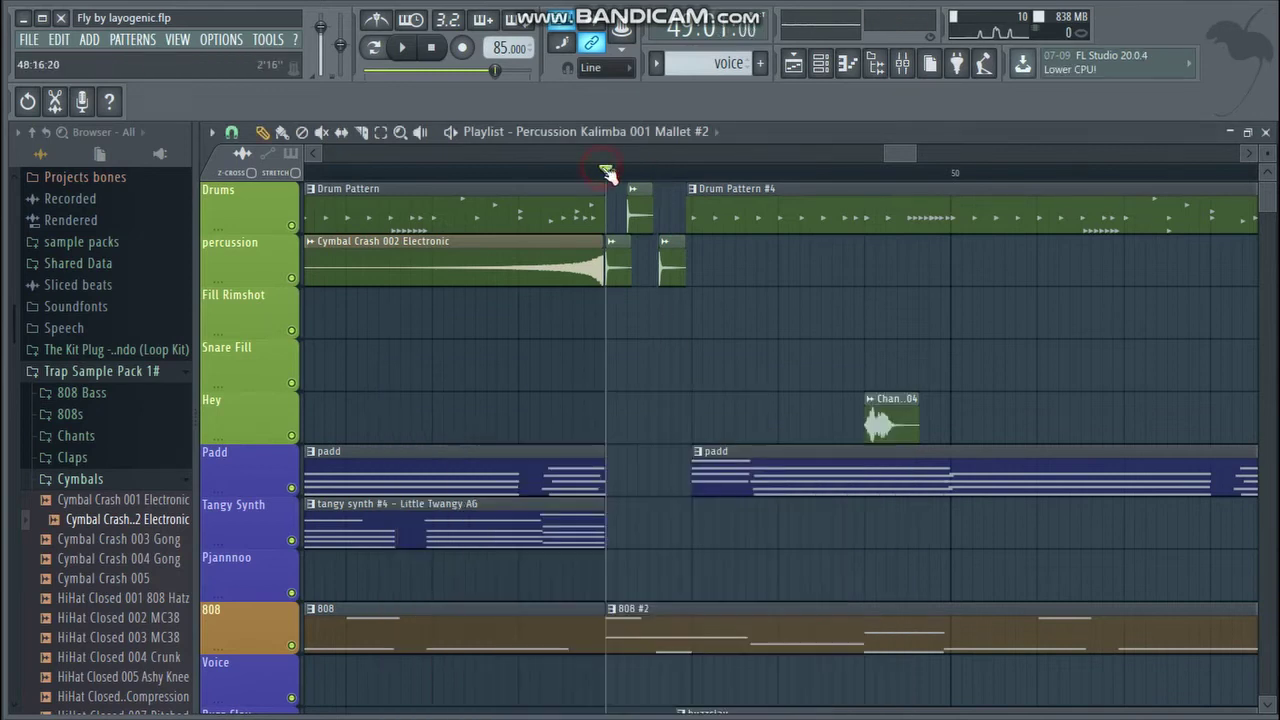
{"action": "left_click", "coordinate": [407, 50]}
{"action": "left_click", "coordinate": [407, 50]}
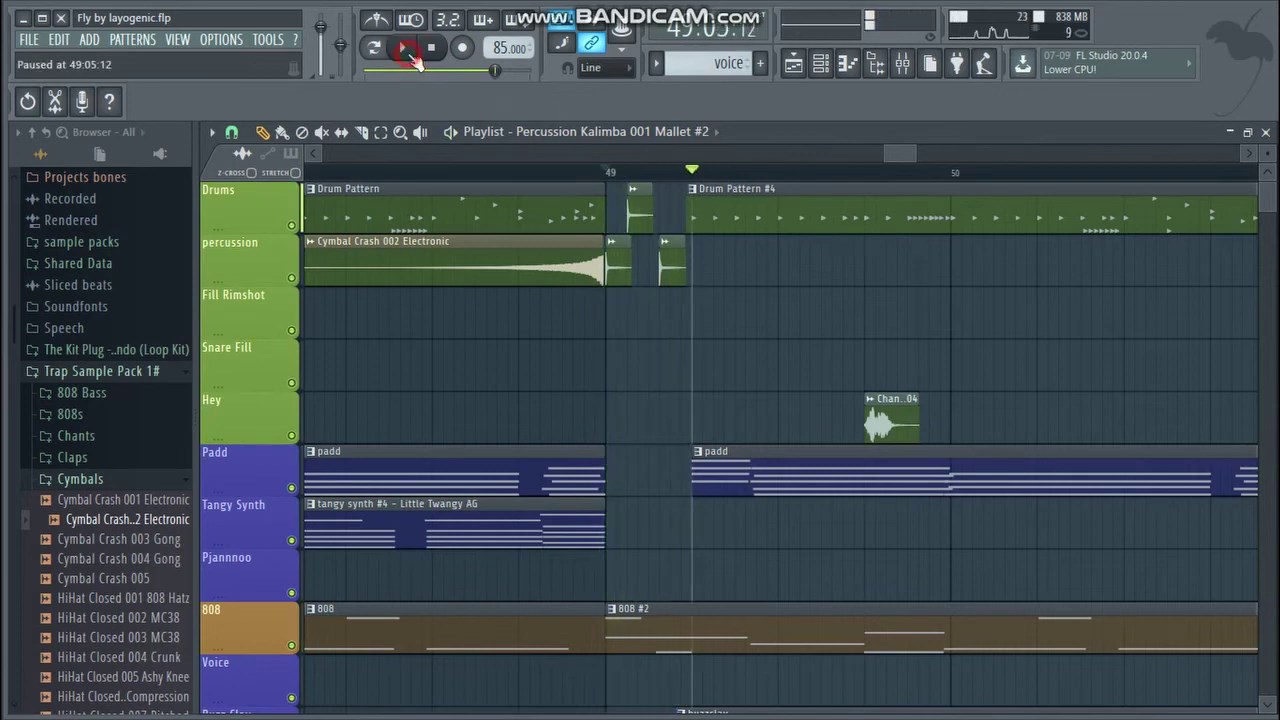
- Play the break from just before bar 51 and open the short Pjannnoo clip there in the FL Keys piano roll
{"action": "mouse_move", "coordinate": [883, 147]}
{"action": "left_mouse_down"}
{"action": "mouse_move", "coordinate": [859, 152]}
{"action": "mouse_move", "coordinate": [902, 154]}
{"action": "left_mouse_up"}
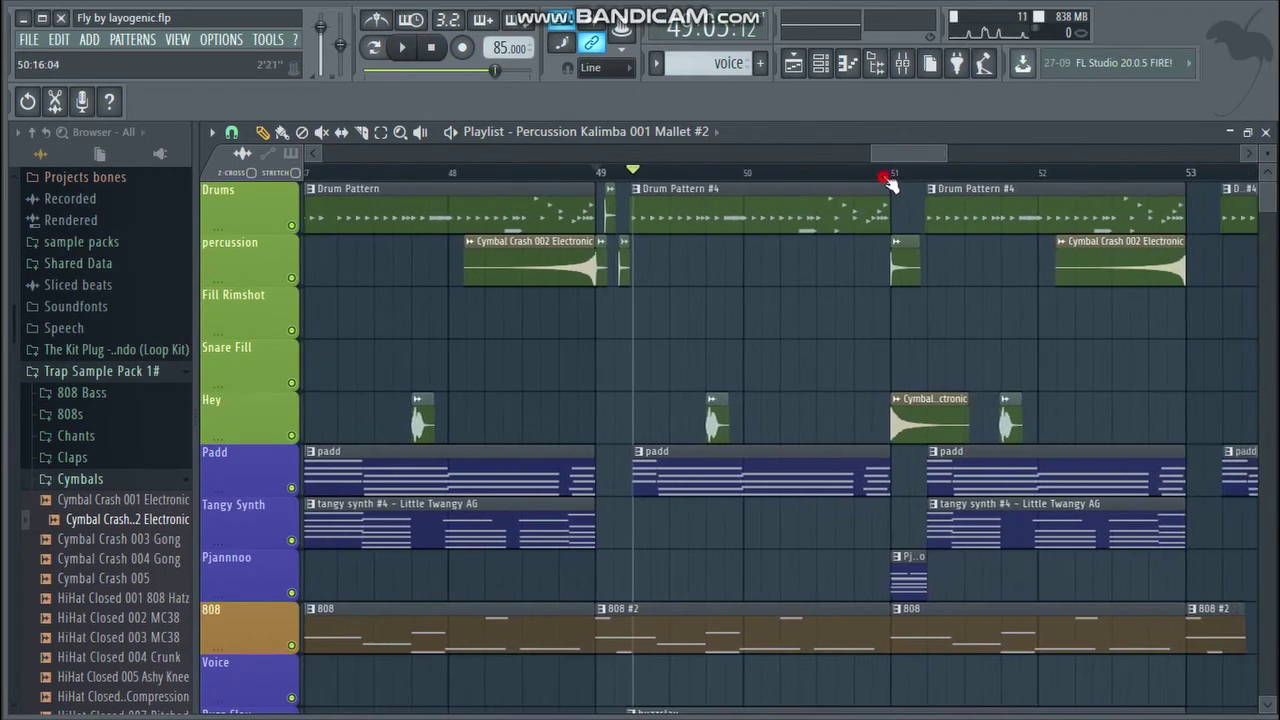
{"action": "left_click", "coordinate": [882, 174]}
{"action": "left_click", "coordinate": [418, 57]}
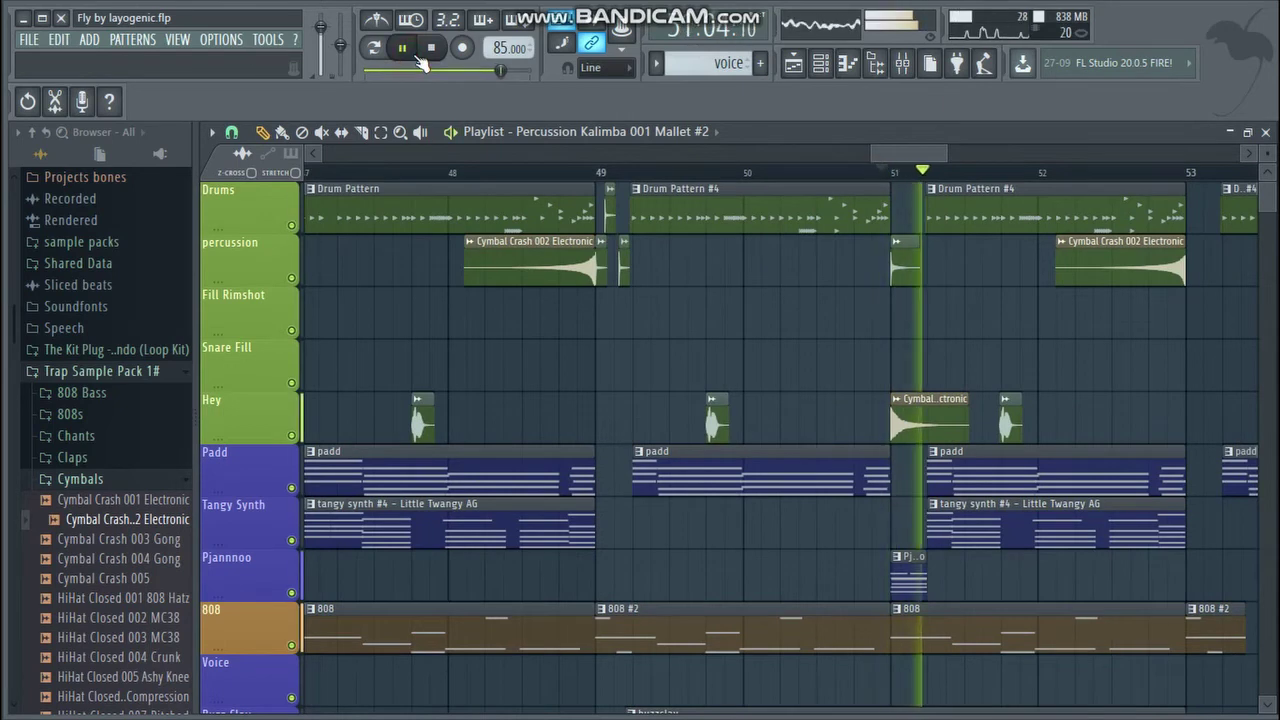
{"action": "double_click", "coordinate": [908, 570]}
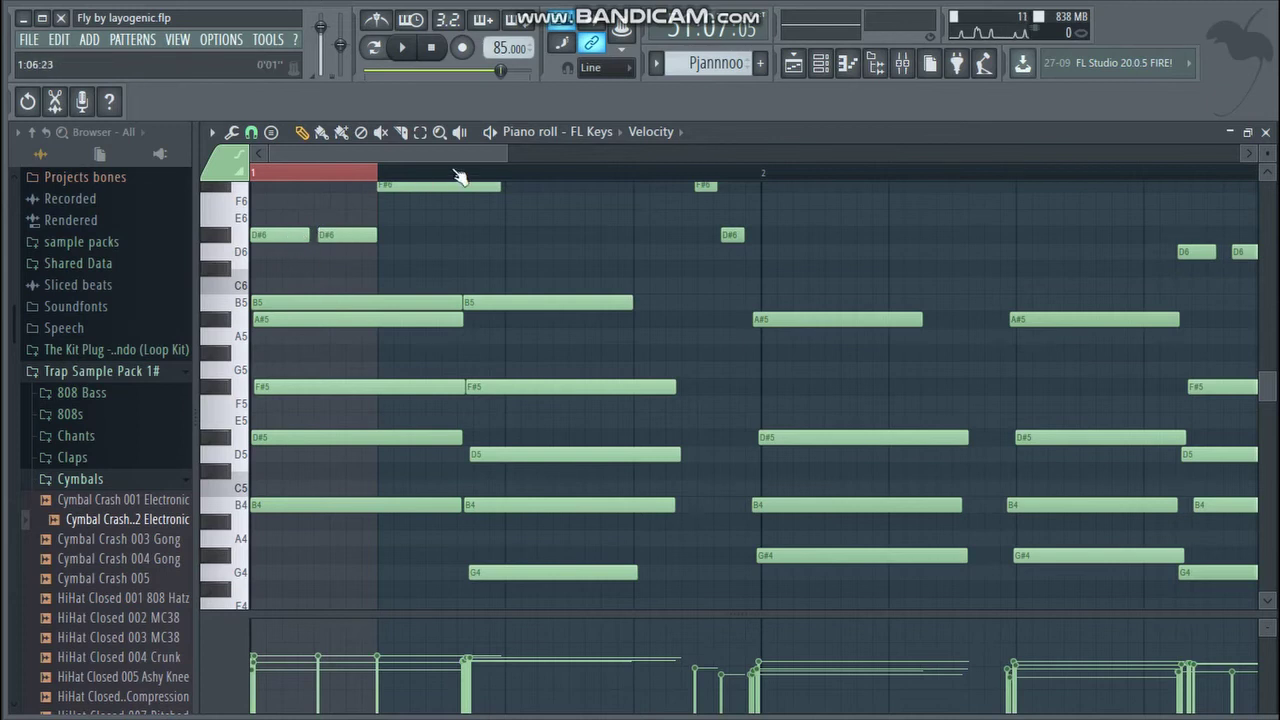
- Inspect the Percussion Cowbell 004 808 sample at bar 51, and play the song from just before bar 51 into Drum Pattern #4
{"action": "left_click", "coordinate": [1266, 133]}
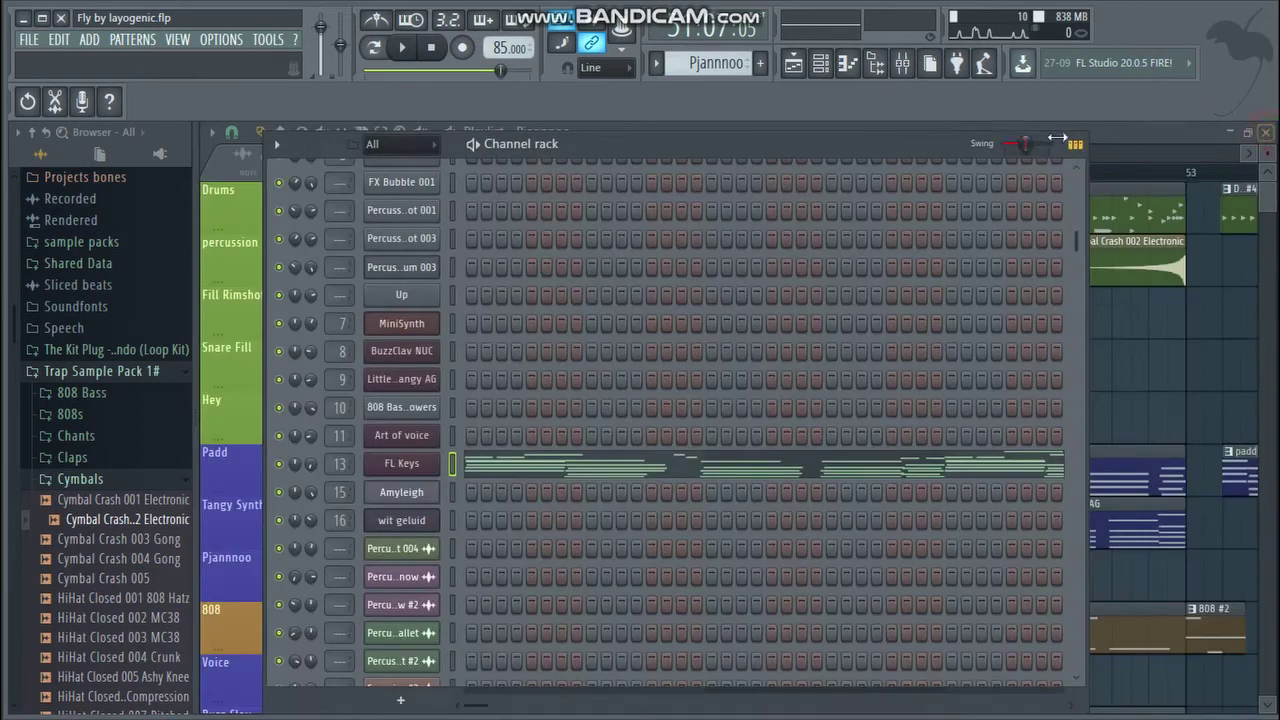
{"action": "left_click", "coordinate": [1128, 132]}
{"action": "left_click", "coordinate": [888, 172]}
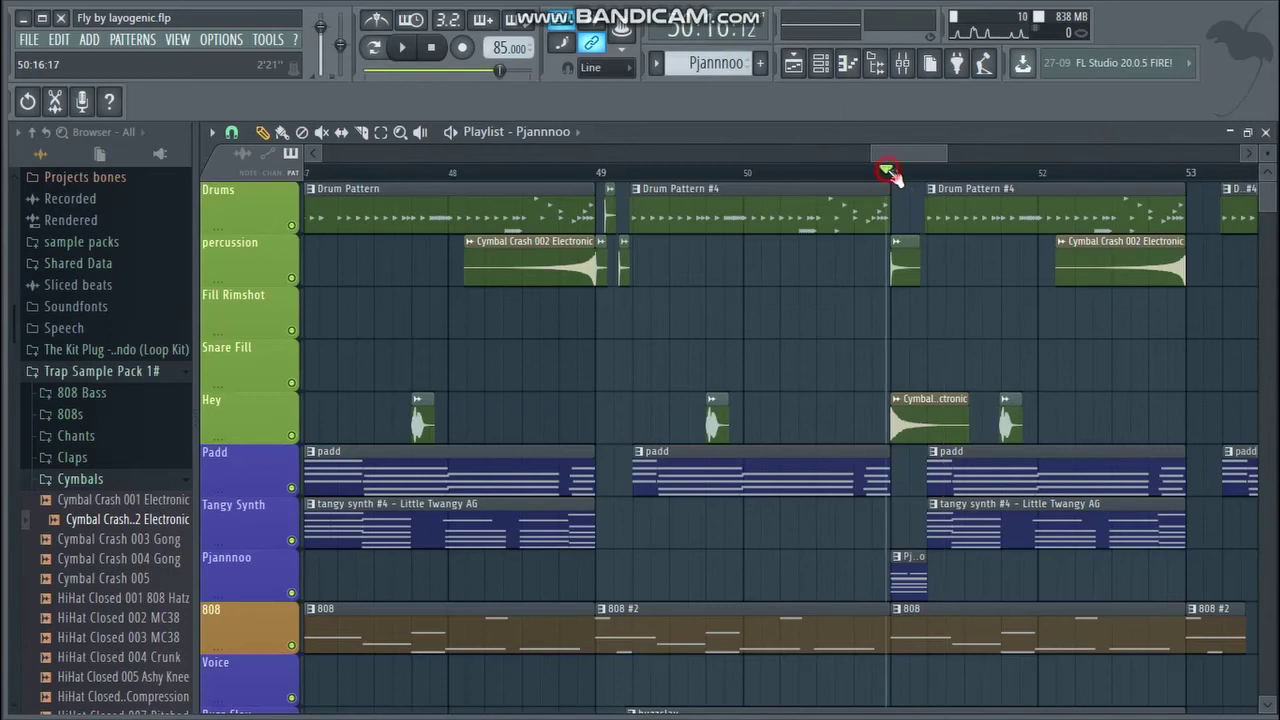
{"action": "double_click", "coordinate": [903, 255]}
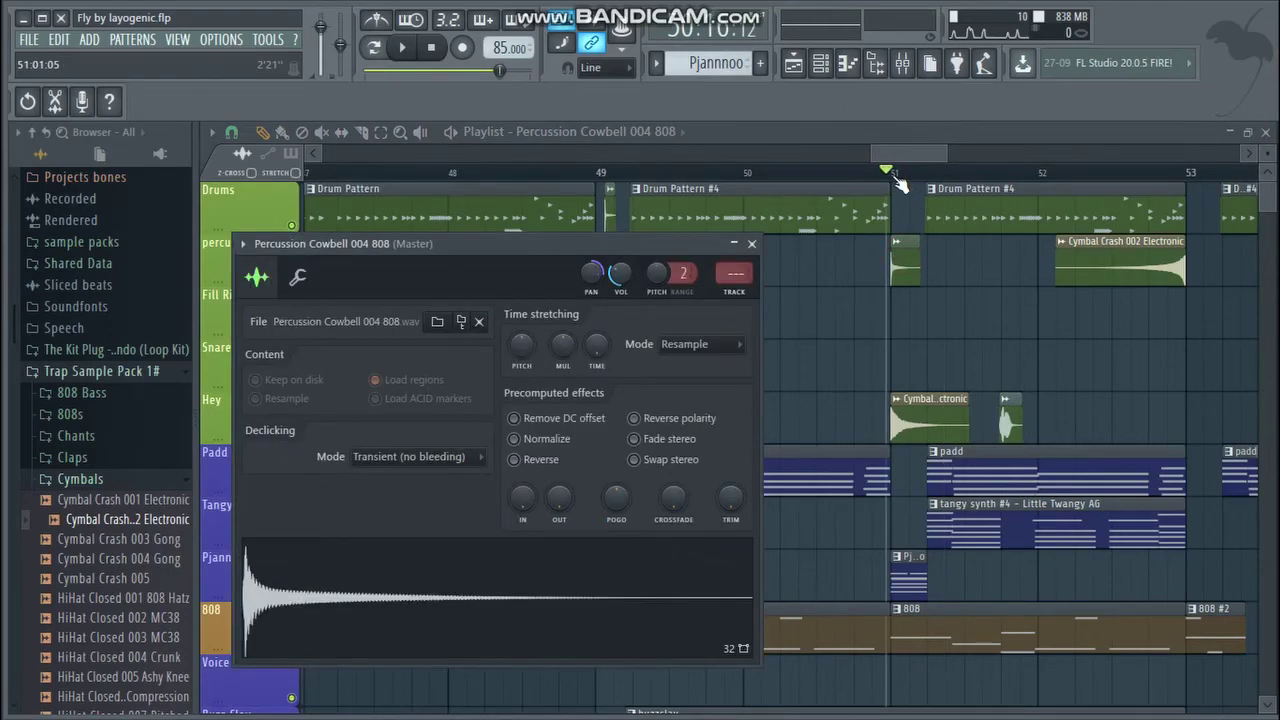
{"action": "key", "text": "Escape"}
{"action": "left_click", "coordinate": [403, 56]}
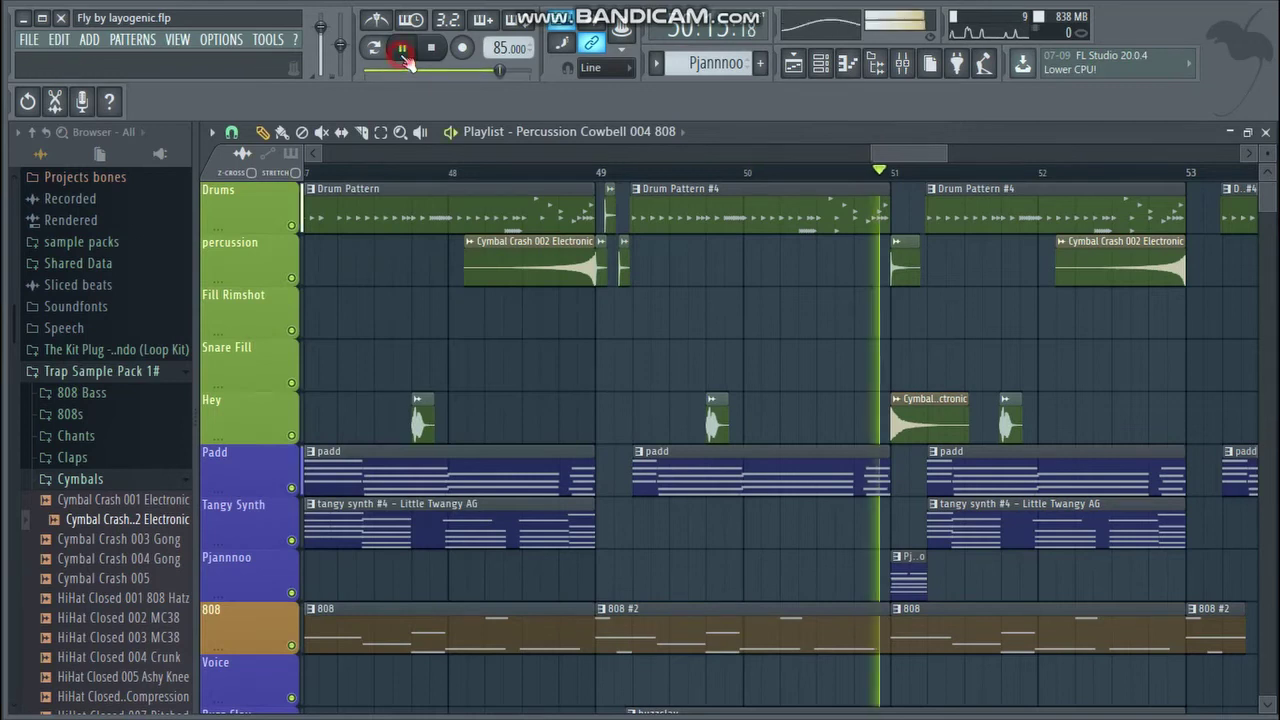
{"action": "left_click", "coordinate": [405, 56]}
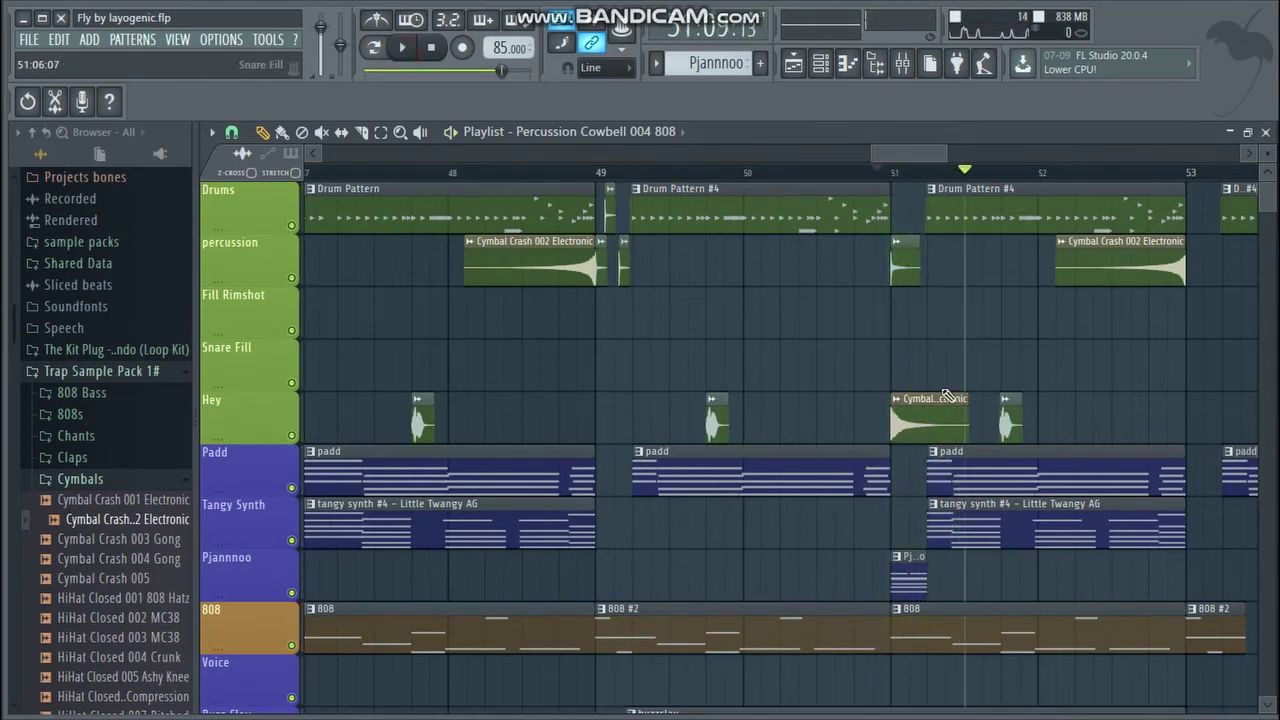
- Unmute the Arp Synth and Fx Windchimes tracks in the playlist
{"action": "mouse_move", "coordinate": [1270, 206]}
{"action": "left_mouse_down"}
{"action": "mouse_move", "coordinate": [1268, 258]}
{"action": "mouse_move", "coordinate": [1264, 190]}
{"action": "left_mouse_up"}
{"action": "left_click_drag", "start_coordinate": [869, 154], "coordinate": [778, 154]}
{"action": "left_click_drag", "start_coordinate": [875, 158], "coordinate": [852, 156]}
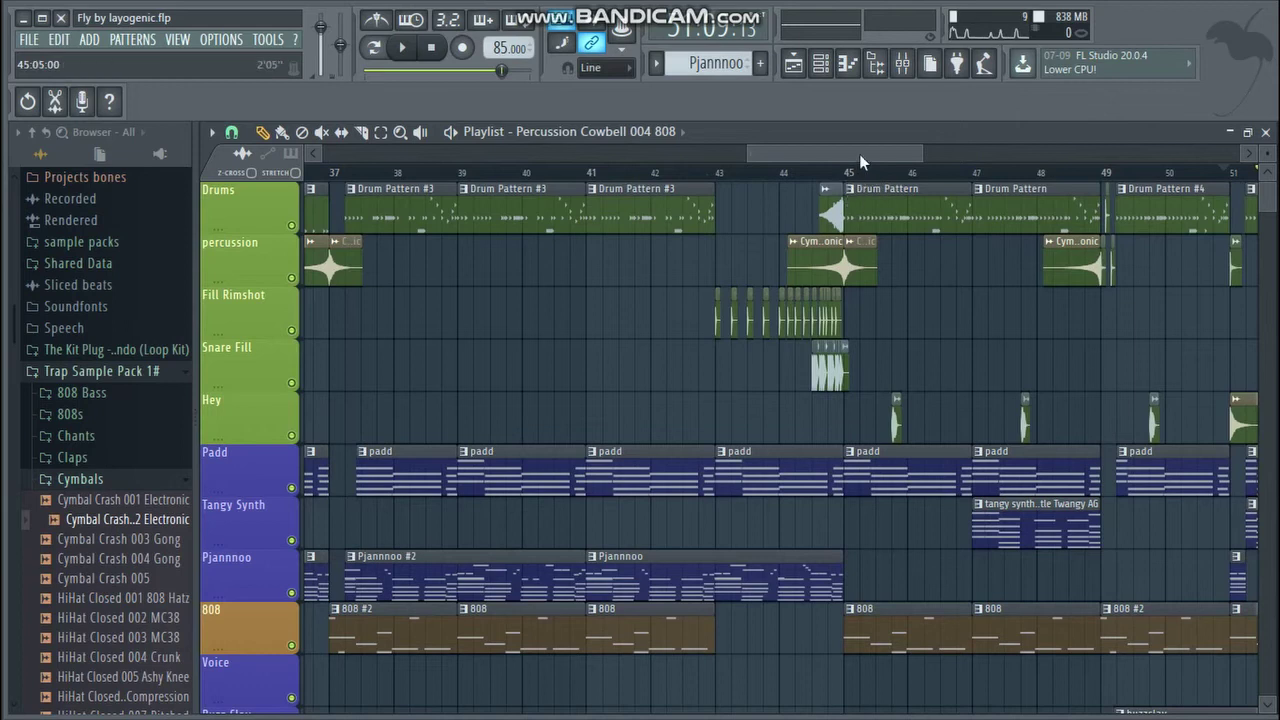
{"action": "left_click_drag", "start_coordinate": [859, 154], "coordinate": [871, 152]}
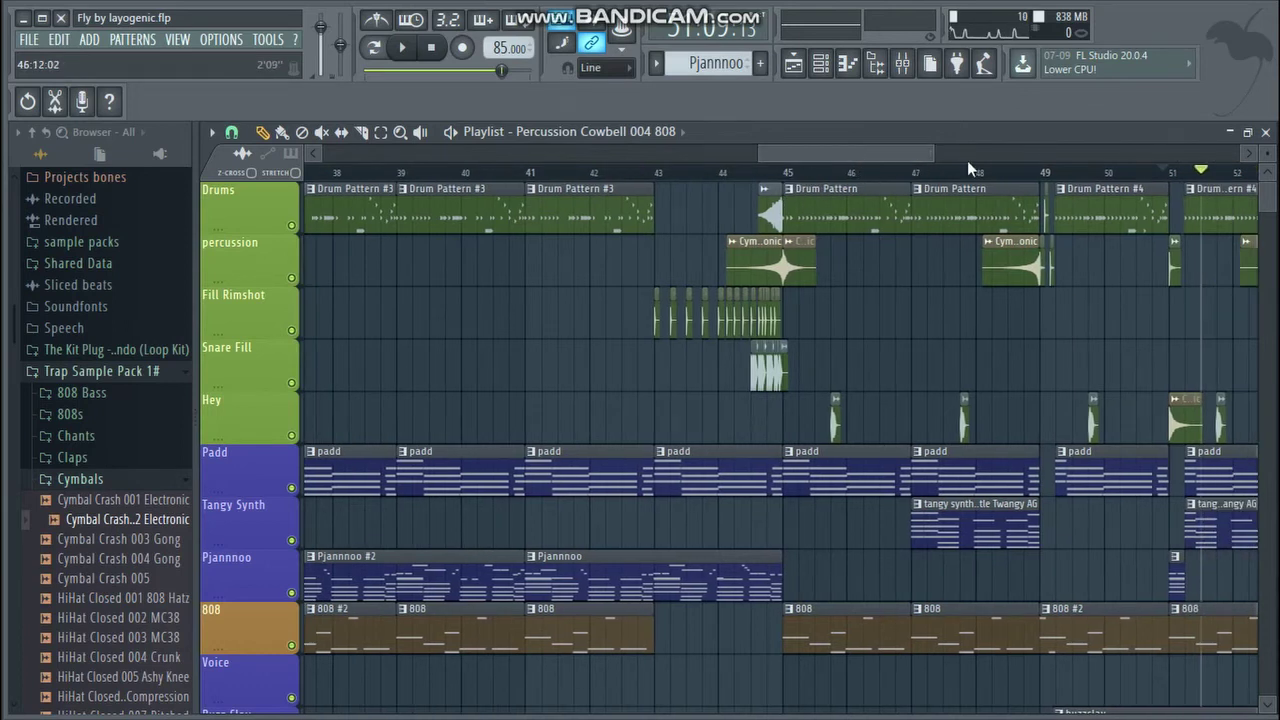
{"action": "scroll", "coordinate": [1272, 200], "scroll_direction": "down", "scroll_amount": 2}
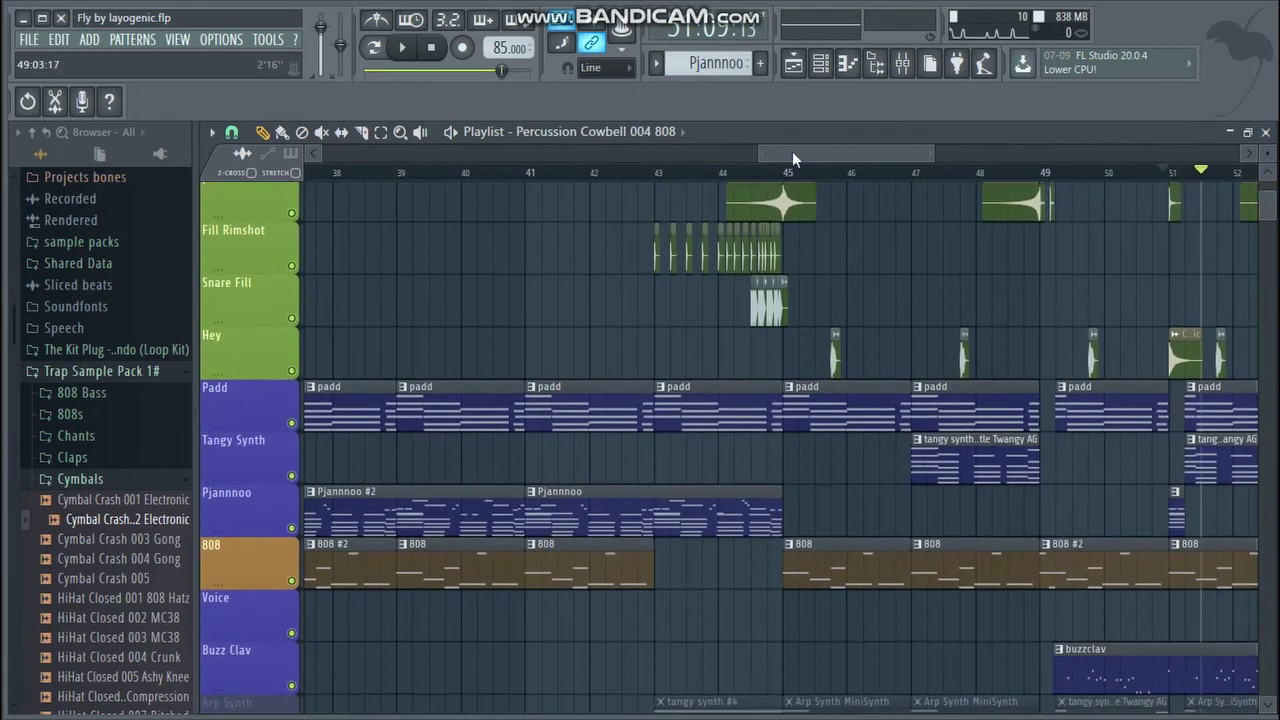
{"action": "left_click", "coordinate": [769, 167]}
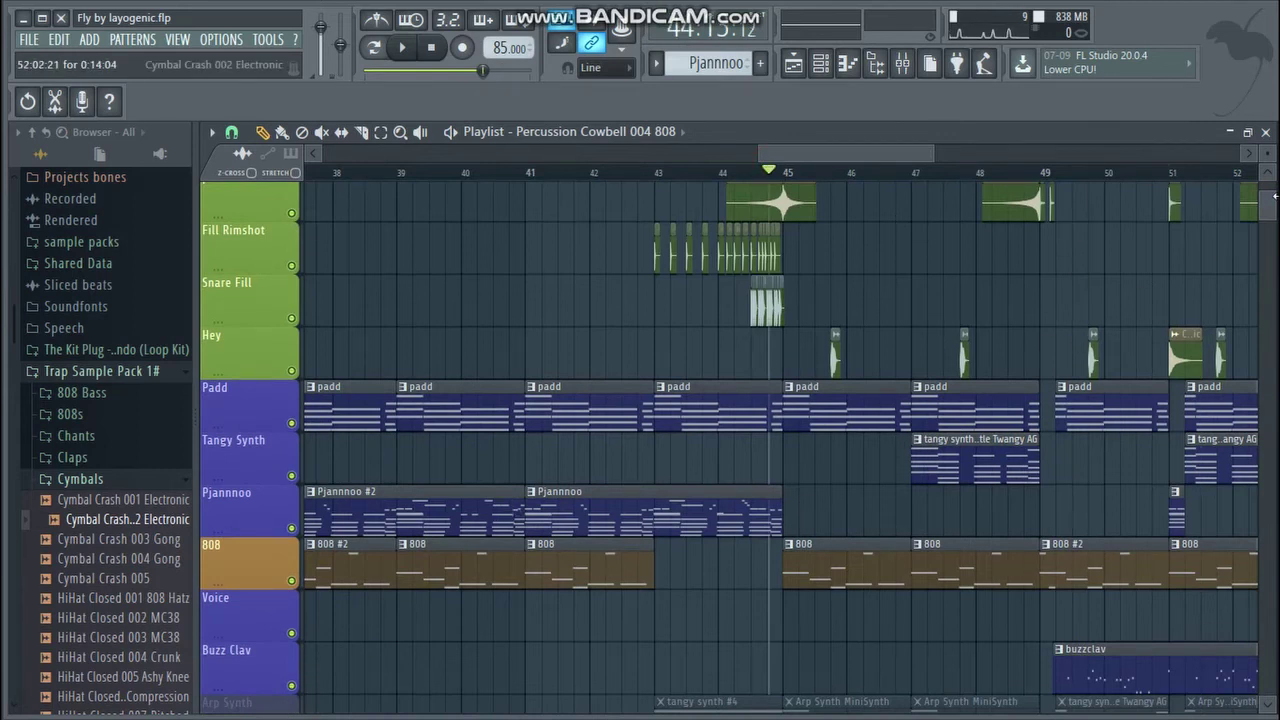
{"action": "scroll", "coordinate": [522, 494], "scroll_direction": "down", "scroll_amount": 5}
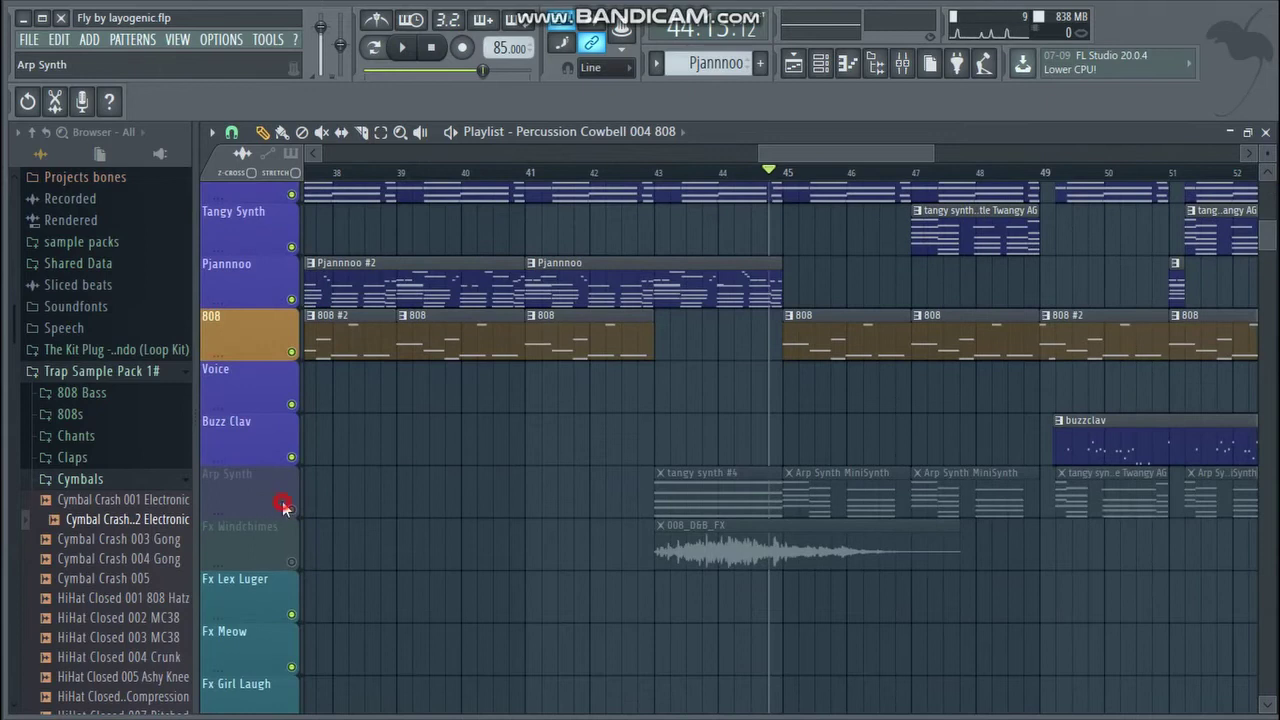
{"action": "left_click", "coordinate": [285, 507]}
{"action": "left_click", "coordinate": [291, 560]}
- Play the transition from bar 44 and pause around bar 46 to hear the arp synth and windchimes
{"action": "left_click", "coordinate": [729, 174]}
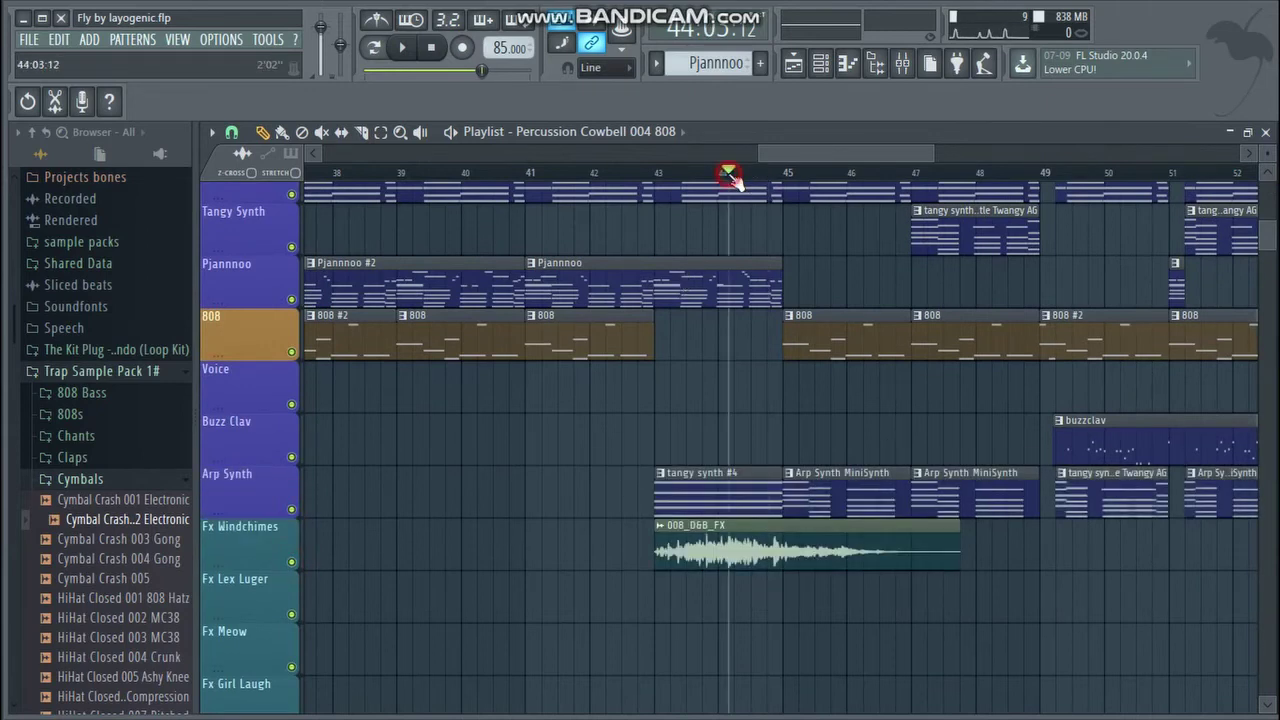
{"action": "left_click", "coordinate": [412, 56]}
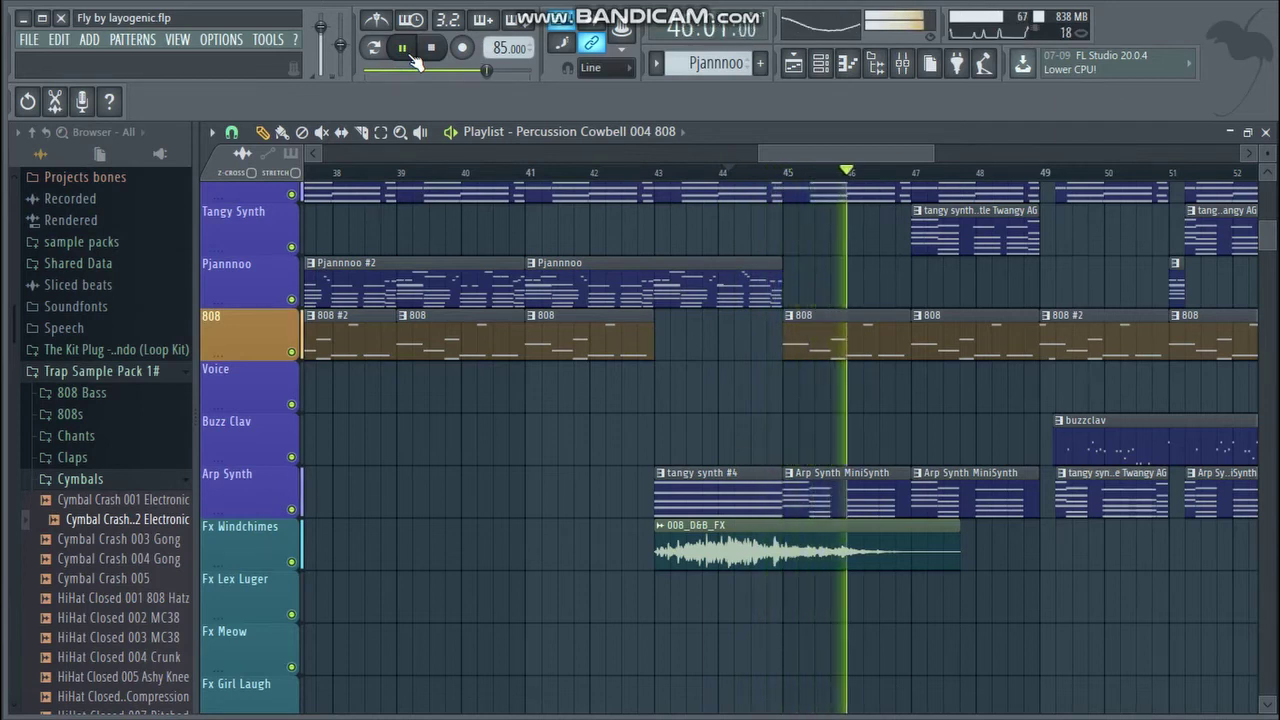
{"action": "left_click", "coordinate": [404, 48]}
- Play the song from the end of bar 46 into bar 47, where the tangy synth clip starts, and pause
{"action": "scroll", "coordinate": [897, 461], "scroll_direction": "up", "scroll_amount": 3}
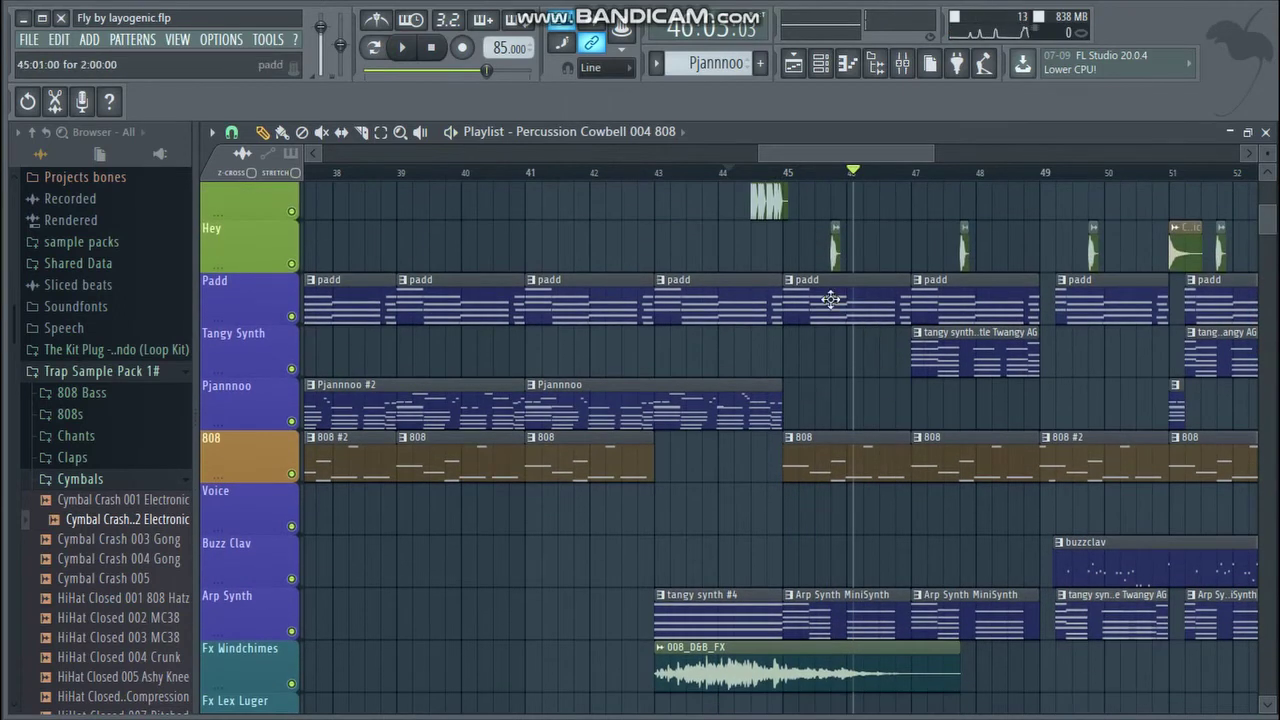
{"action": "mouse_move", "coordinate": [1273, 214]}
{"action": "left_mouse_down"}
{"action": "mouse_move", "coordinate": [1264, 182]}
{"action": "mouse_move", "coordinate": [1260, 225]}
{"action": "left_mouse_up"}
{"action": "left_click", "coordinate": [906, 172]}
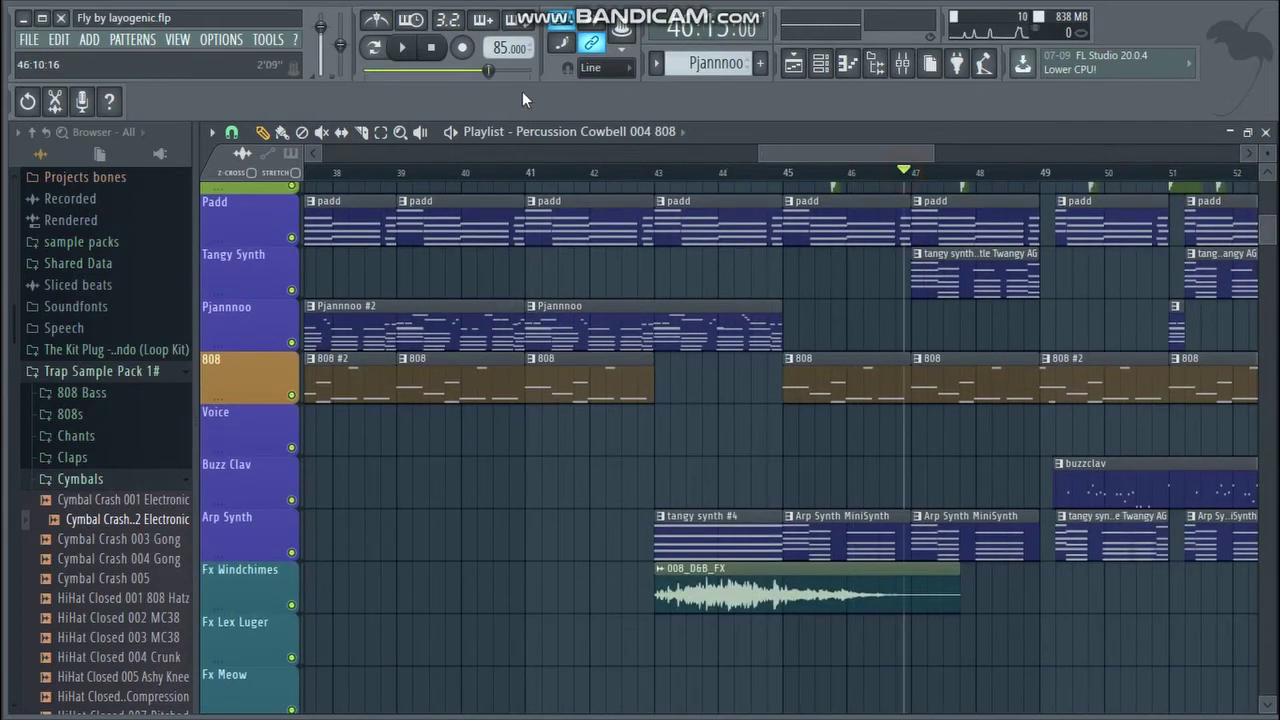
{"action": "left_click", "coordinate": [399, 52]}
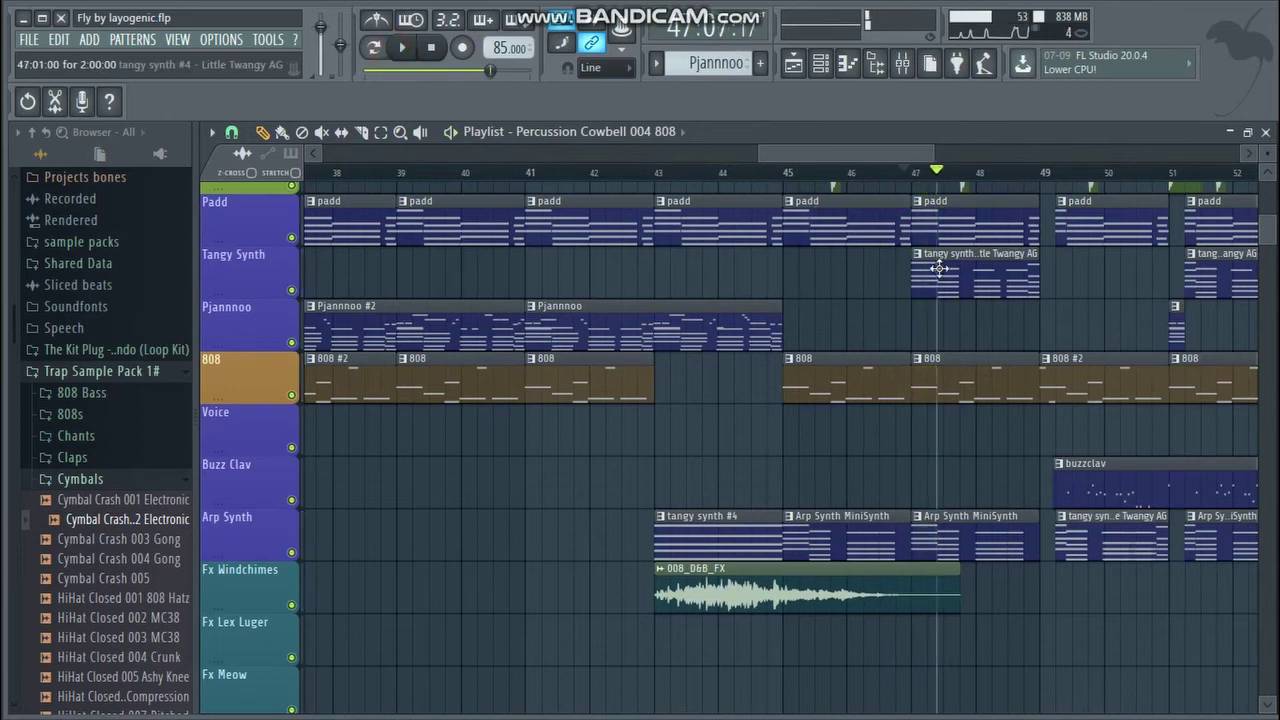
- Play the song from bar 49 into bar 51 to hear the buzzclav and arp synth clips together
{"action": "left_click_drag", "start_coordinate": [900, 155], "coordinate": [960, 154]}
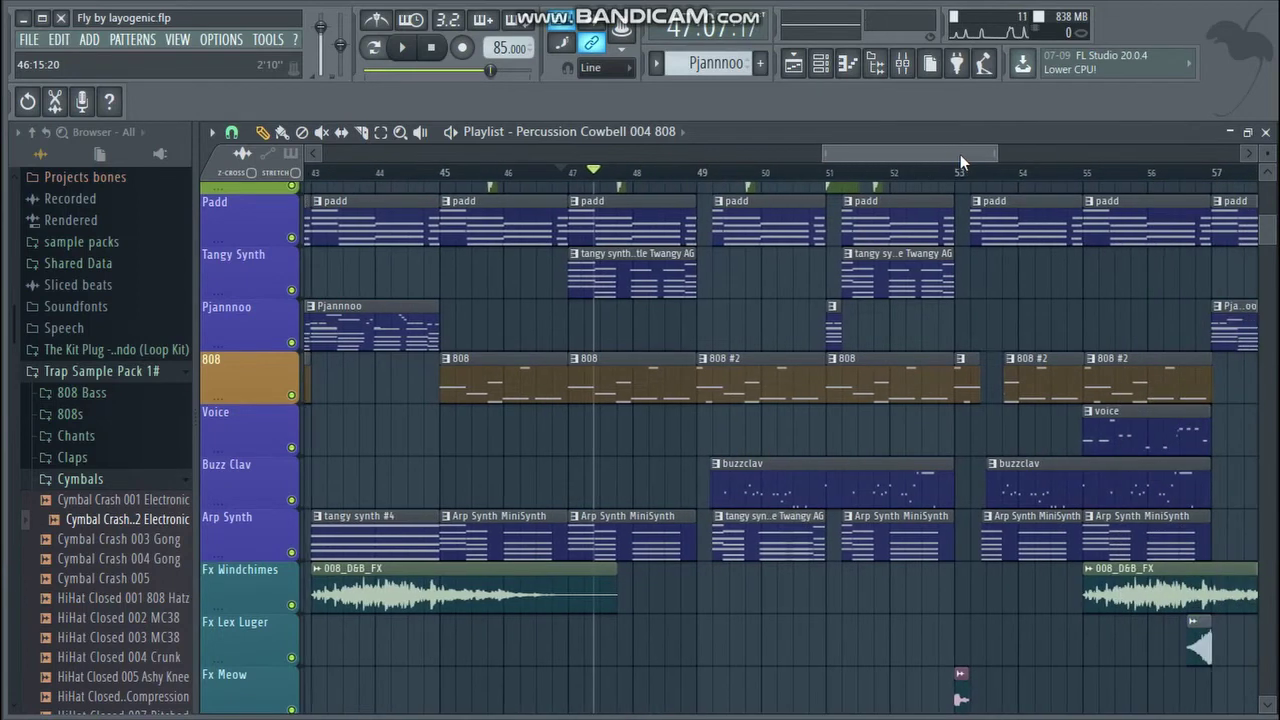
{"action": "left_click", "coordinate": [699, 181]}
{"action": "left_click", "coordinate": [403, 49]}
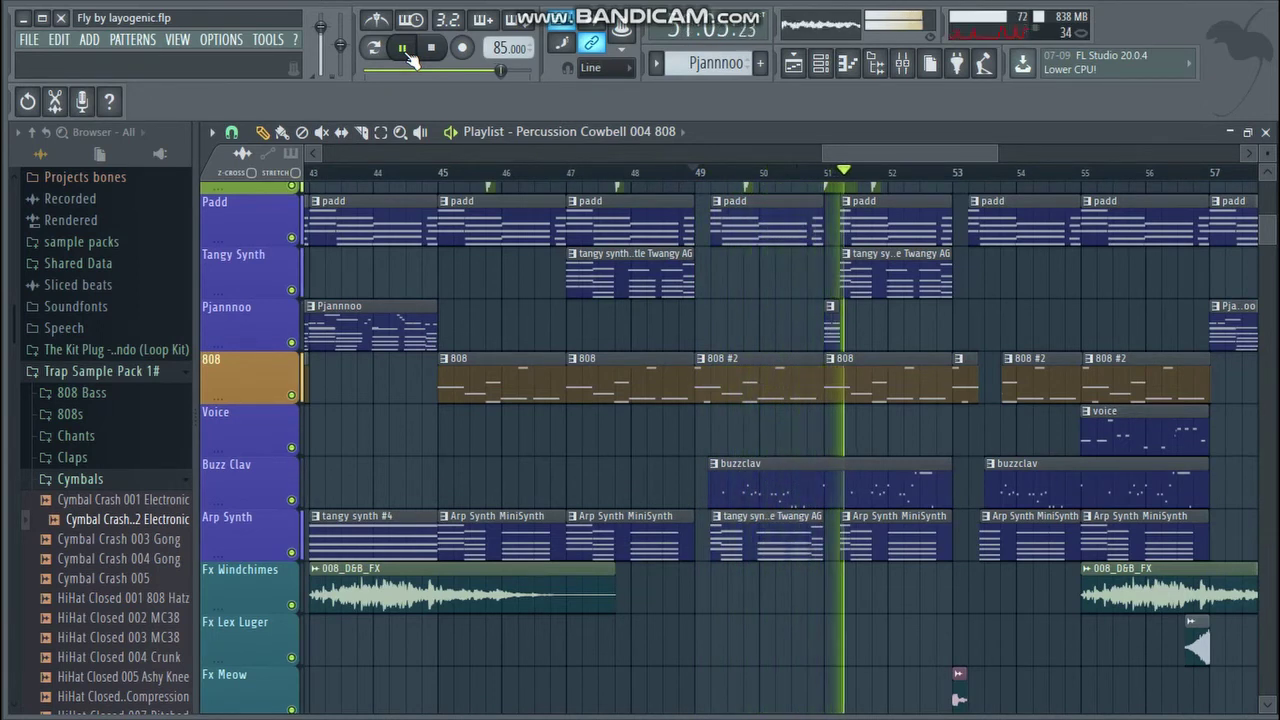
{"action": "left_click", "coordinate": [404, 50]}
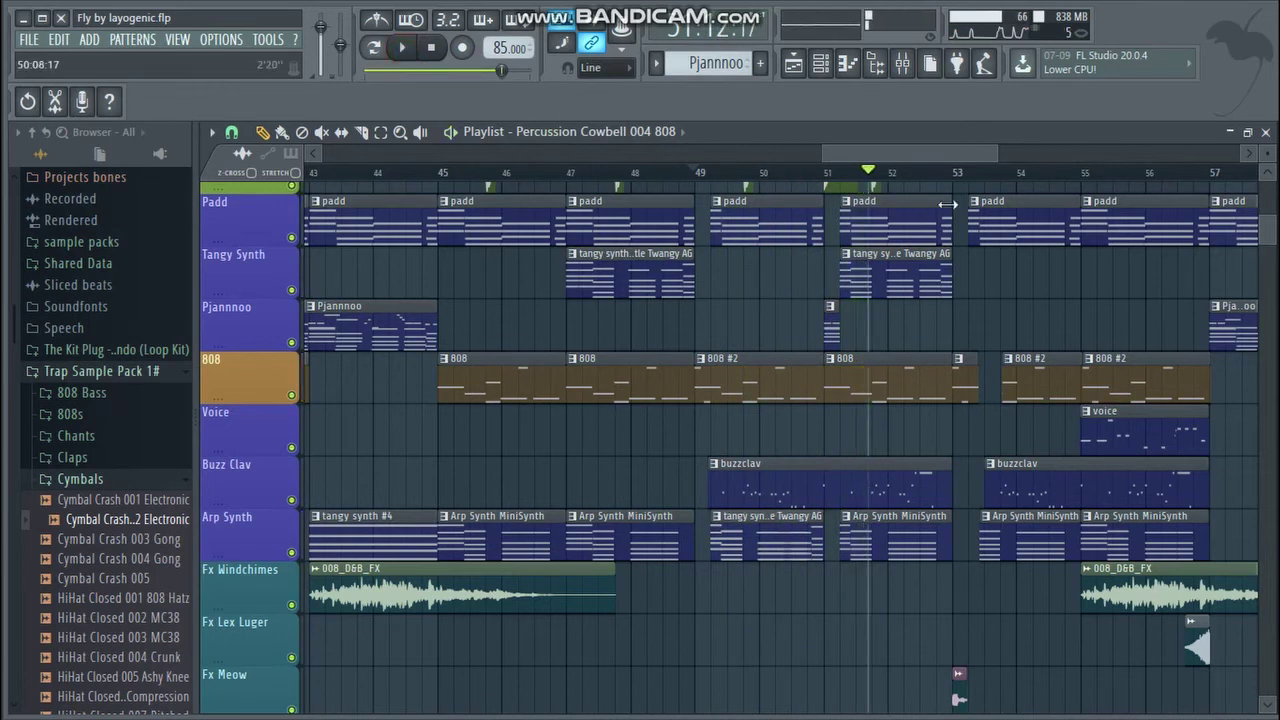
- Play the voice and windchimes section from bar 55 through the Fx Lex Luger hit and stop playback in bar 57
{"action": "left_click_drag", "start_coordinate": [1266, 232], "coordinate": [1266, 245]}
{"action": "left_click", "coordinate": [1080, 172]}
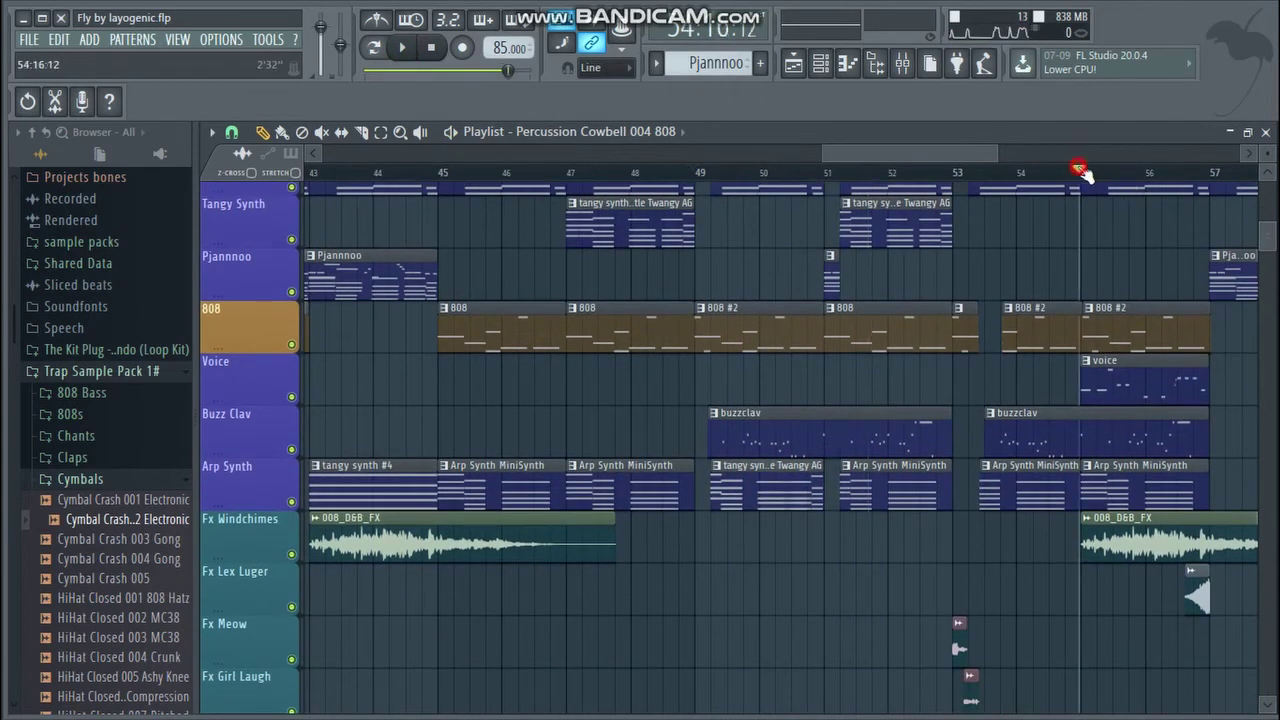
{"action": "left_click", "coordinate": [400, 50]}
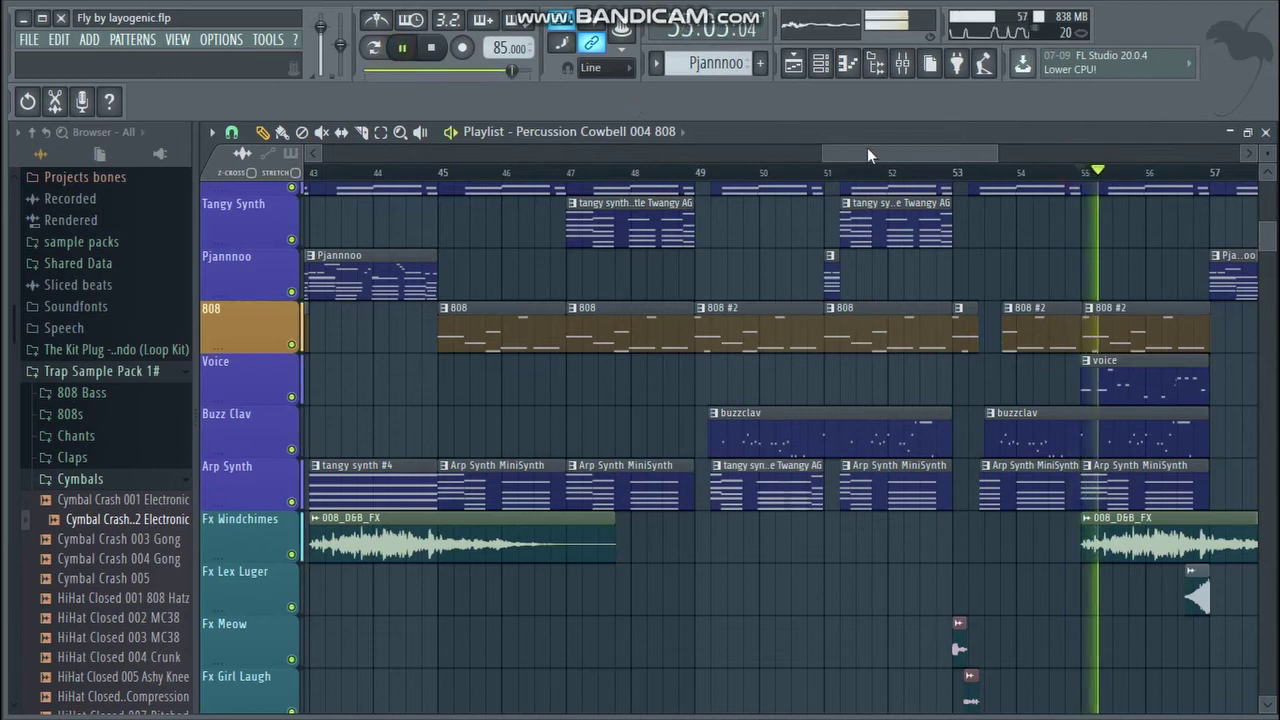
{"action": "left_click_drag", "start_coordinate": [867, 150], "coordinate": [945, 156]}
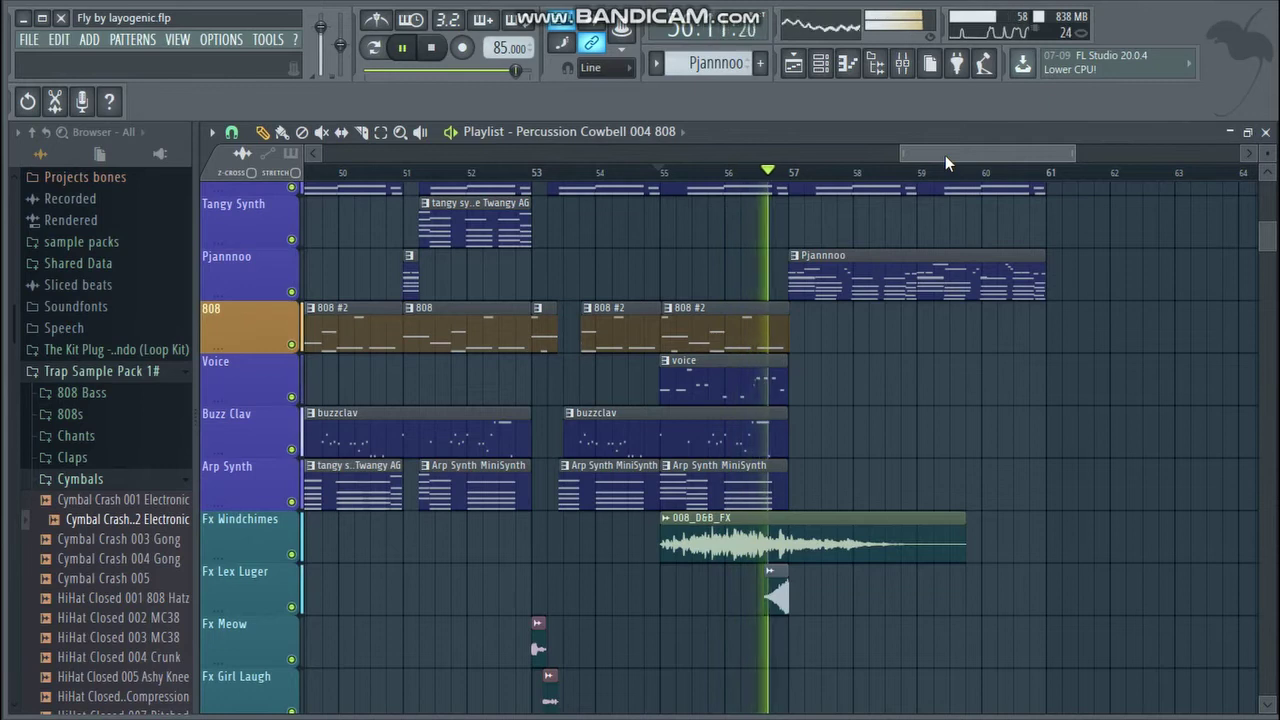
{"action": "left_click_drag", "start_coordinate": [945, 155], "coordinate": [910, 154]}
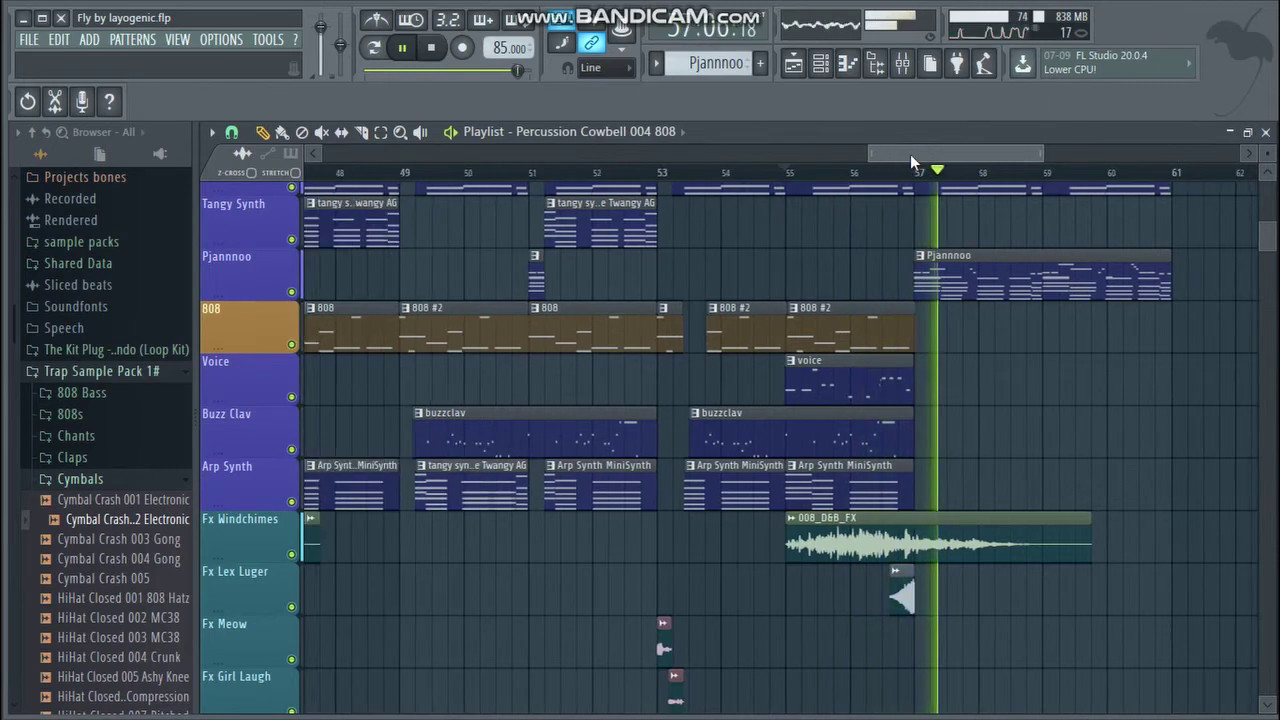
{"action": "left_click", "coordinate": [428, 47]}
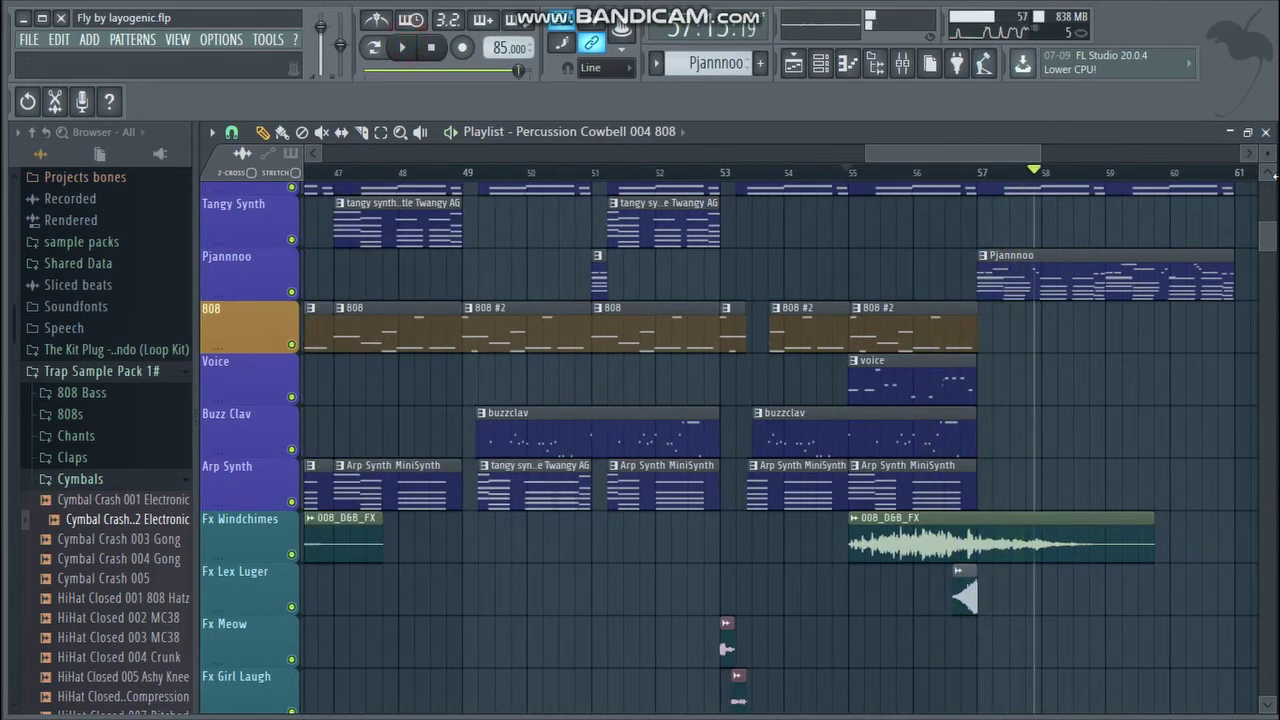
- Audition the For you - Tennyson_4 #2 sample placed on the Fx Meow track at bar 53
{"action": "scroll", "coordinate": [1270, 240], "scroll_direction": "down", "scroll_amount": 3}
{"action": "scroll", "coordinate": [1265, 243], "scroll_direction": "up", "scroll_amount": 3}
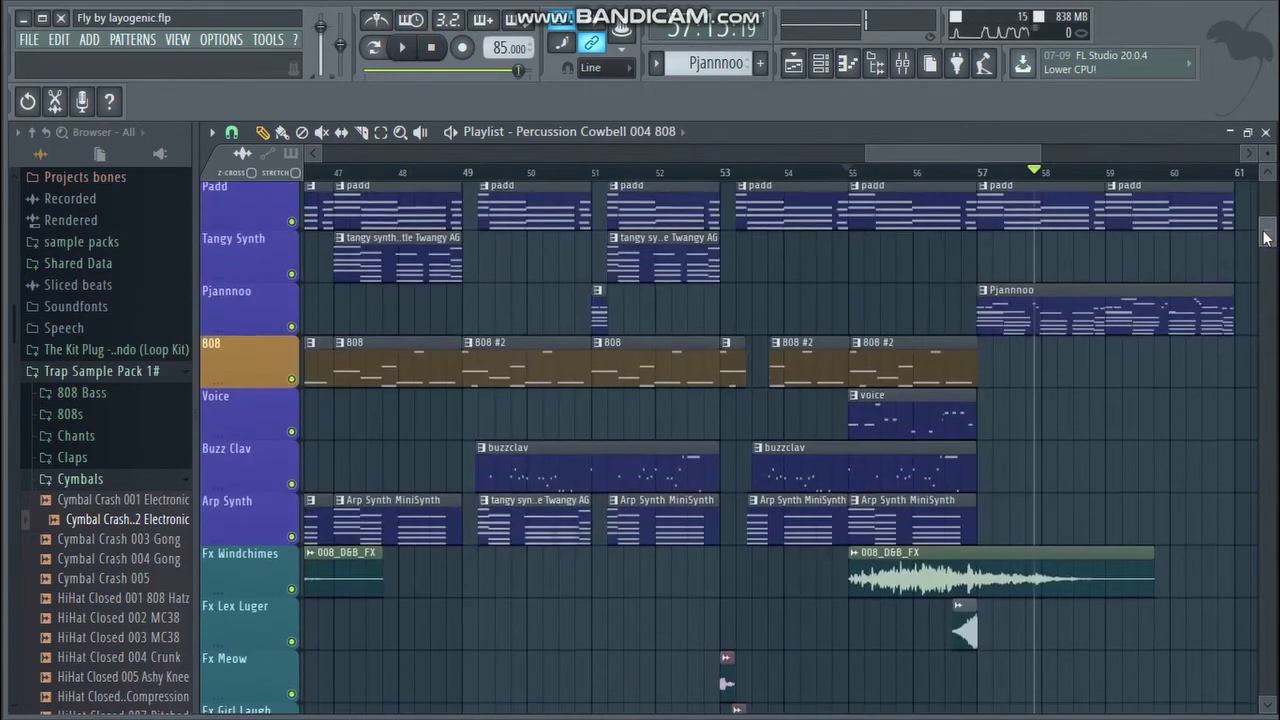
{"action": "scroll", "coordinate": [1265, 250], "scroll_direction": "down", "scroll_amount": 9}
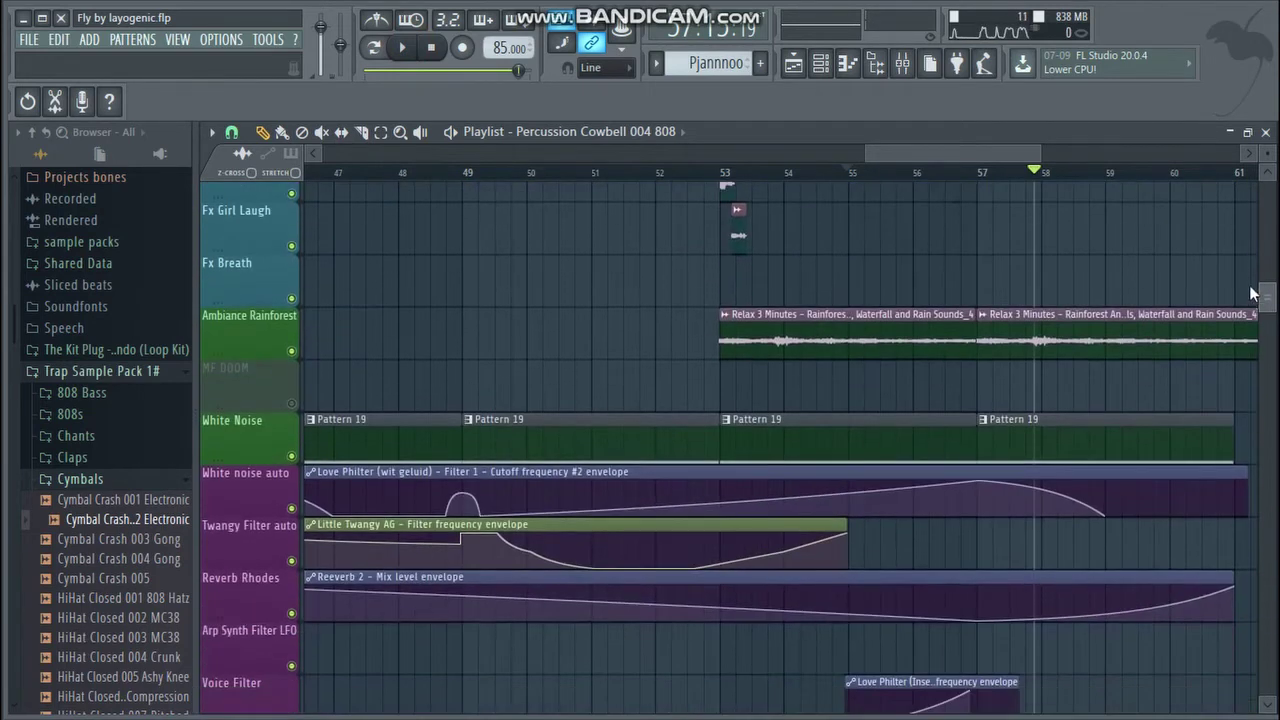
{"action": "scroll", "coordinate": [1255, 280], "scroll_direction": "up", "scroll_amount": 4}
{"action": "left_click_drag", "start_coordinate": [945, 158], "coordinate": [1042, 160]}
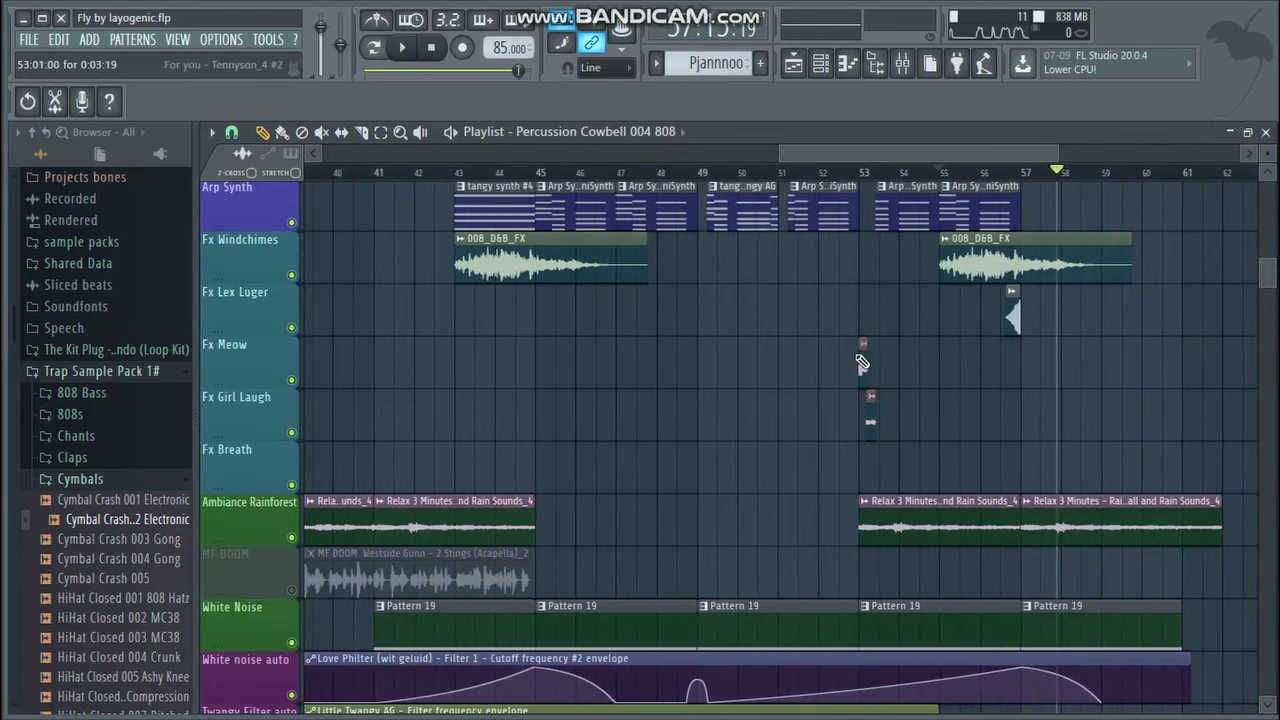
{"action": "double_click", "coordinate": [866, 360]}
{"action": "left_click", "coordinate": [620, 675]}
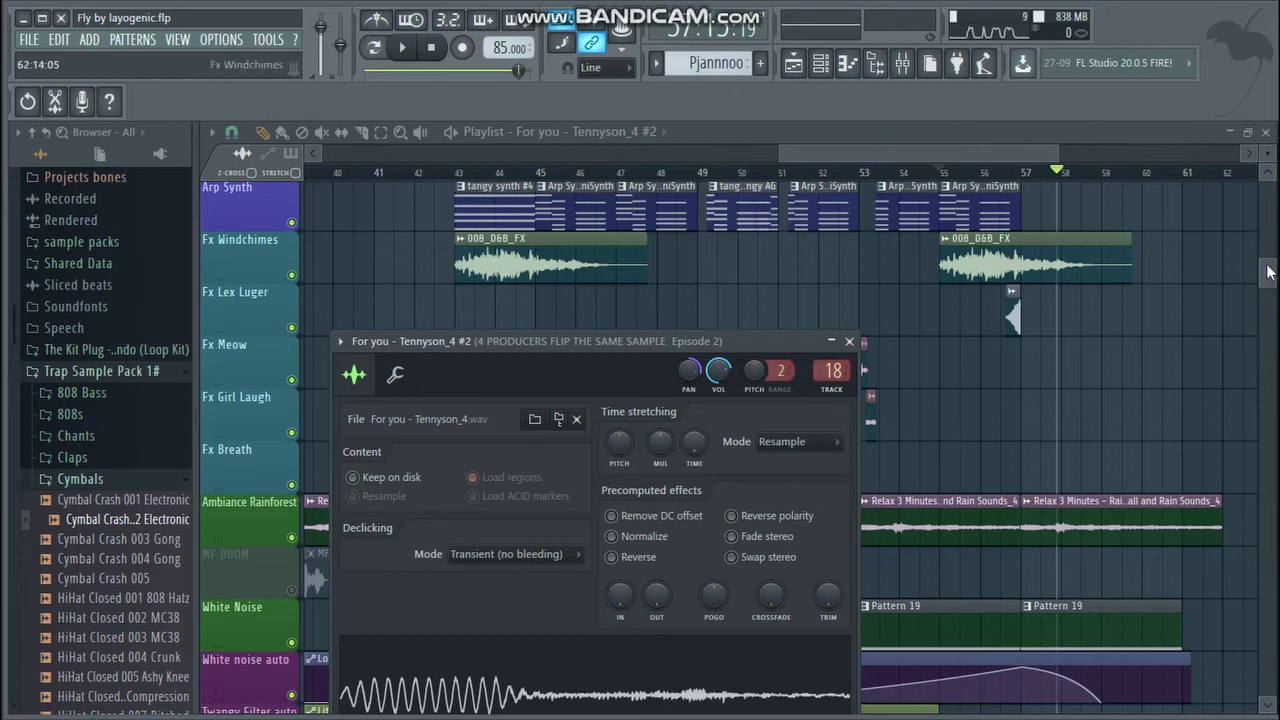
- Inspect the Cute girl laugh vs. My laugh_4 sample on the Fx Girl Laugh track at bar 53
{"action": "left_click_drag", "start_coordinate": [1268, 270], "coordinate": [1268, 266]}
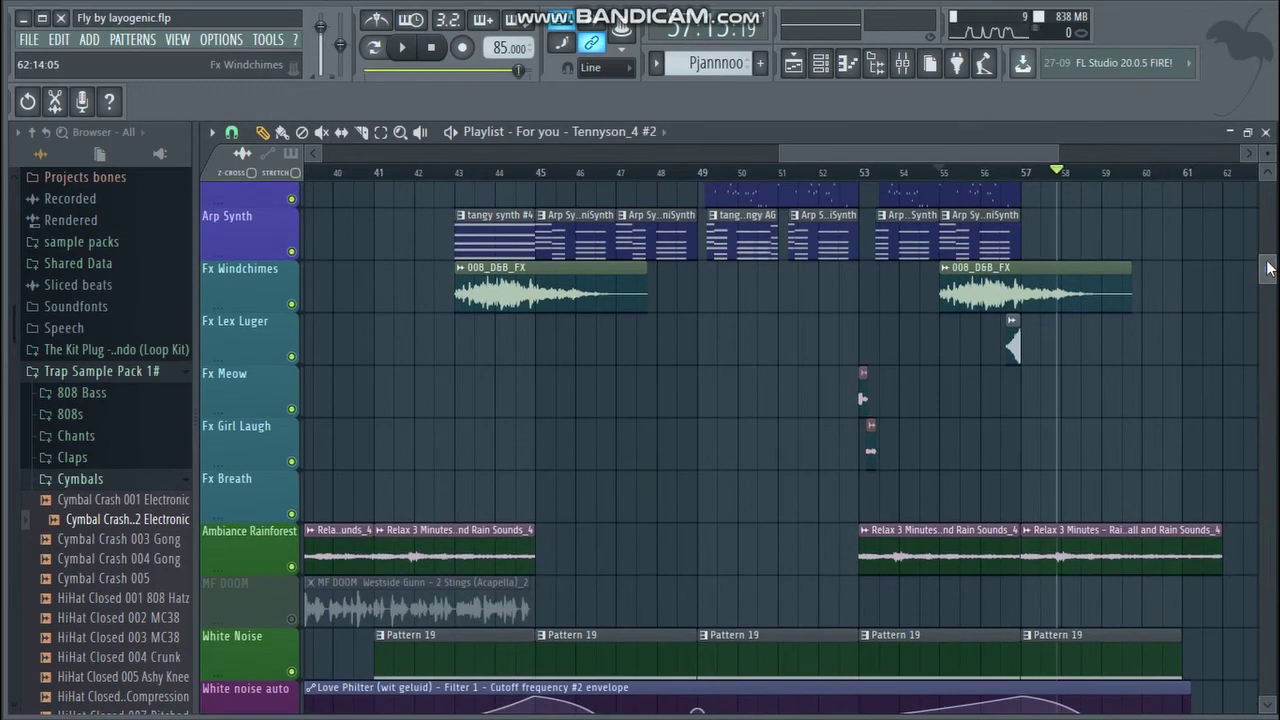
{"action": "double_click", "coordinate": [870, 450]}
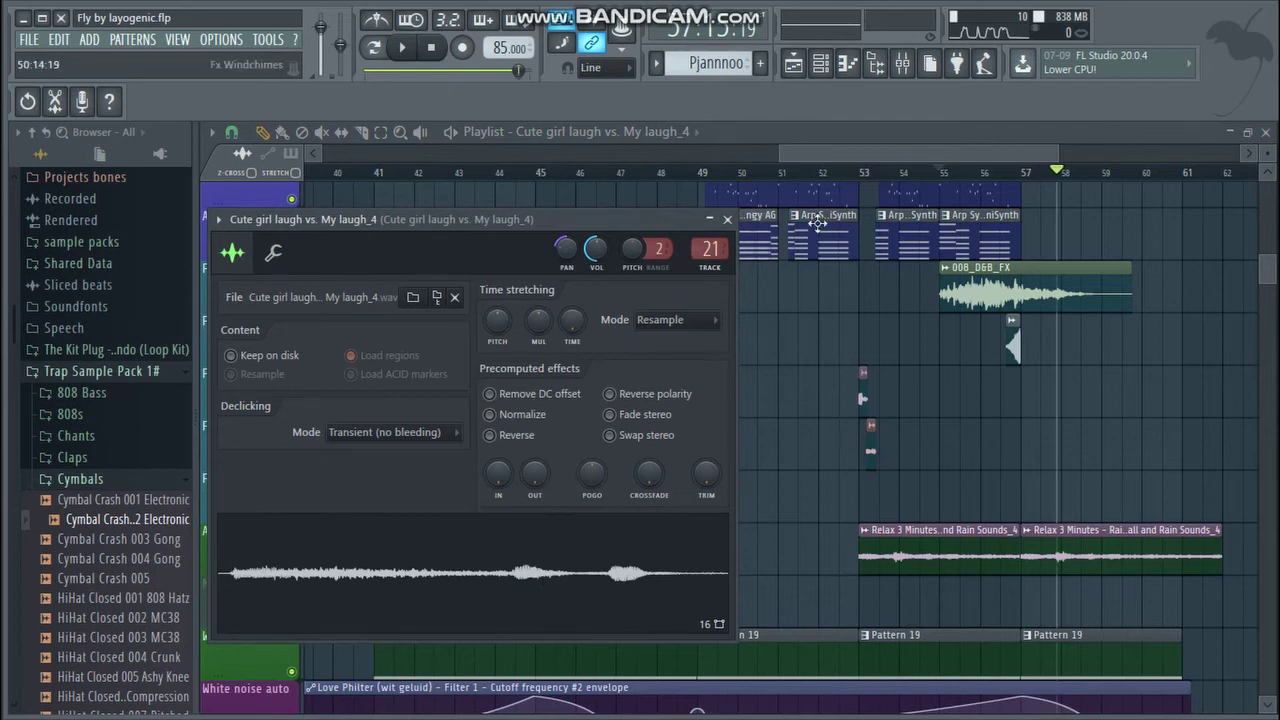
{"action": "left_click", "coordinate": [858, 172]}
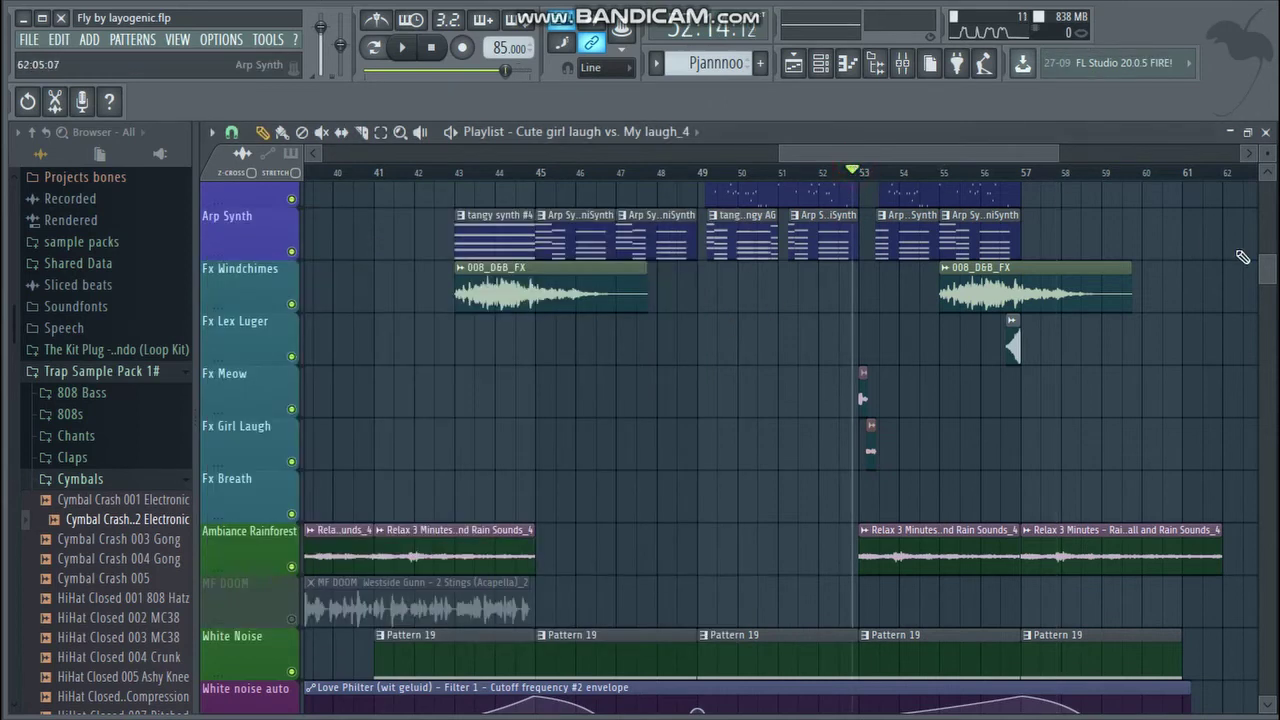
- Play the song from the end of bar 51 through the meow and girl laugh effects, pause in bar 53, and return to the drum tracks
{"action": "left_click_drag", "start_coordinate": [1266, 272], "coordinate": [1235, 257]}
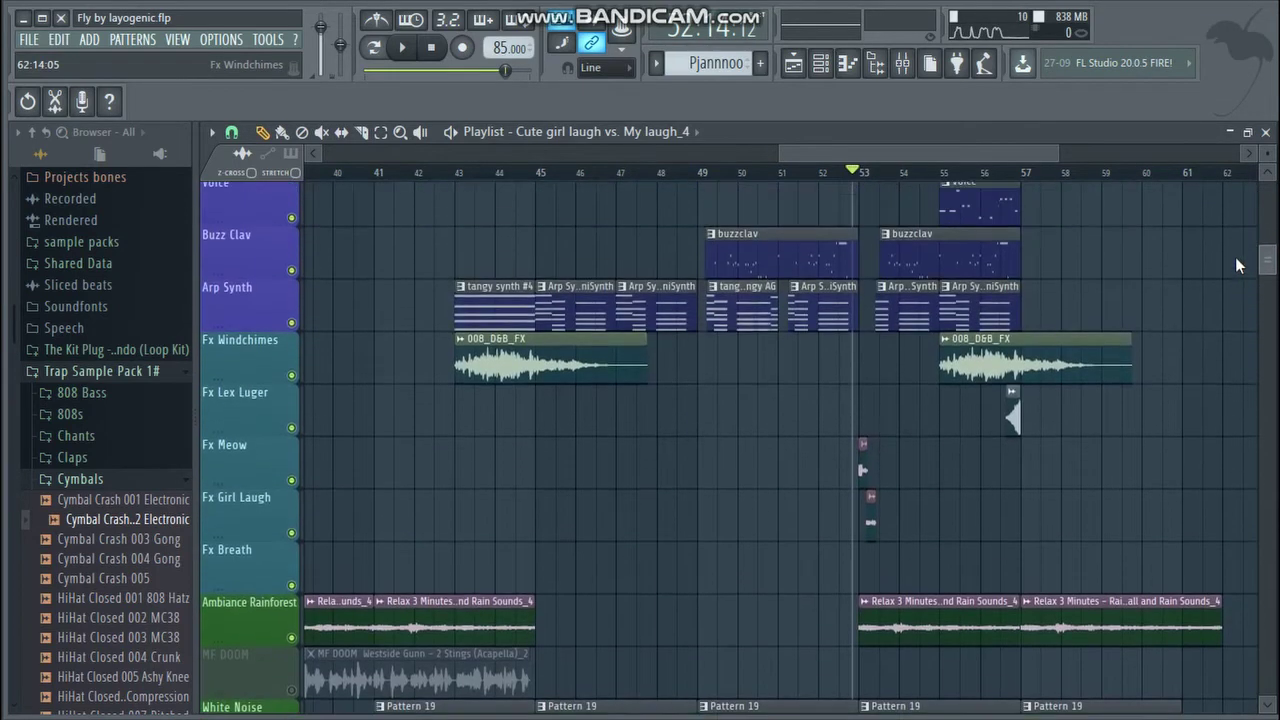
{"action": "left_click", "coordinate": [815, 173]}
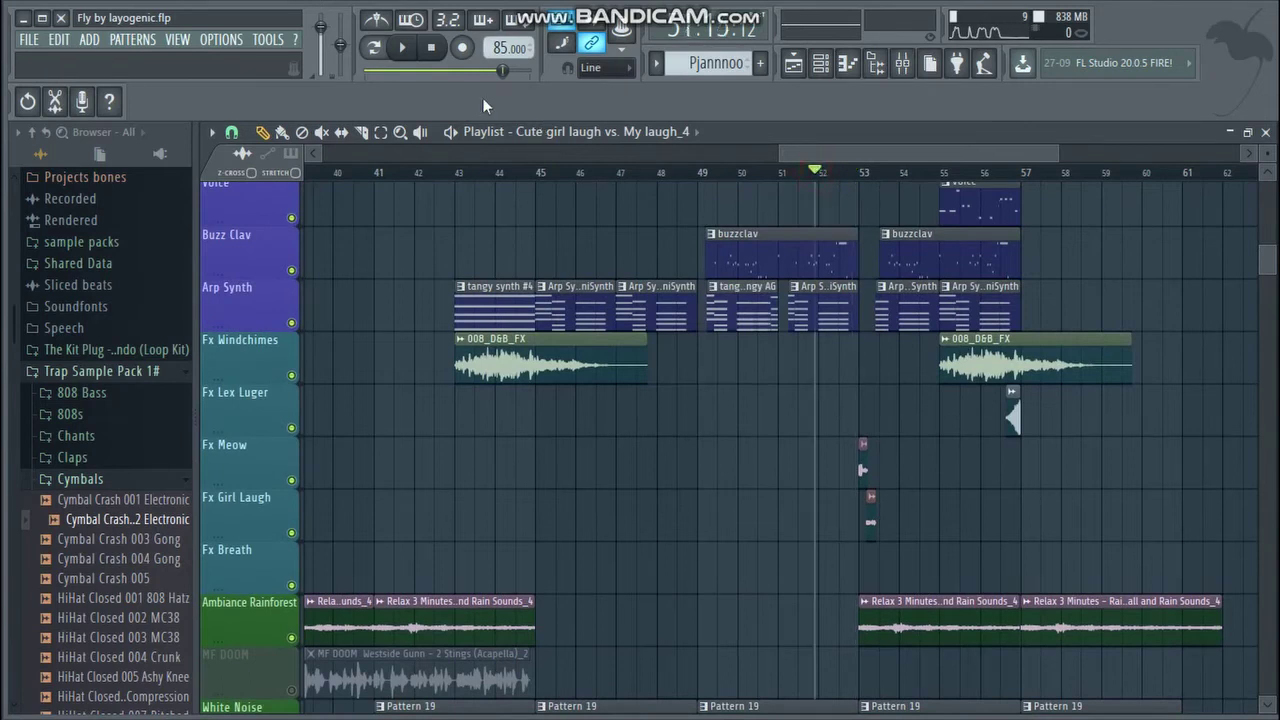
{"action": "left_click", "coordinate": [404, 50]}
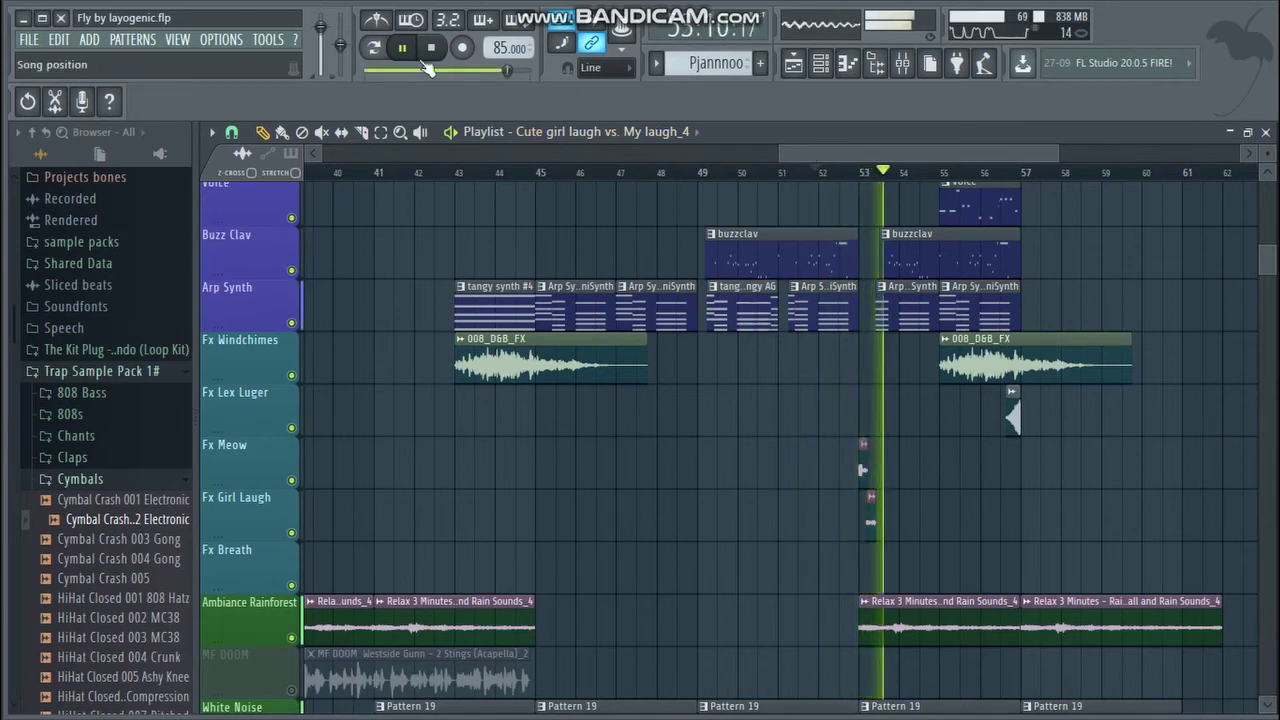
{"action": "key", "text": "space"}
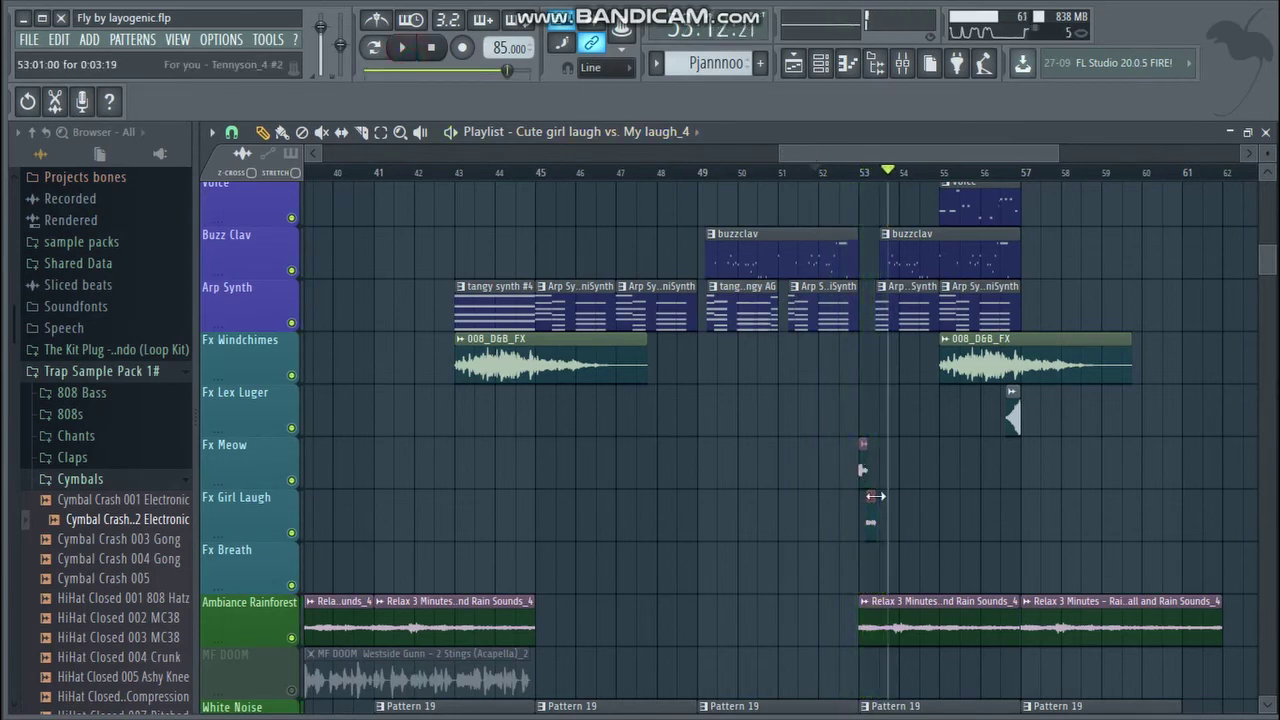
{"action": "left_click_drag", "start_coordinate": [1263, 270], "coordinate": [1261, 168]}
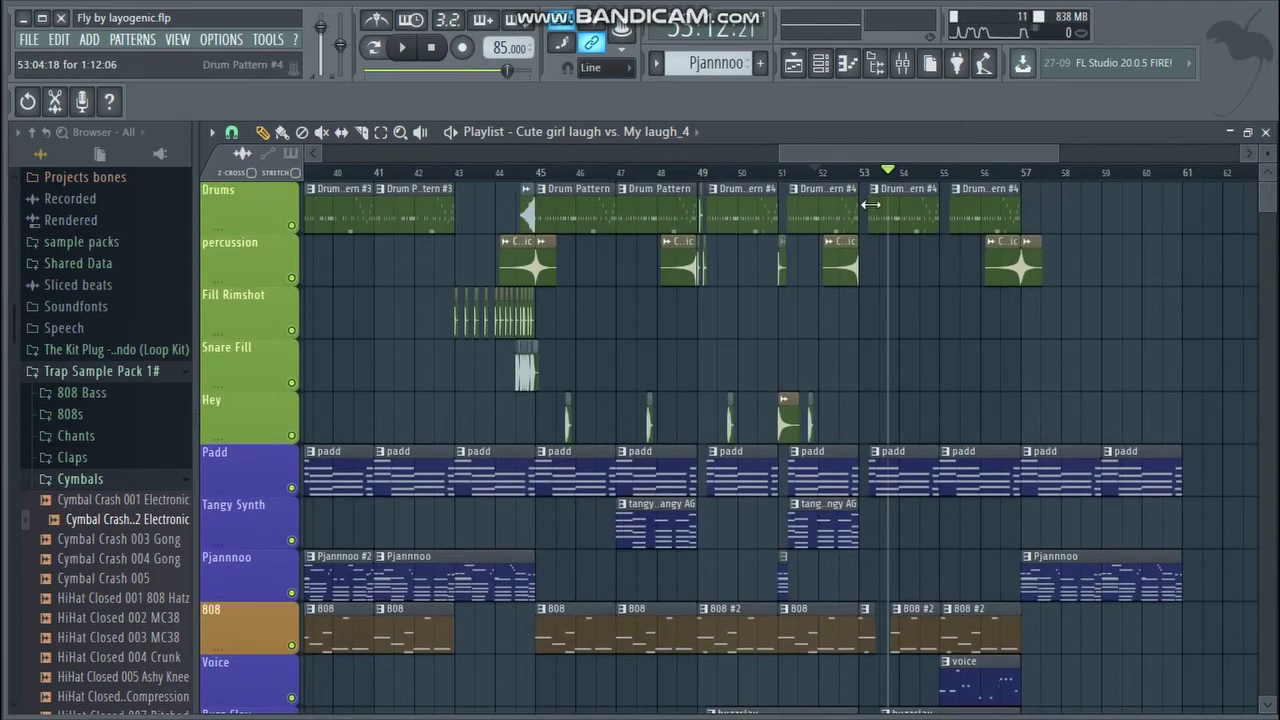
- Play the song from bar 43, where the tangy synth #4 and windchimes clips start
{"action": "left_click_drag", "start_coordinate": [924, 153], "coordinate": [824, 152]}
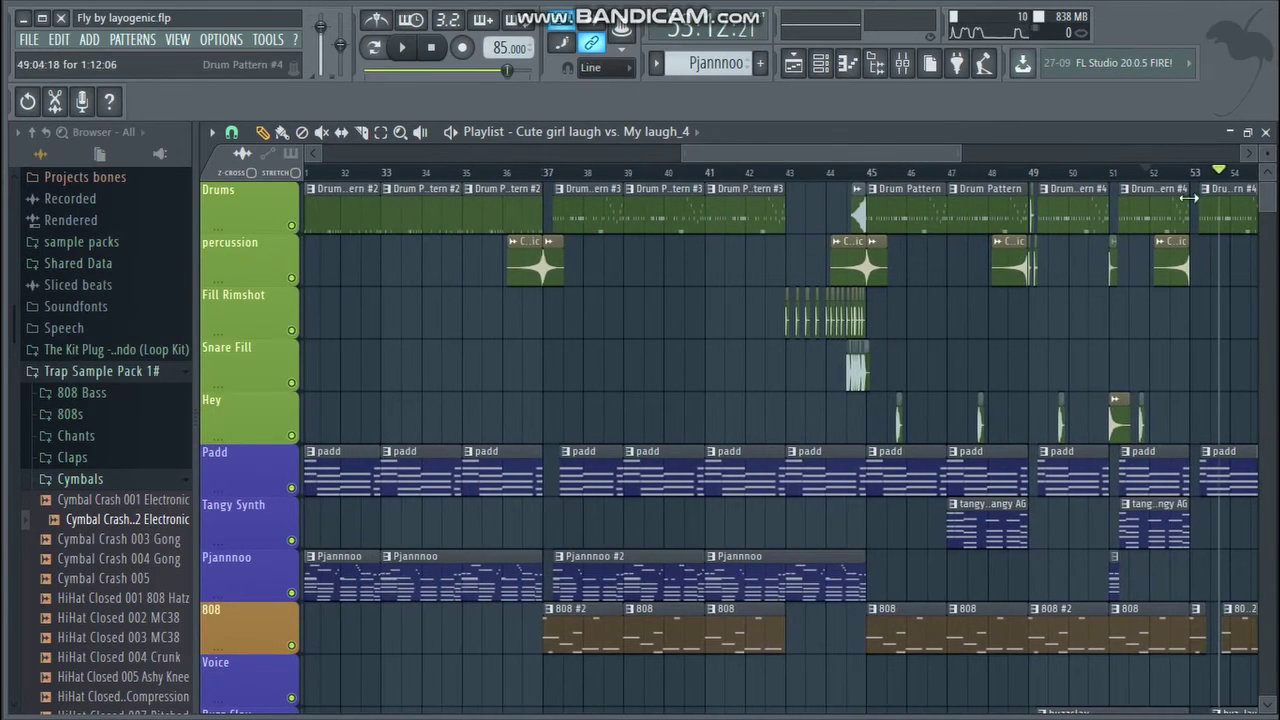
{"action": "left_click_drag", "start_coordinate": [1272, 210], "coordinate": [1272, 244]}
{"action": "left_click", "coordinate": [785, 176]}
{"action": "key", "text": "space"}
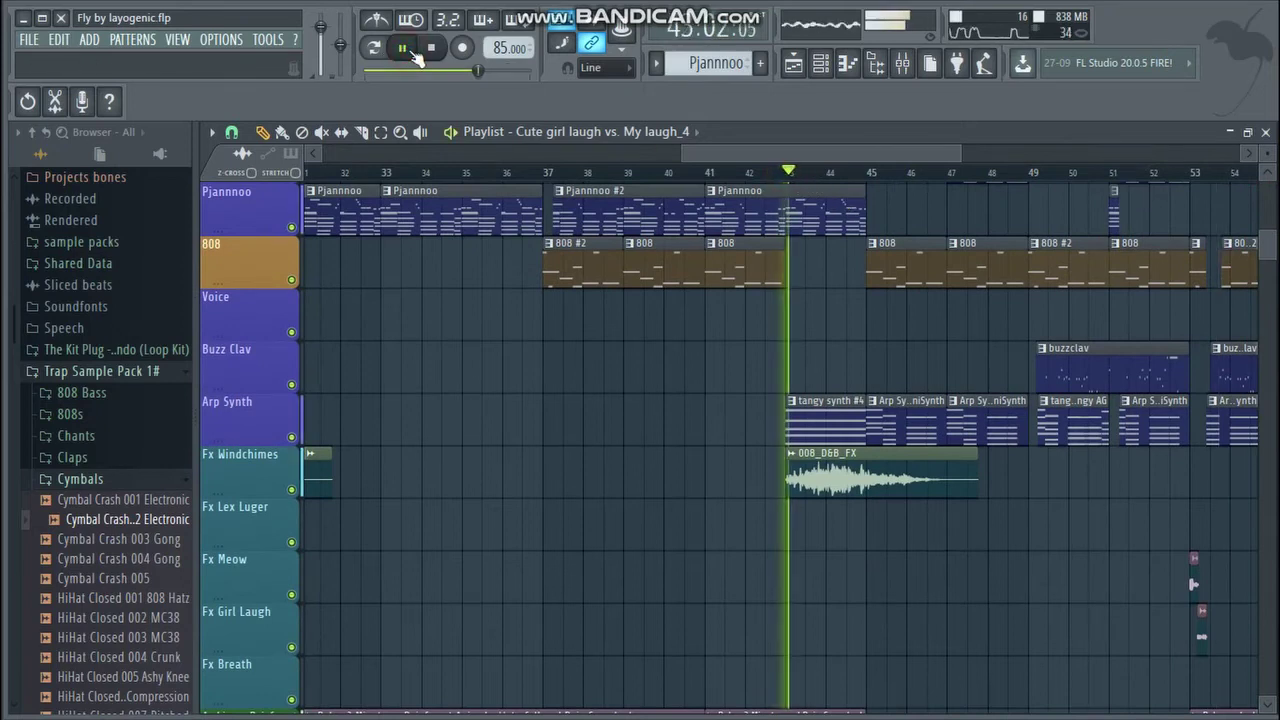
- Inspect the full length of the sustained MiniSynth chord in the tangy synth #4 pattern at bar 43
{"action": "double_click", "coordinate": [820, 417]}
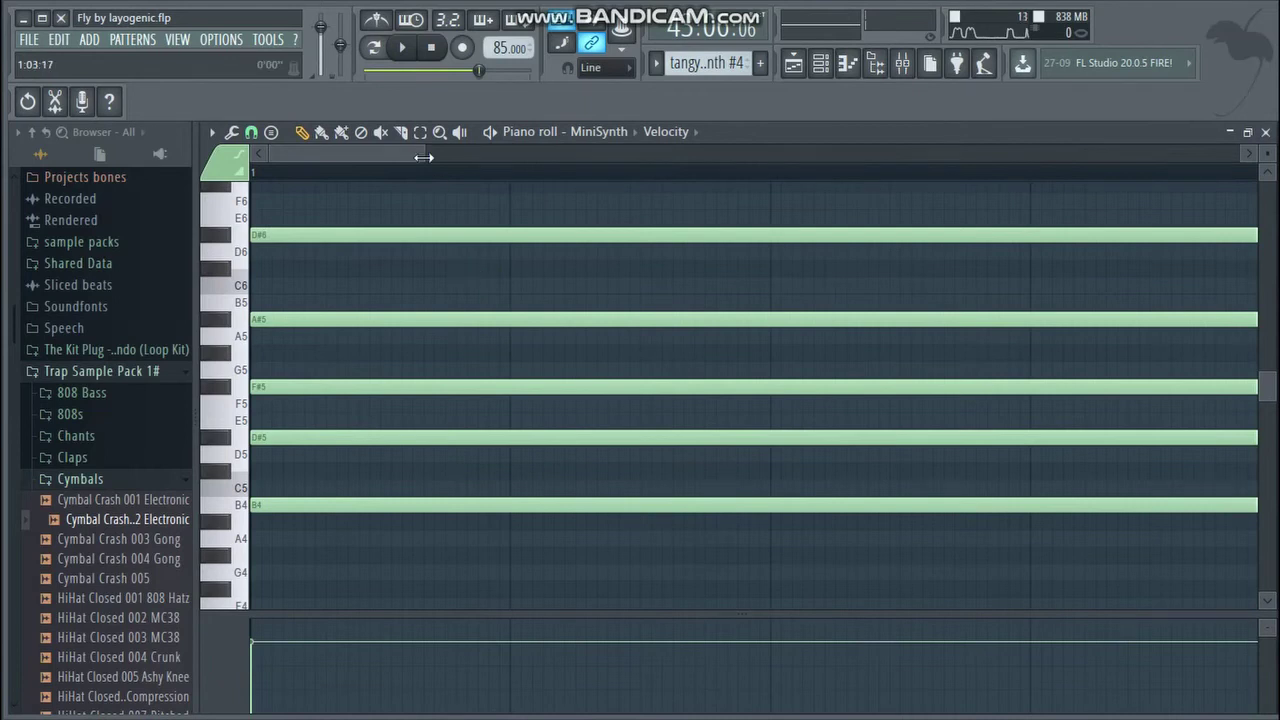
{"action": "left_click_drag", "start_coordinate": [424, 157], "coordinate": [733, 157]}
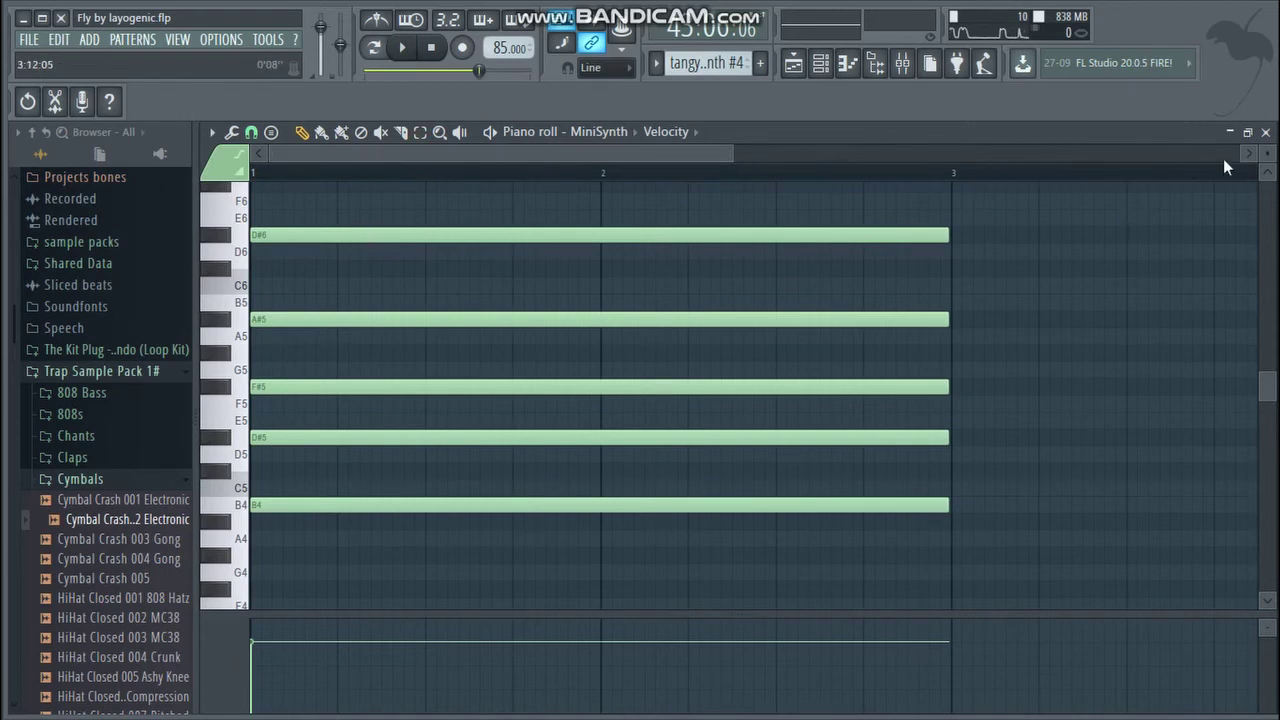
{"action": "left_click", "coordinate": [1265, 133]}
{"action": "left_click", "coordinate": [1144, 150]}
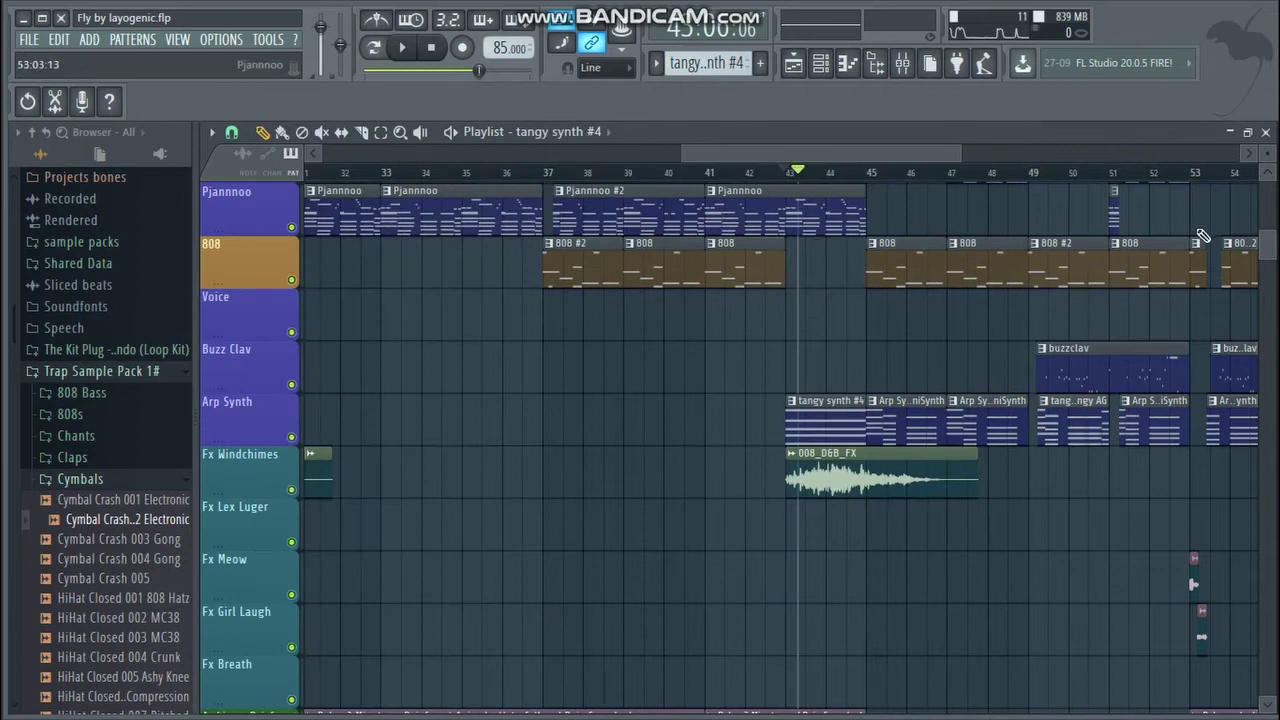
- Set the song position to bar 44 and inspect the 008_D&B_FX sample on the Fx Windchimes track
{"action": "left_click_drag", "start_coordinate": [1268, 254], "coordinate": [1268, 240]}
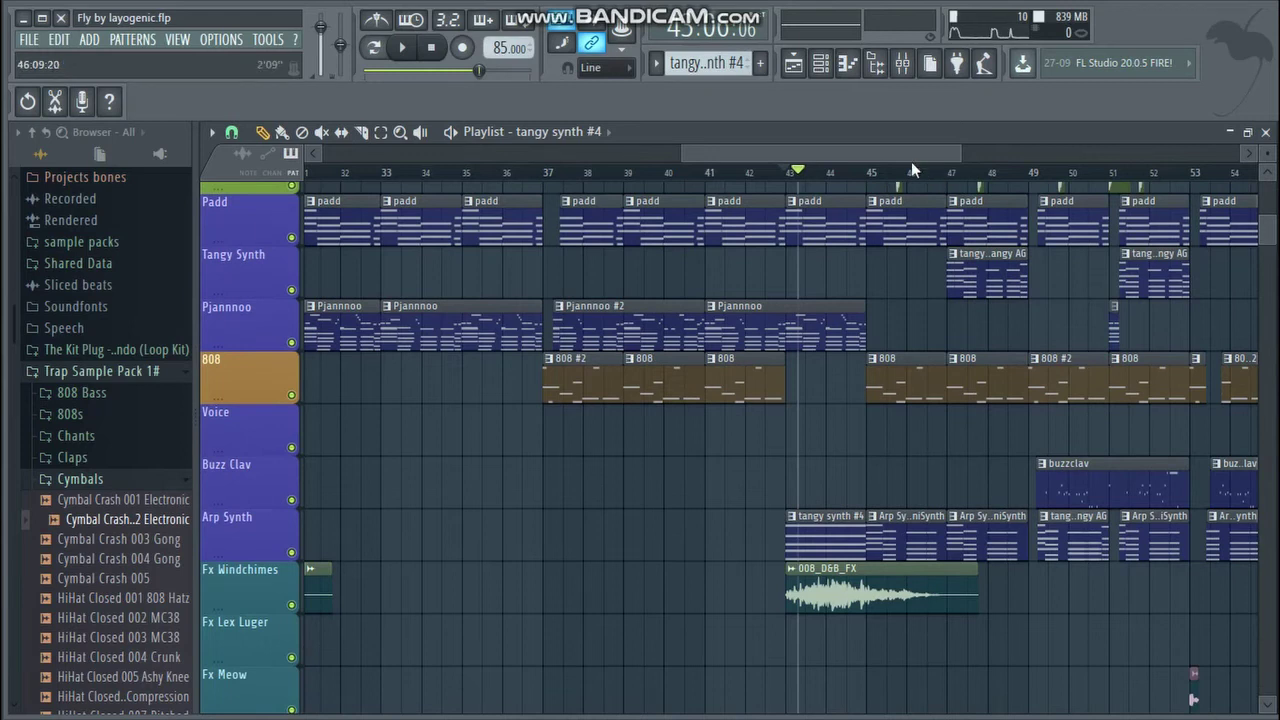
{"action": "left_click", "coordinate": [835, 175]}
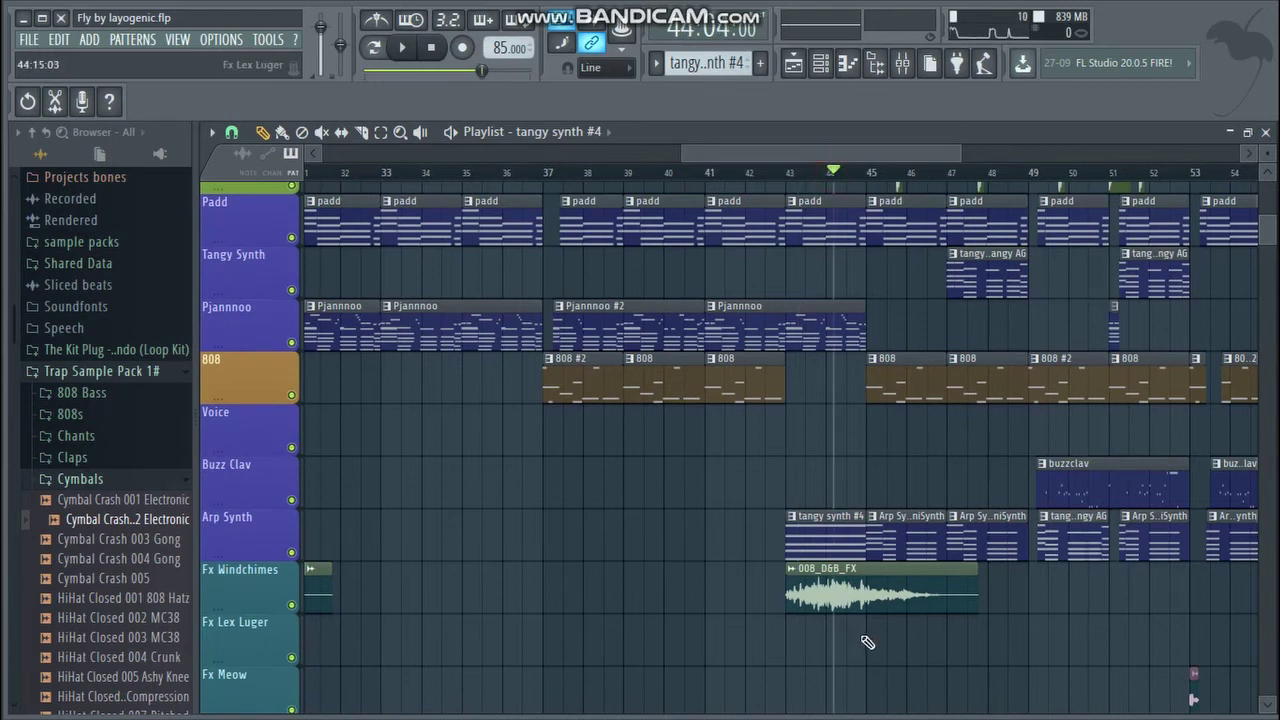
{"action": "double_click", "coordinate": [865, 596]}
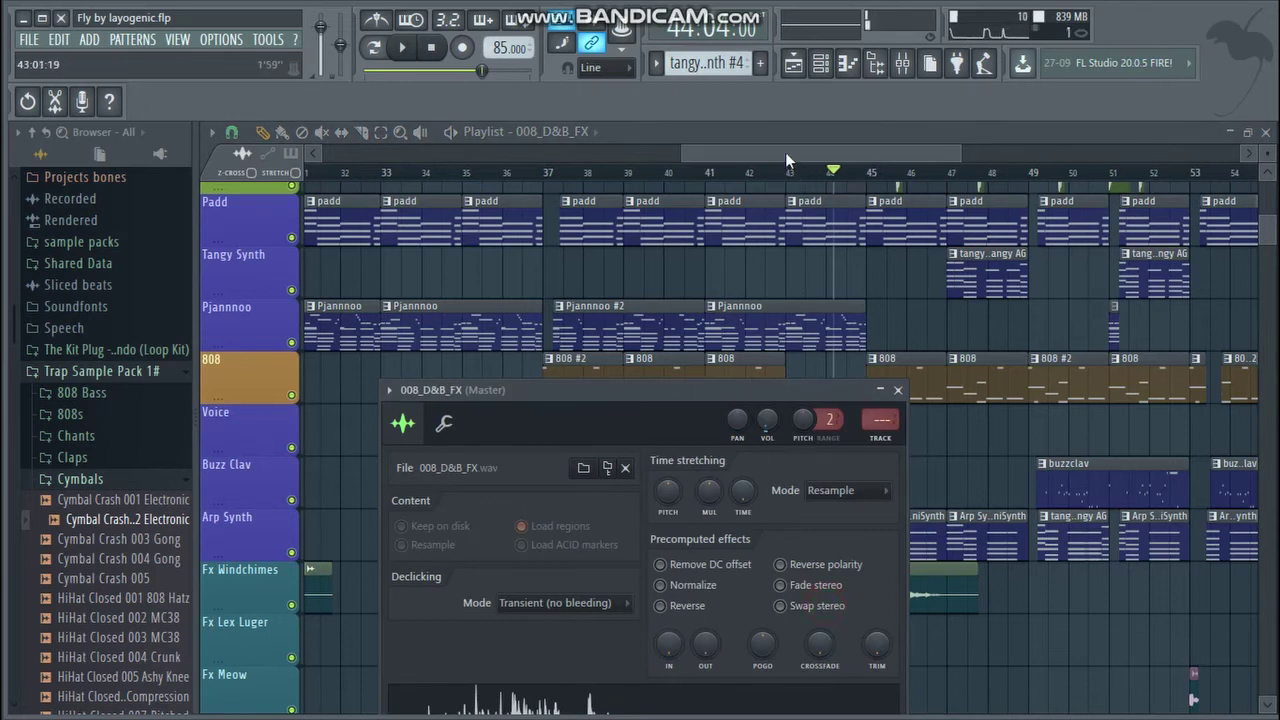
{"action": "left_click_drag", "start_coordinate": [785, 152], "coordinate": [801, 145]}
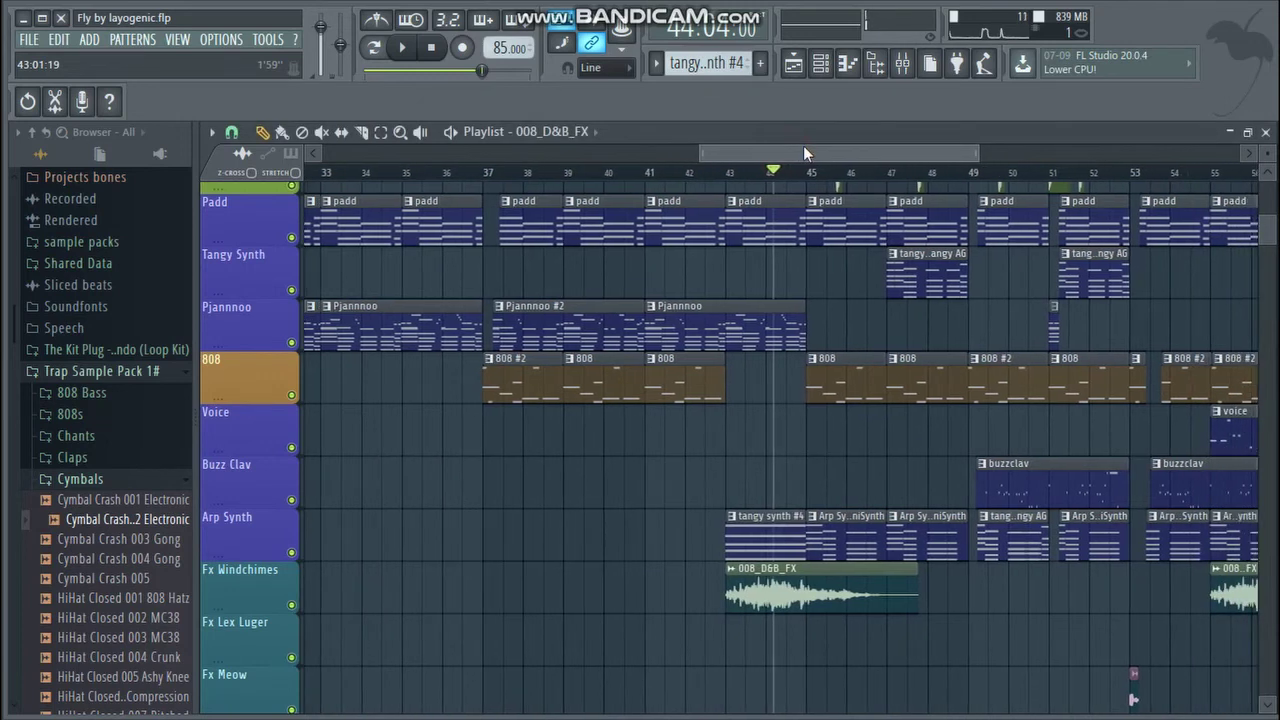
{"action": "mouse_move", "coordinate": [803, 146]}
{"action": "left_mouse_down"}
{"action": "mouse_move", "coordinate": [777, 152]}
{"action": "mouse_move", "coordinate": [807, 147]}
{"action": "left_mouse_up"}
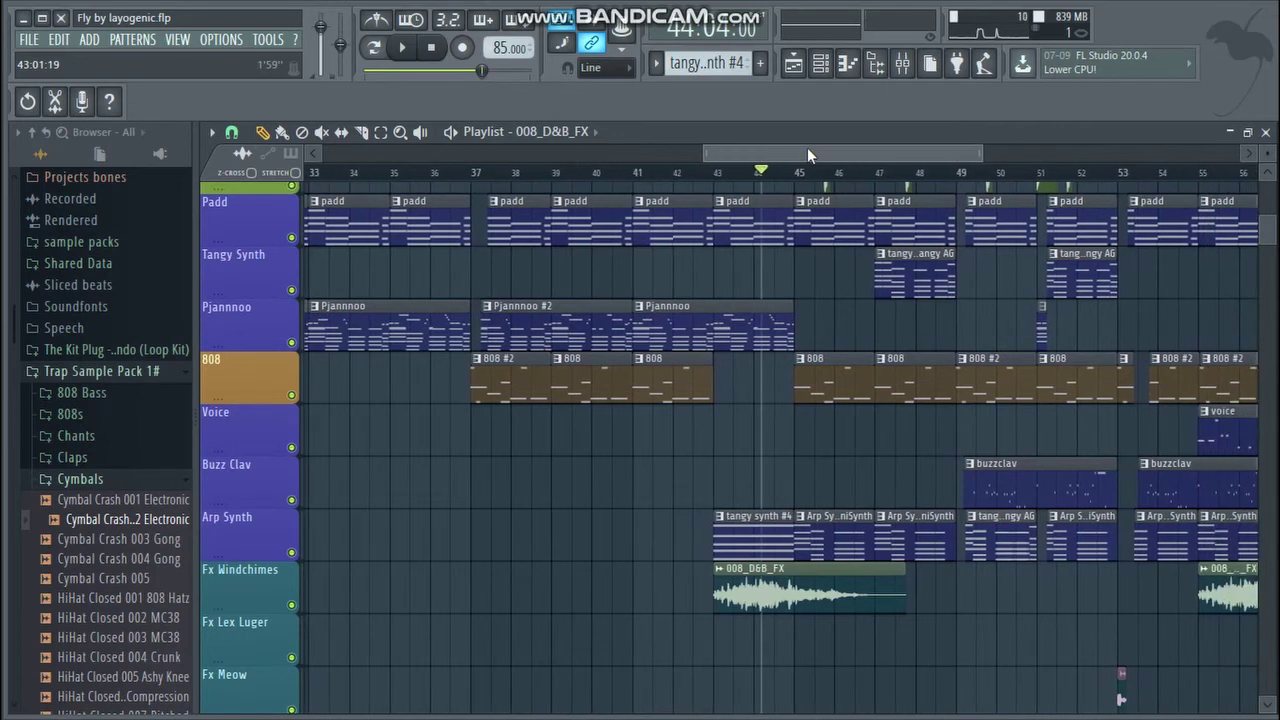
- Play the transition from bar 44 into the following section and pause in bar 46
{"action": "left_click", "coordinate": [402, 48]}
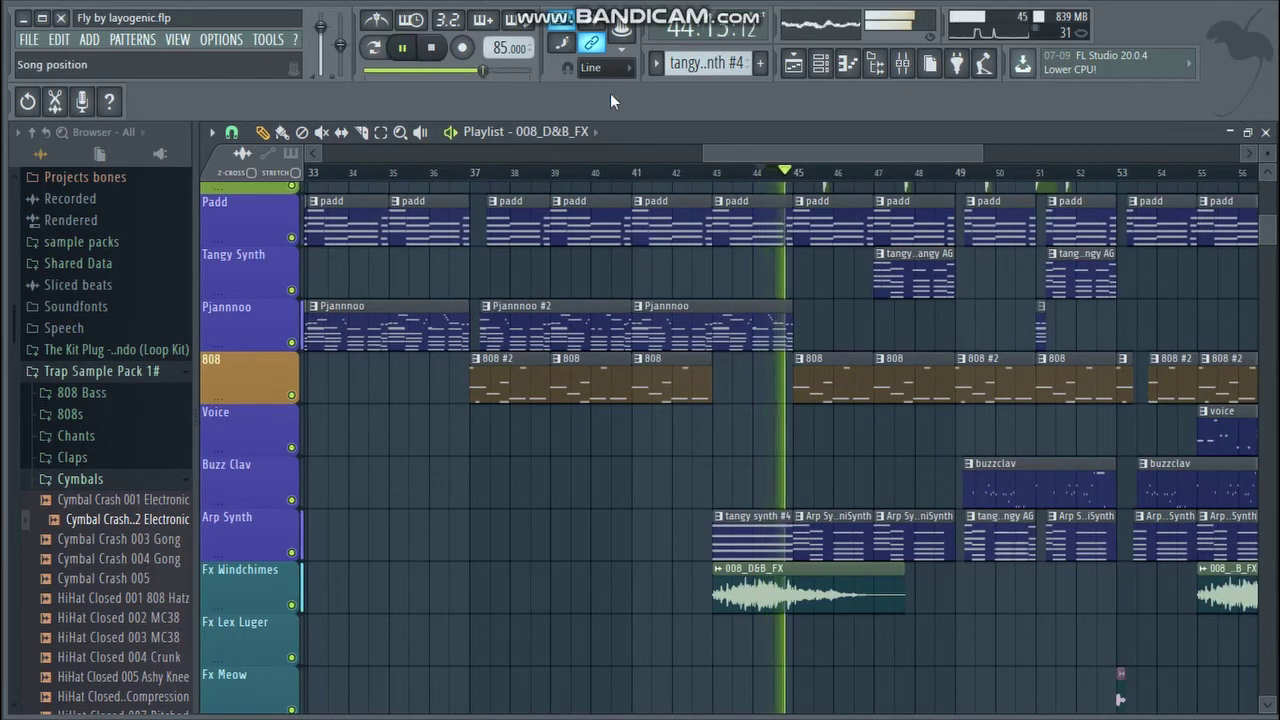
{"action": "left_click_drag", "start_coordinate": [802, 146], "coordinate": [864, 152]}
{"action": "left_click", "coordinate": [404, 50]}
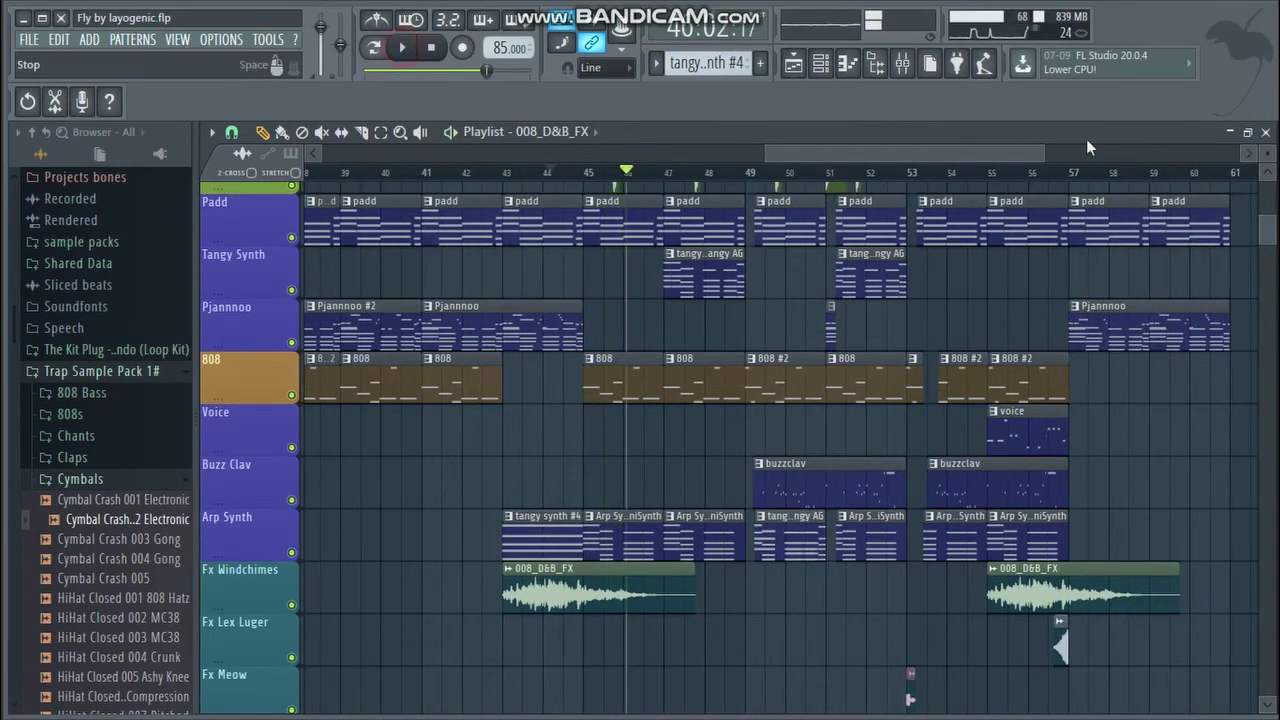
- Inspect the 3x Osc settings of the wit geluid channel behind Pattern 19 on the White Noise track
{"action": "left_click_drag", "start_coordinate": [1268, 246], "coordinate": [1265, 307]}
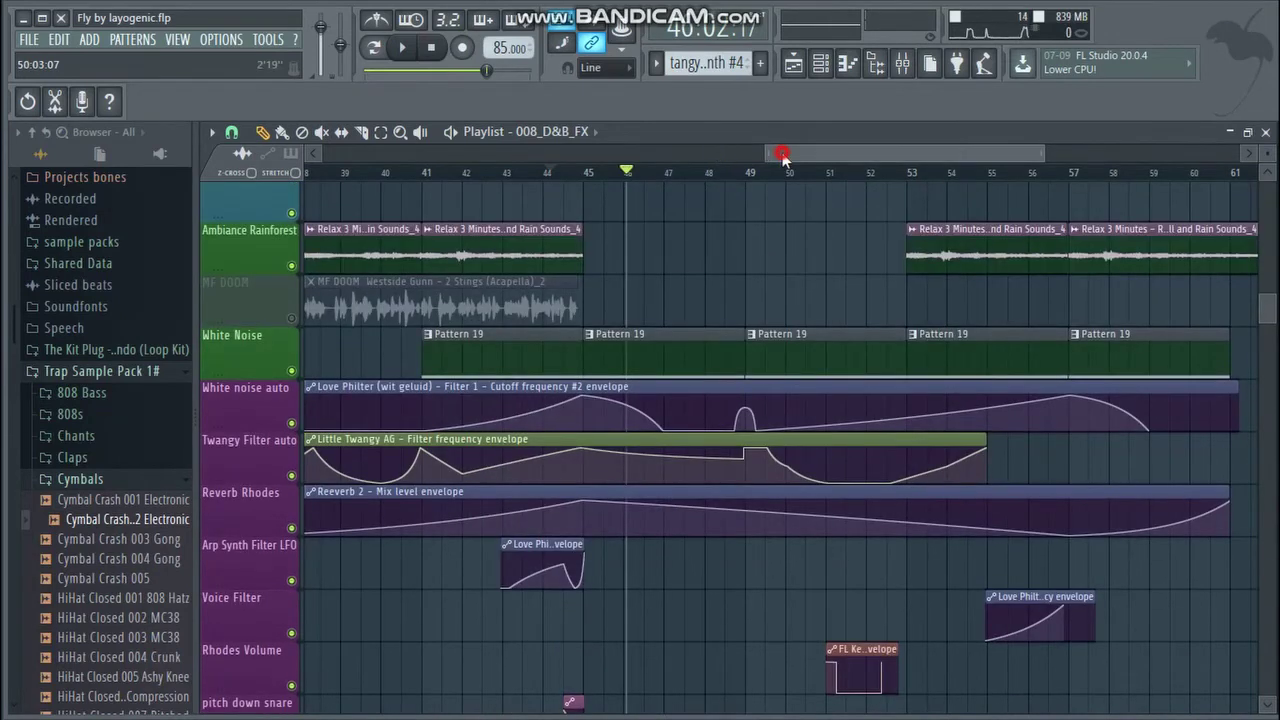
{"action": "left_click_drag", "start_coordinate": [786, 153], "coordinate": [751, 153]}
{"action": "double_click", "coordinate": [595, 361]}
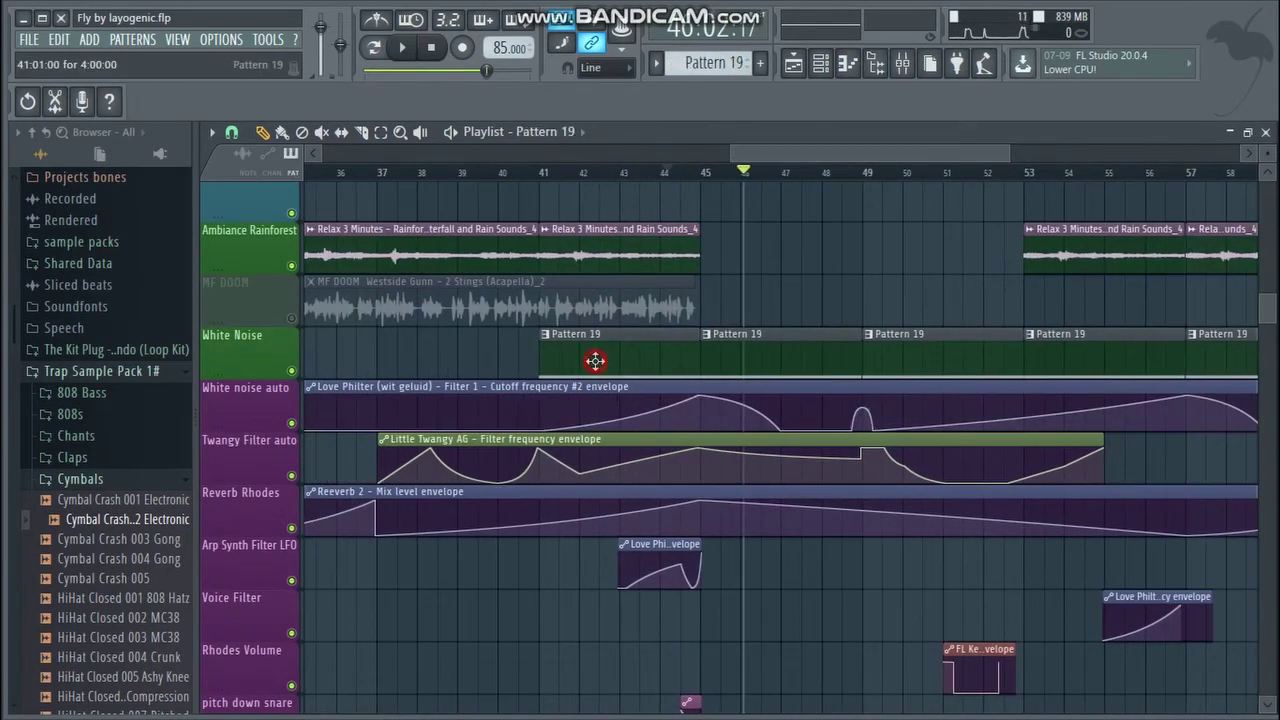
{"action": "left_click", "coordinate": [1266, 133]}
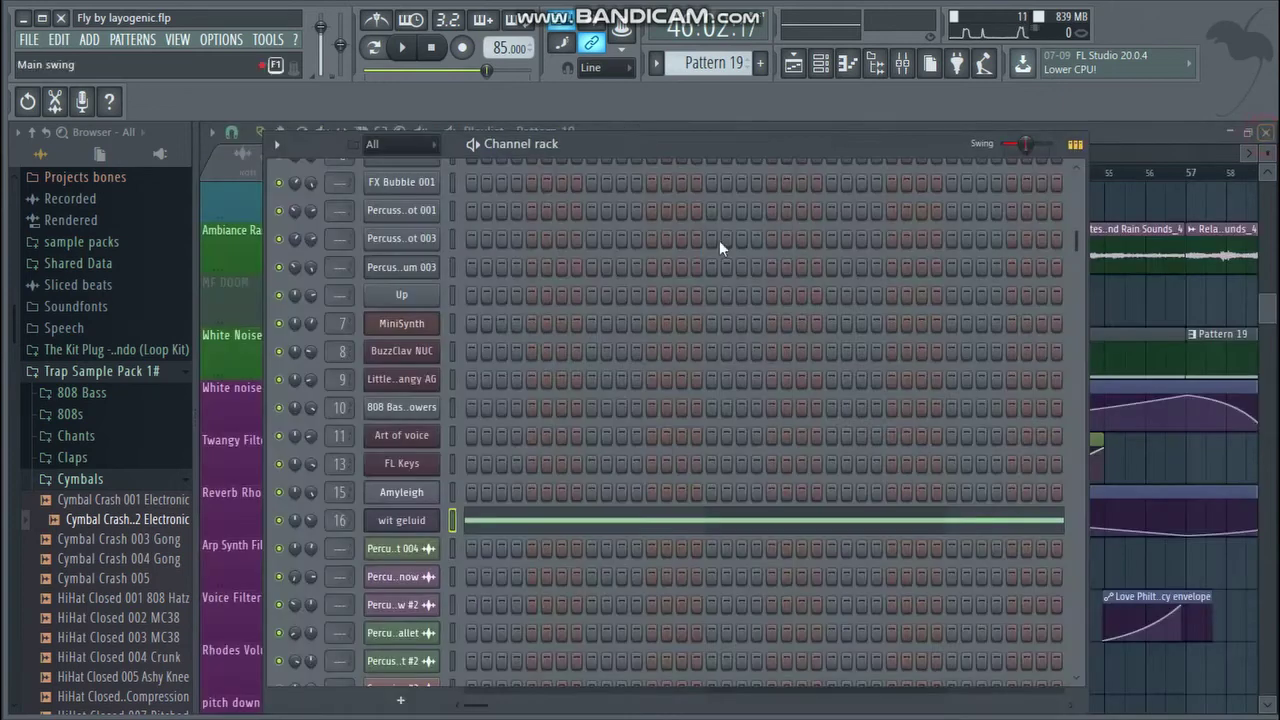
{"action": "left_click", "coordinate": [390, 524]}
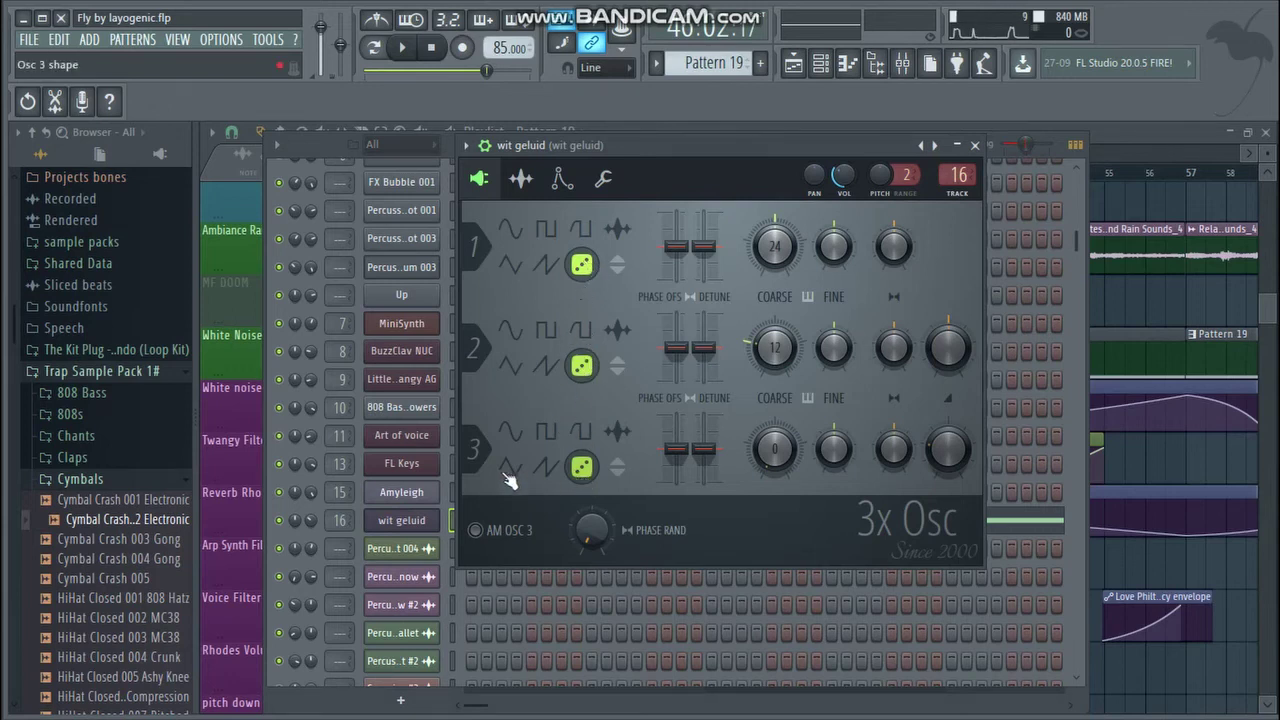
{"action": "left_click", "coordinate": [397, 525]}
- Show the wit geluid channel's full four-bar C5 note in the piano roll and audition it
{"action": "right_click", "coordinate": [400, 520]}
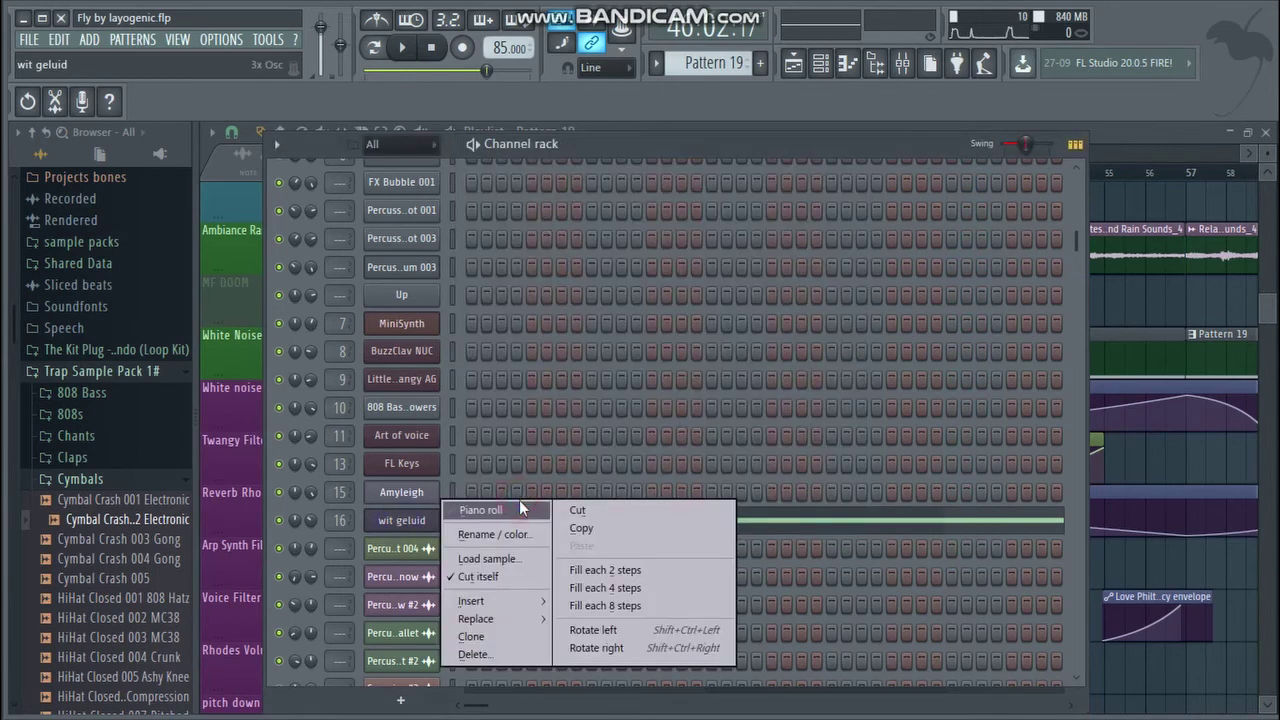
{"action": "left_click", "coordinate": [520, 509]}
{"action": "left_click", "coordinate": [401, 48]}
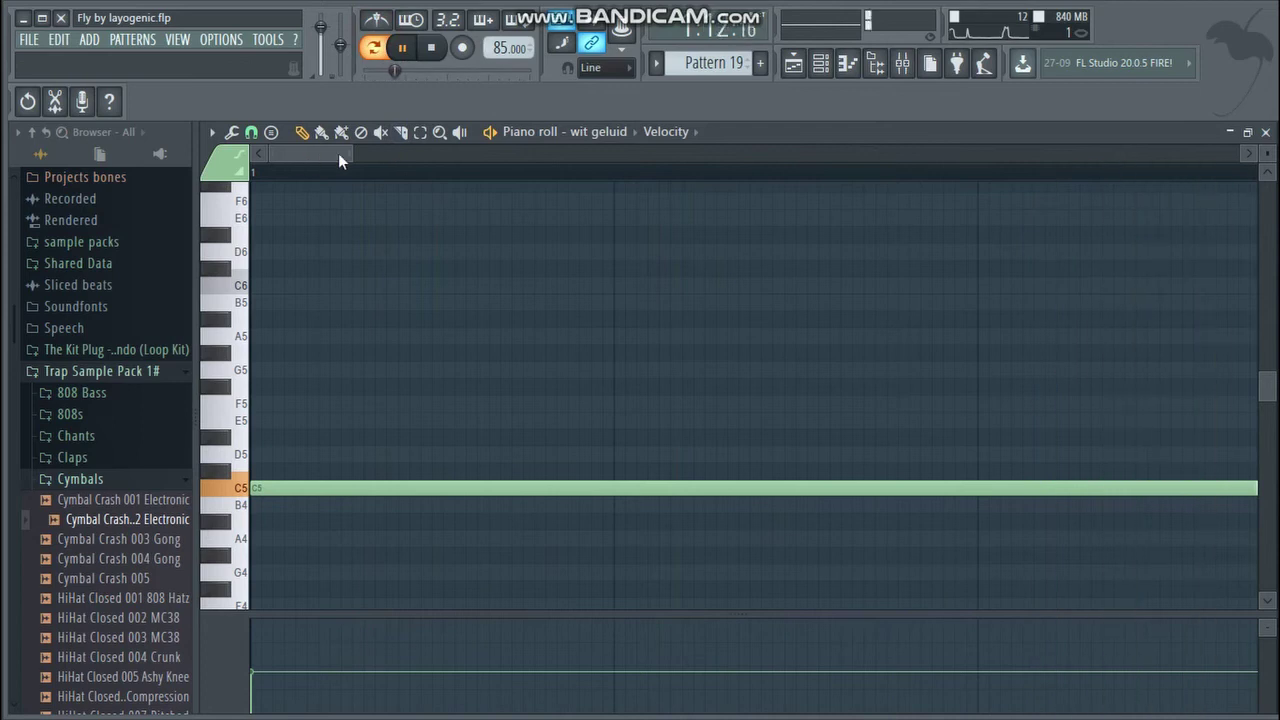
{"action": "left_click_drag", "start_coordinate": [338, 155], "coordinate": [831, 143]}
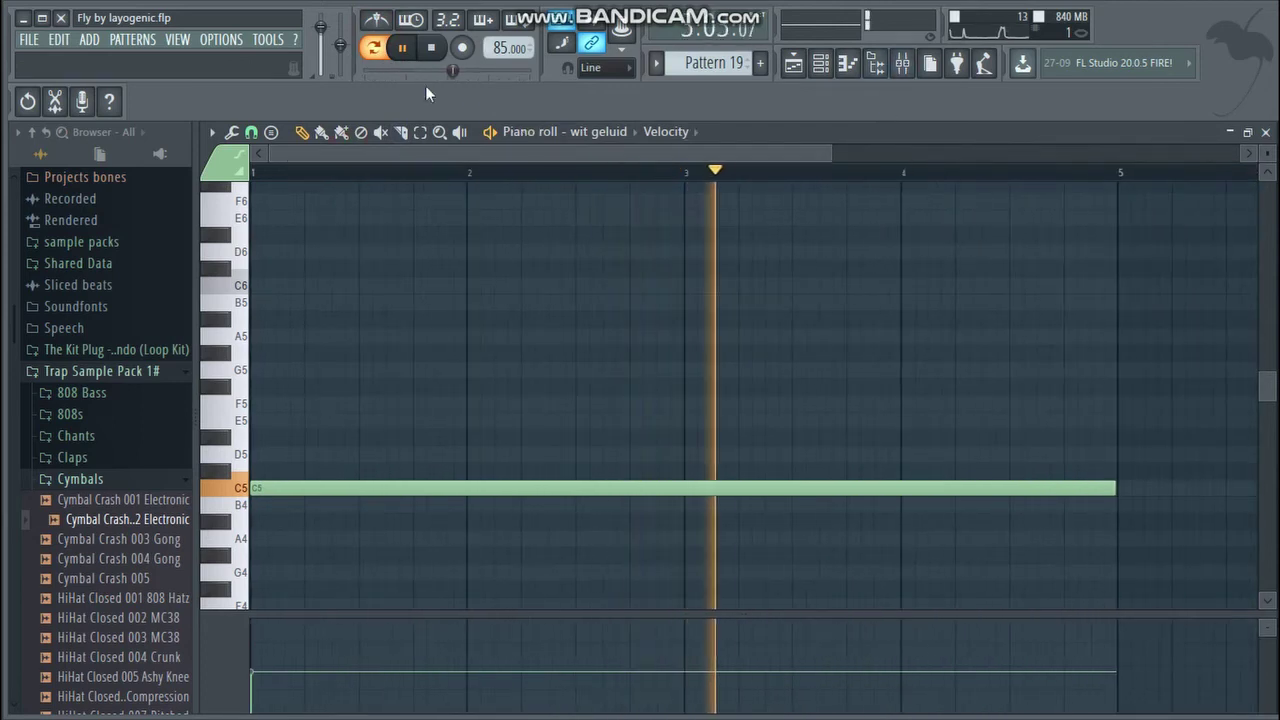
{"action": "left_click", "coordinate": [401, 47]}
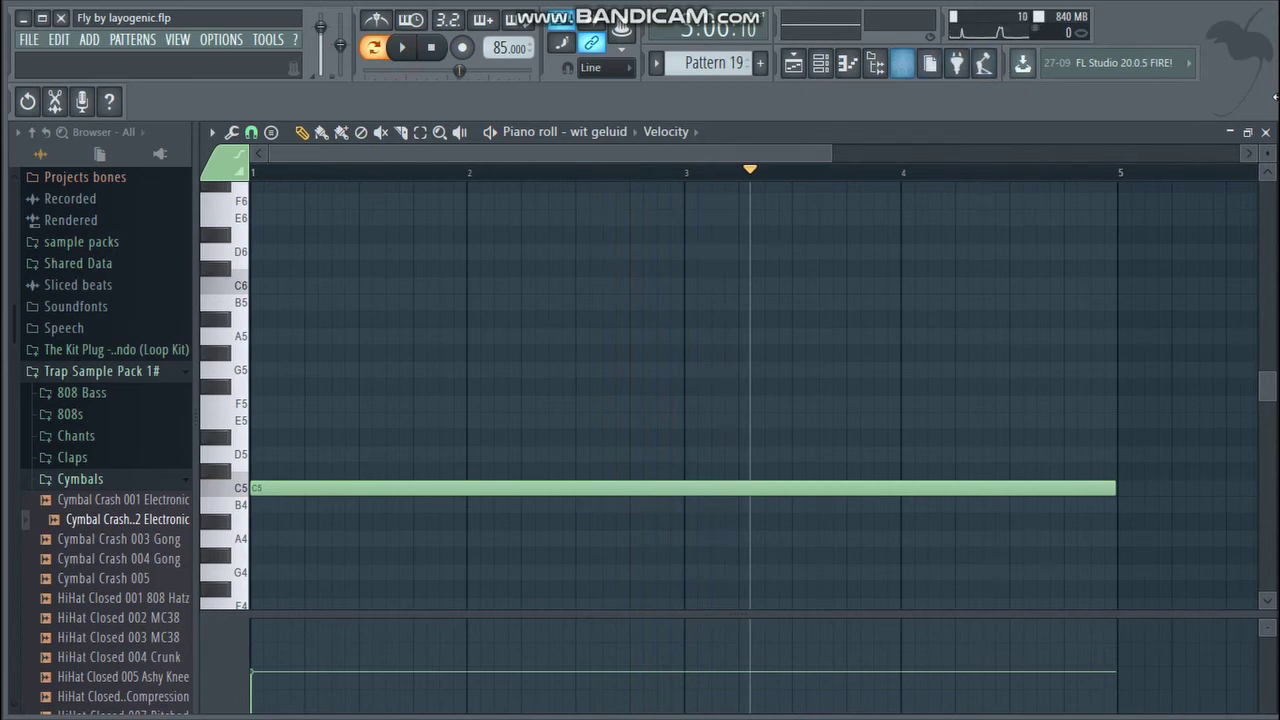
- Show the Sidechain volume preset in Gross Beat on the wit geluid mixer insert and audition the white noise through it
{"action": "left_click", "coordinate": [902, 63]}
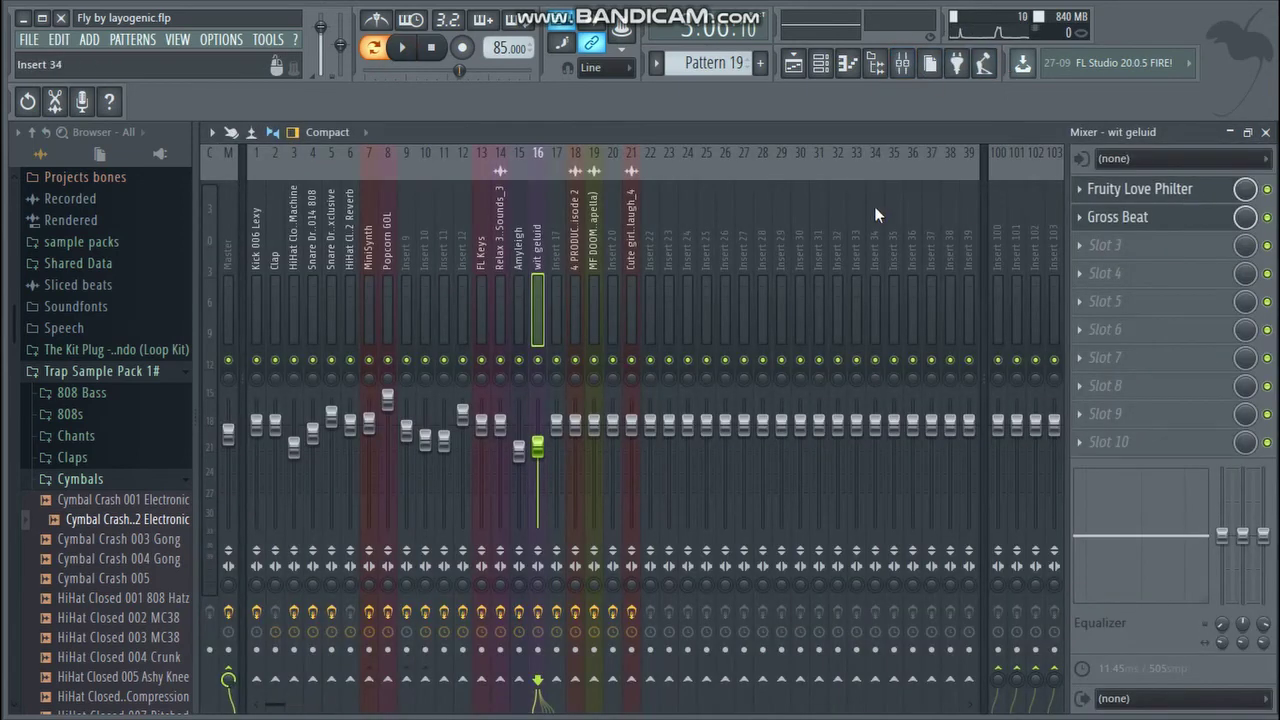
{"action": "left_click", "coordinate": [1150, 216]}
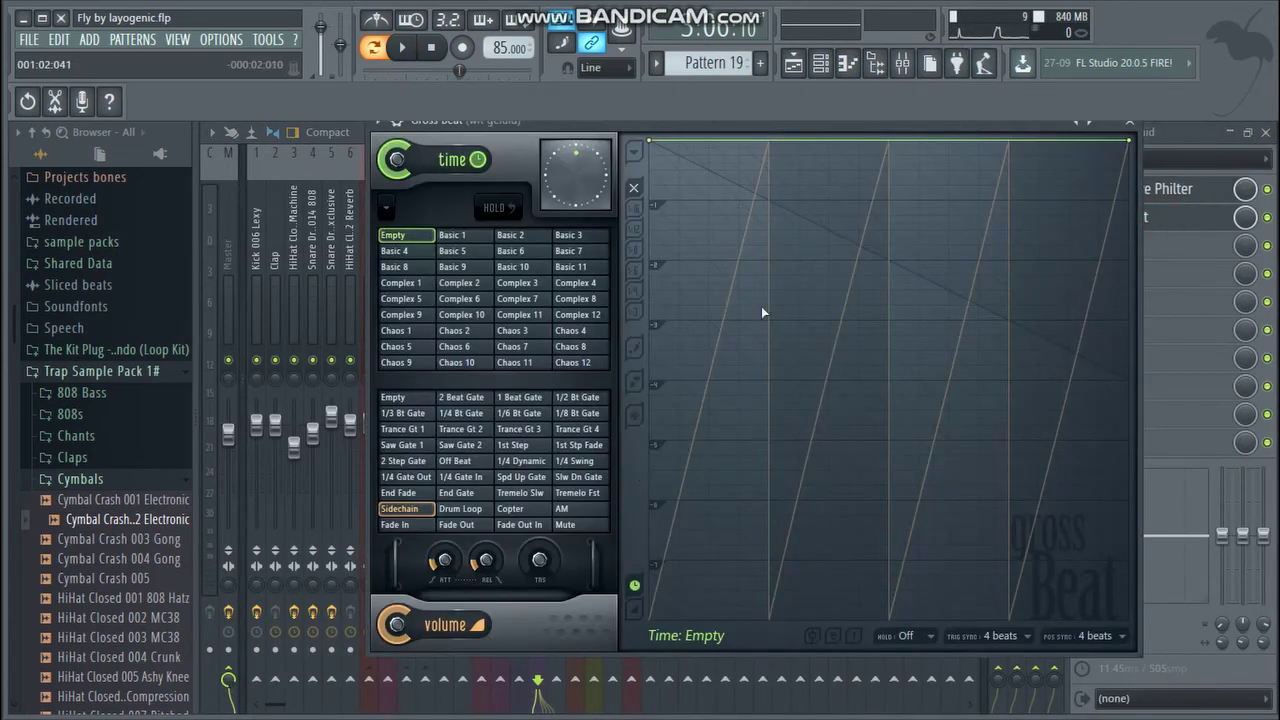
{"action": "left_click", "coordinate": [416, 511]}
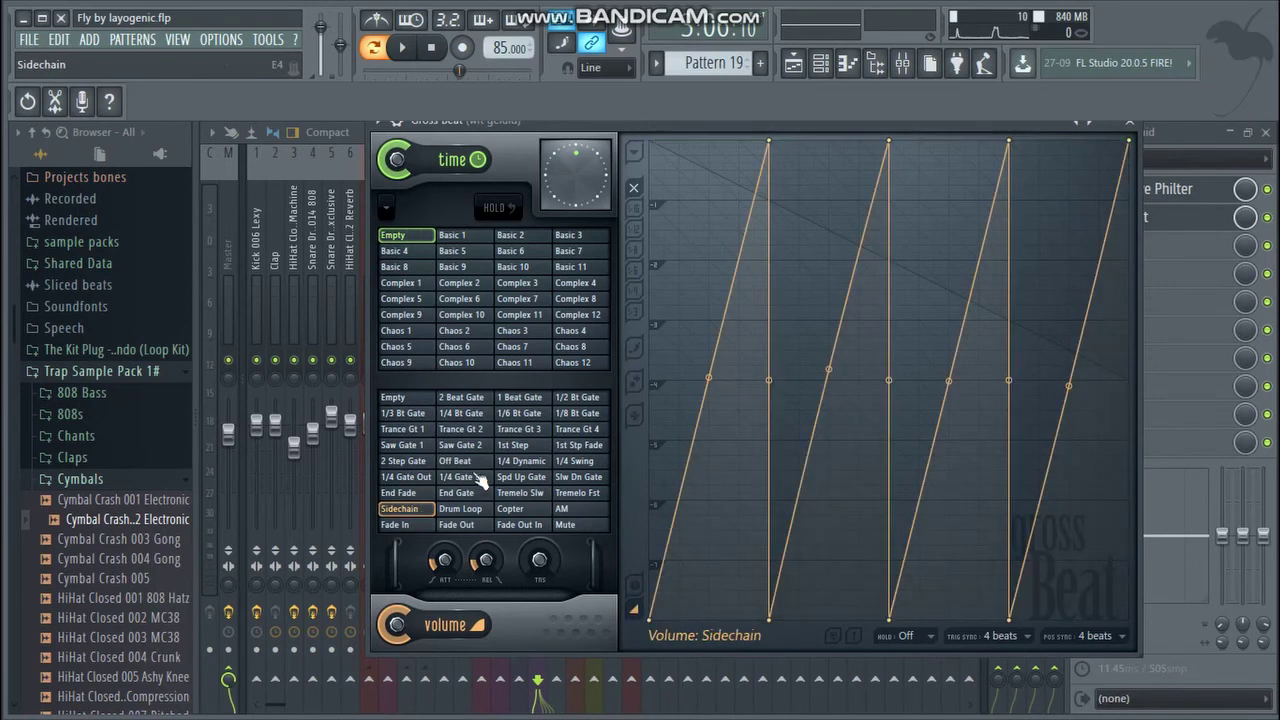
{"action": "left_click", "coordinate": [431, 47]}
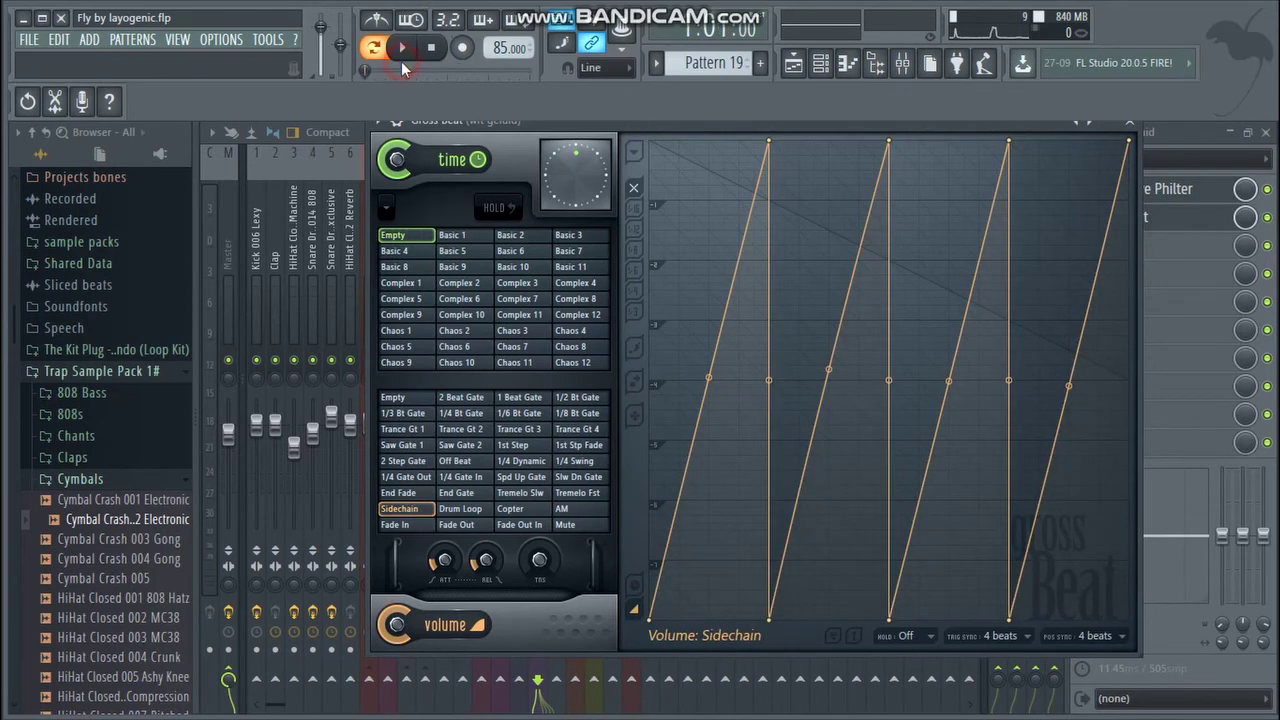
{"action": "left_click", "coordinate": [402, 52]}
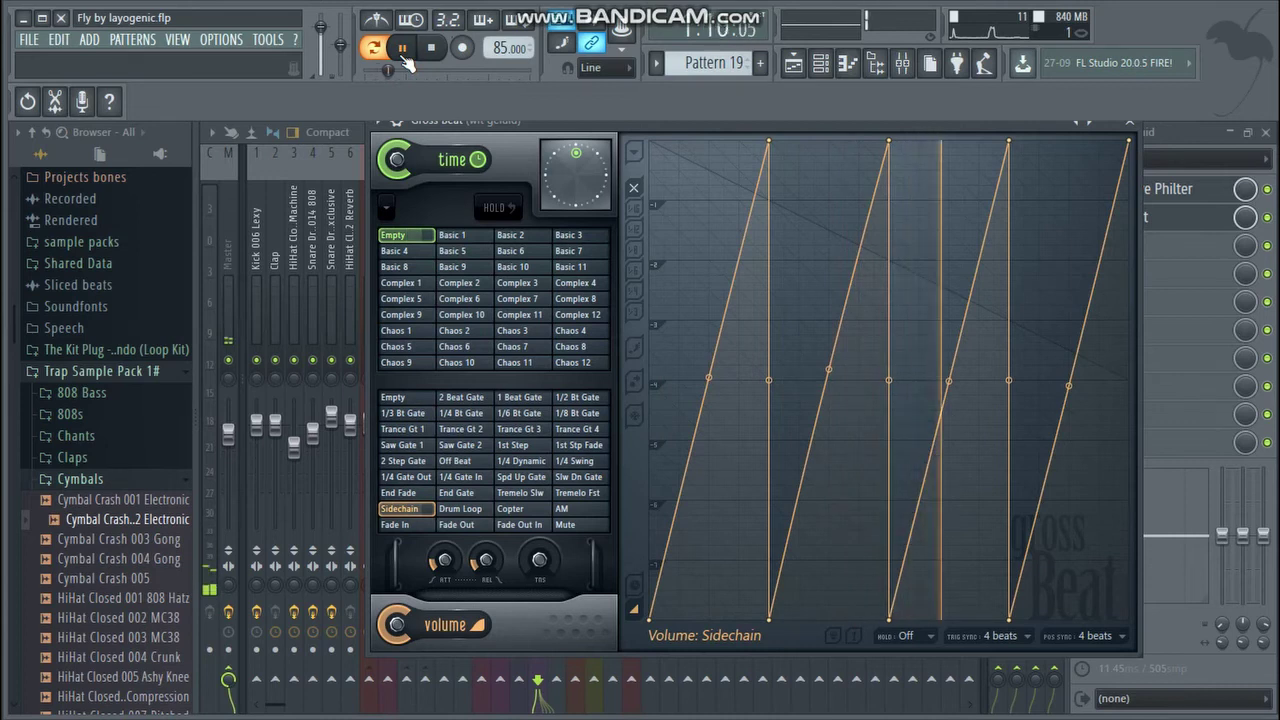
{"action": "left_click", "coordinate": [403, 52]}
- Audition the white noise pattern with Gross Beat bypassed on the wit geluid insert
{"action": "left_click", "coordinate": [1129, 122]}
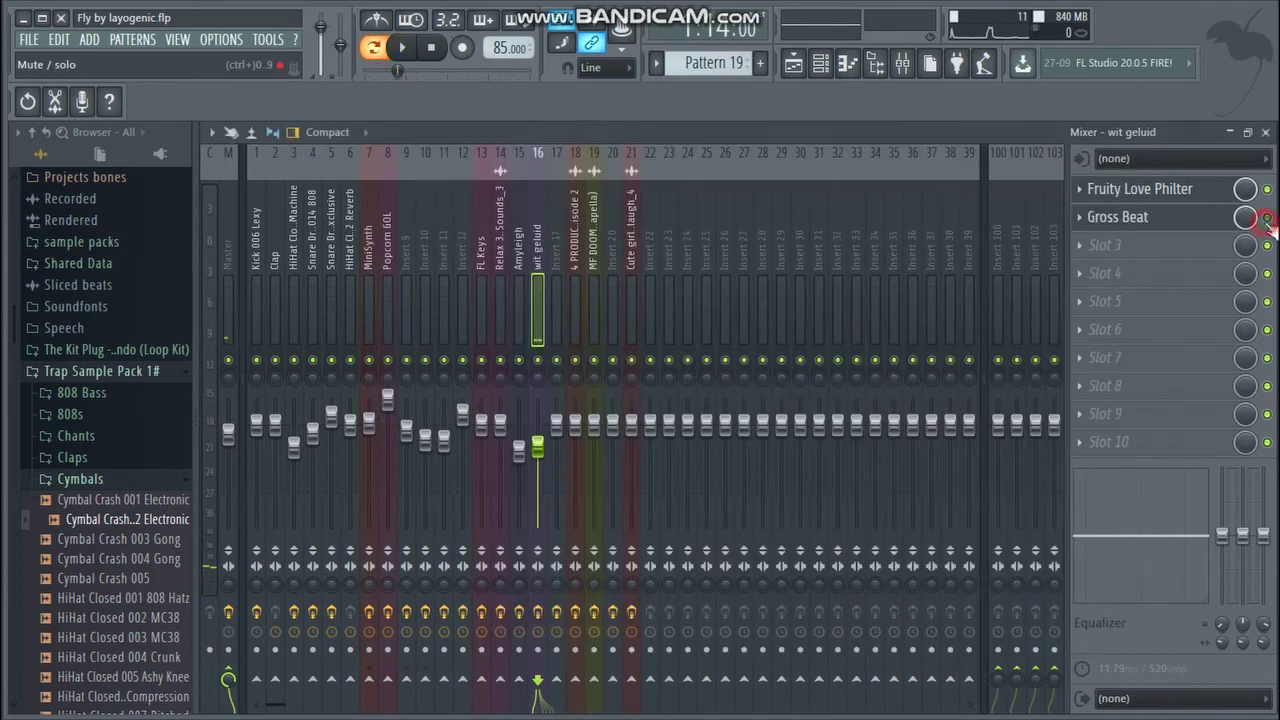
{"action": "left_click", "coordinate": [402, 50]}
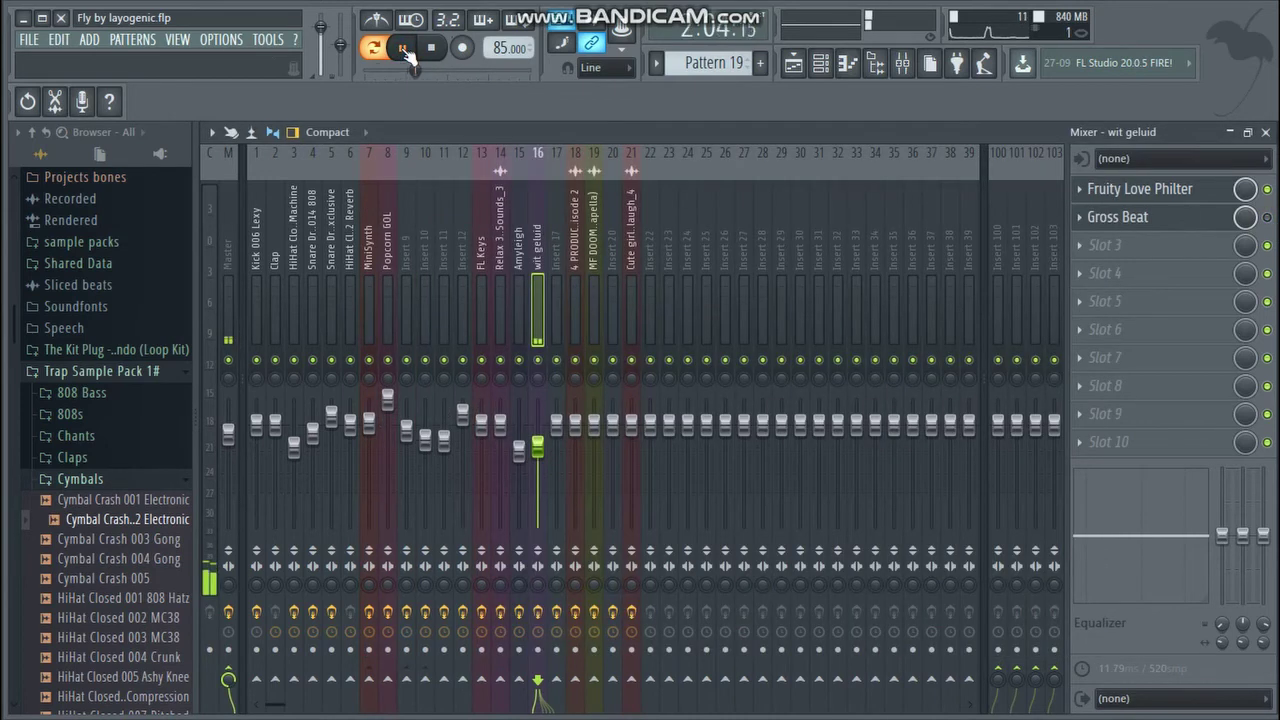
{"action": "left_click", "coordinate": [404, 50]}
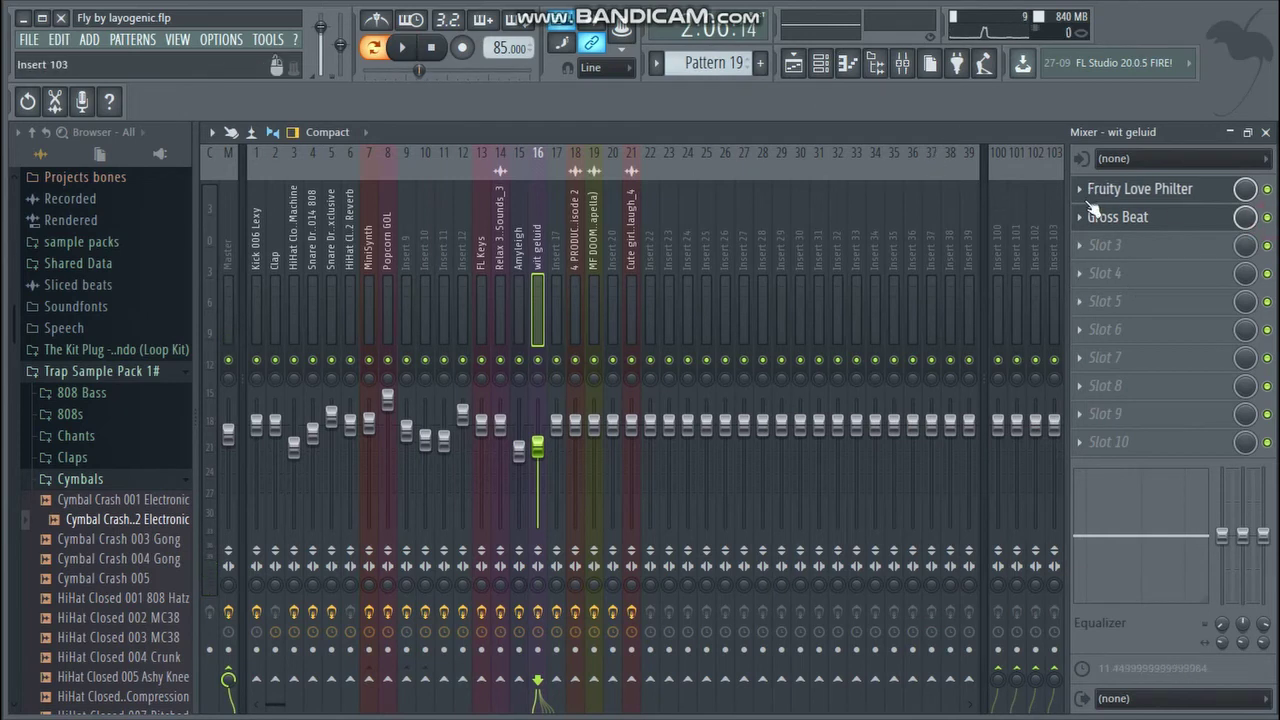
- Inspect the Fruity Love Philter effect on the wit geluid insert and return to the playlist
{"action": "left_click", "coordinate": [1132, 196]}
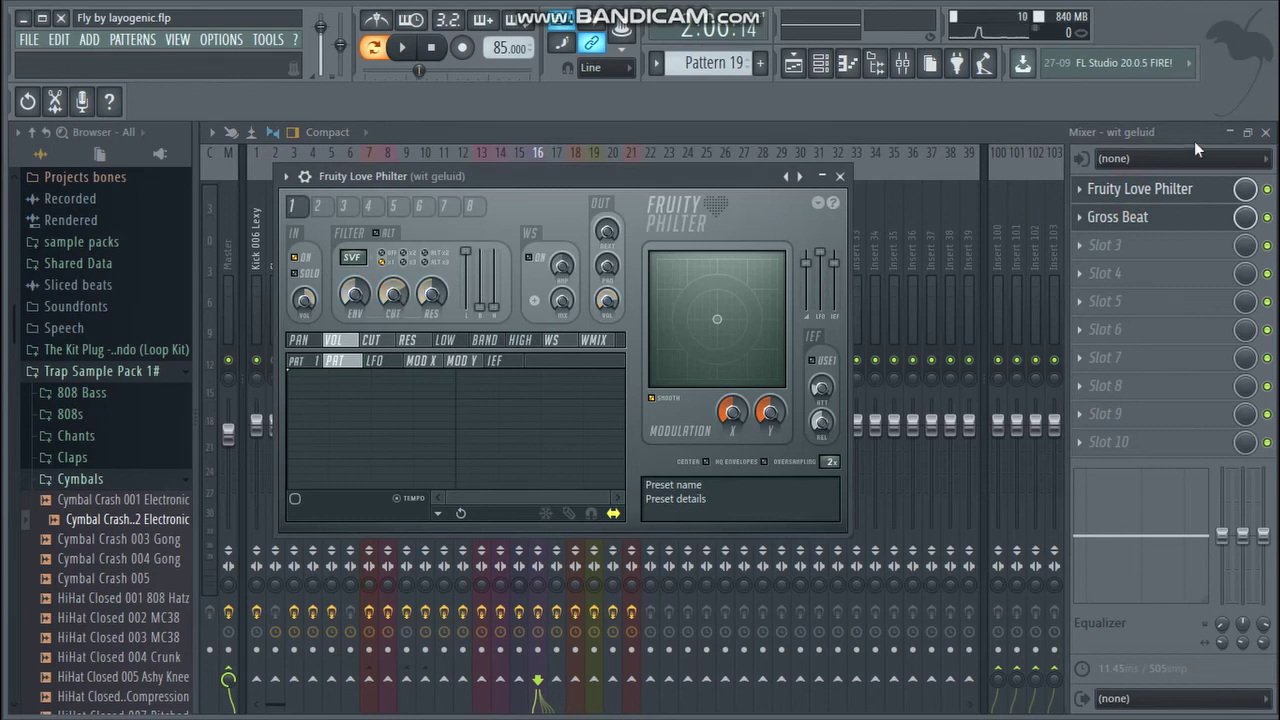
{"action": "left_click", "coordinate": [1266, 133]}
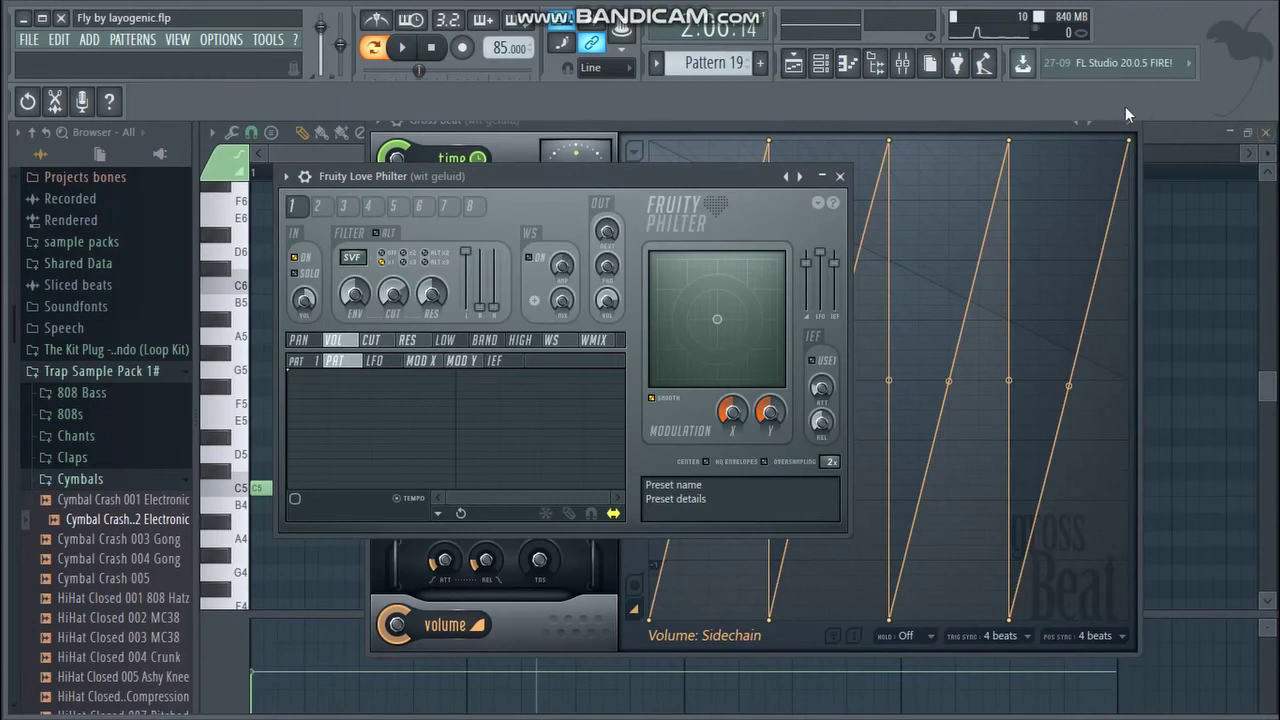
{"action": "left_click", "coordinate": [1176, 135]}
{"action": "left_click_drag", "start_coordinate": [1116, 155], "coordinate": [980, 155]}
{"action": "key", "text": "F5"}
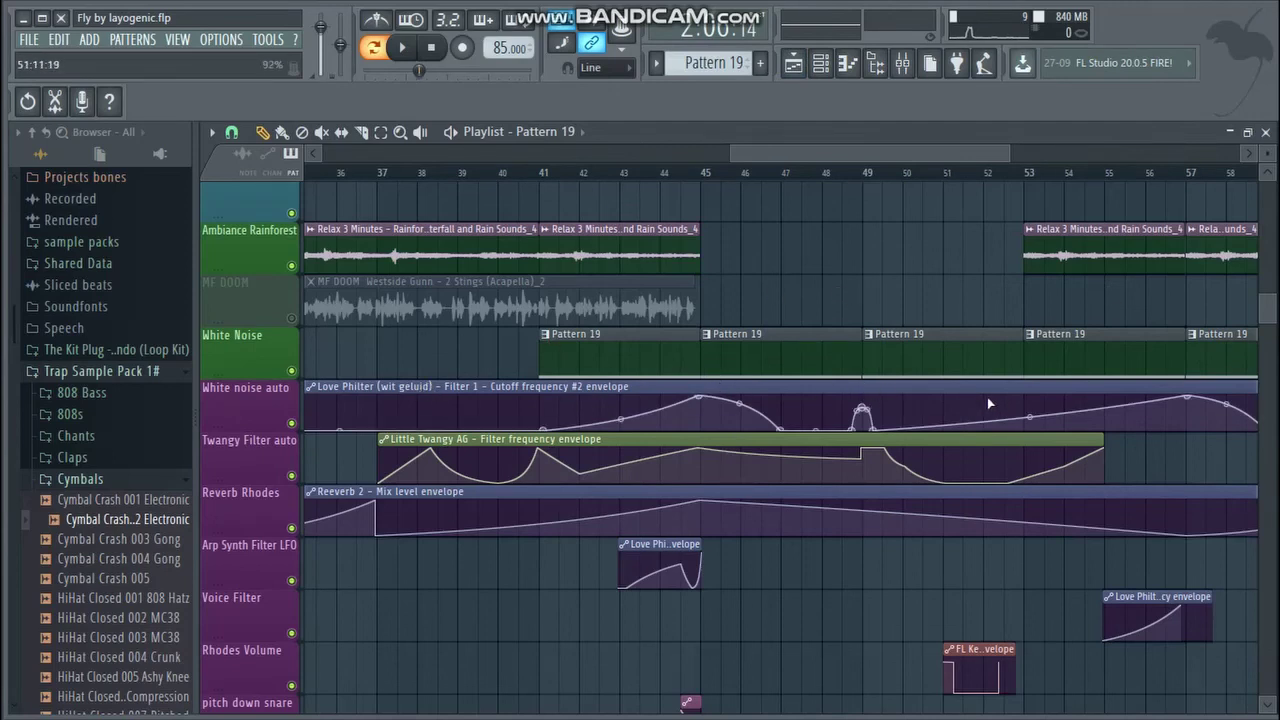
- Set the playback position near bar 44 and mute the Fx Windchimes, Arp Synth, Buzz Clav, Voice, 808 and Pjannnoo tracks
{"action": "left_click_drag", "start_coordinate": [1268, 314], "coordinate": [1265, 256]}
{"action": "left_click", "coordinate": [660, 172]}
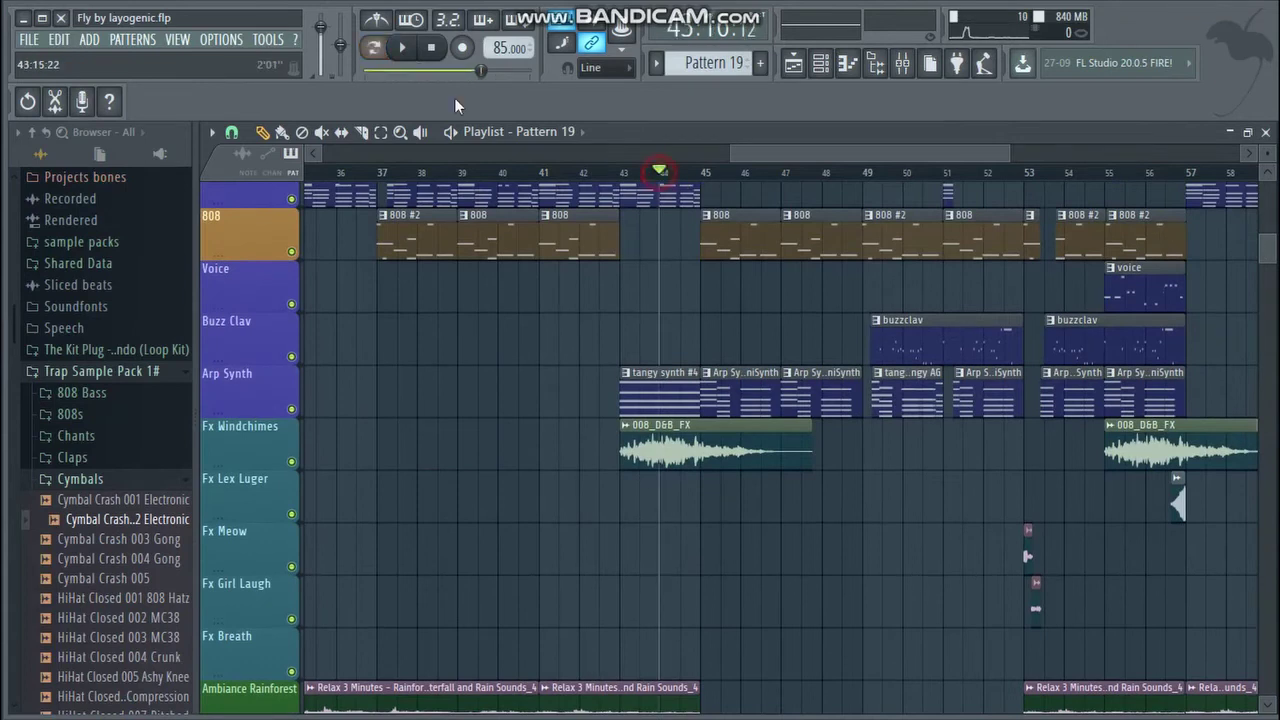
{"action": "left_click", "coordinate": [291, 462]}
{"action": "left_click", "coordinate": [291, 409]}
{"action": "left_click", "coordinate": [291, 356]}
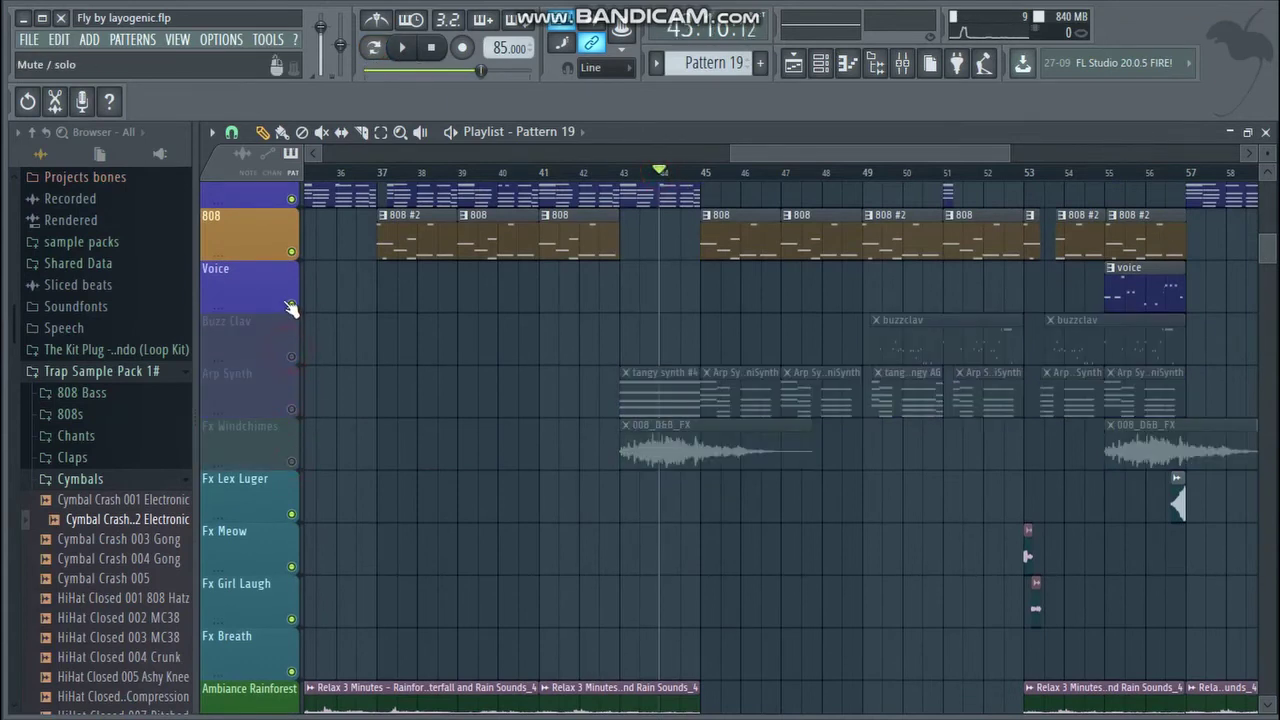
{"action": "left_click", "coordinate": [291, 304]}
{"action": "left_click", "coordinate": [289, 250]}
{"action": "left_click", "coordinate": [289, 205]}
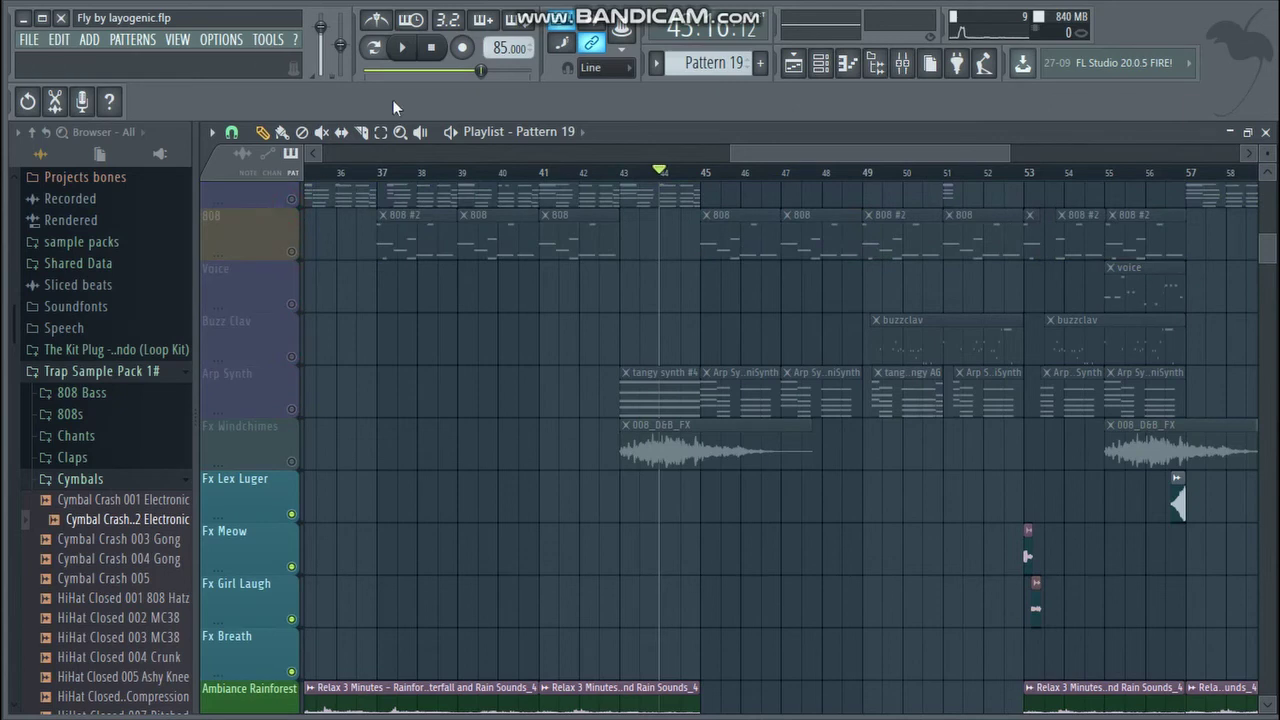
- Mute the Tangy Synth and Padd tracks and audition the transition into bar 45 with the melodic tracks silenced
{"action": "scroll", "coordinate": [1250, 229], "scroll_direction": "up", "scroll_amount": 4}
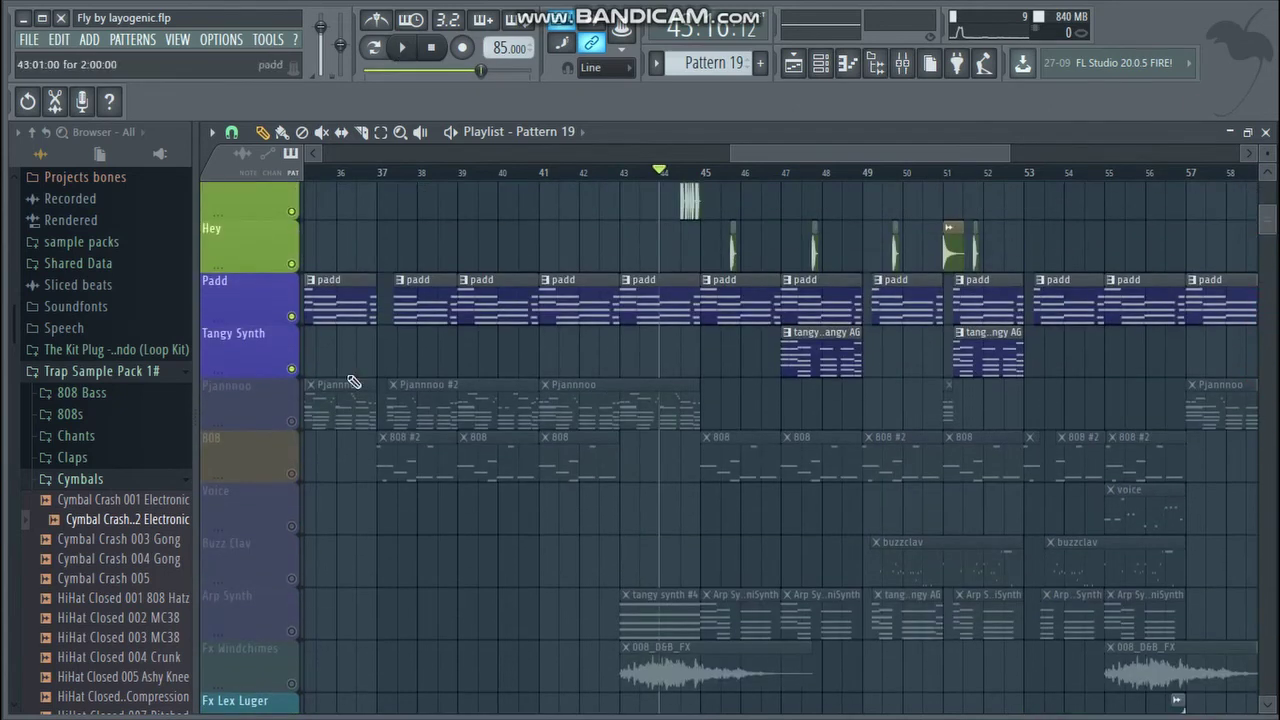
{"action": "left_click", "coordinate": [291, 368]}
{"action": "left_click", "coordinate": [291, 316]}
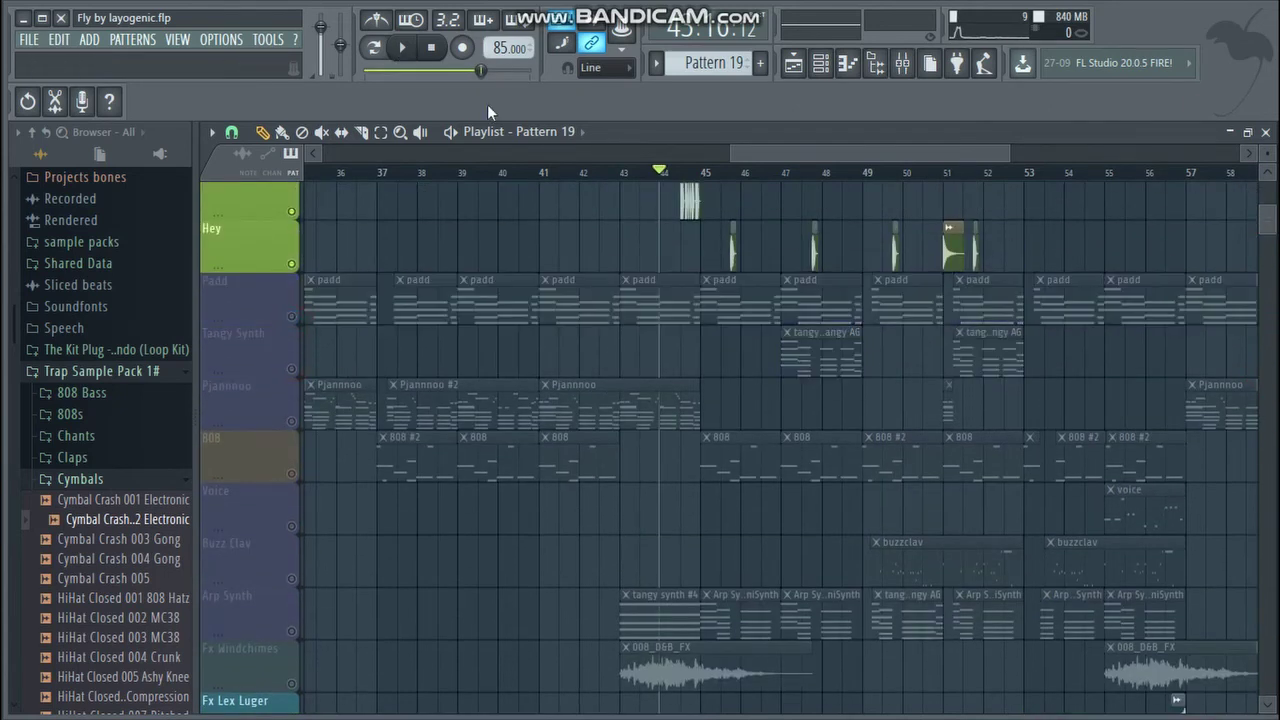
{"action": "left_click", "coordinate": [402, 50]}
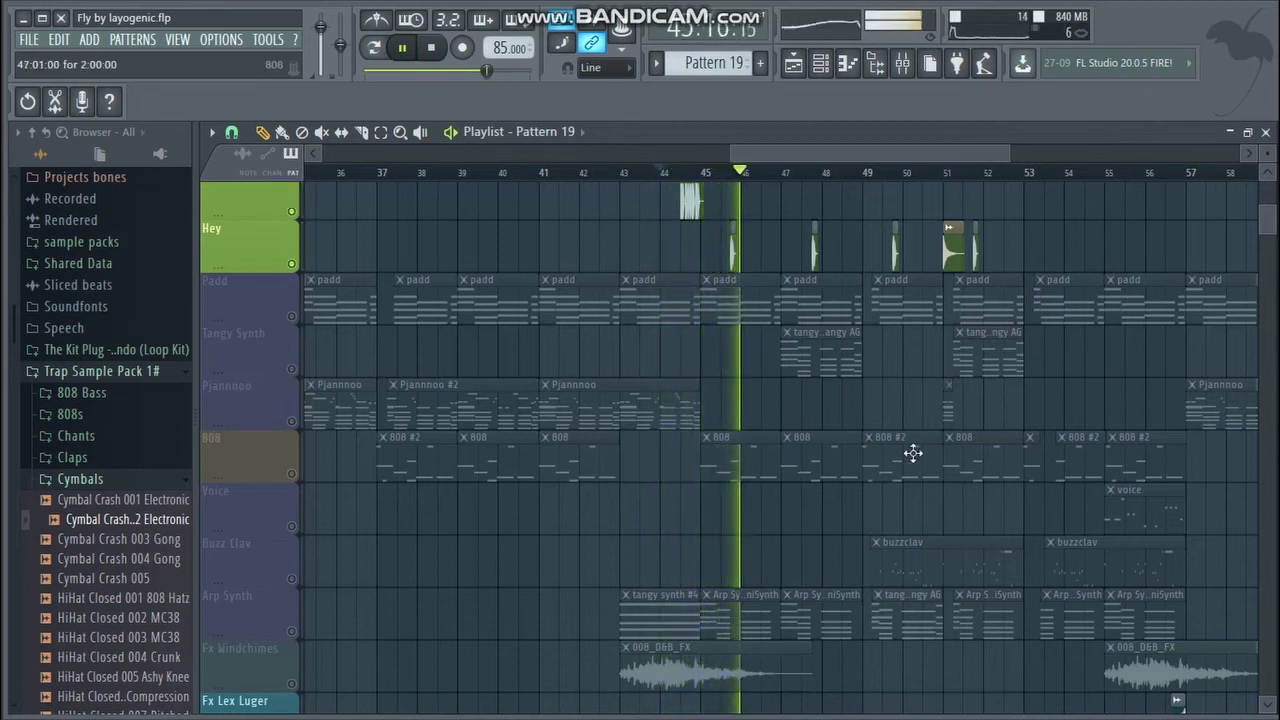
{"action": "key", "text": "space"}
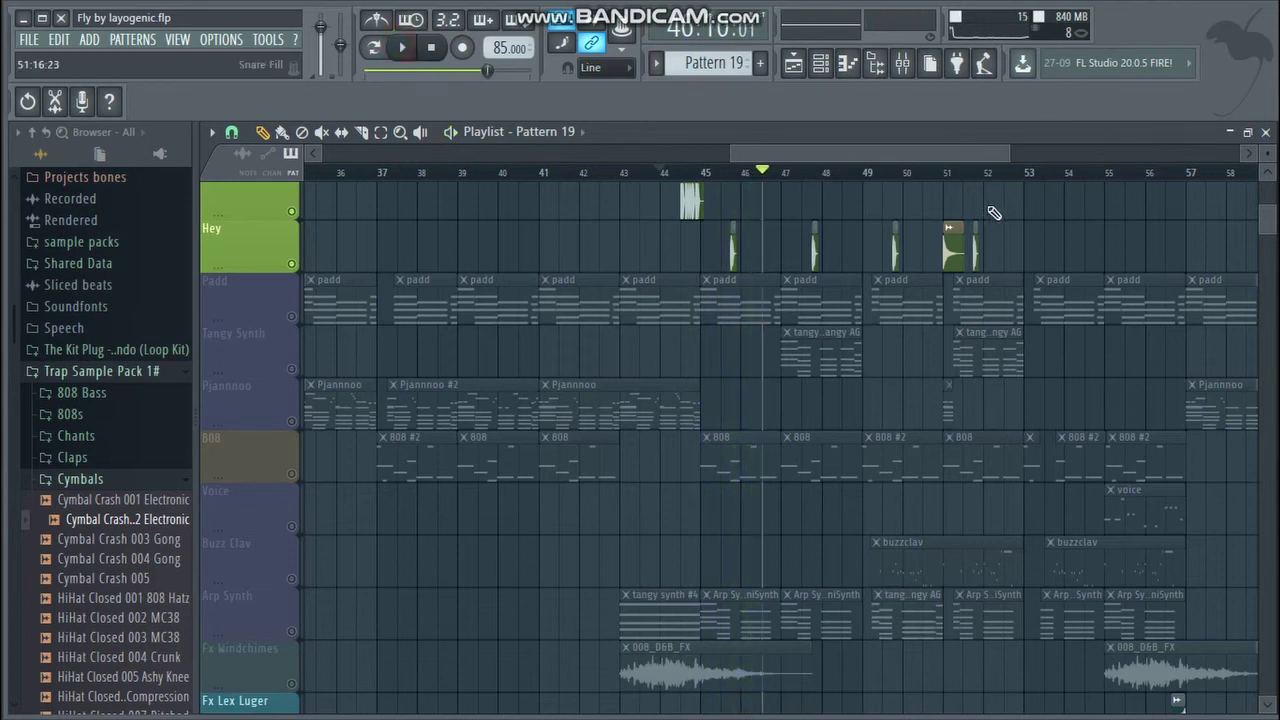
- Show the first Ambiance Rainforest clip in the playlist and audition it from the start of the song
{"action": "left_click_drag", "start_coordinate": [1272, 224], "coordinate": [1272, 294]}
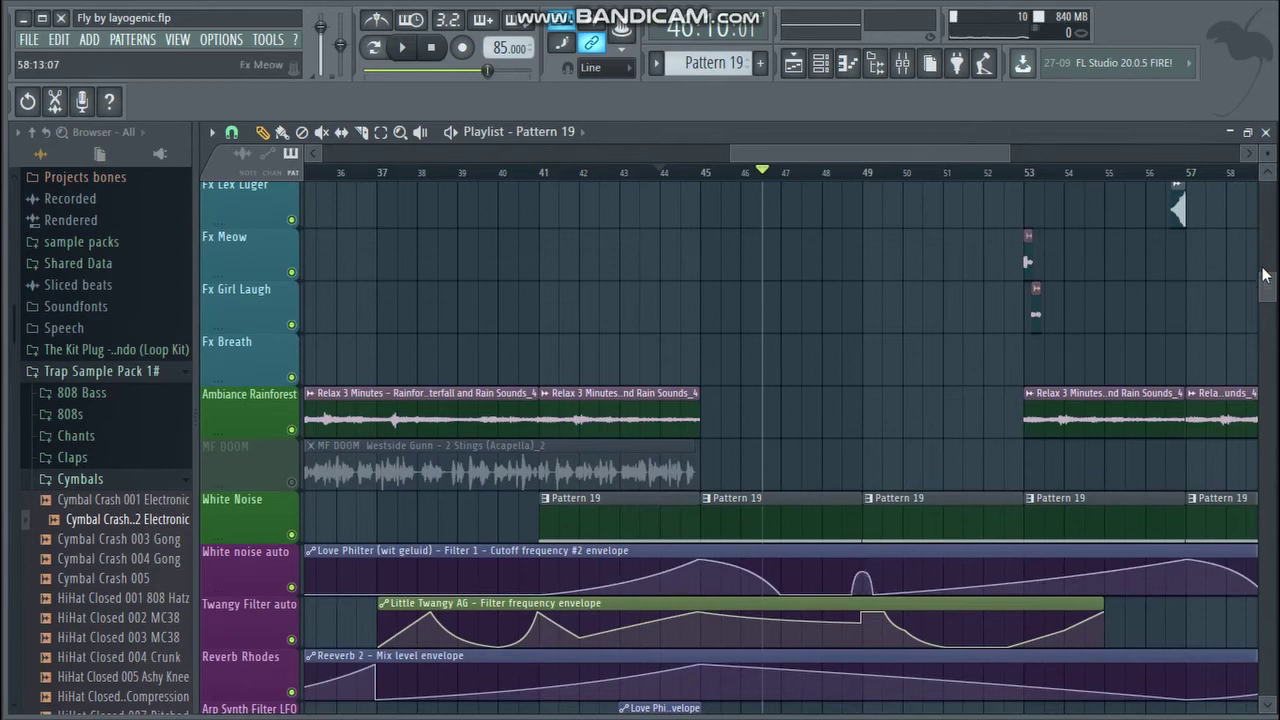
{"action": "scroll", "coordinate": [1272, 286], "scroll_direction": "down", "scroll_amount": 1}
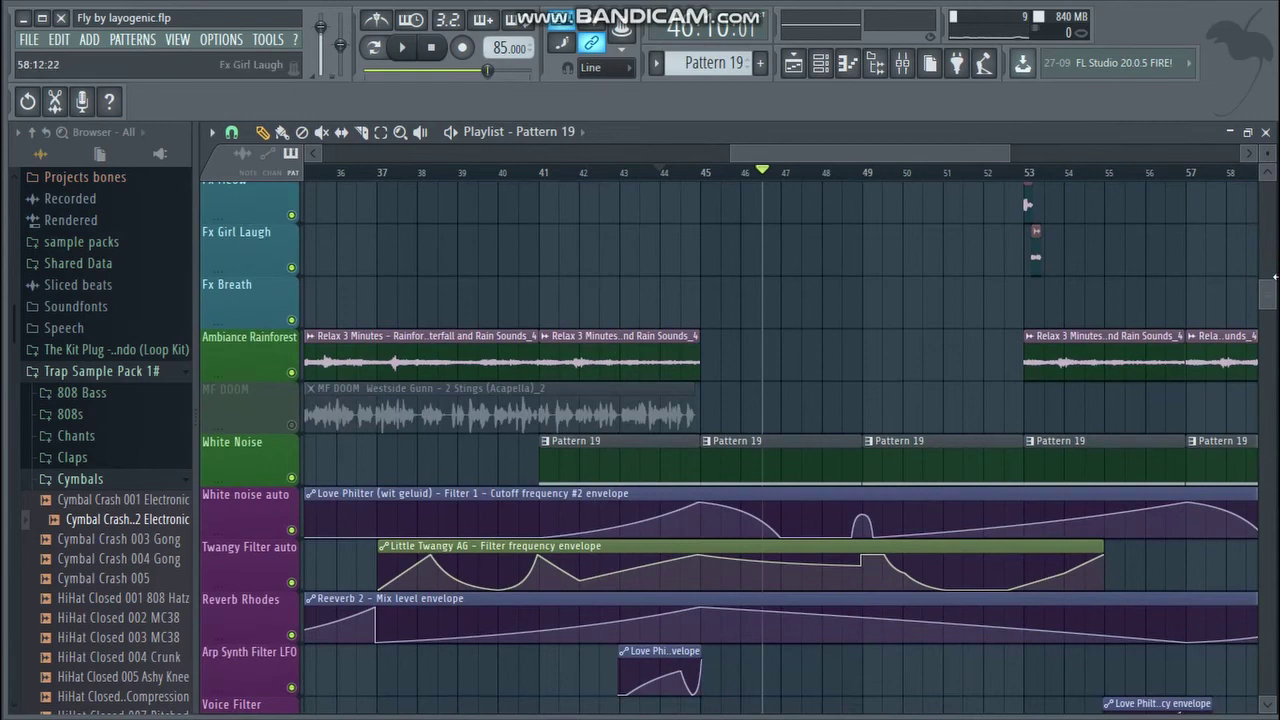
{"action": "left_click_drag", "start_coordinate": [904, 148], "coordinate": [520, 144]}
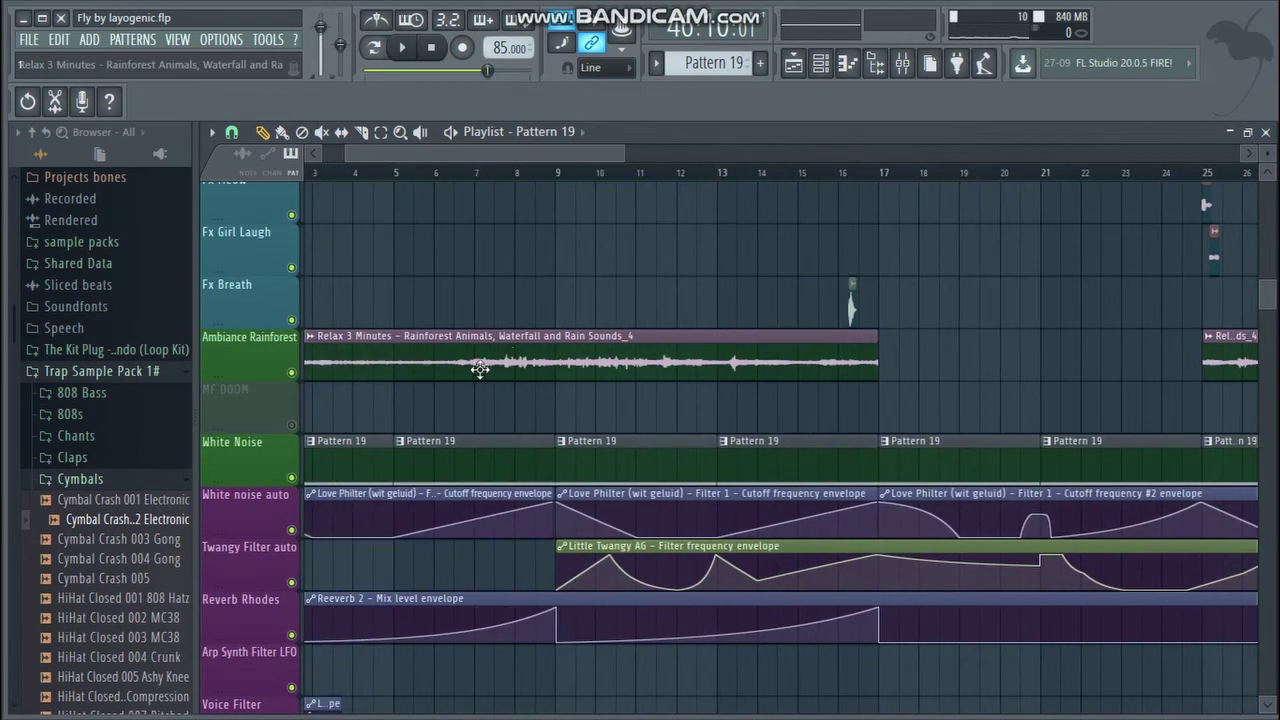
{"action": "left_click_drag", "start_coordinate": [419, 158], "coordinate": [290, 160]}
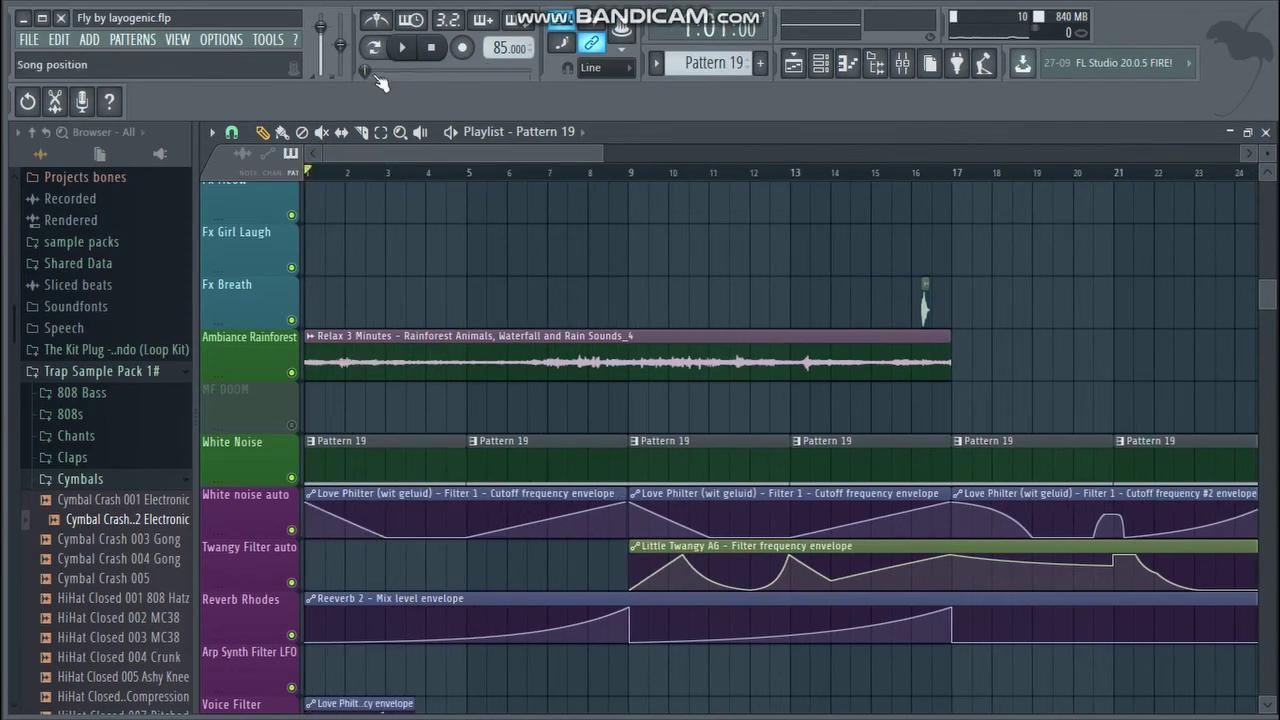
{"action": "left_click", "coordinate": [399, 55]}
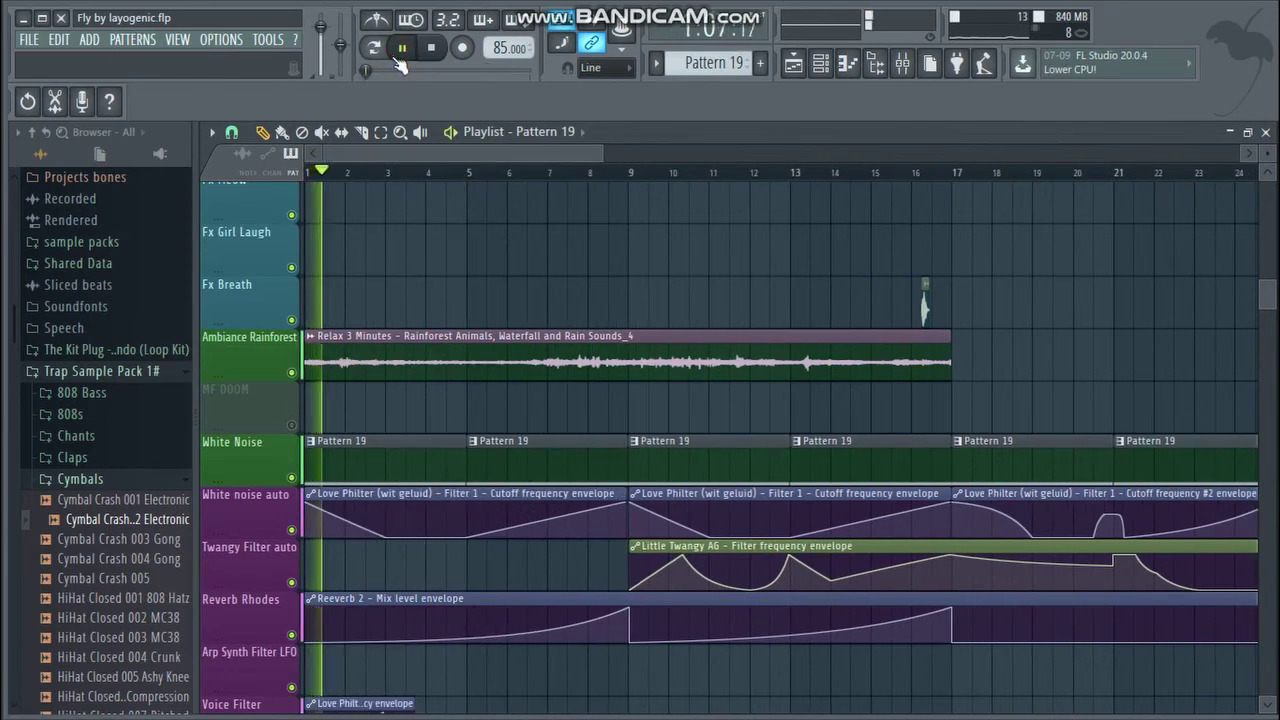
- Inspect the sample settings and waveform of the Rainforest Animals, Waterfall and Rain Sounds clip with playback paused
{"action": "double_click", "coordinate": [377, 370]}
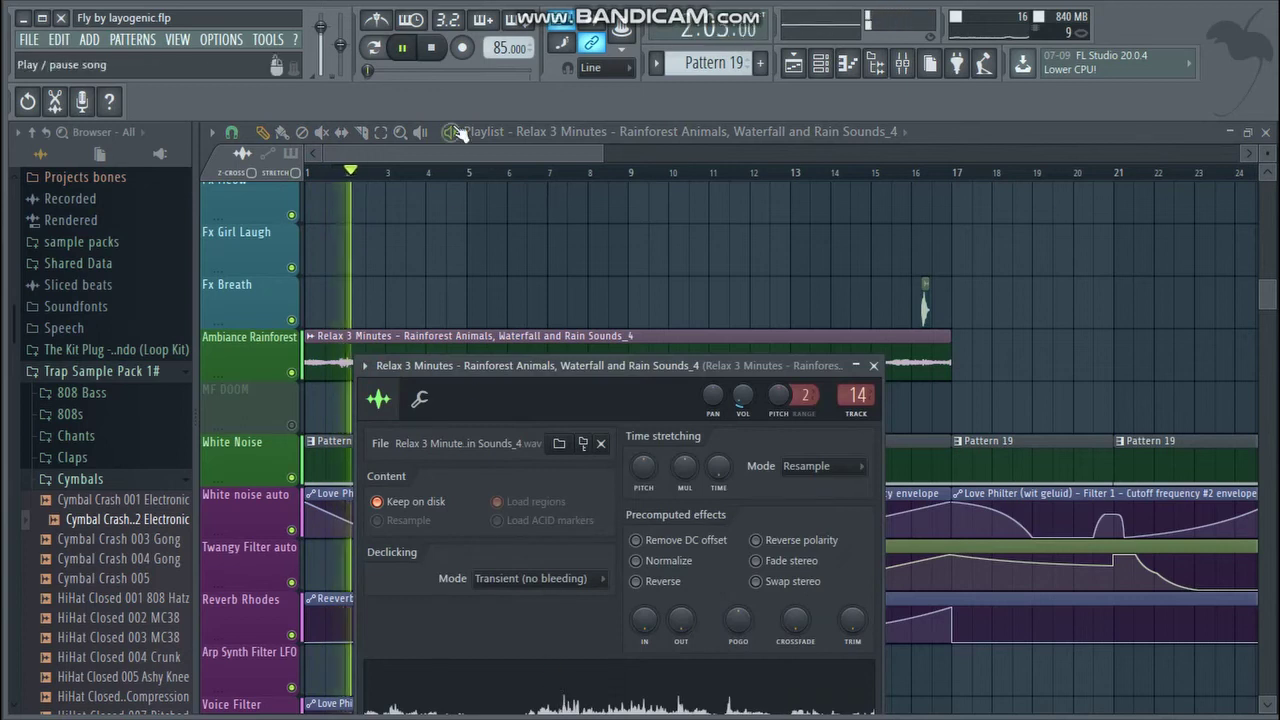
{"action": "left_click", "coordinate": [403, 50]}
{"action": "left_click_drag", "start_coordinate": [636, 368], "coordinate": [666, 161]}
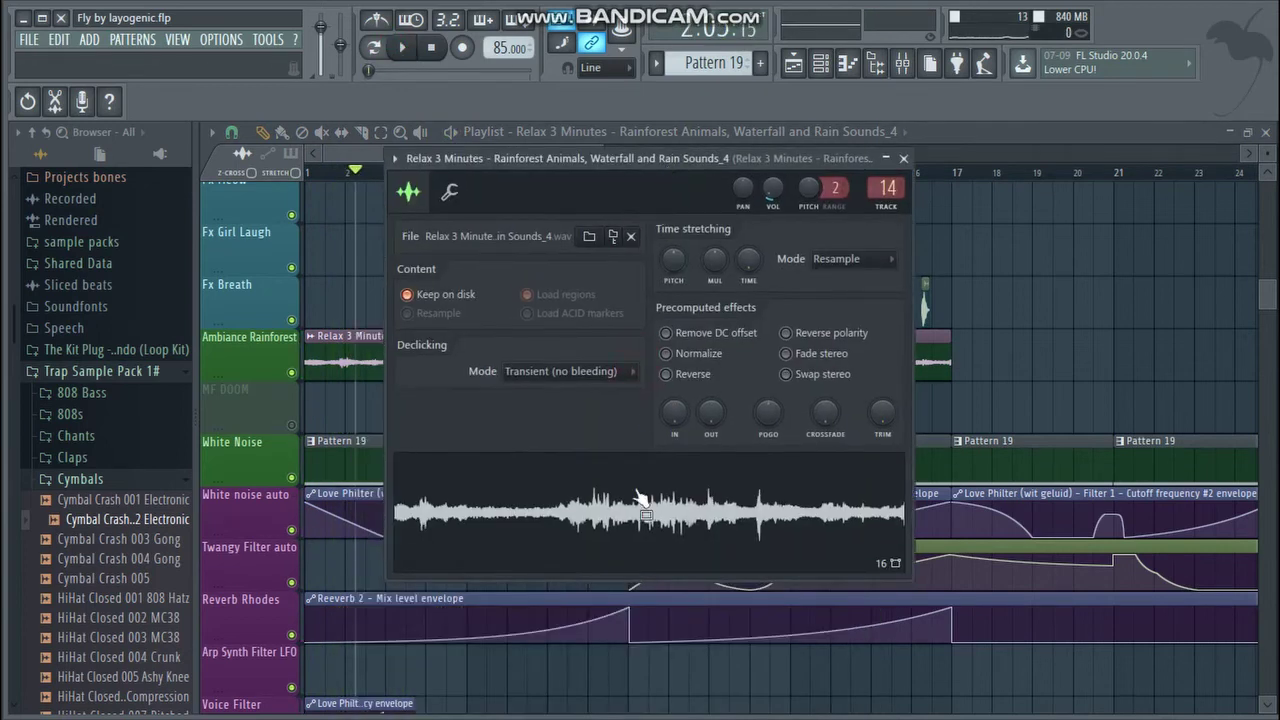
{"action": "left_click", "coordinate": [640, 505]}
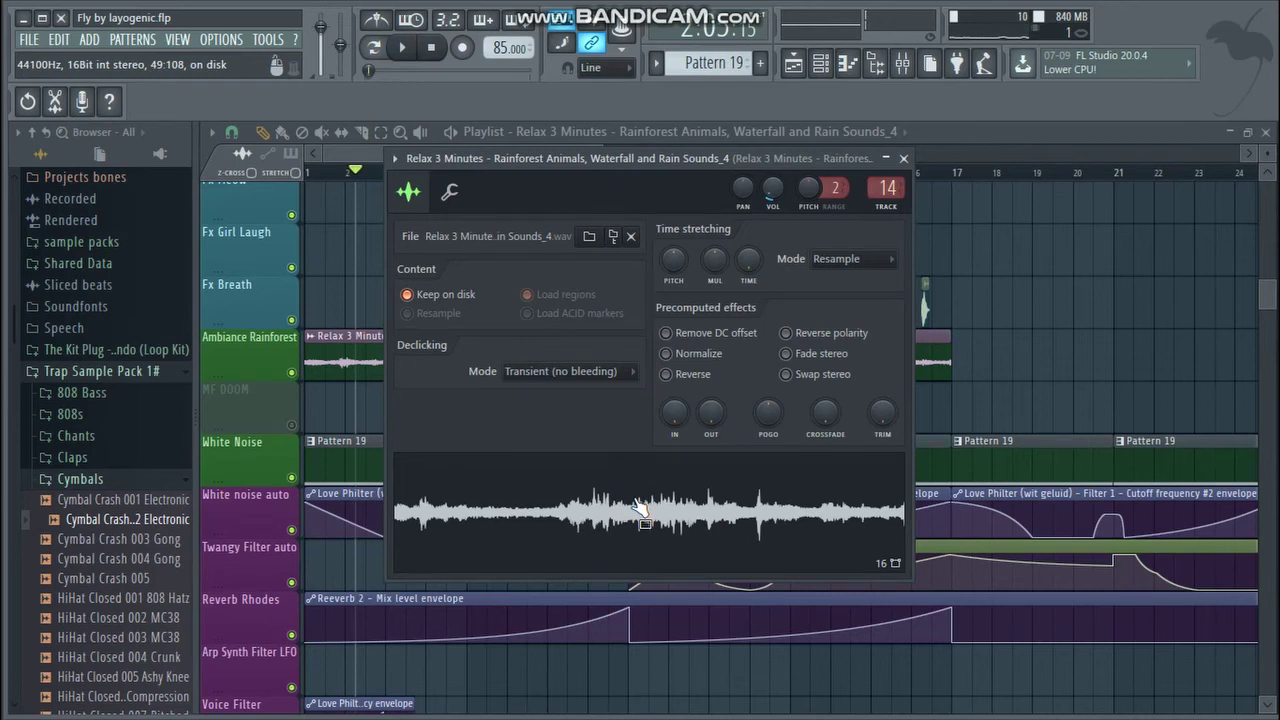
{"action": "left_click", "coordinate": [903, 158]}
- Show the second rainforest clip at bar 25 and the source recording in Edison on mixer insert 14, then return to the playlist
{"action": "left_click", "coordinate": [545, 153]}
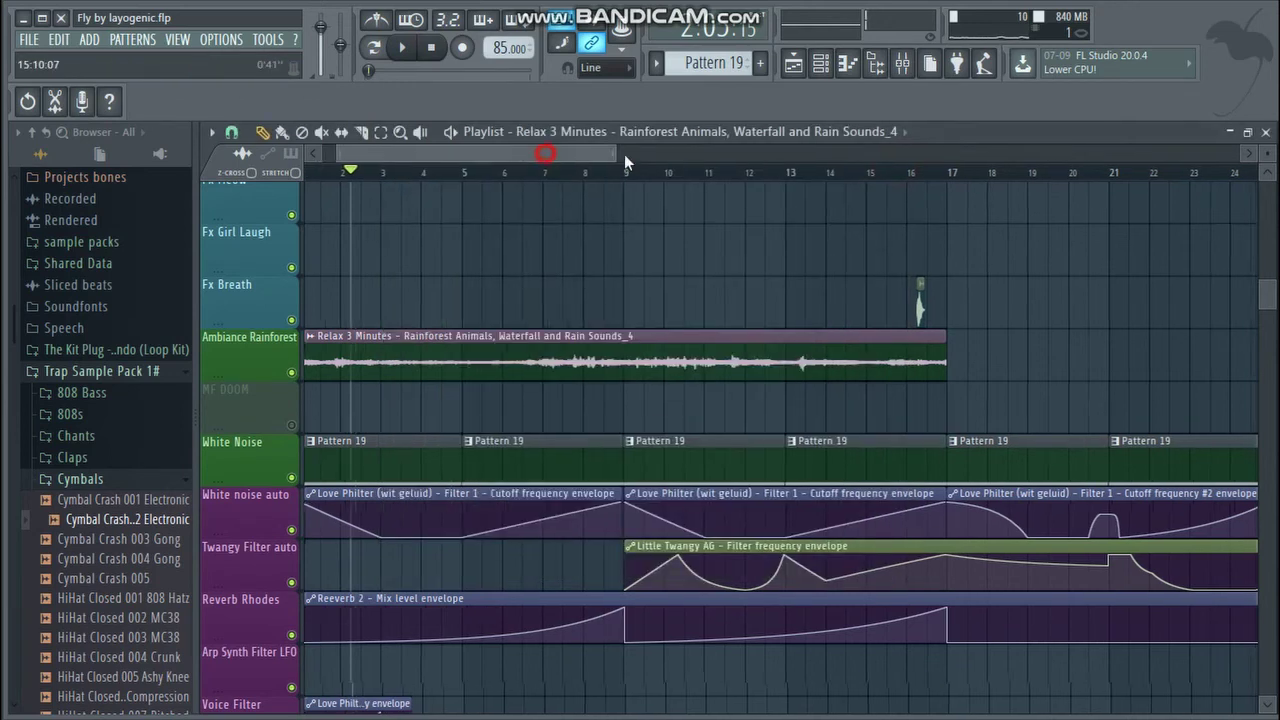
{"action": "left_click_drag", "start_coordinate": [624, 154], "coordinate": [749, 152]}
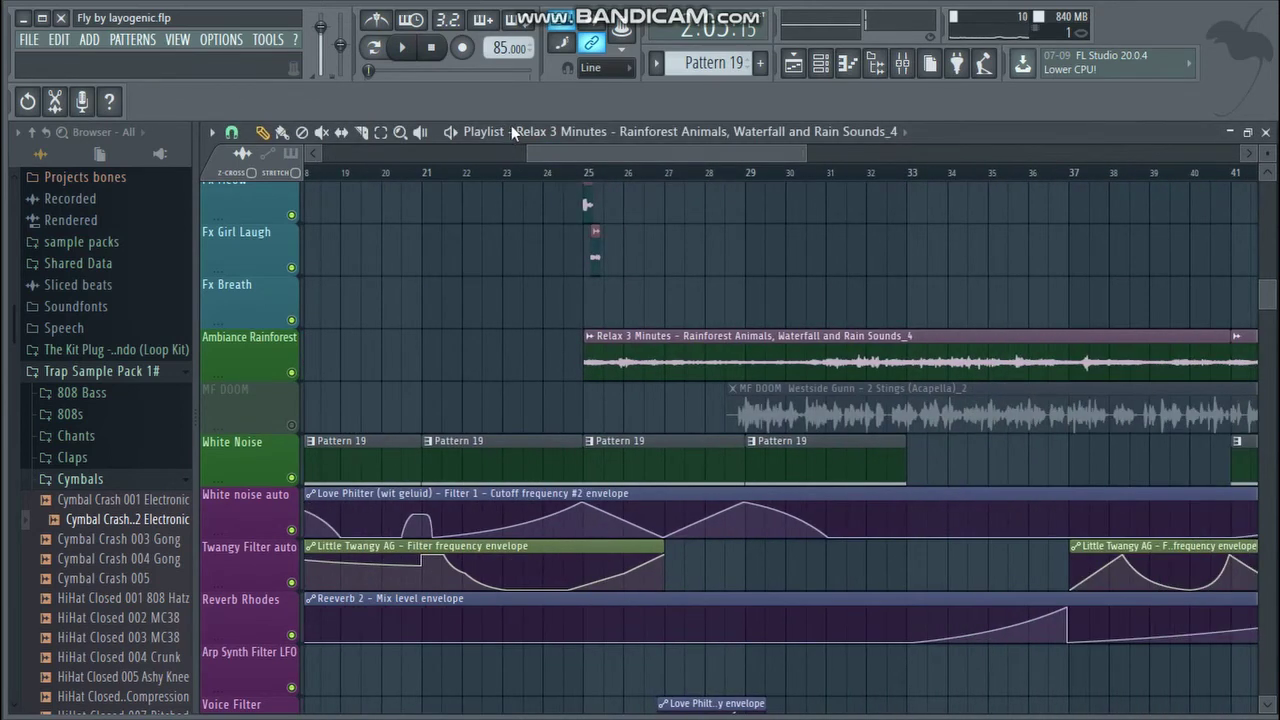
{"action": "left_click", "coordinate": [902, 63]}
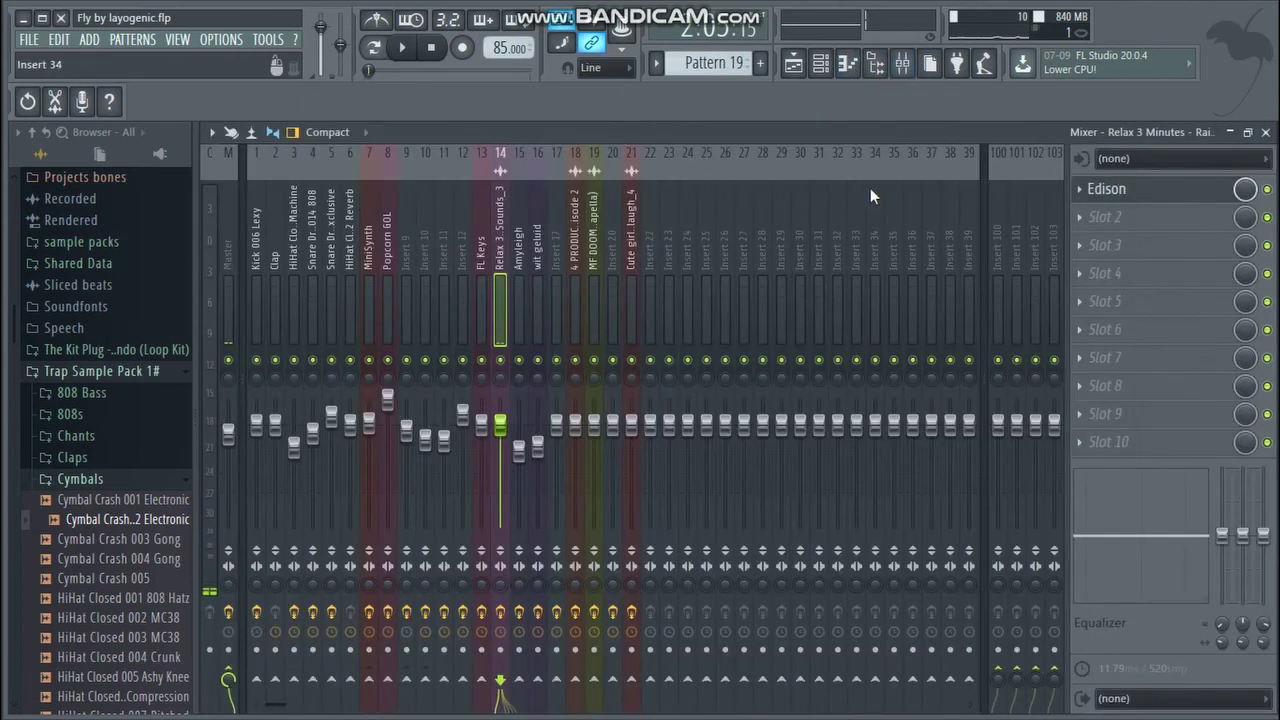
{"action": "left_click", "coordinate": [1110, 190]}
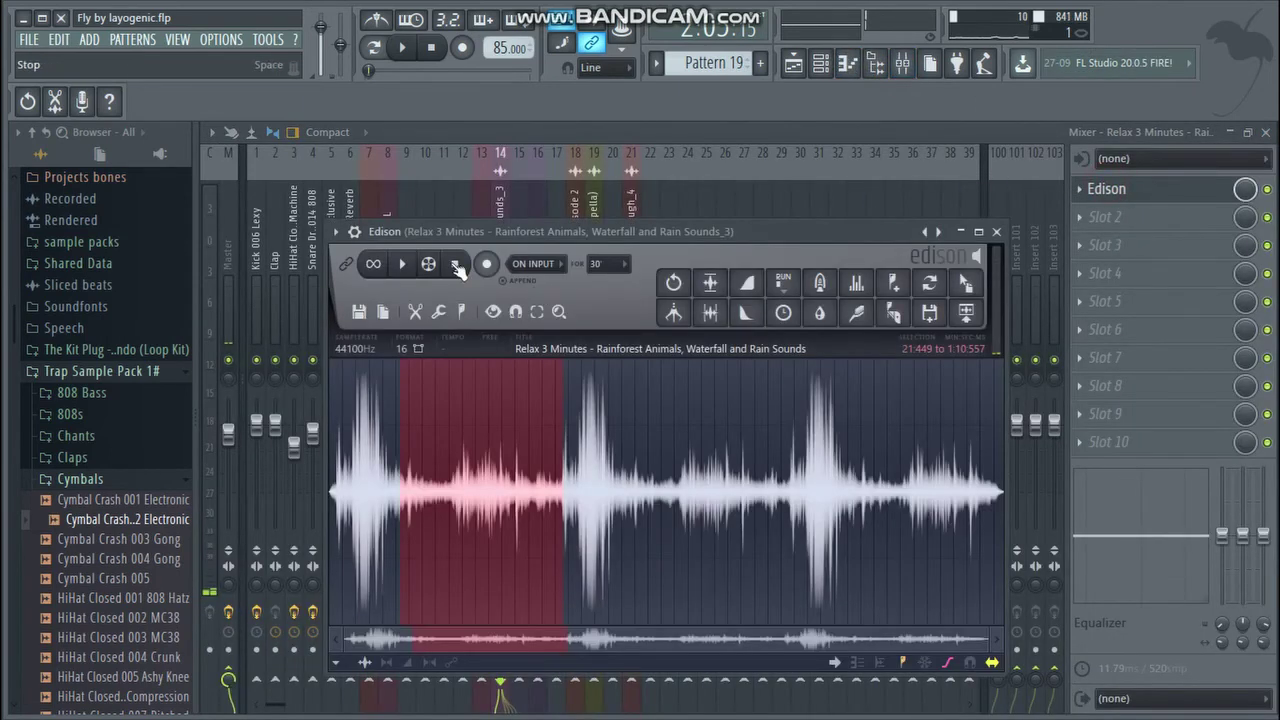
{"action": "left_click", "coordinate": [1265, 131]}
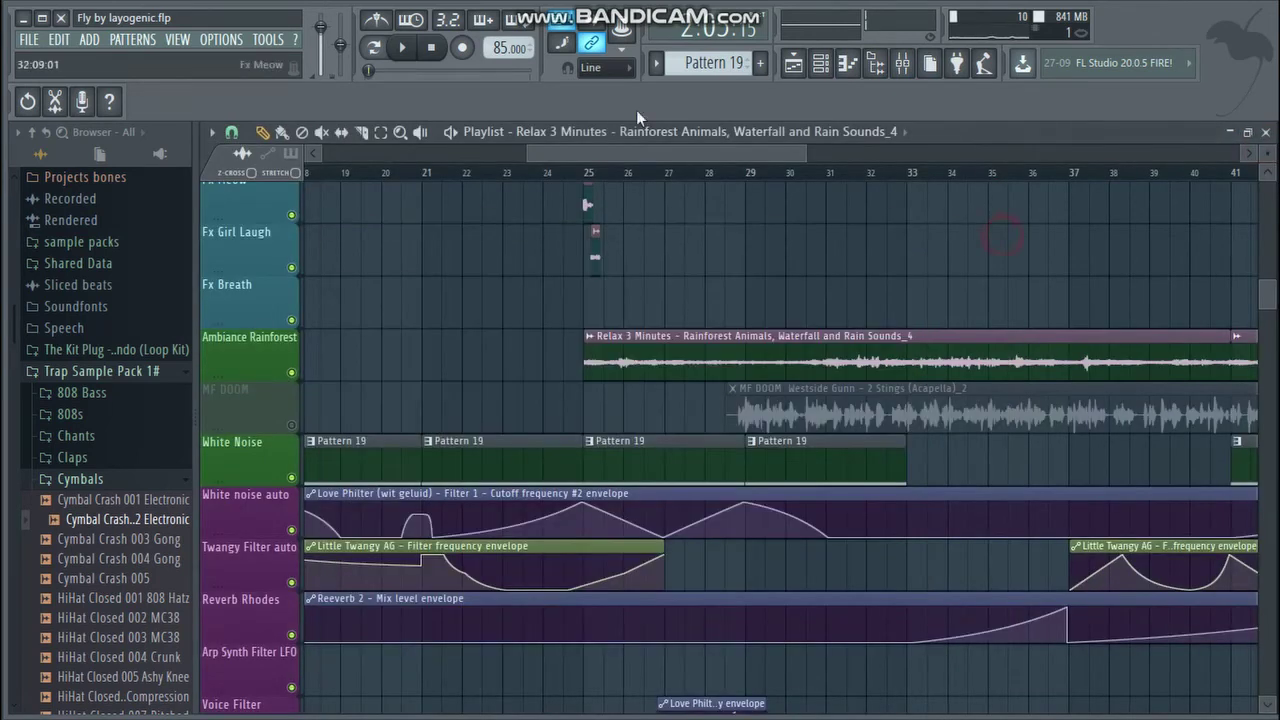
{"action": "left_click", "coordinate": [996, 232]}
- Unmute the Padd and Tangy Synth tracks and audition the arrangement from about bar 9
{"action": "left_click_drag", "start_coordinate": [631, 154], "coordinate": [499, 154]}
{"action": "left_click", "coordinate": [381, 174]}
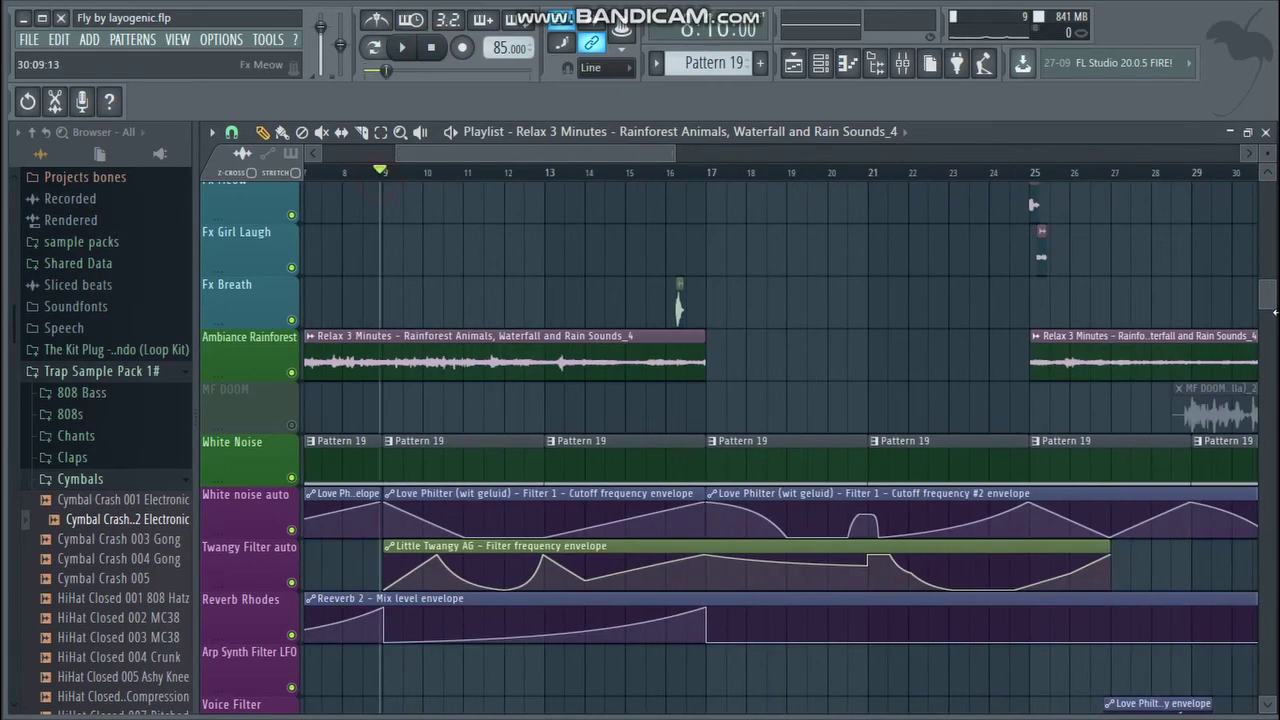
{"action": "left_click_drag", "start_coordinate": [1267, 298], "coordinate": [1262, 190]}
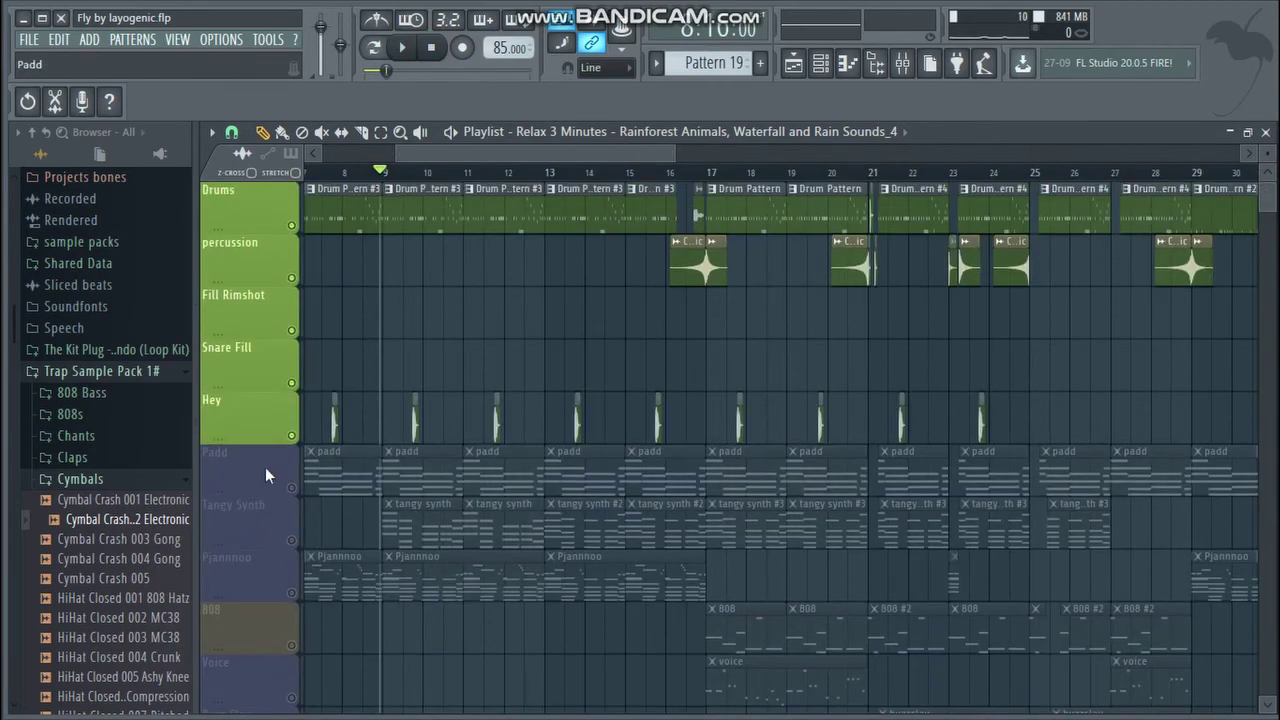
{"action": "left_click", "coordinate": [291, 487]}
{"action": "left_click", "coordinate": [291, 540]}
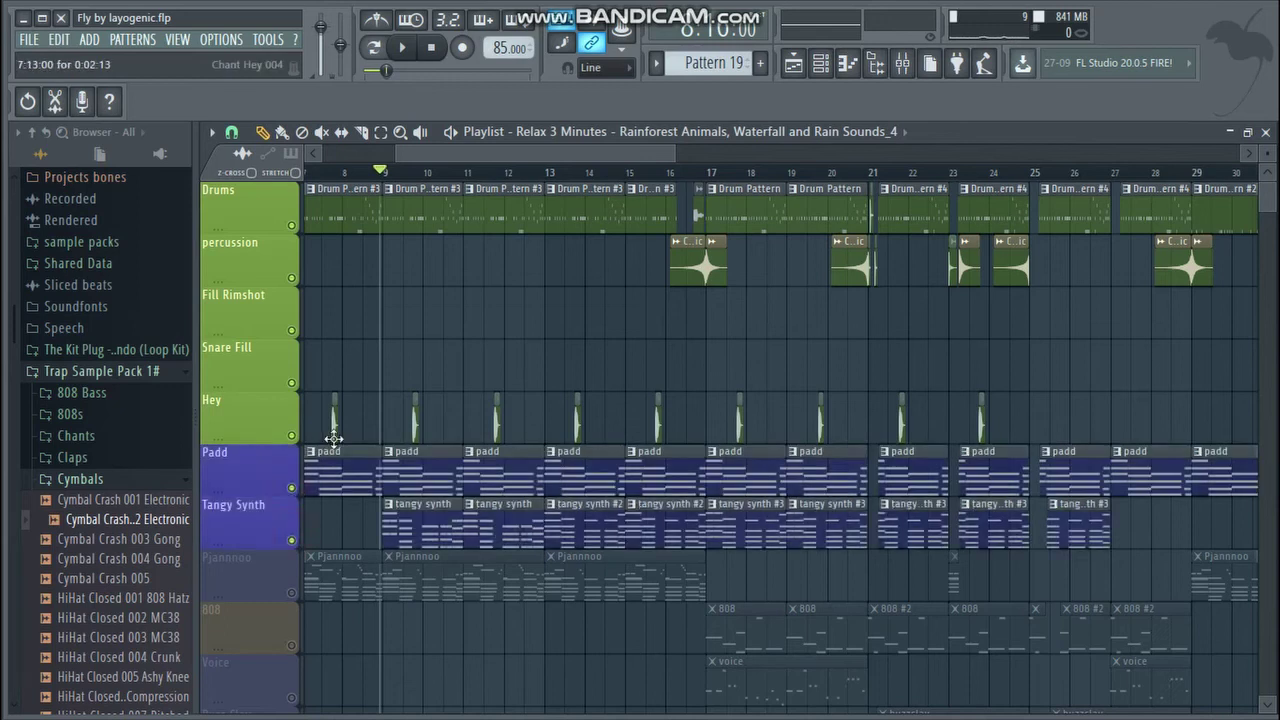
{"action": "left_click", "coordinate": [403, 48]}
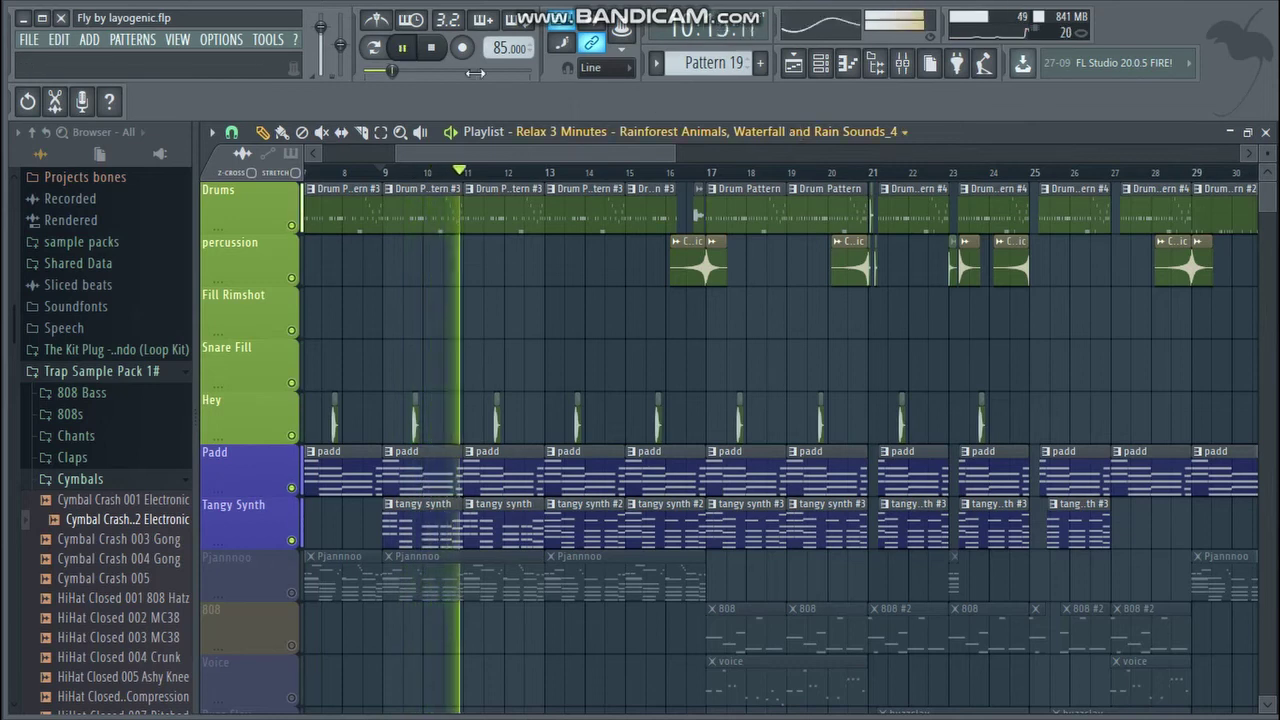
{"action": "key", "text": "space"}
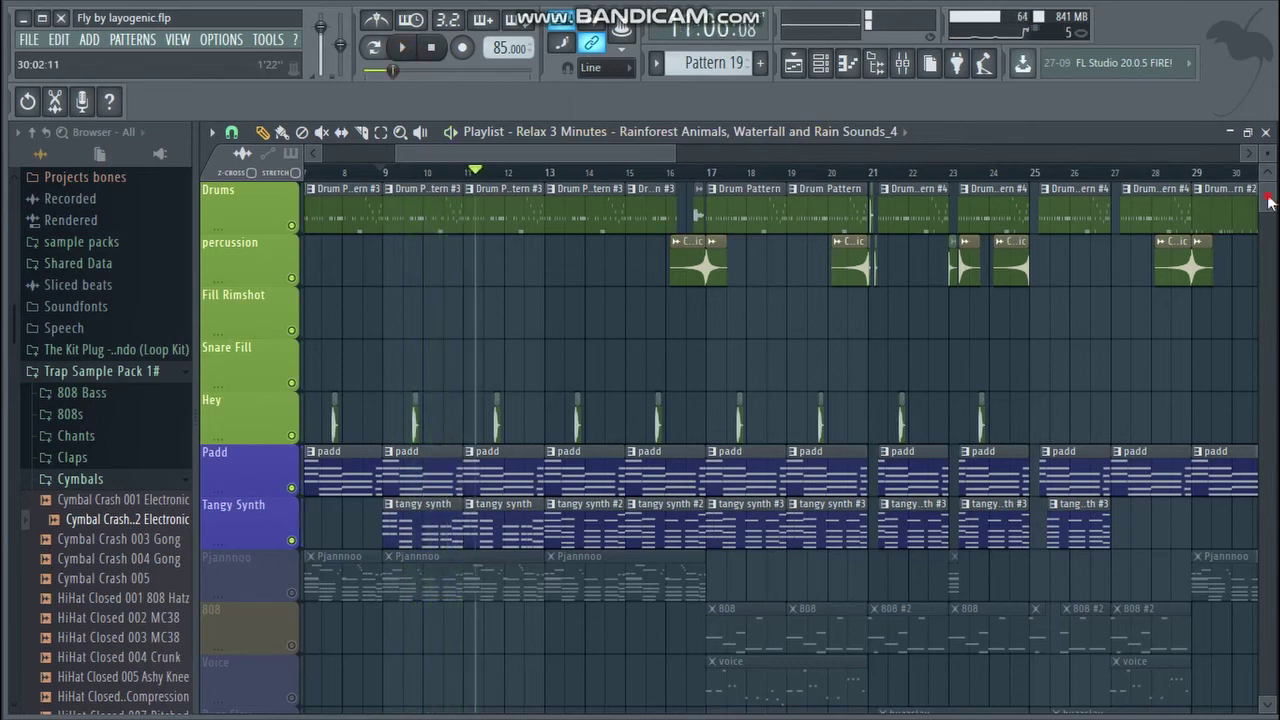
- Show the Little Twangy AG filter frequency automation on the Twangy Filter auto track and audition it from bar 11
{"action": "left_click_drag", "start_coordinate": [1268, 200], "coordinate": [1258, 304]}
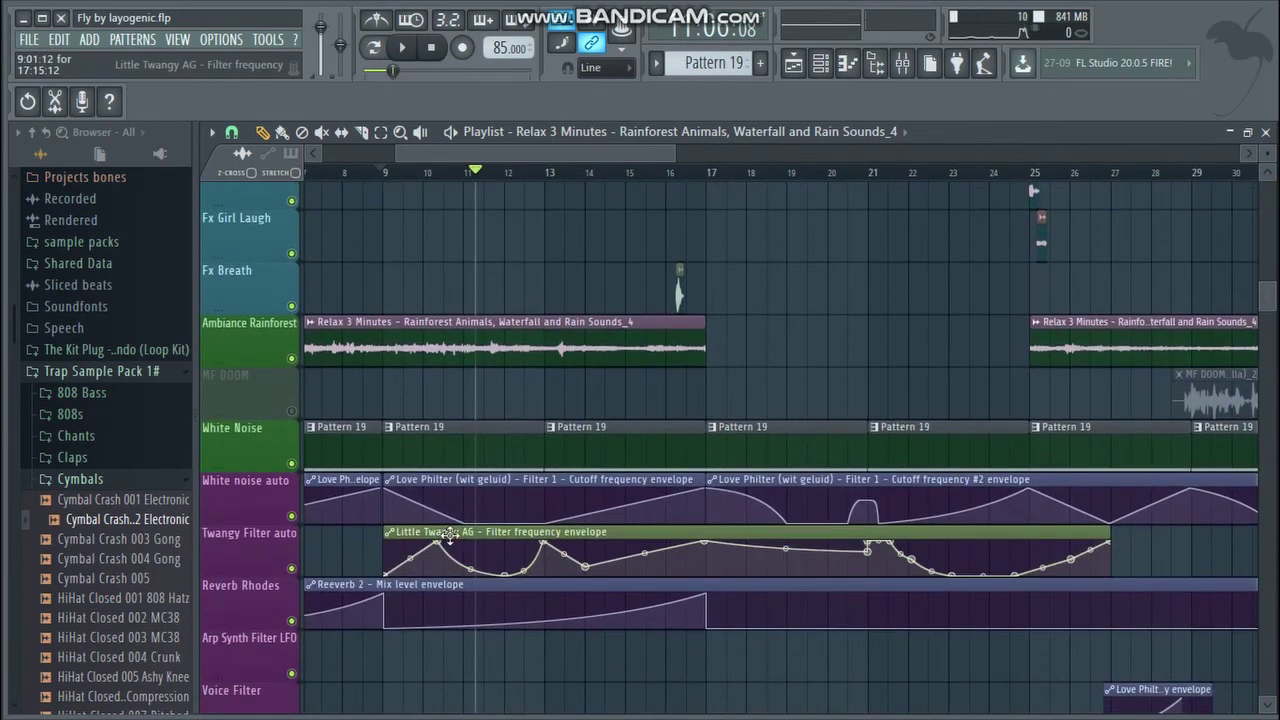
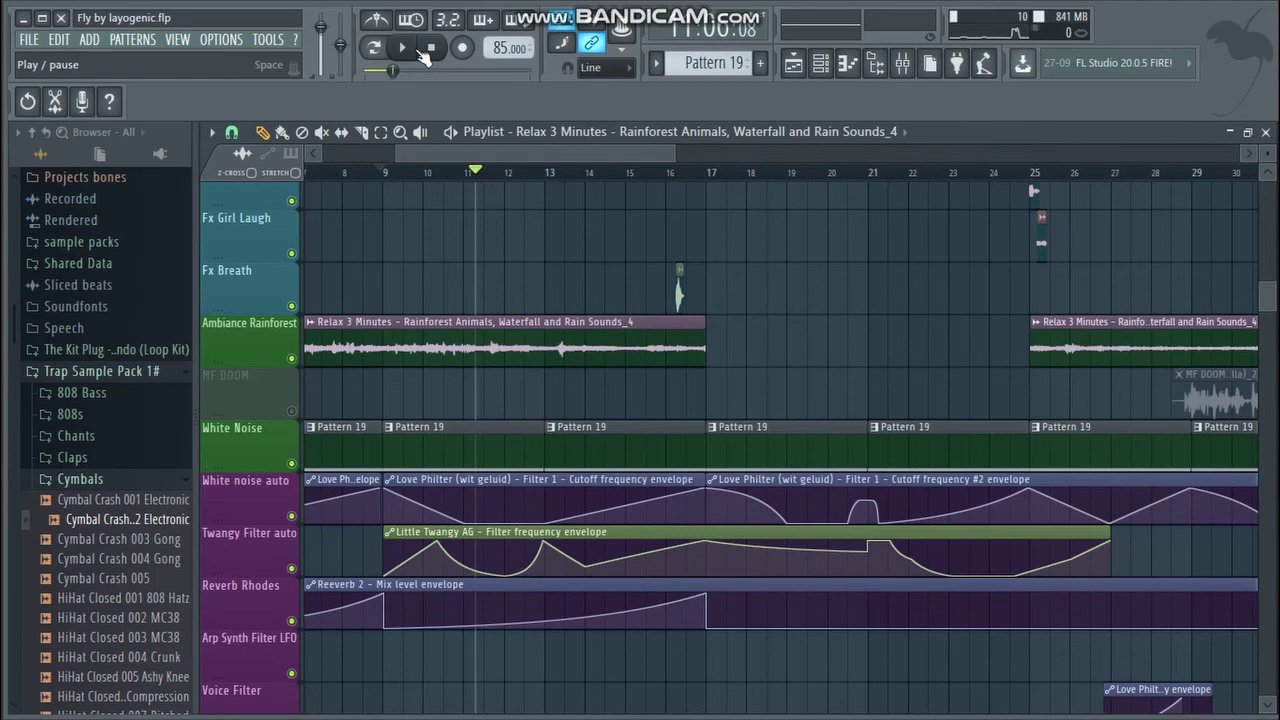
{"action": "left_click", "coordinate": [421, 52]}
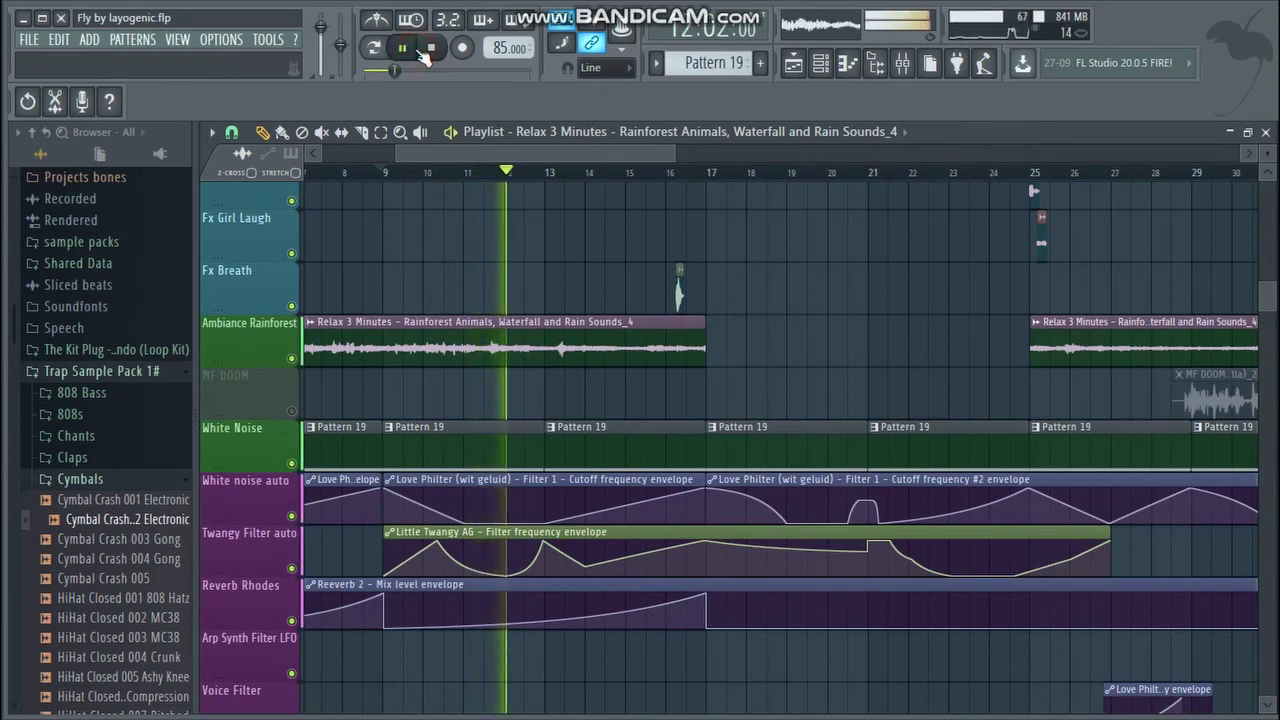
{"action": "left_click", "coordinate": [421, 52]}
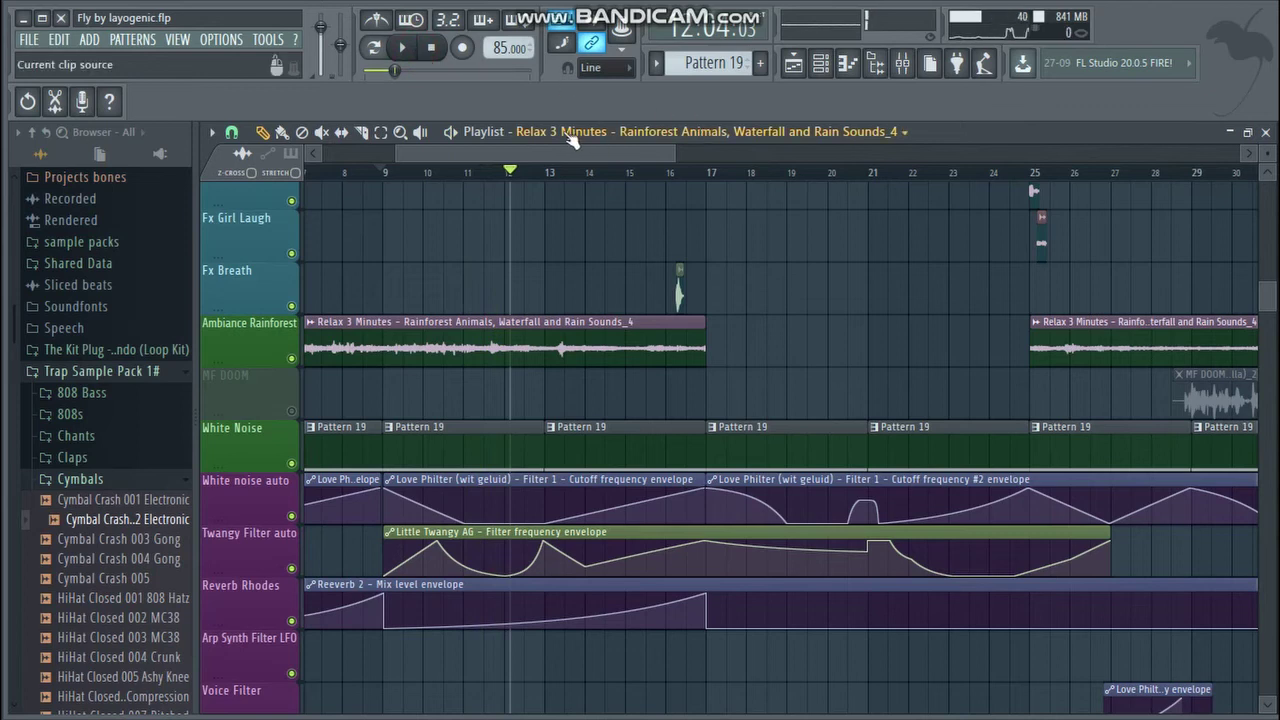
- Audition the section from bar 9 with the Twangy Filter auto track muted, then unmute that track
{"action": "left_click", "coordinate": [291, 568]}
{"action": "left_click", "coordinate": [376, 172]}
{"action": "left_click", "coordinate": [404, 48]}
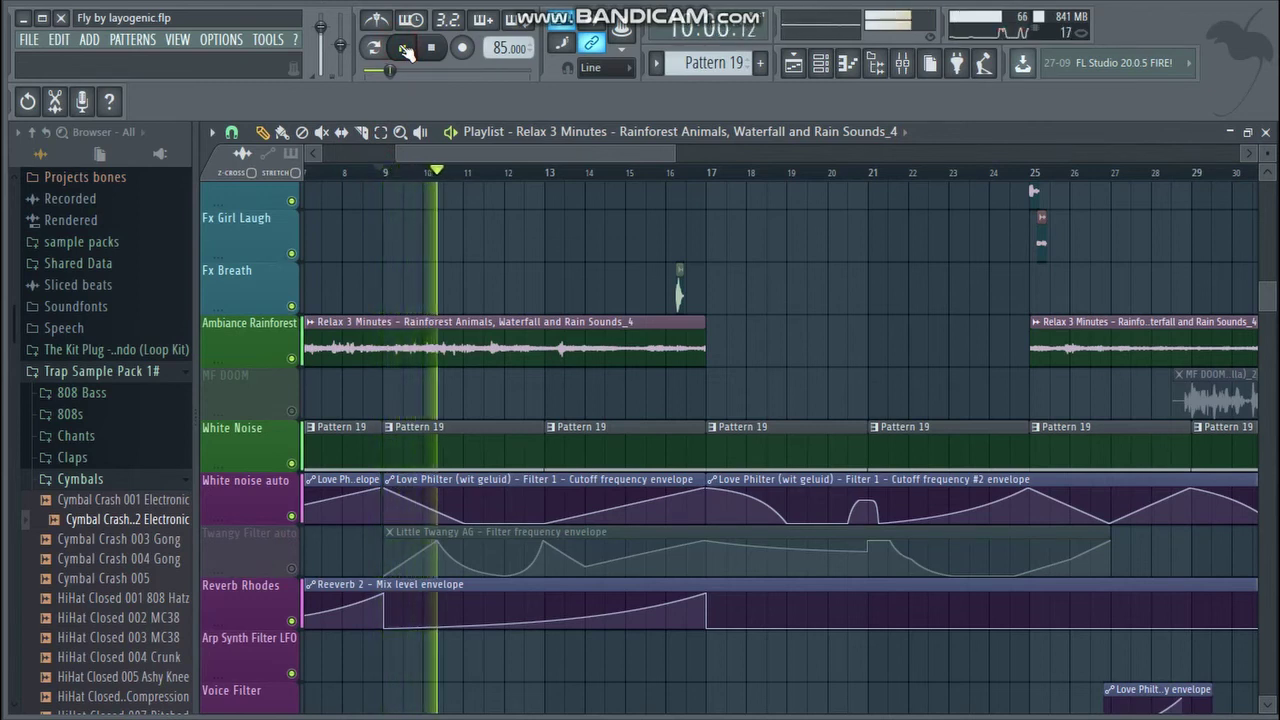
{"action": "left_click", "coordinate": [404, 48]}
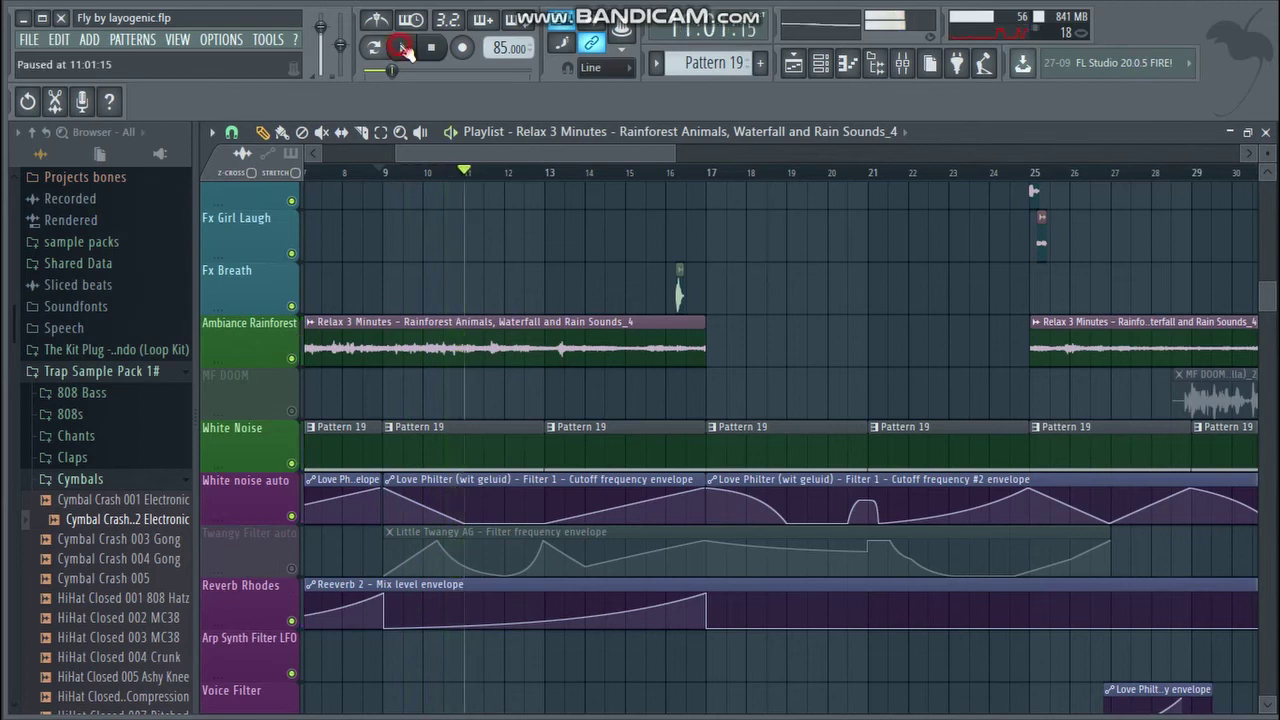
{"action": "left_click", "coordinate": [289, 572]}
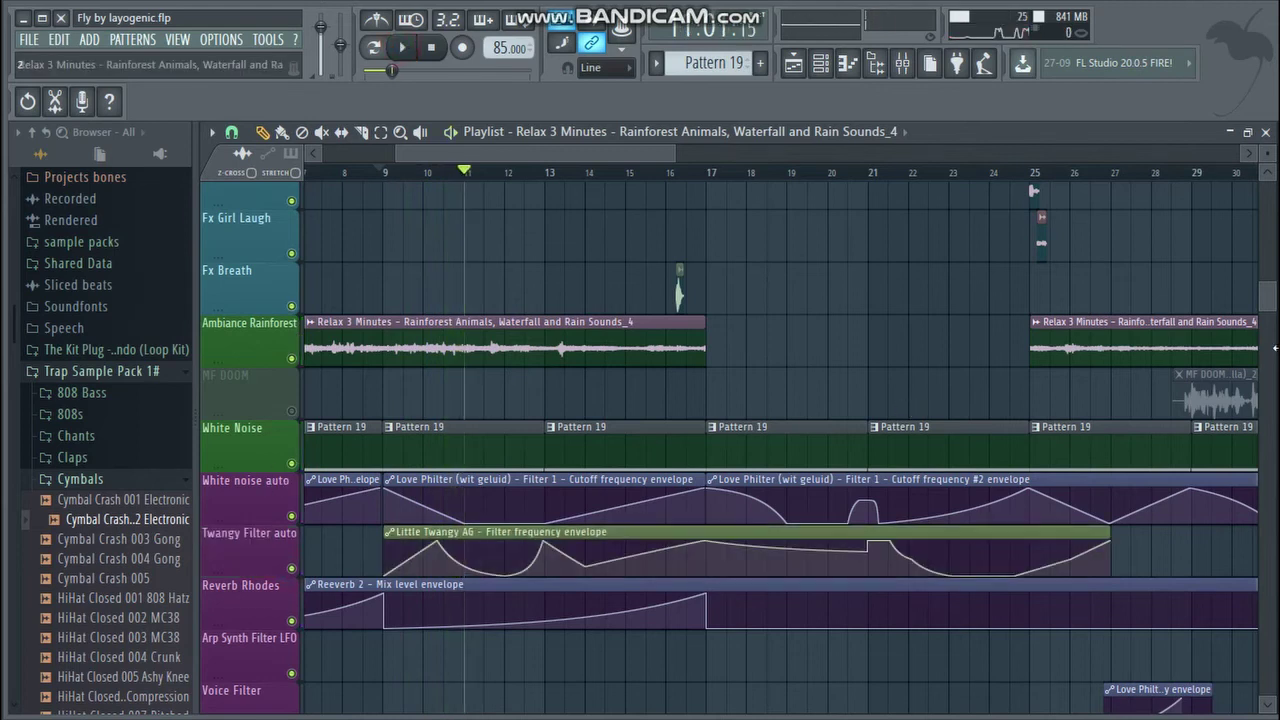
- Look over the effect and automation tracks across roughly bars 24 to 46 of the playlist
{"action": "left_click_drag", "start_coordinate": [1268, 298], "coordinate": [1259, 257]}
{"action": "left_click_drag", "start_coordinate": [634, 152], "coordinate": [821, 147]}
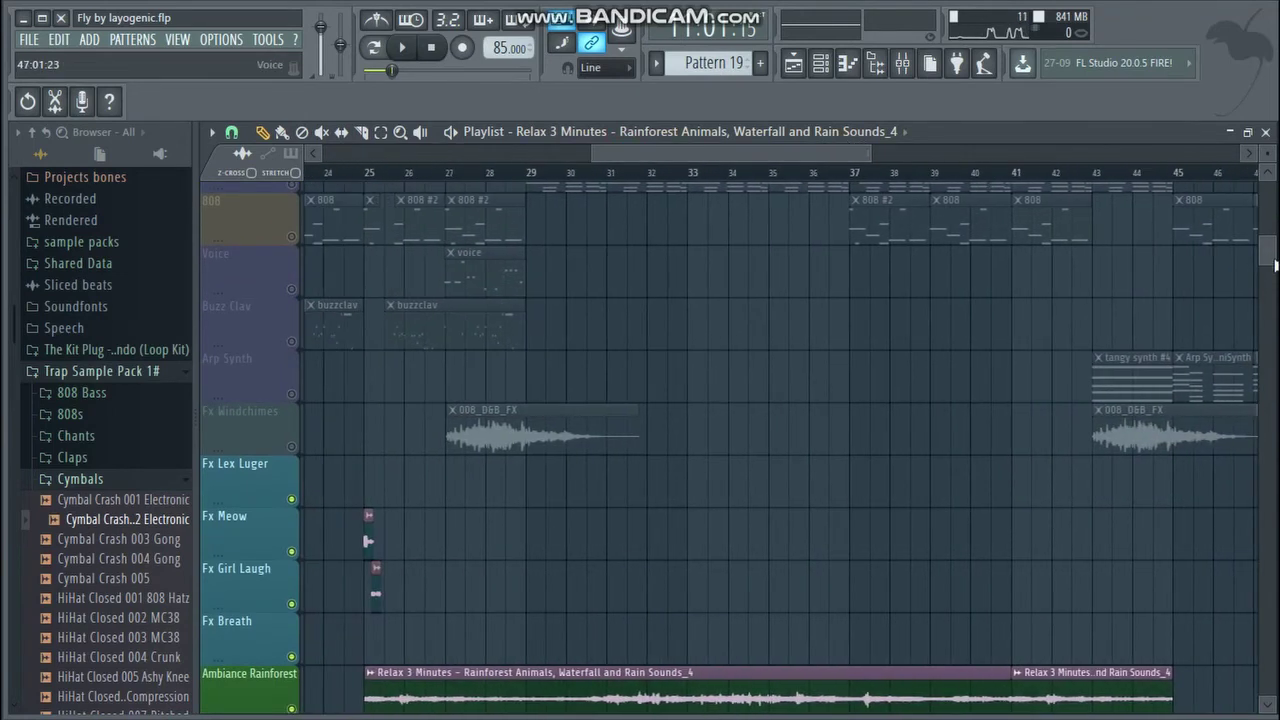
{"action": "left_click_drag", "start_coordinate": [1274, 260], "coordinate": [1274, 337]}
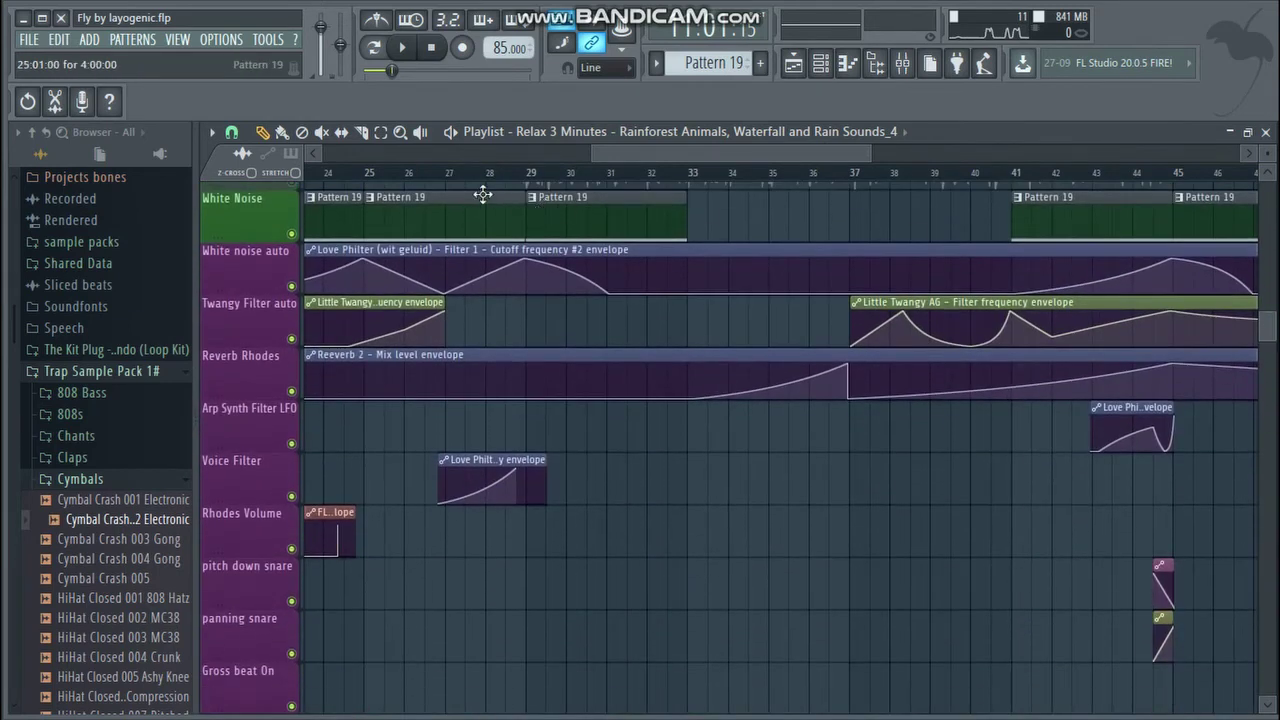
{"action": "left_click_drag", "start_coordinate": [631, 152], "coordinate": [340, 133]}
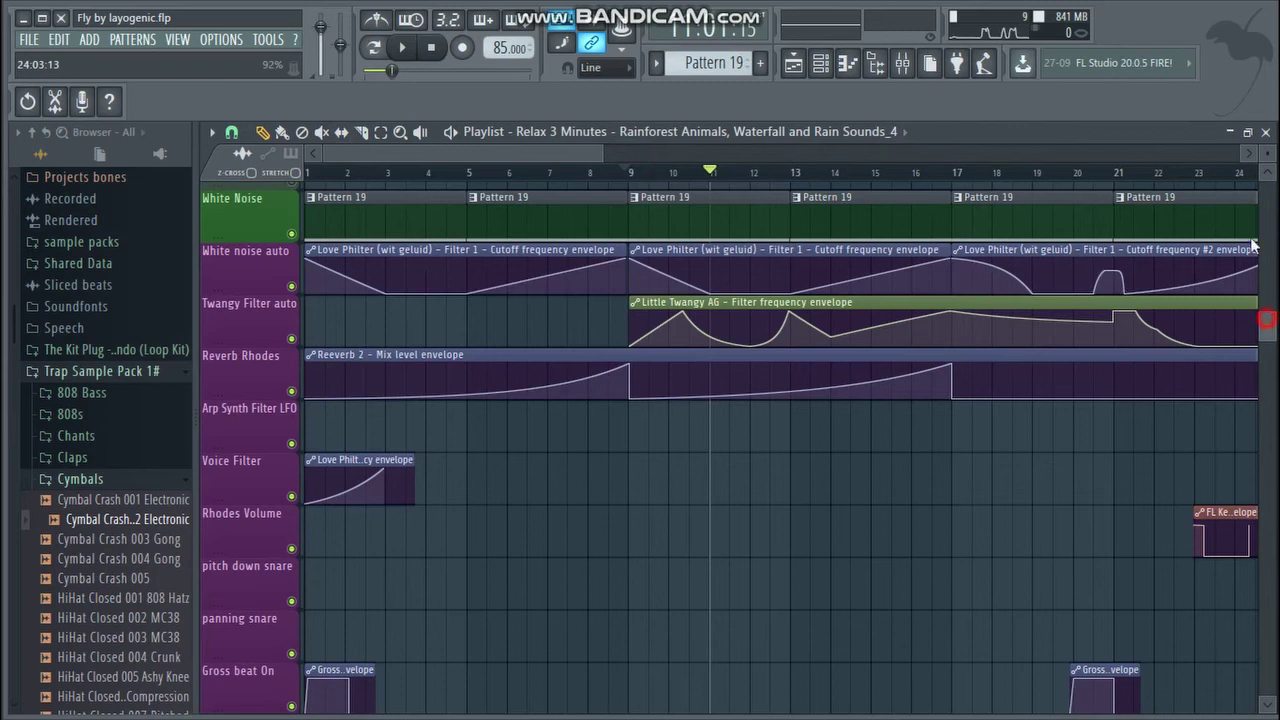
- Unmute the Pjannnoo track and audition the arrangement from about bar 7
{"action": "left_click_drag", "start_coordinate": [1267, 319], "coordinate": [1238, 180]}
{"action": "left_click", "coordinate": [363, 172]}
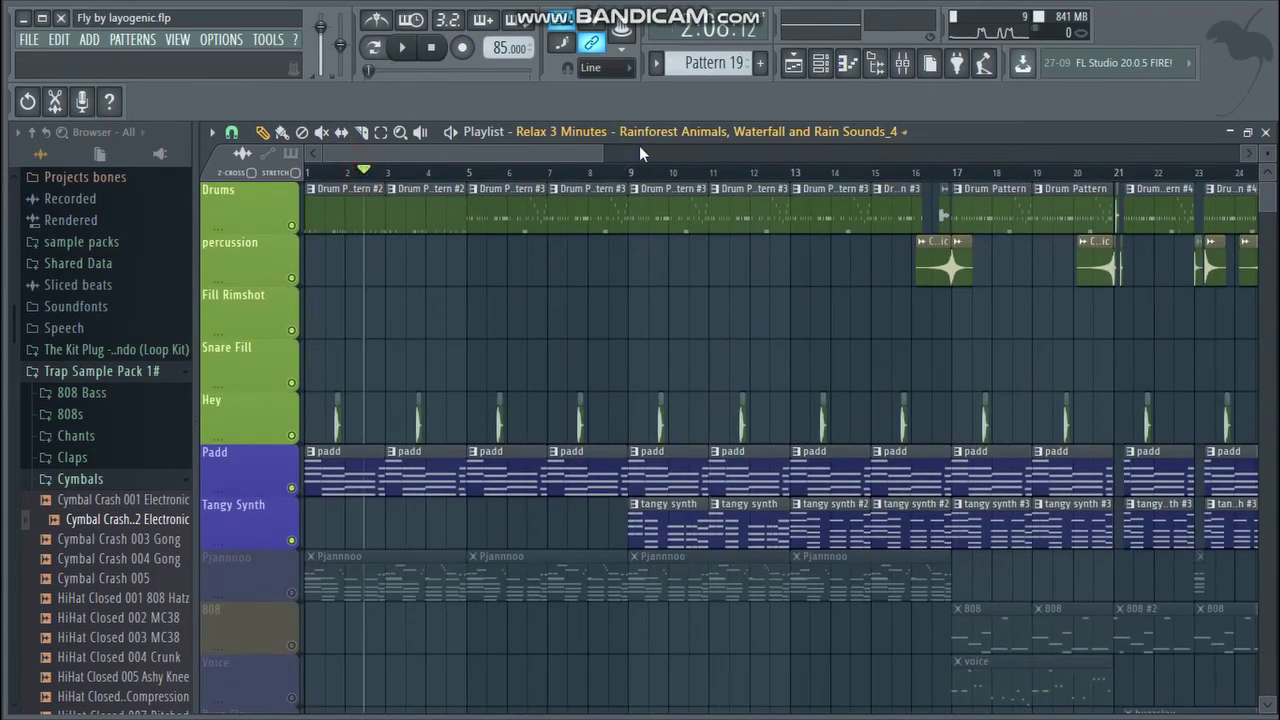
{"action": "left_click", "coordinate": [288, 594]}
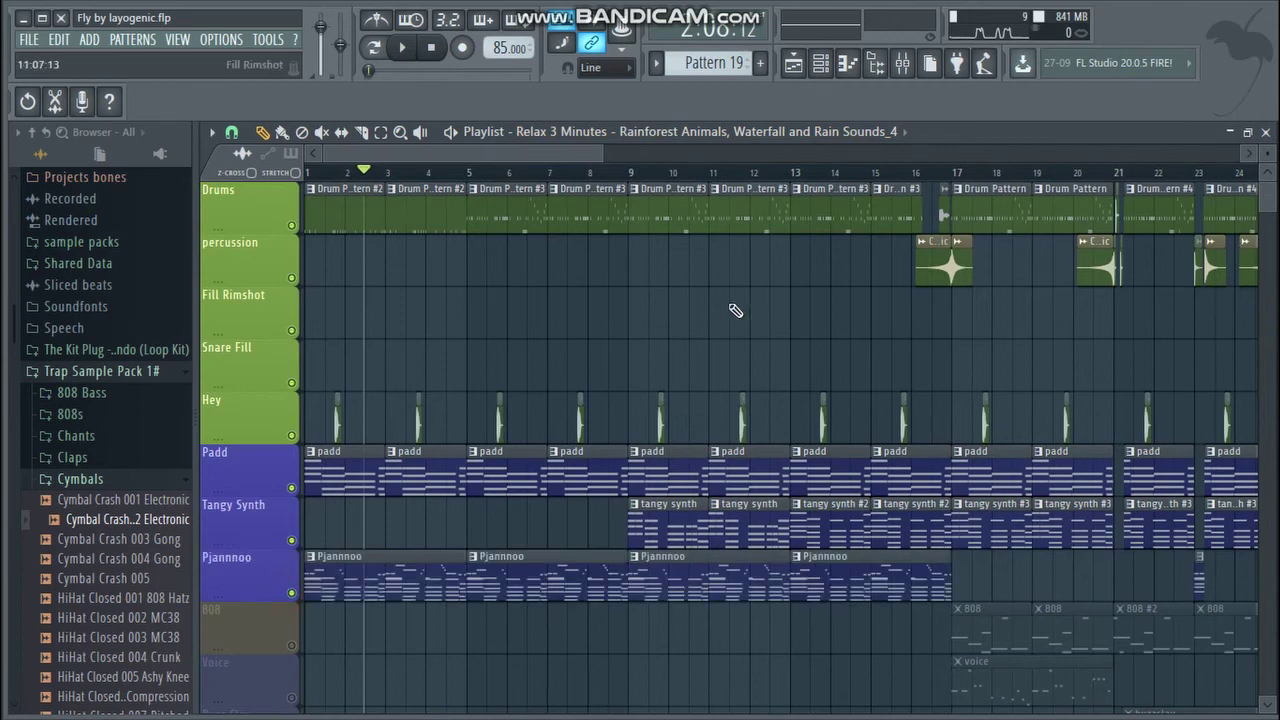
{"action": "left_click", "coordinate": [577, 172]}
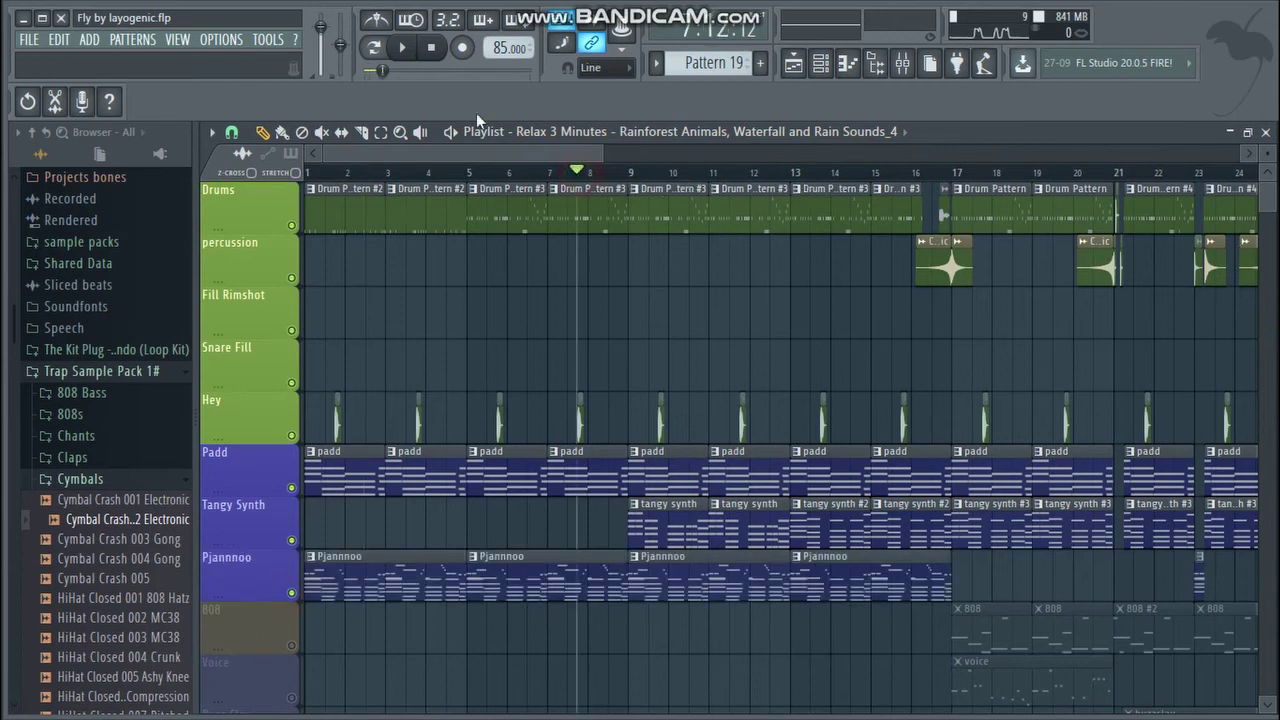
{"action": "left_click", "coordinate": [408, 49]}
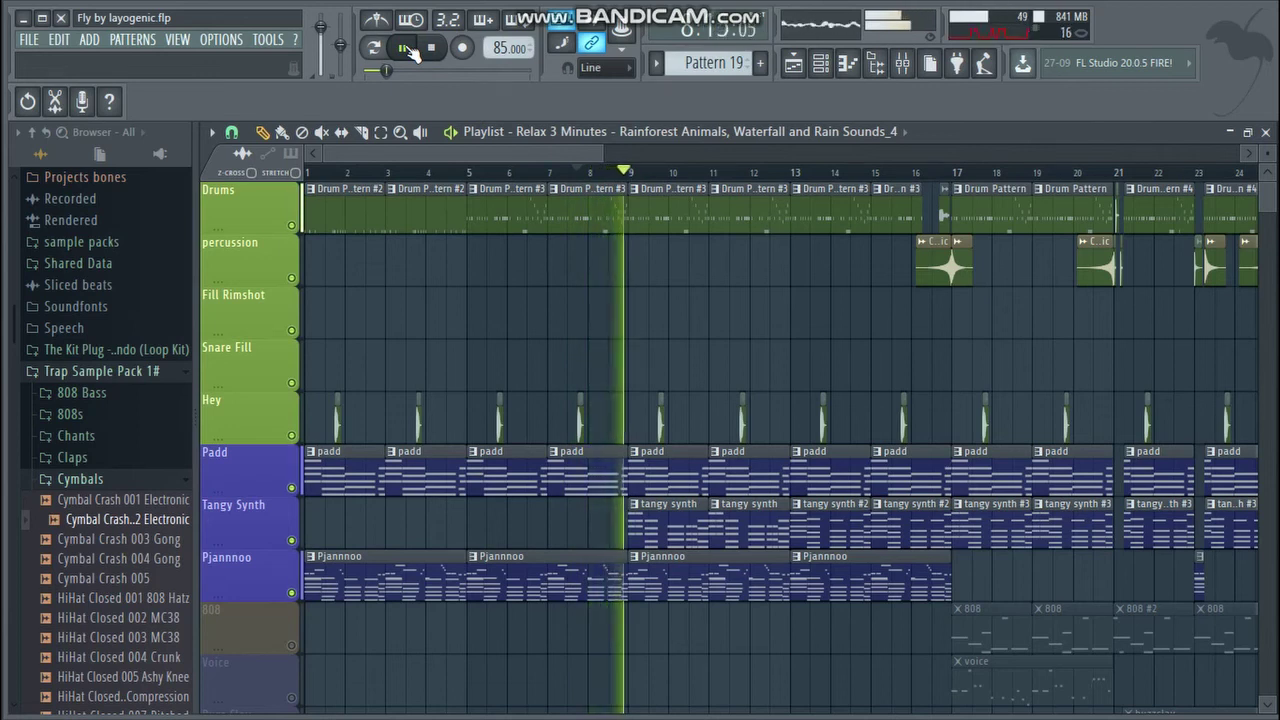
{"action": "left_click", "coordinate": [408, 49]}
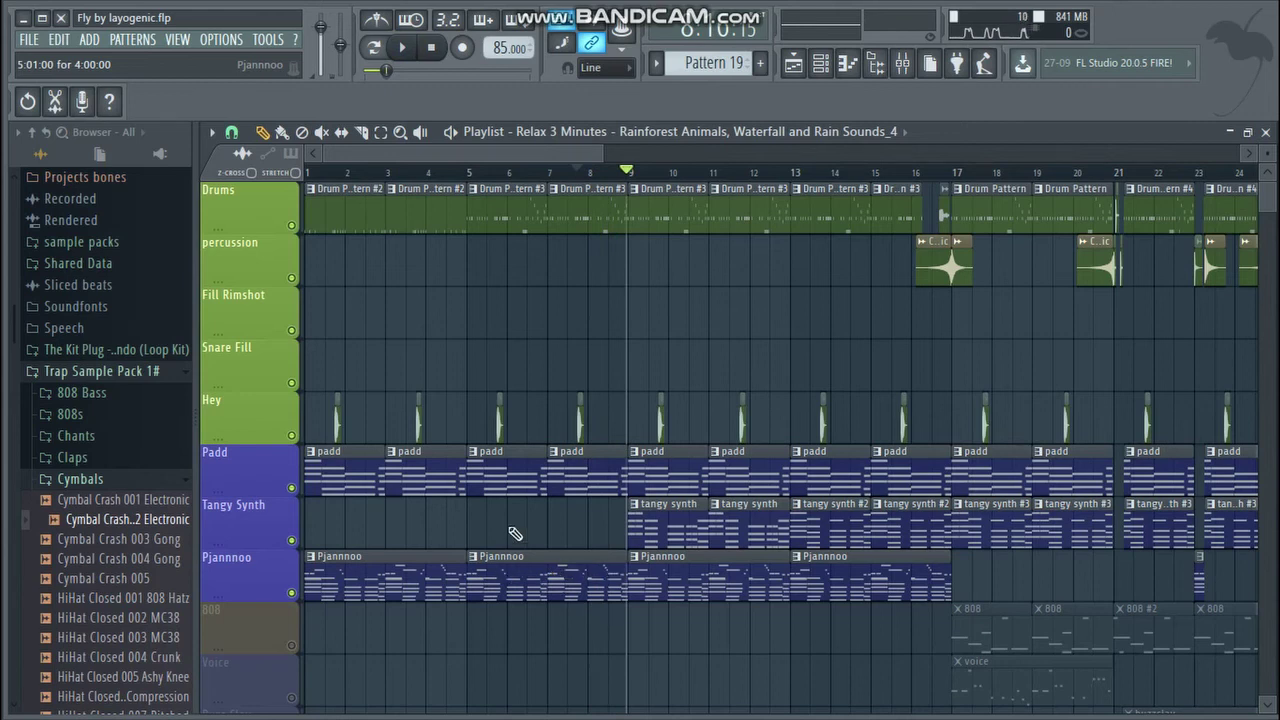
- Audition the Pjannnoo part with the pads and drums from about bar 5
{"action": "left_click", "coordinate": [478, 172]}
{"action": "left_click", "coordinate": [403, 48]}
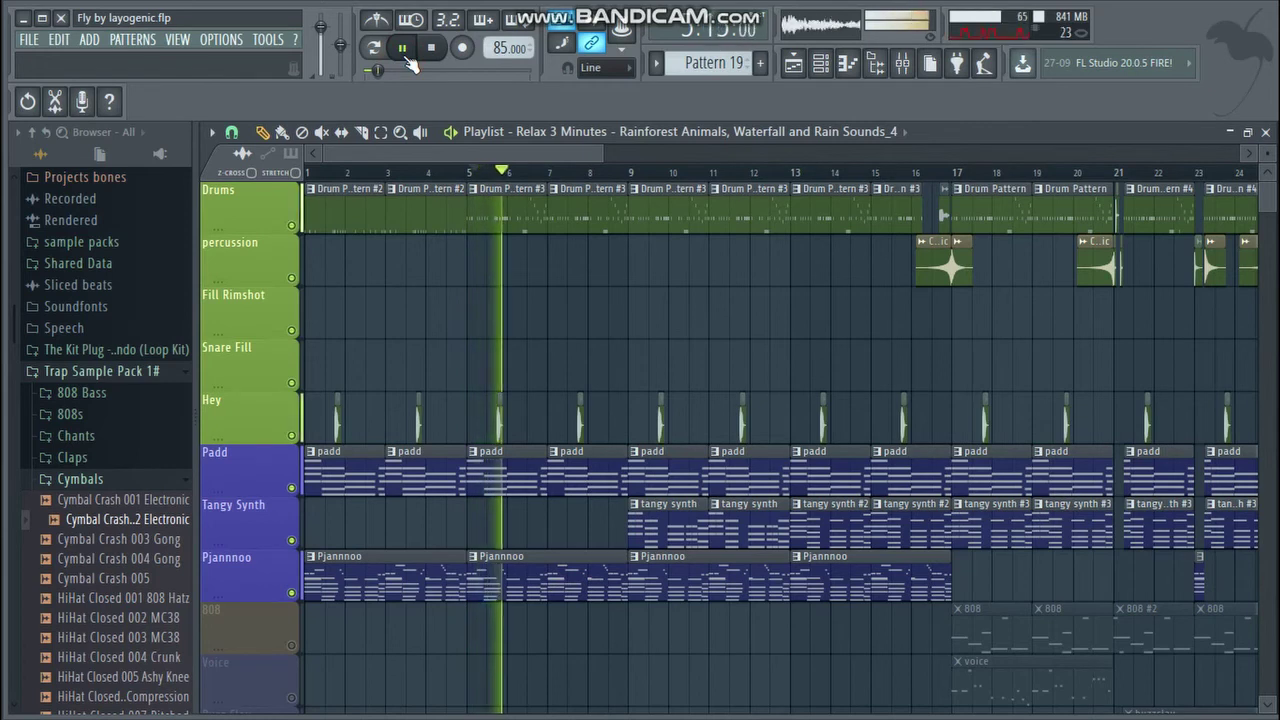
{"action": "left_click", "coordinate": [403, 48]}
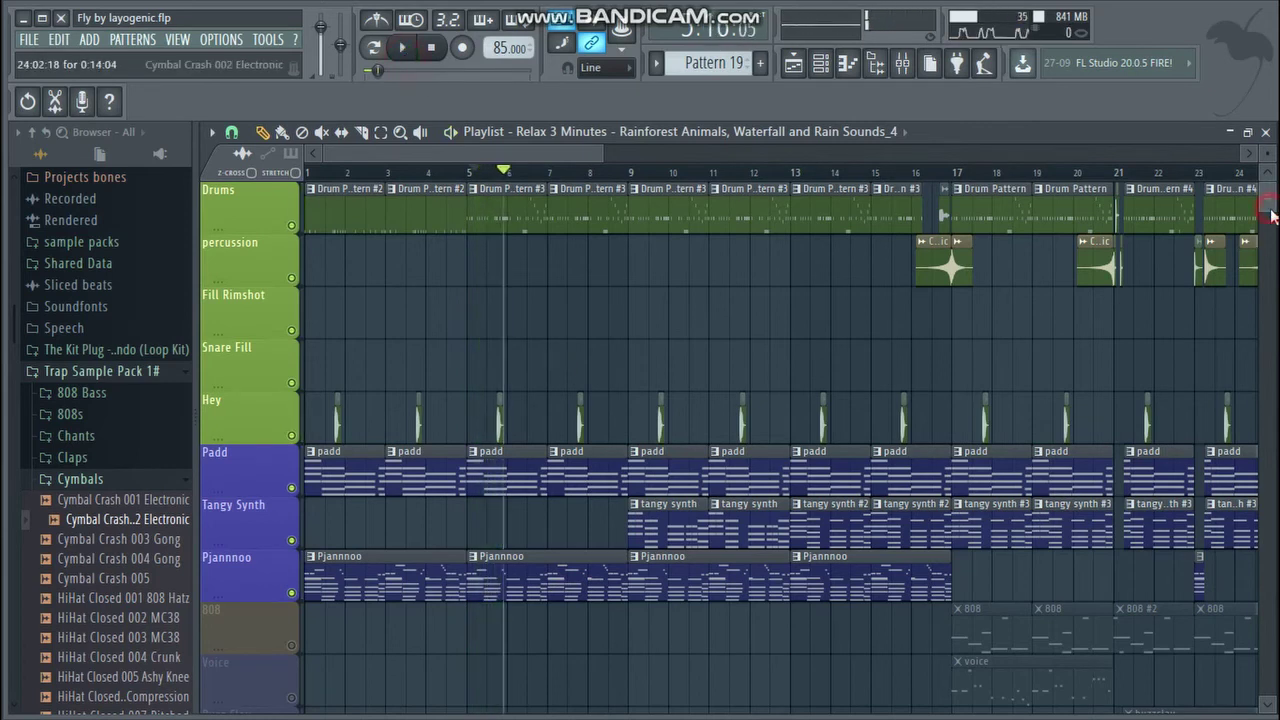
- Show the Gross Beat mix level automation clip near bar 48 on the Gross beat On track and view its channel settings
{"action": "scroll", "coordinate": [1272, 215], "scroll_direction": "down", "scroll_amount": 3}
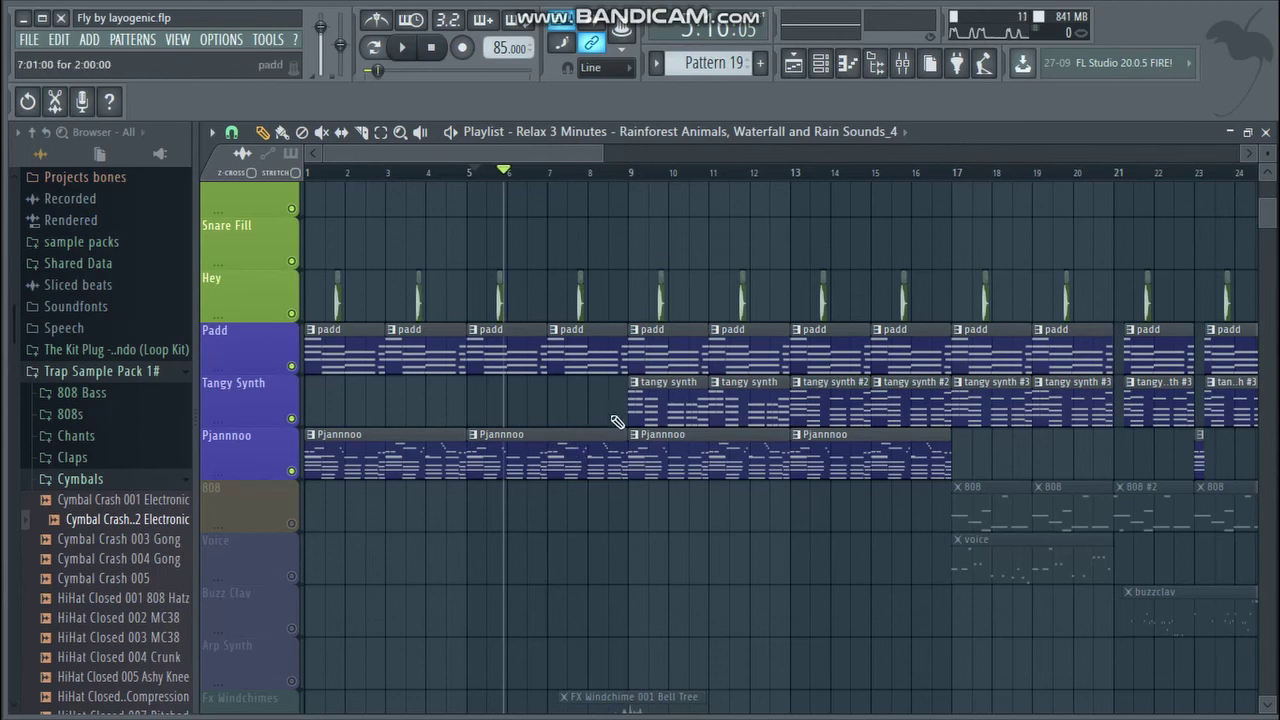
{"action": "left_click_drag", "start_coordinate": [561, 148], "coordinate": [926, 146]}
{"action": "scroll", "coordinate": [1270, 252], "scroll_direction": "down", "scroll_amount": 2}
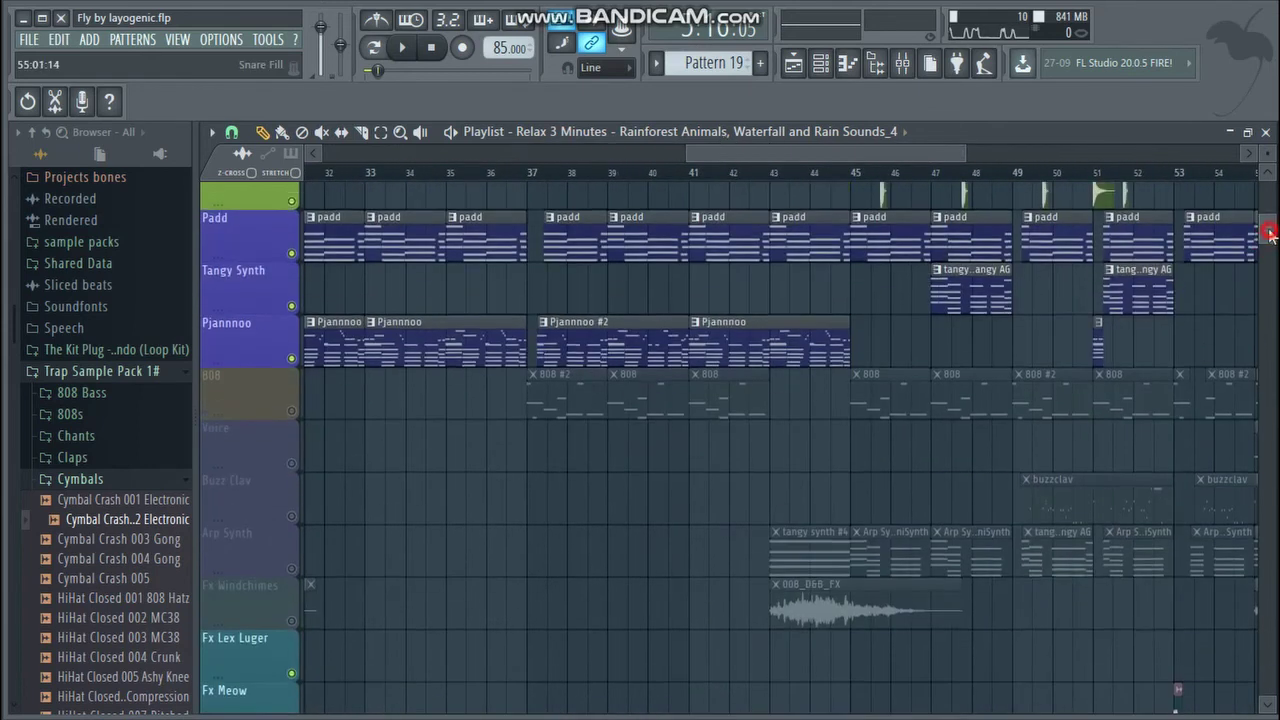
{"action": "scroll", "coordinate": [1270, 252], "scroll_direction": "up", "scroll_amount": 1}
{"action": "scroll", "coordinate": [1268, 250], "scroll_direction": "down", "scroll_amount": 1}
{"action": "left_click_drag", "start_coordinate": [1265, 250], "coordinate": [1266, 336]}
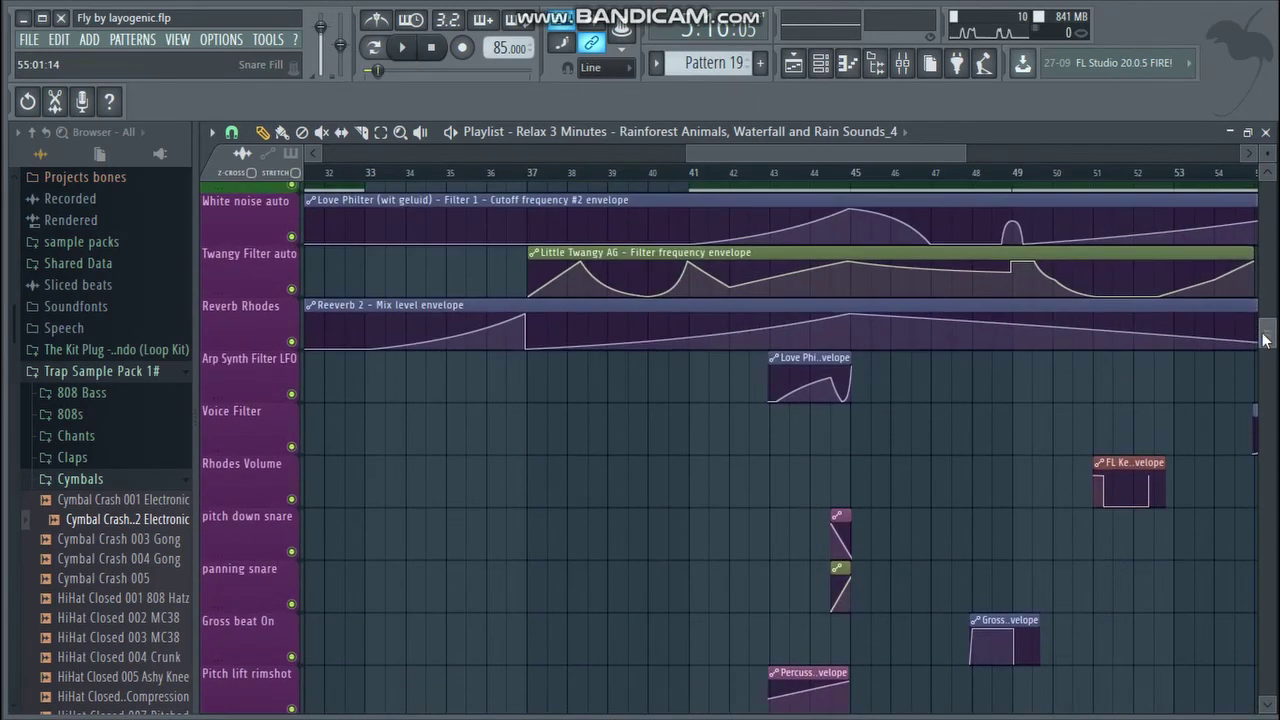
{"action": "double_click", "coordinate": [1010, 621]}
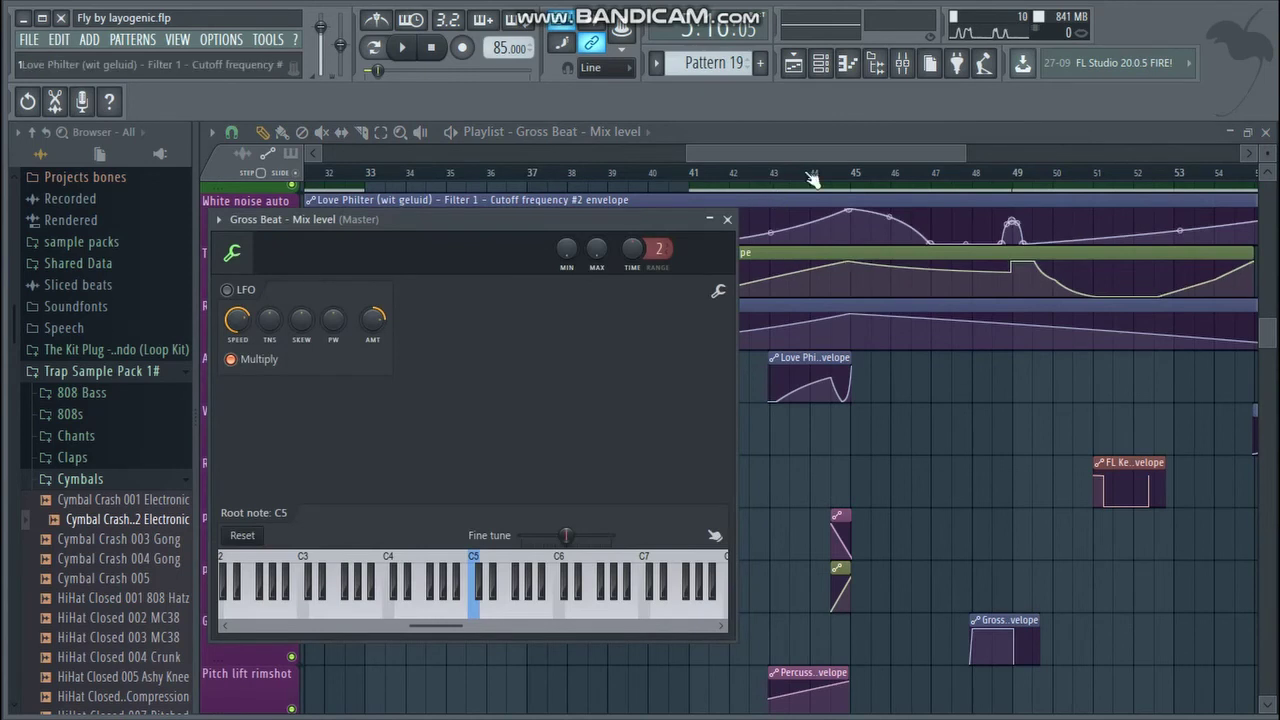
{"action": "left_click", "coordinate": [727, 219]}
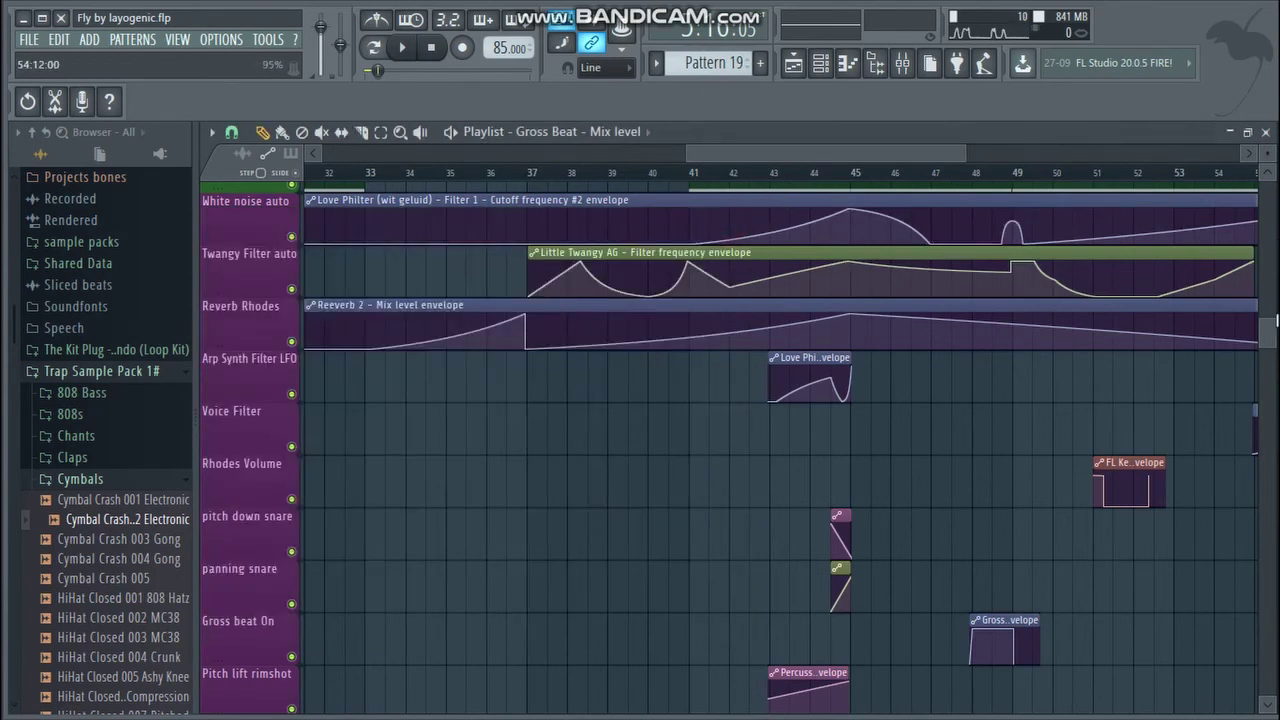
- Find the Gross Beat effect on mixer insert 9 and open its plugin window
{"action": "left_click_drag", "start_coordinate": [1268, 322], "coordinate": [1266, 192]}
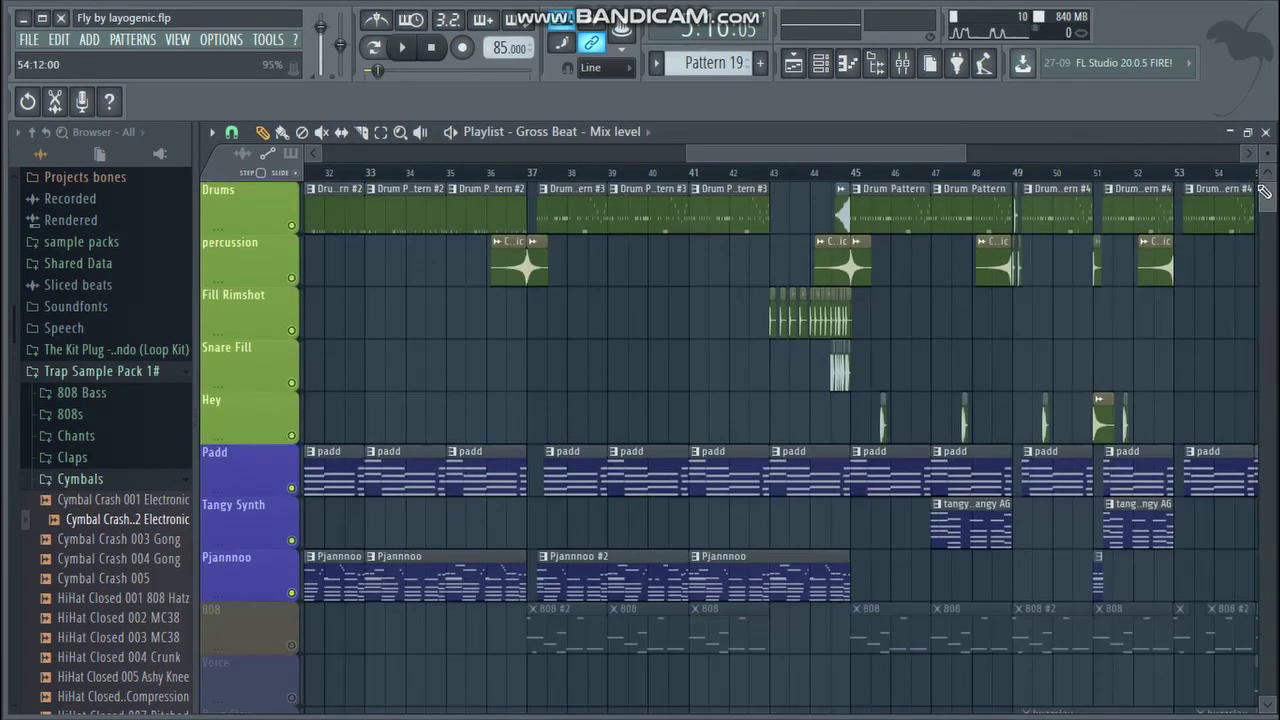
{"action": "left_click", "coordinate": [904, 64]}
{"action": "left_click", "coordinate": [369, 245]}
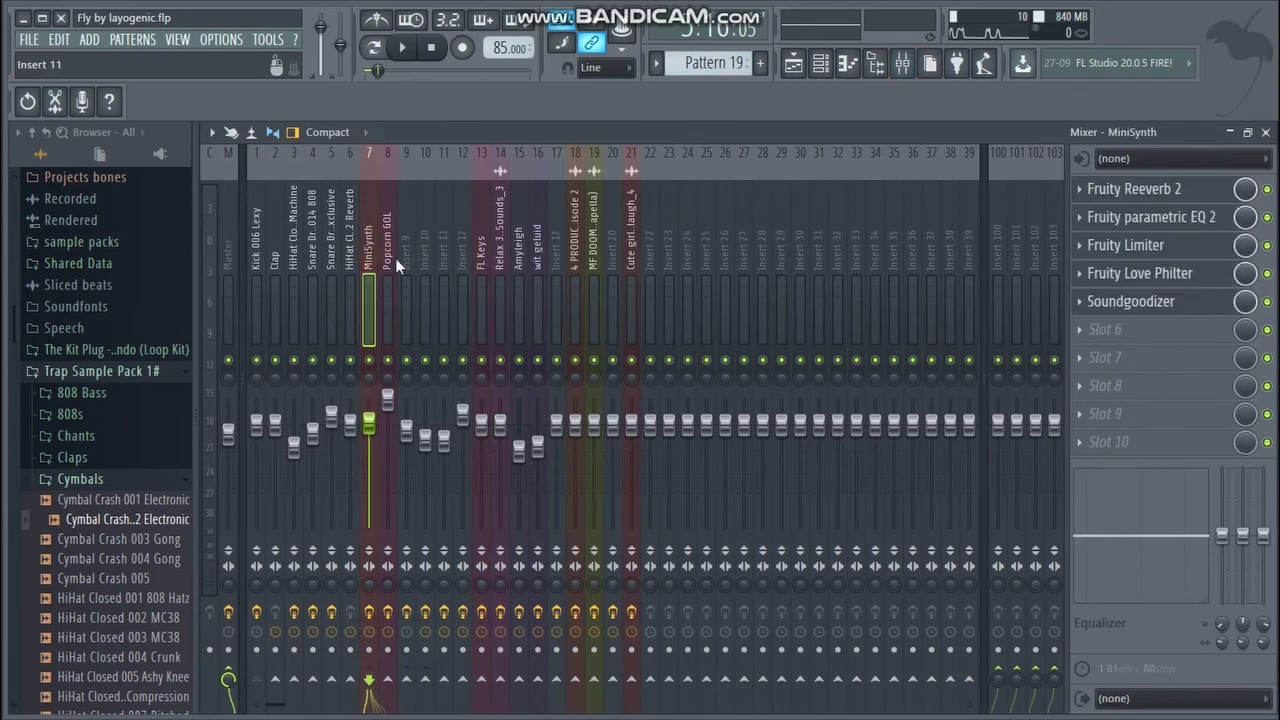
{"action": "left_click", "coordinate": [425, 256]}
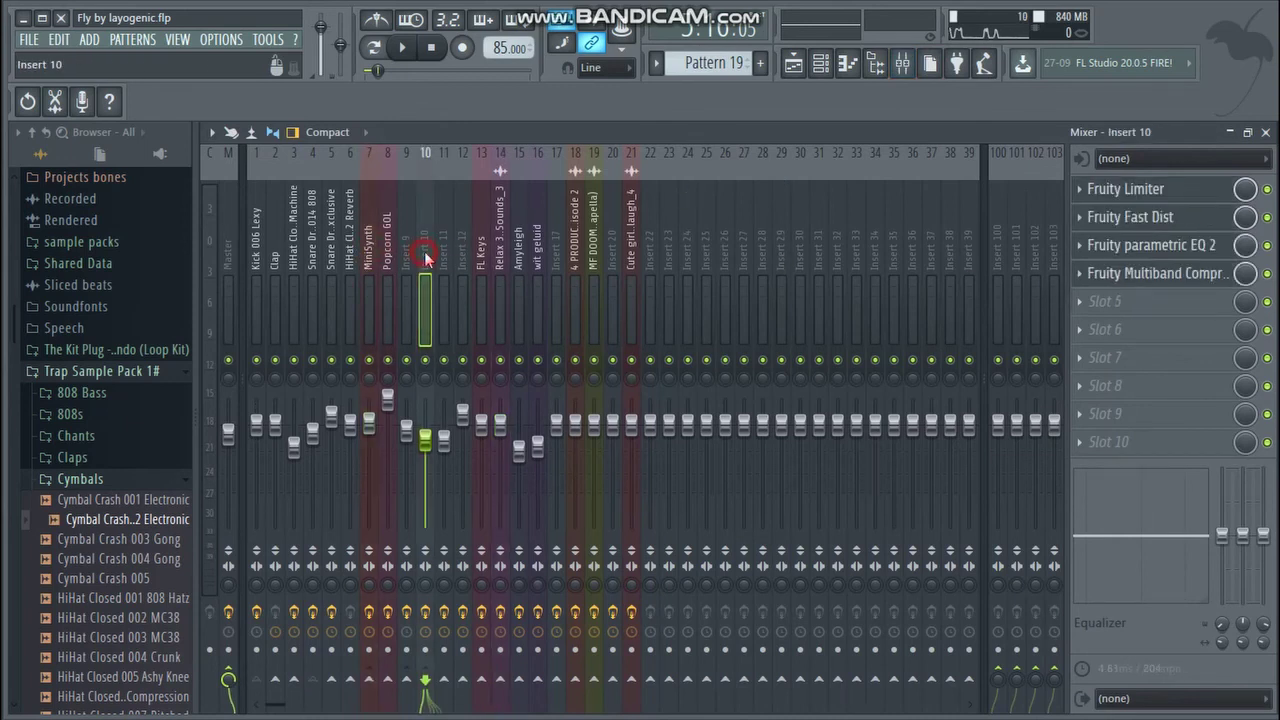
{"action": "left_click", "coordinate": [410, 250]}
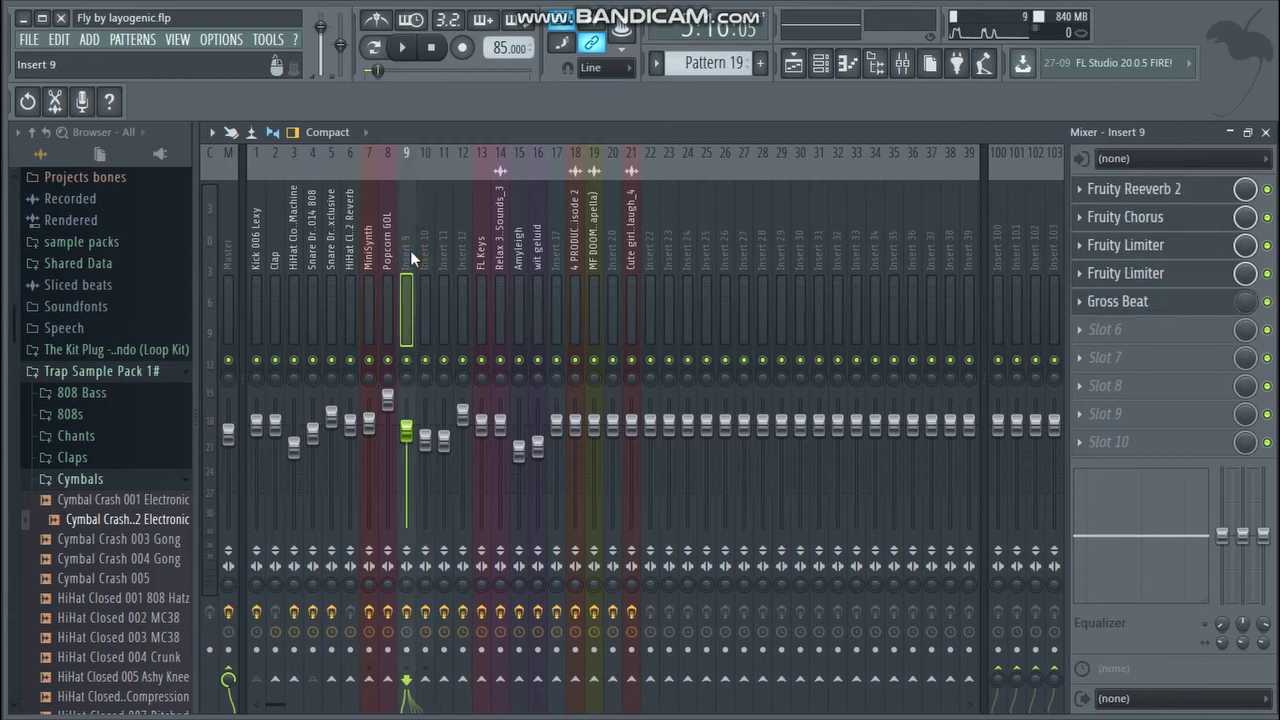
{"action": "left_click", "coordinate": [1133, 299]}
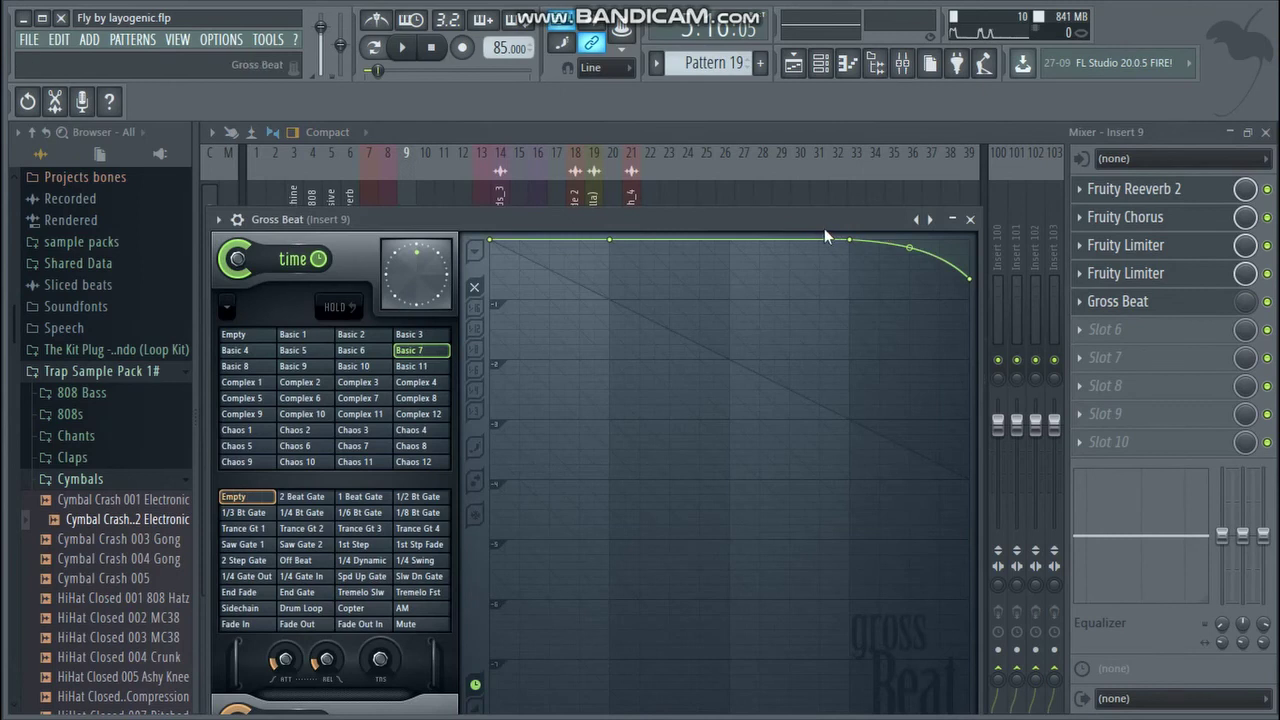
- Audition the song while raising the Gross Beat mix level on insert 9, continuing from about bar 16
{"action": "left_click", "coordinate": [394, 50]}
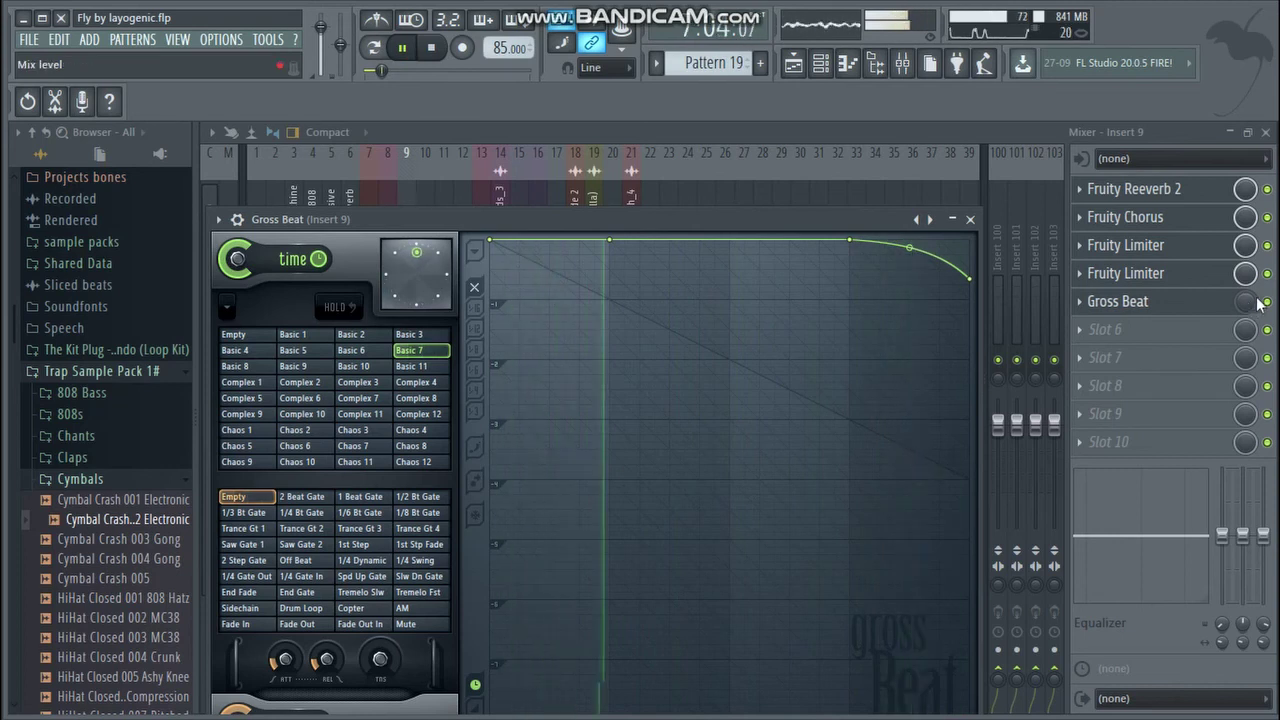
{"action": "left_click_drag", "start_coordinate": [1250, 303], "coordinate": [1250, 245]}
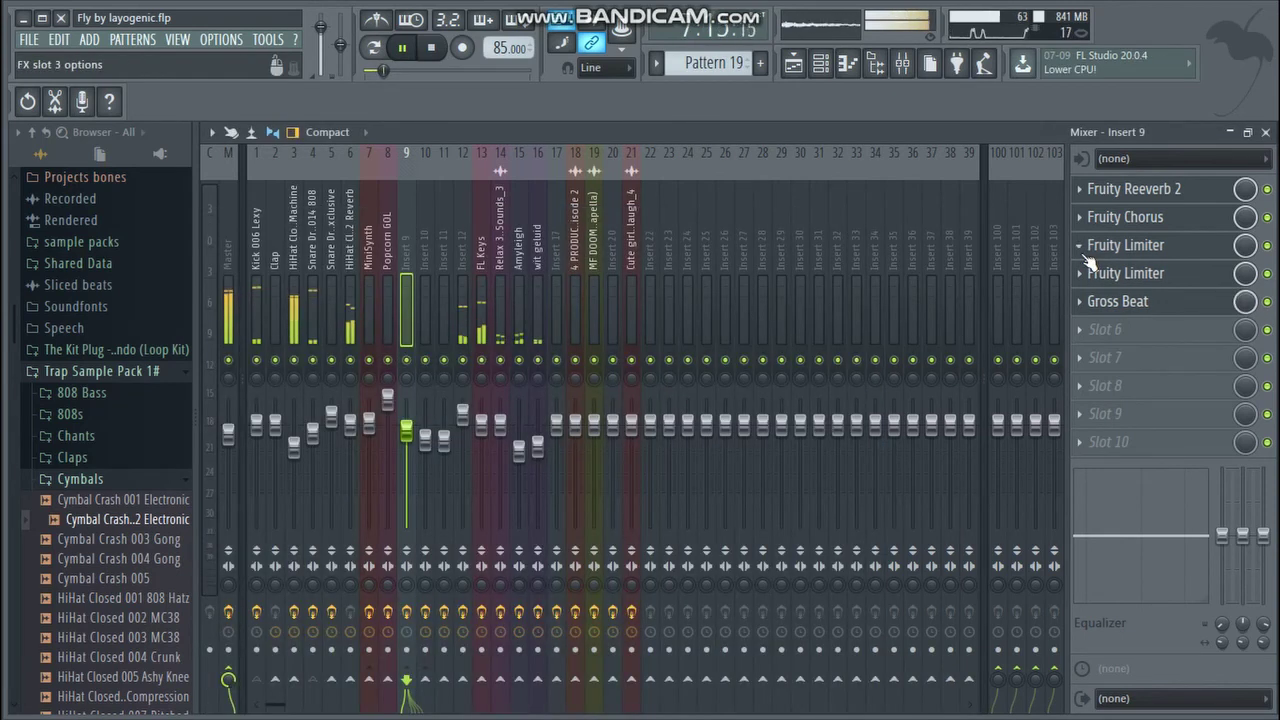
{"action": "left_click", "coordinate": [401, 72]}
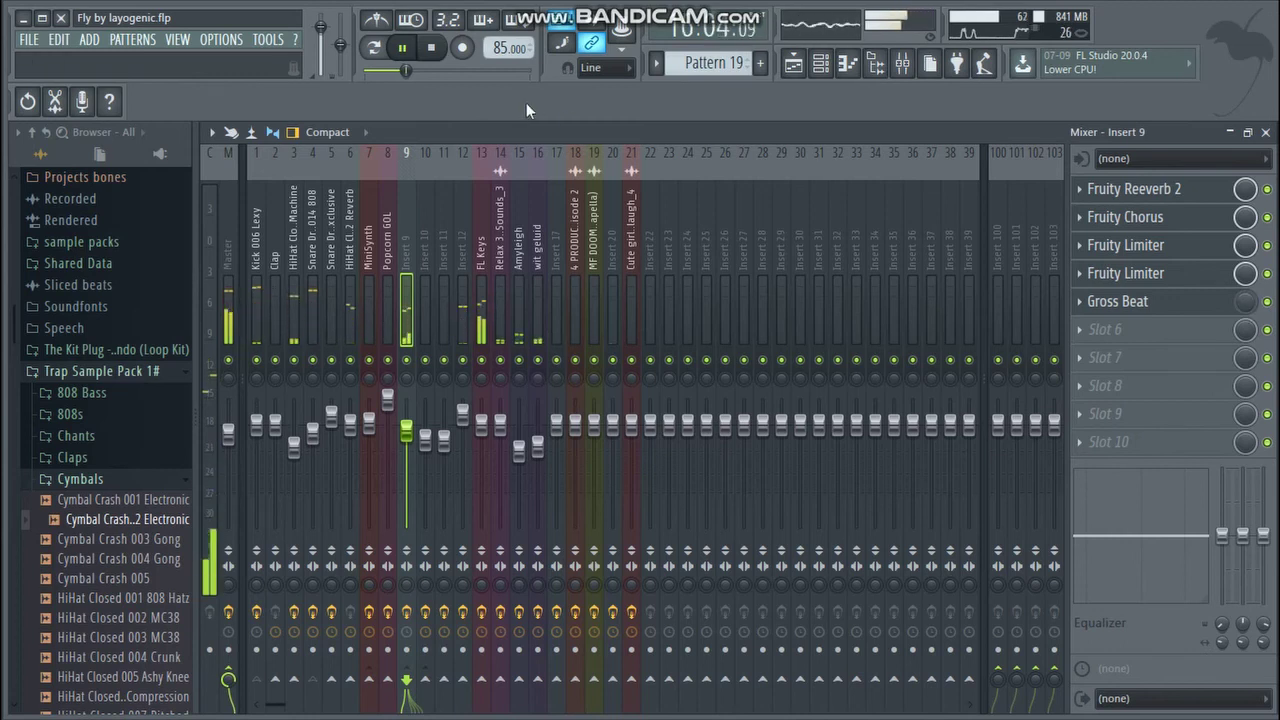
{"action": "key", "text": "space"}
- Show the Basic 7 time curve in insert 9's Gross Beat and the automation clip option for its mix level
{"action": "left_click", "coordinate": [1125, 300]}
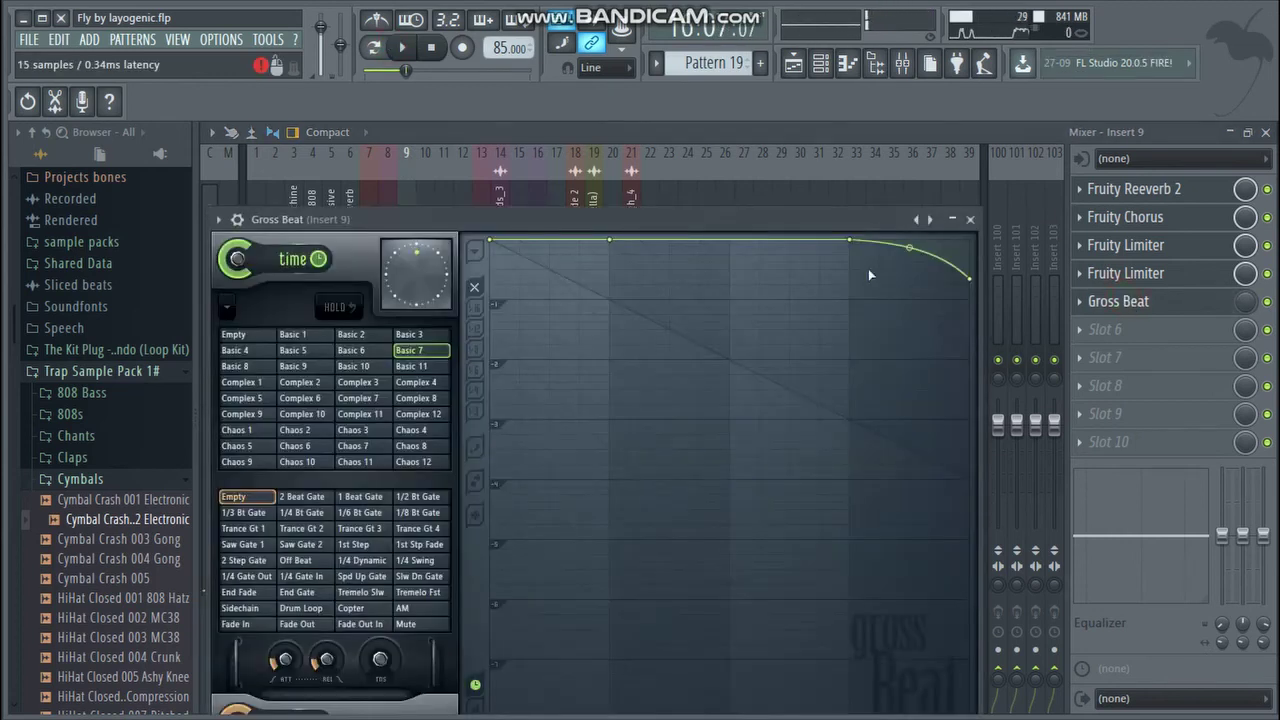
{"action": "left_click_drag", "start_coordinate": [675, 222], "coordinate": [687, 186]}
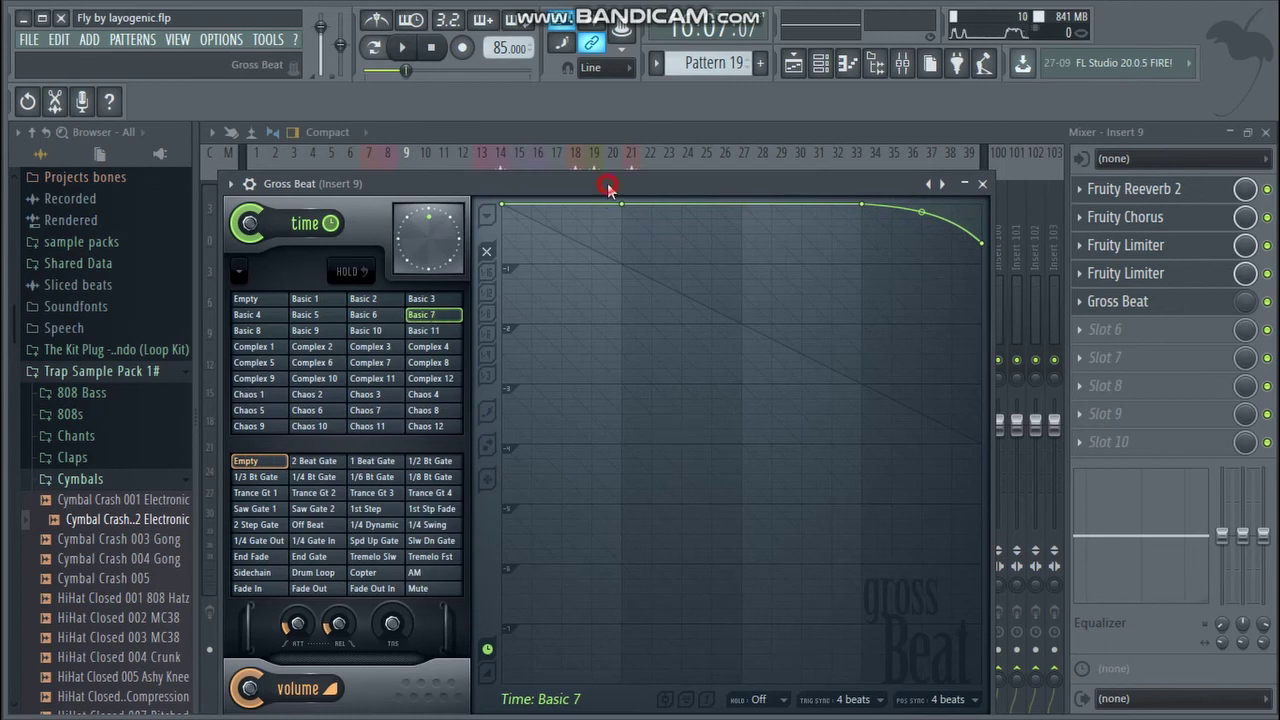
{"action": "left_click_drag", "start_coordinate": [608, 188], "coordinate": [680, 167]}
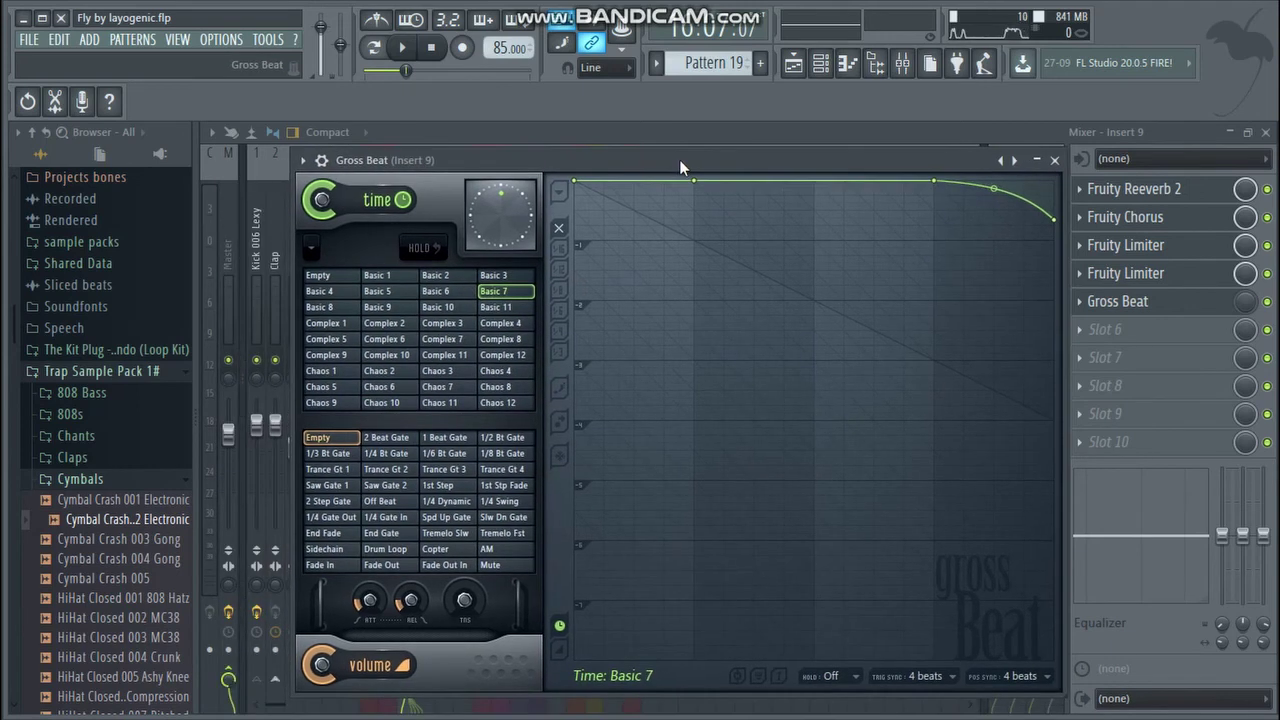
{"action": "right_click", "coordinate": [1245, 310]}
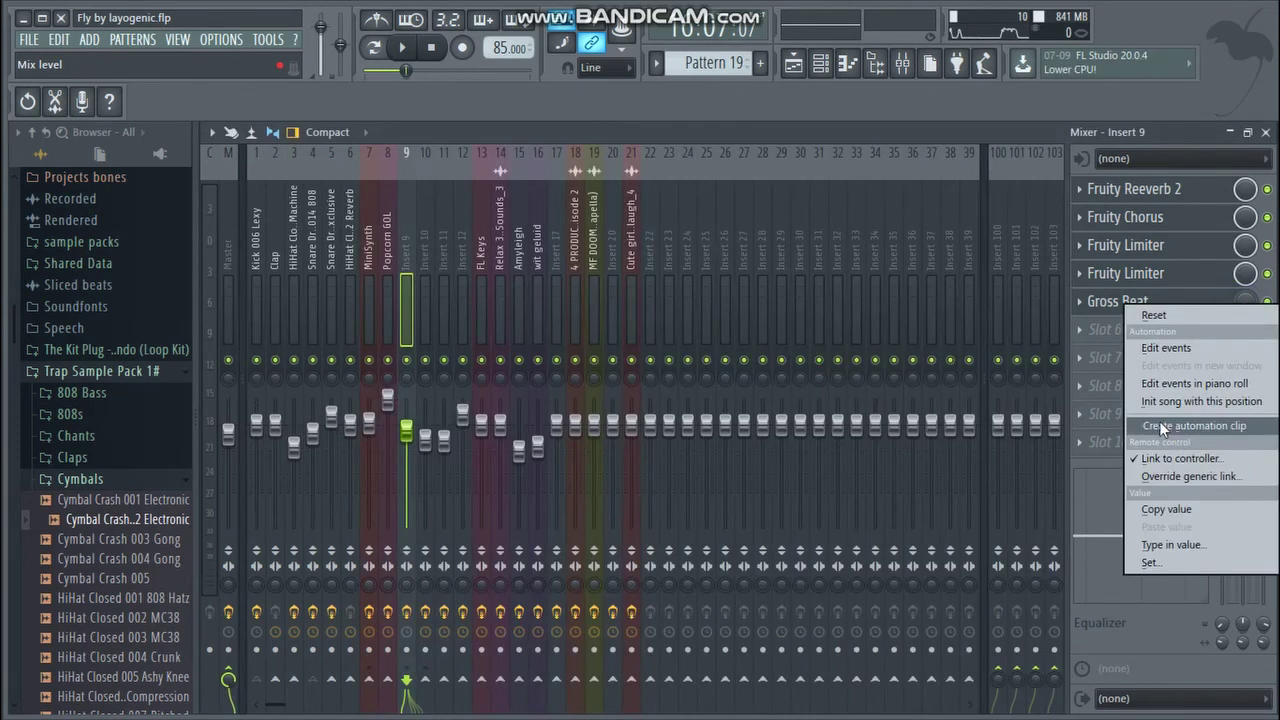
- Return to the playlist and audition the Gross beat On automation clip from about bar 20
{"action": "left_click", "coordinate": [1228, 133]}
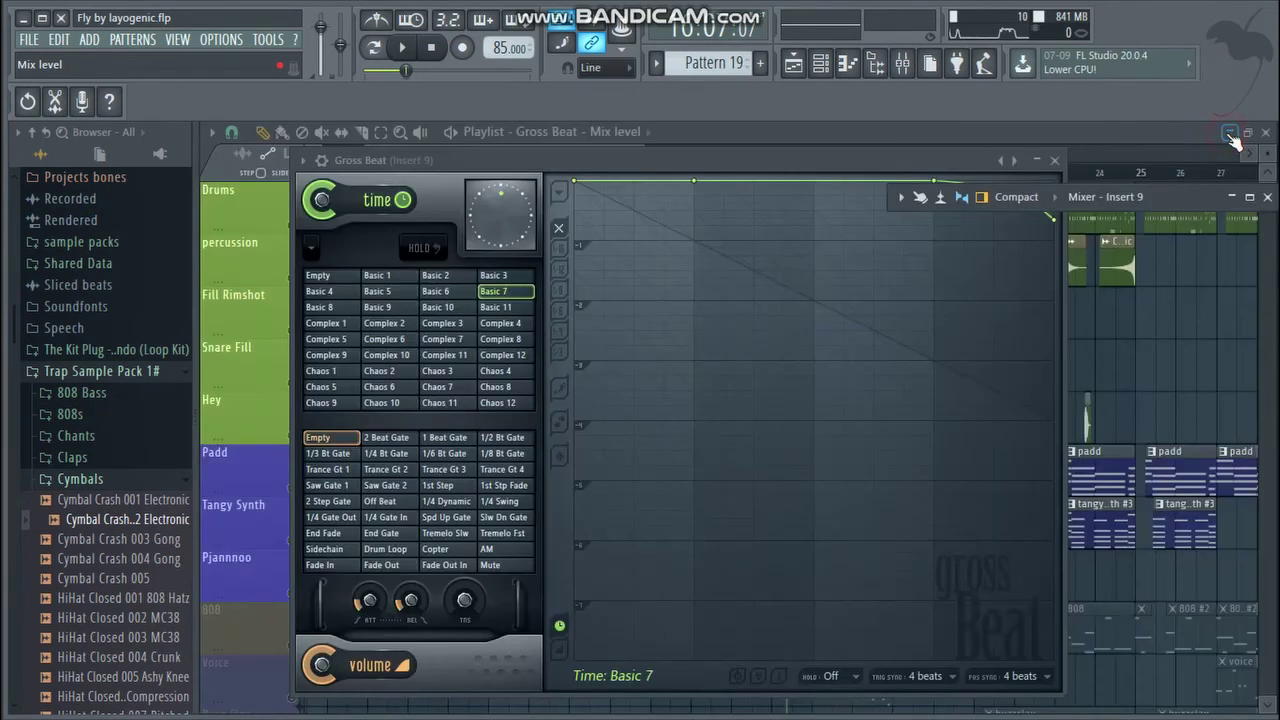
{"action": "left_click", "coordinate": [1231, 134]}
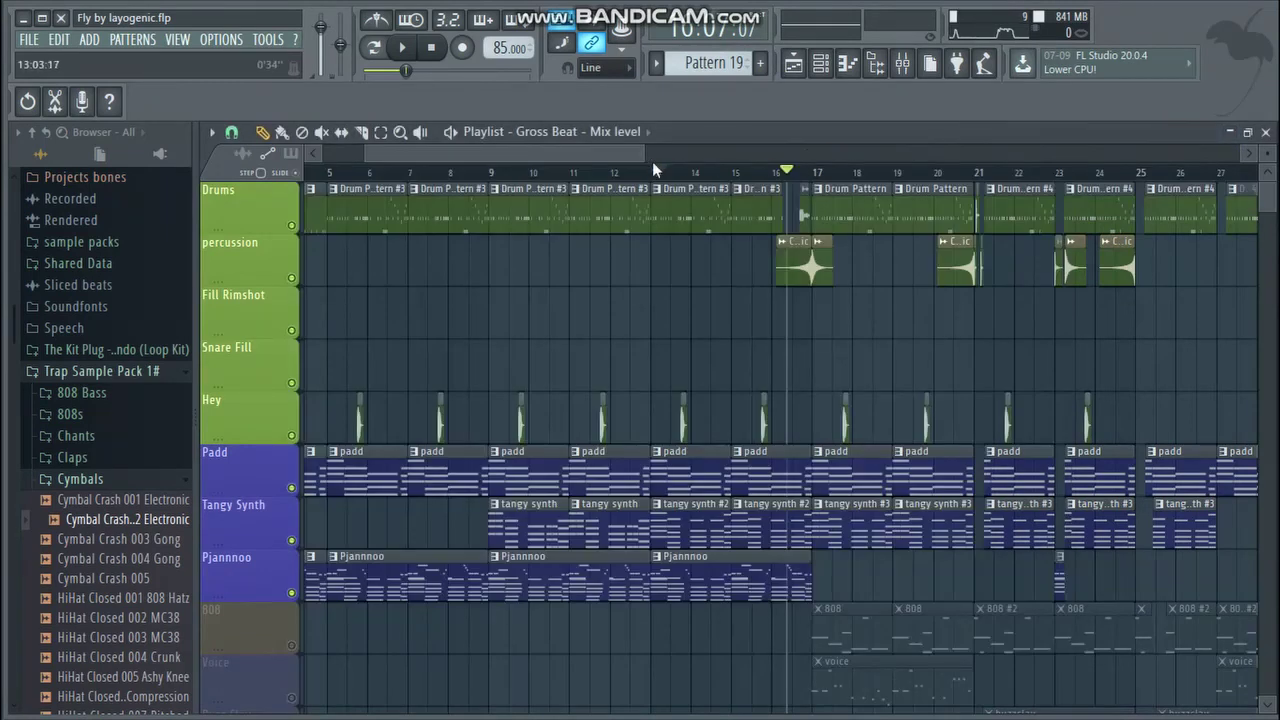
{"action": "left_click_drag", "start_coordinate": [652, 161], "coordinate": [858, 158]}
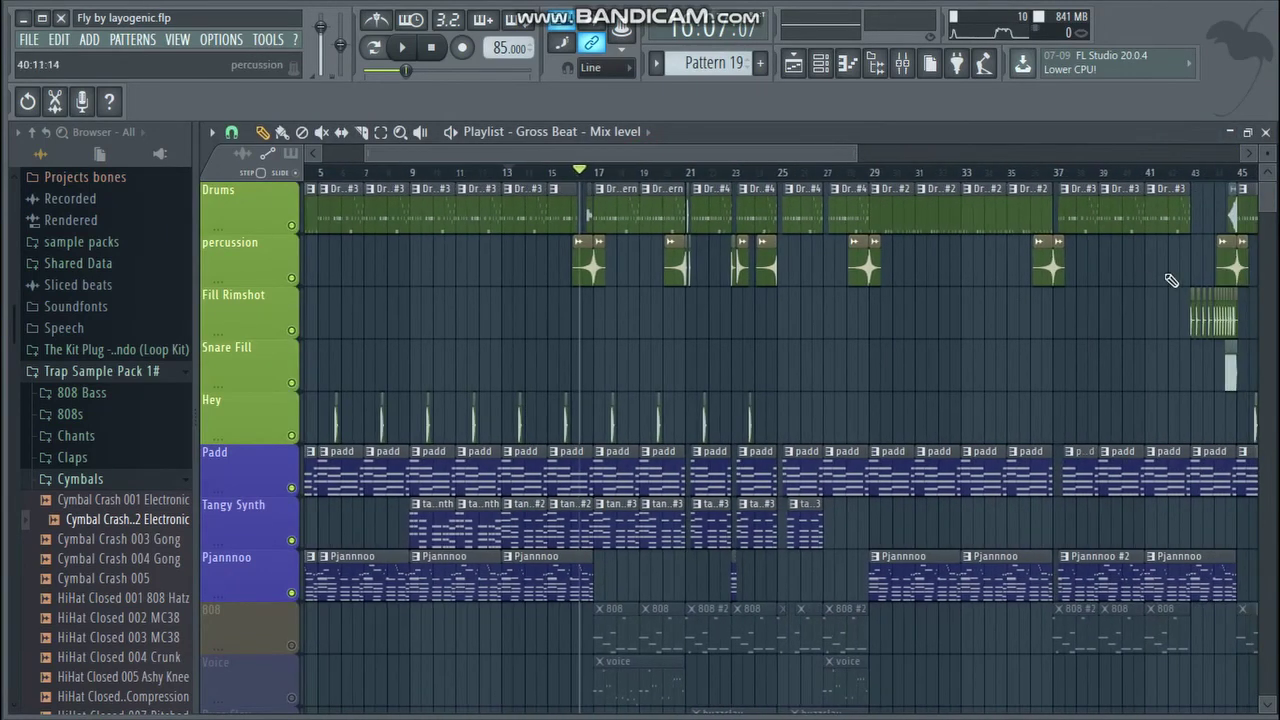
{"action": "left_click_drag", "start_coordinate": [1272, 186], "coordinate": [1261, 365]}
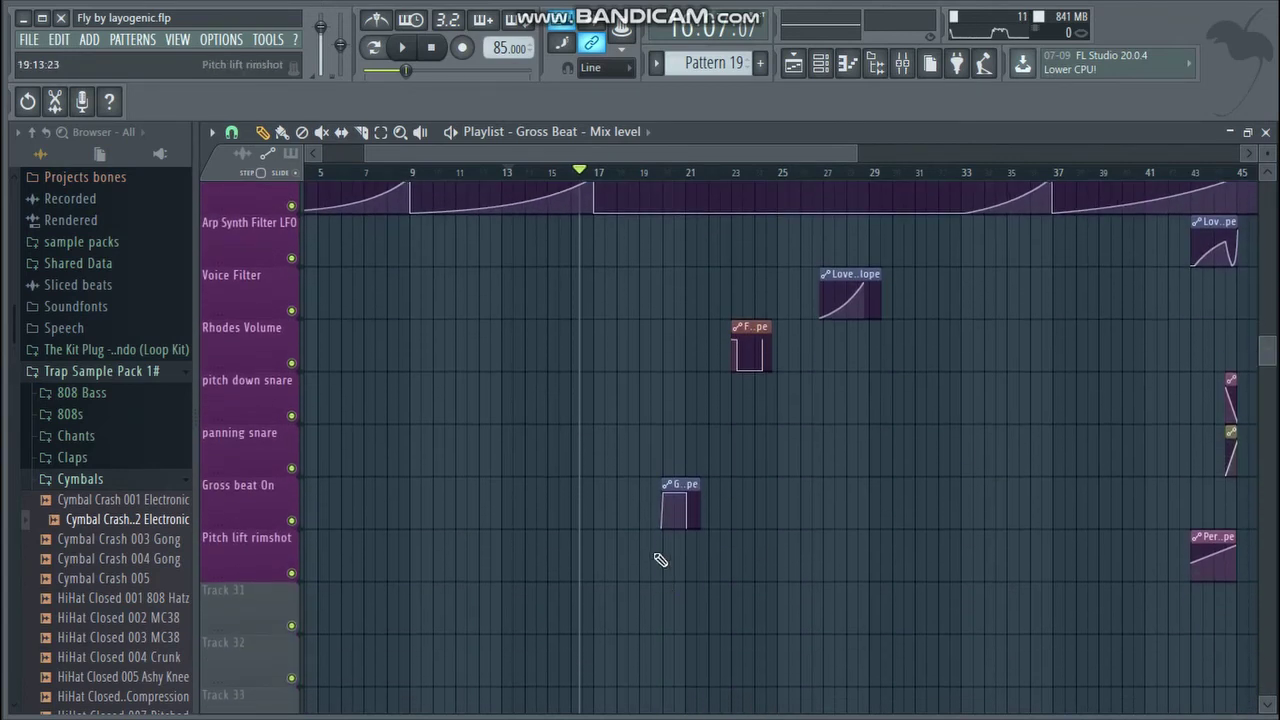
{"action": "left_click", "coordinate": [663, 171]}
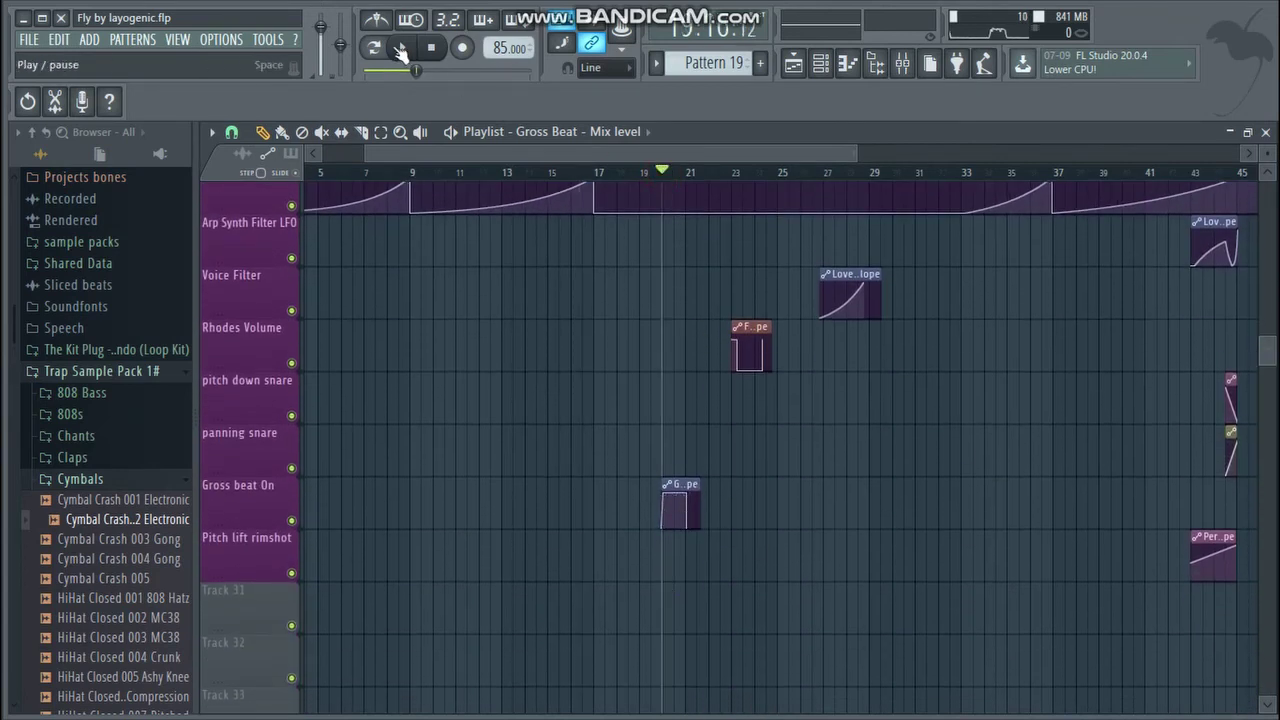
{"action": "left_click", "coordinate": [403, 48]}
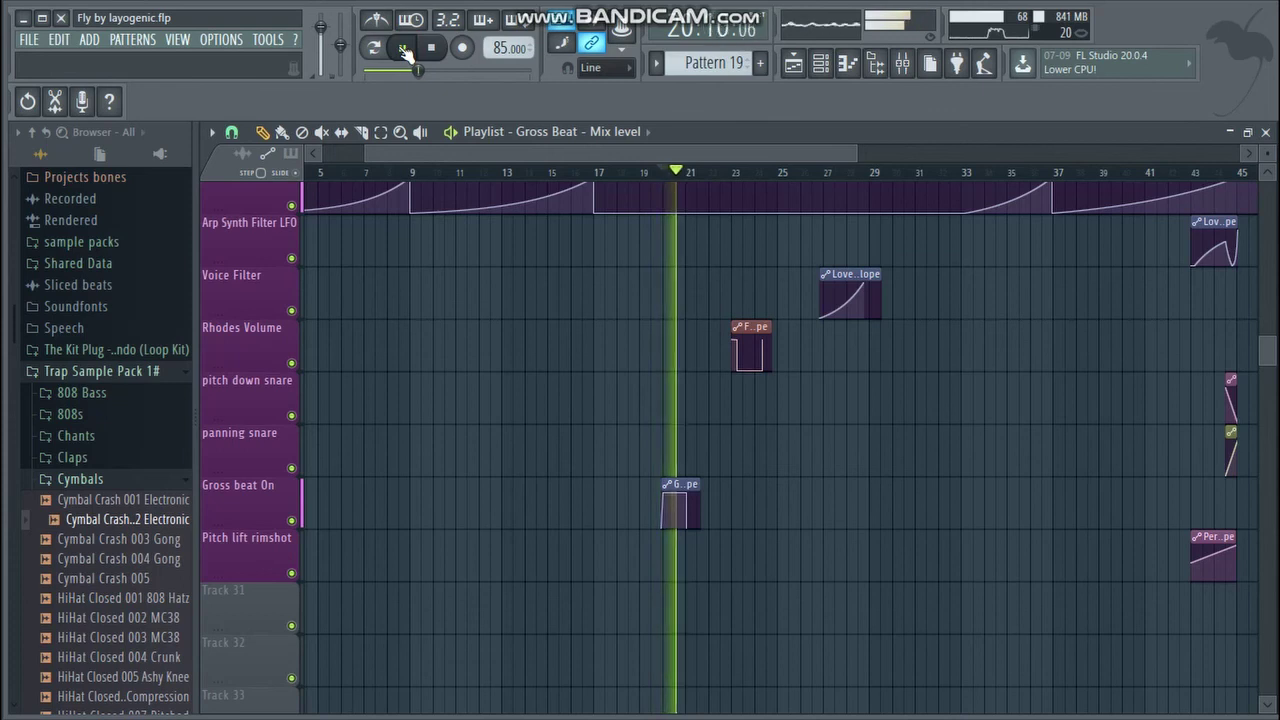
{"action": "left_click", "coordinate": [405, 48]}
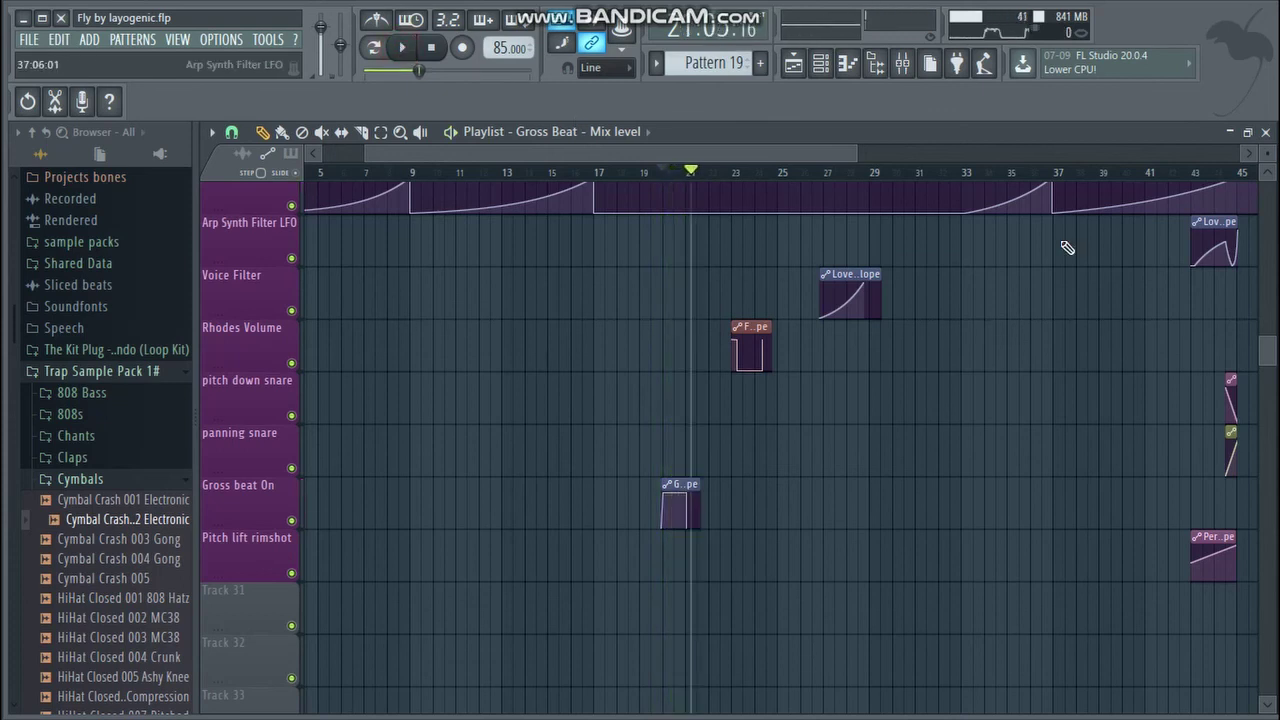
{"action": "left_click_drag", "start_coordinate": [1276, 345], "coordinate": [1249, 231]}
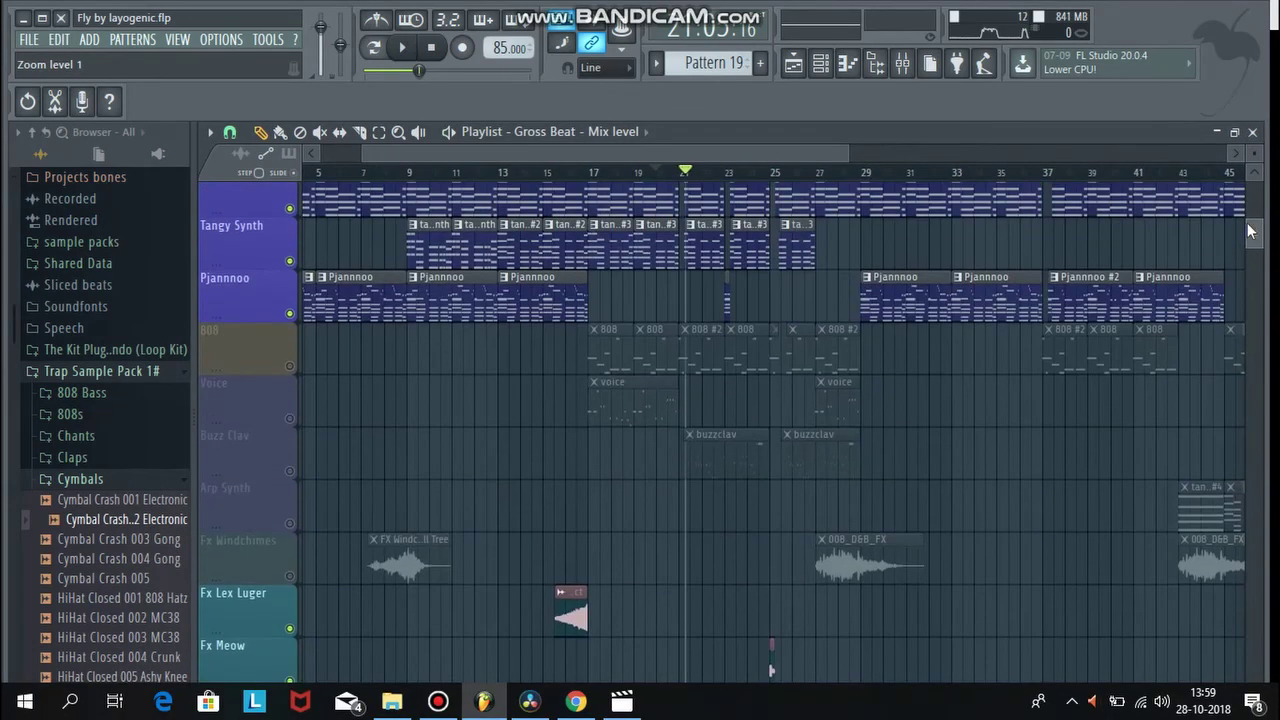
- Unmute the 808, Voice, Buzz Clav, Arp Synth and Fx Windchimes tracks in the playlist
{"action": "left_click", "coordinate": [290, 367]}
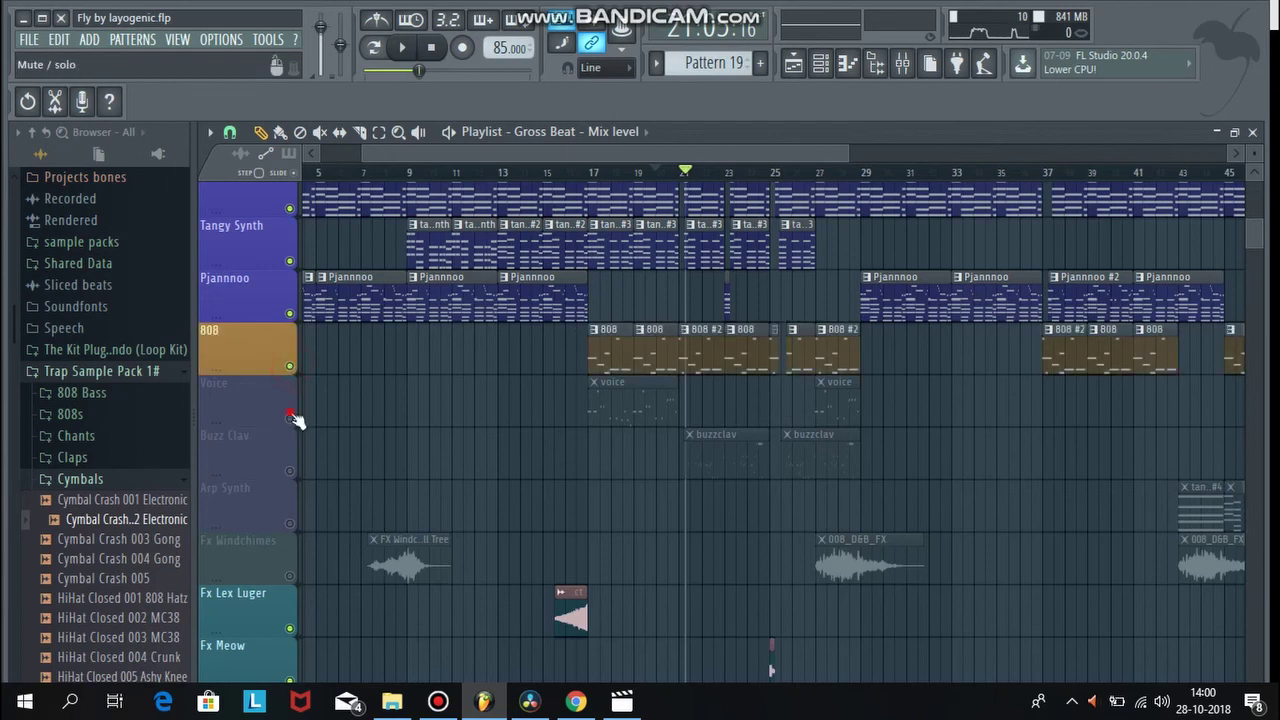
{"action": "left_click", "coordinate": [290, 418]}
{"action": "left_click", "coordinate": [290, 470]}
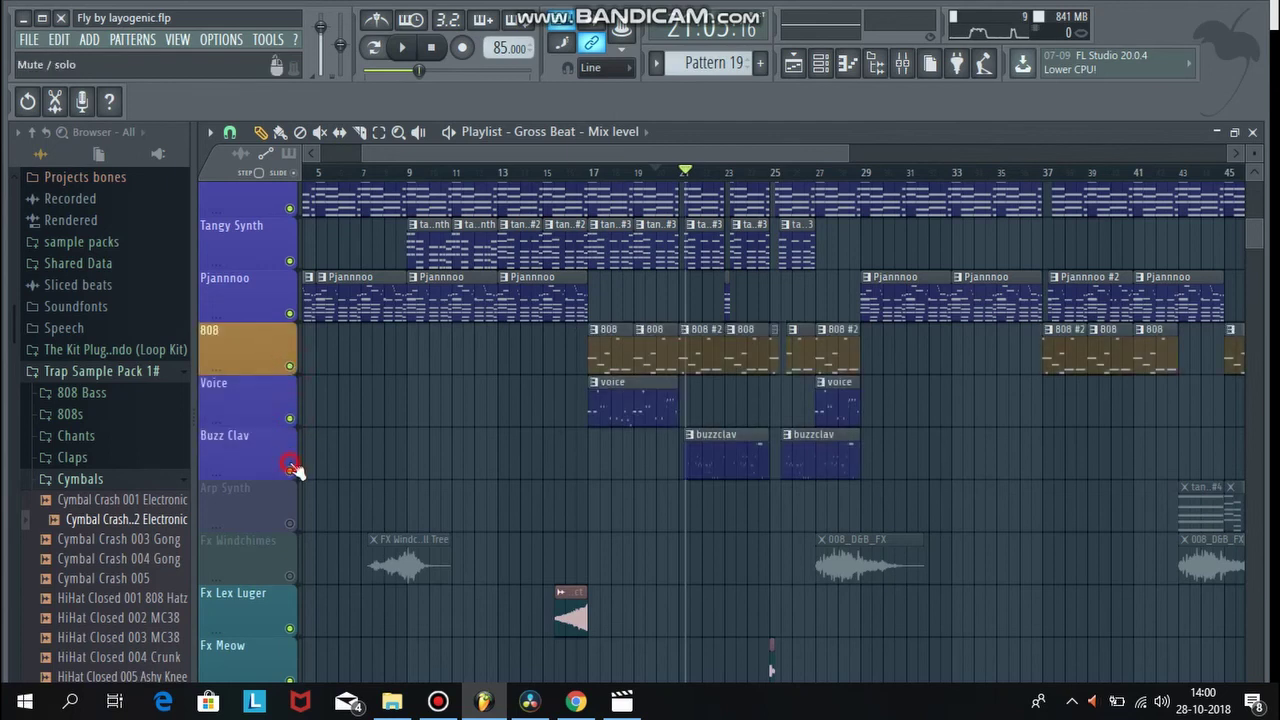
{"action": "left_click", "coordinate": [289, 576]}
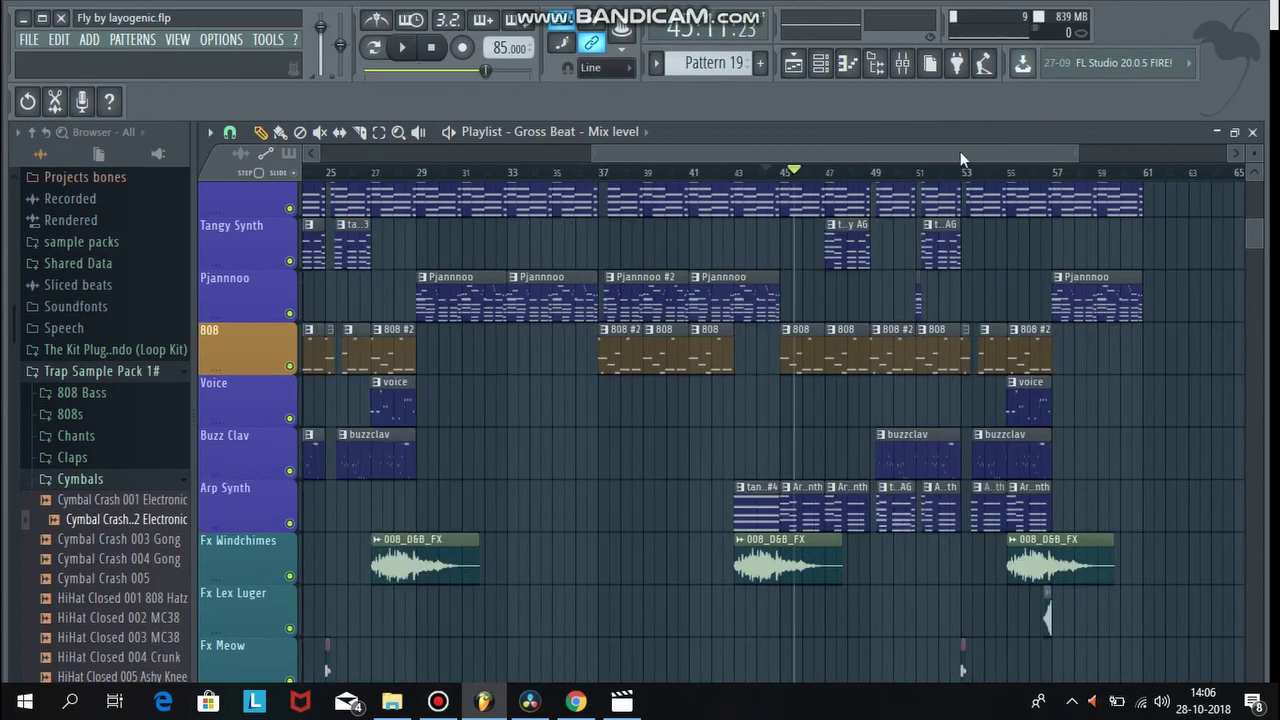
- Review the second half of the arrangement in the playlist, from about bar 25 to the end, across the drum, fill, synth and effect tracks
{"action": "left_click_drag", "start_coordinate": [960, 151], "coordinate": [1011, 138]}
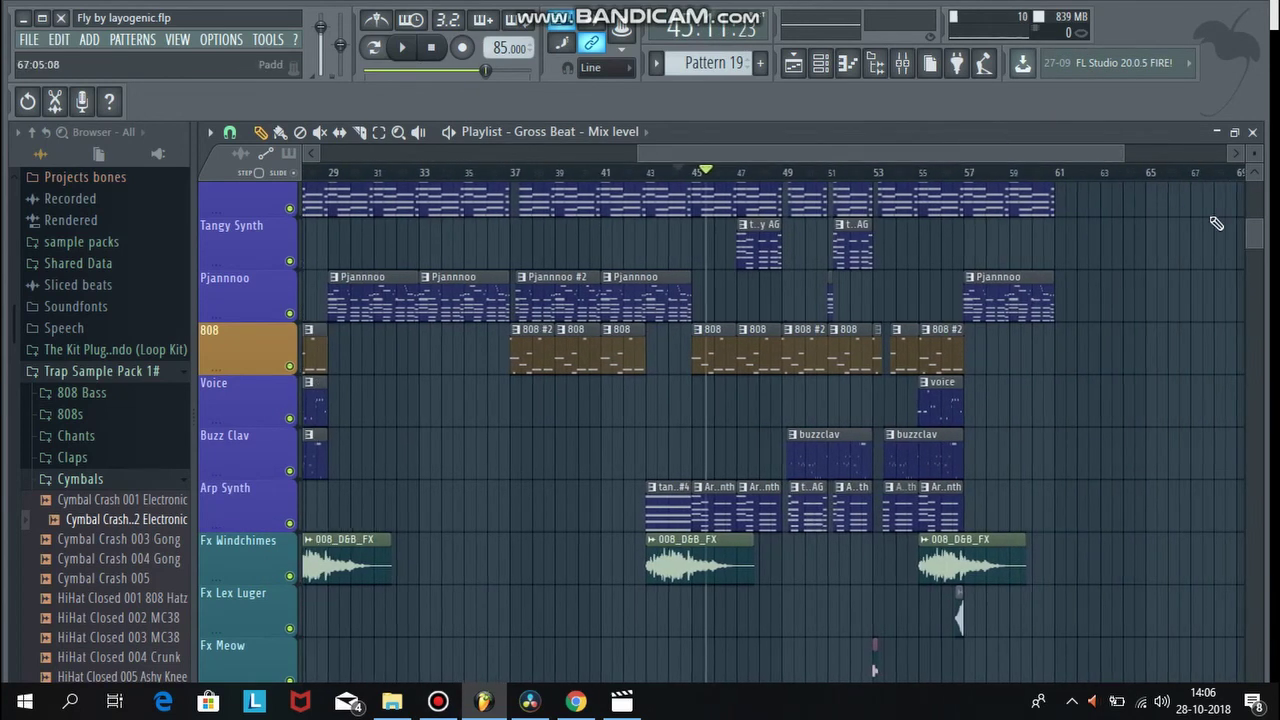
{"action": "left_click_drag", "start_coordinate": [1256, 229], "coordinate": [1245, 165]}
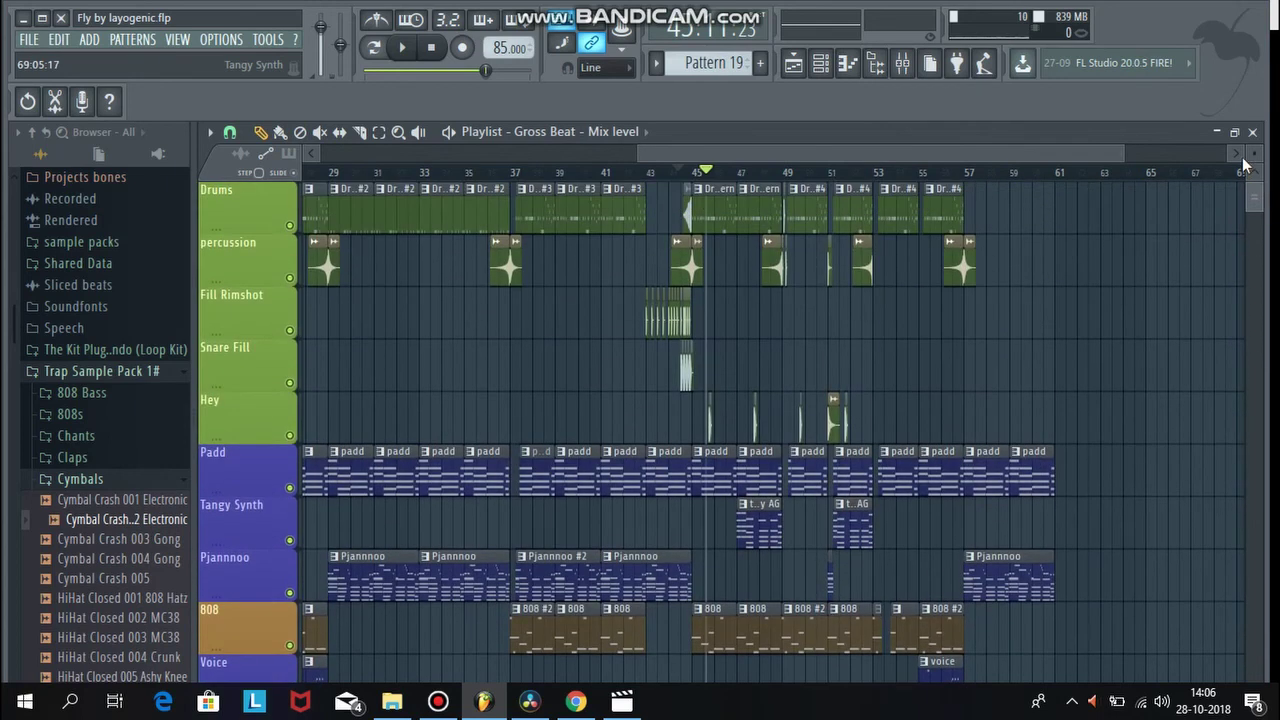
{"action": "left_click_drag", "start_coordinate": [830, 152], "coordinate": [784, 161]}
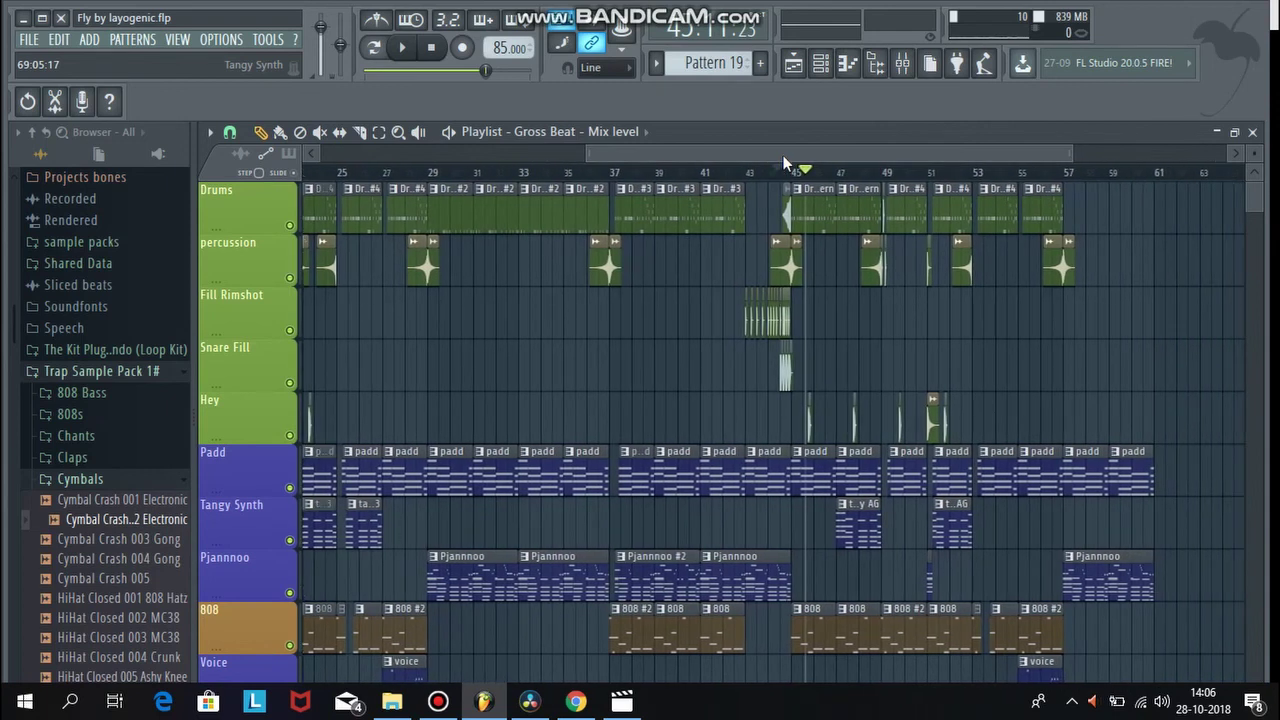
{"action": "left_click_drag", "start_coordinate": [772, 157], "coordinate": [804, 144]}
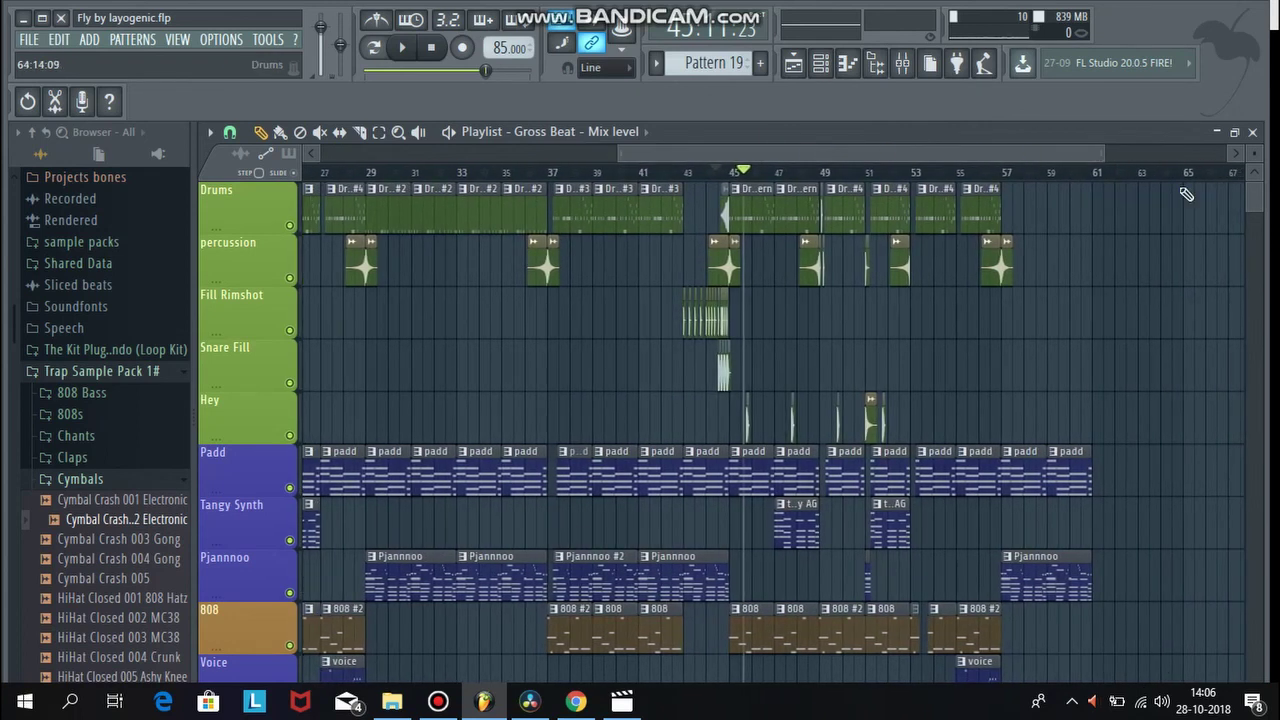
{"action": "mouse_move", "coordinate": [1250, 197]}
{"action": "left_mouse_down"}
{"action": "mouse_move", "coordinate": [1254, 248]}
{"action": "mouse_move", "coordinate": [1246, 176]}
{"action": "left_mouse_up"}
{"action": "mouse_move", "coordinate": [966, 157]}
{"action": "left_mouse_down"}
{"action": "mouse_move", "coordinate": [852, 148]}
{"action": "mouse_move", "coordinate": [956, 146]}
{"action": "mouse_move", "coordinate": [944, 147]}
{"action": "left_mouse_up"}
{"action": "mouse_move", "coordinate": [1250, 198]}
{"action": "left_mouse_down"}
{"action": "mouse_move", "coordinate": [1256, 265]}
{"action": "mouse_move", "coordinate": [1243, 192]}
{"action": "left_mouse_up"}
{"action": "left_click_drag", "start_coordinate": [893, 160], "coordinate": [964, 152]}
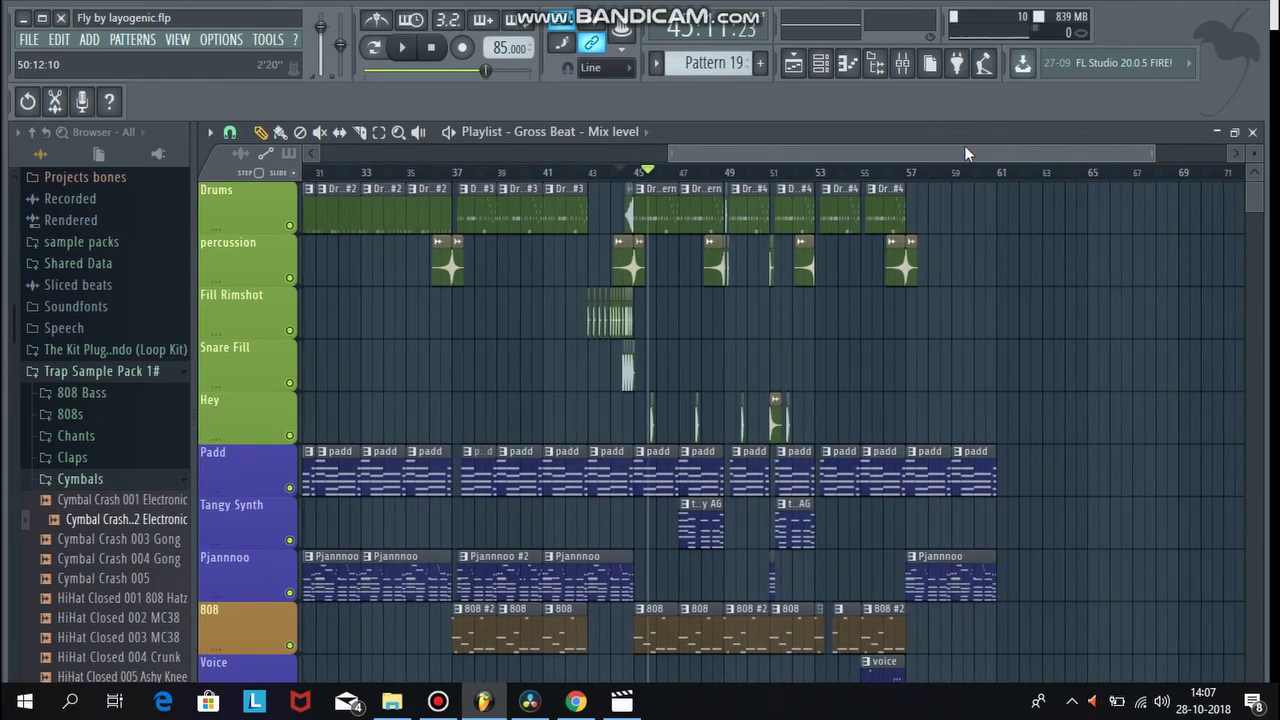